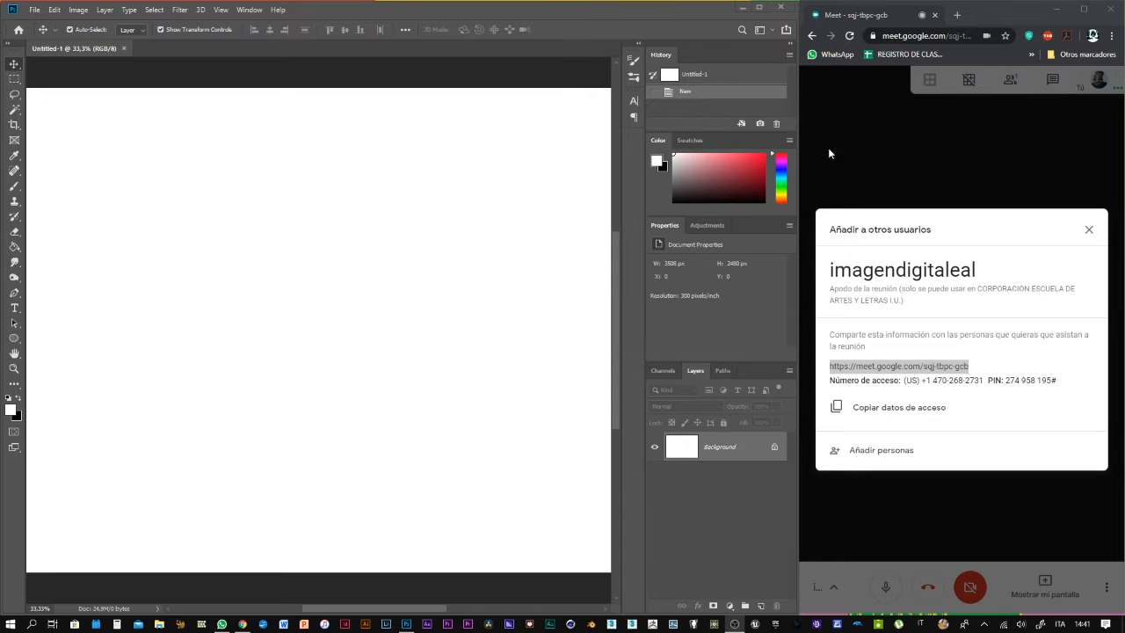
Close the meeting invitation details and send the chat message "Buenas tardes" to everyone, closing the chat when done
{"action": "left_click", "coordinate": [1087, 235]}
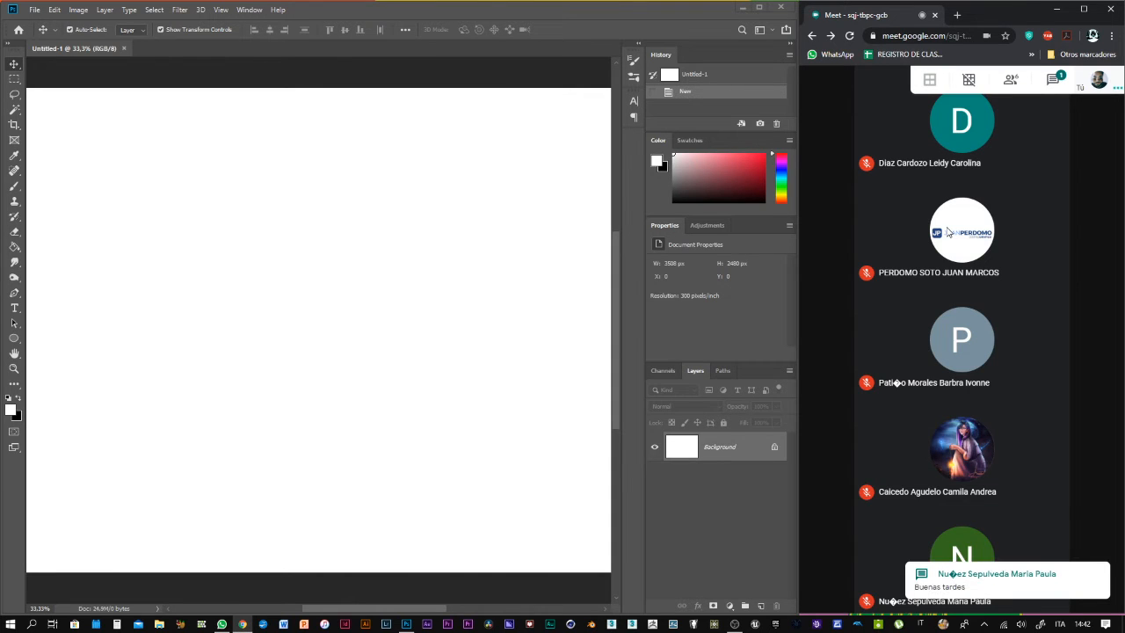
{"action": "left_click", "coordinate": [1052, 80]}
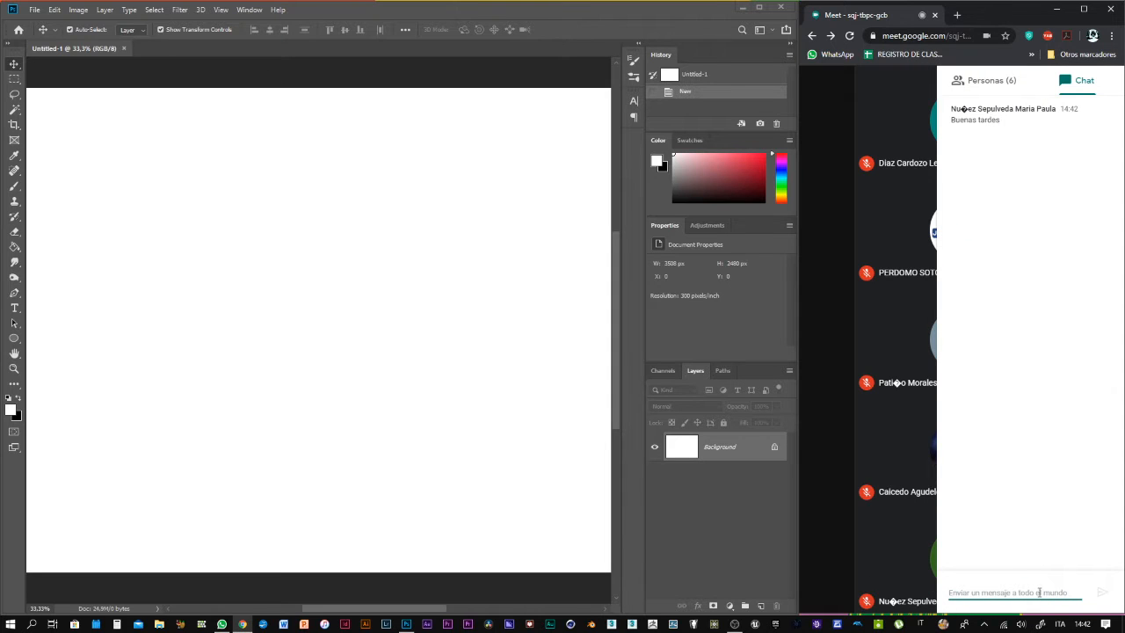
{"action": "type", "text": "Bue"}
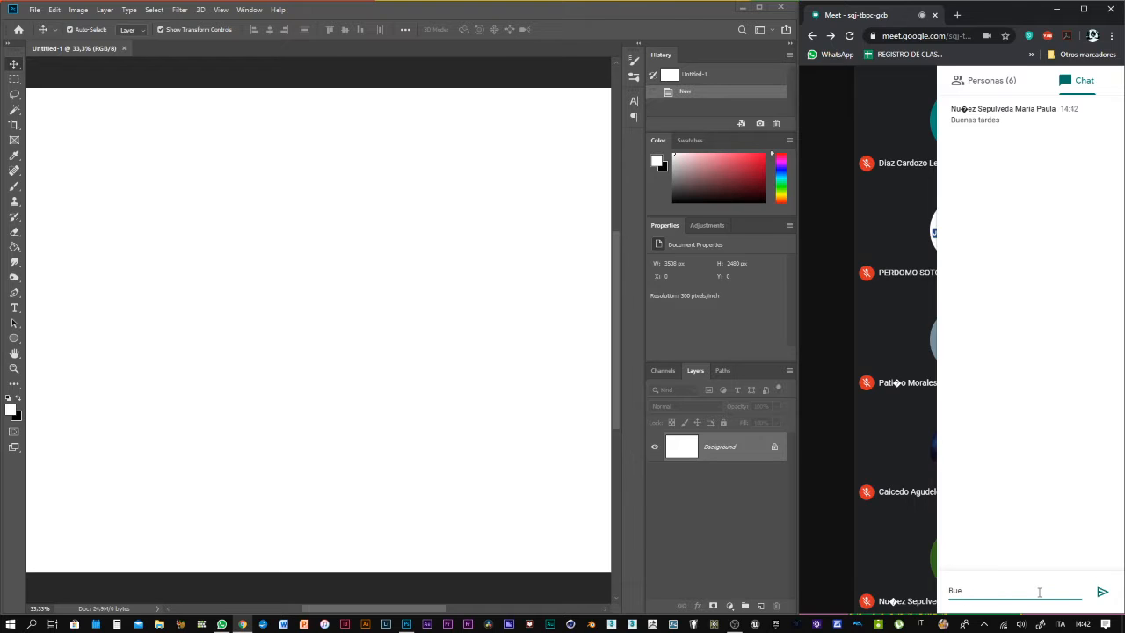
{"action": "type", "text": "nas tardes"}
{"action": "key", "text": "Return"}
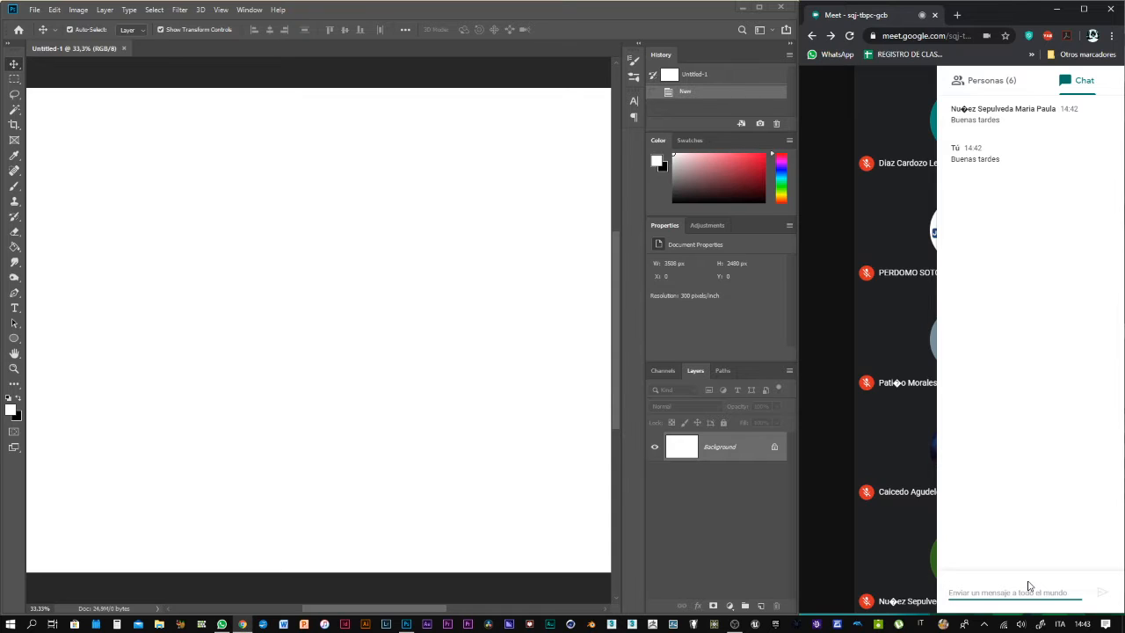
{"action": "left_click", "coordinate": [832, 189]}
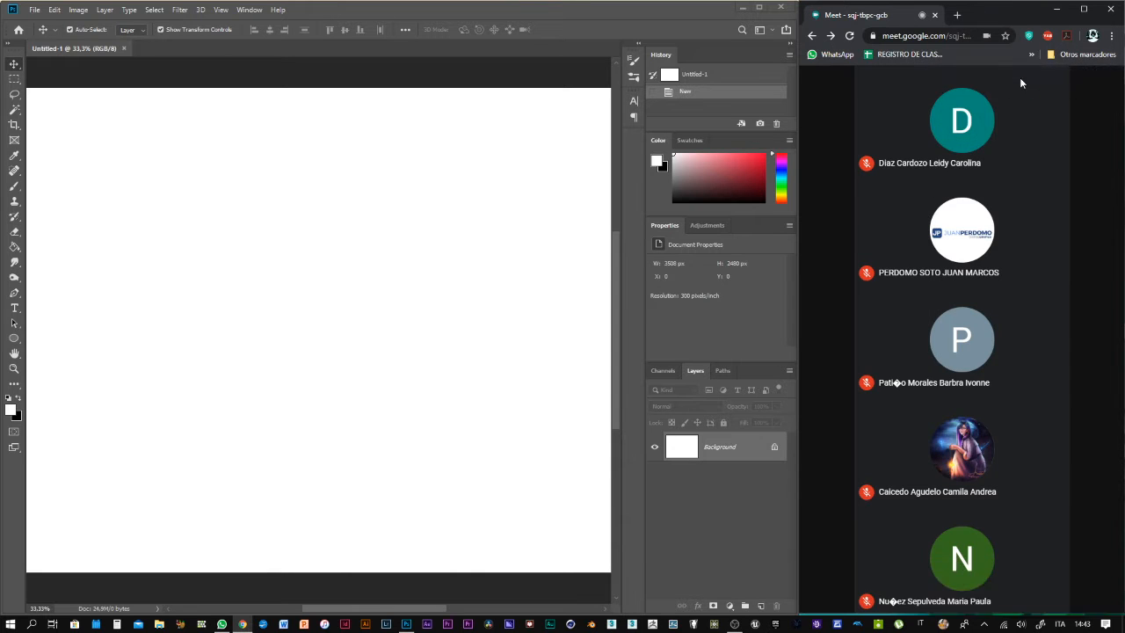
Show the meeting's participant list, and in Photoshop zoom the blank document out to 25% and centre it in the workspace
{"action": "left_click", "coordinate": [1016, 79]}
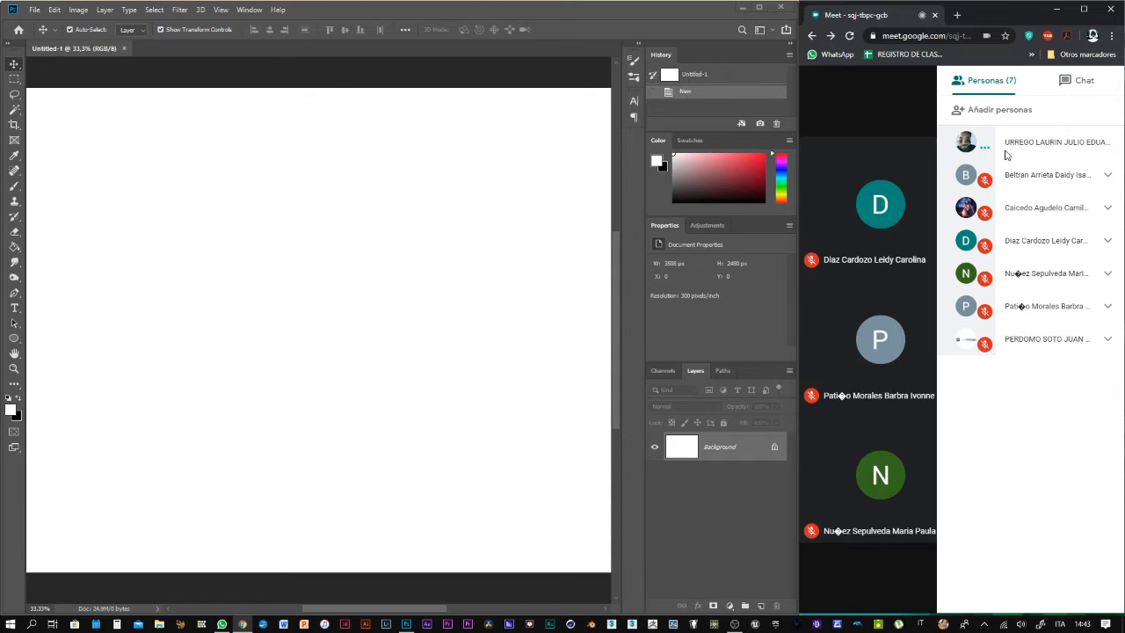
{"action": "left_click", "coordinate": [580, 17]}
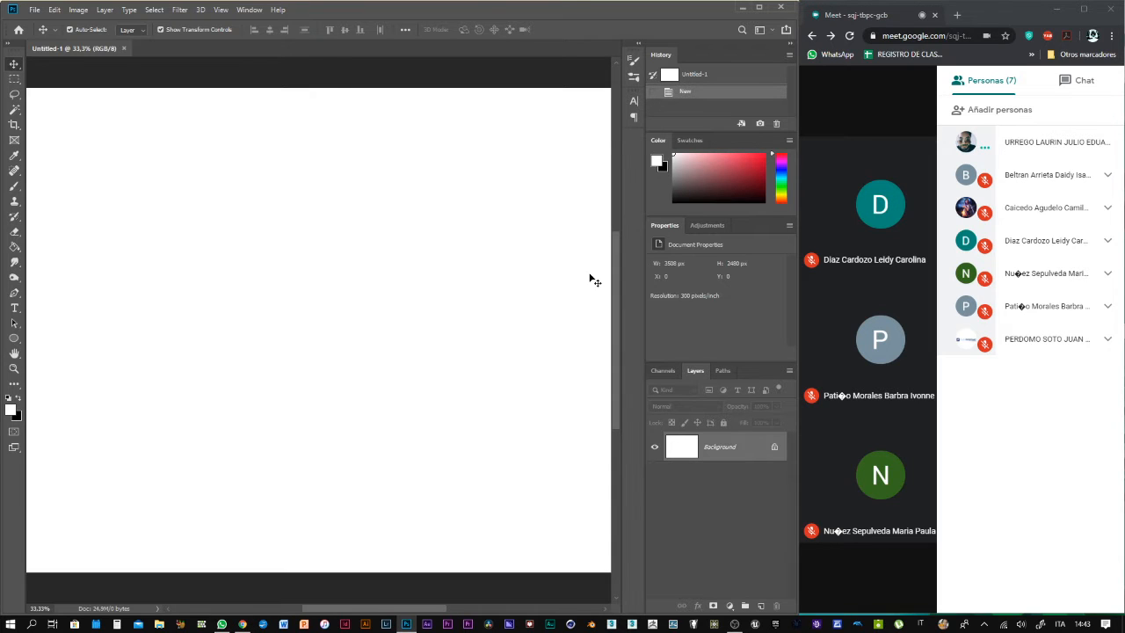
{"action": "key", "text": "z"}
{"action": "left_click", "coordinate": [454, 395], "text": "alt"}
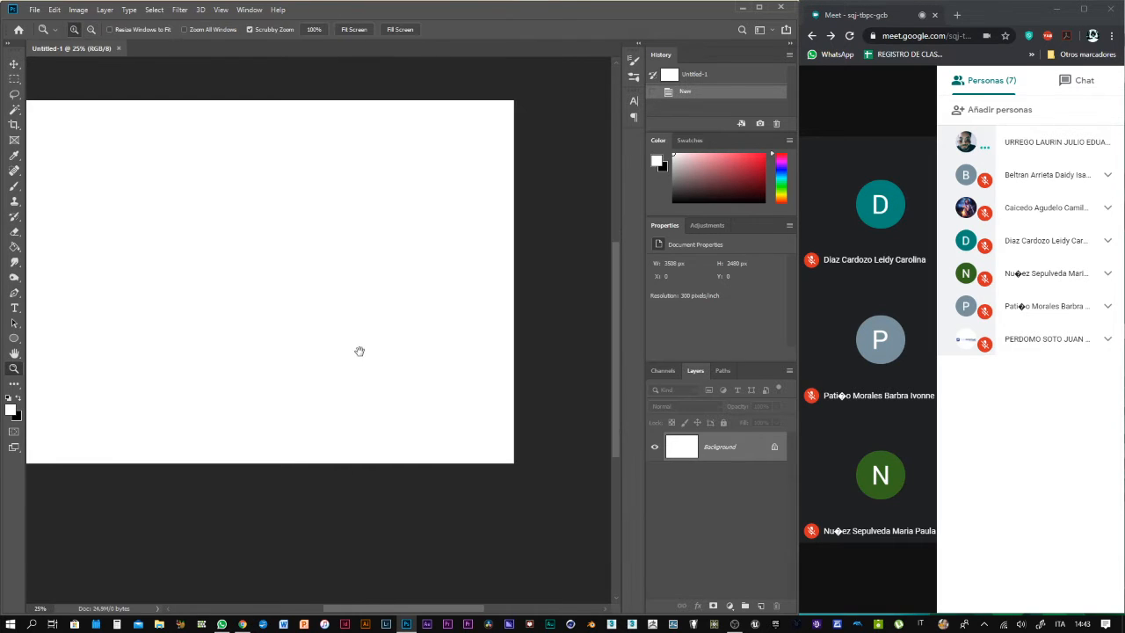
{"action": "left_click_drag", "start_coordinate": [359, 352], "coordinate": [431, 381]}
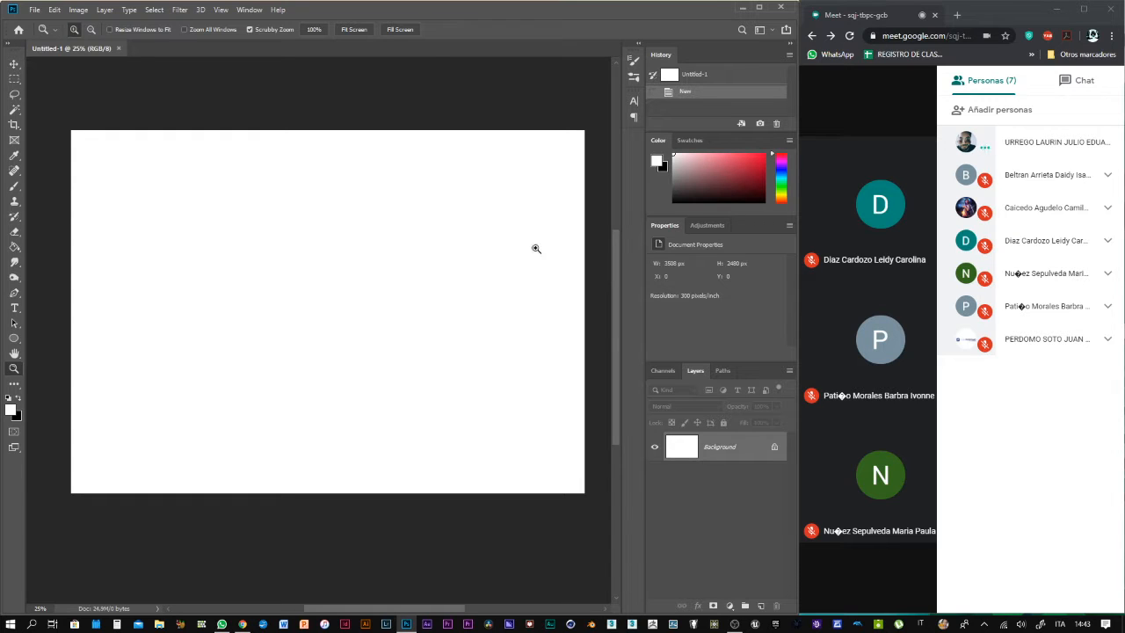
Present the entire screen Pantalla 1 to the Google Meet participants
{"action": "left_click", "coordinate": [865, 132]}
{"action": "left_click", "coordinate": [1049, 591]}
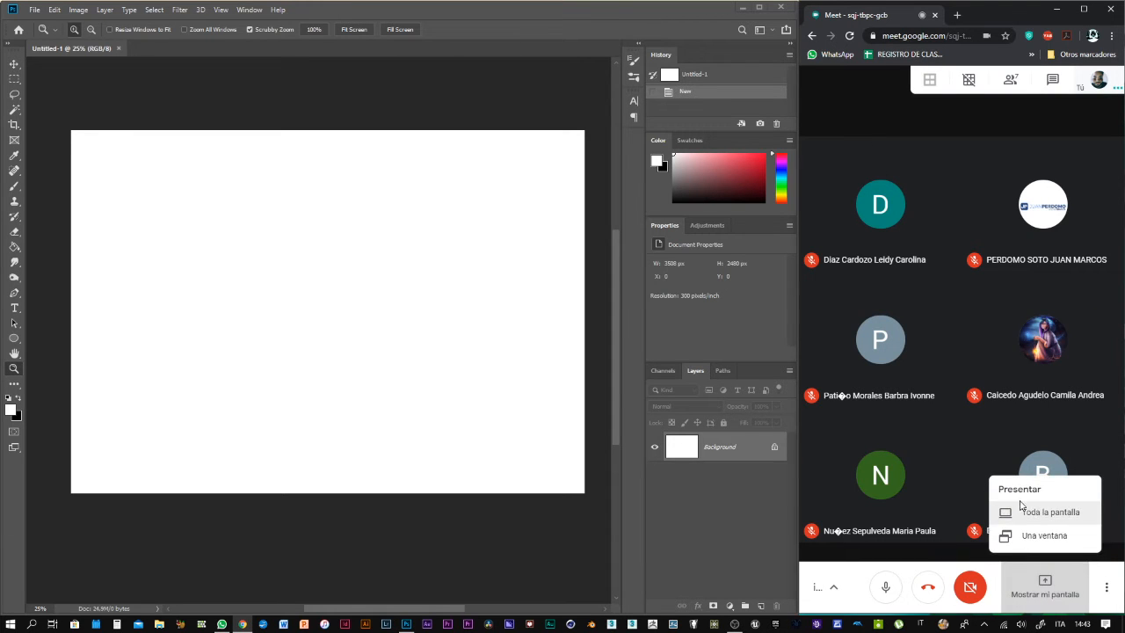
{"action": "left_click", "coordinate": [1035, 525]}
{"action": "left_click", "coordinate": [884, 173]}
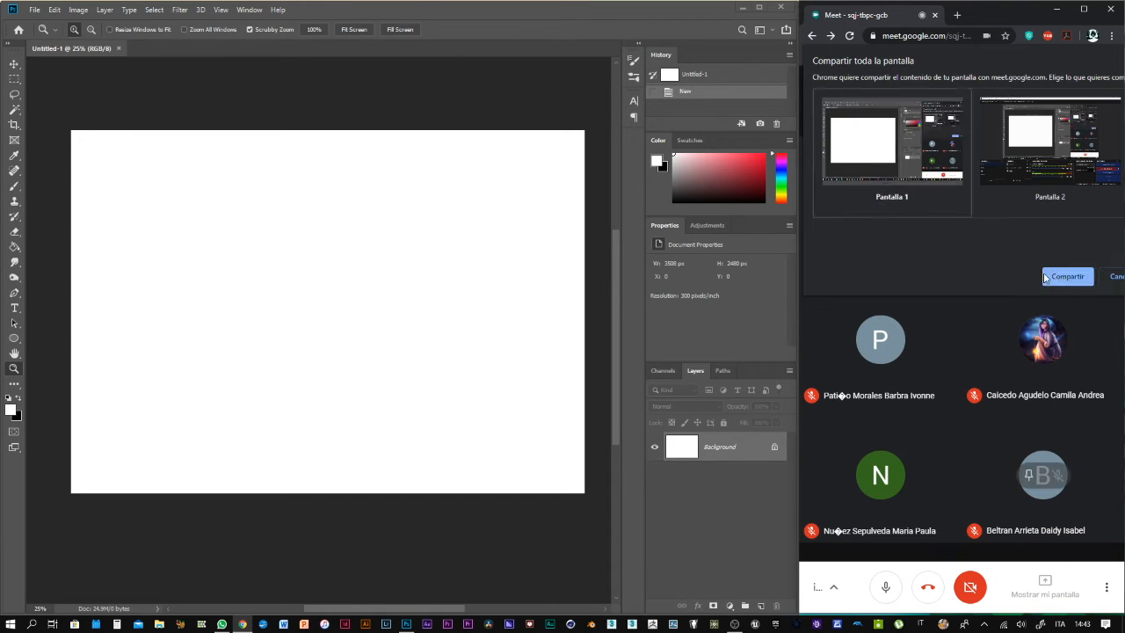
{"action": "left_click", "coordinate": [1050, 274]}
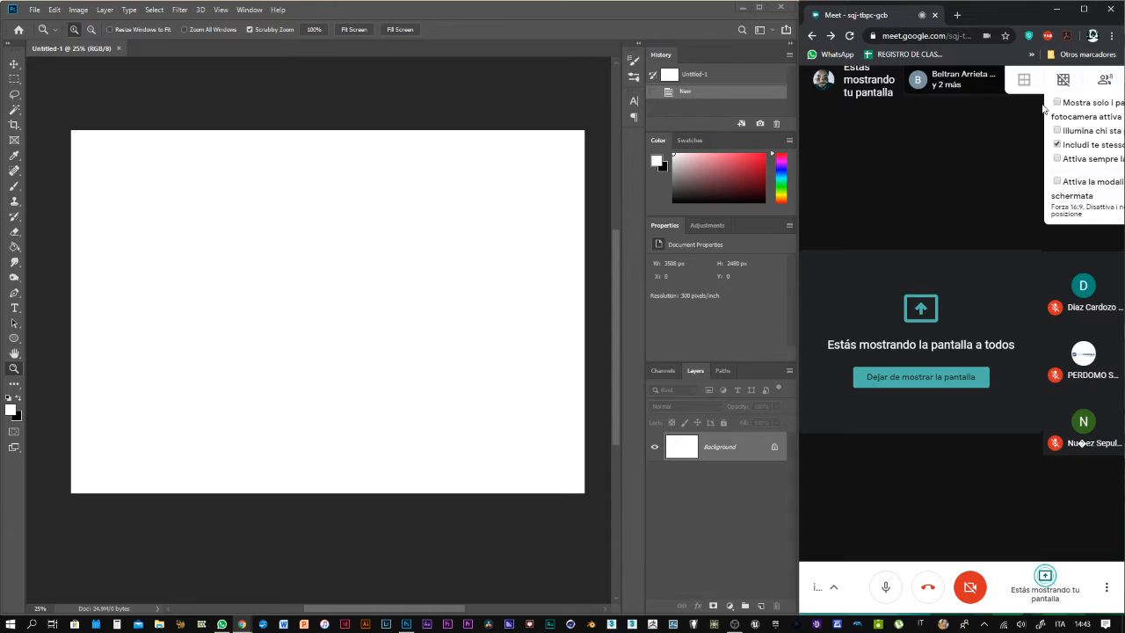
Open the meeting's participant list and pin the presenter's own video tile
{"action": "left_click", "coordinate": [1094, 80]}
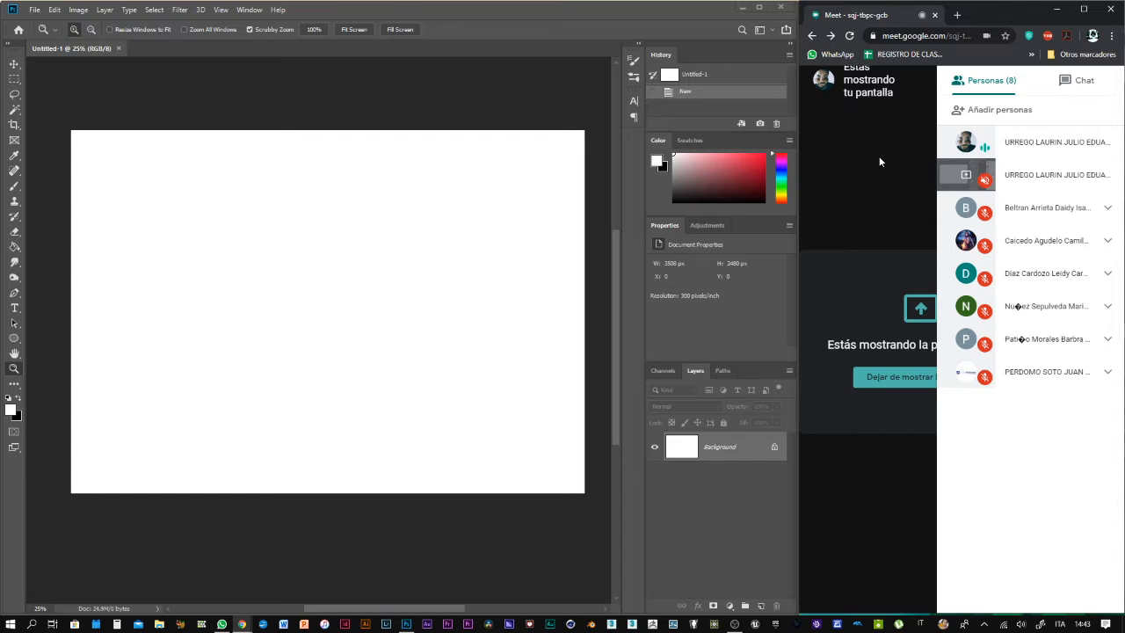
{"action": "left_click", "coordinate": [481, 17]}
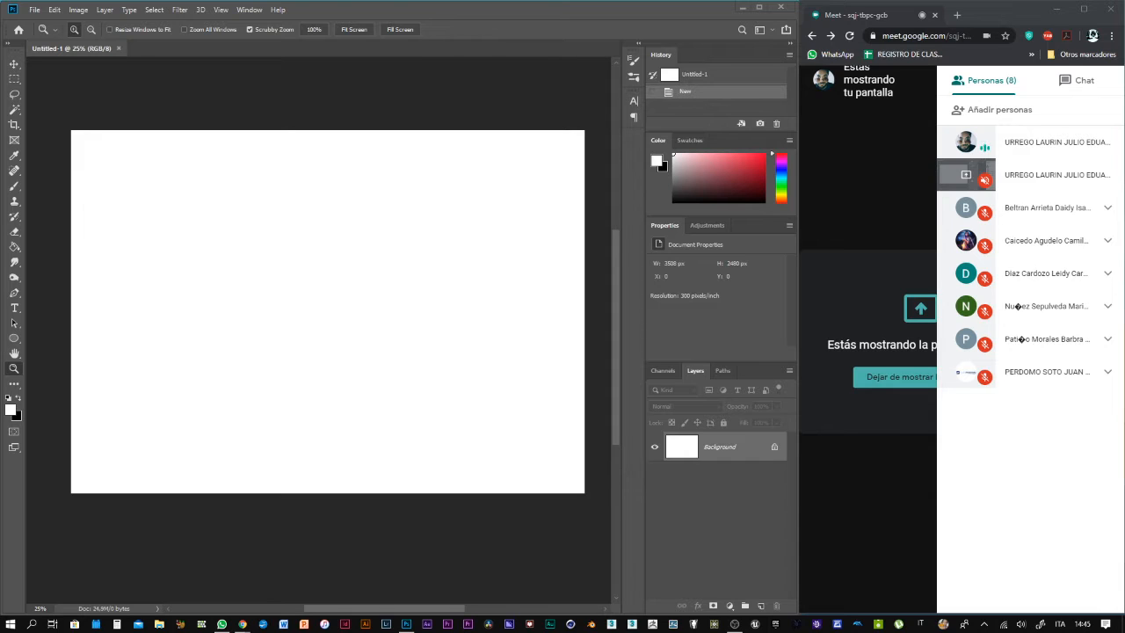
{"action": "left_click", "coordinate": [647, 22]}
{"action": "left_click", "coordinate": [799, 38]}
{"action": "left_click", "coordinate": [966, 141]}
{"action": "left_click", "coordinate": [870, 185]}
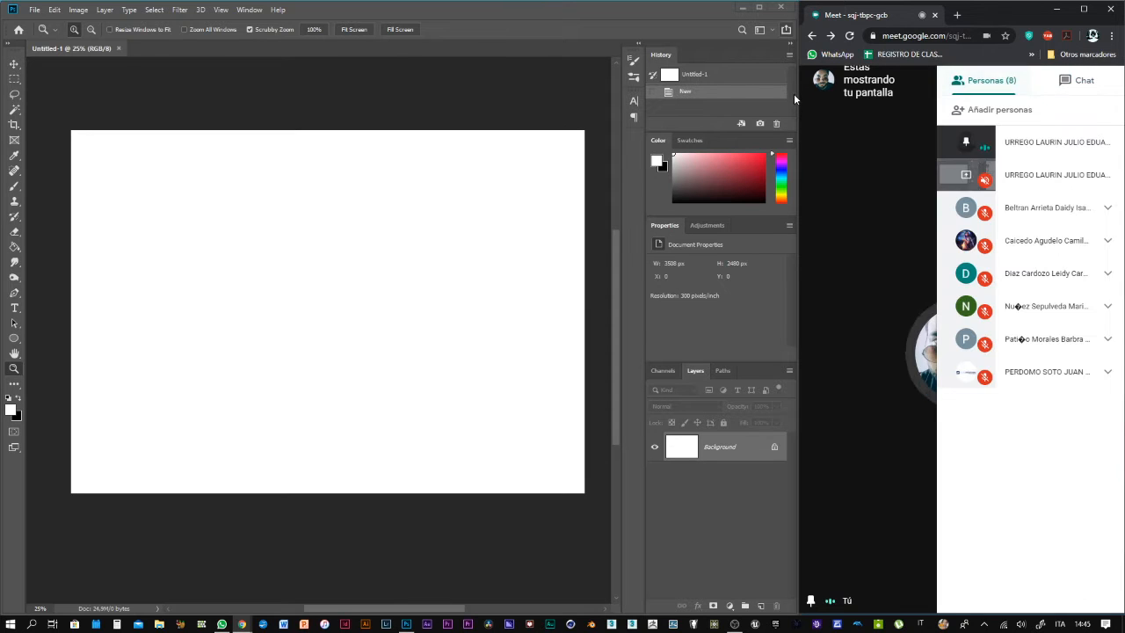
Switch to Photoshop and activate the Brush tool
{"action": "left_click", "coordinate": [564, 22]}
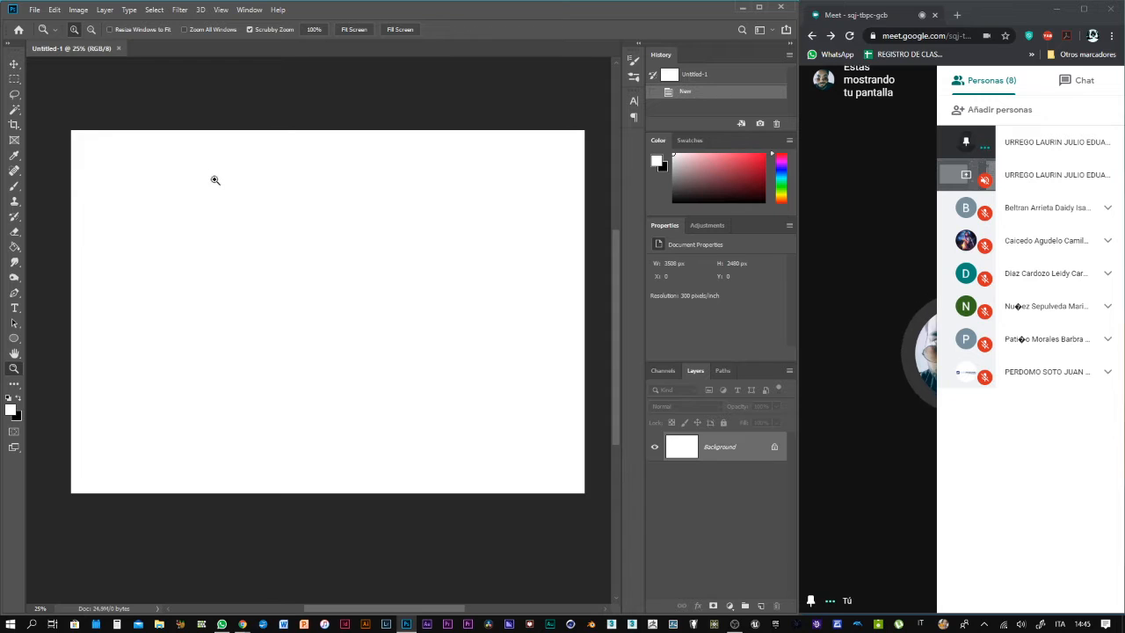
{"action": "key", "text": "b"}
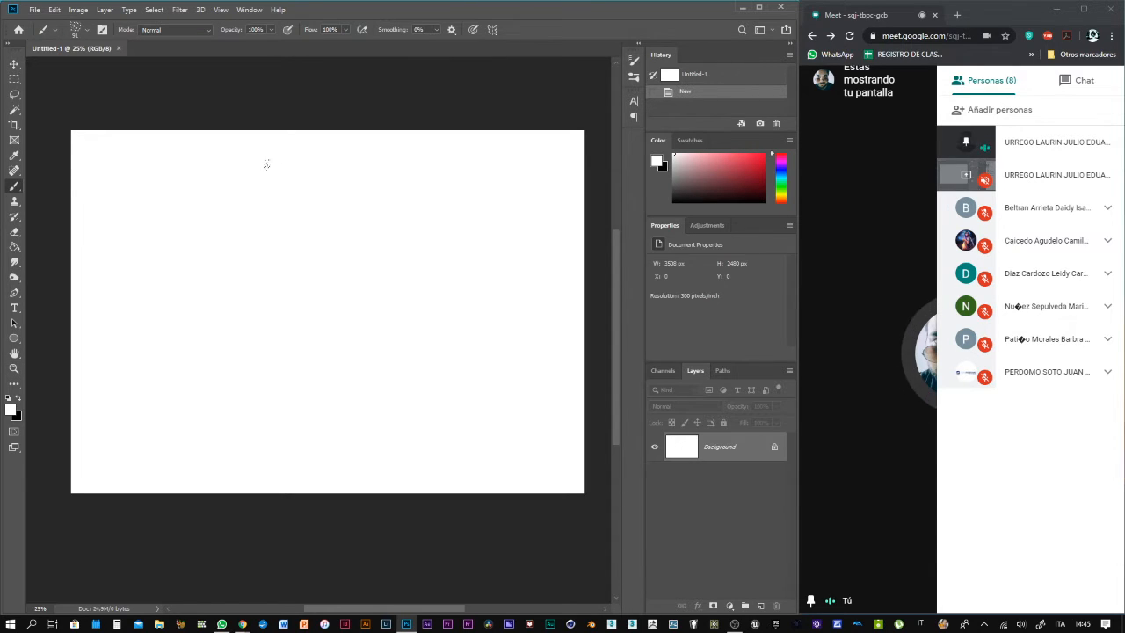
Switch to Chrome, maximize its window and open a new browser tab
{"action": "left_click", "coordinate": [796, 103]}
{"action": "key", "text": "super+Up"}
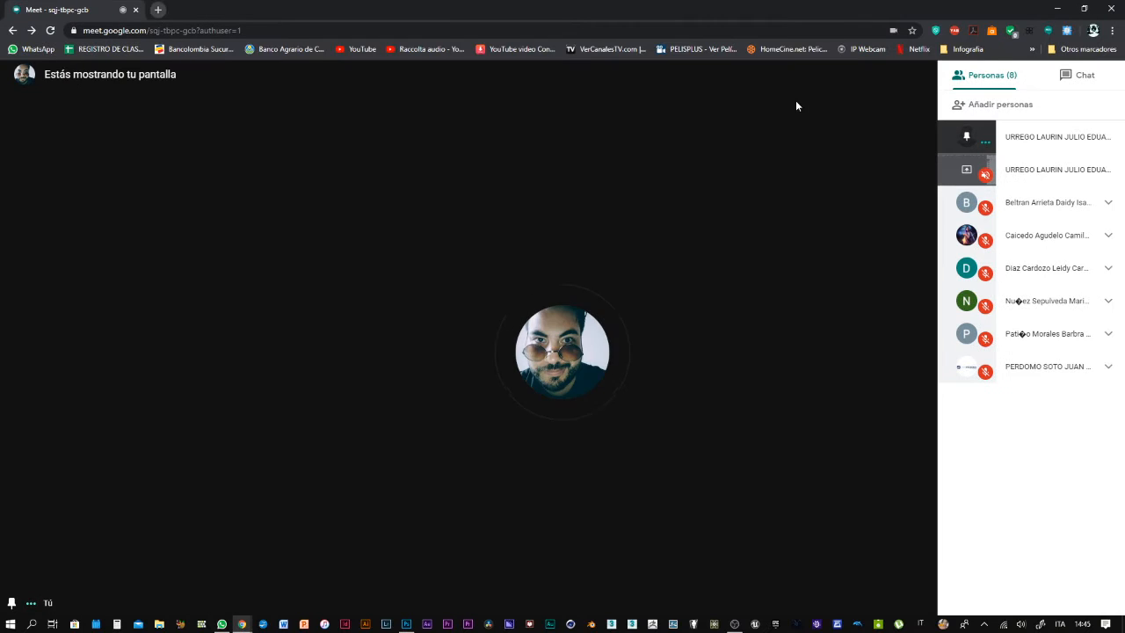
{"action": "key", "text": "ctrl+t"}
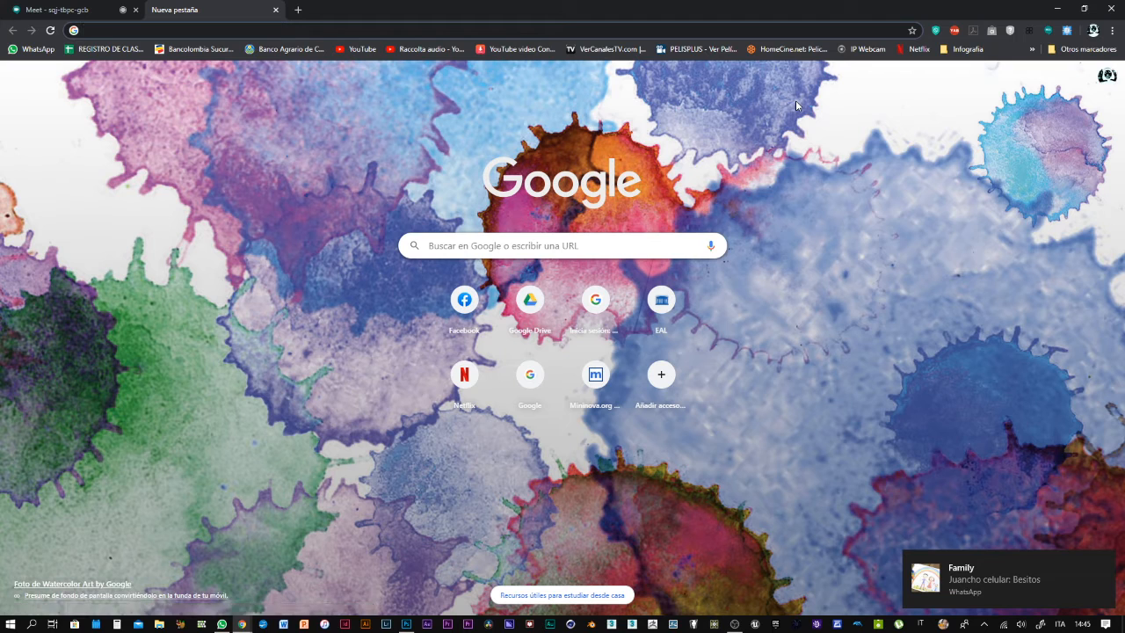
{"action": "key", "text": "super+Tab"}
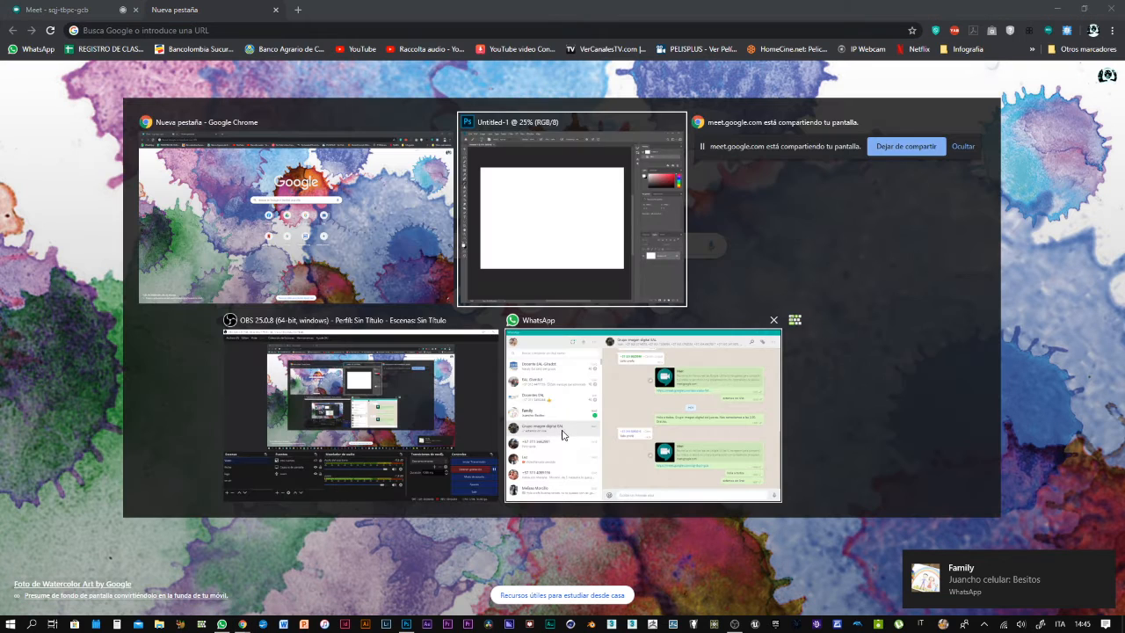
{"action": "left_click", "coordinate": [565, 436]}
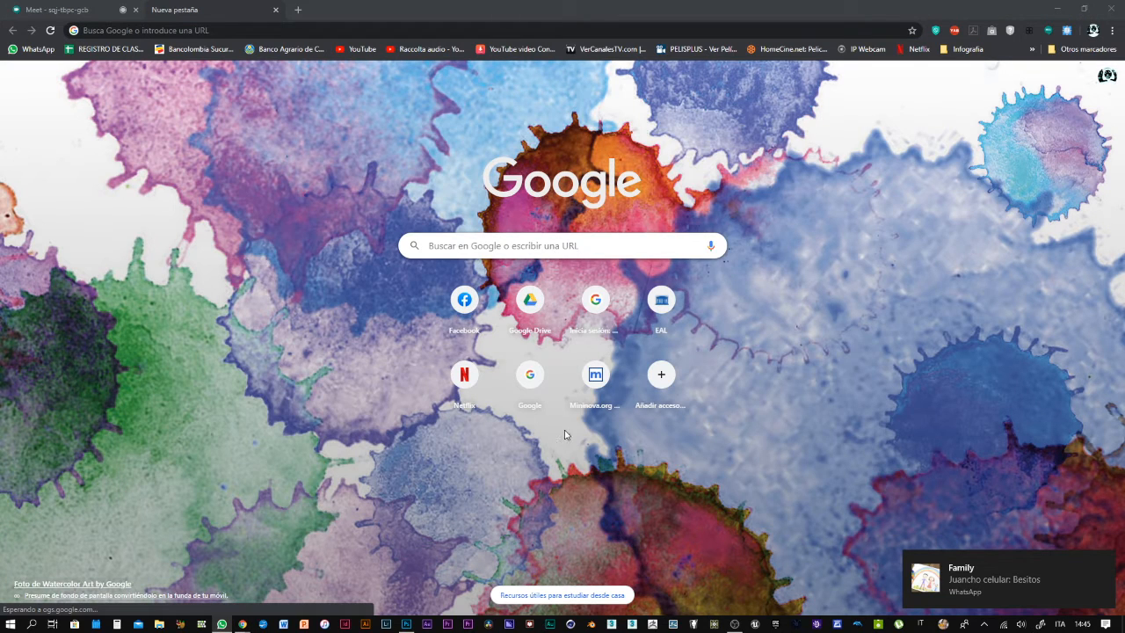
{"action": "key", "text": "alt+Tab"}
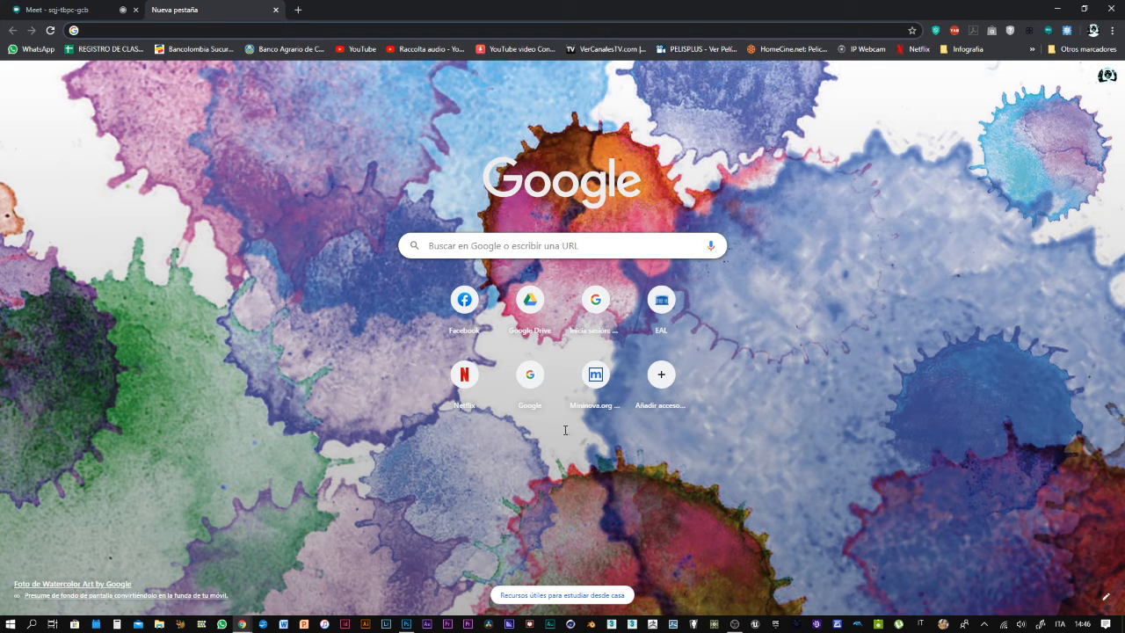
{"action": "key", "text": "Tab"}
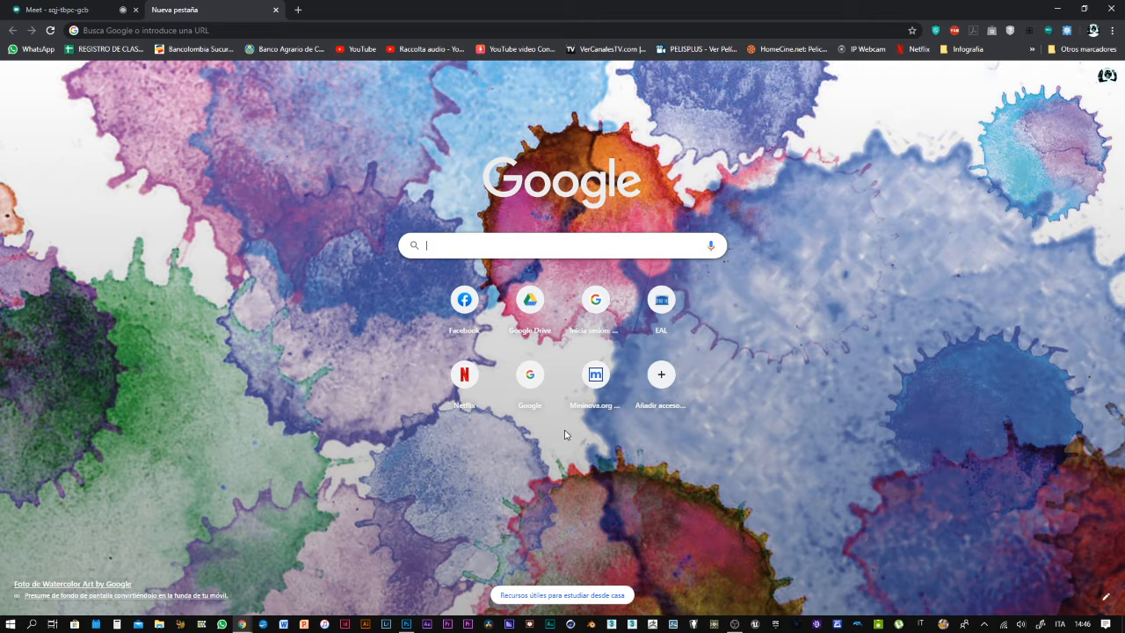
{"action": "type", "text": "pin"}
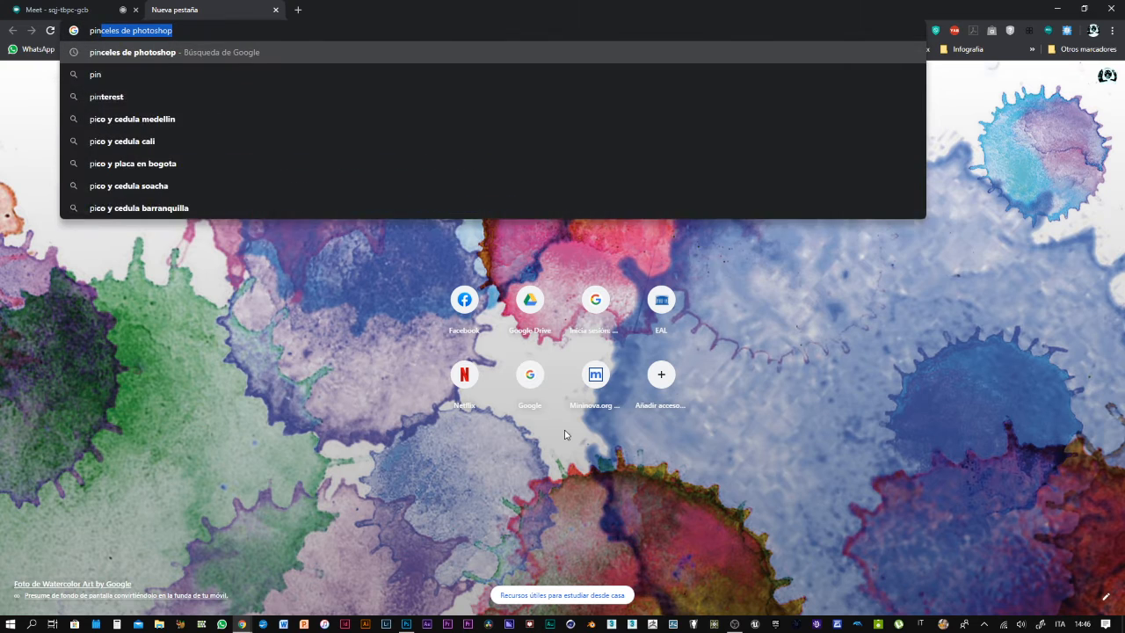
{"action": "key", "text": "BackSpace"}
{"action": "key", "text": "BackSpace"}
{"action": "key", "text": "BackSpace"}
{"action": "key", "text": "BackSpace"}
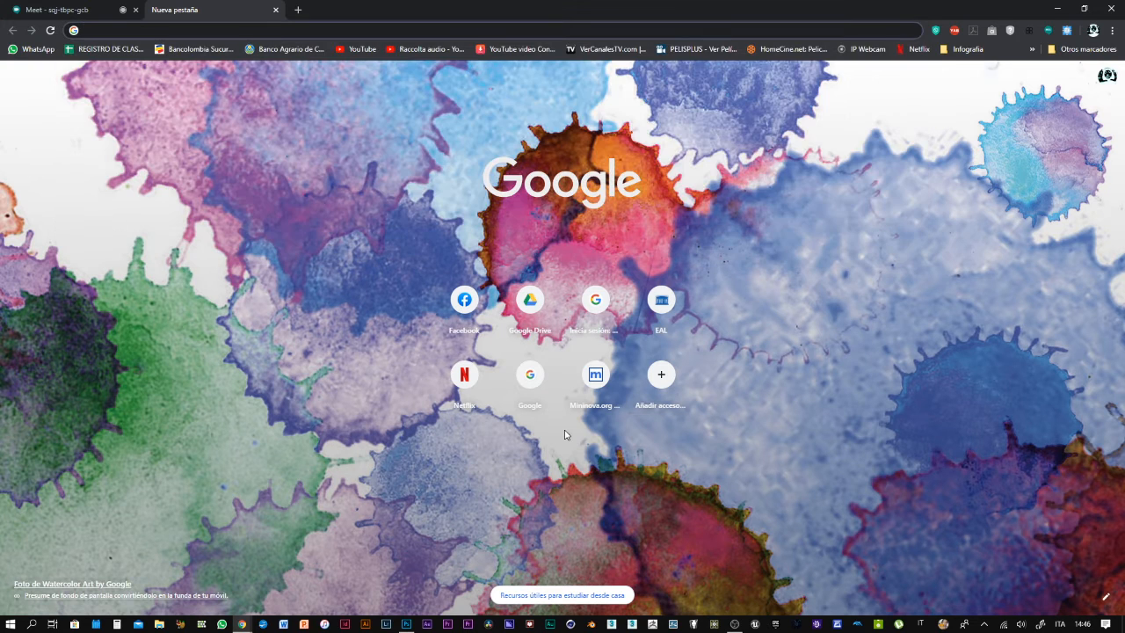
Search Google for "free photoshop brushes"
{"action": "type", "text": "free p"}
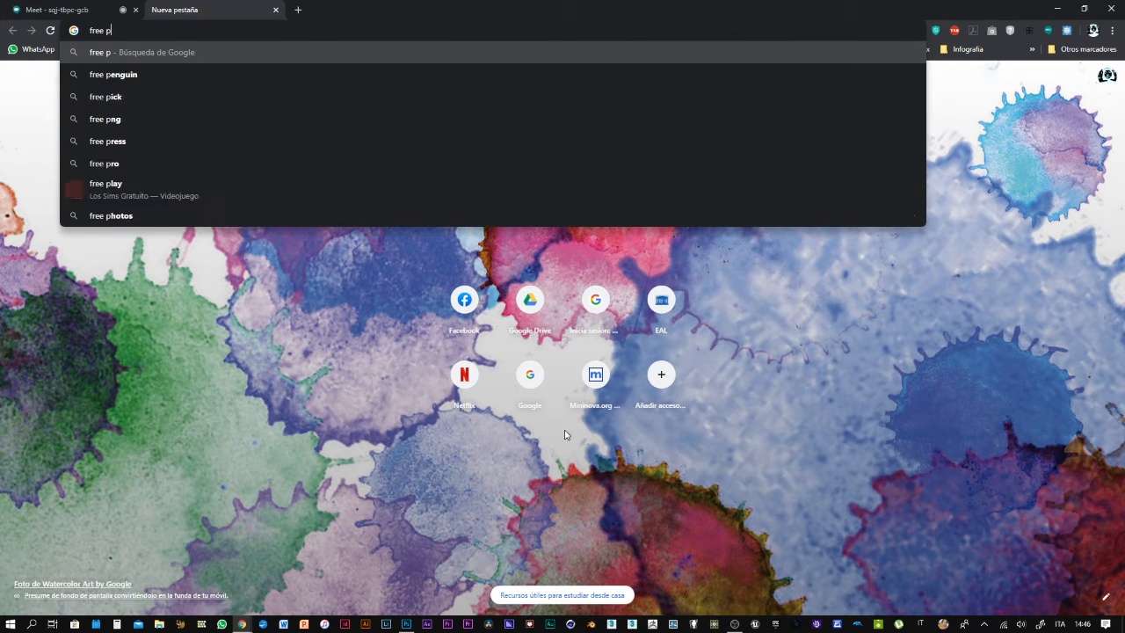
{"action": "type", "text": "hotoshop "}
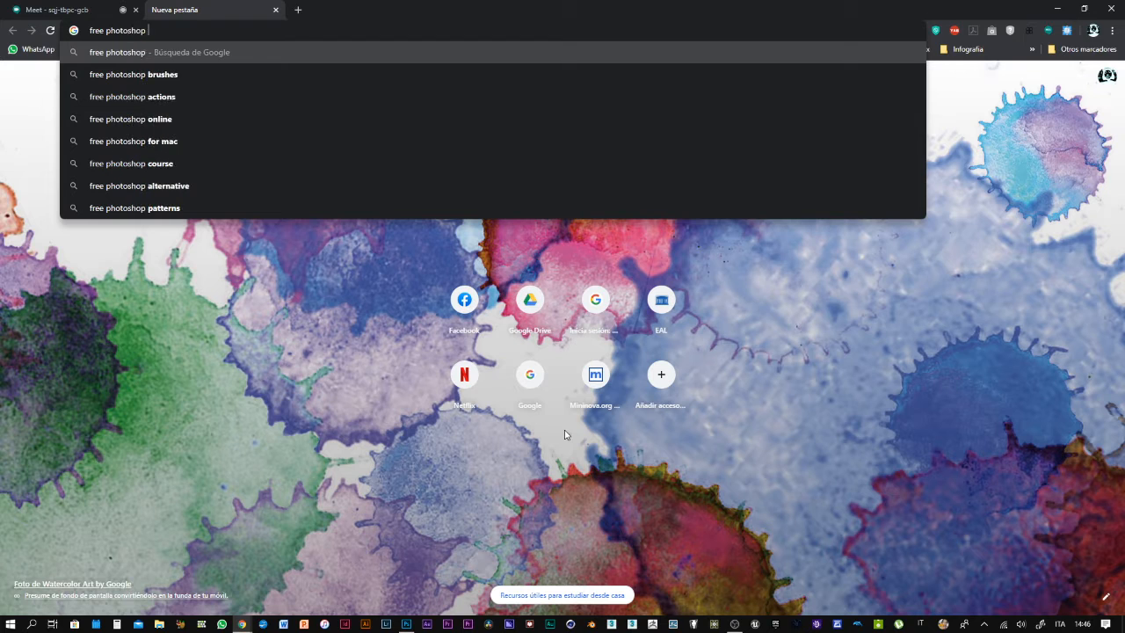
{"action": "type", "text": "brushes"}
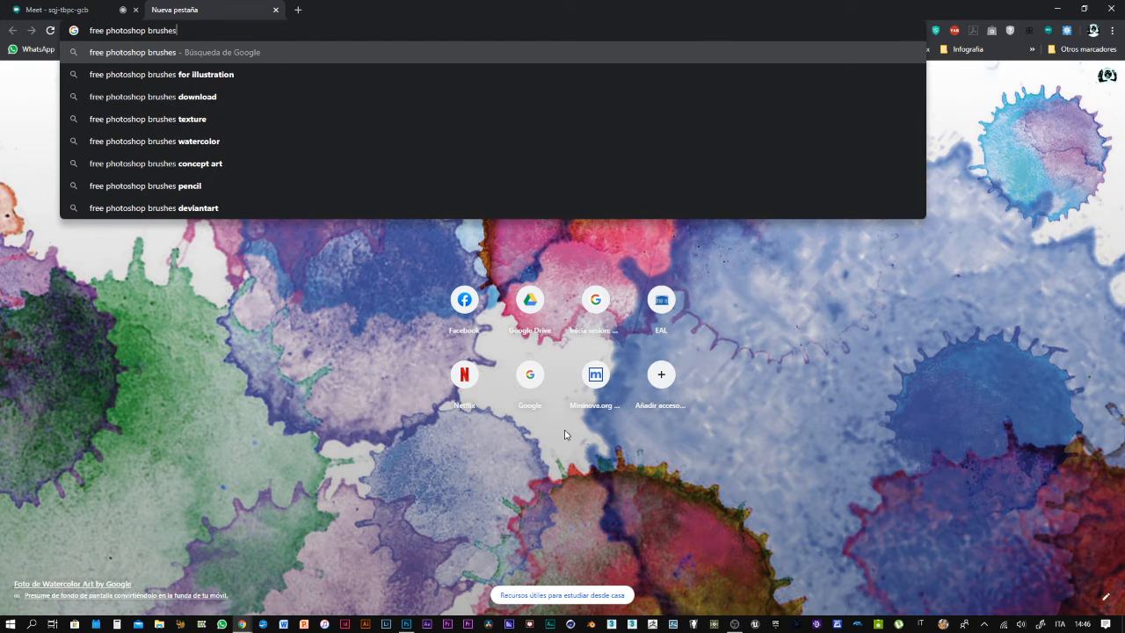
{"action": "key", "text": "Return"}
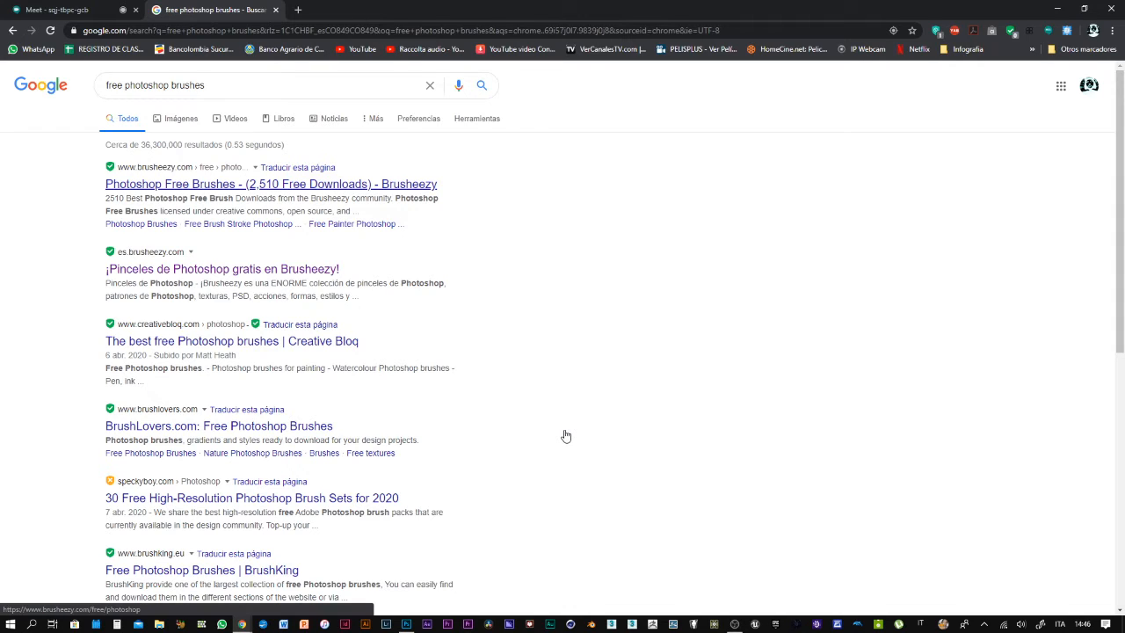
Open the Brusheezy "Photoshop Free Brushes" and BrushKing "Free Photoshop Brushes" search results in separate background tabs
{"action": "middle_click", "coordinate": [566, 436]}
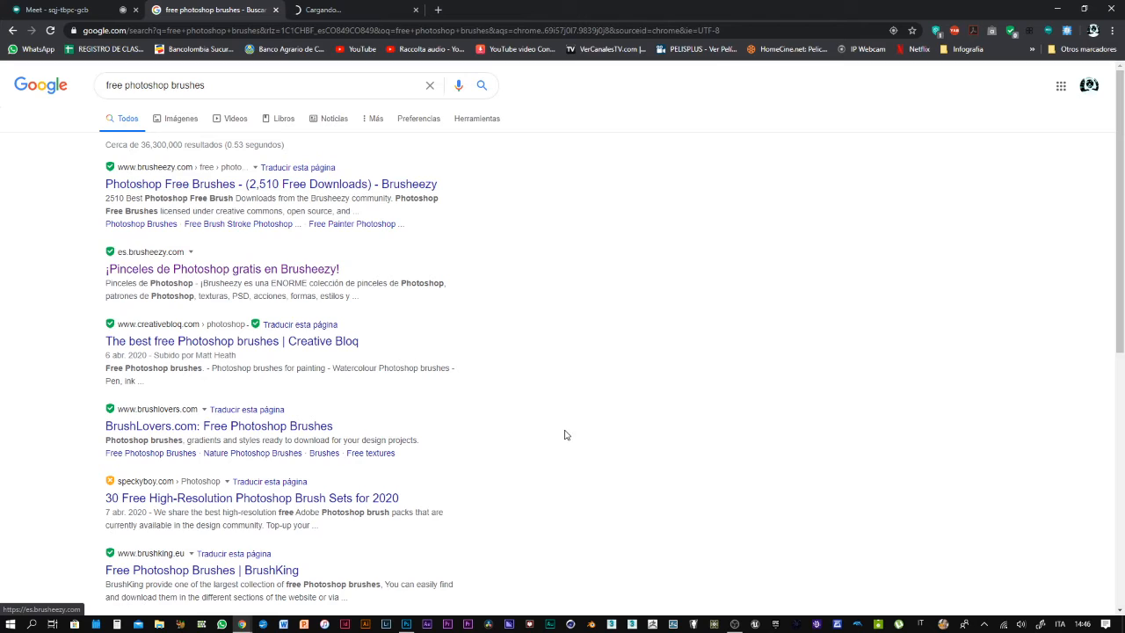
{"action": "scroll", "coordinate": [566, 436], "scroll_direction": "down", "scroll_amount": 2}
{"action": "scroll", "coordinate": [565, 435], "scroll_direction": "down", "scroll_amount": 2}
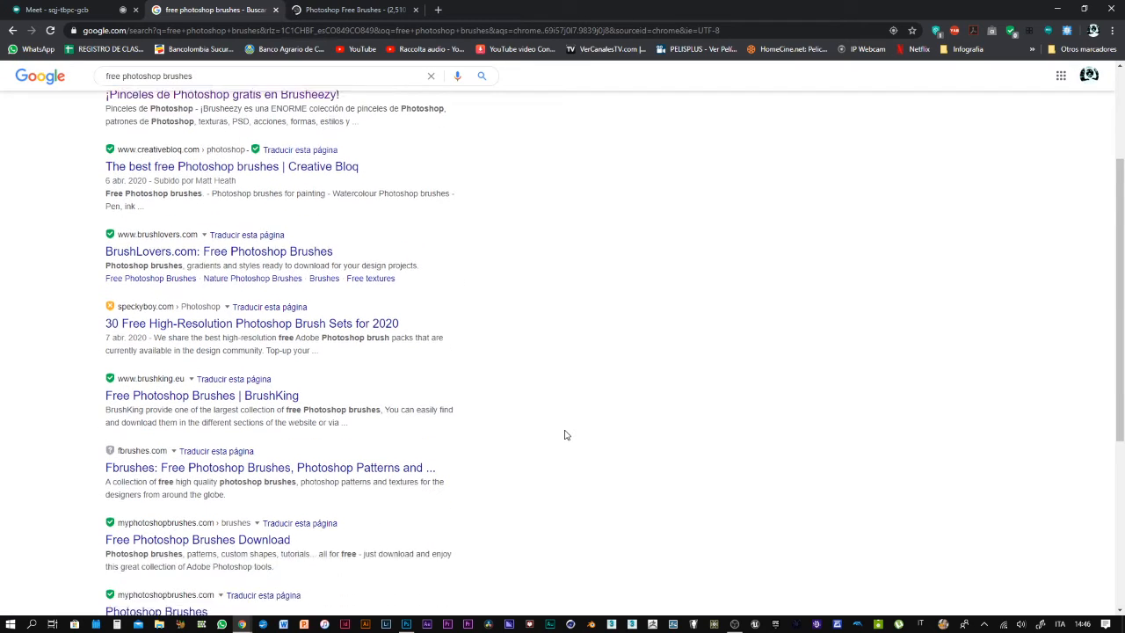
{"action": "scroll", "coordinate": [566, 435], "scroll_direction": "down", "scroll_amount": 1}
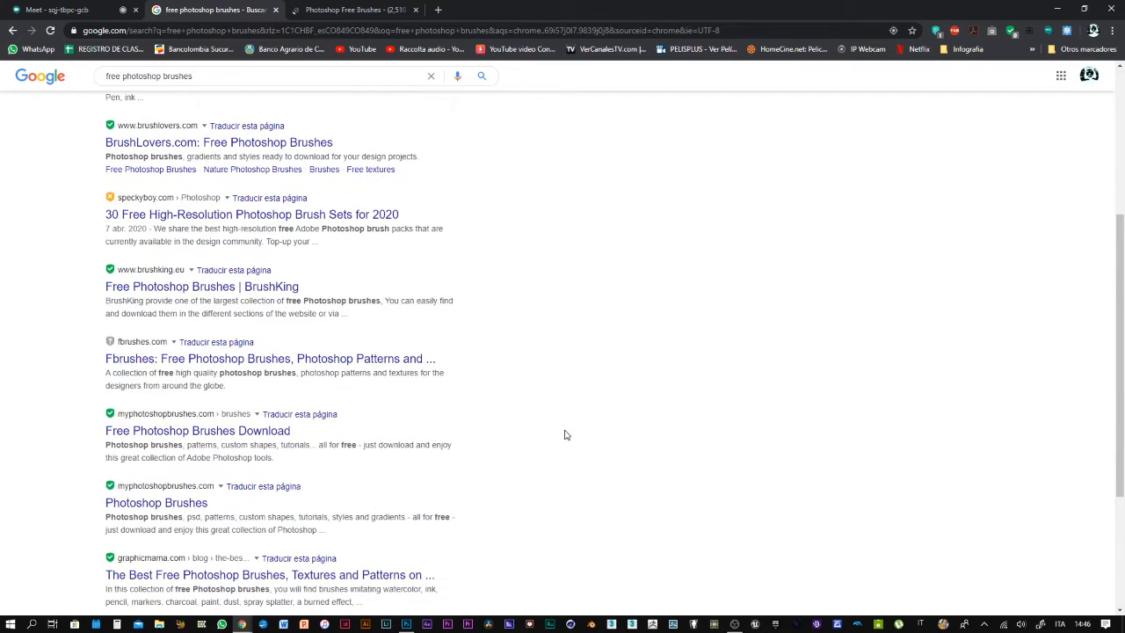
{"action": "middle_click", "coordinate": [565, 430]}
{"action": "scroll", "coordinate": [565, 432], "scroll_direction": "down", "scroll_amount": 2}
Go to the Brusheezy tab and look over the brush packs matching "photoshop"
{"action": "key", "text": "ctrl+Tab"}
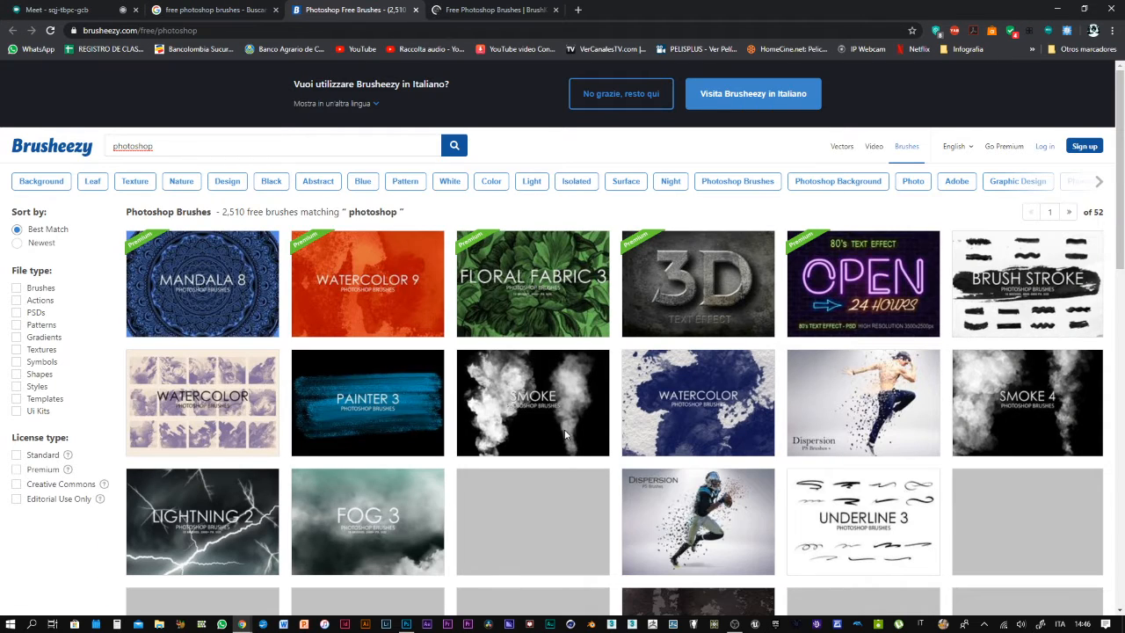
{"action": "scroll", "coordinate": [565, 433], "scroll_direction": "down", "scroll_amount": 2}
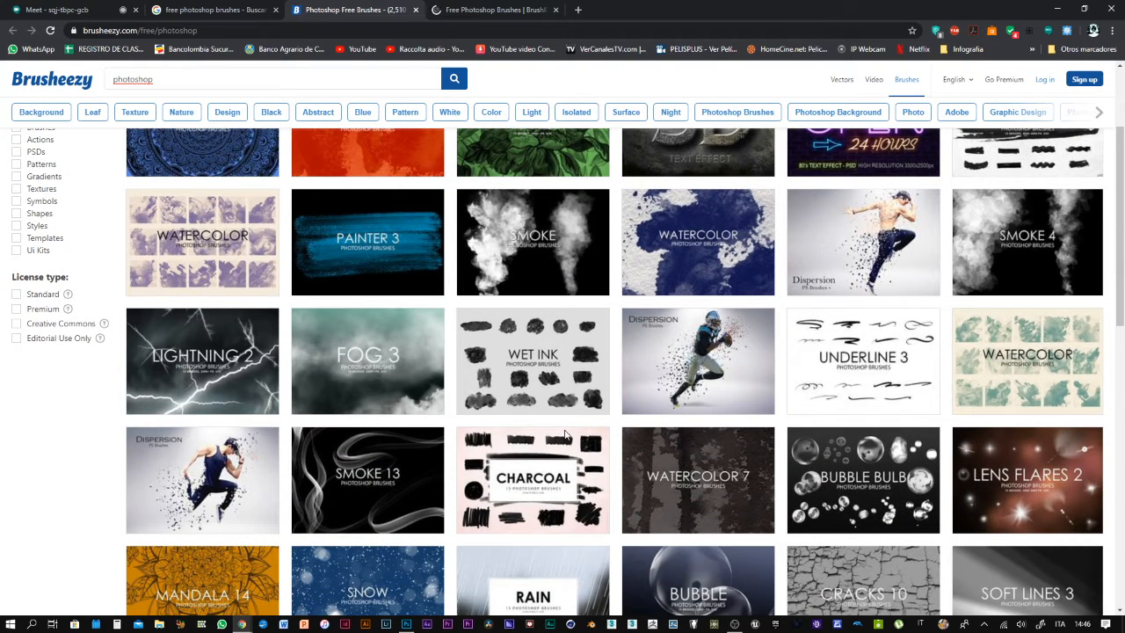
{"action": "scroll", "coordinate": [565, 434], "scroll_direction": "up", "scroll_amount": 3}
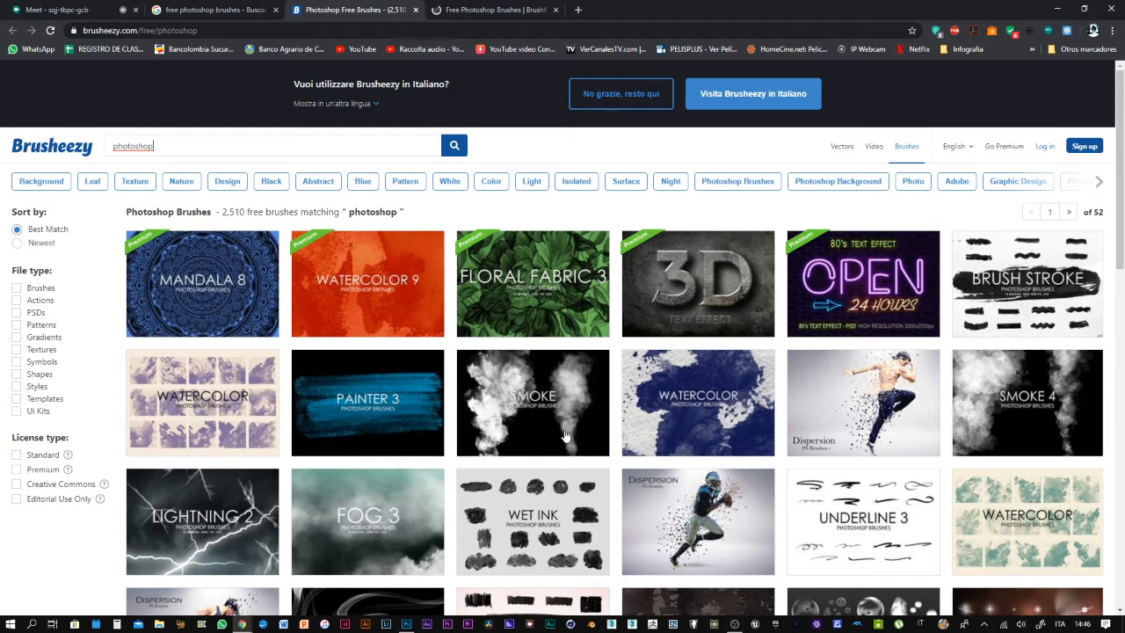
Open the Videezy stock footage site from Brusheezy in a separate tab, look over its home page and close the tab
{"action": "scroll", "coordinate": [565, 433], "scroll_direction": "down", "scroll_amount": 1}
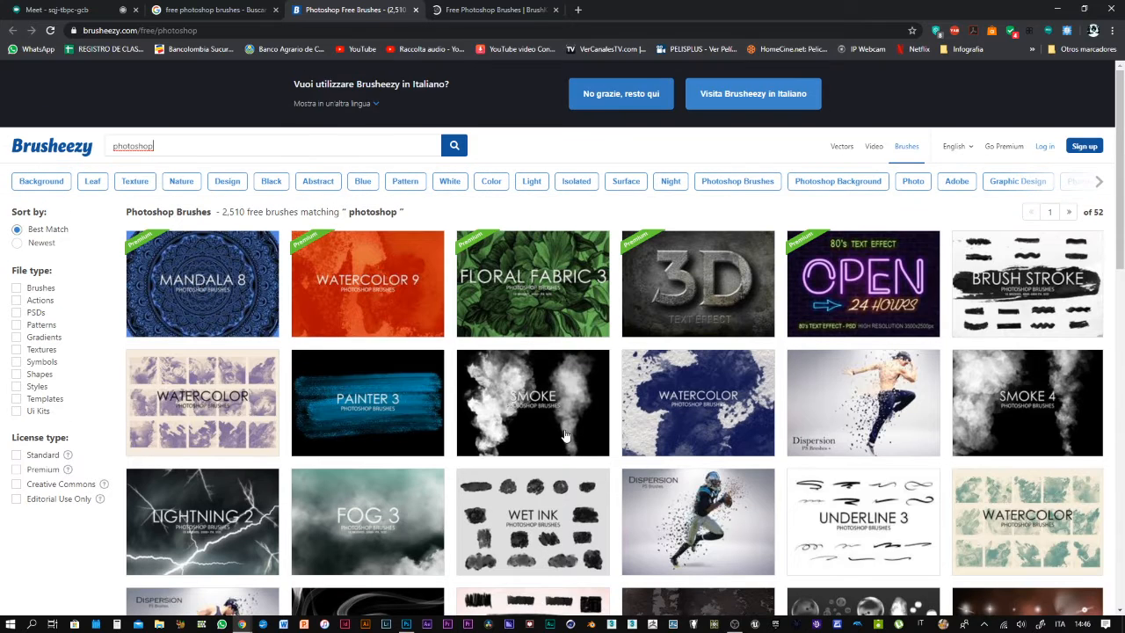
{"action": "scroll", "coordinate": [565, 434], "scroll_direction": "down", "scroll_amount": 1}
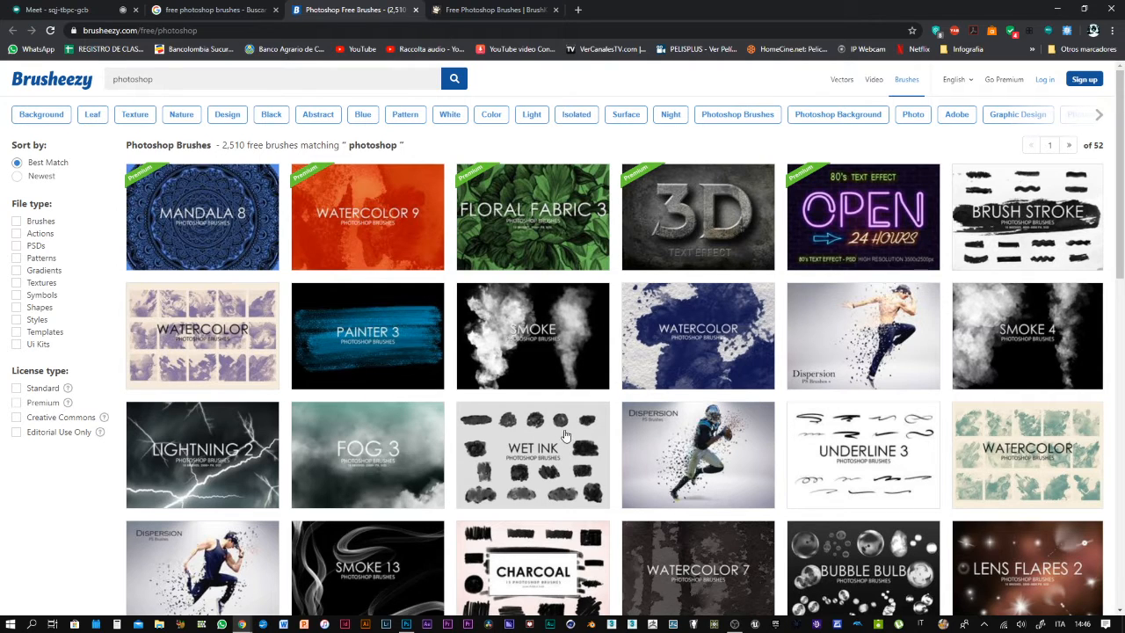
{"action": "left_click", "coordinate": [565, 433]}
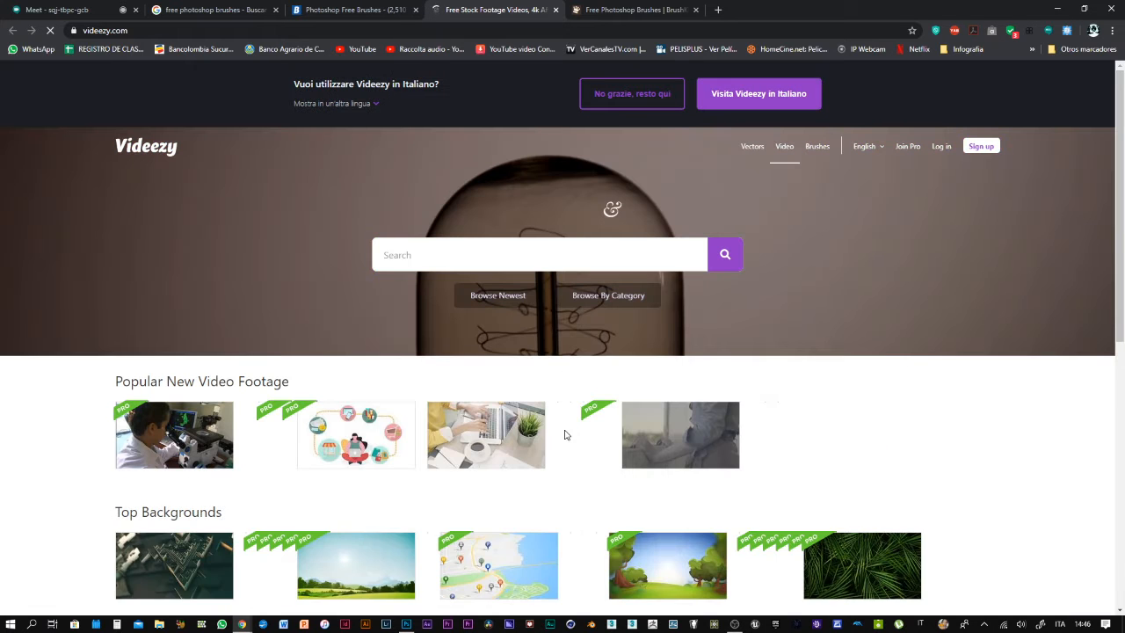
{"action": "scroll", "coordinate": [565, 433], "scroll_direction": "down", "scroll_amount": 4}
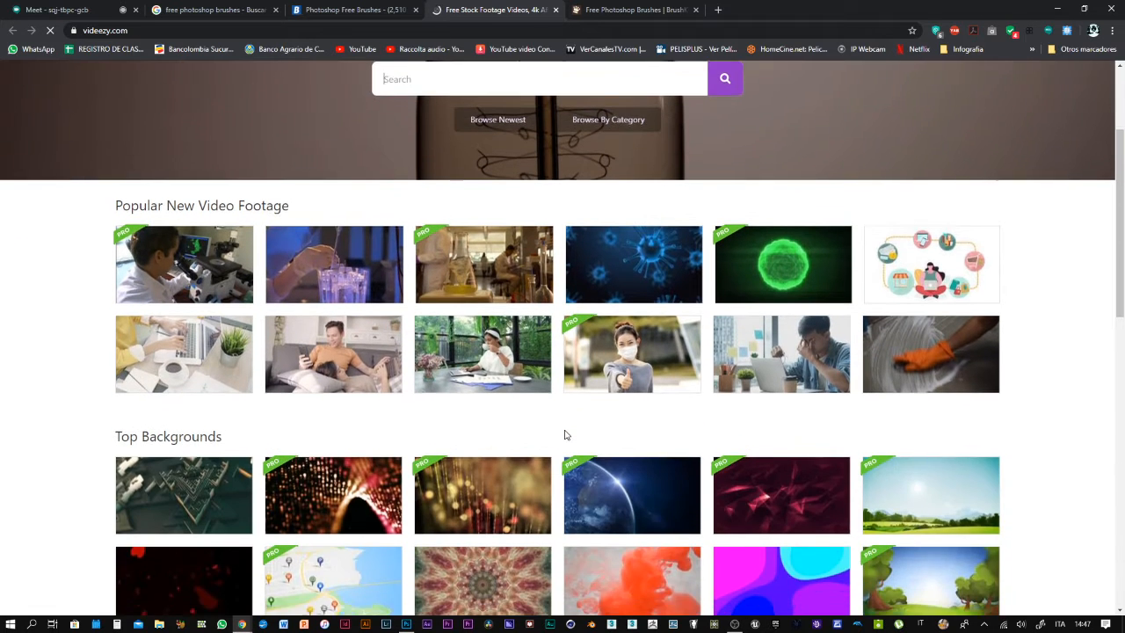
{"action": "scroll", "coordinate": [565, 434], "scroll_direction": "down", "scroll_amount": 3}
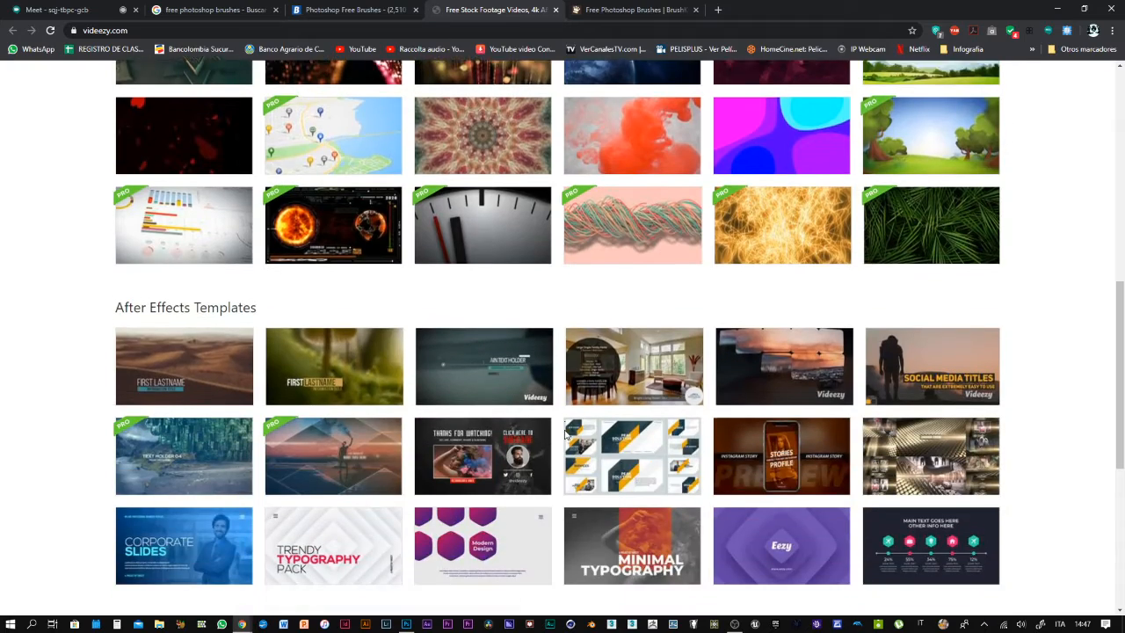
{"action": "scroll", "coordinate": [565, 433], "scroll_direction": "up", "scroll_amount": 6}
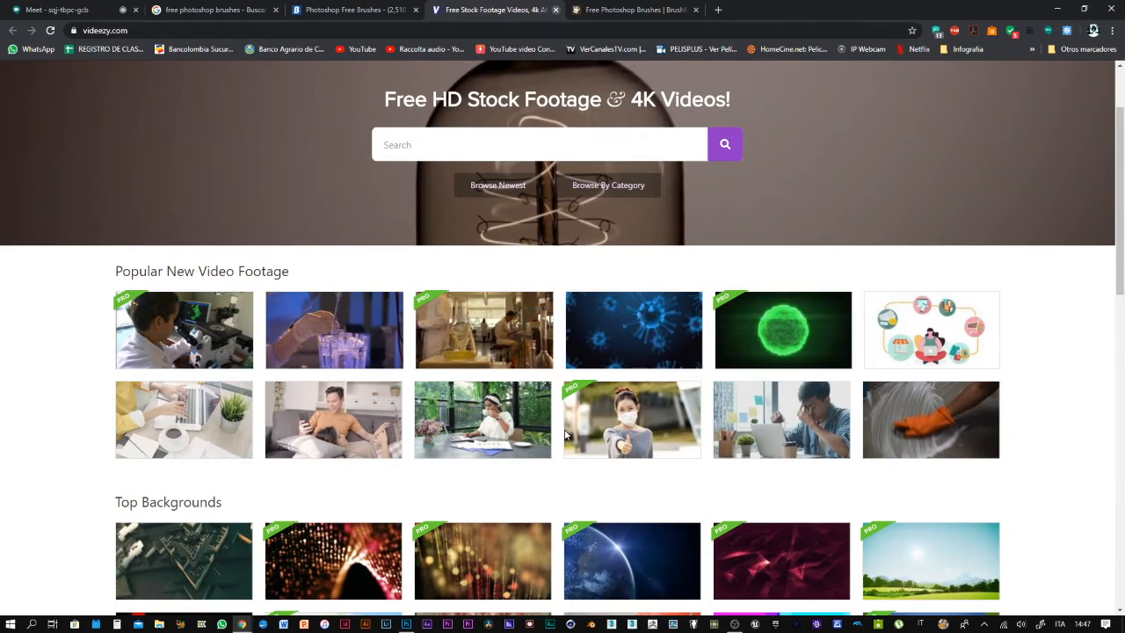
{"action": "key", "text": "ctrl+w"}
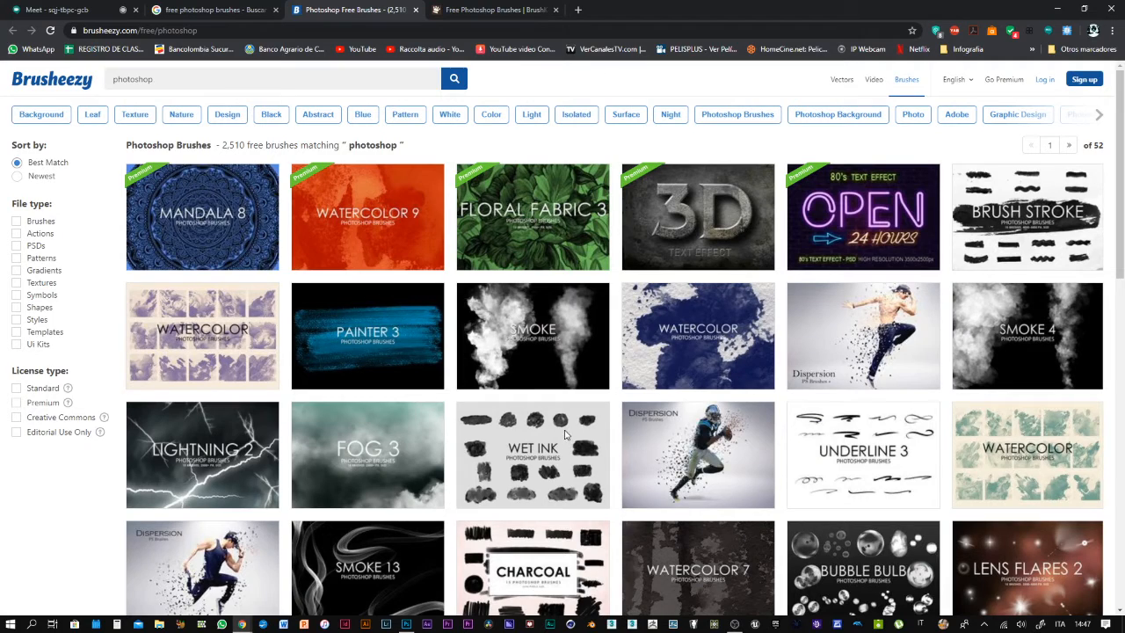
Open the Vecteezy vector art site from Brusheezy in a separate tab, look over its popular graphics and close the tab
{"action": "left_click", "coordinate": [842, 79]}
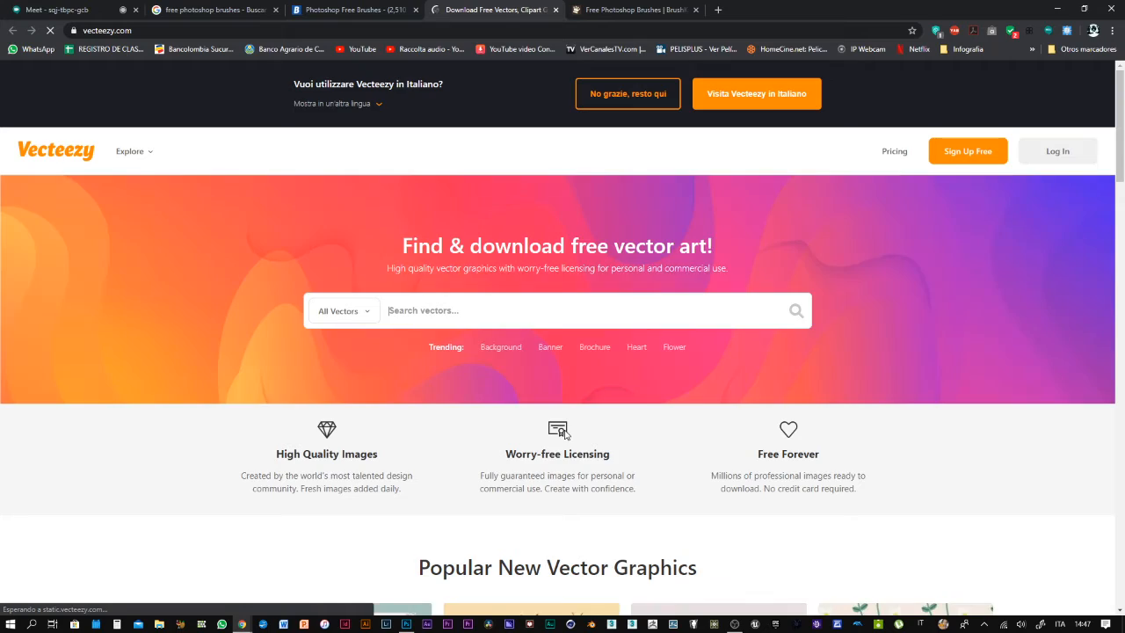
{"action": "scroll", "coordinate": [564, 435], "scroll_direction": "down", "scroll_amount": 3}
{"action": "scroll", "coordinate": [564, 435], "scroll_direction": "down", "scroll_amount": 3}
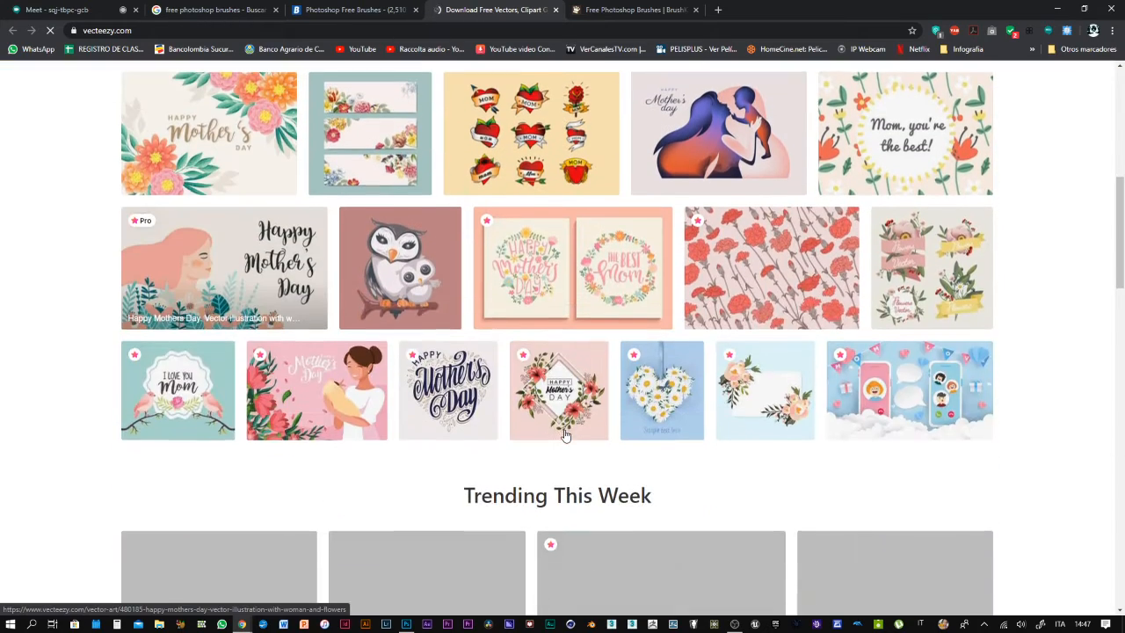
{"action": "scroll", "coordinate": [565, 433], "scroll_direction": "down", "scroll_amount": 4}
{"action": "scroll", "coordinate": [565, 432], "scroll_direction": "up", "scroll_amount": 6}
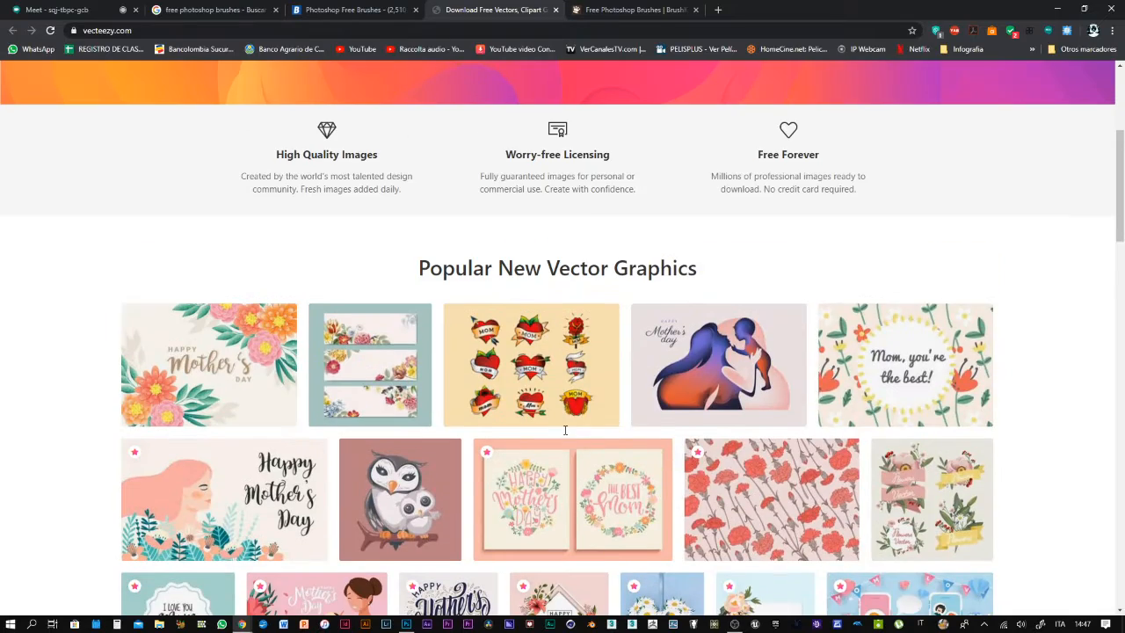
{"action": "key", "text": "ctrl+w"}
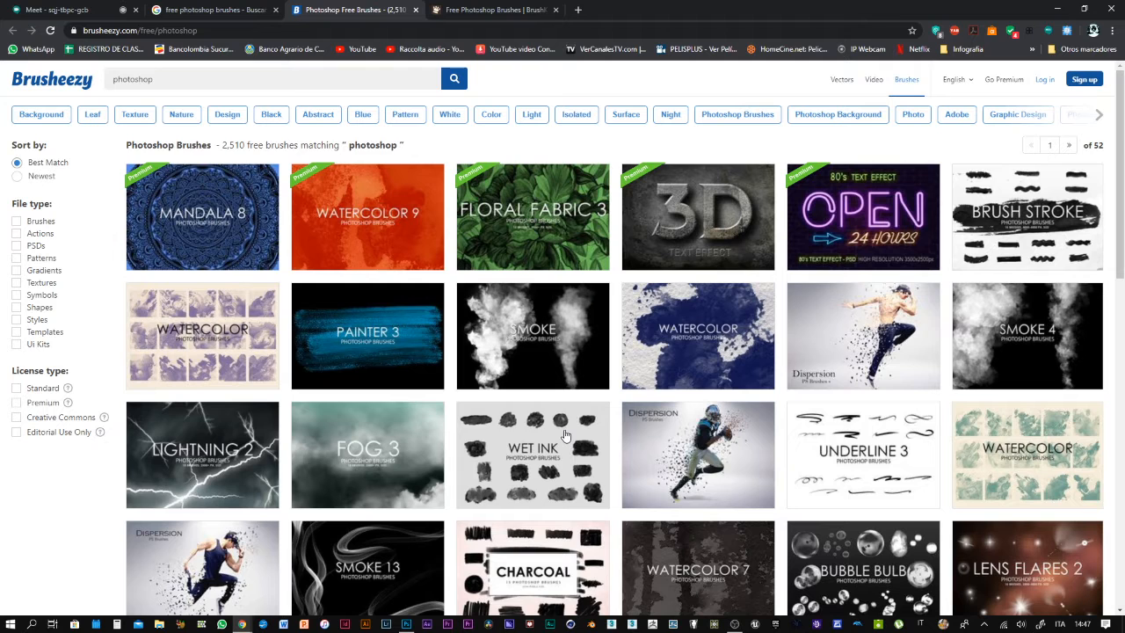
Filter the Brusheezy results by PSDs and then by Actions only, looking through the listed Photoshop actions
{"action": "left_click", "coordinate": [15, 245]}
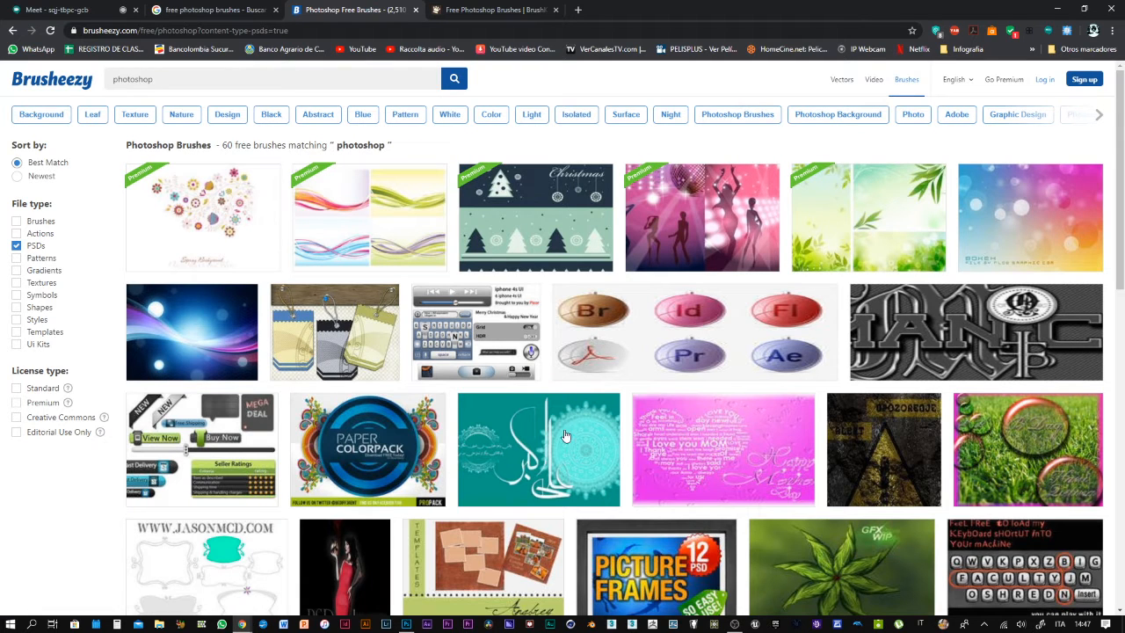
{"action": "left_click", "coordinate": [15, 245]}
{"action": "left_click", "coordinate": [16, 233]}
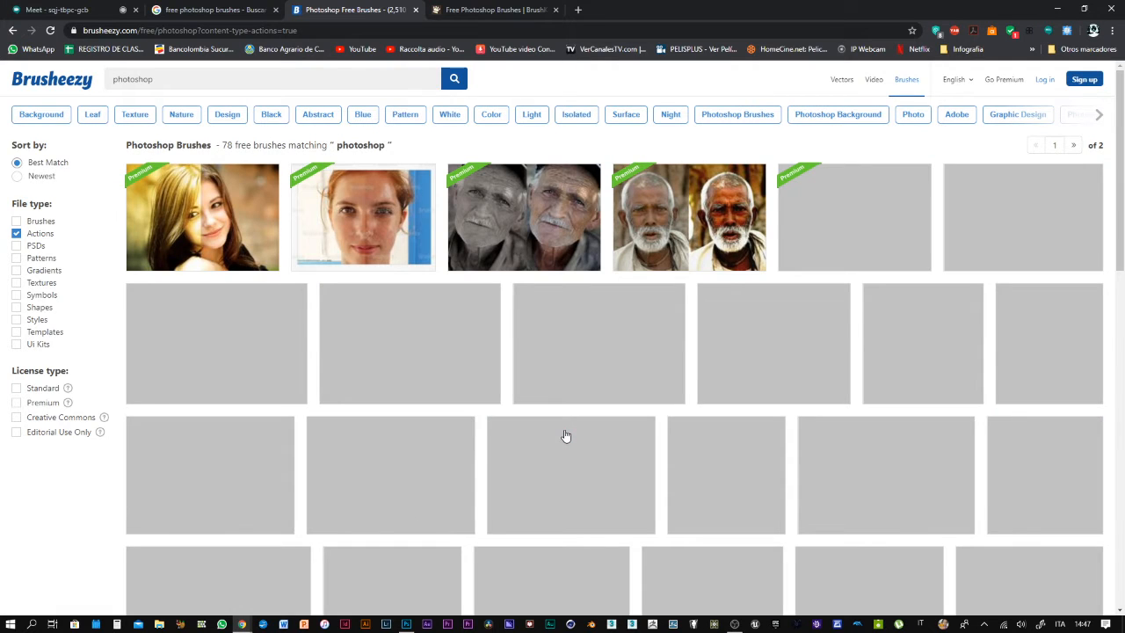
{"action": "scroll", "coordinate": [566, 435], "scroll_direction": "down", "scroll_amount": 1}
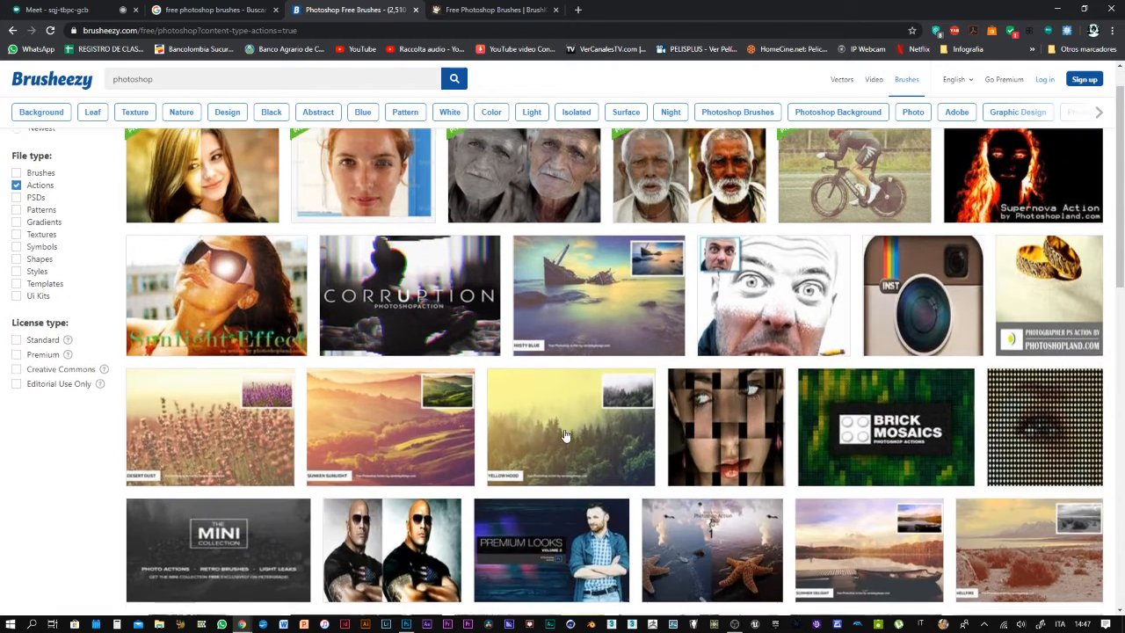
{"action": "scroll", "coordinate": [566, 436], "scroll_direction": "down", "scroll_amount": 3}
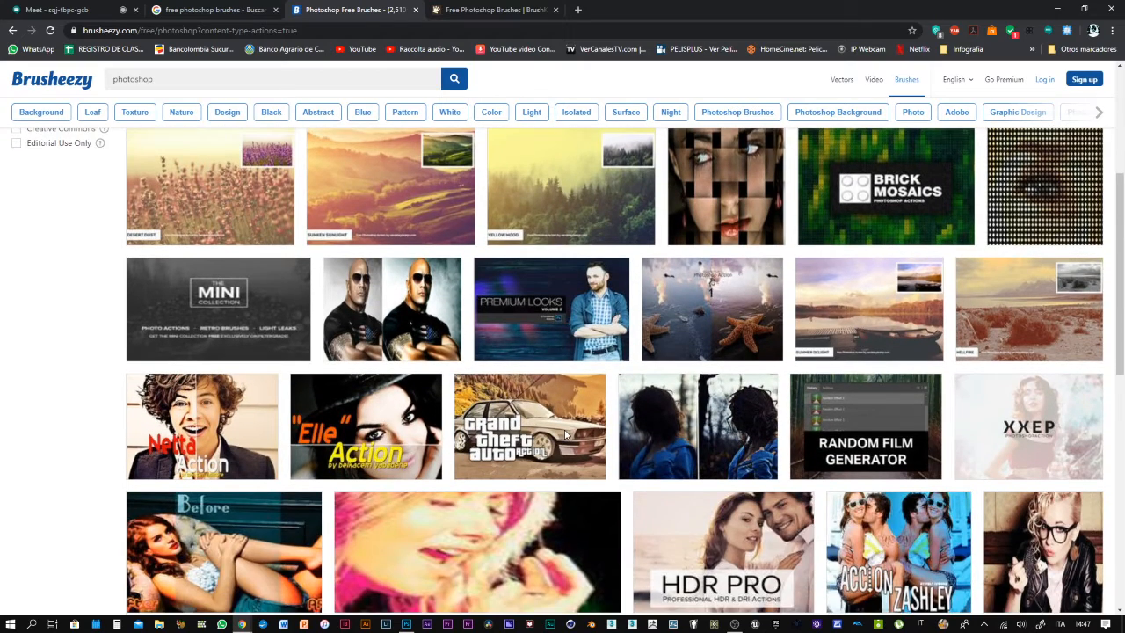
{"action": "scroll", "coordinate": [566, 436], "scroll_direction": "down", "scroll_amount": 1}
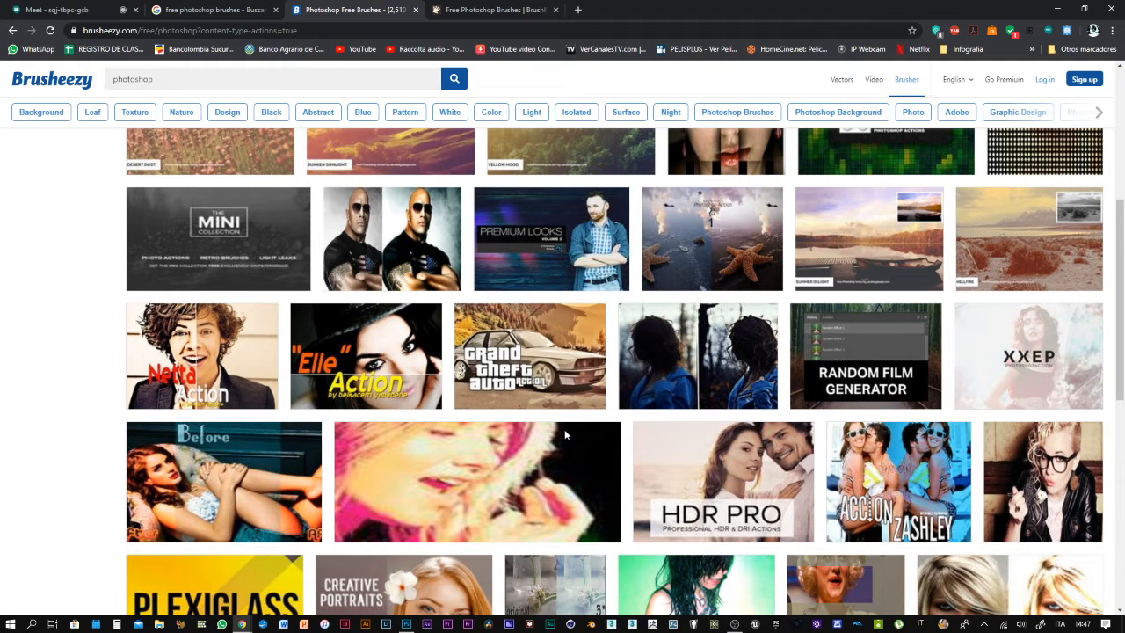
{"action": "scroll", "coordinate": [565, 435], "scroll_direction": "down", "scroll_amount": 1}
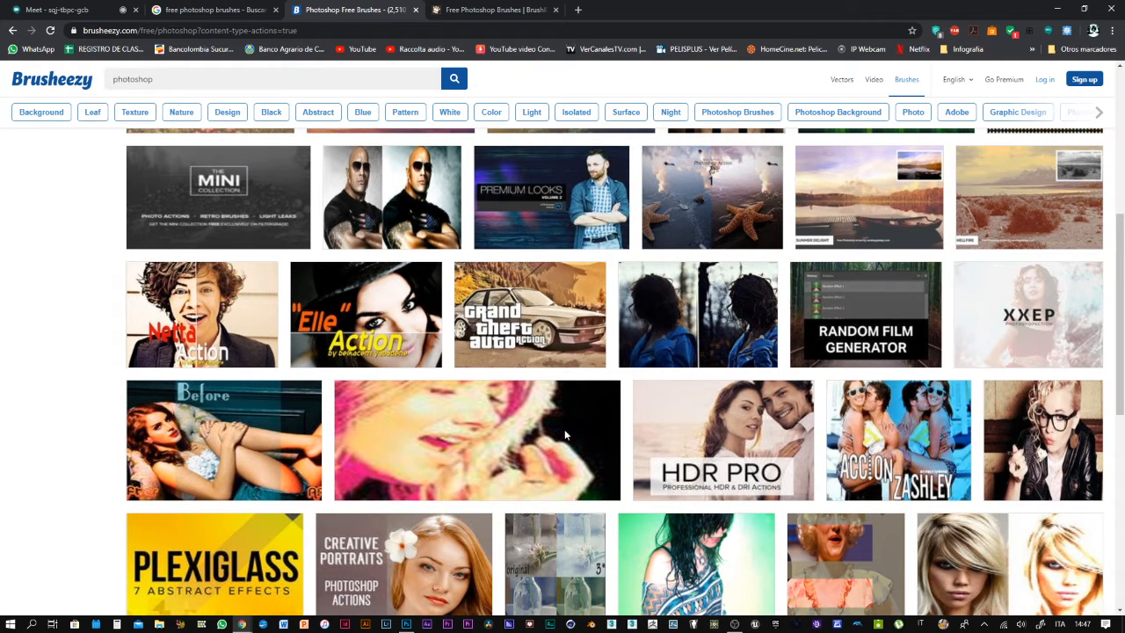
{"action": "scroll", "coordinate": [564, 430], "scroll_direction": "down", "scroll_amount": 5}
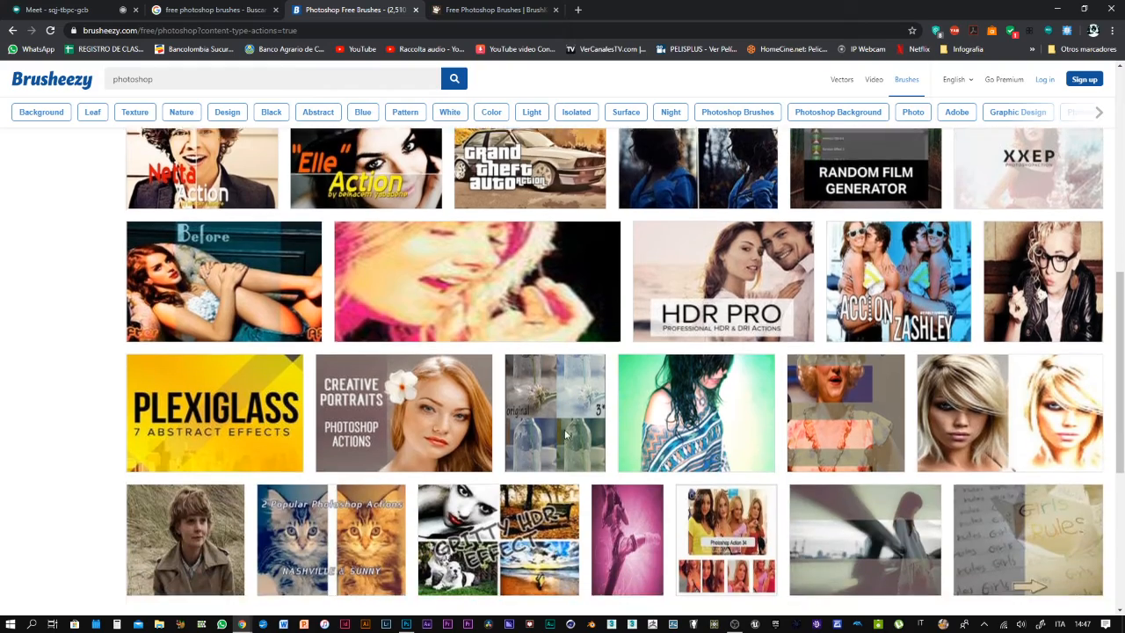
{"action": "scroll", "coordinate": [565, 434], "scroll_direction": "up", "scroll_amount": 10}
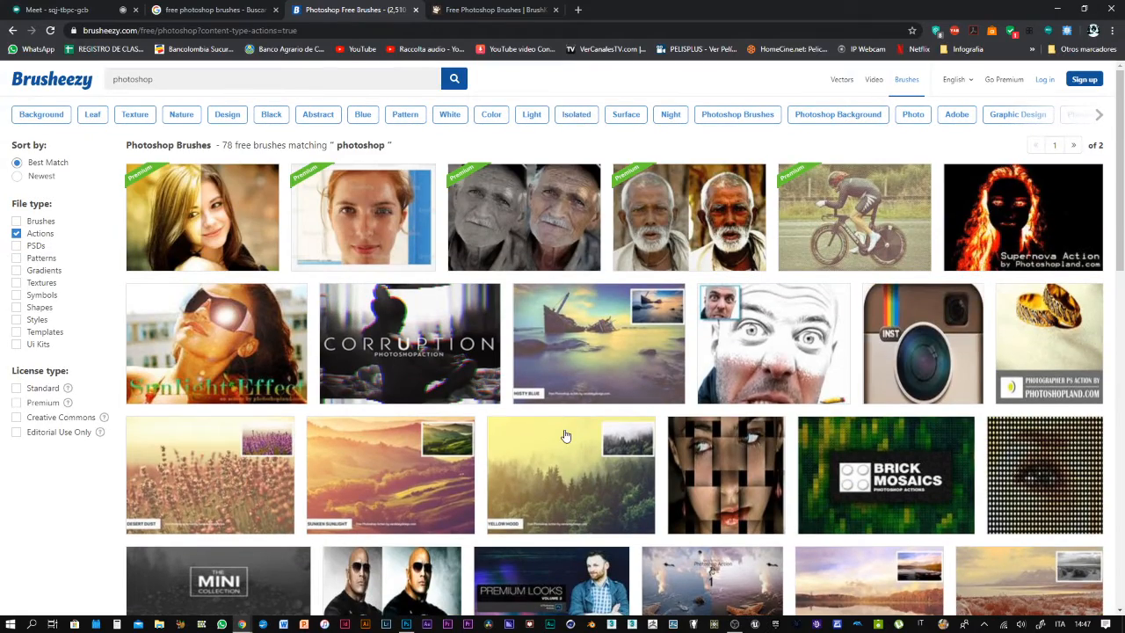
Filter the results by Gradients instead of Actions, look through the gradient sets and return to the unfiltered list
{"action": "key", "text": "alt+Left"}
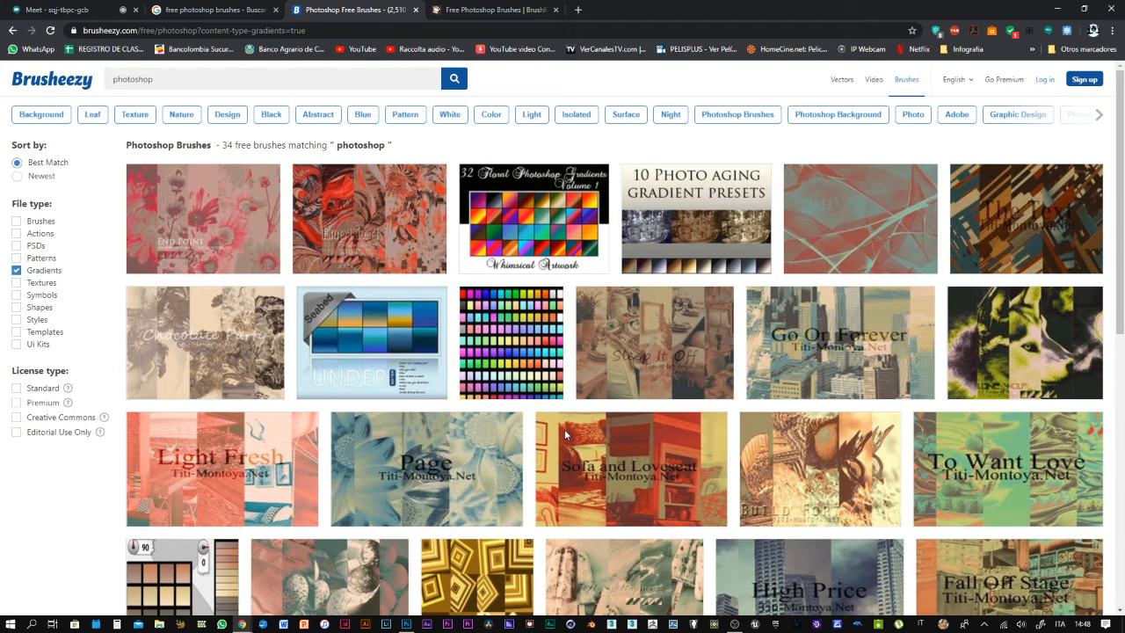
{"action": "scroll", "coordinate": [565, 429], "scroll_direction": "down", "scroll_amount": 5}
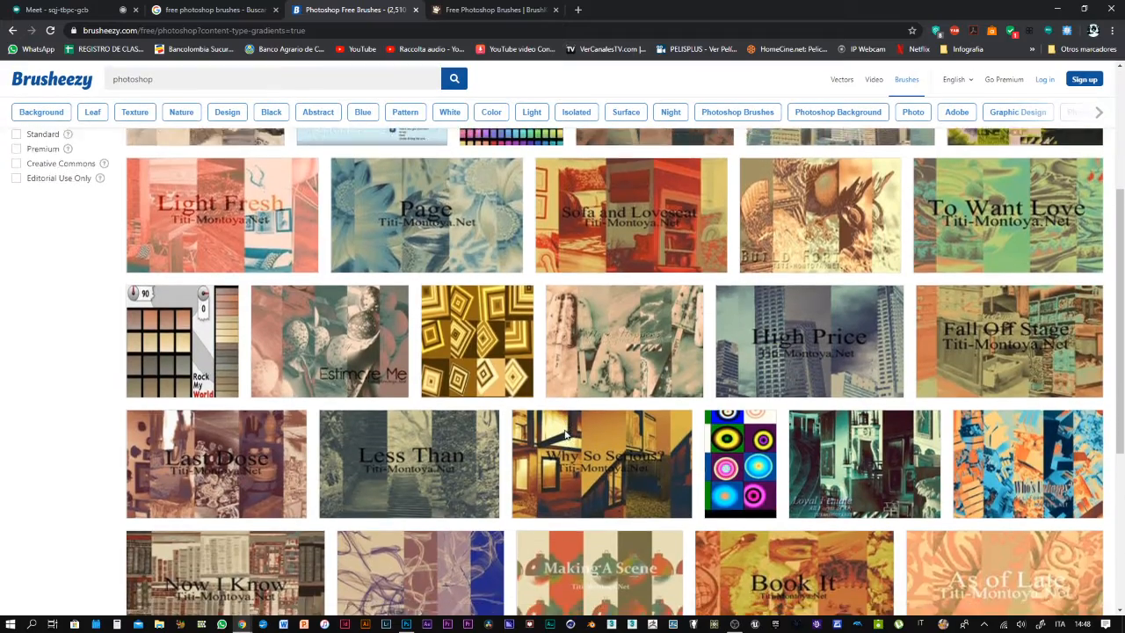
{"action": "scroll", "coordinate": [564, 433], "scroll_direction": "up", "scroll_amount": 5}
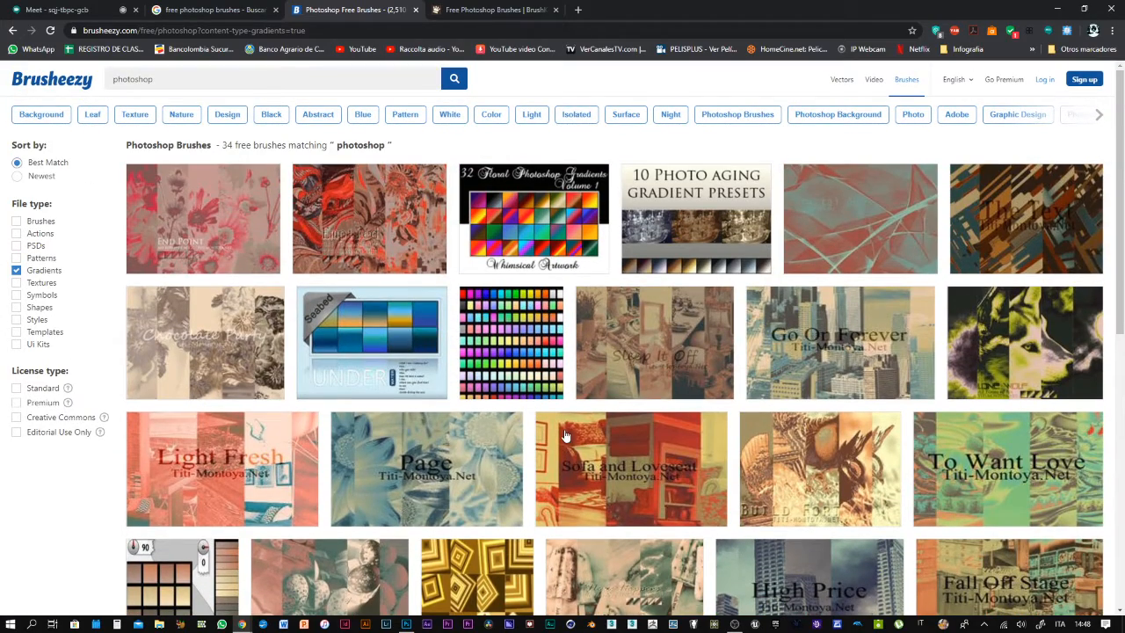
{"action": "key", "text": "alt+Left"}
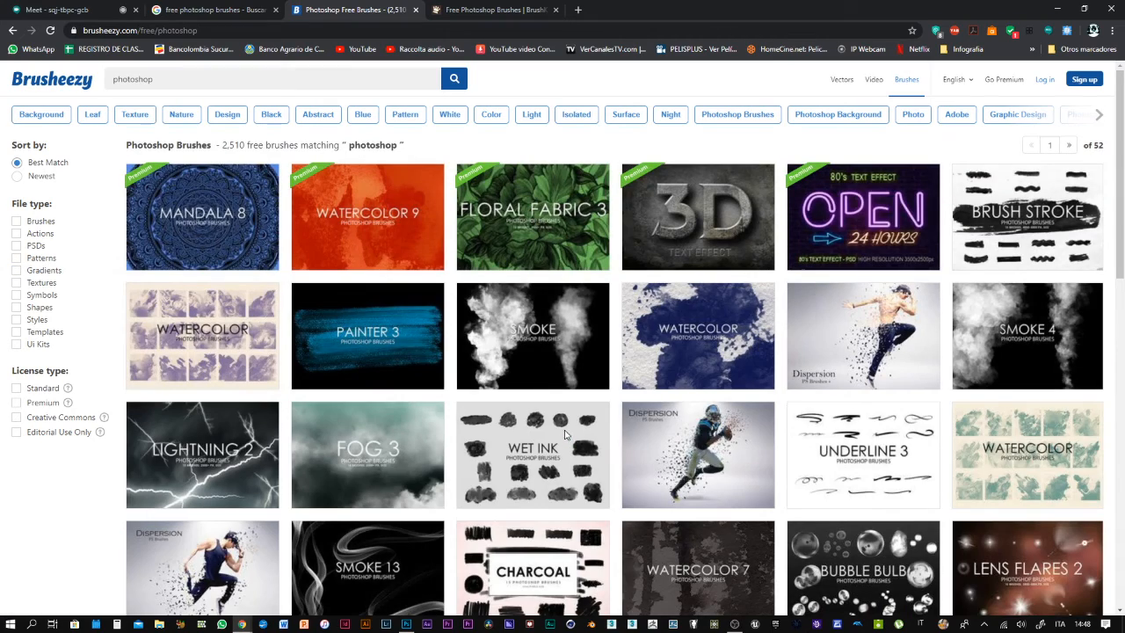
Filter the results by the Brushes file type and switch the site language to Español
{"action": "left_click", "coordinate": [15, 221]}
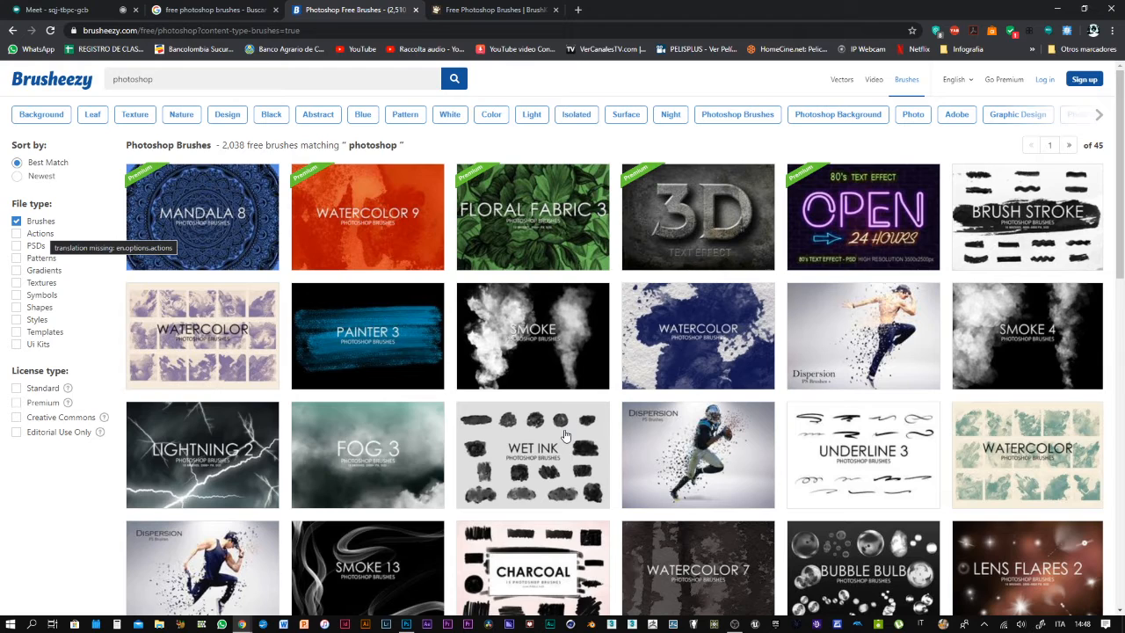
{"action": "mouse_move", "coordinate": [68, 388]}
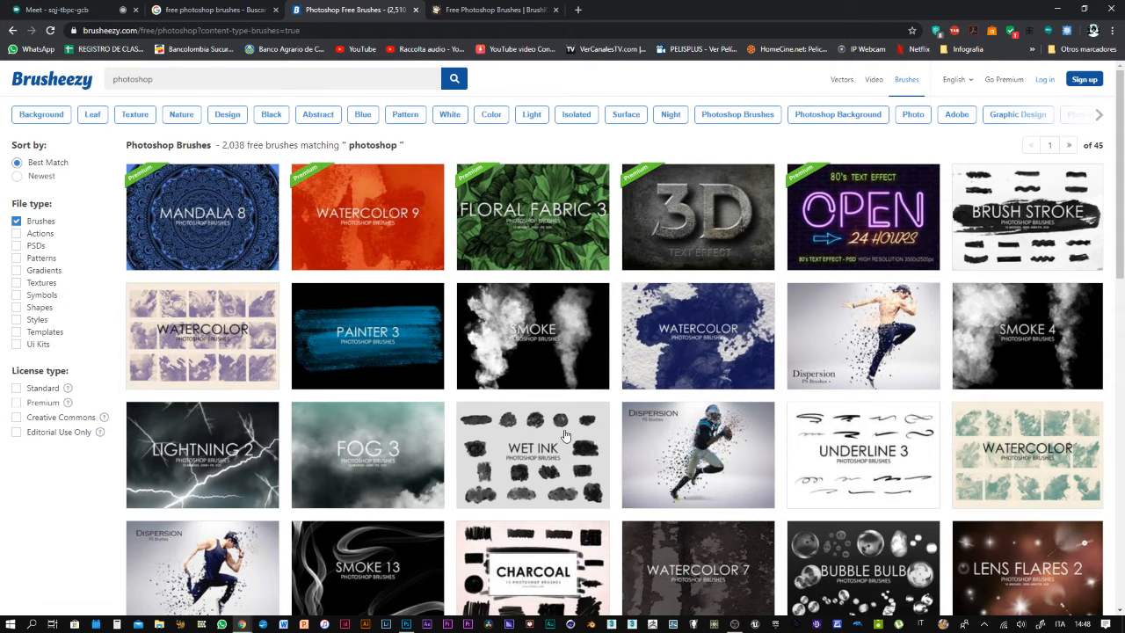
{"action": "left_click", "coordinate": [956, 79]}
{"action": "left_click", "coordinate": [934, 139]}
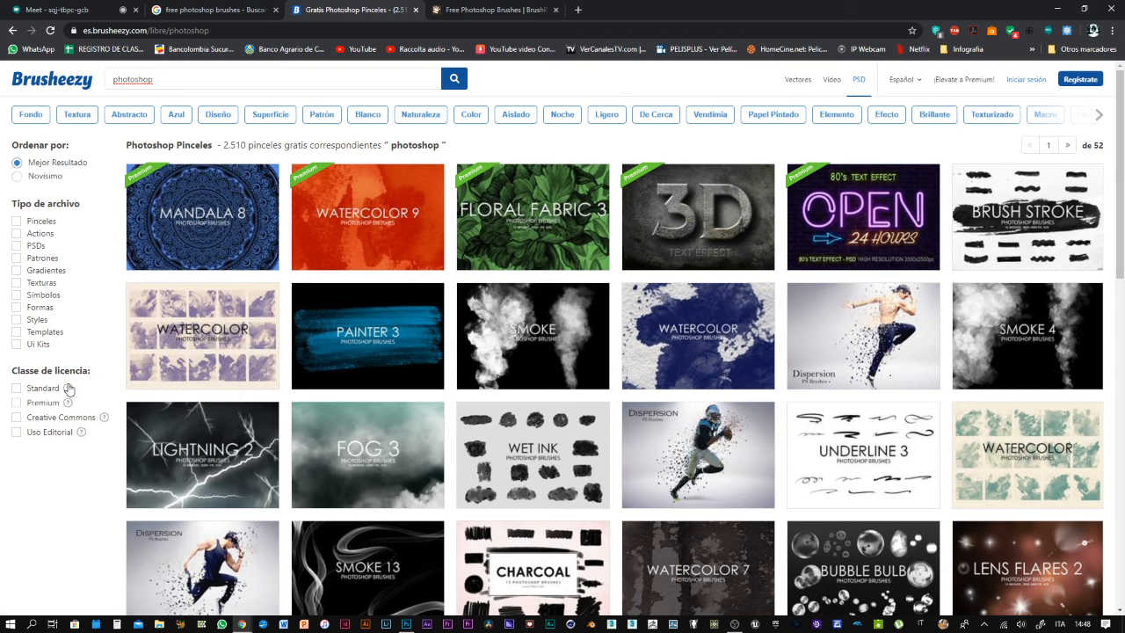
Filter the results by the Standard license and read the explanations of the Standard, Premium, Creative Commons and Uso Editorial license types
{"action": "mouse_move", "coordinate": [69, 389]}
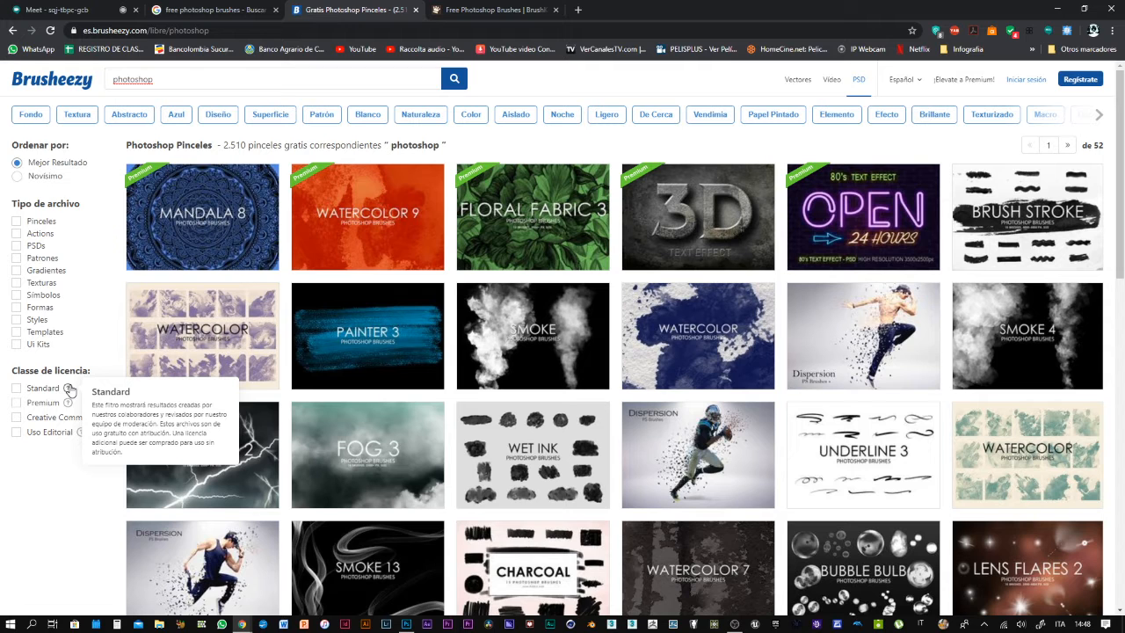
{"action": "left_click", "coordinate": [70, 388]}
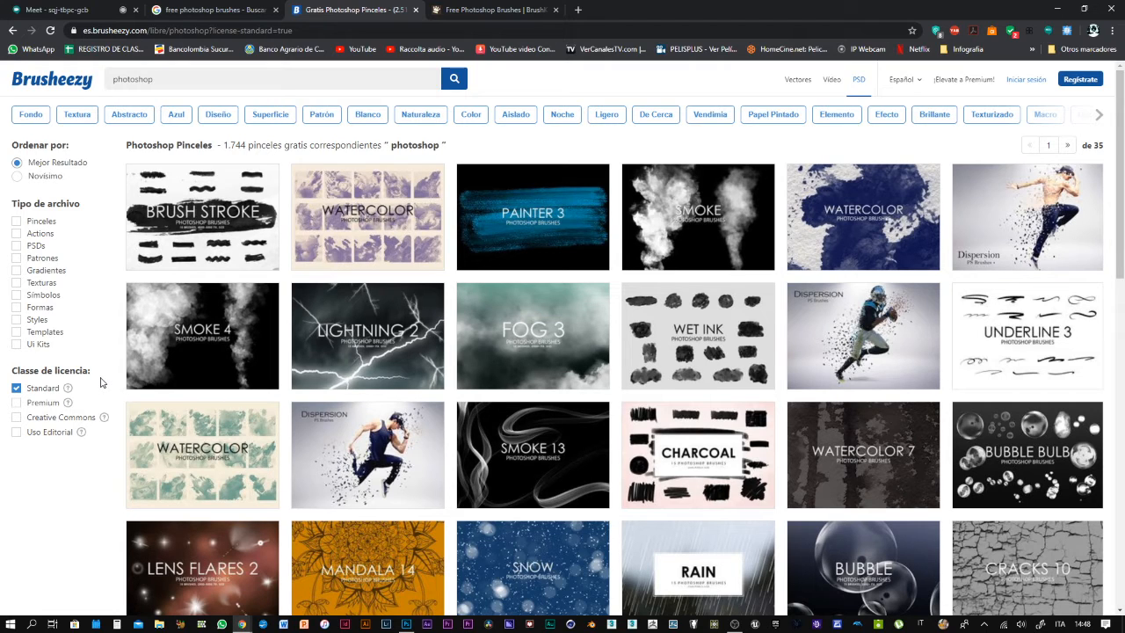
{"action": "mouse_move", "coordinate": [68, 390]}
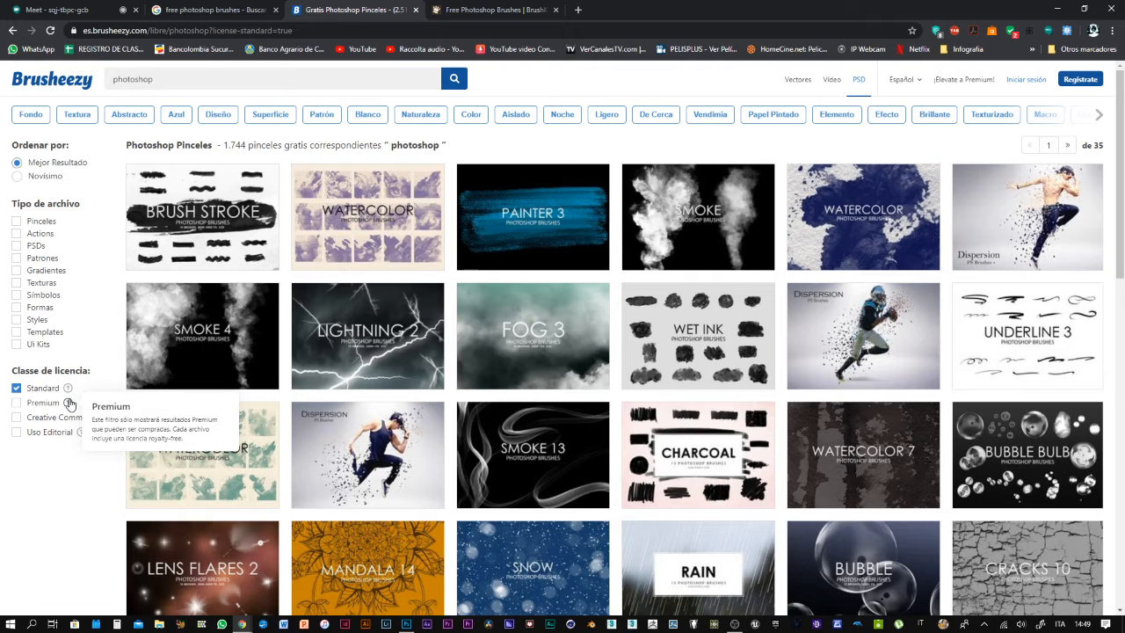
{"action": "mouse_move", "coordinate": [105, 420]}
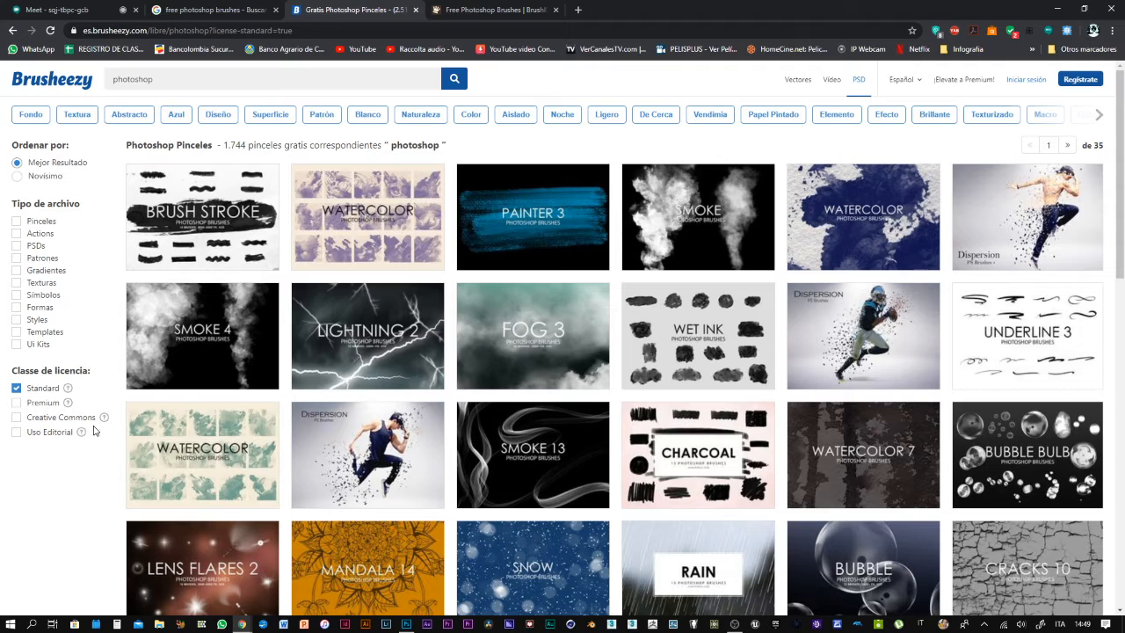
{"action": "mouse_move", "coordinate": [80, 433]}
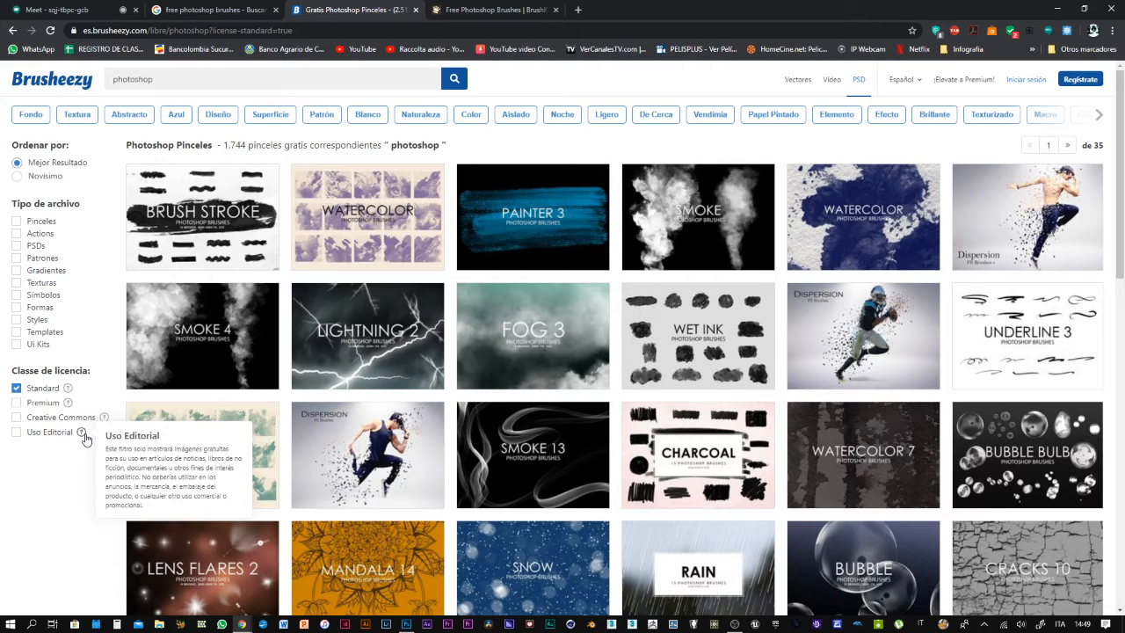
Add the Uso Editorial, Creative Commons and Premium licenses to the license filter
{"action": "left_click", "coordinate": [16, 432]}
{"action": "left_click", "coordinate": [16, 416]}
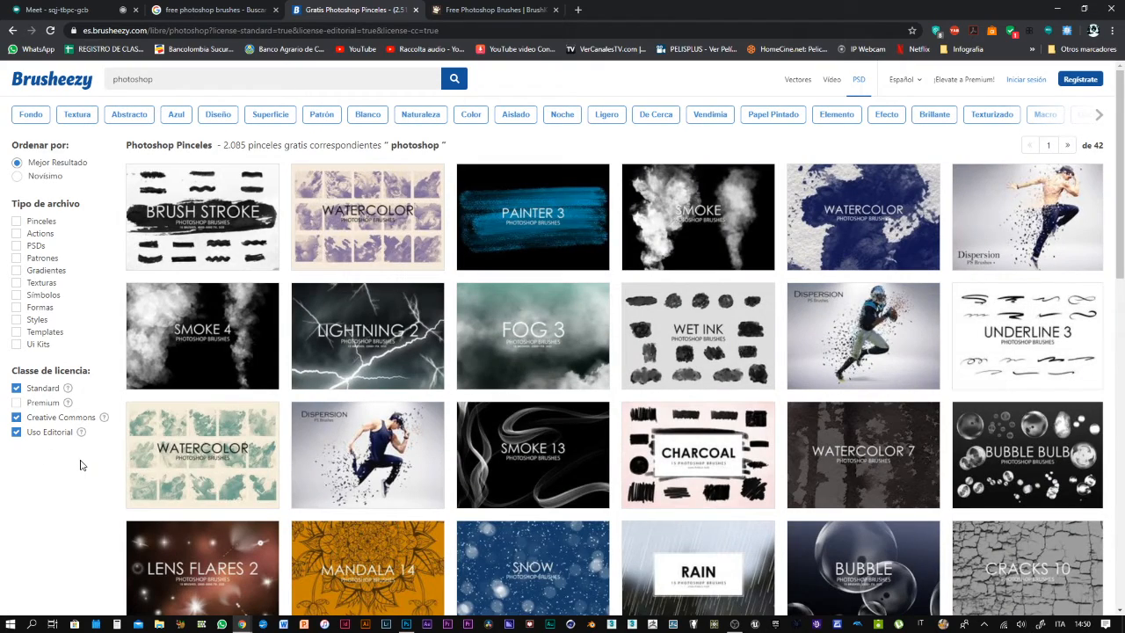
{"action": "left_click", "coordinate": [16, 403]}
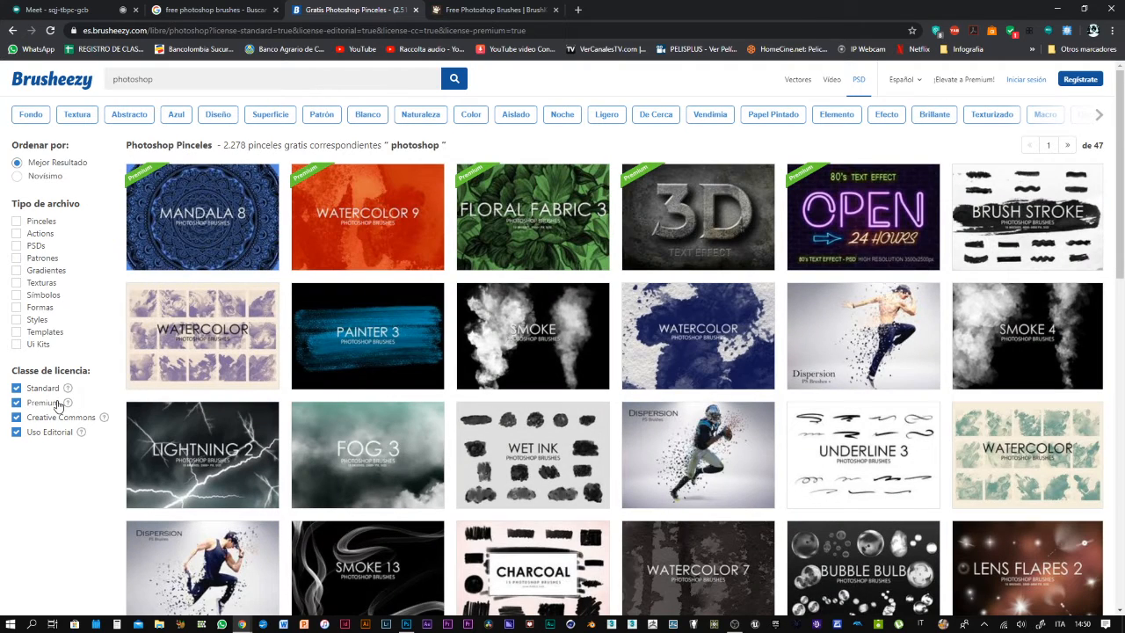
Open the Premium Watercolor 9 brush pack in a new tab and request its one-credit download
{"action": "middle_click", "coordinate": [383, 212]}
{"action": "left_click", "coordinate": [485, 12]}
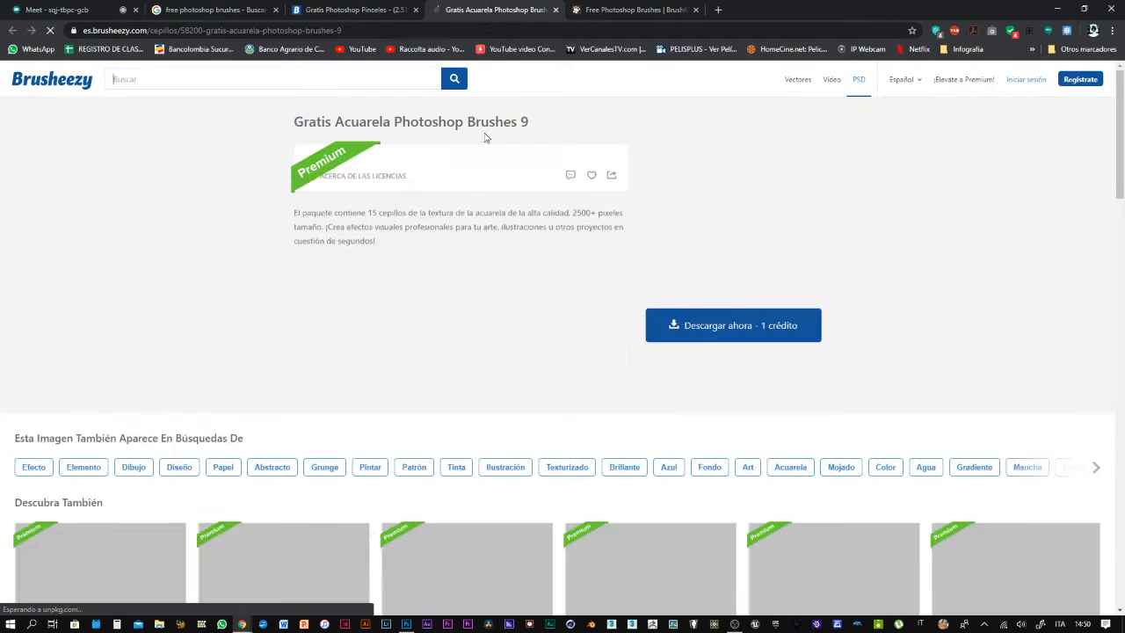
{"action": "left_click", "coordinate": [734, 326]}
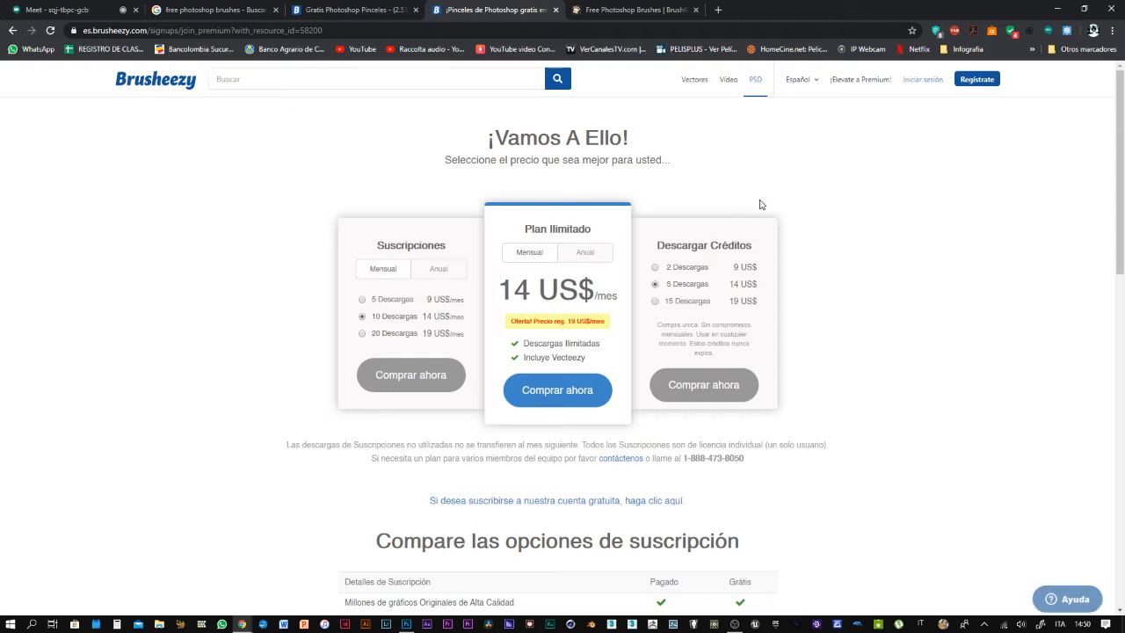
Compare the unlimited plan's monthly and annual pricing, review the paid versus free subscription comparison, and close the pricing page
{"action": "left_click", "coordinate": [579, 257]}
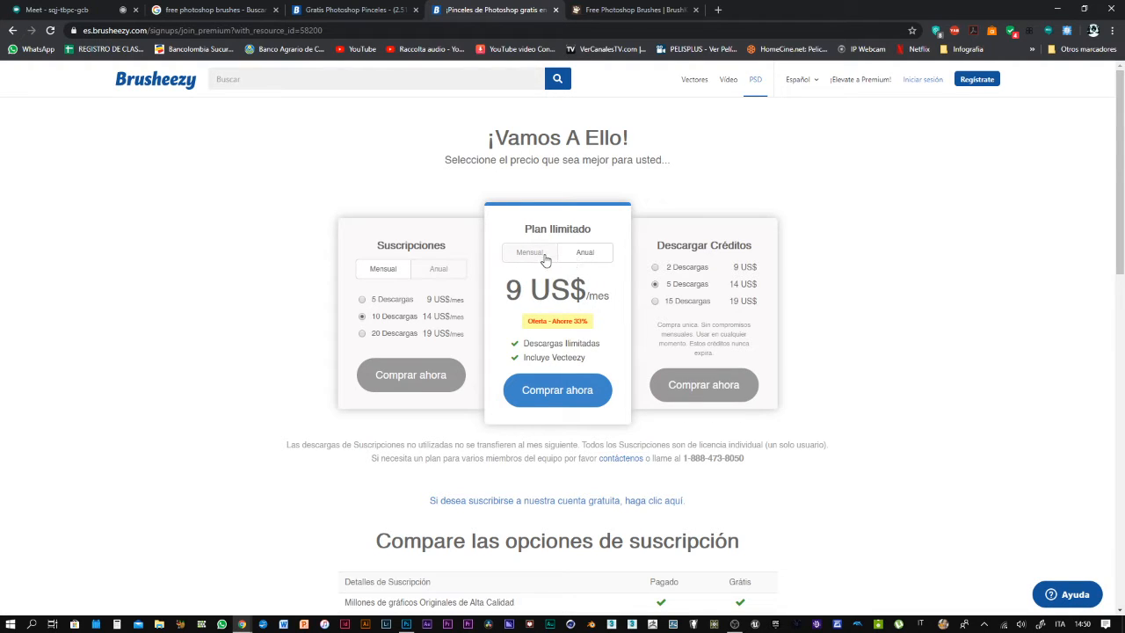
{"action": "left_click", "coordinate": [540, 257]}
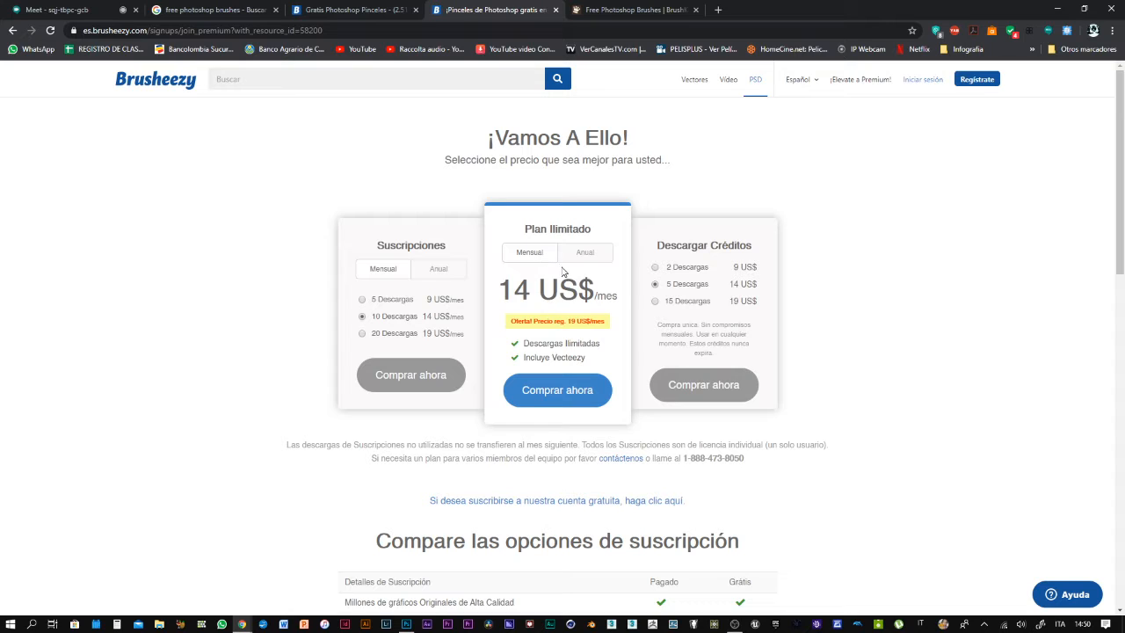
{"action": "left_click", "coordinate": [579, 255]}
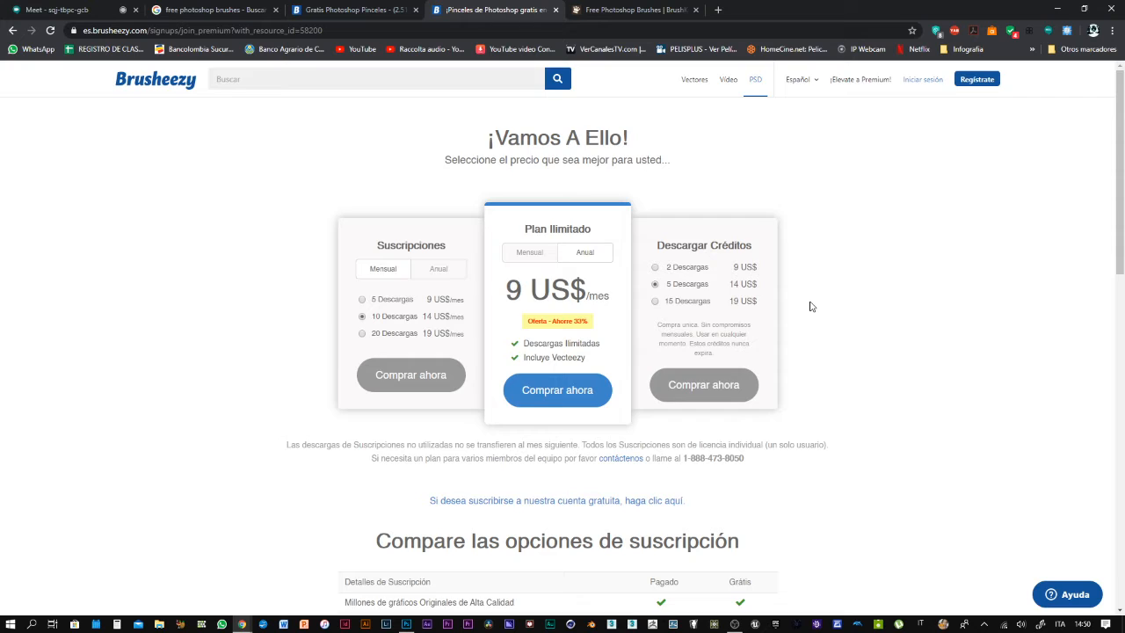
{"action": "scroll", "coordinate": [811, 305], "scroll_direction": "down", "scroll_amount": 3}
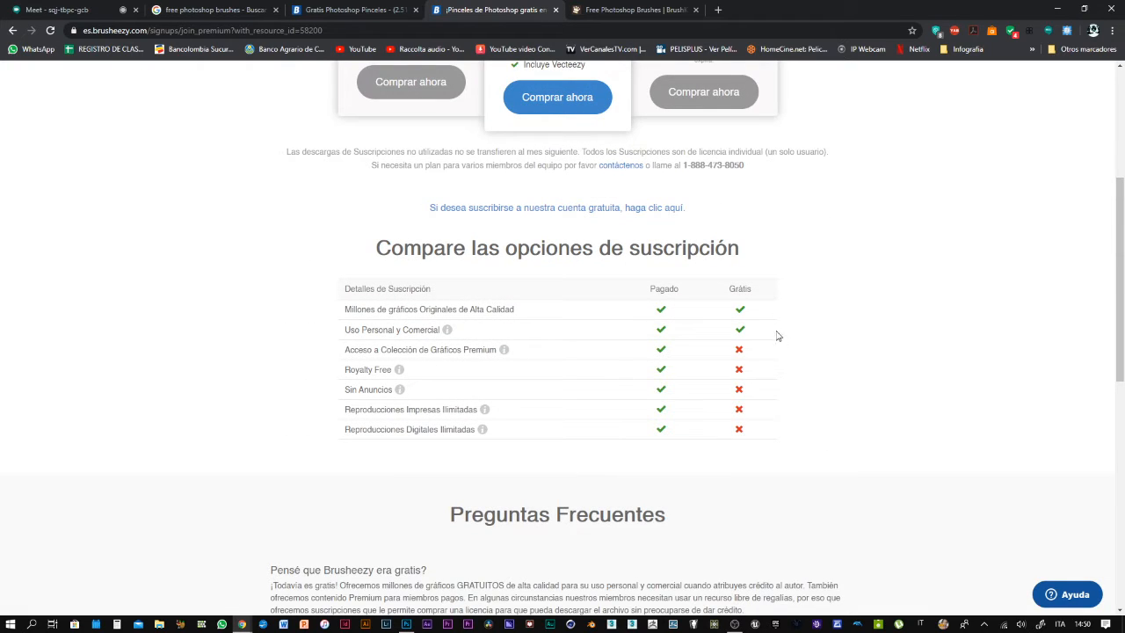
{"action": "scroll", "coordinate": [777, 333], "scroll_direction": "up", "scroll_amount": 3}
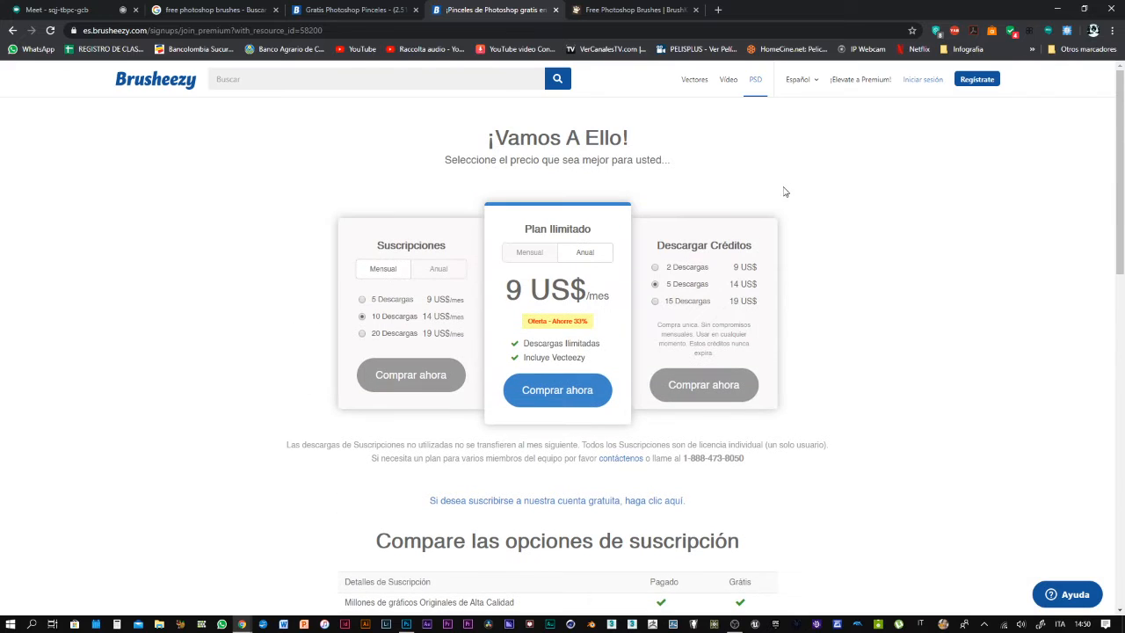
{"action": "left_click", "coordinate": [555, 10]}
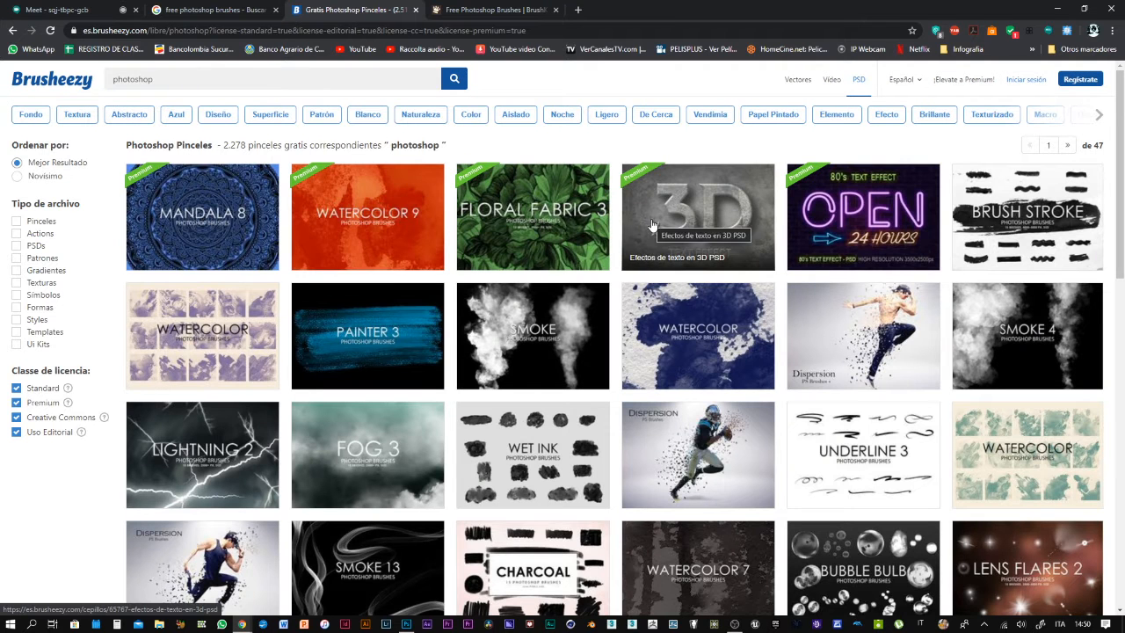
Exclude Premium-licensed results and open the Dispersion Vol.5, Bubble, Rain and Smoke 6 brush packs in separate new tabs
{"action": "left_click", "coordinate": [17, 403]}
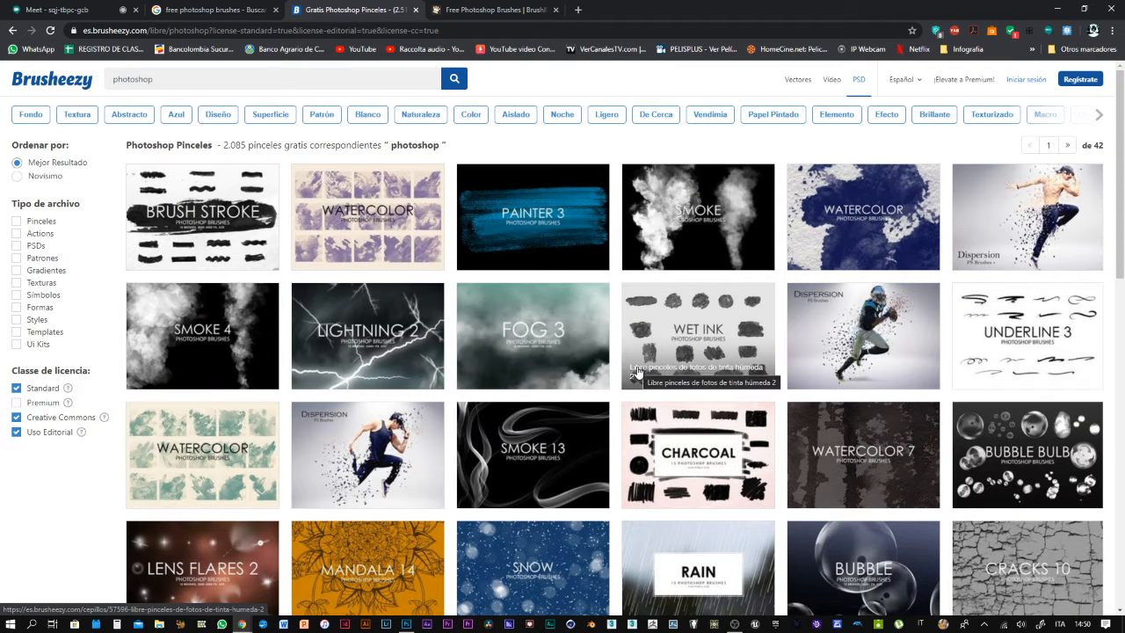
{"action": "middle_click", "coordinate": [841, 359]}
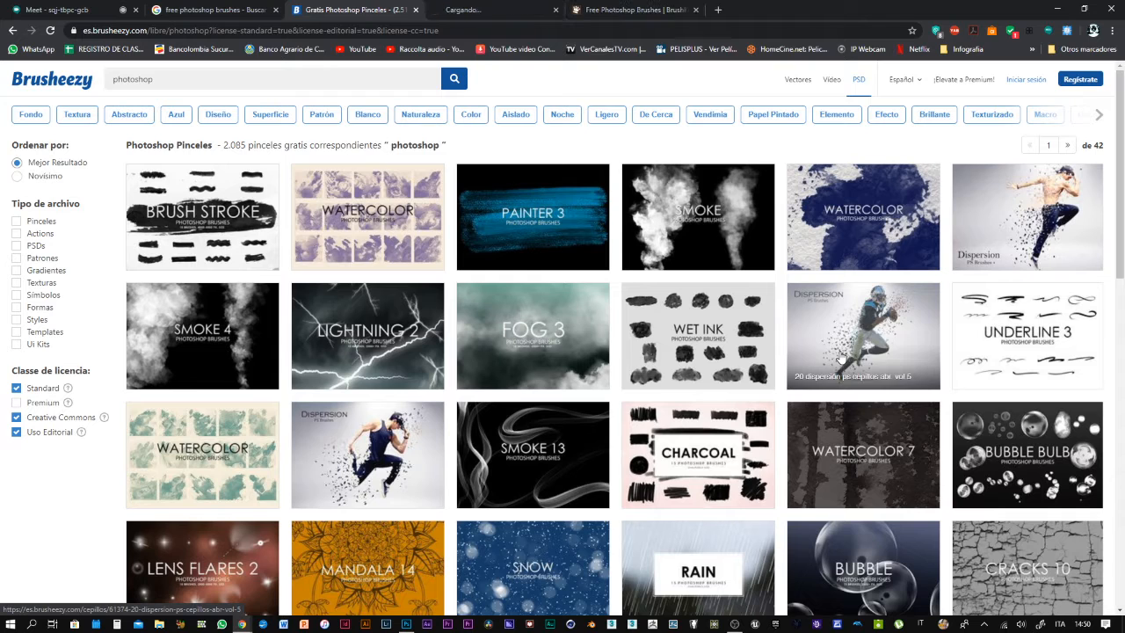
{"action": "scroll", "coordinate": [781, 355], "scroll_direction": "down", "scroll_amount": 1}
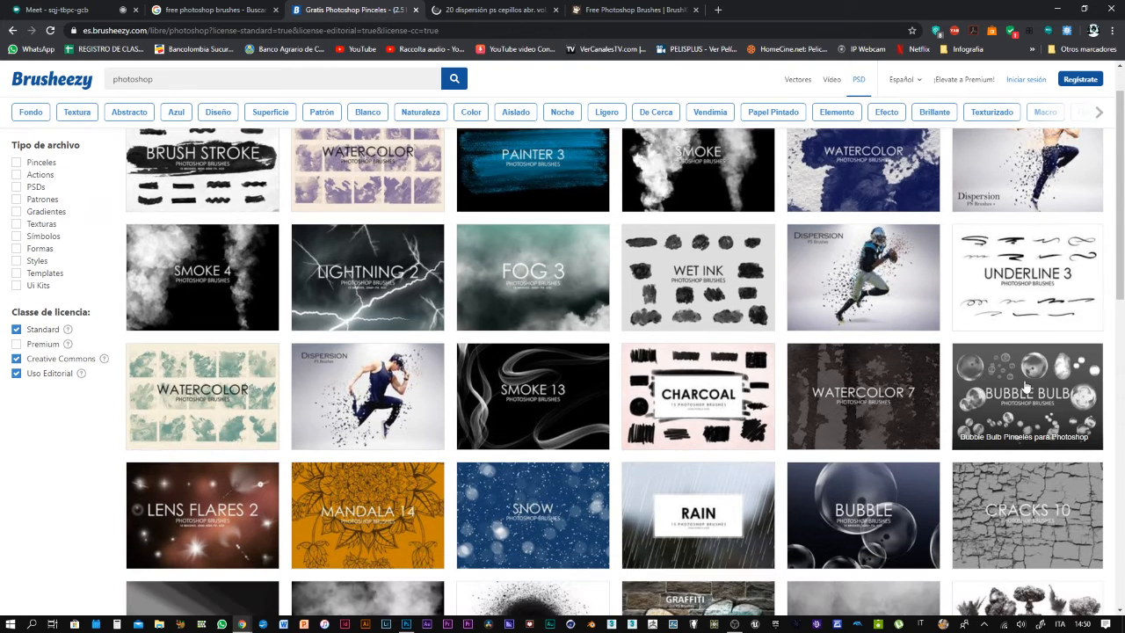
{"action": "scroll", "coordinate": [1020, 387], "scroll_direction": "down", "scroll_amount": 1}
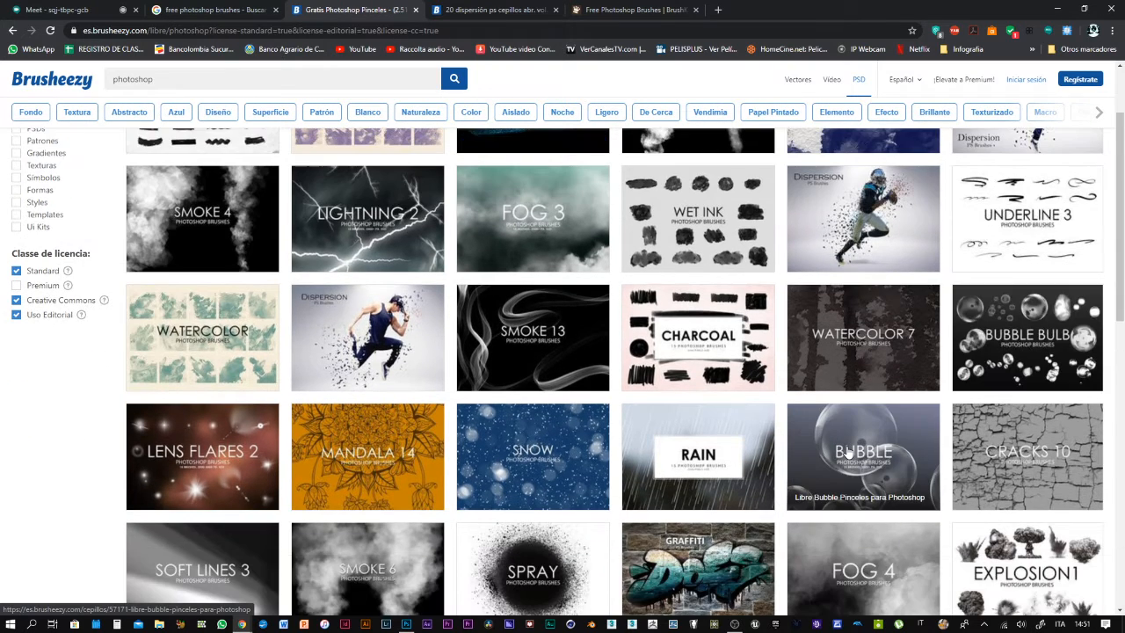
{"action": "middle_click", "coordinate": [847, 452]}
{"action": "scroll", "coordinate": [725, 378], "scroll_direction": "down", "scroll_amount": 2}
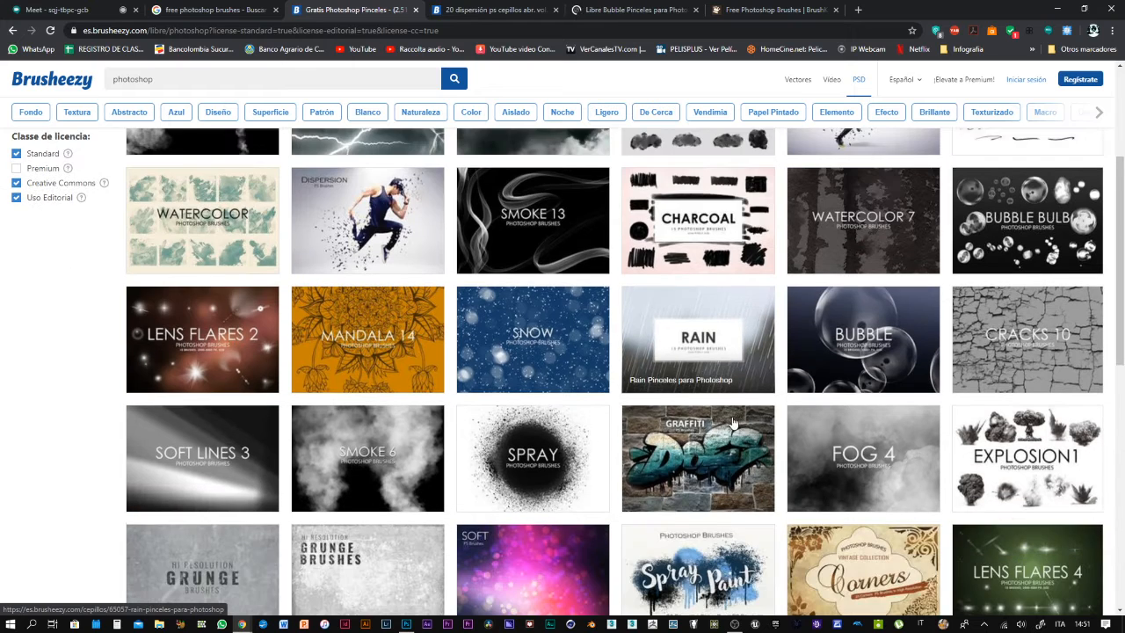
{"action": "middle_click", "coordinate": [720, 358]}
{"action": "scroll", "coordinate": [723, 365], "scroll_direction": "down", "scroll_amount": 2}
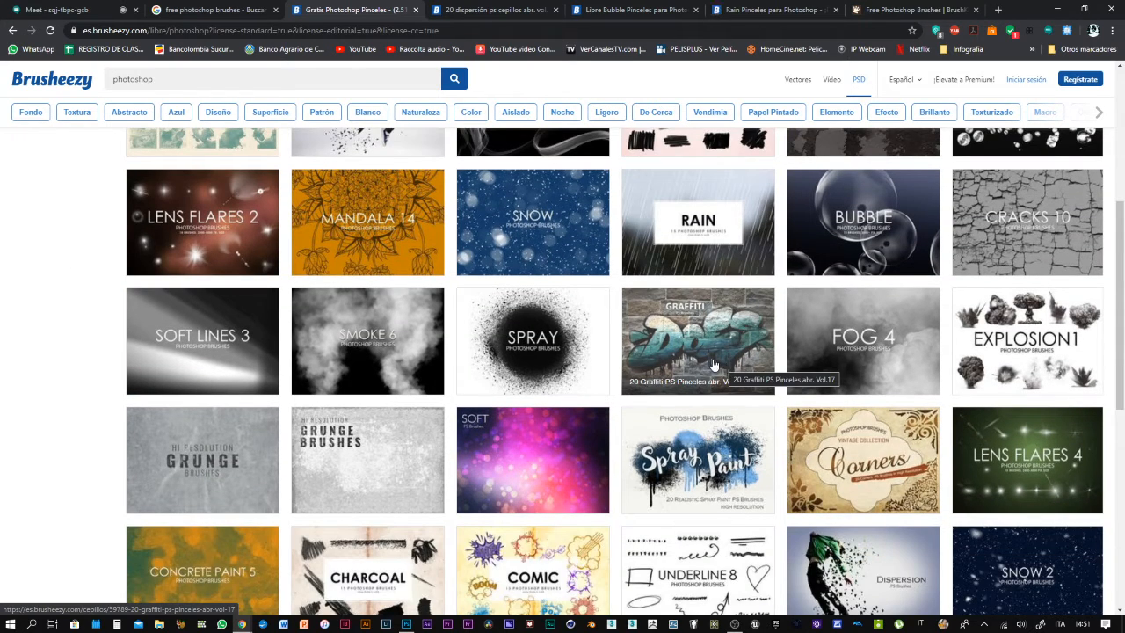
{"action": "middle_click", "coordinate": [387, 337]}
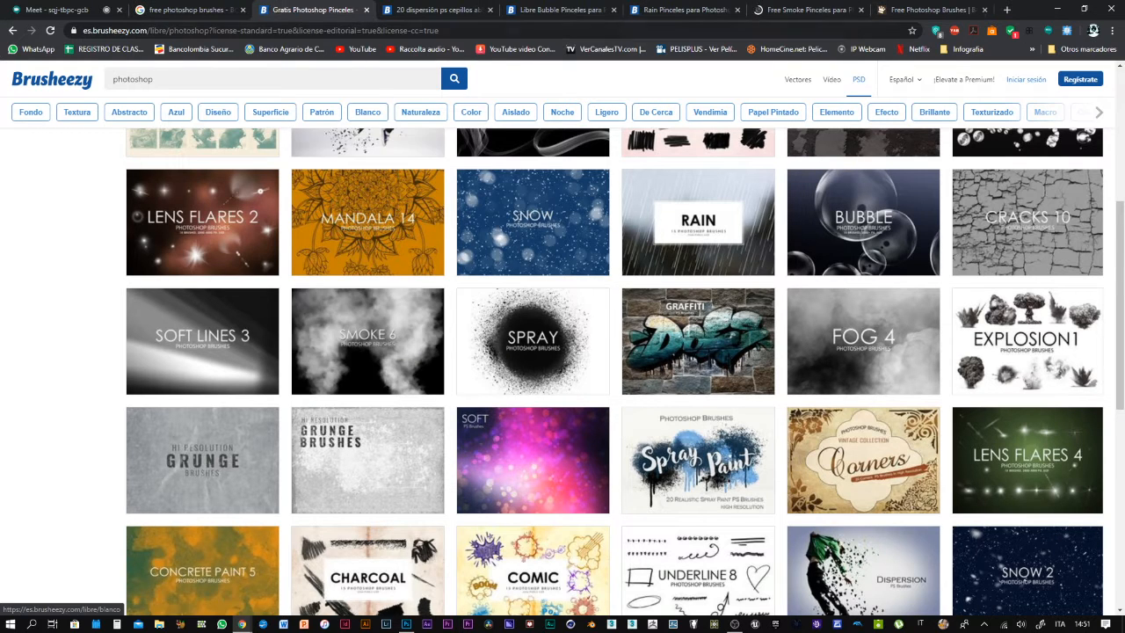
Read the Standard license terms of the Dispersion Vol.5 brush pack, highlighting the video attribution requirement, and close them
{"action": "left_click", "coordinate": [406, 13]}
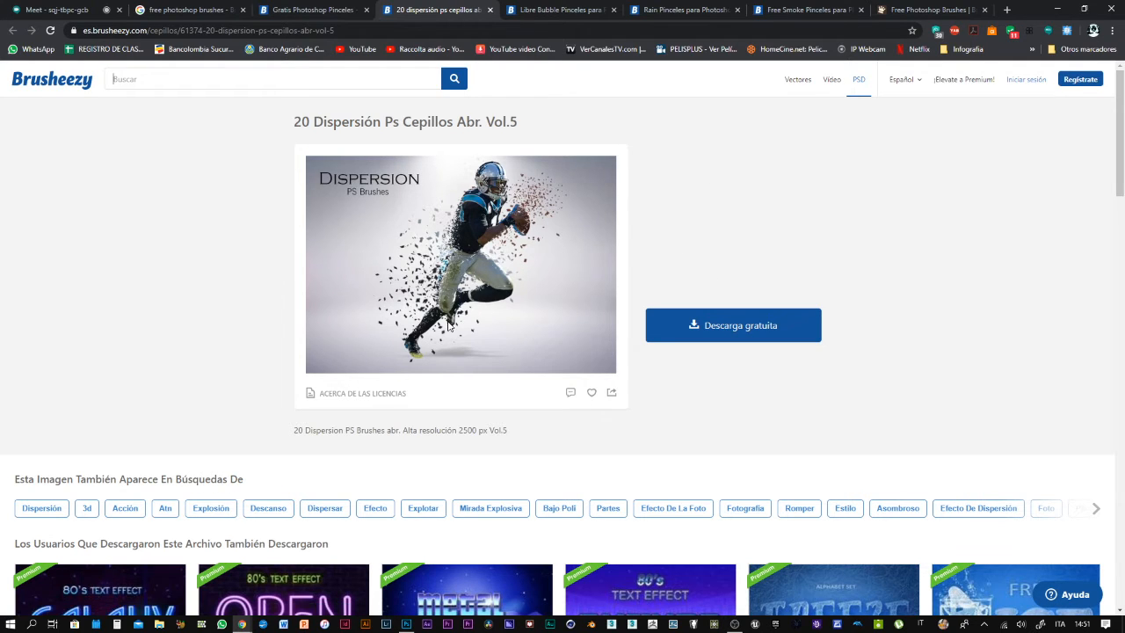
{"action": "left_click", "coordinate": [378, 396]}
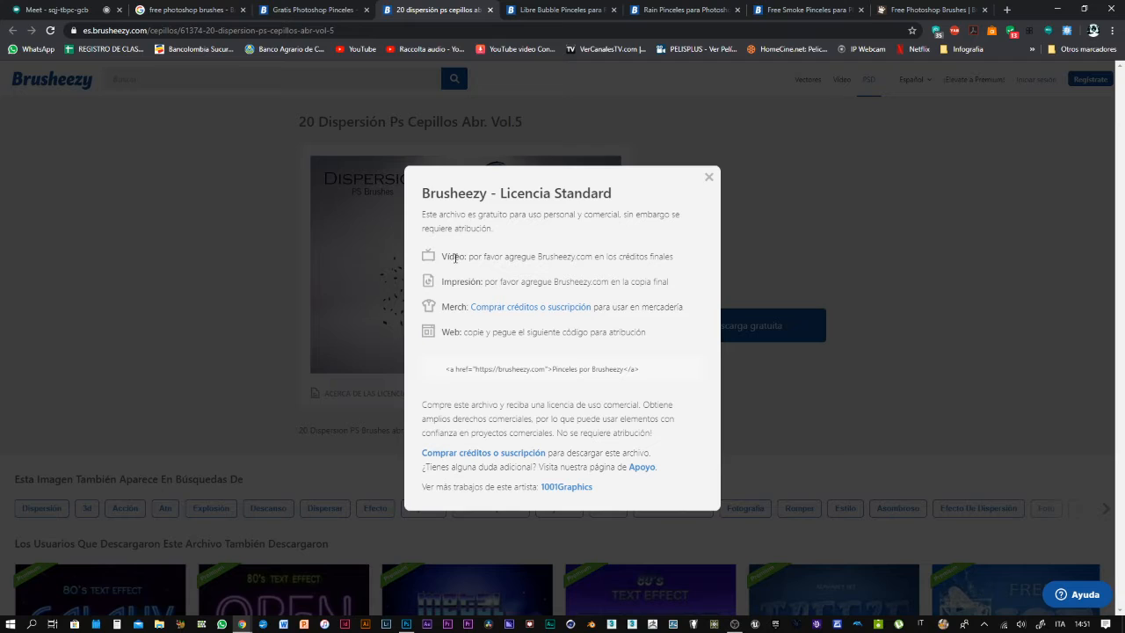
{"action": "left_click_drag", "start_coordinate": [442, 256], "coordinate": [680, 261]}
{"action": "left_click", "coordinate": [681, 262]}
{"action": "left_click", "coordinate": [709, 176]}
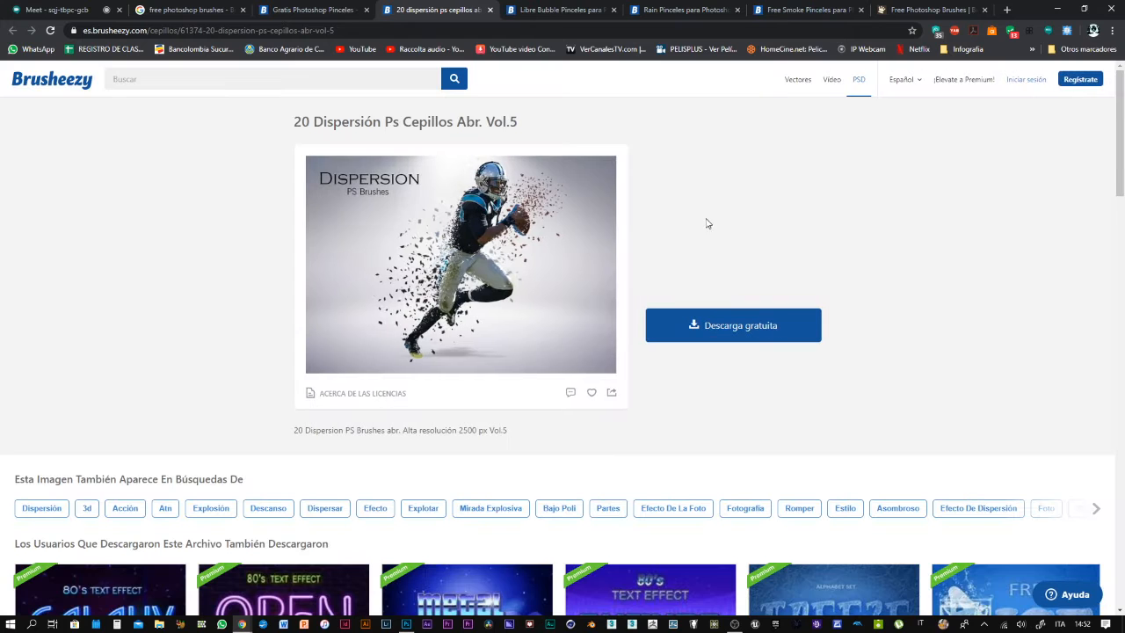
{"action": "scroll", "coordinate": [226, 243], "scroll_direction": "down", "scroll_amount": 1}
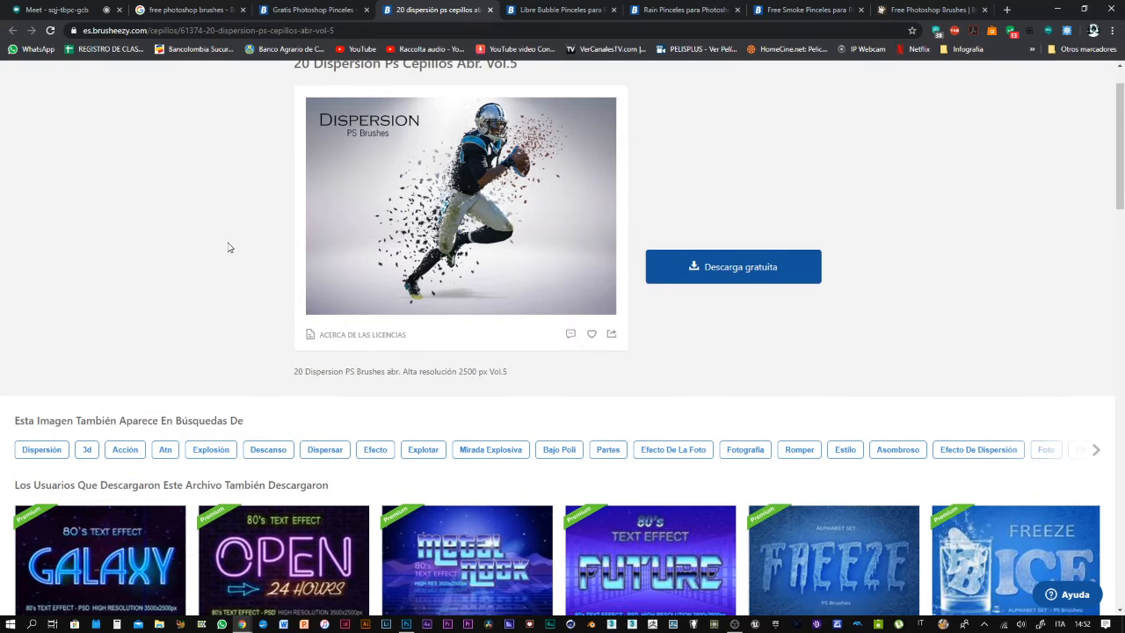
{"action": "scroll", "coordinate": [226, 244], "scroll_direction": "up", "scroll_amount": 1}
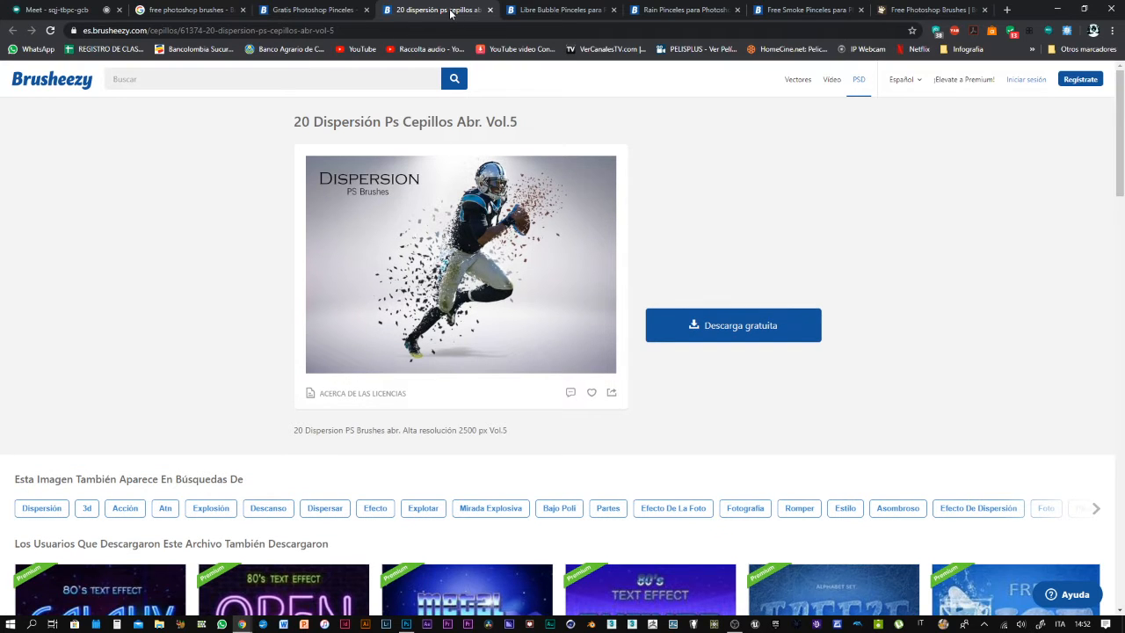
Review the opened pages of the Bubble, Rain, Smoke 6 and Dispersion brush packs one after another
{"action": "left_click", "coordinate": [548, 10]}
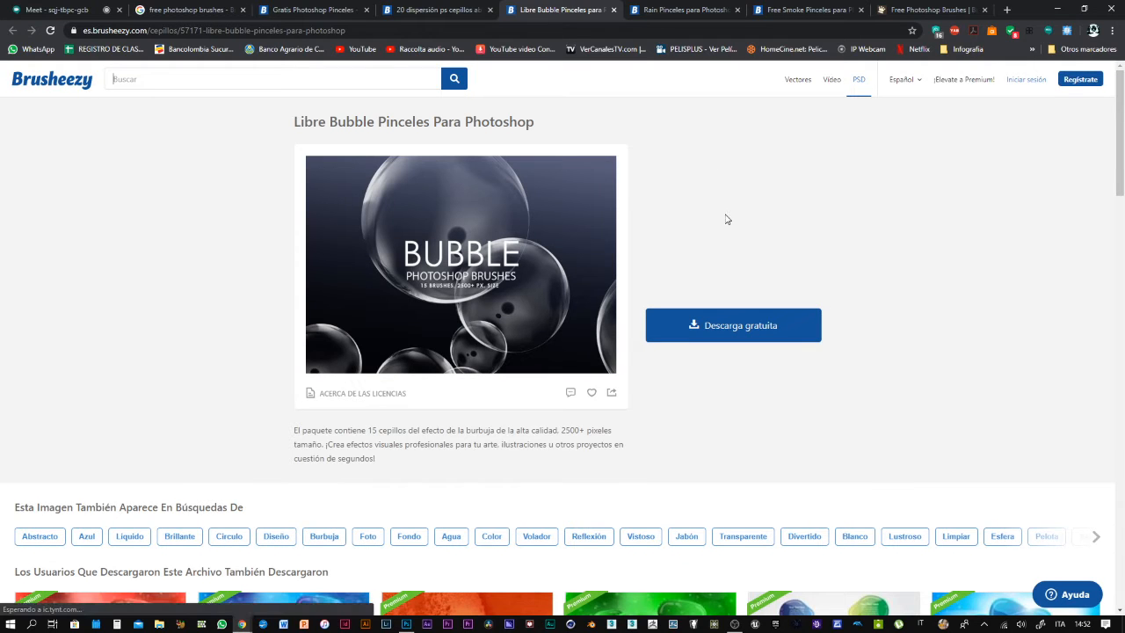
{"action": "left_click", "coordinate": [694, 9]}
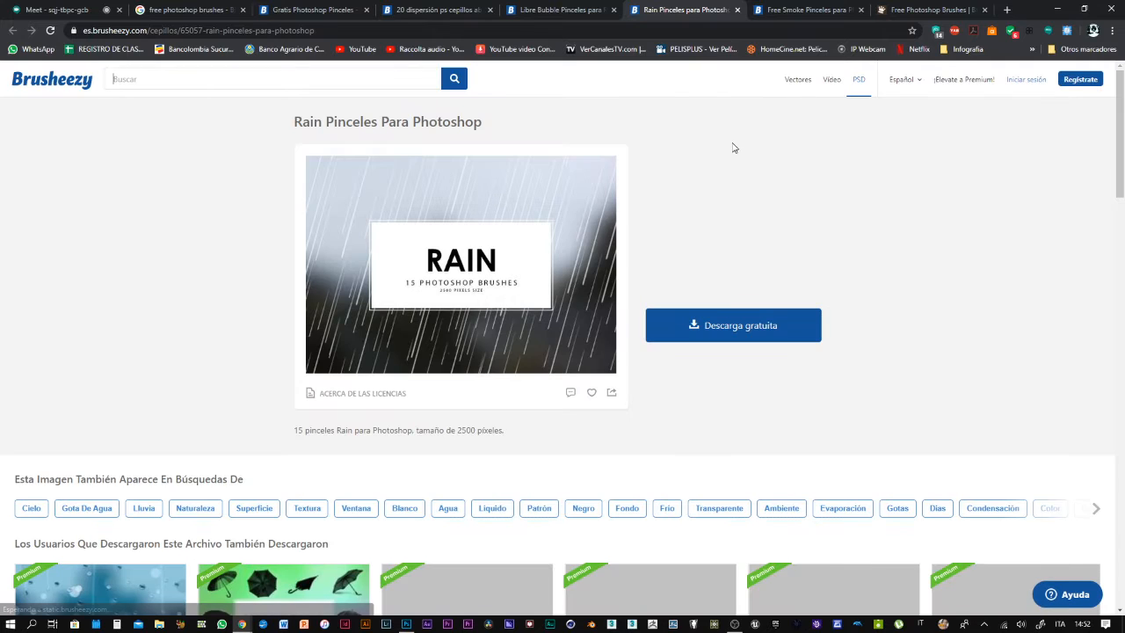
{"action": "left_click", "coordinate": [784, 10]}
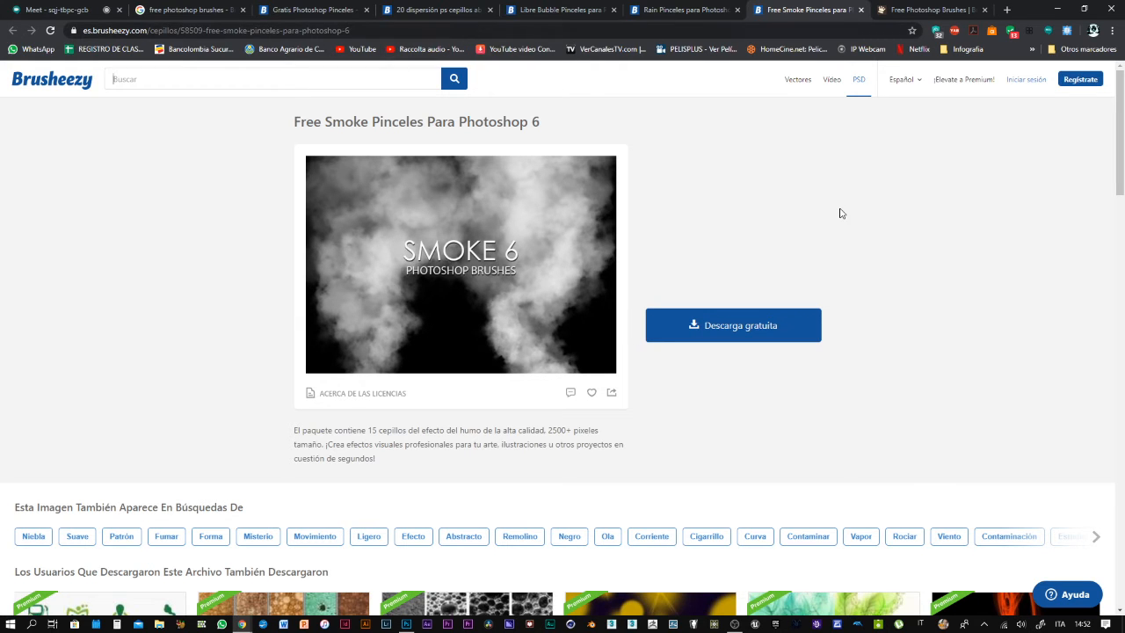
{"action": "key", "text": "ctrl+4"}
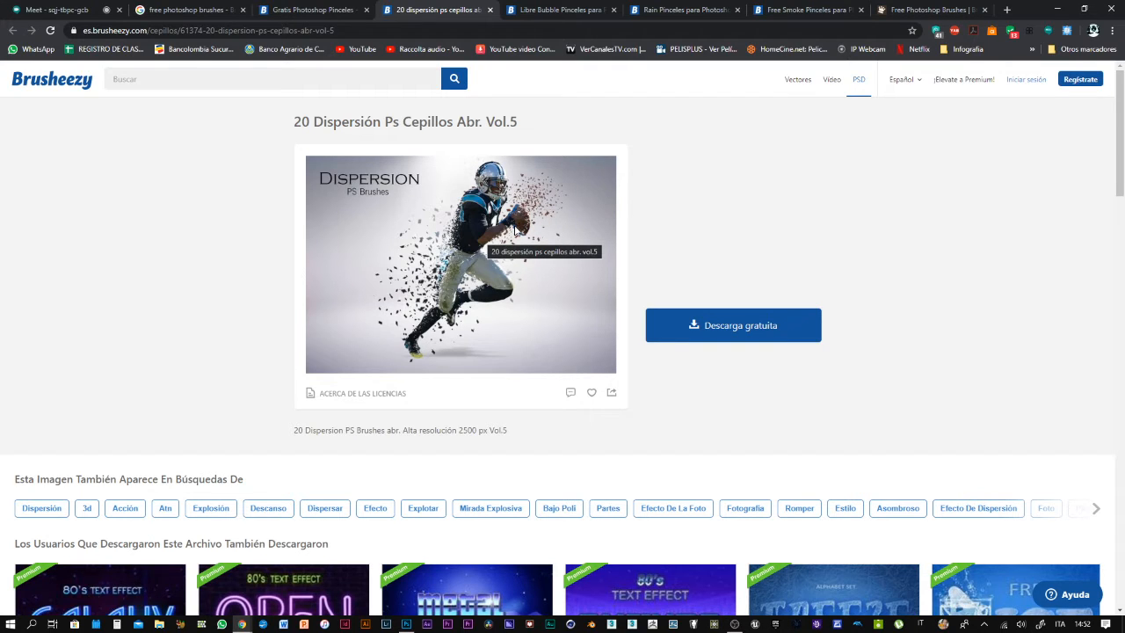
{"action": "key", "text": "ctrl+Tab"}
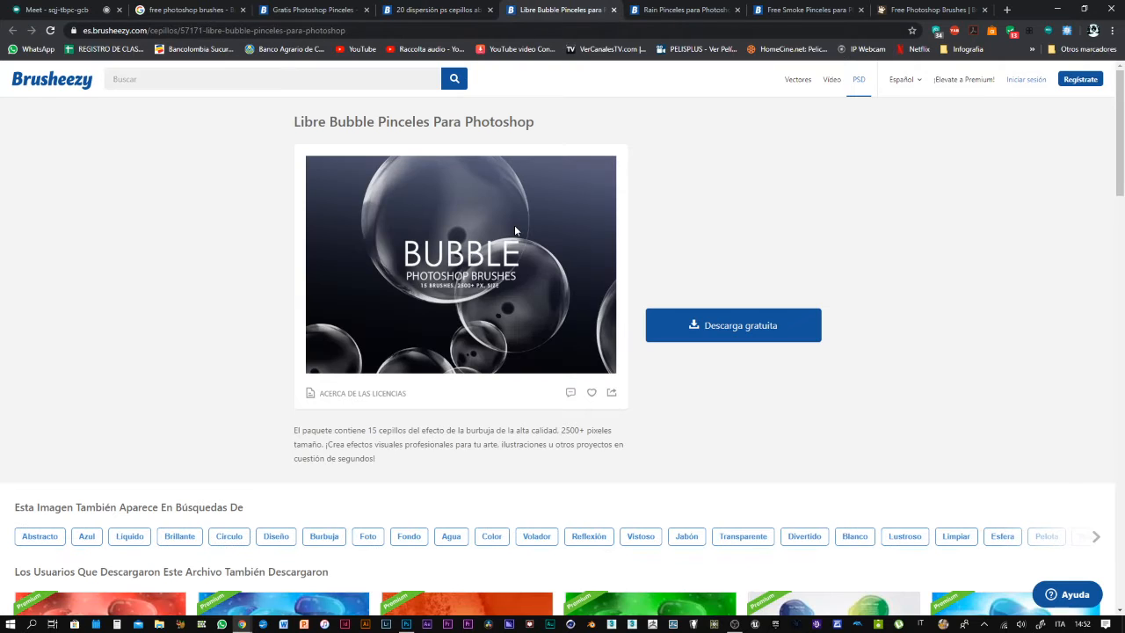
{"action": "key", "text": "ctrl+Tab"}
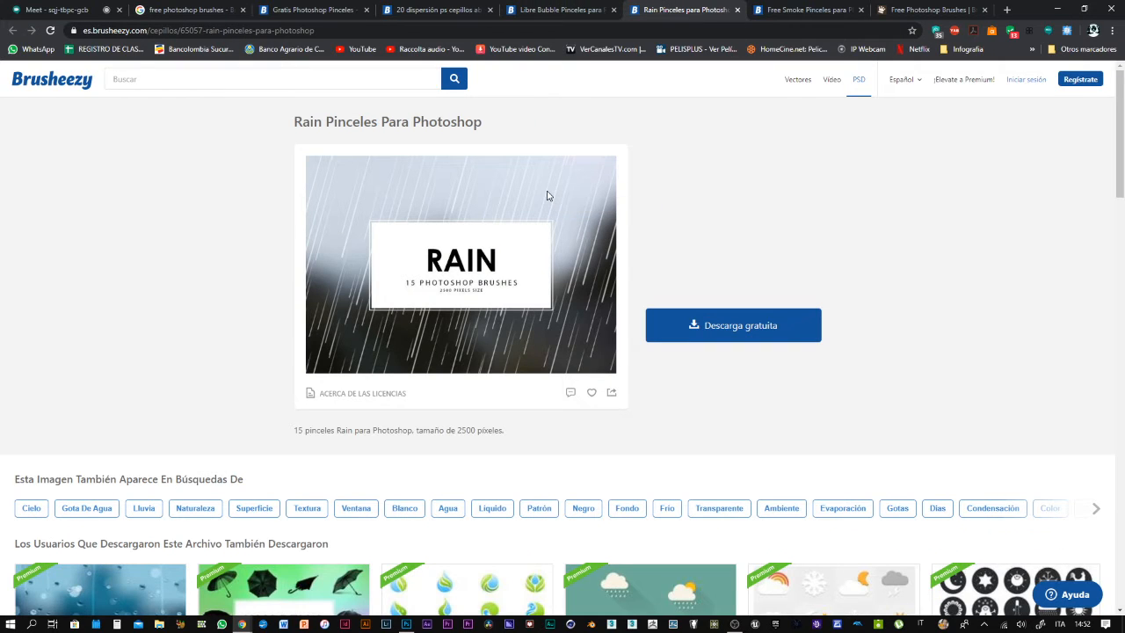
{"action": "key", "text": "ctrl+Tab"}
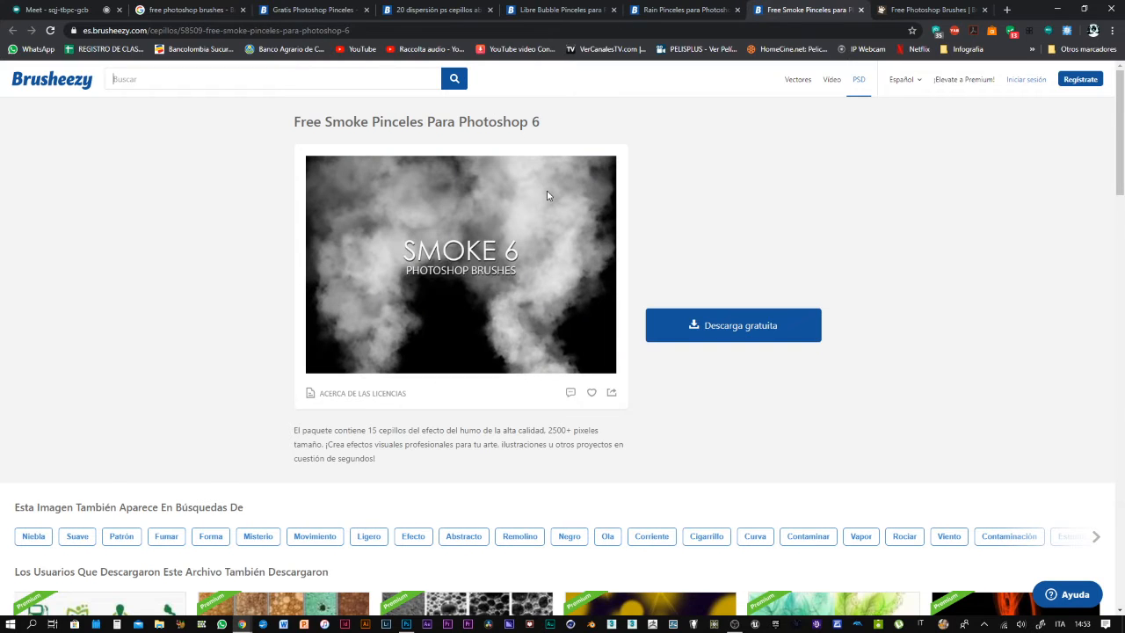
Return to the Dispersion Vol.5 pack and save its free download, 20_Dispersion_PS_Brushes_abr__Vol_5.zip, in the Brushes folder on the desktop
{"action": "key", "text": "ctrl+shift+Tab"}
{"action": "key", "text": "ctrl+shift+Tab"}
{"action": "key", "text": "ctrl+shift+Tab"}
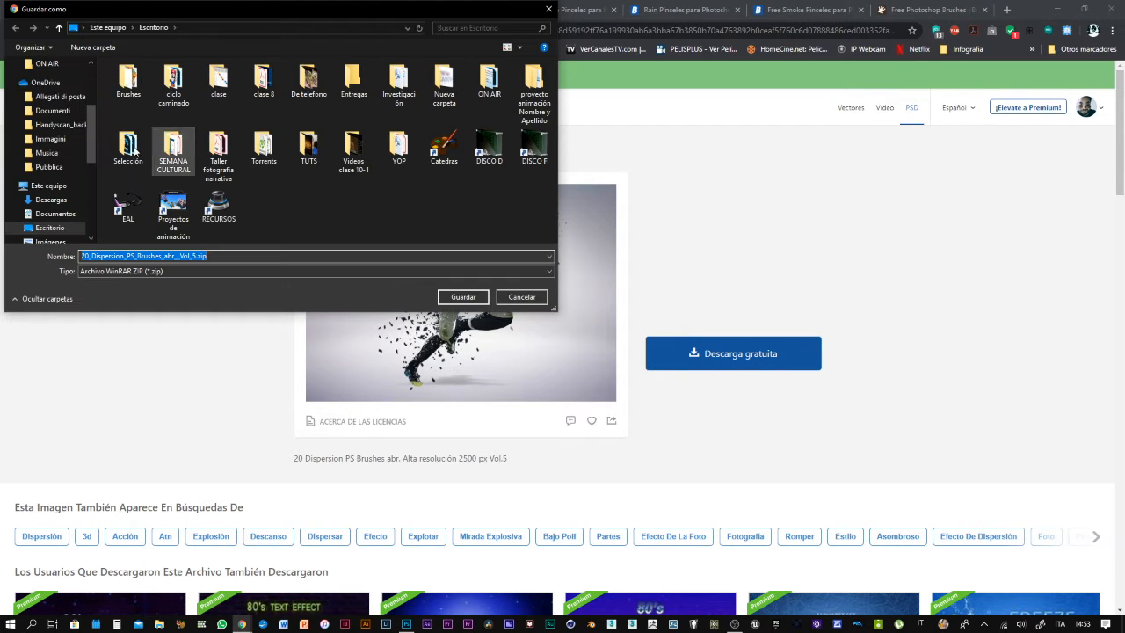
{"action": "double_click", "coordinate": [130, 88]}
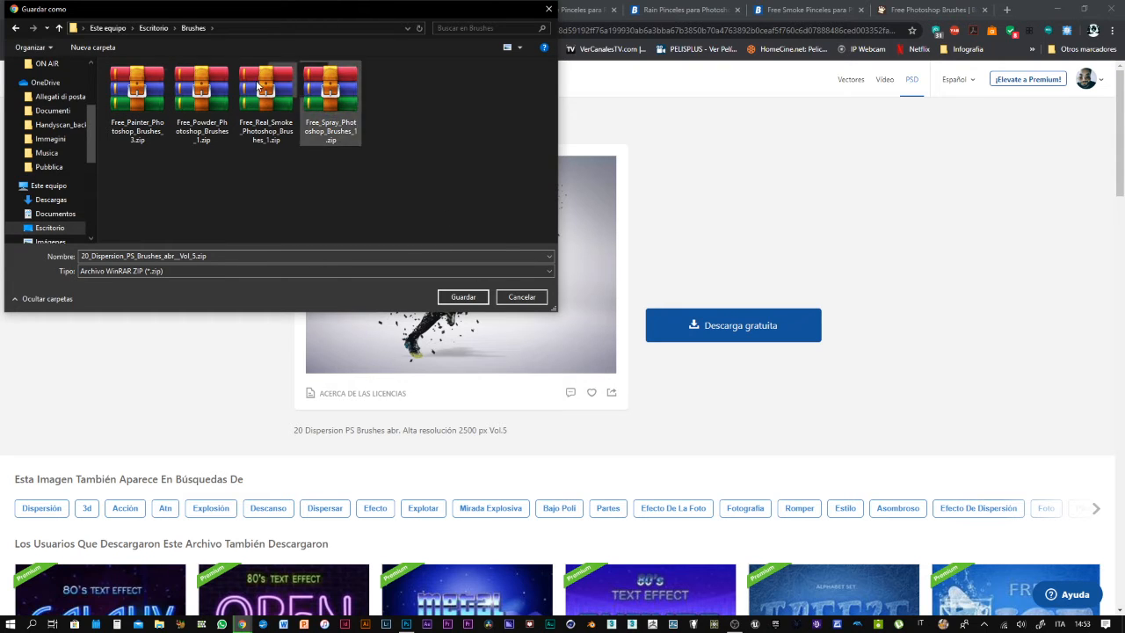
{"action": "left_click", "coordinate": [474, 297]}
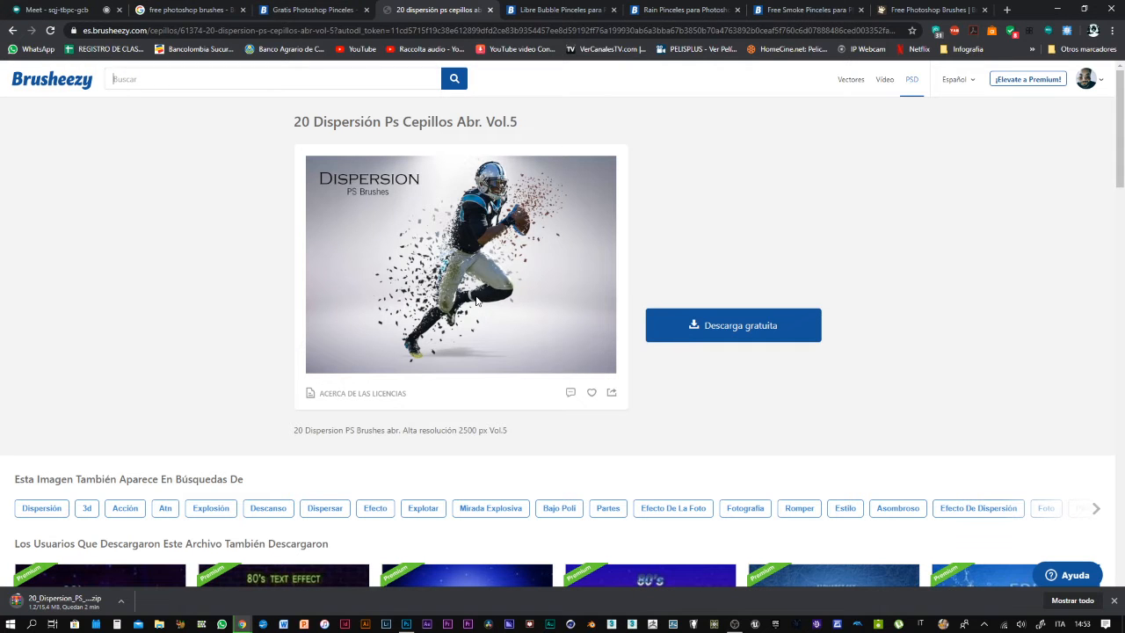
Snap the browser beside Photoshop, switch it to the Google Meet call's participant list, and dismiss the download bar
{"action": "key", "text": "ctrl+Tab"}
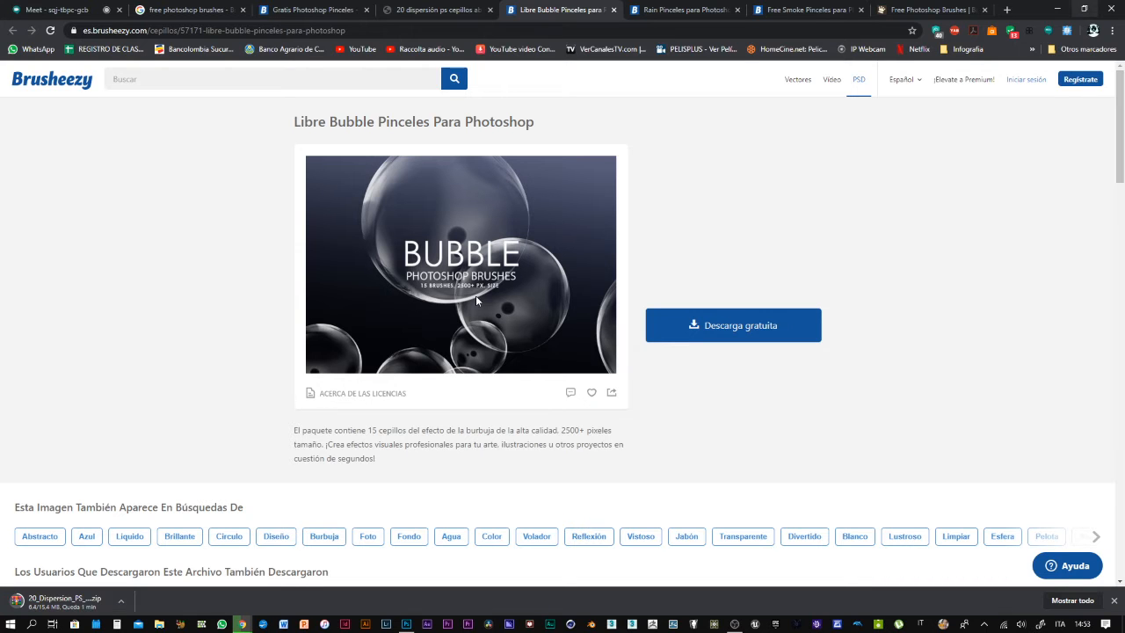
{"action": "key", "text": "super+Right"}
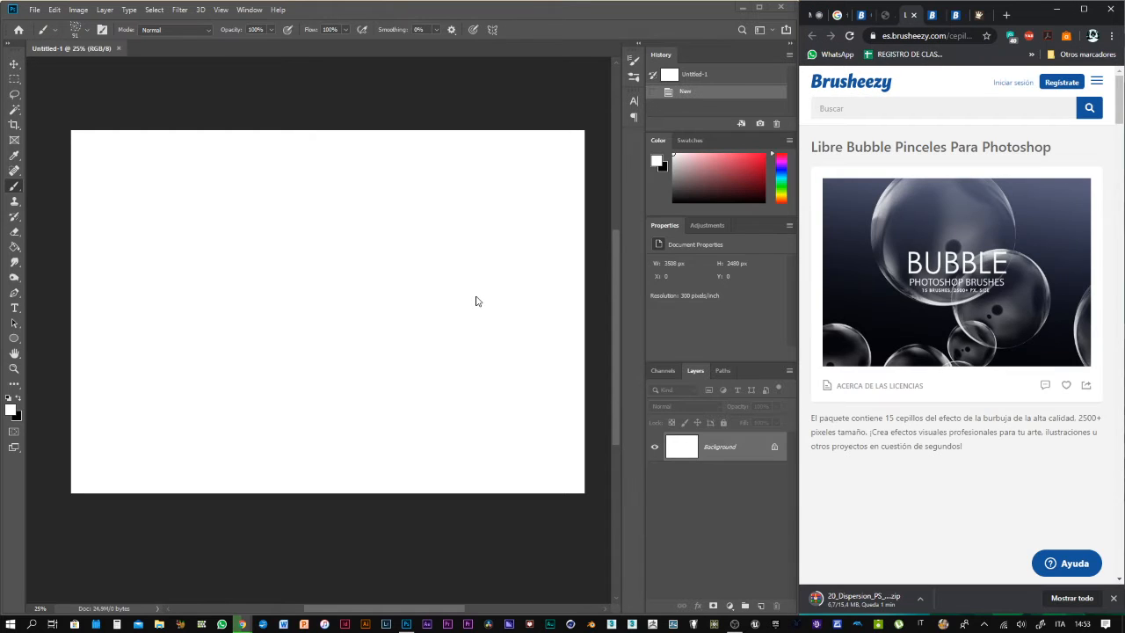
{"action": "left_click", "coordinate": [815, 15]}
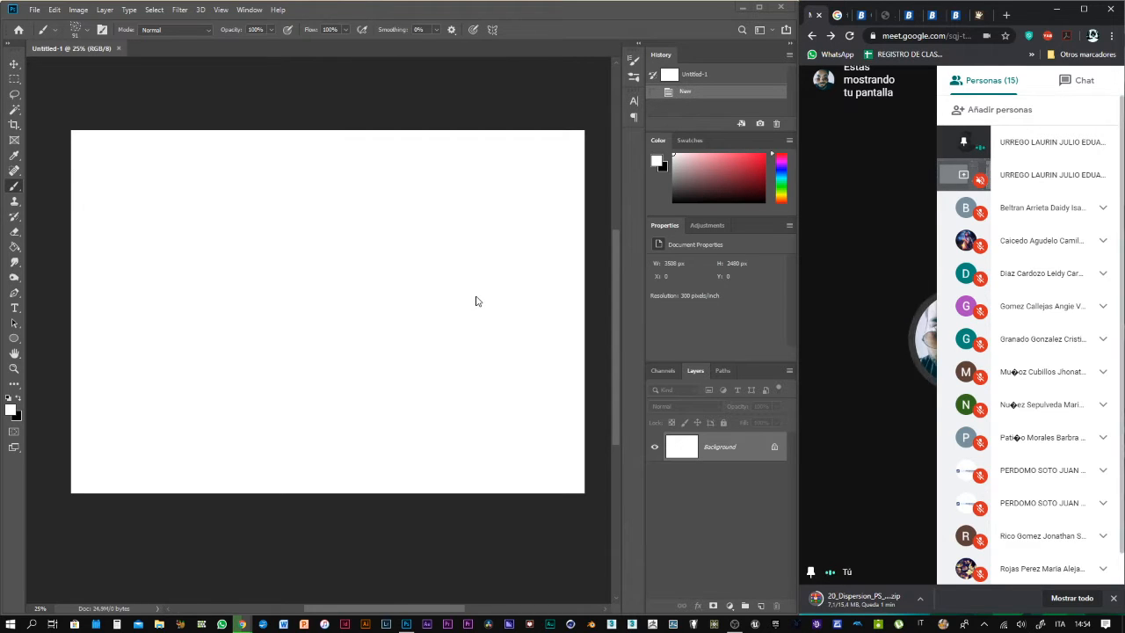
{"action": "scroll", "coordinate": [1045, 193], "scroll_direction": "down", "scroll_amount": 1}
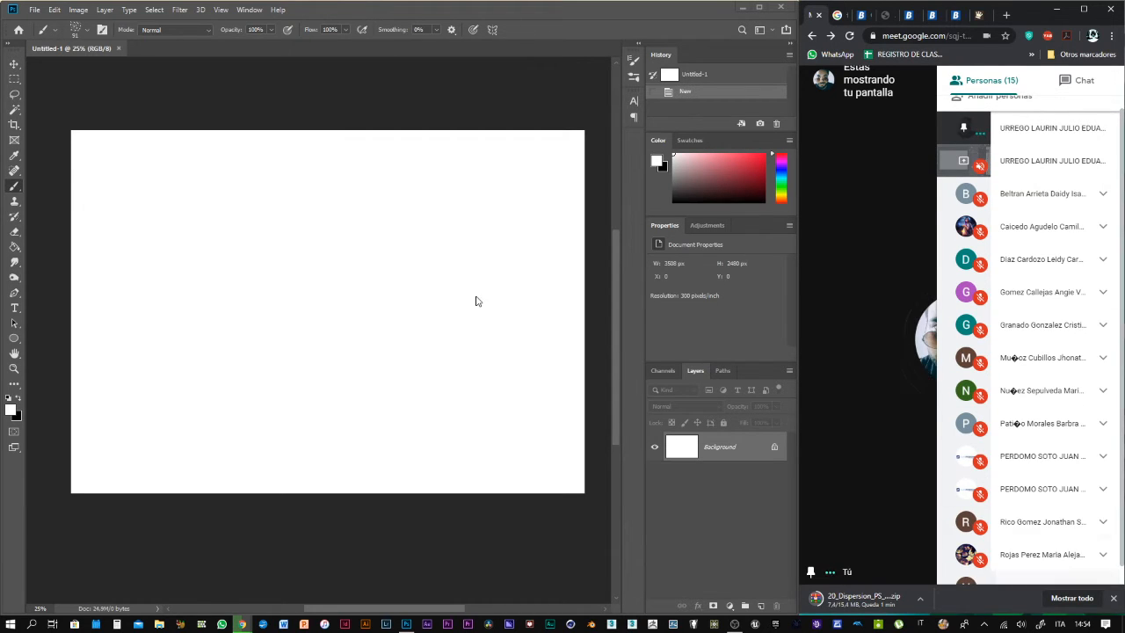
{"action": "left_click", "coordinate": [1113, 599]}
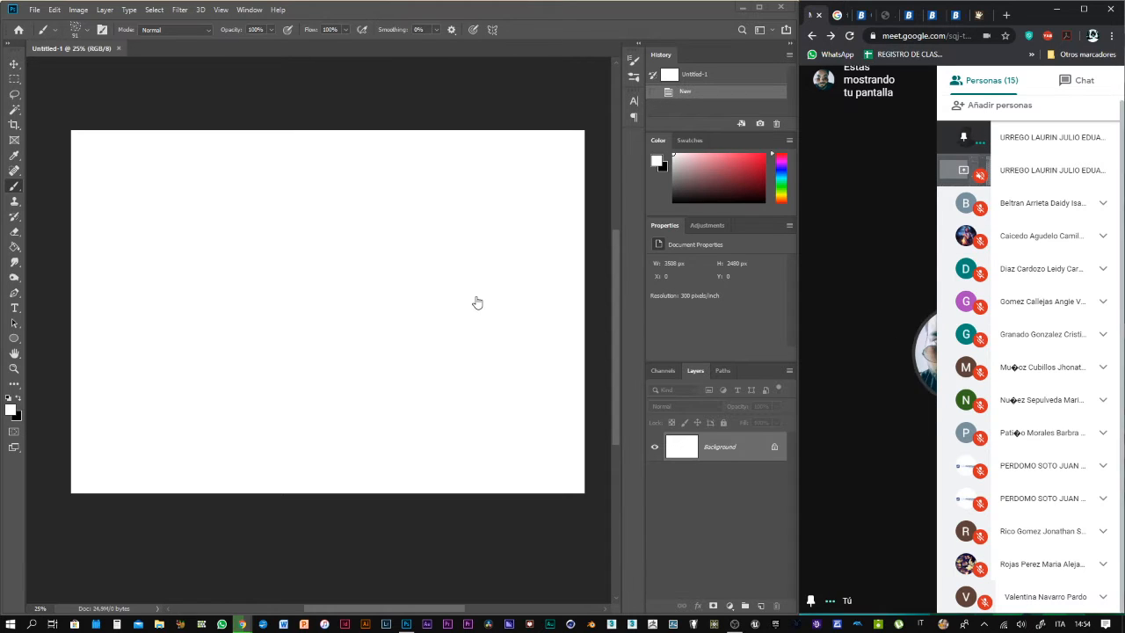
Minimise Photoshop and open the Brushes folder on the desktop to show the downloaded brush files
{"action": "left_click", "coordinate": [545, 28]}
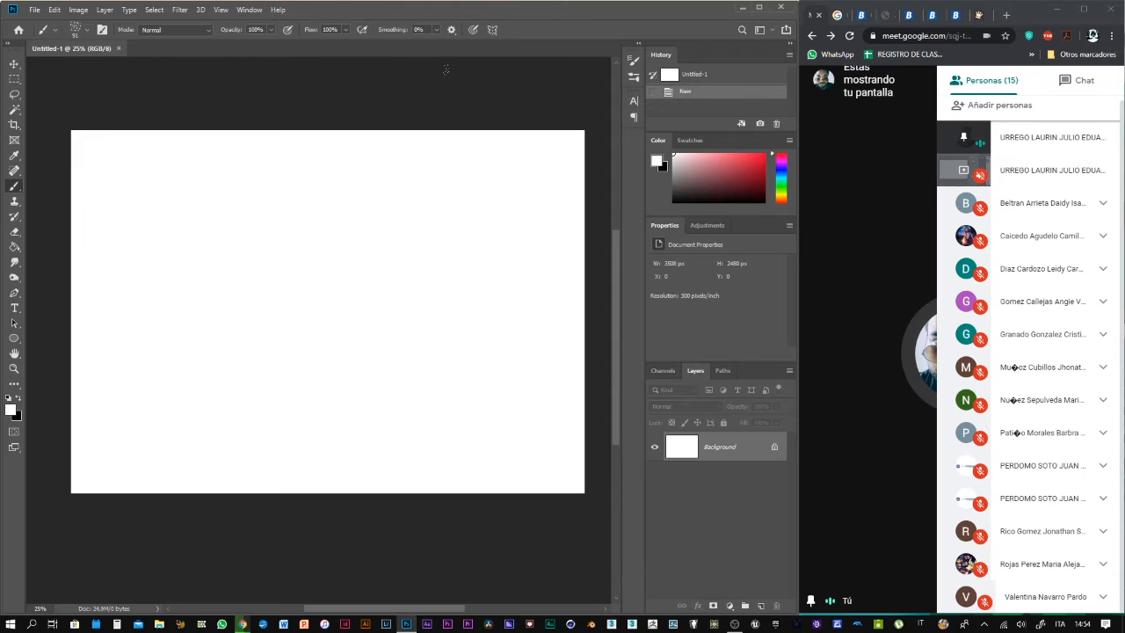
{"action": "left_click", "coordinate": [33, 9]}
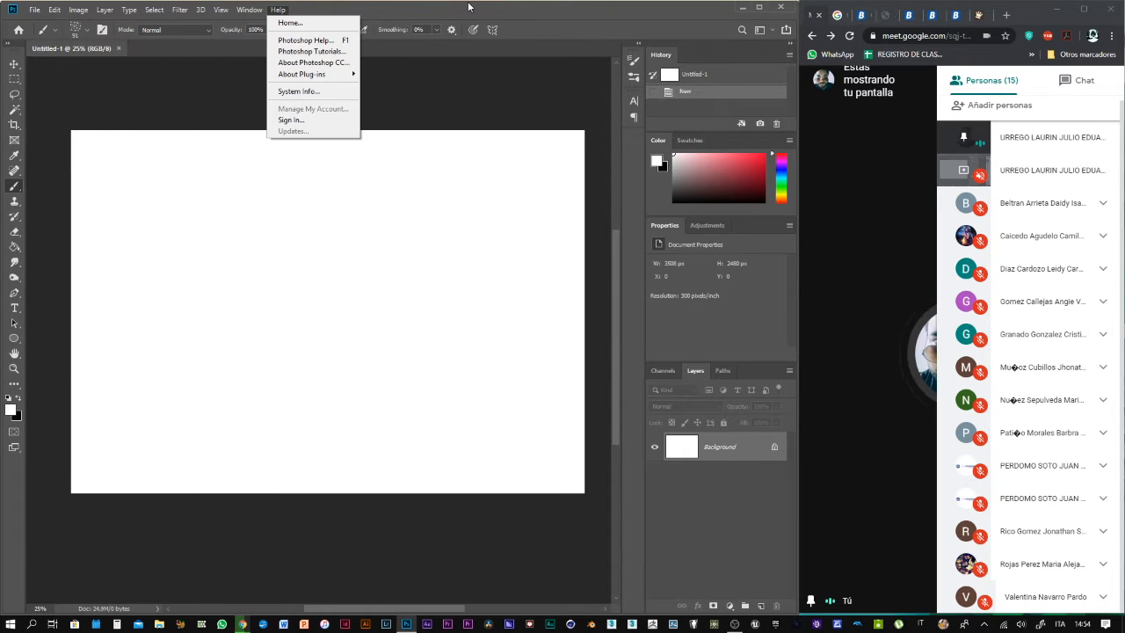
{"action": "left_click", "coordinate": [743, 7]}
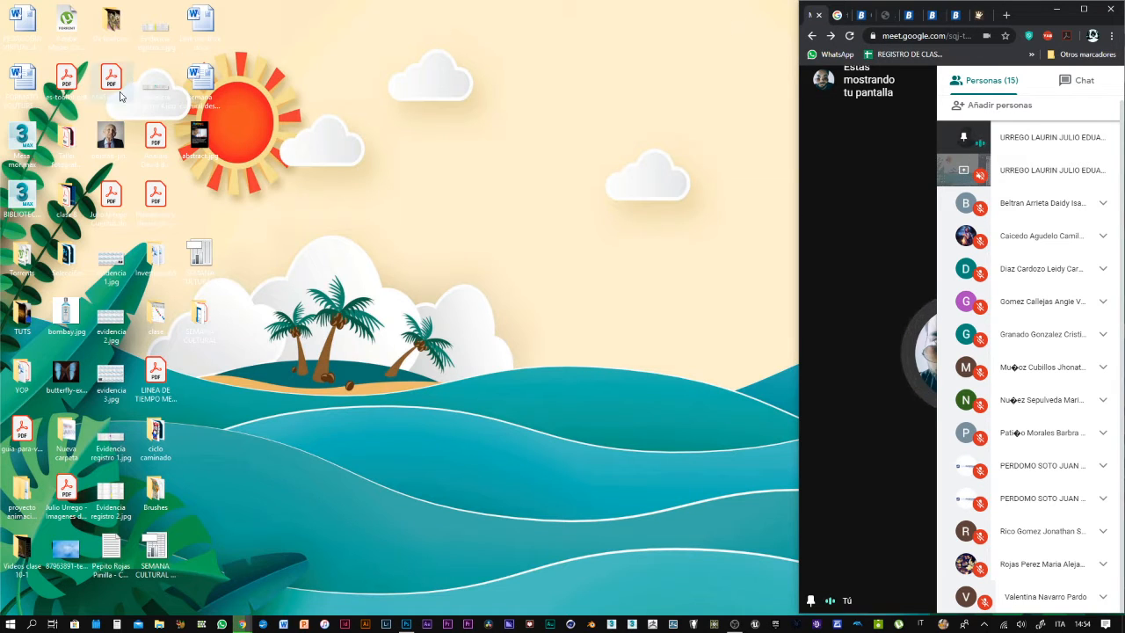
{"action": "left_click", "coordinate": [273, 225]}
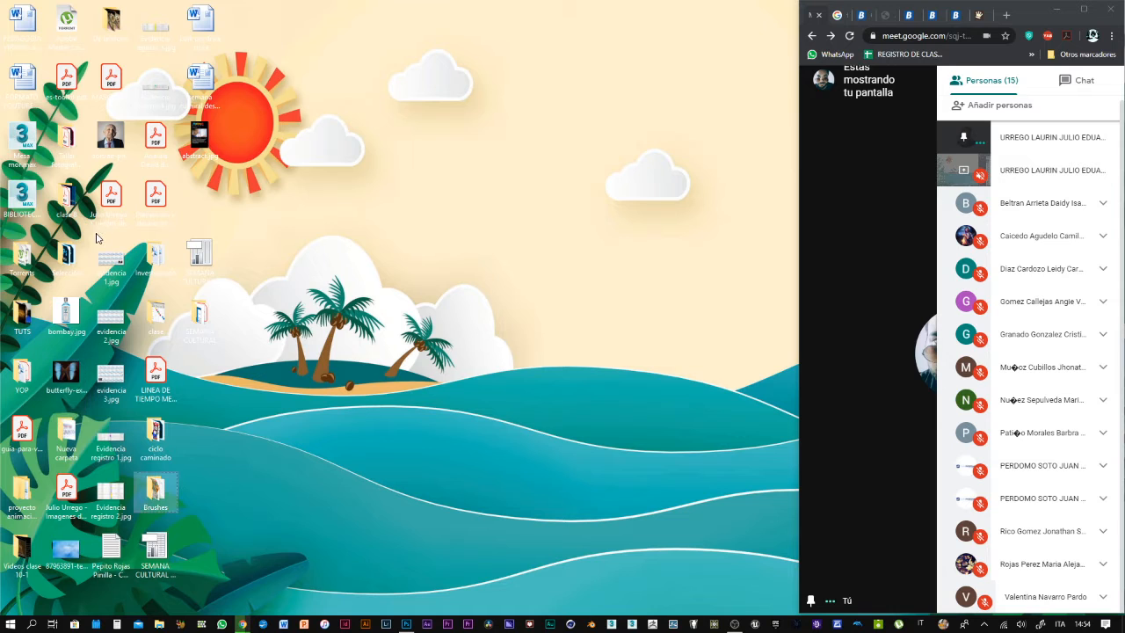
{"action": "double_click", "coordinate": [158, 489]}
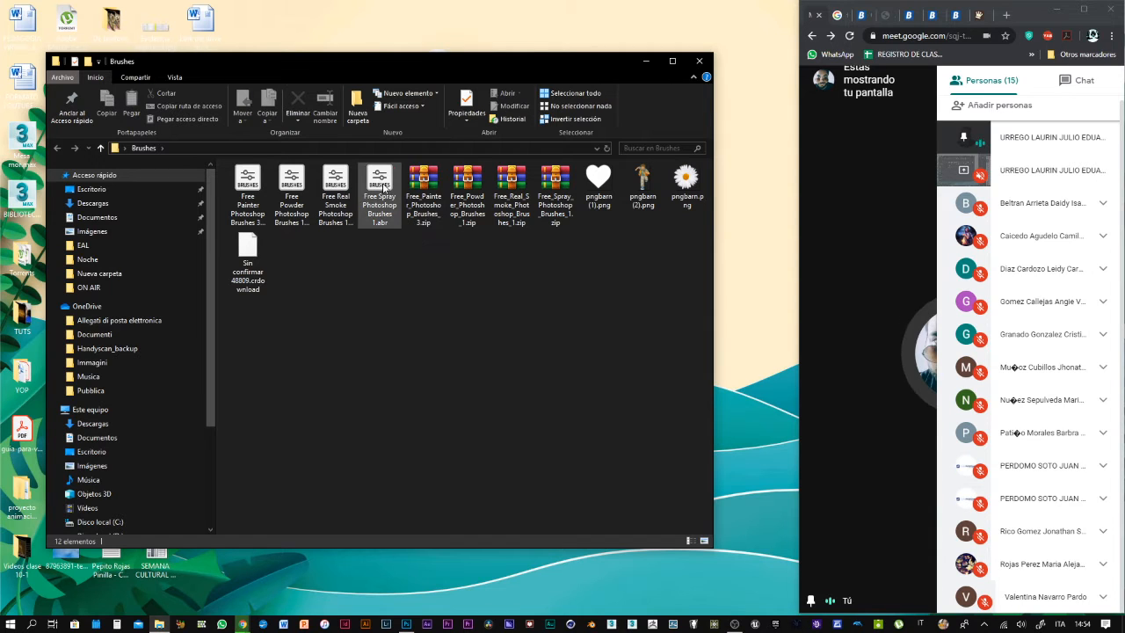
Return to Photoshop, open the brush import dialog to show the ABR files in the Brushes folder, and cancel it
{"action": "left_click", "coordinate": [406, 624]}
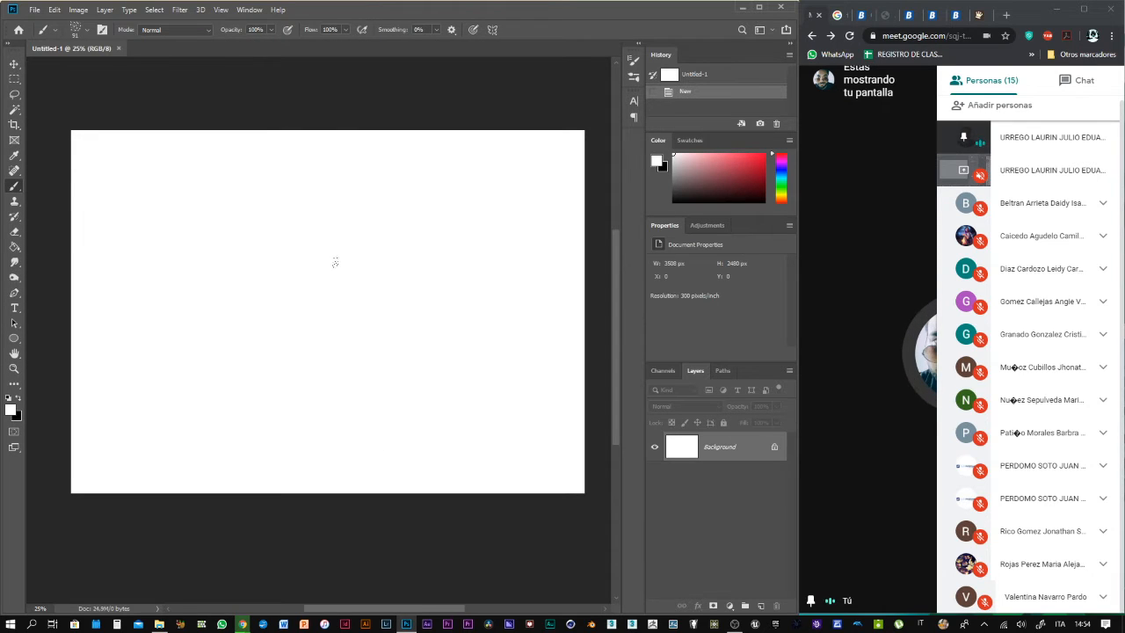
{"action": "right_click", "coordinate": [317, 255]}
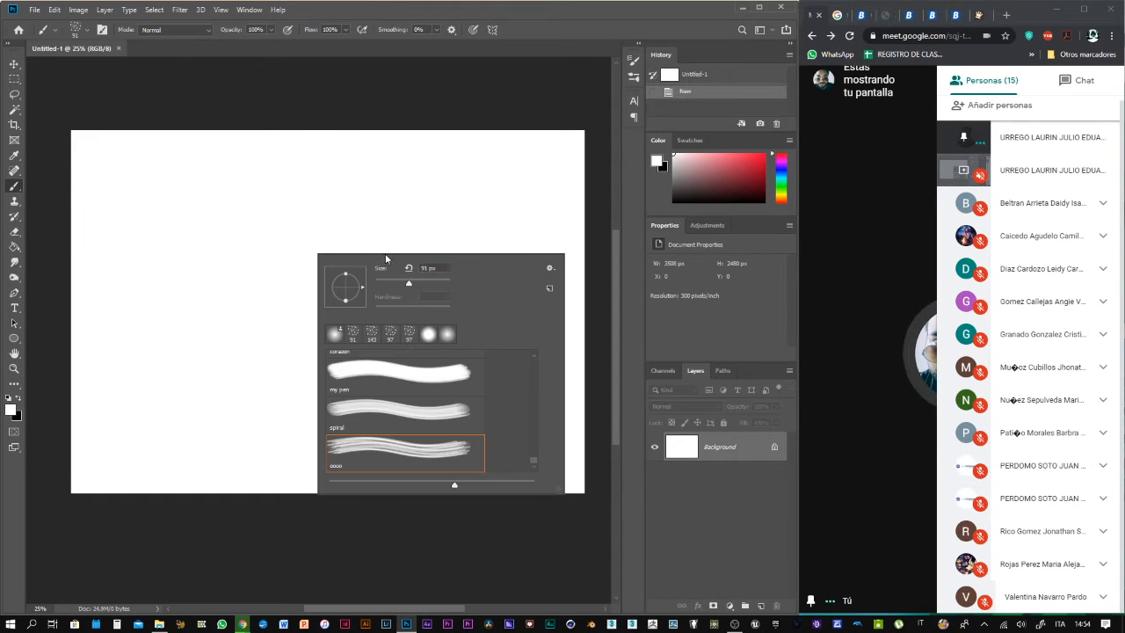
{"action": "left_click", "coordinate": [550, 269]}
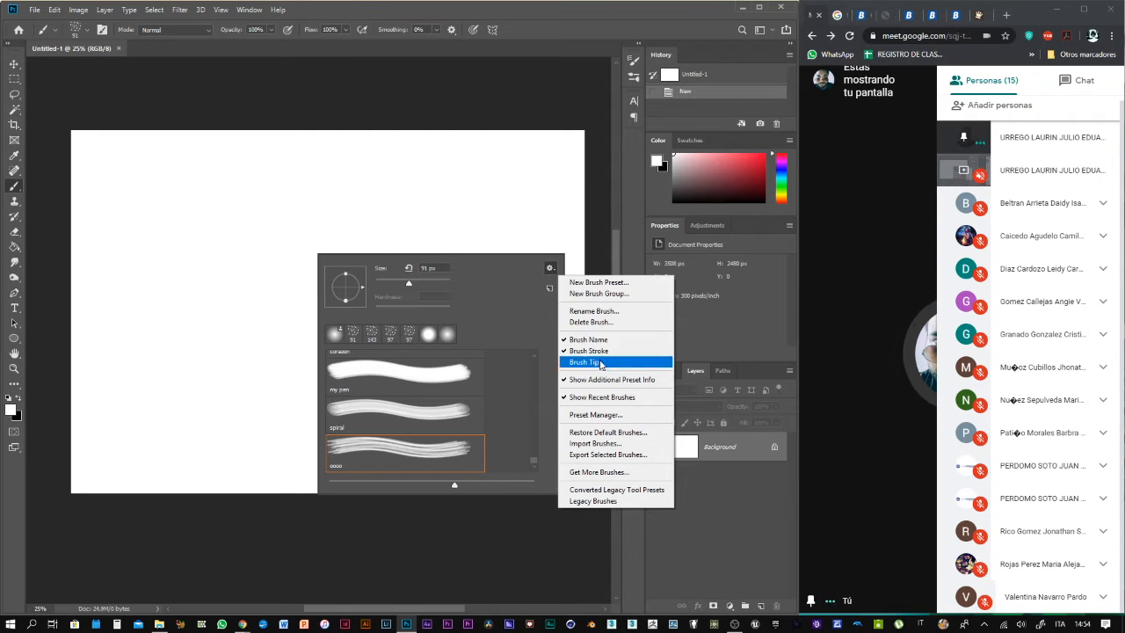
{"action": "left_click", "coordinate": [592, 442]}
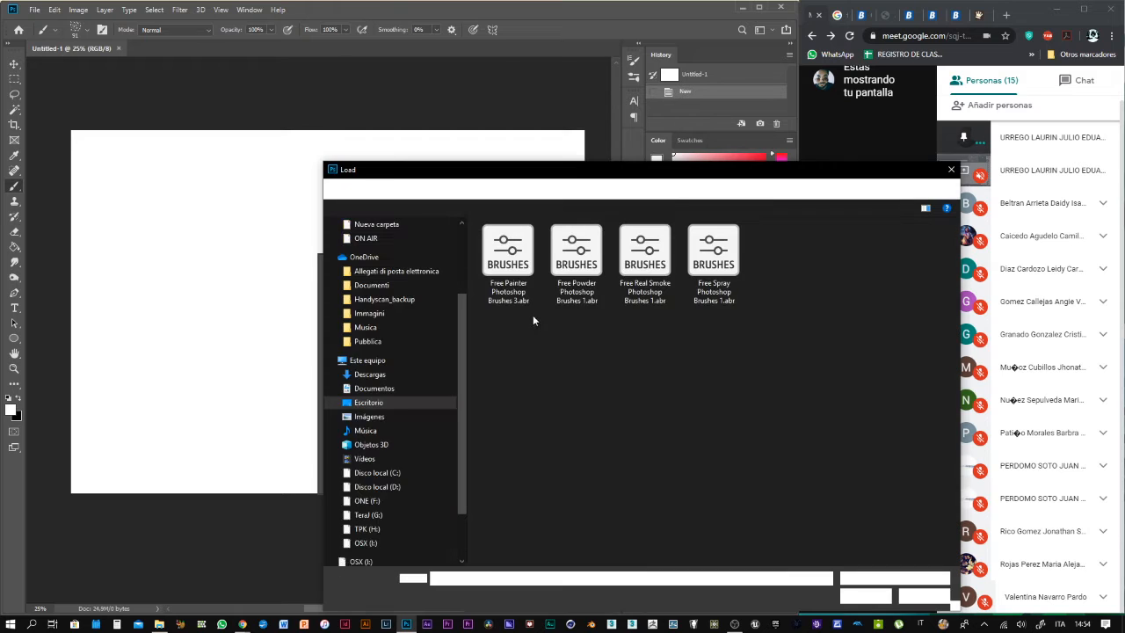
{"action": "left_click_drag", "start_coordinate": [648, 174], "coordinate": [505, 141]}
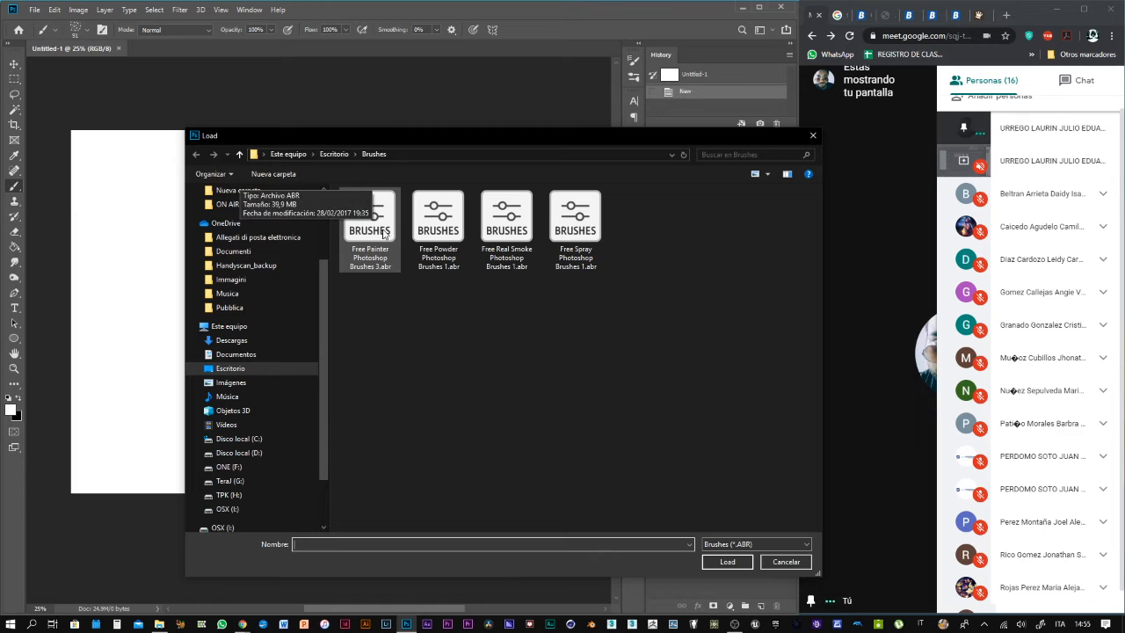
{"action": "left_click", "coordinate": [778, 562]}
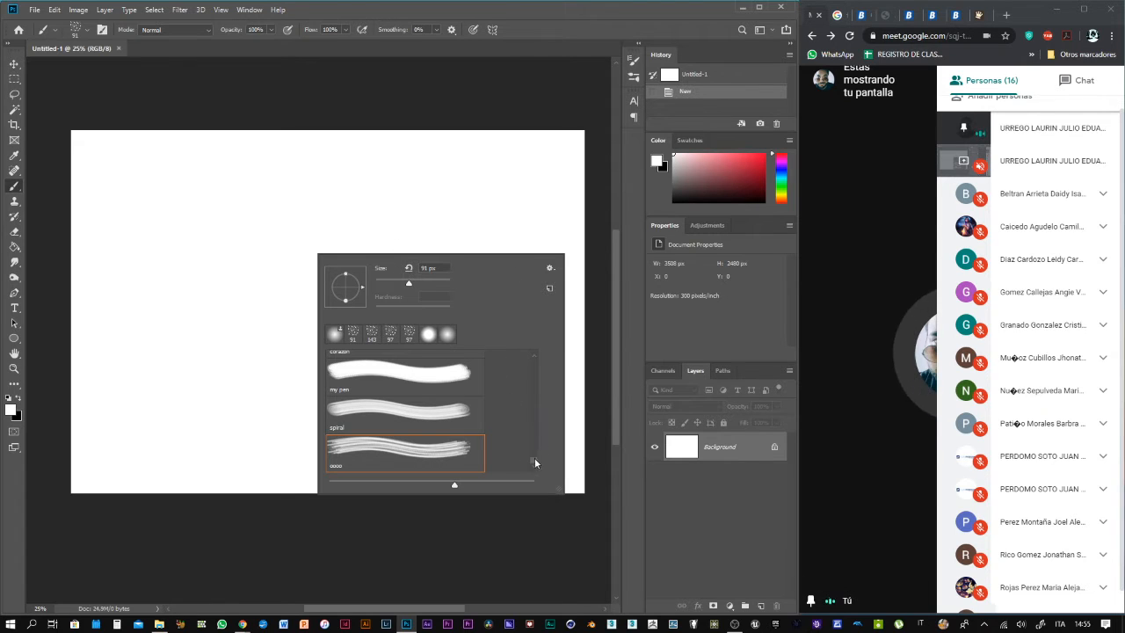
Collapse the Free Powder Photoshop Brushes 1 group, look through the brush preset list, and close the brush picker
{"action": "scroll", "coordinate": [533, 458], "scroll_direction": "up", "scroll_amount": 5}
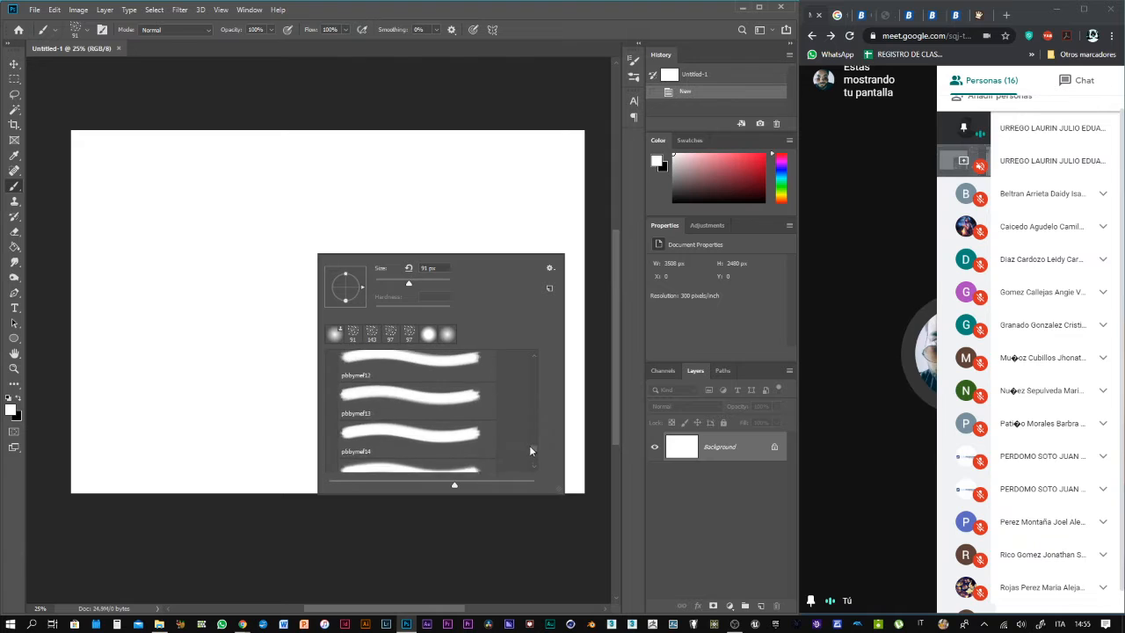
{"action": "scroll", "coordinate": [529, 439], "scroll_direction": "up", "scroll_amount": 6}
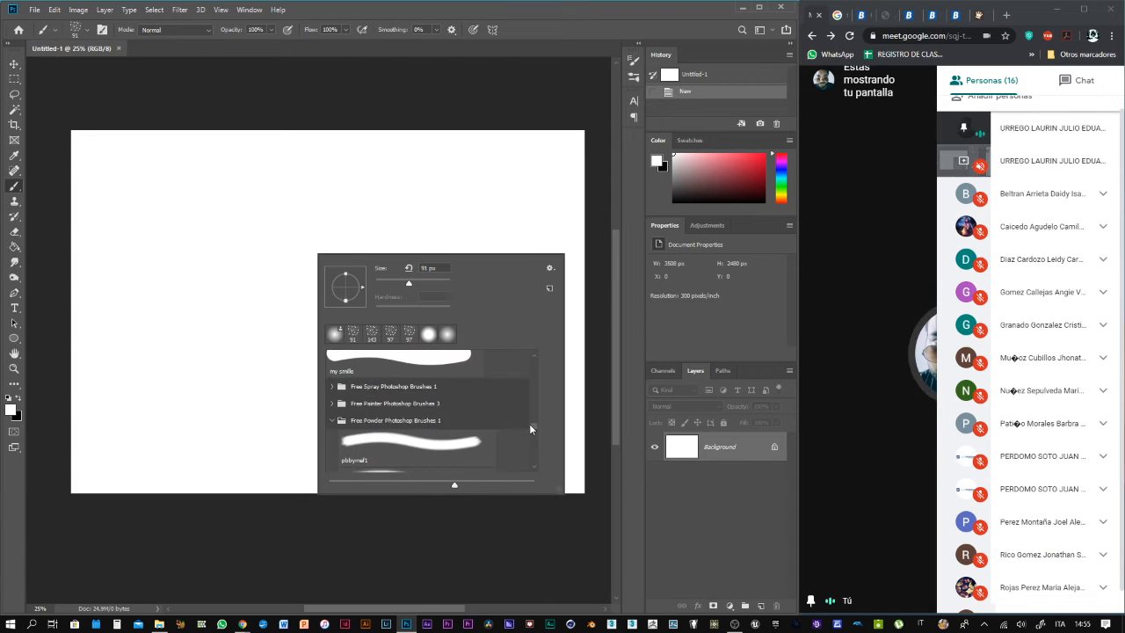
{"action": "scroll", "coordinate": [529, 423], "scroll_direction": "up", "scroll_amount": 1}
{"action": "left_click", "coordinate": [332, 434]}
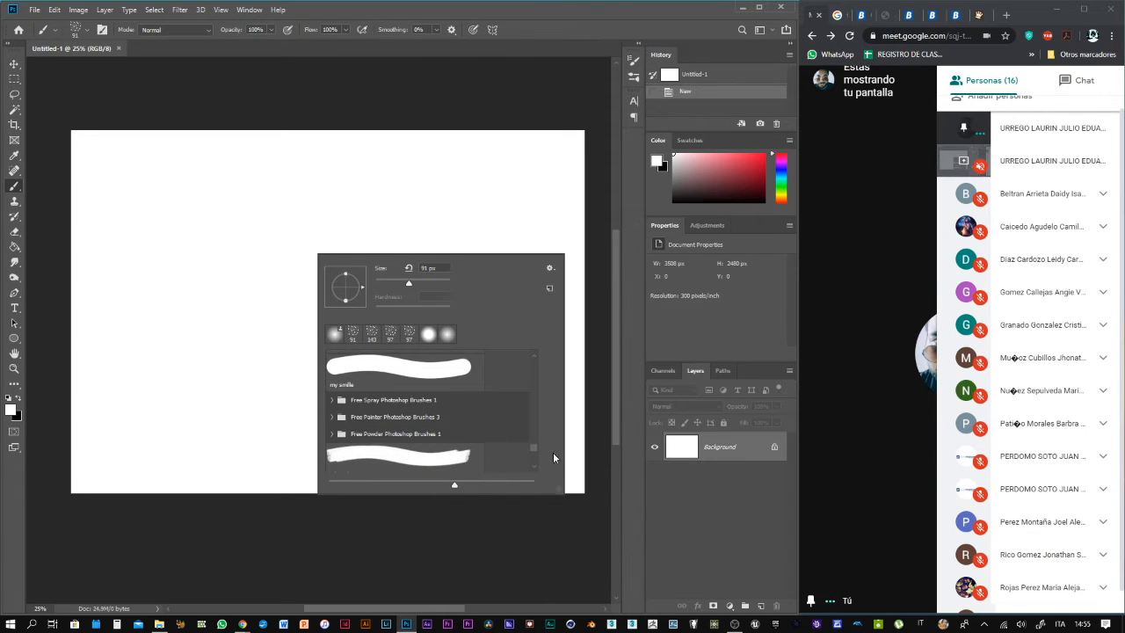
{"action": "scroll", "coordinate": [531, 446], "scroll_direction": "up", "scroll_amount": 4}
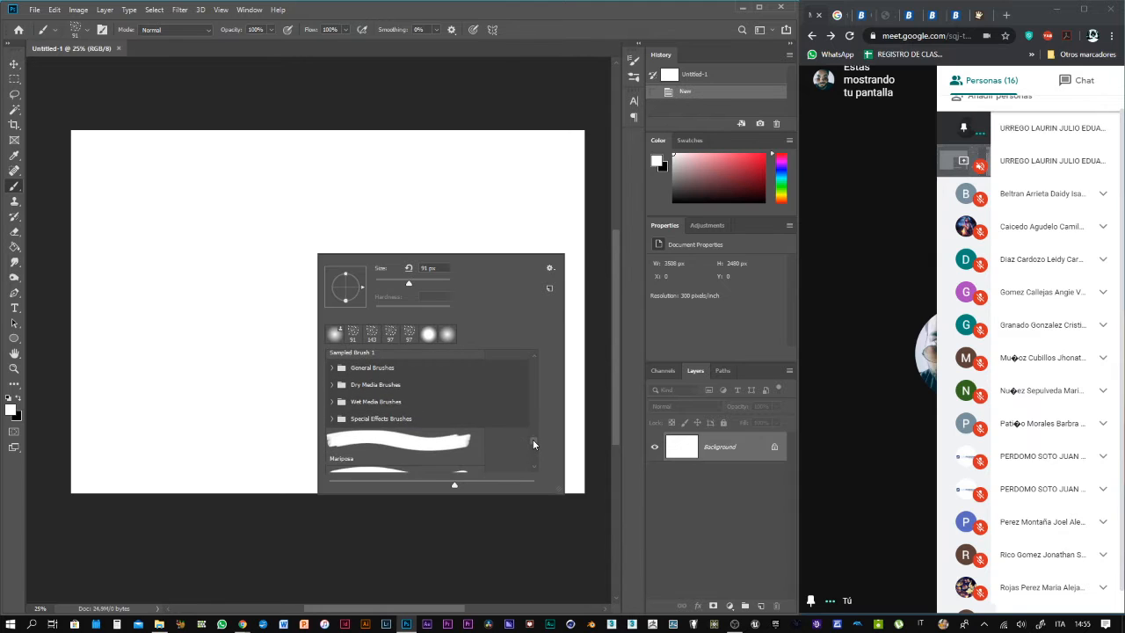
{"action": "scroll", "coordinate": [532, 441], "scroll_direction": "down", "scroll_amount": 4}
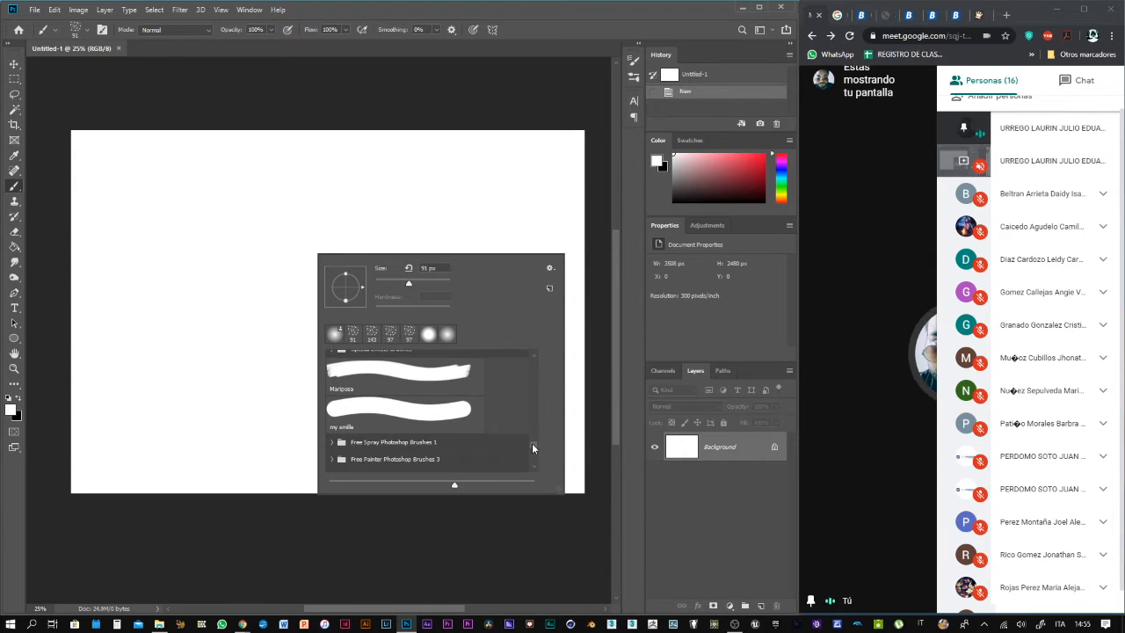
{"action": "scroll", "coordinate": [535, 439], "scroll_direction": "up", "scroll_amount": 2}
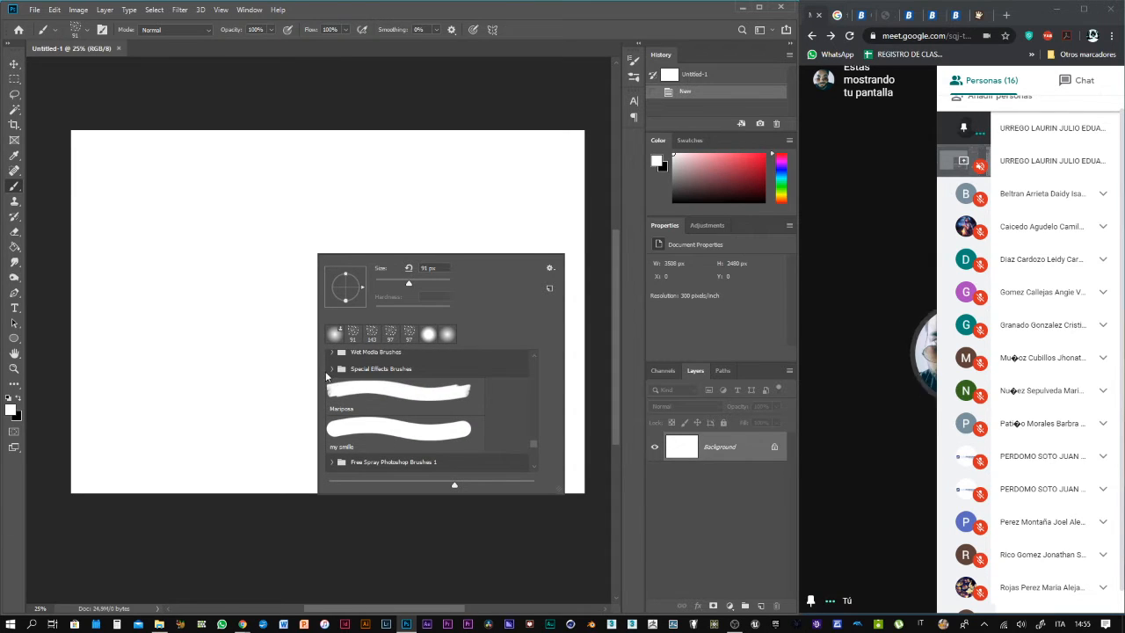
{"action": "scroll", "coordinate": [533, 442], "scroll_direction": "down", "scroll_amount": 3}
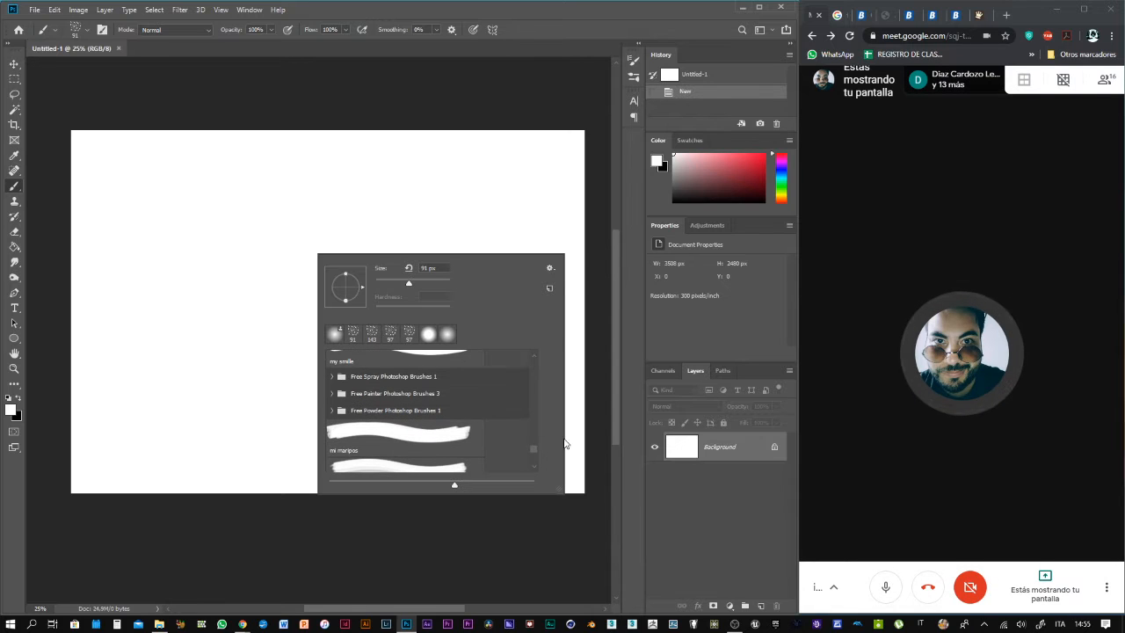
{"action": "left_click", "coordinate": [781, 351]}
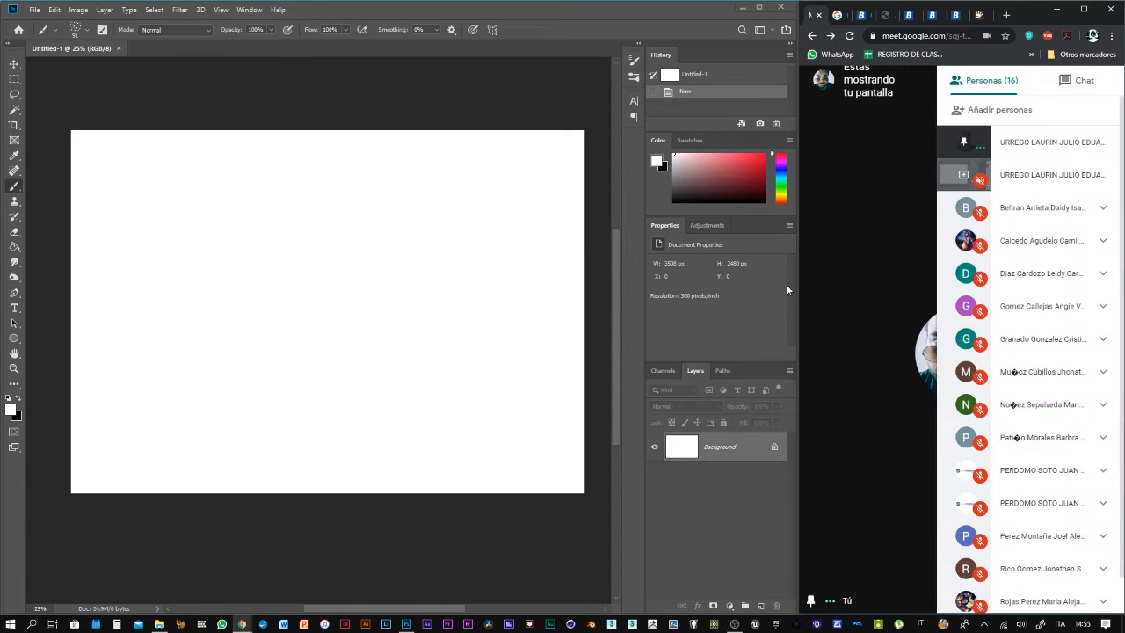
Reopen the brush picker and collapse the General, Dry Media, Wet Media and Special Effects Brushes groups
{"action": "right_click", "coordinate": [275, 320]}
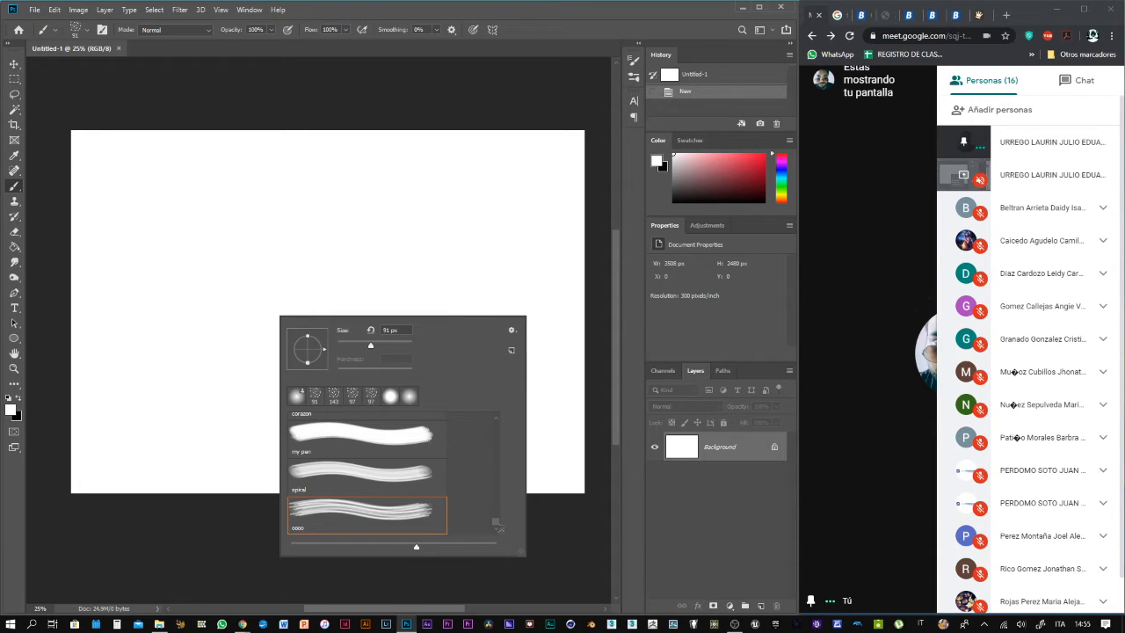
{"action": "left_click", "coordinate": [509, 474]}
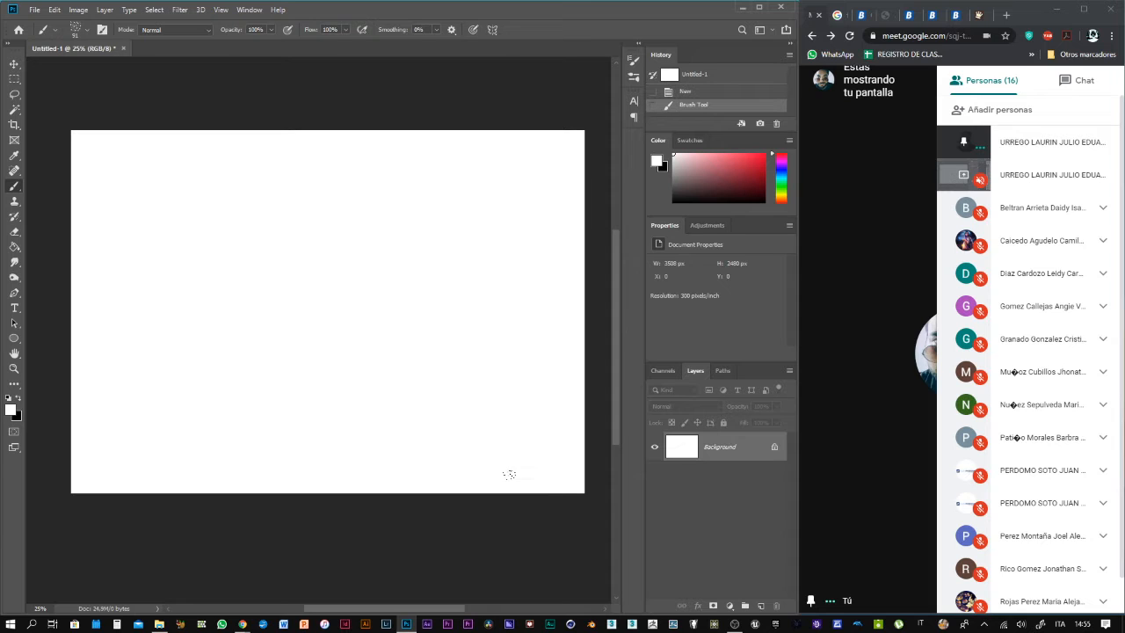
{"action": "right_click", "coordinate": [383, 325]}
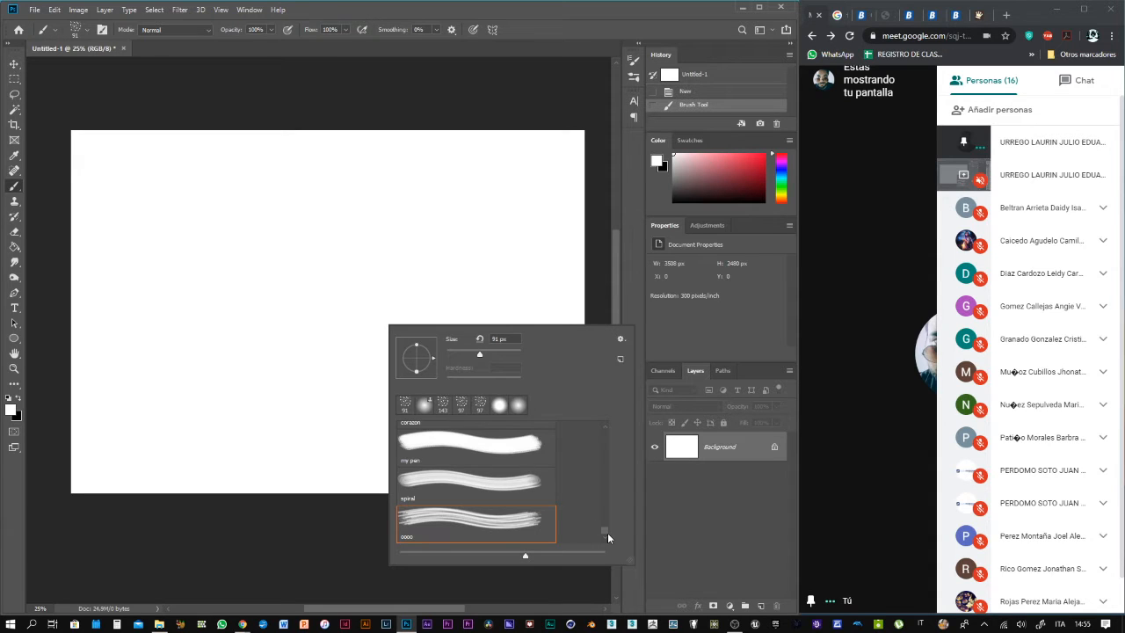
{"action": "left_click_drag", "start_coordinate": [608, 529], "coordinate": [608, 424]}
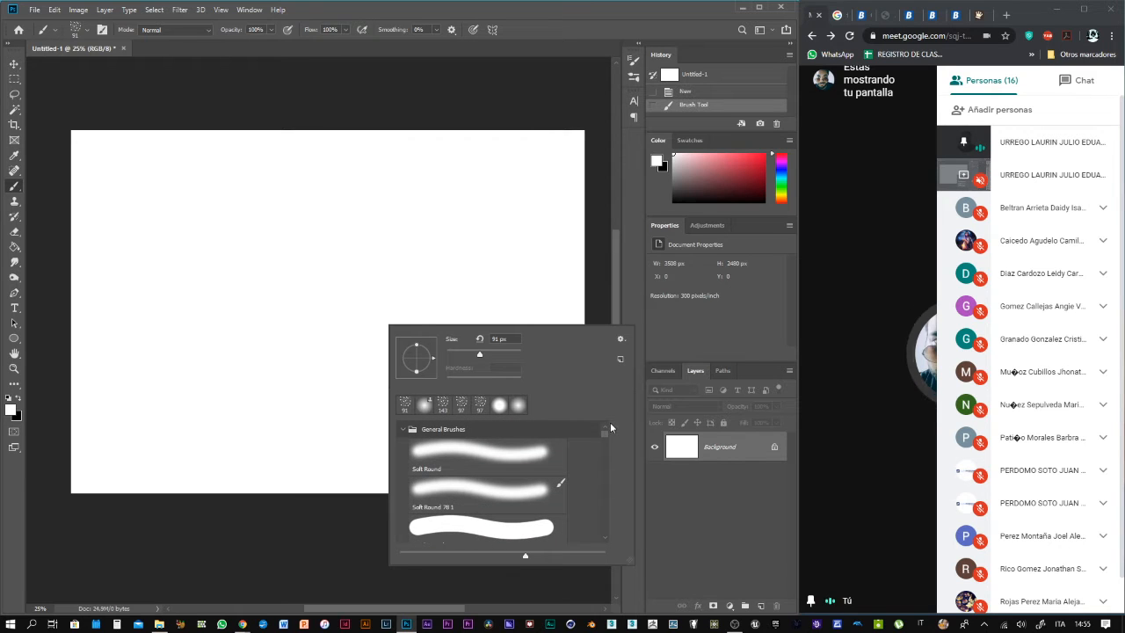
{"action": "left_click", "coordinate": [403, 429]}
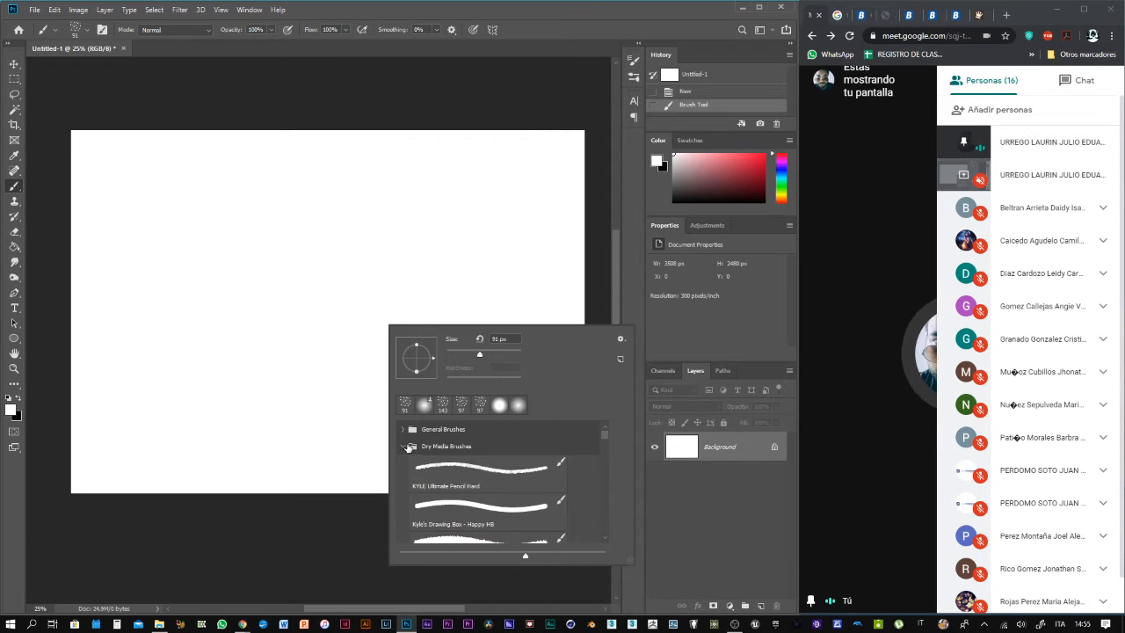
{"action": "left_click", "coordinate": [405, 447]}
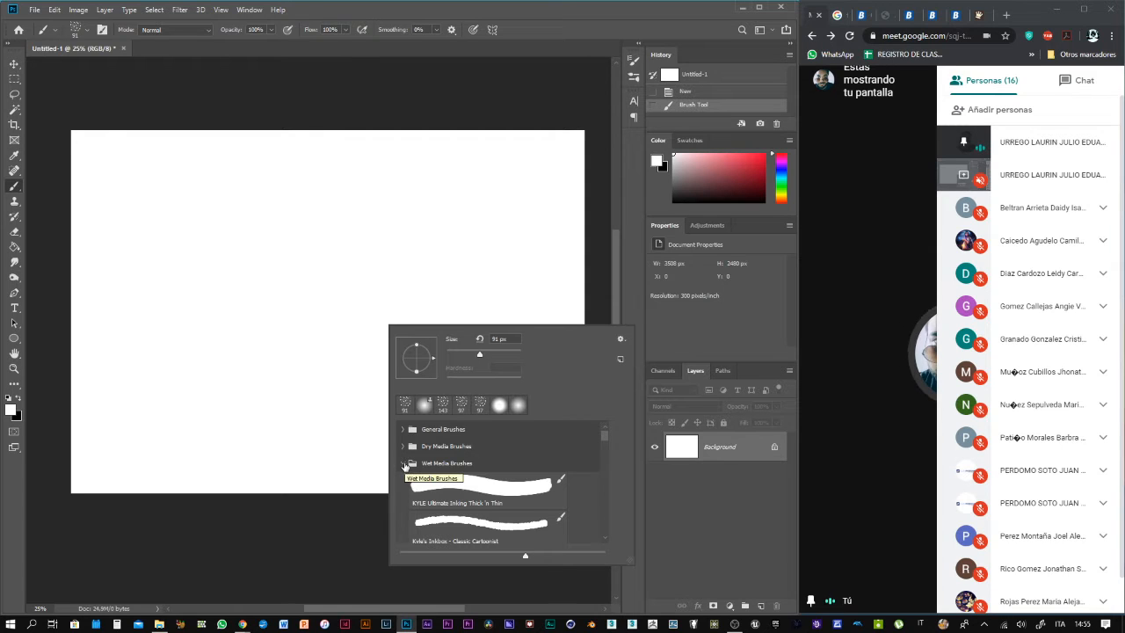
{"action": "left_click", "coordinate": [405, 463]}
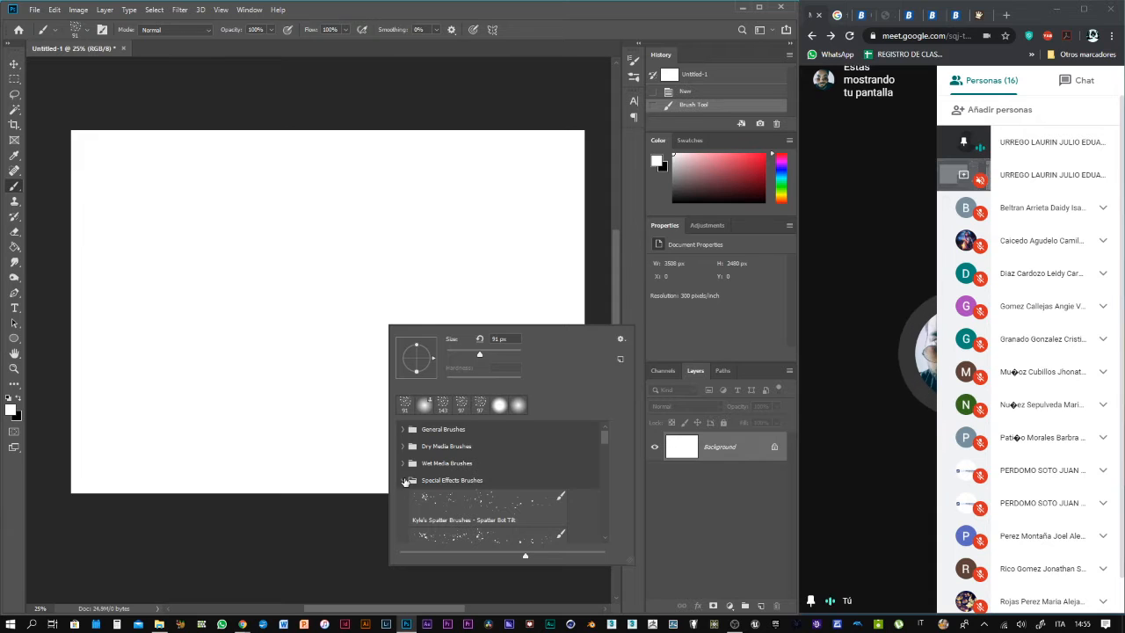
Enlarge the brush picker to show more presets and delete the custom brush corazon
{"action": "right_click", "coordinate": [329, 170]}
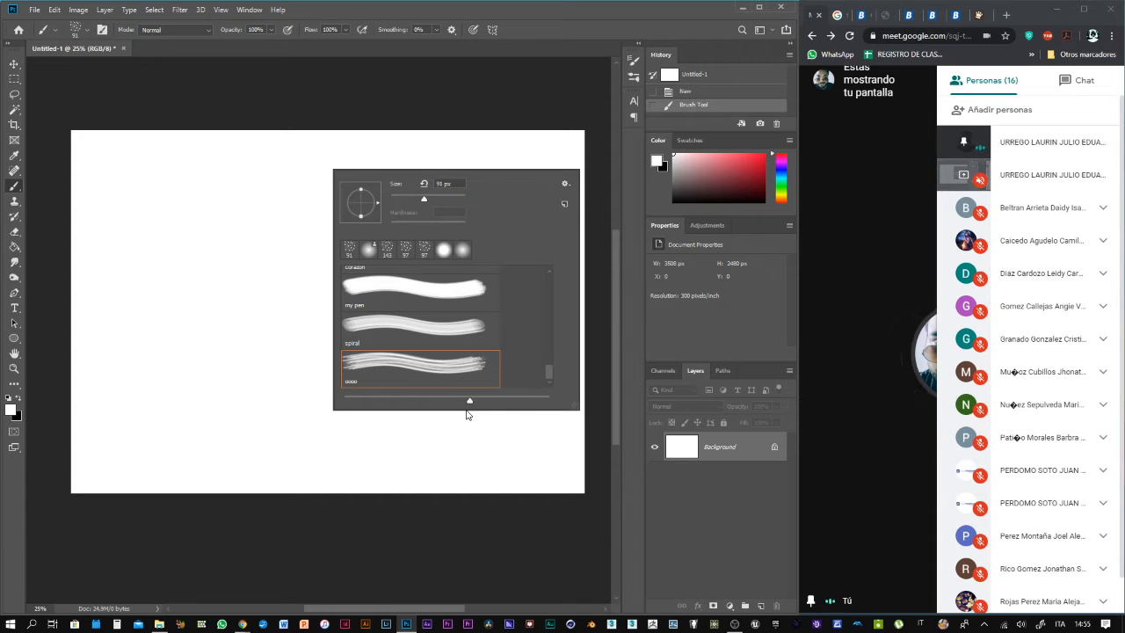
{"action": "mouse_move", "coordinate": [576, 405]}
{"action": "left_mouse_down"}
{"action": "mouse_move", "coordinate": [600, 587]}
{"action": "mouse_move", "coordinate": [530, 583]}
{"action": "left_mouse_up"}
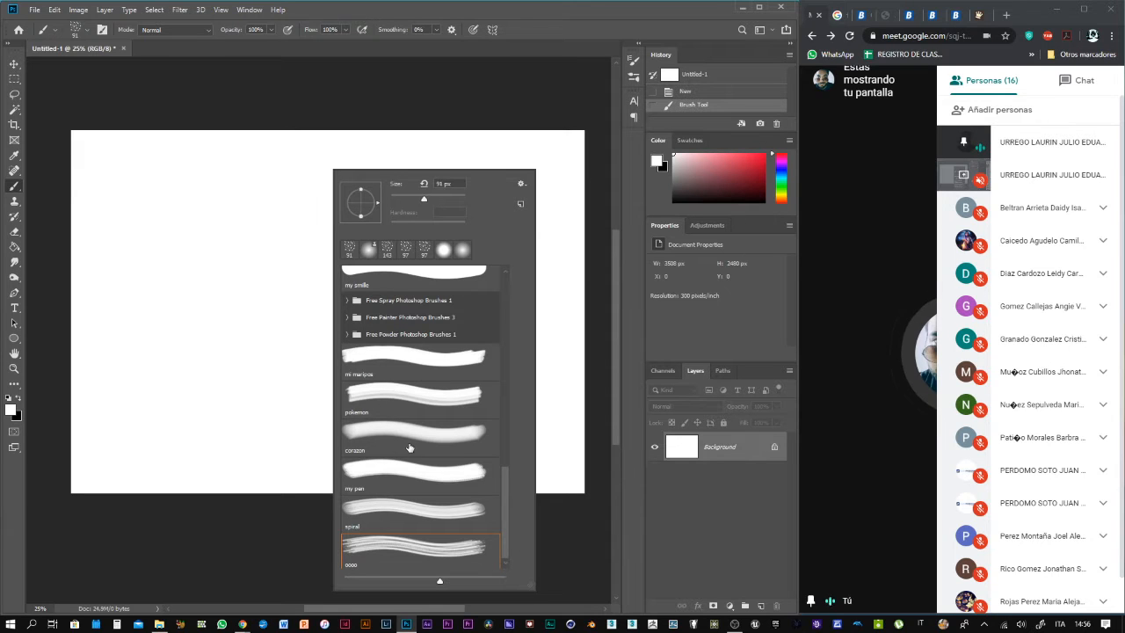
{"action": "left_click", "coordinate": [402, 429]}
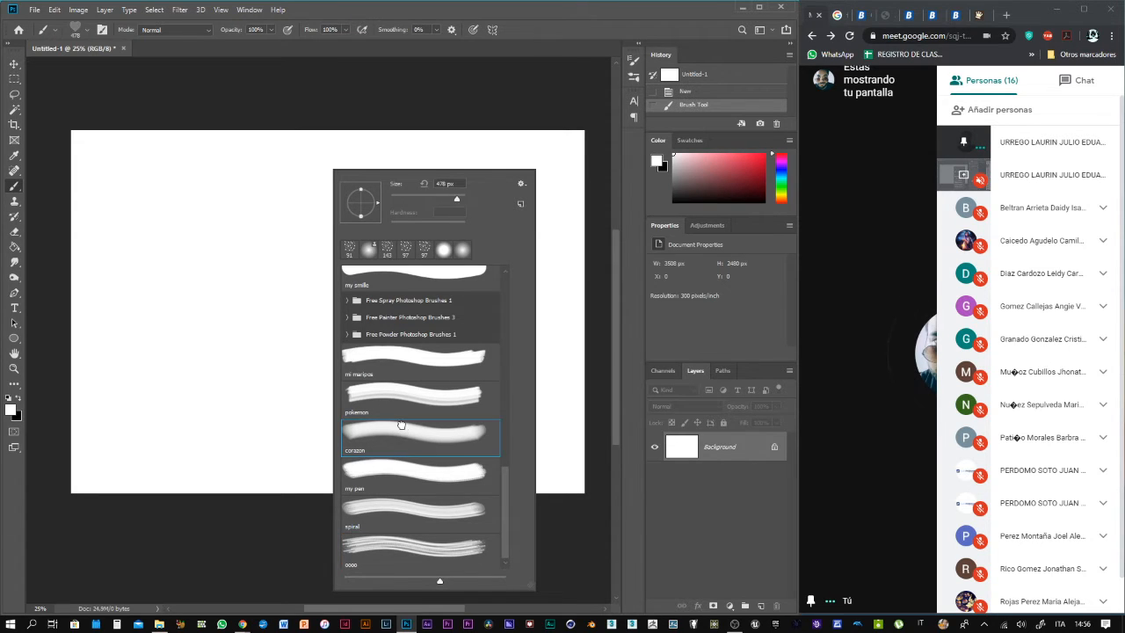
{"action": "right_click", "coordinate": [411, 432]}
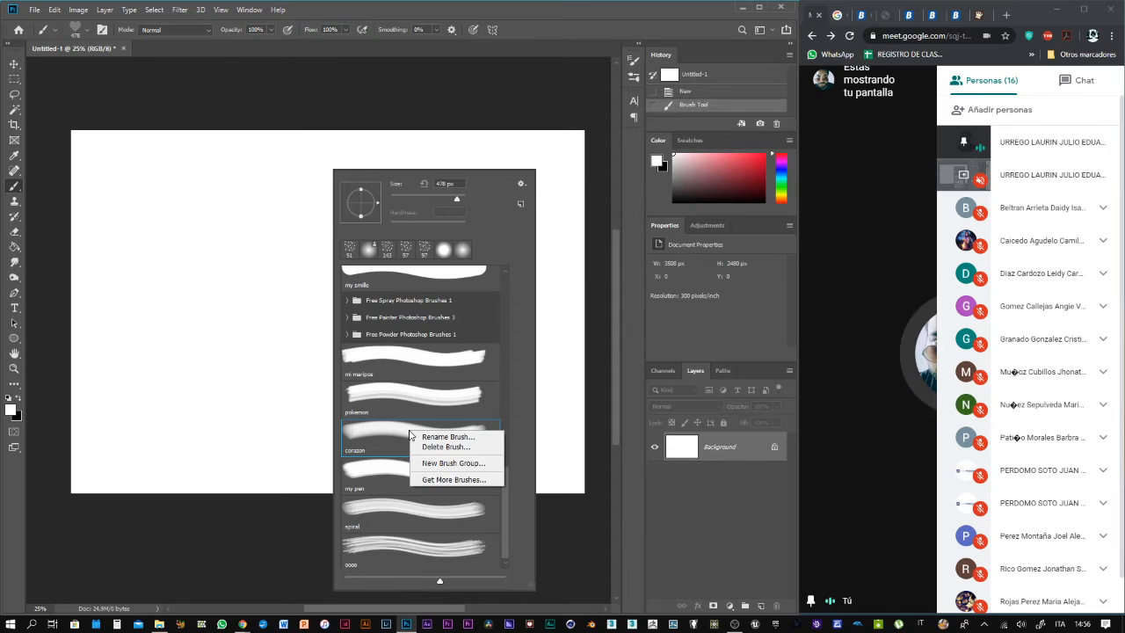
{"action": "left_click", "coordinate": [438, 446]}
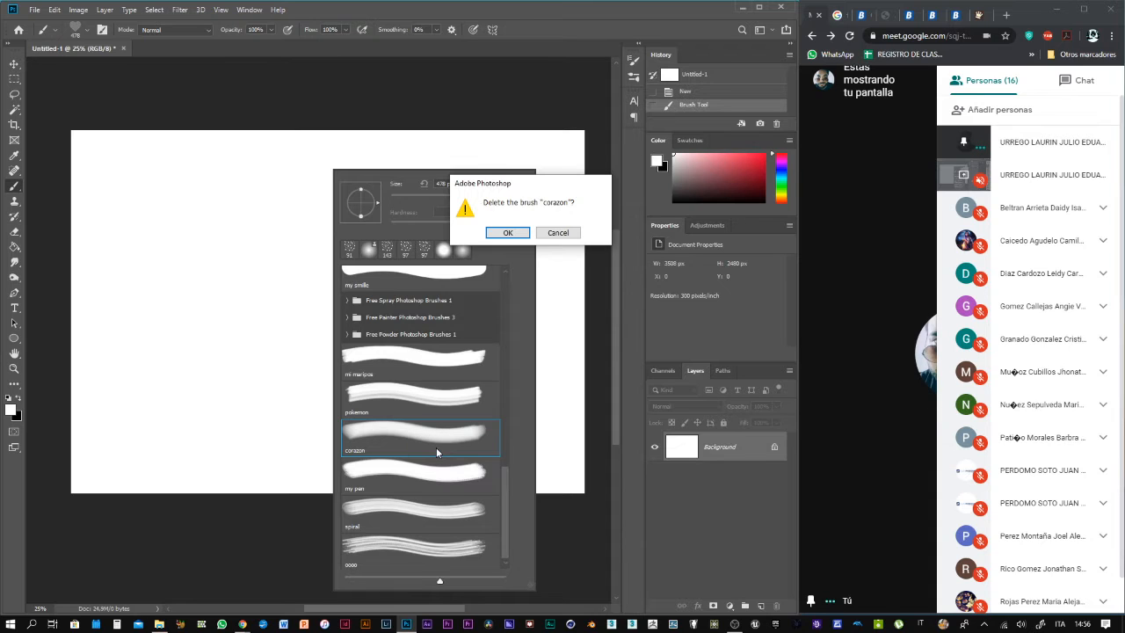
{"action": "left_click", "coordinate": [508, 232]}
Delete the custom brush mi maripos from the brush presets
{"action": "left_click", "coordinate": [413, 398]}
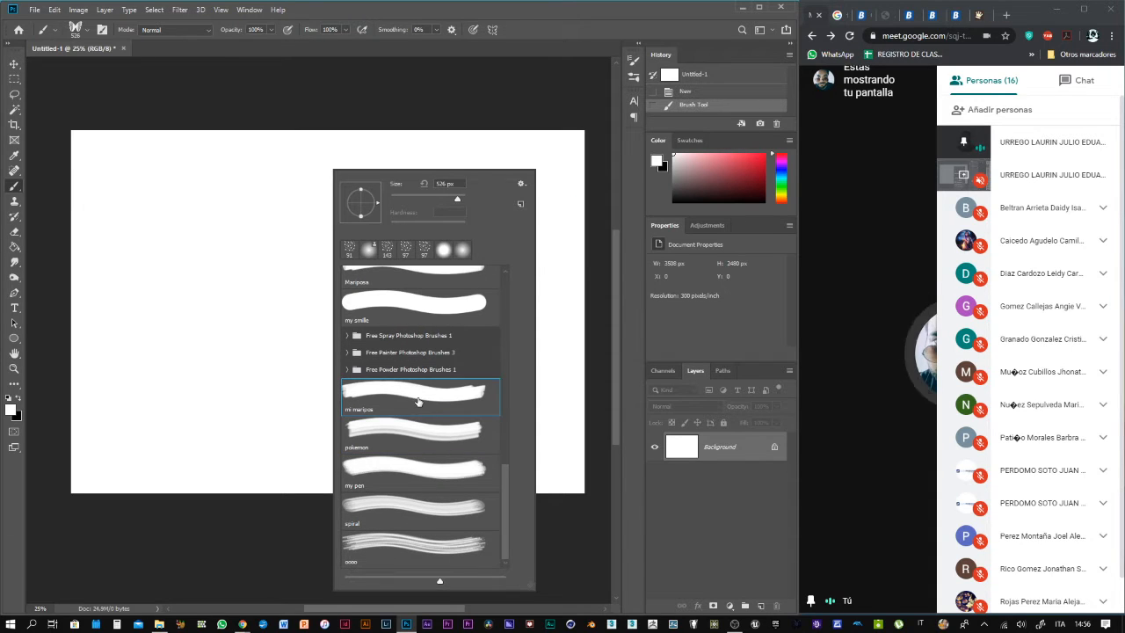
{"action": "right_click", "coordinate": [415, 400]}
{"action": "left_click", "coordinate": [420, 411]}
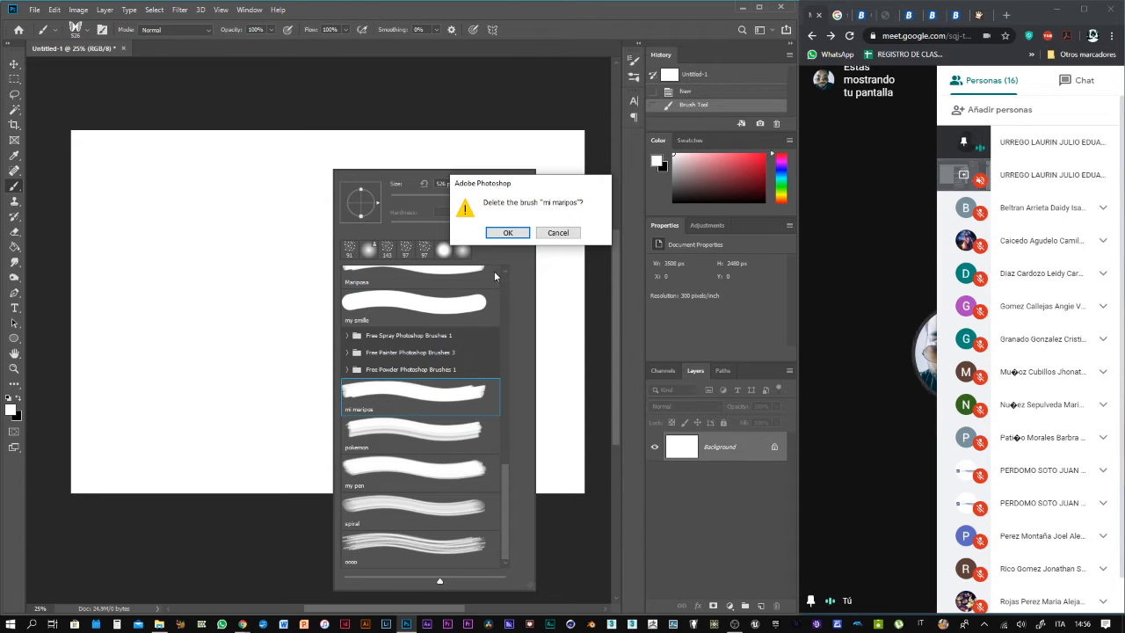
{"action": "left_click", "coordinate": [504, 231]}
Delete the custom brushes pokemon and my pen from the brush presets
{"action": "left_click", "coordinate": [411, 440]}
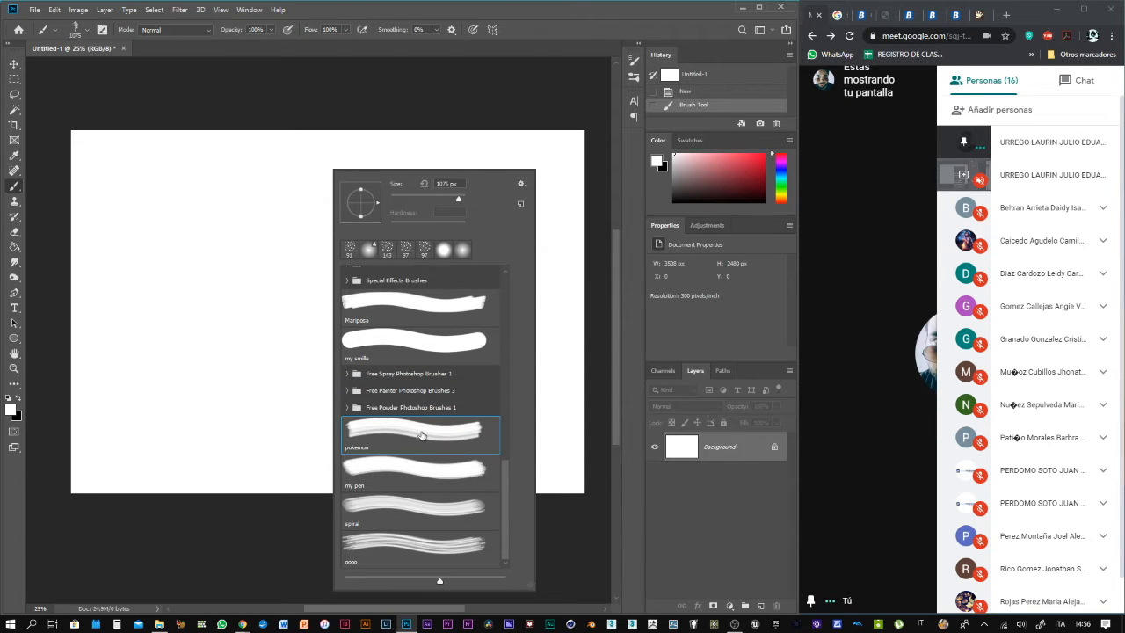
{"action": "right_click", "coordinate": [421, 432]}
{"action": "left_click", "coordinate": [457, 449]}
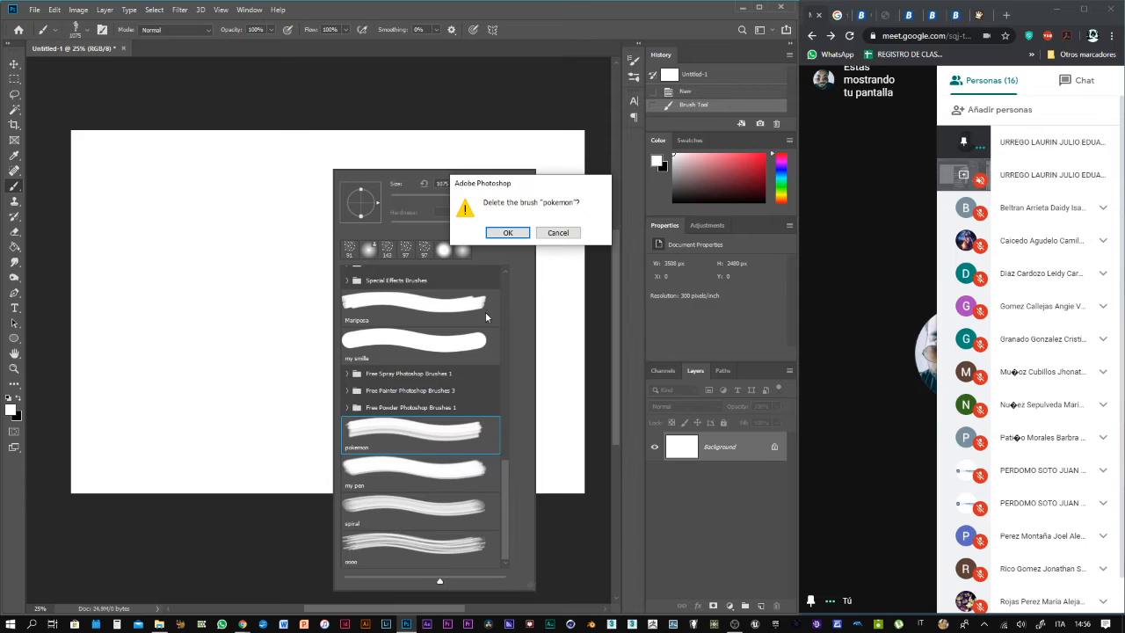
{"action": "left_click", "coordinate": [508, 234]}
{"action": "left_click", "coordinate": [408, 468]}
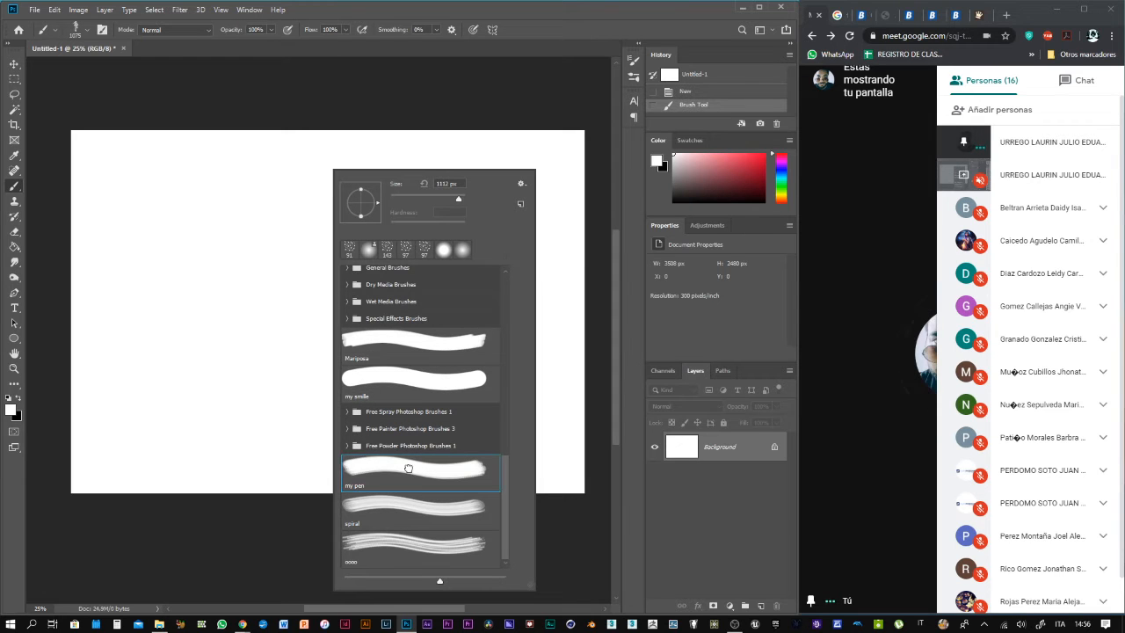
{"action": "right_click", "coordinate": [411, 473]}
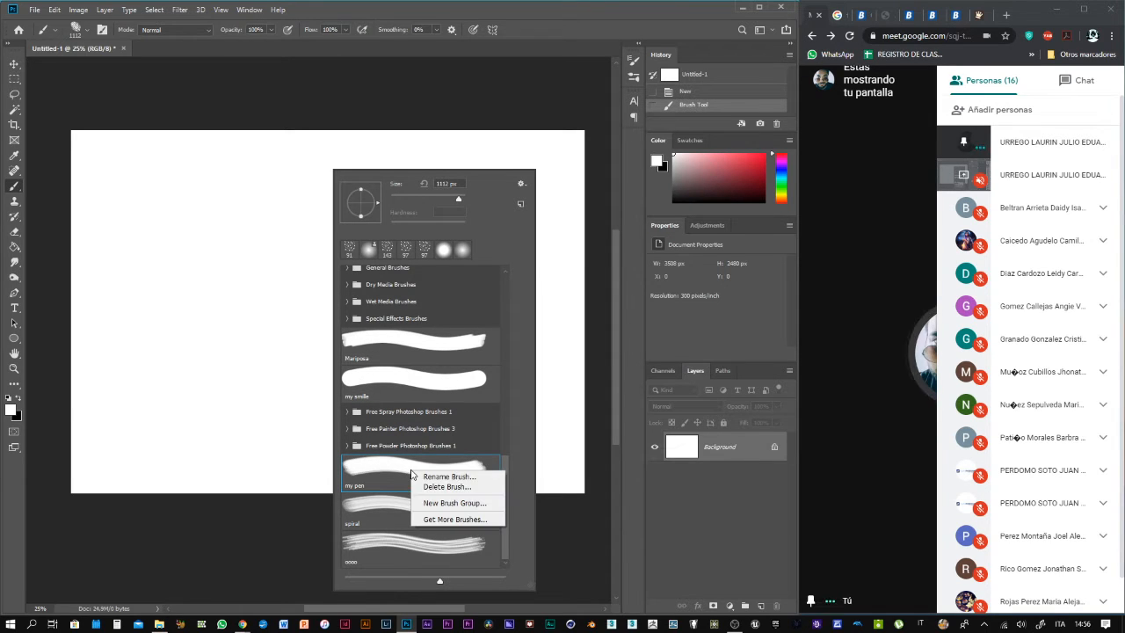
{"action": "left_click", "coordinate": [442, 488]}
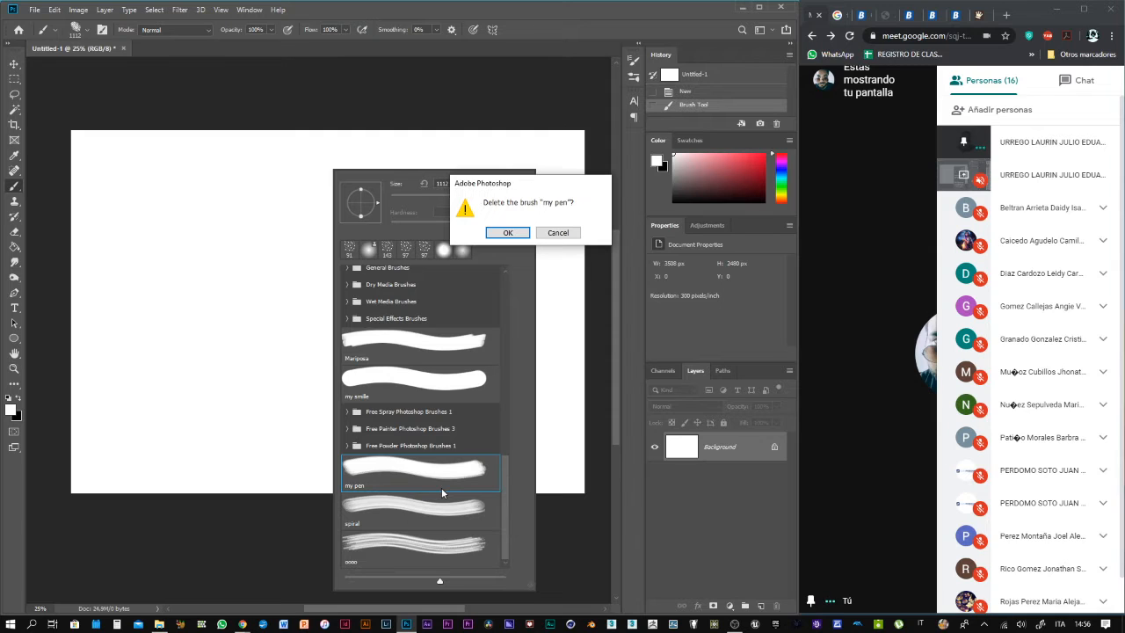
{"action": "left_click", "coordinate": [508, 233]}
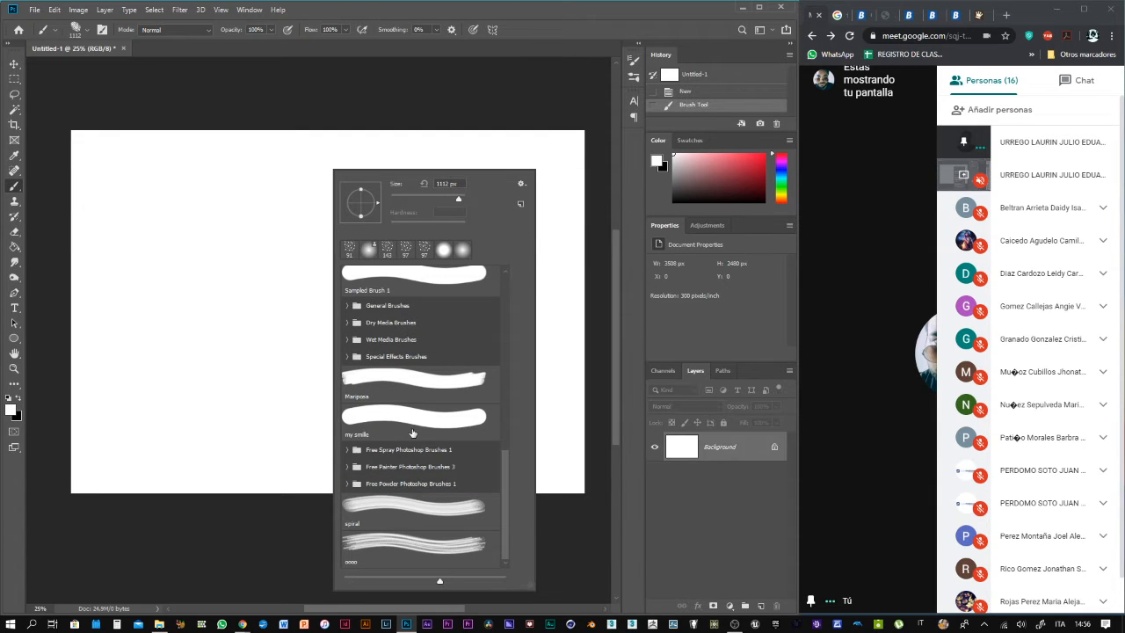
Delete the custom brushes my smile and Mariposa from the brush presets
{"action": "right_click", "coordinate": [413, 416]}
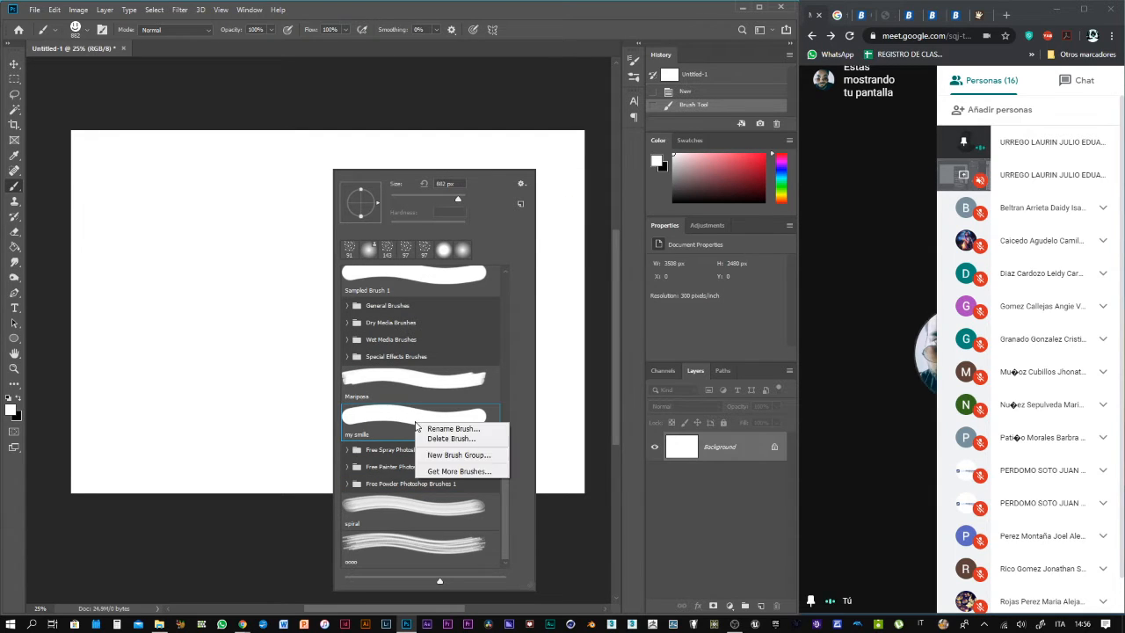
{"action": "left_click", "coordinate": [445, 443]}
{"action": "left_click", "coordinate": [508, 233]}
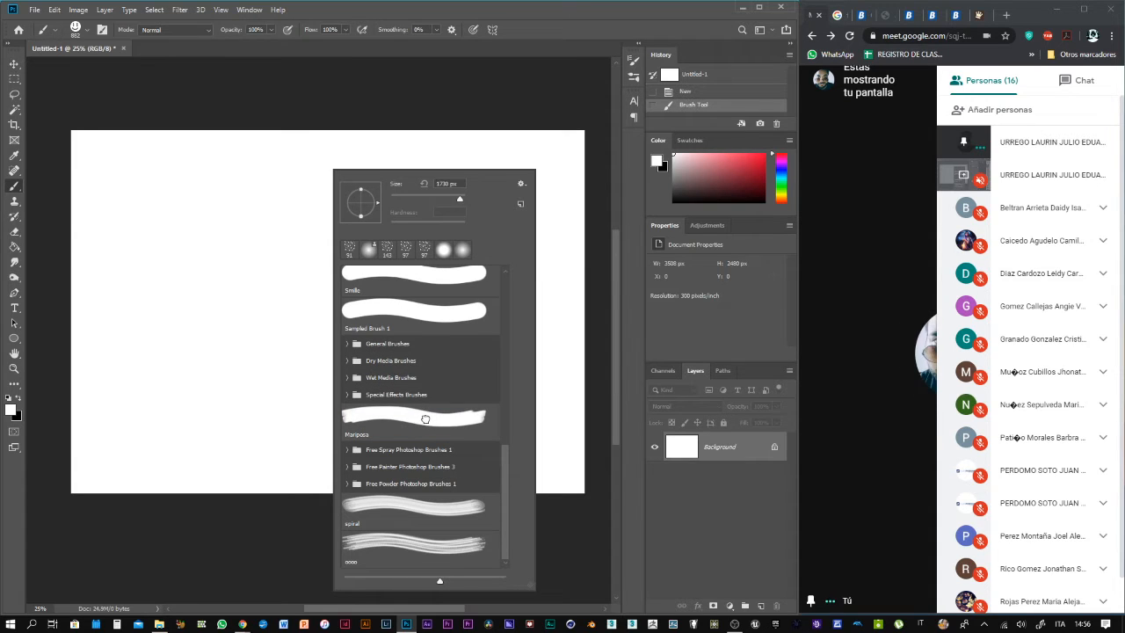
{"action": "right_click", "coordinate": [428, 419]}
{"action": "left_click", "coordinate": [450, 437]}
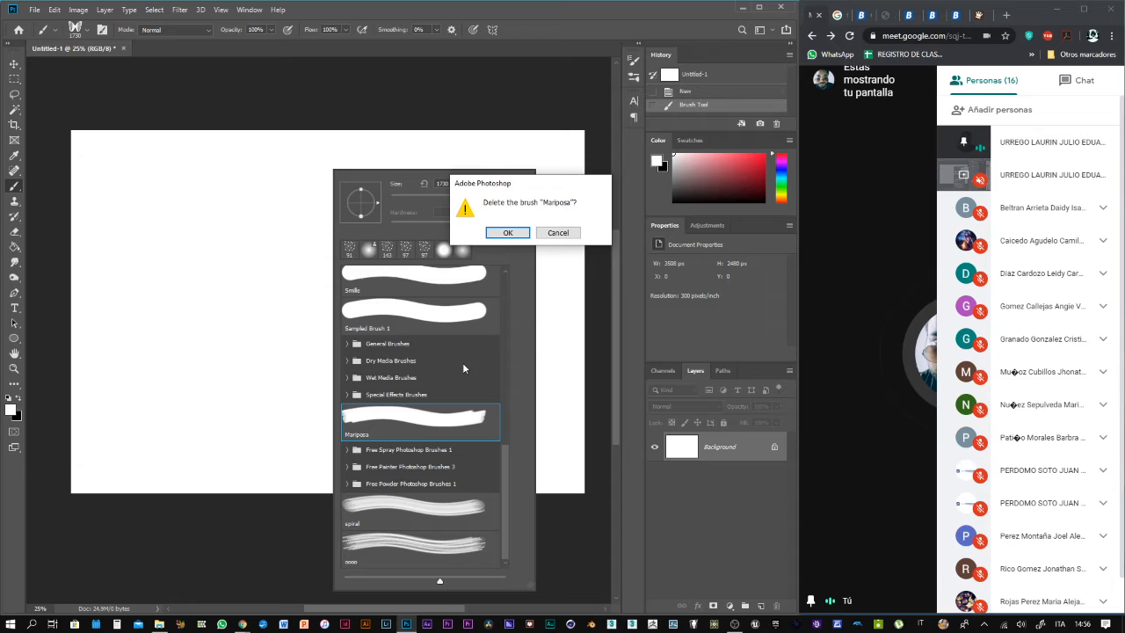
{"action": "left_click", "coordinate": [508, 233]}
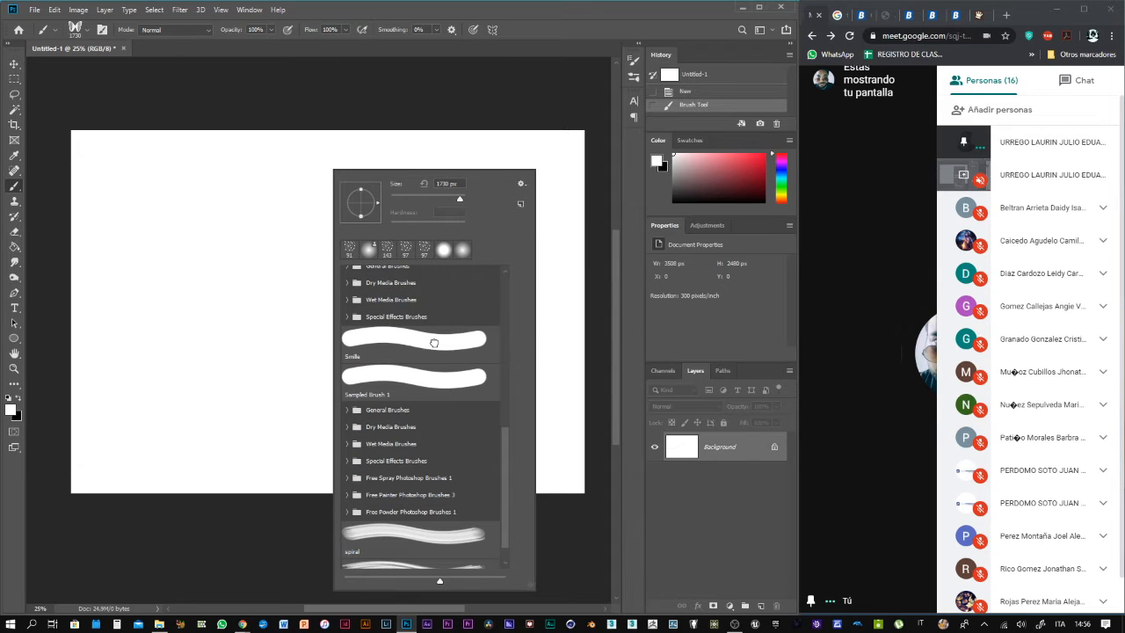
Delete the custom brush Smile listed above Sampled Brush 1
{"action": "right_click", "coordinate": [439, 345]}
{"action": "left_click", "coordinate": [474, 361]}
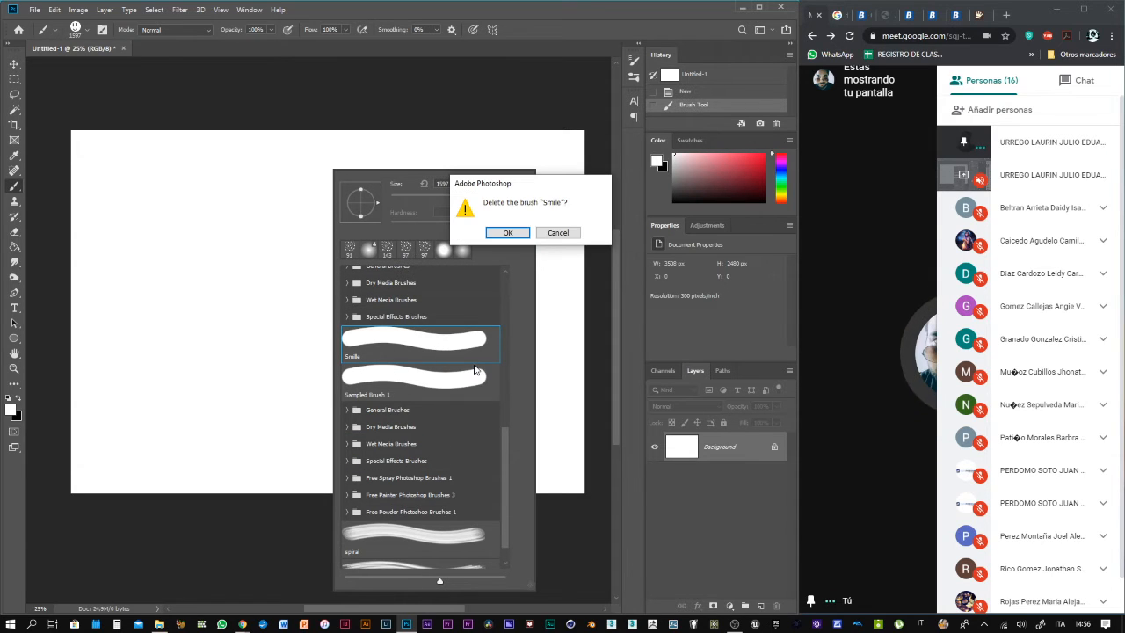
{"action": "left_click", "coordinate": [497, 235]}
Collapse the expanded first Special Effects Brushes group in the brush preset list
{"action": "left_click", "coordinate": [413, 352]}
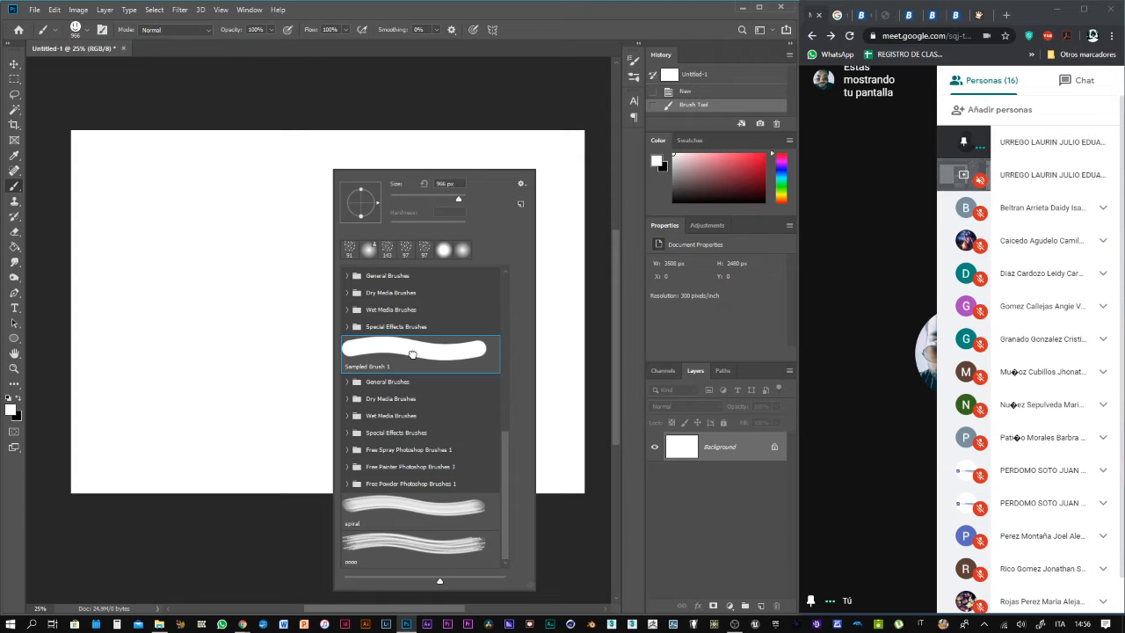
{"action": "scroll", "coordinate": [413, 358], "scroll_direction": "up", "scroll_amount": 8}
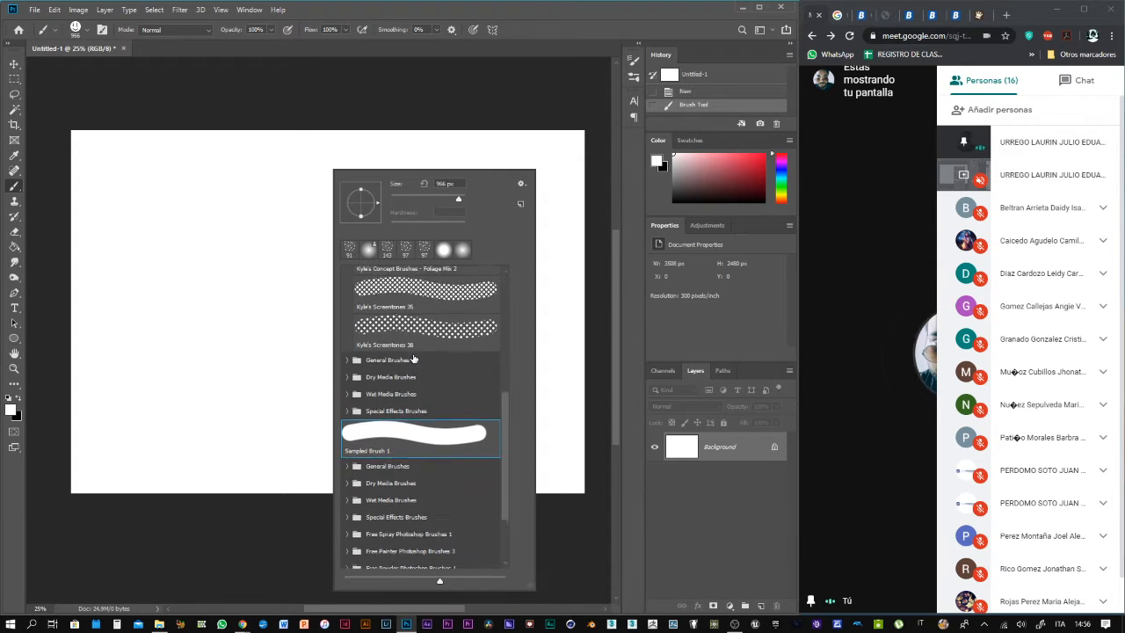
{"action": "scroll", "coordinate": [413, 358], "scroll_direction": "up", "scroll_amount": 6}
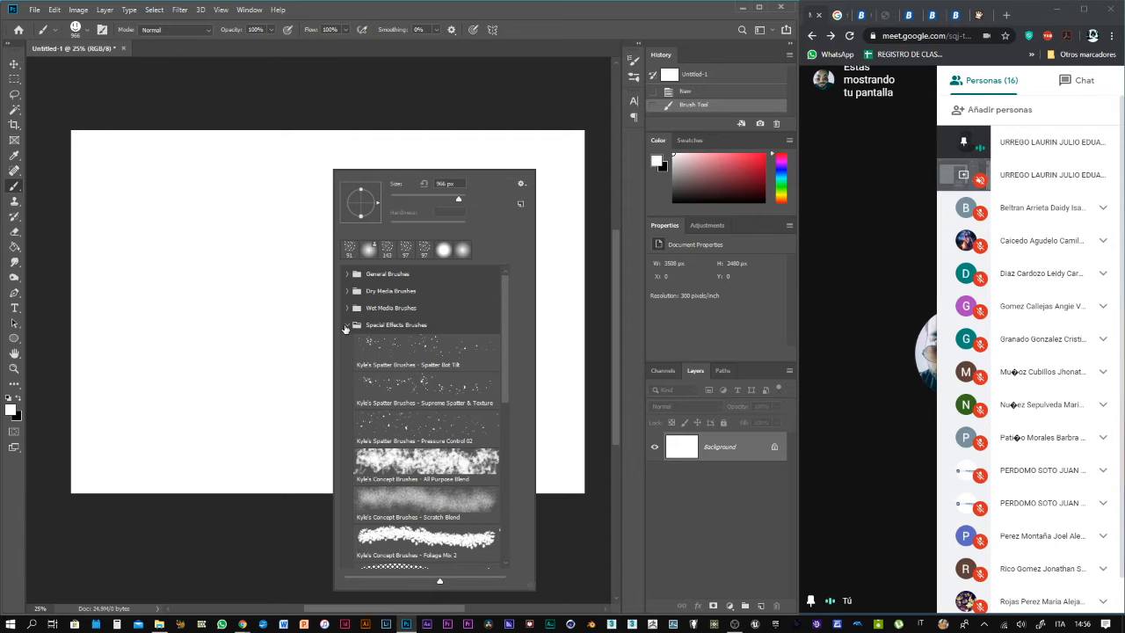
{"action": "left_click", "coordinate": [346, 326]}
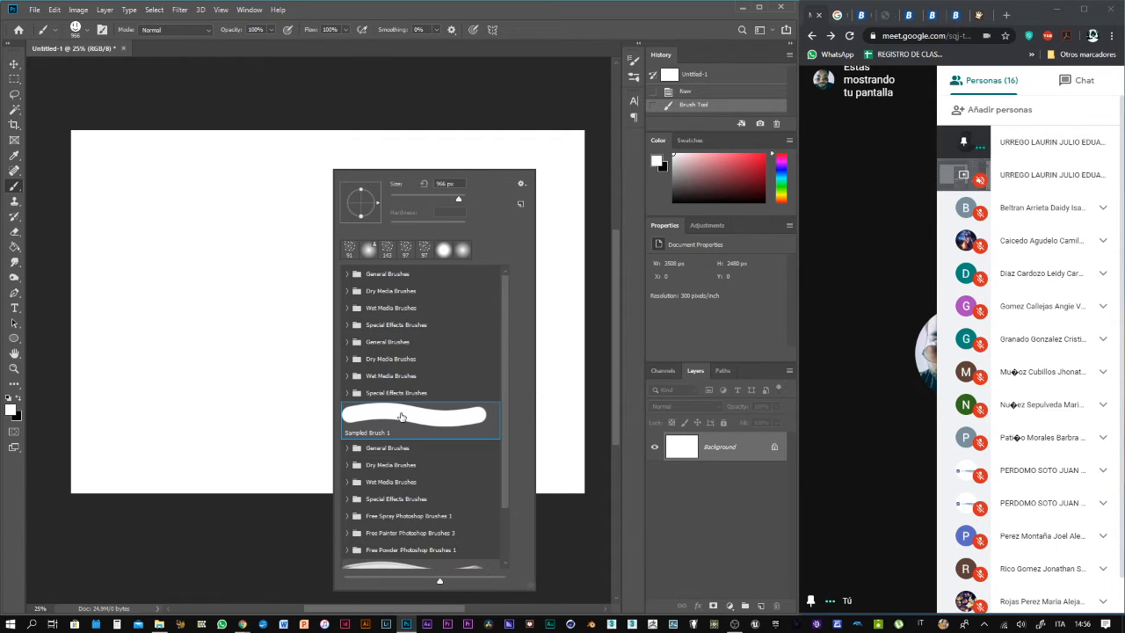
{"action": "scroll", "coordinate": [412, 449], "scroll_direction": "down", "scroll_amount": 4}
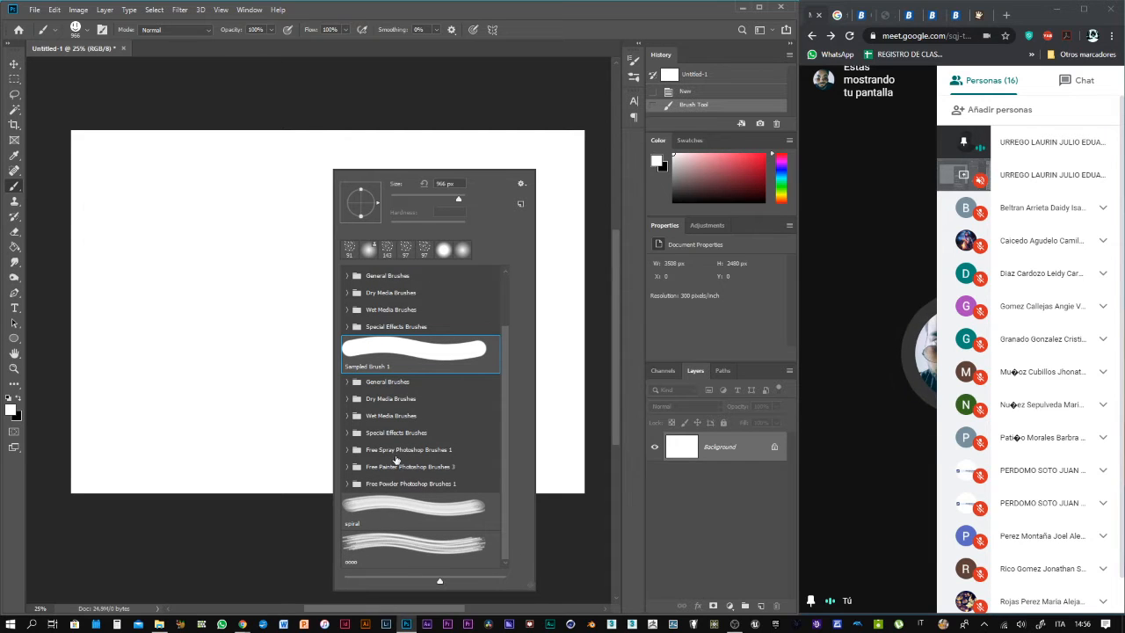
Delete the custom brushes spiral and oooo at the end of the brush preset list
{"action": "left_click", "coordinate": [393, 513]}
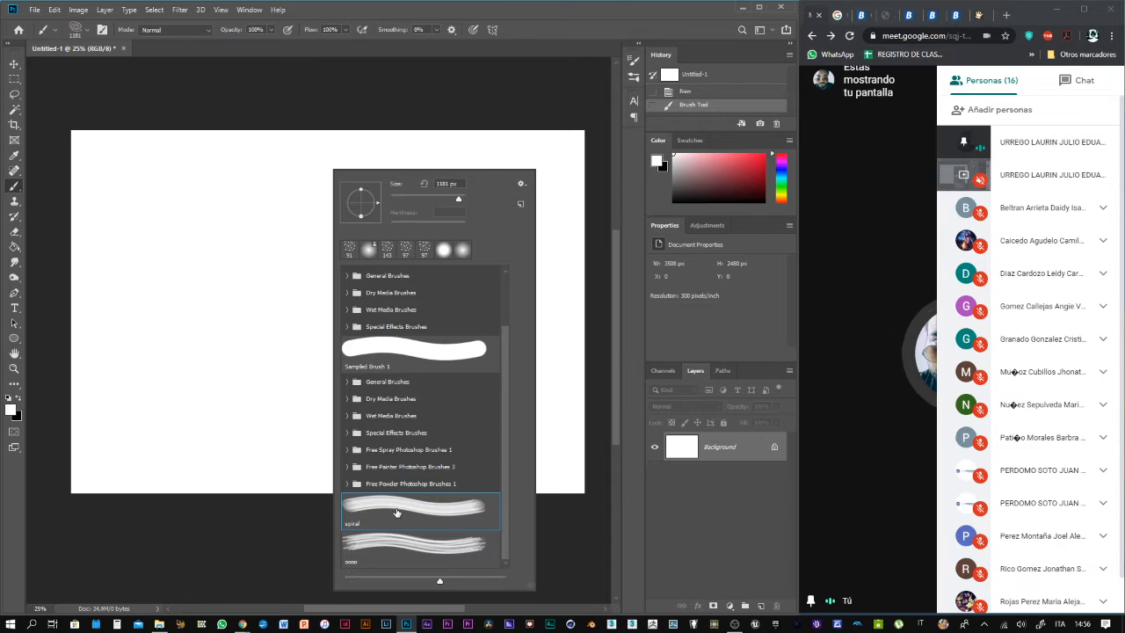
{"action": "right_click", "coordinate": [395, 508]}
{"action": "left_click", "coordinate": [407, 522]}
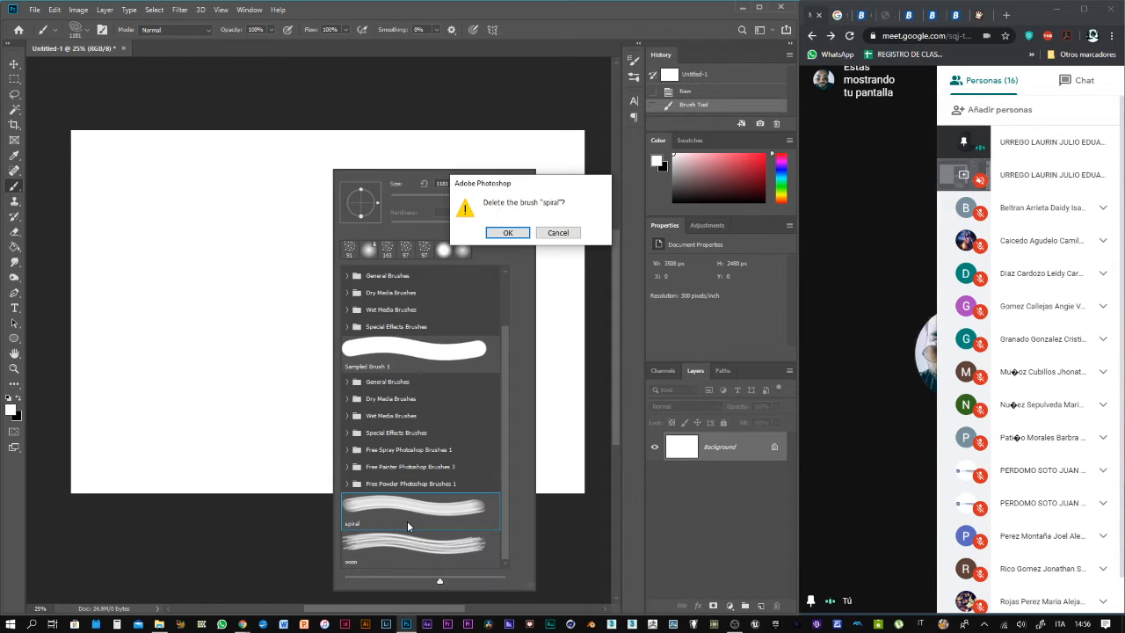
{"action": "left_click", "coordinate": [506, 233]}
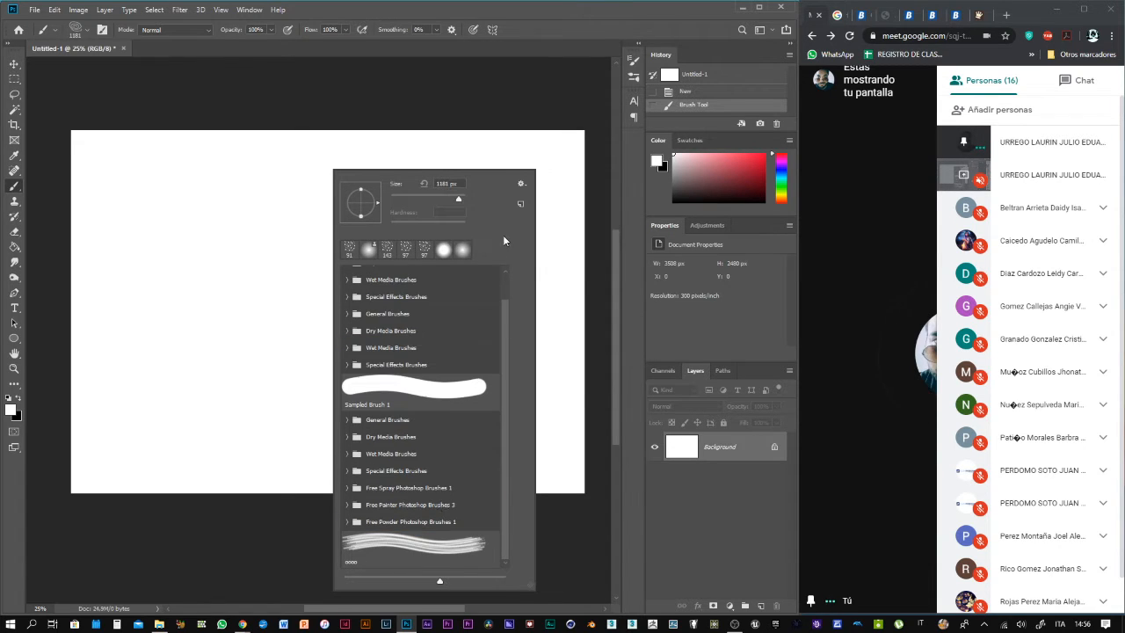
{"action": "right_click", "coordinate": [419, 542]}
{"action": "left_click", "coordinate": [451, 560]}
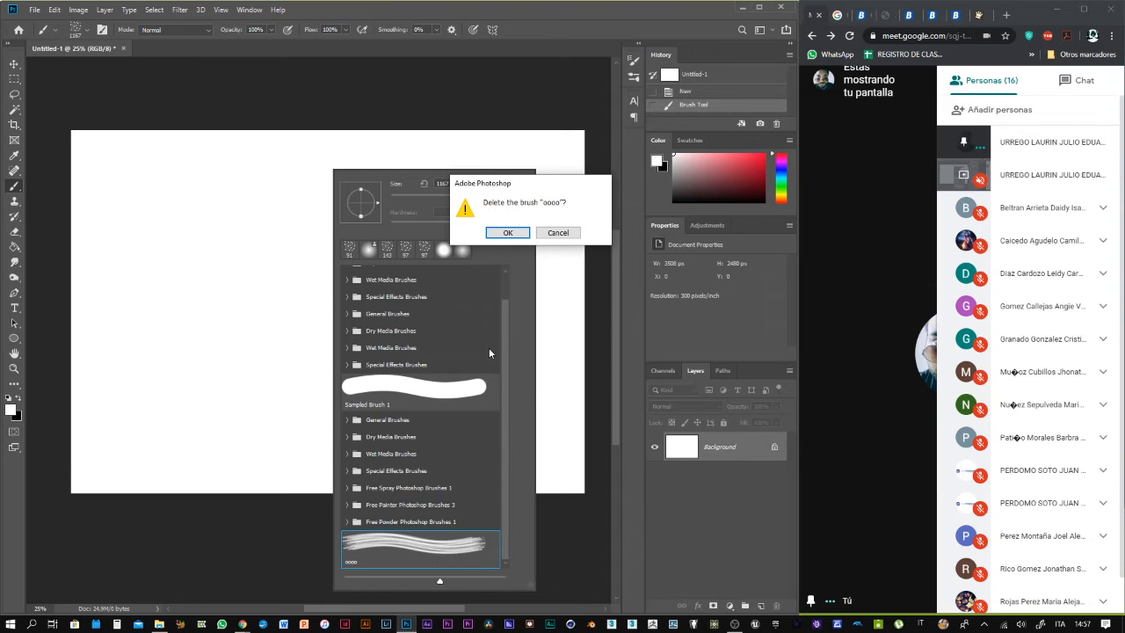
{"action": "left_click", "coordinate": [505, 232]}
Expand the Free Spray Photoshop Brushes 1 group and look through its brushes
{"action": "scroll", "coordinate": [467, 362], "scroll_direction": "up", "scroll_amount": 8}
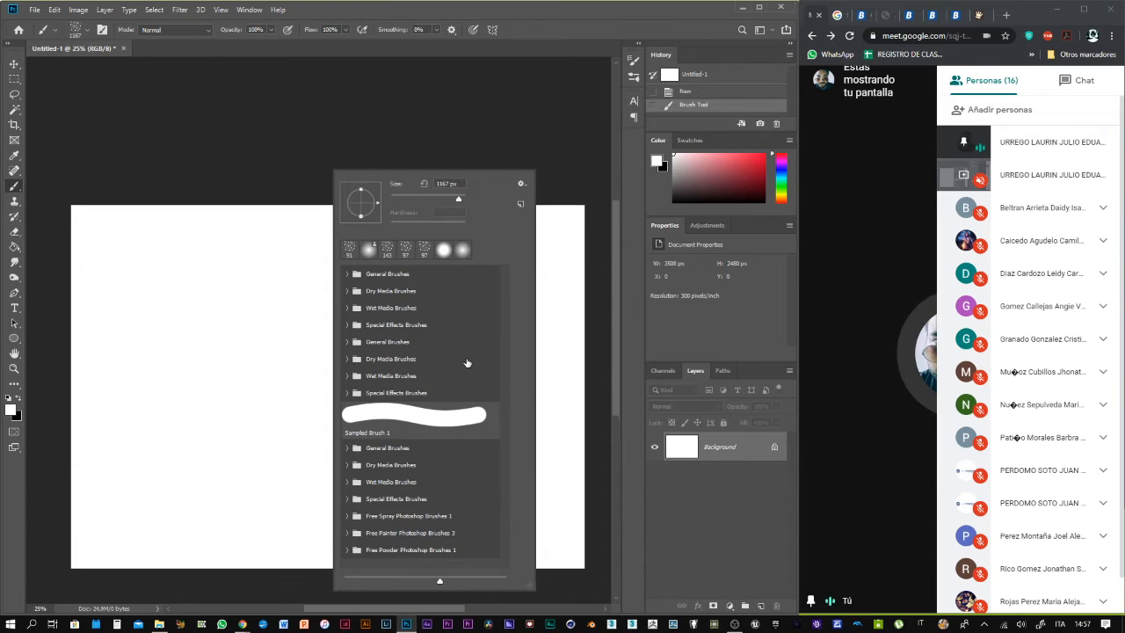
{"action": "scroll", "coordinate": [468, 363], "scroll_direction": "down", "scroll_amount": 2}
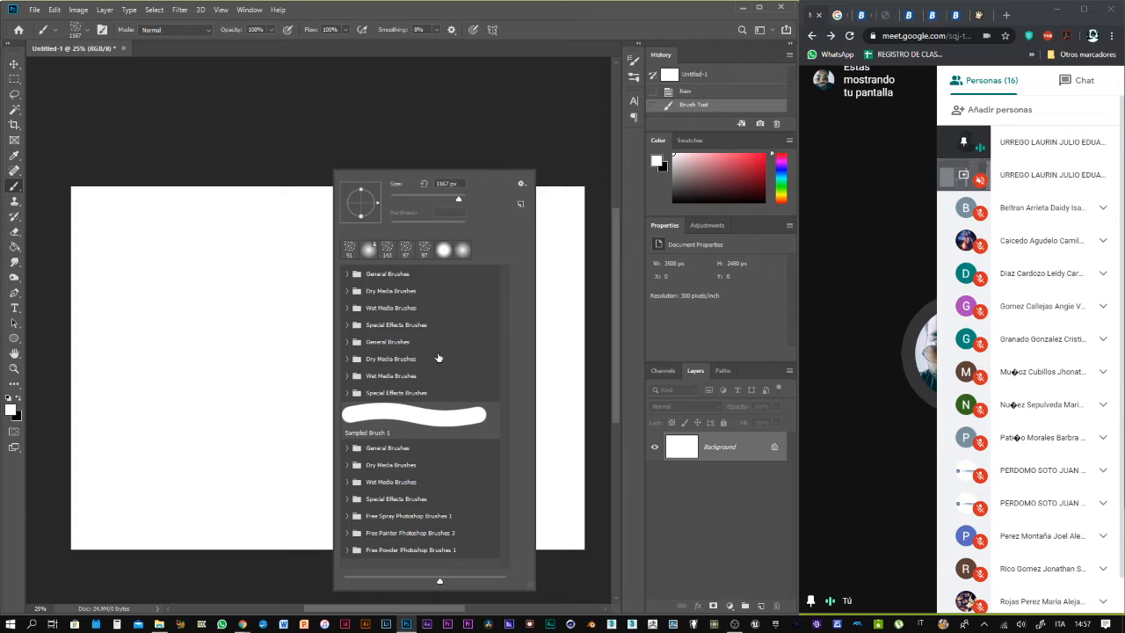
{"action": "left_click", "coordinate": [346, 516]}
{"action": "scroll", "coordinate": [434, 520], "scroll_direction": "down", "scroll_amount": 5}
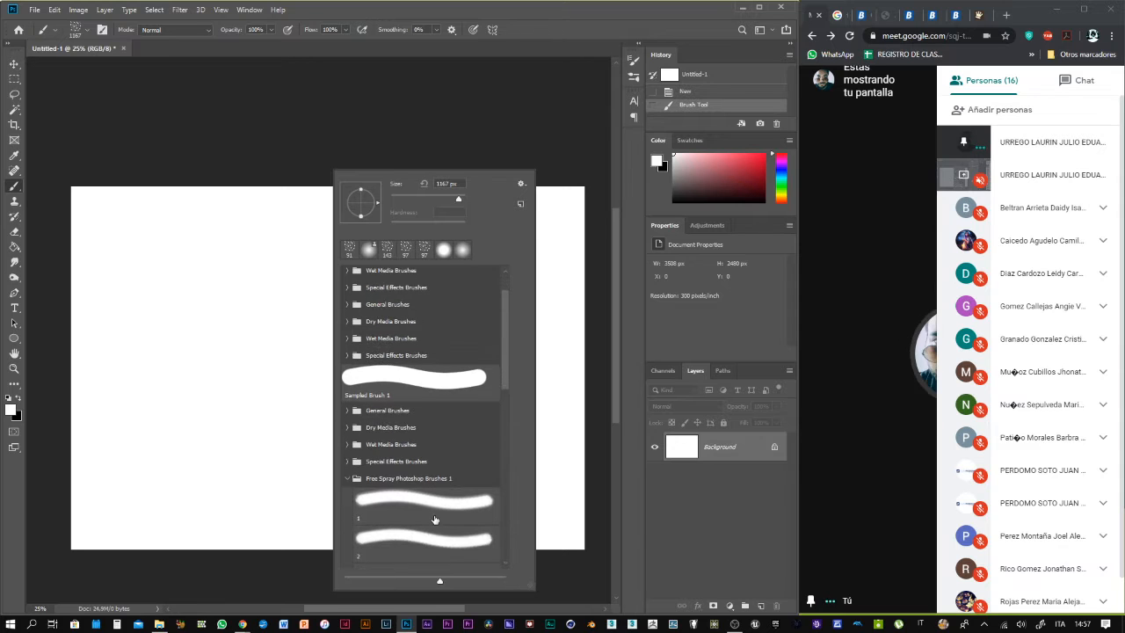
{"action": "scroll", "coordinate": [435, 520], "scroll_direction": "down", "scroll_amount": 4}
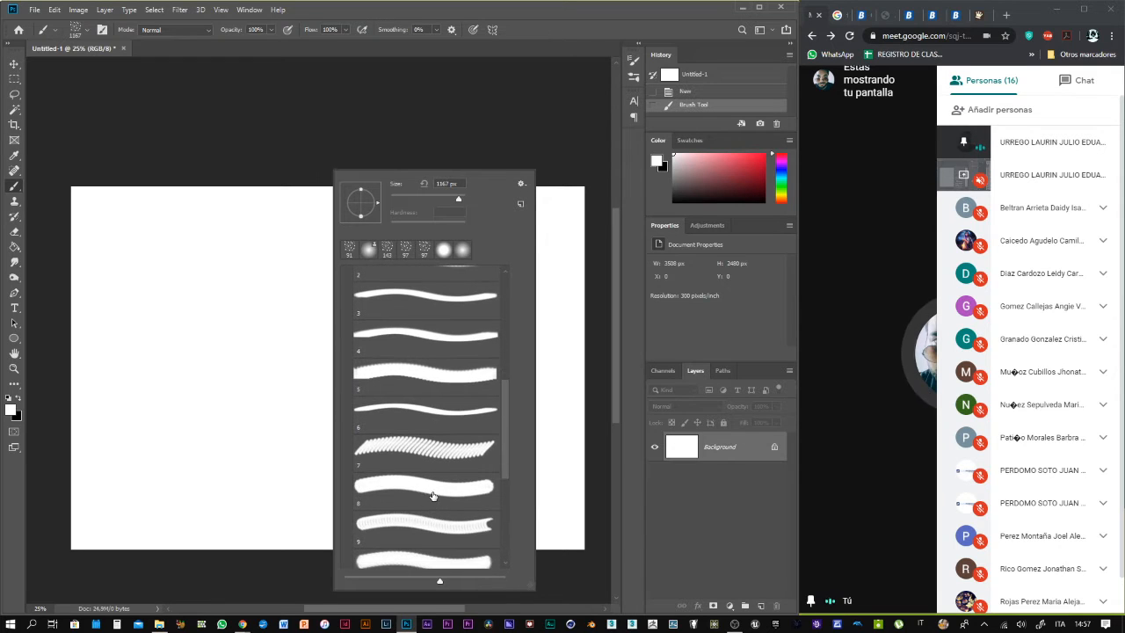
{"action": "scroll", "coordinate": [432, 496], "scroll_direction": "down", "scroll_amount": 4}
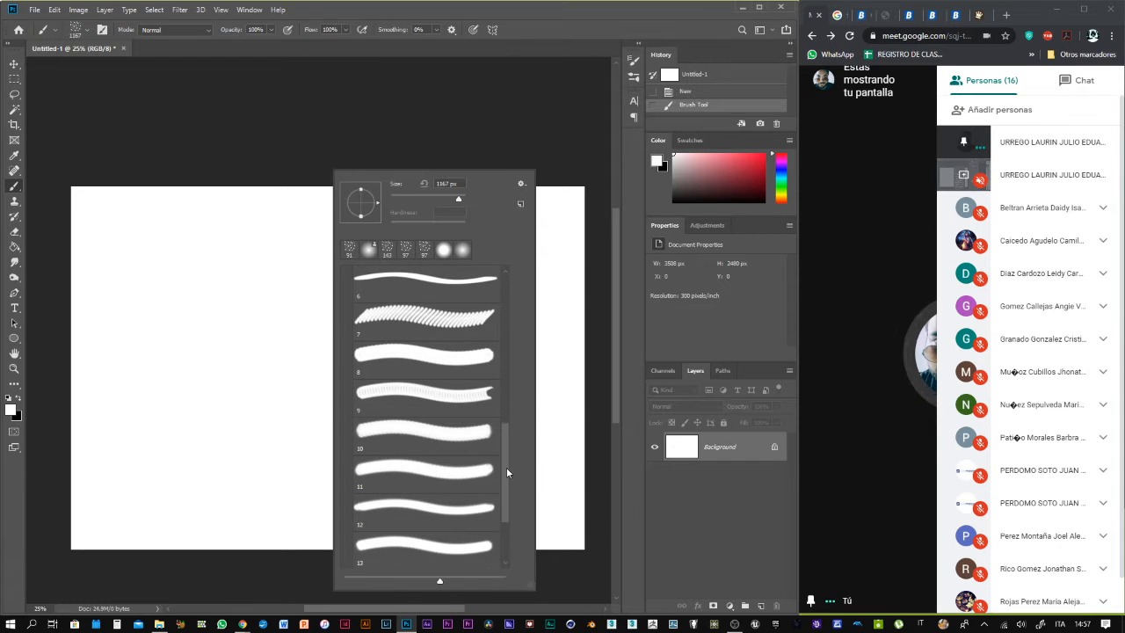
Select brush 1 from the Free Spray Photoshop Brushes 1 group and reduce its size to 199 px
{"action": "mouse_move", "coordinate": [506, 472]}
{"action": "left_mouse_down"}
{"action": "mouse_move", "coordinate": [508, 516]}
{"action": "mouse_move", "coordinate": [511, 377]}
{"action": "left_mouse_up"}
{"action": "left_click", "coordinate": [457, 376]}
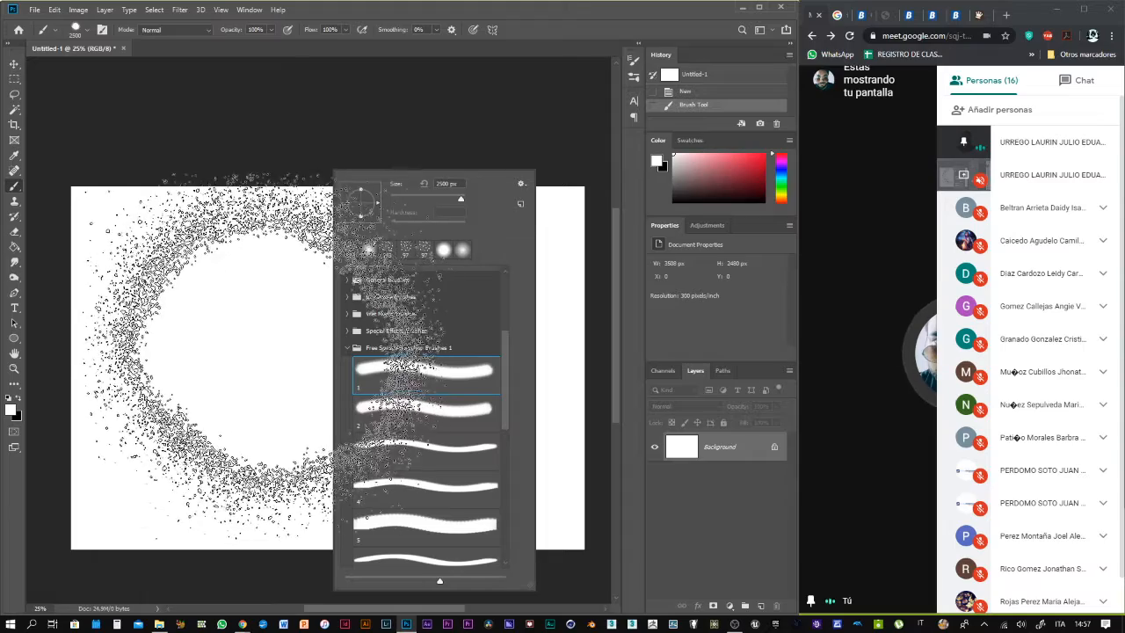
{"action": "key", "text": "Return"}
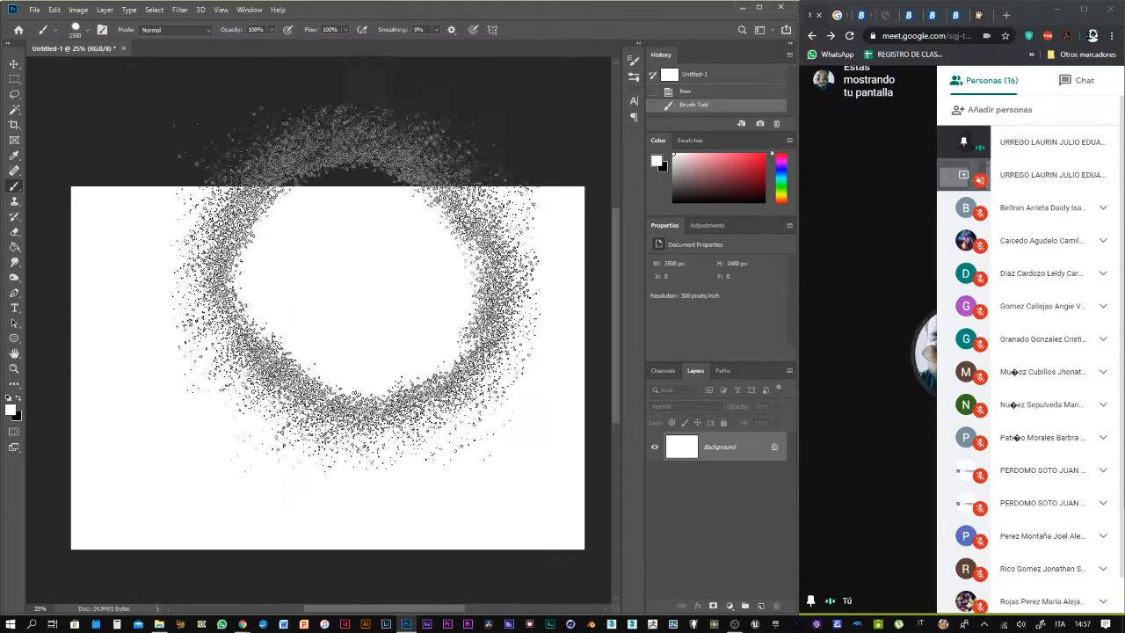
{"action": "right_click", "coordinate": [352, 343]}
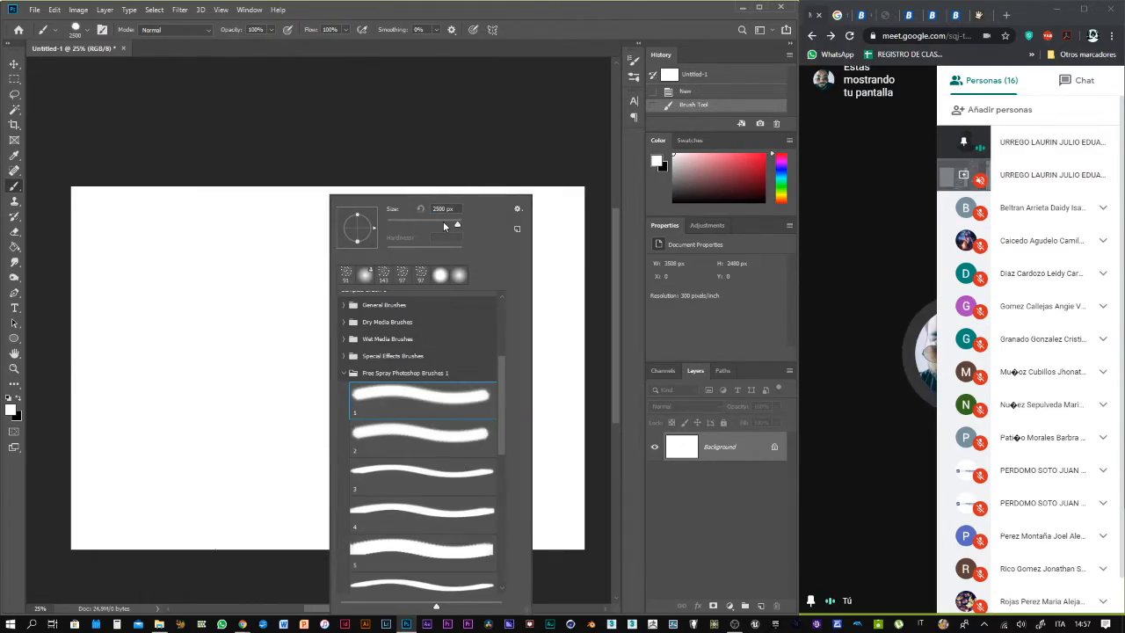
{"action": "key", "text": "Return"}
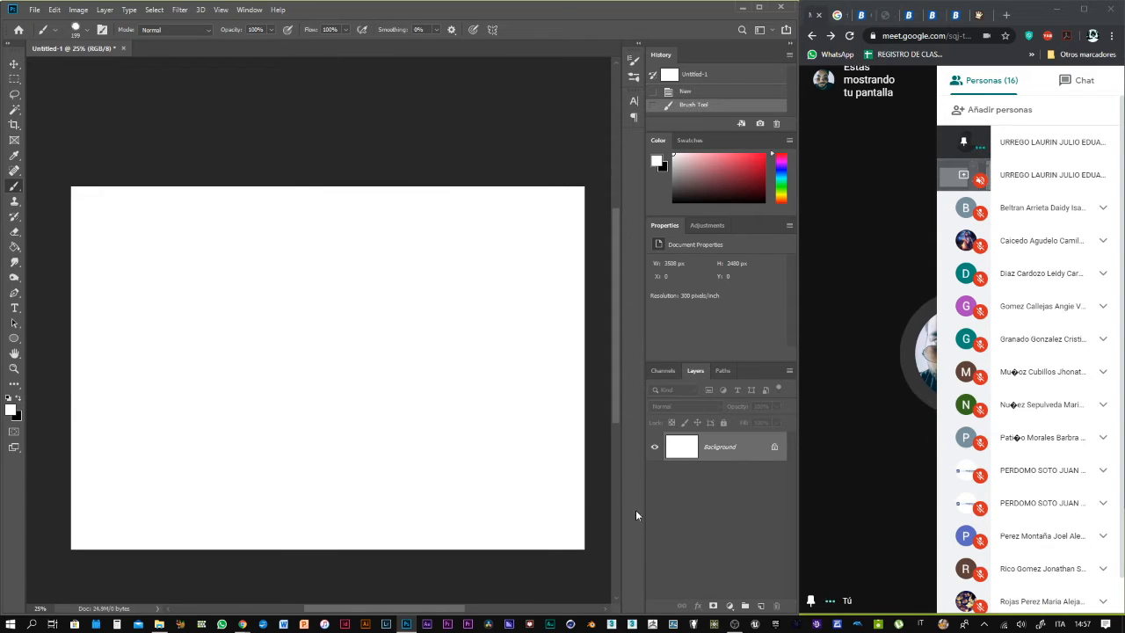
Unlock the Background layer and fill it with the default black foreground colour using the Paint Bucket
{"action": "left_click", "coordinate": [775, 448]}
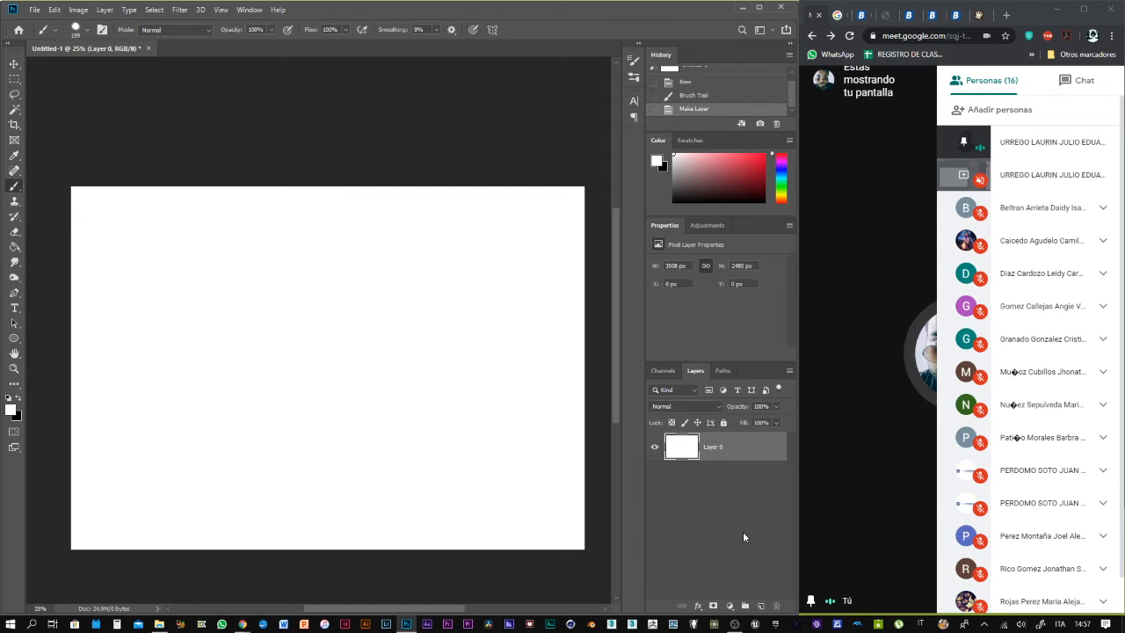
{"action": "key", "text": "g"}
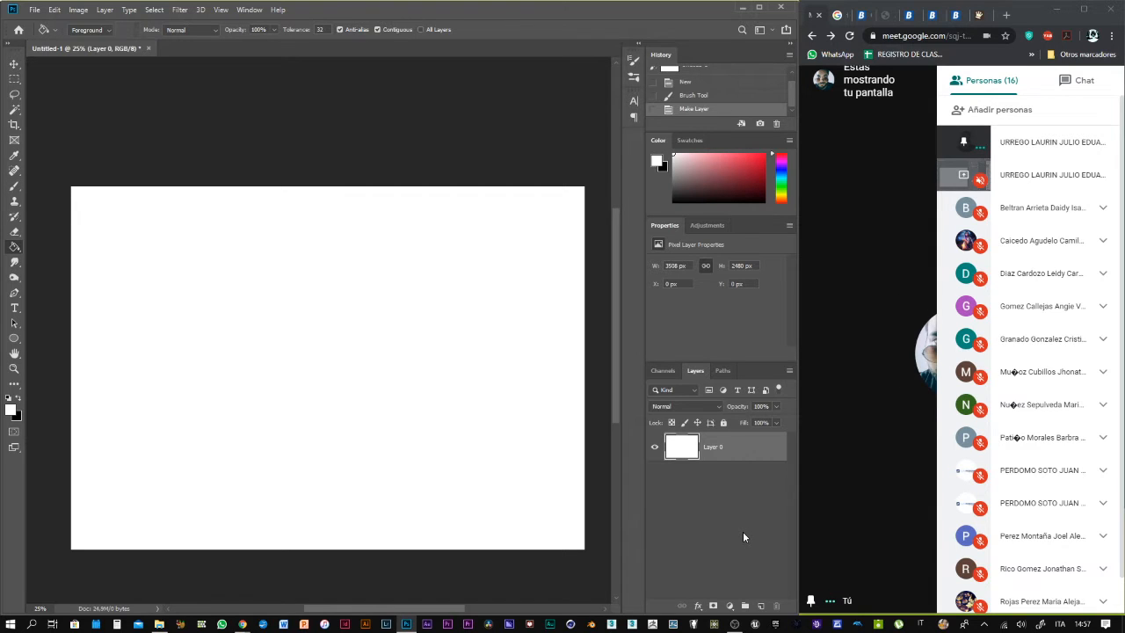
{"action": "left_click", "coordinate": [9, 397]}
{"action": "left_click", "coordinate": [272, 364]}
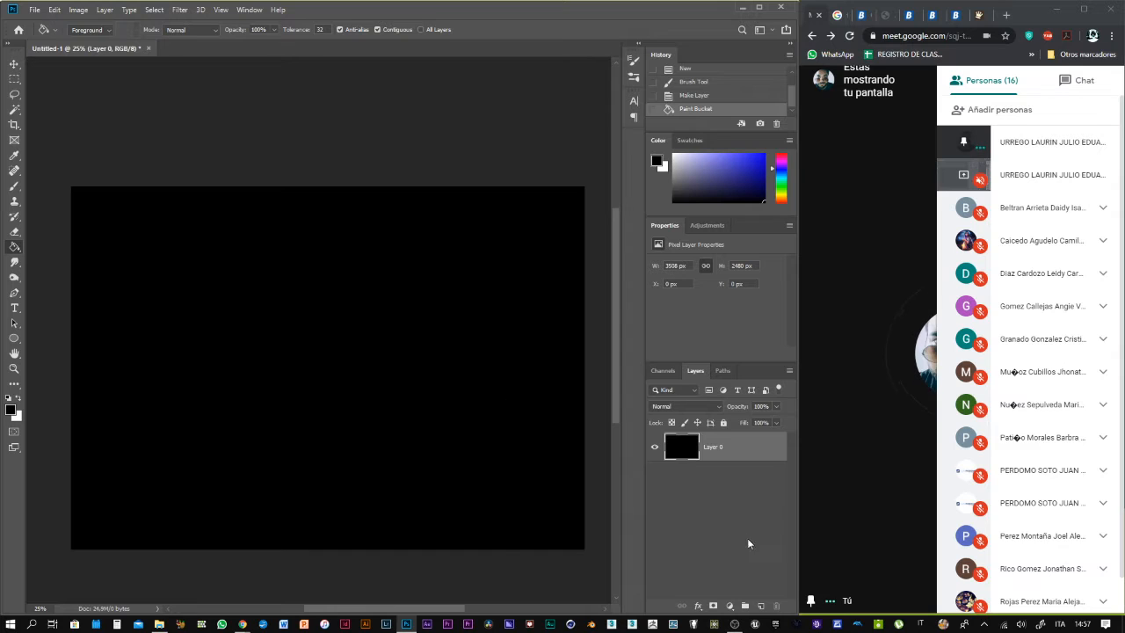
Lock all properties of the black Layer 0 and add a new empty layer above it
{"action": "left_click", "coordinate": [724, 422]}
{"action": "left_click", "coordinate": [760, 605]}
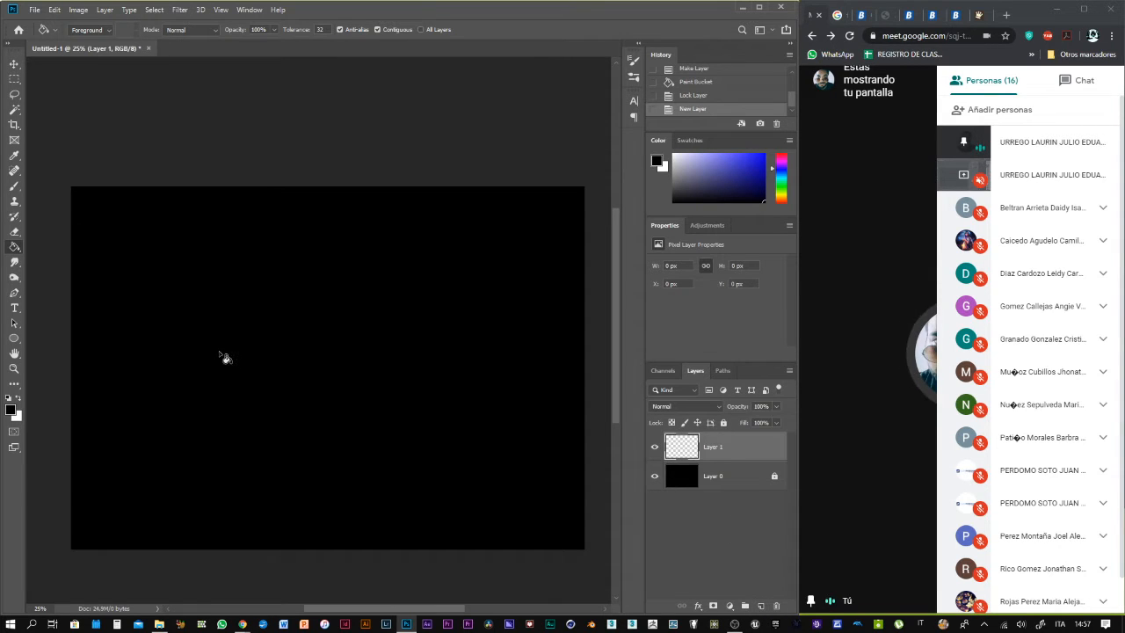
Activate the Brush tool and enlarge brush 1 to 1457 px
{"action": "key", "text": "b"}
{"action": "right_click", "coordinate": [245, 352]}
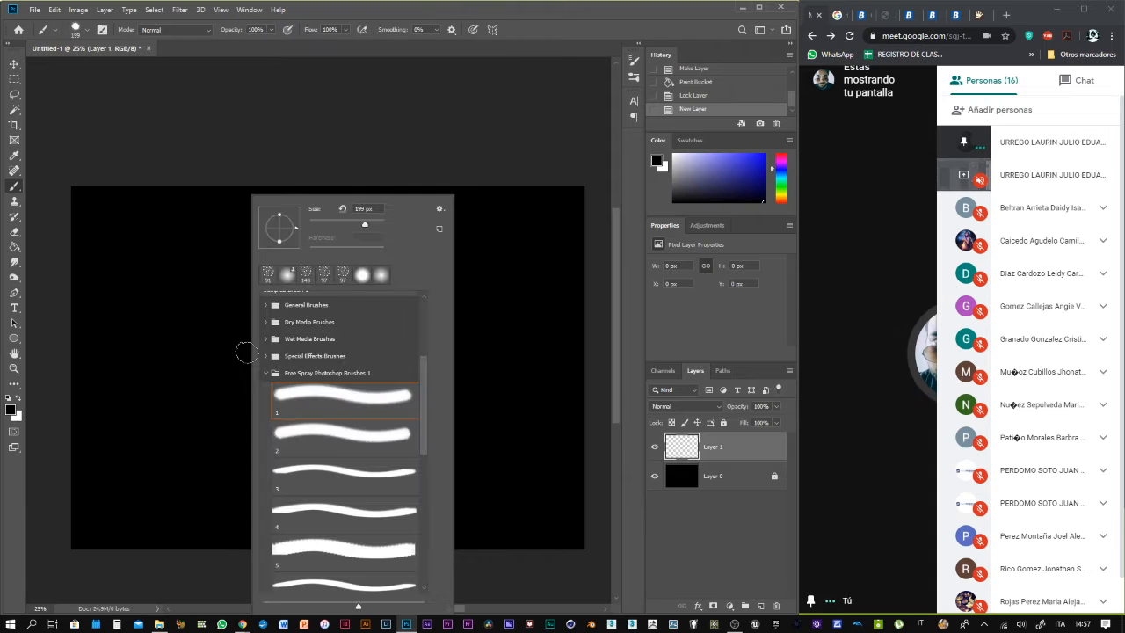
{"action": "left_click_drag", "start_coordinate": [362, 220], "coordinate": [373, 221]}
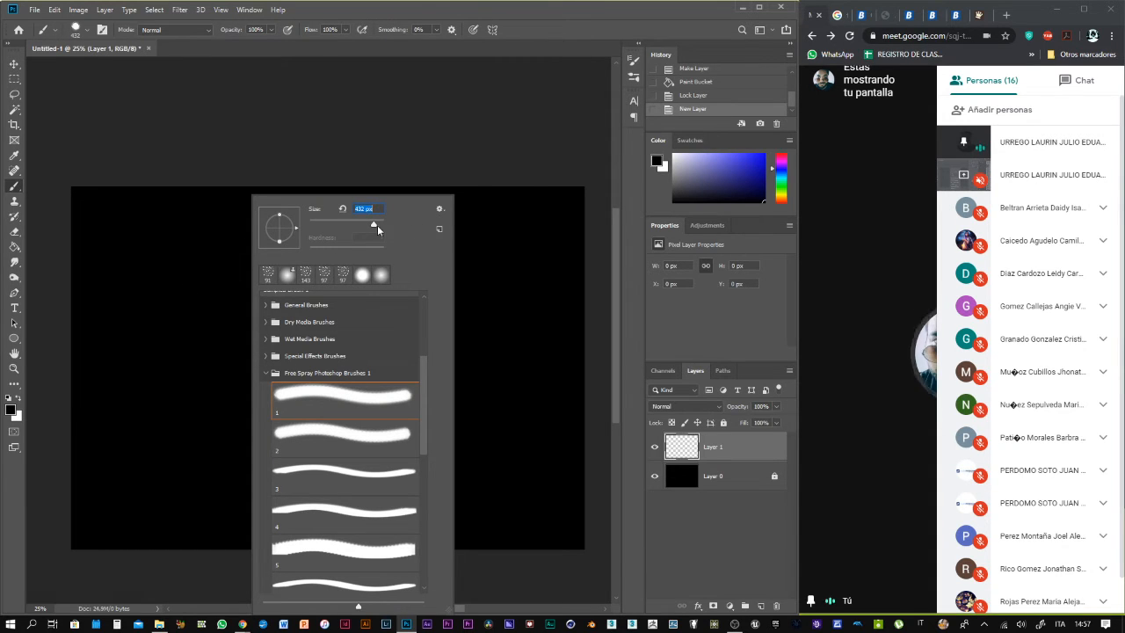
{"action": "left_click_drag", "start_coordinate": [376, 227], "coordinate": [383, 227]}
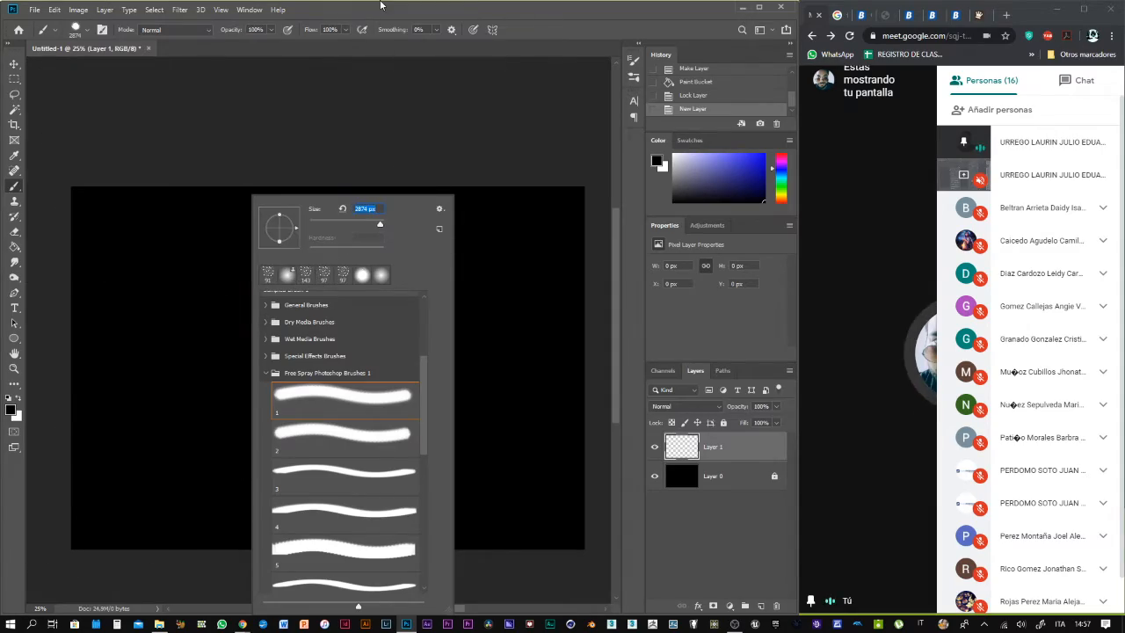
{"action": "left_click", "coordinate": [376, 40]}
{"action": "right_click", "coordinate": [355, 372]}
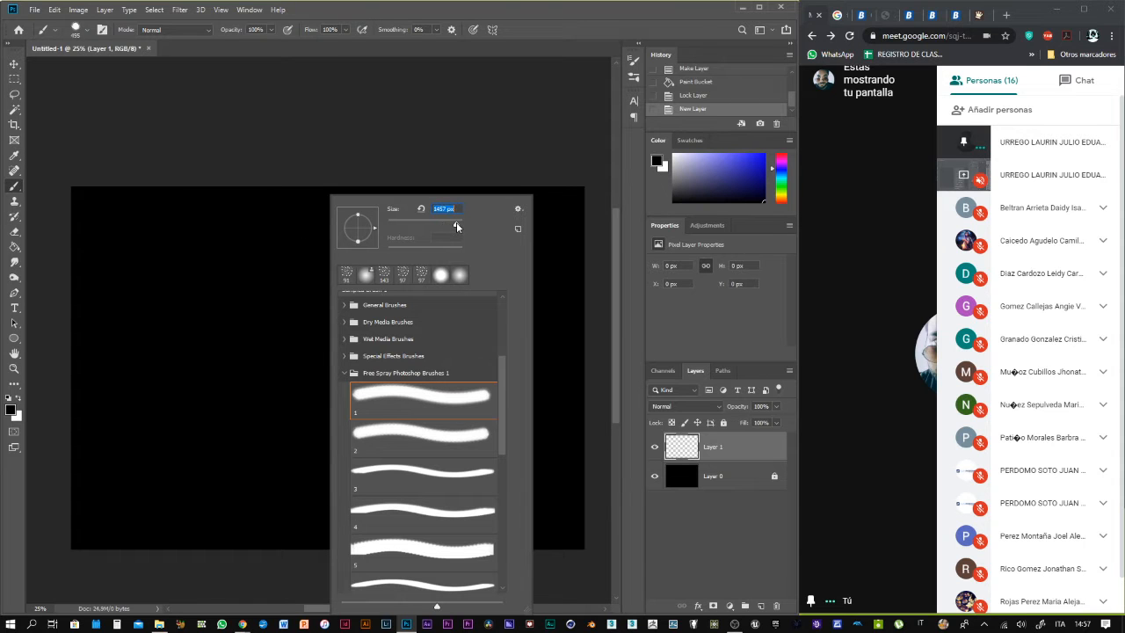
{"action": "left_click", "coordinate": [408, 23]}
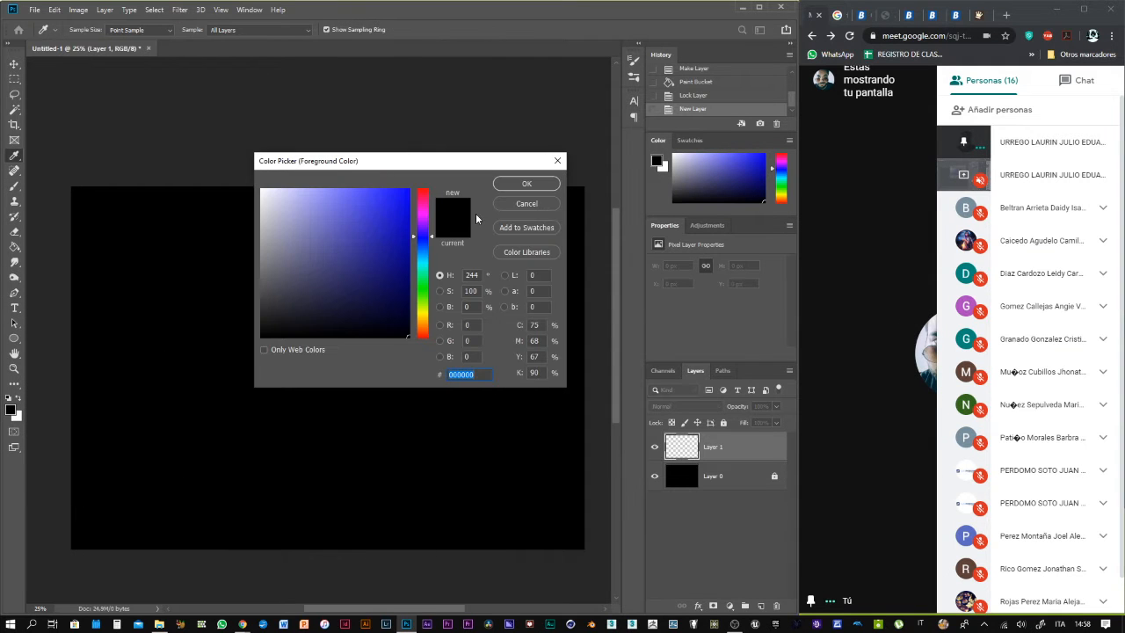
Set the foreground colour to light purple a666e2
{"action": "left_click", "coordinate": [424, 227]}
{"action": "left_click", "coordinate": [366, 237]}
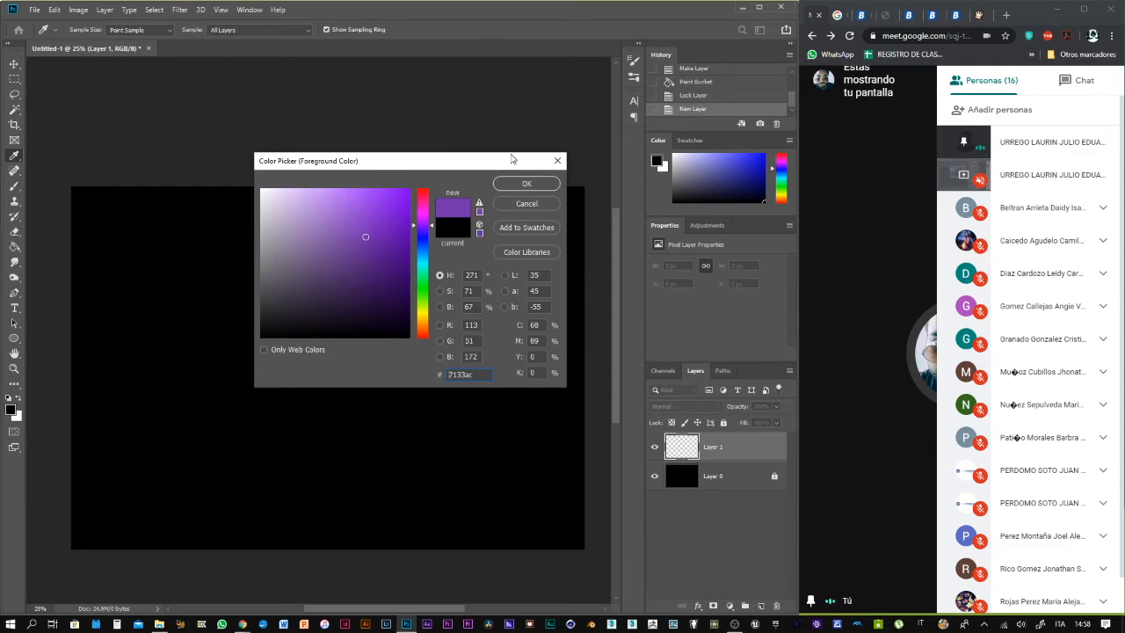
{"action": "left_click", "coordinate": [524, 182]}
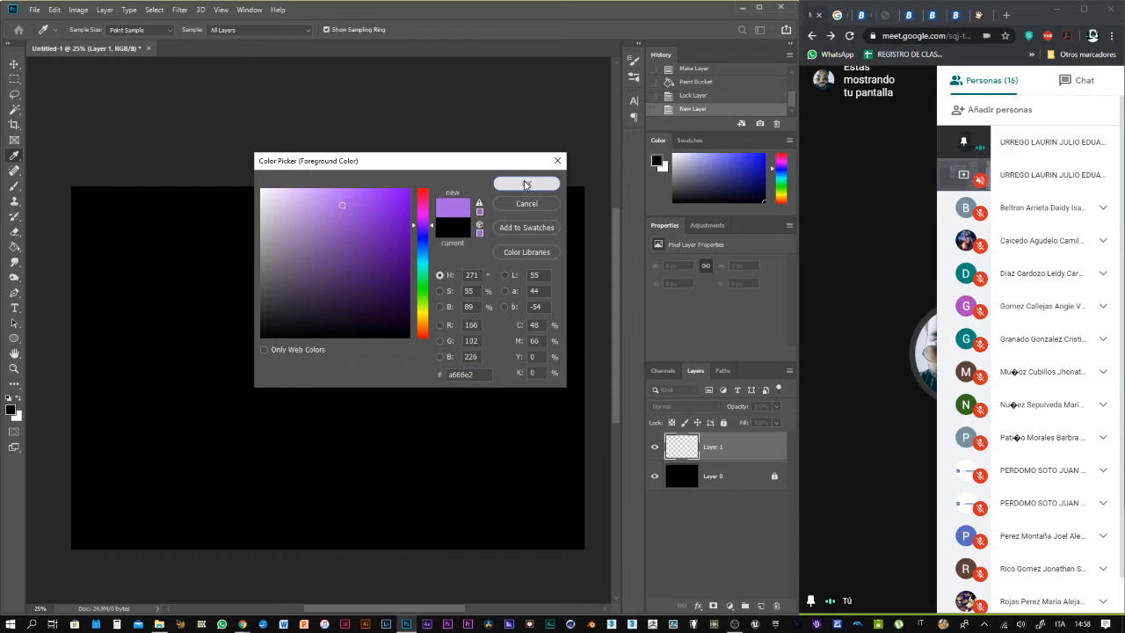
Spray a purple dab about 4.9 in wide and a canvas-filling stroke on Layer 1, and undo both
{"action": "key", "text": "b"}
{"action": "left_click", "coordinate": [317, 346]}
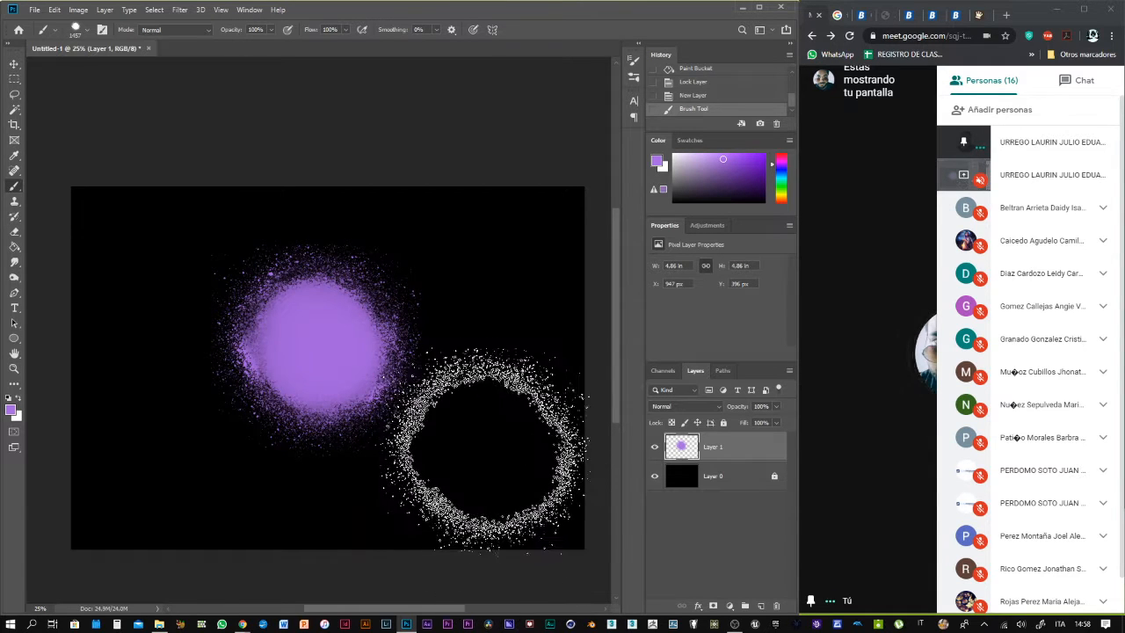
{"action": "mouse_move", "coordinate": [492, 445]}
{"action": "left_mouse_down"}
{"action": "mouse_move", "coordinate": [462, 400]}
{"action": "mouse_move", "coordinate": [382, 404]}
{"action": "mouse_move", "coordinate": [273, 374]}
{"action": "mouse_move", "coordinate": [233, 321]}
{"action": "mouse_move", "coordinate": [290, 281]}
{"action": "mouse_move", "coordinate": [440, 338]}
{"action": "mouse_move", "coordinate": [475, 285]}
{"action": "mouse_move", "coordinate": [308, 255]}
{"action": "mouse_move", "coordinate": [167, 272]}
{"action": "mouse_move", "coordinate": [110, 351]}
{"action": "mouse_move", "coordinate": [172, 470]}
{"action": "mouse_move", "coordinate": [263, 457]}
{"action": "mouse_move", "coordinate": [444, 466]}
{"action": "mouse_move", "coordinate": [402, 455]}
{"action": "left_mouse_up"}
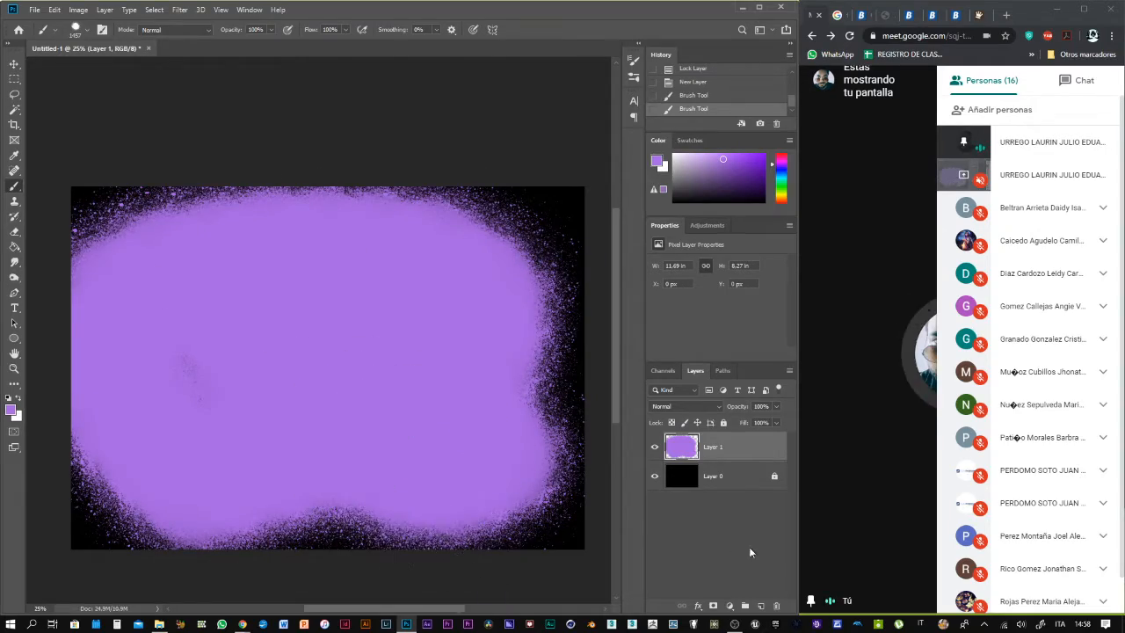
{"action": "key", "text": "ctrl+z"}
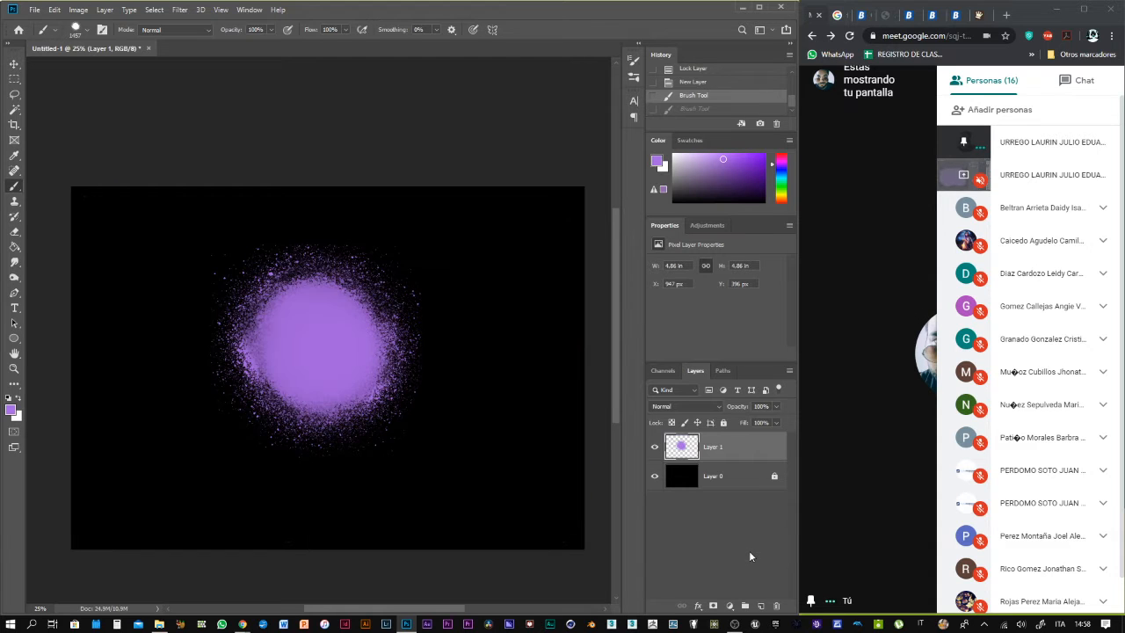
{"action": "key", "text": "ctrl+z"}
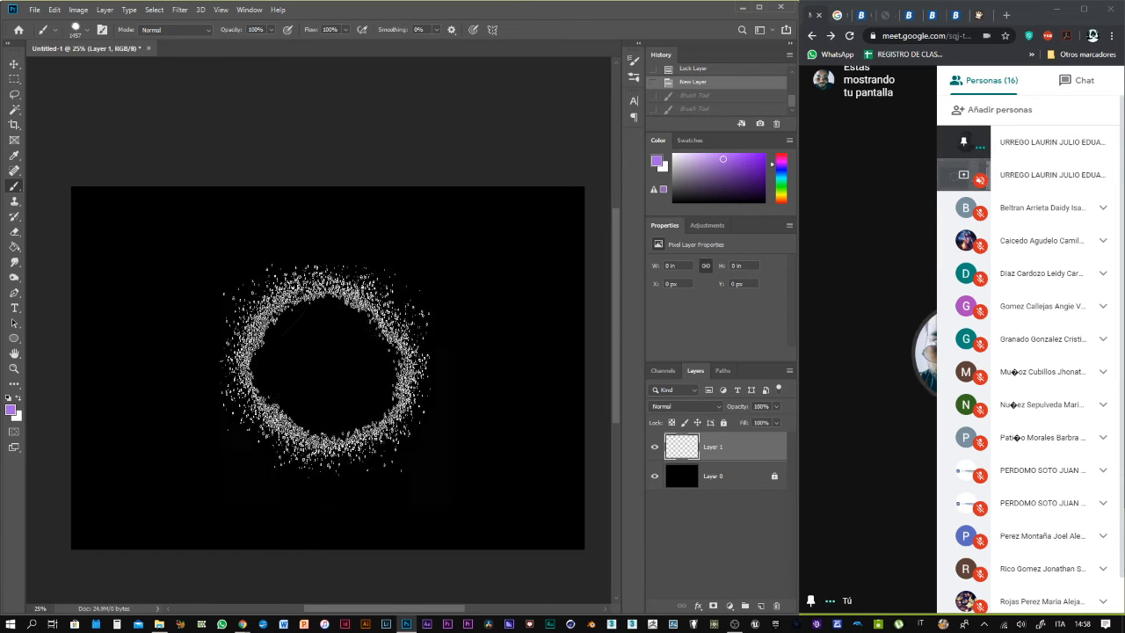
Reduce brush 1 to 190 px and paint a wavy stroke with a loop, about 5.9 in wide overall, on Layer 1
{"action": "right_click", "coordinate": [327, 362]}
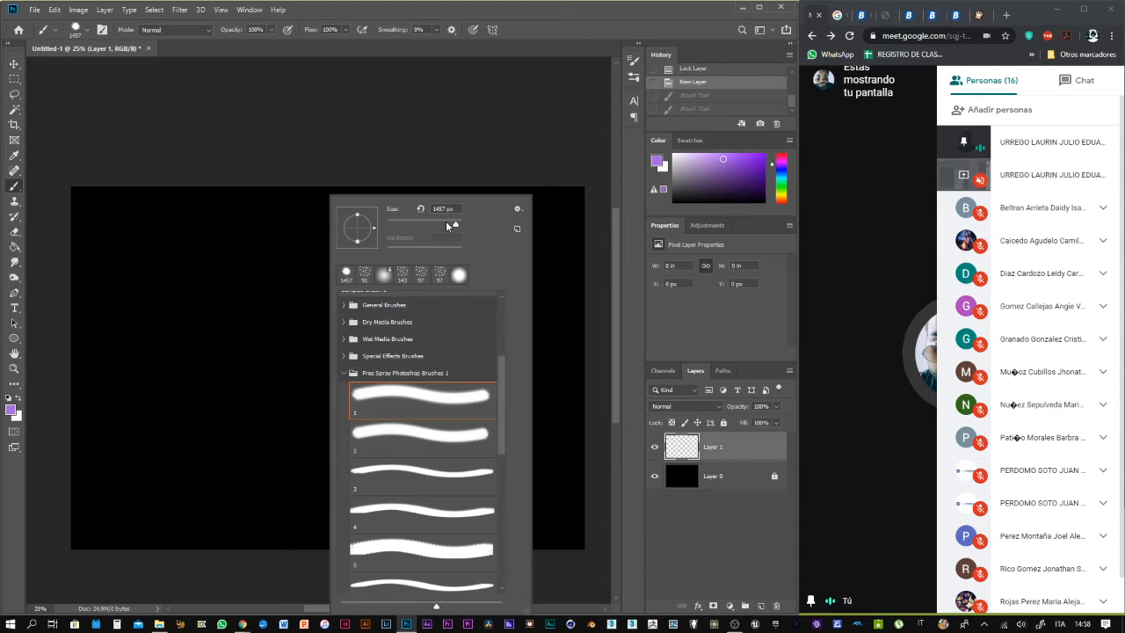
{"action": "left_click", "coordinate": [493, 24]}
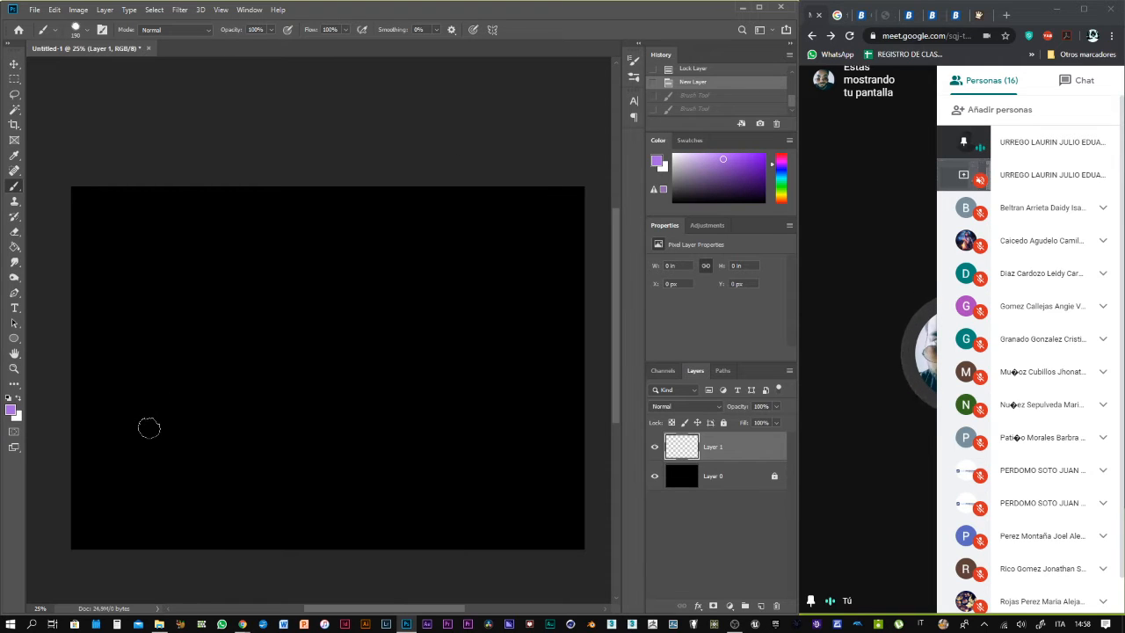
{"action": "mouse_move", "coordinate": [148, 429]}
{"action": "left_mouse_down"}
{"action": "mouse_move", "coordinate": [151, 411]}
{"action": "mouse_move", "coordinate": [198, 382]}
{"action": "mouse_move", "coordinate": [239, 409]}
{"action": "mouse_move", "coordinate": [319, 399]}
{"action": "left_mouse_up"}
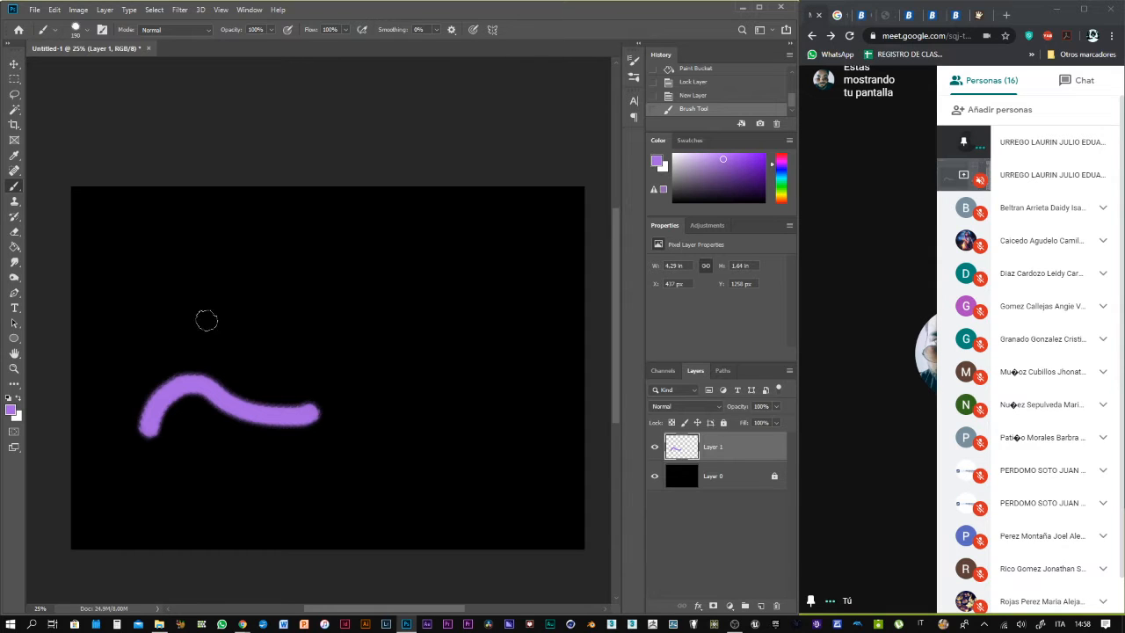
{"action": "mouse_move", "coordinate": [312, 411]}
{"action": "left_mouse_down"}
{"action": "mouse_move", "coordinate": [370, 374]}
{"action": "mouse_move", "coordinate": [378, 345]}
{"action": "mouse_move", "coordinate": [357, 328]}
{"action": "mouse_move", "coordinate": [330, 335]}
{"action": "mouse_move", "coordinate": [323, 357]}
{"action": "mouse_move", "coordinate": [326, 431]}
{"action": "mouse_move", "coordinate": [269, 454]}
{"action": "left_mouse_up"}
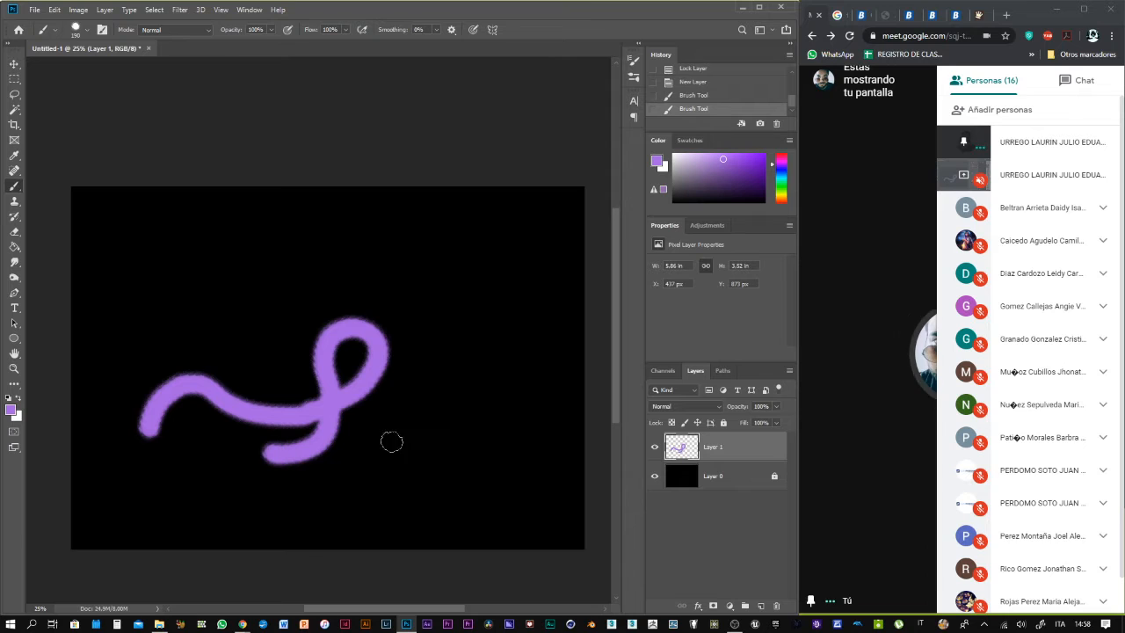
Add four separate dots beside the loop and a long curved stroke above it on Layer 1
{"action": "left_click", "coordinate": [388, 441]}
{"action": "left_click", "coordinate": [417, 427]}
{"action": "left_click", "coordinate": [454, 400]}
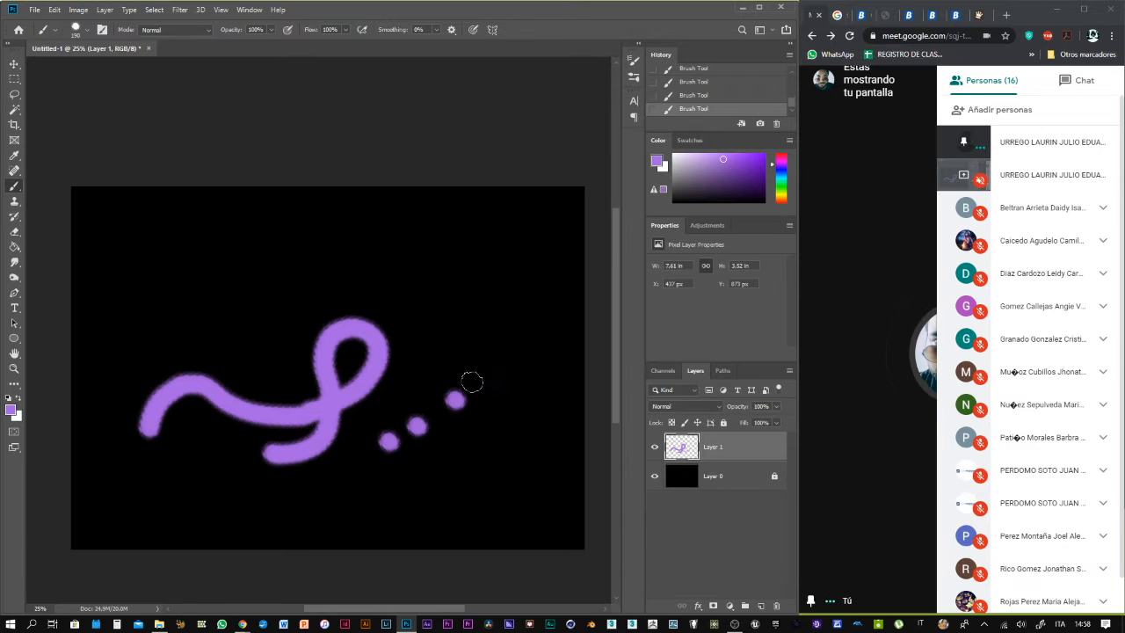
{"action": "left_click", "coordinate": [474, 365]}
{"action": "mouse_move", "coordinate": [474, 314]}
{"action": "left_mouse_down"}
{"action": "mouse_move", "coordinate": [447, 326]}
{"action": "mouse_move", "coordinate": [442, 351]}
{"action": "mouse_move", "coordinate": [424, 352]}
{"action": "mouse_move", "coordinate": [436, 311]}
{"action": "mouse_move", "coordinate": [379, 264]}
{"action": "mouse_move", "coordinate": [297, 264]}
{"action": "mouse_move", "coordinate": [230, 312]}
{"action": "left_mouse_up"}
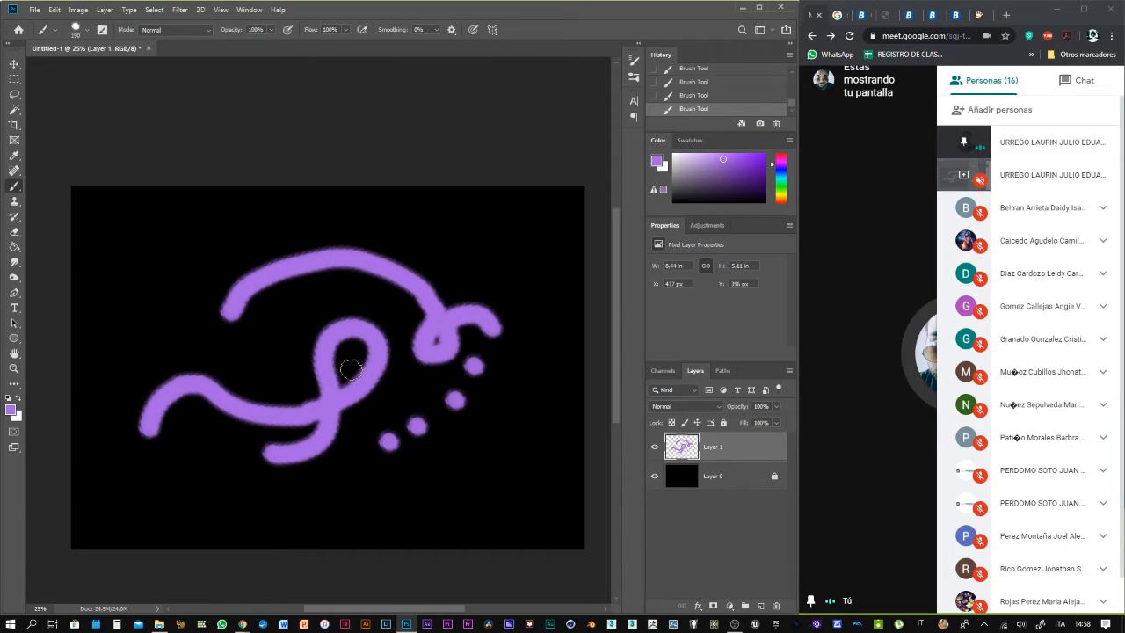
Undo all the purple dots and strokes so that Layer 1 is empty
{"action": "key", "text": "ctrl+z"}
{"action": "key", "text": "ctrl+z"}
{"action": "key", "text": "ctrl+z"}
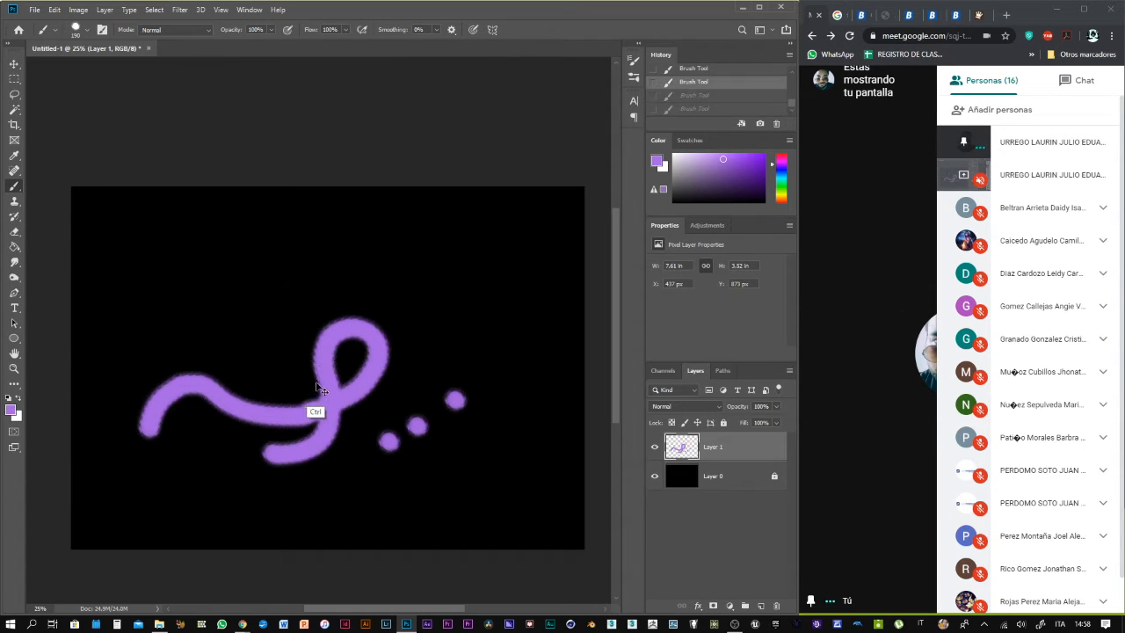
{"action": "key", "text": "ctrl+z"}
{"action": "key", "text": "ctrl+z"}
{"action": "key", "text": "ctrl+z"}
{"action": "key", "text": "ctrl+z"}
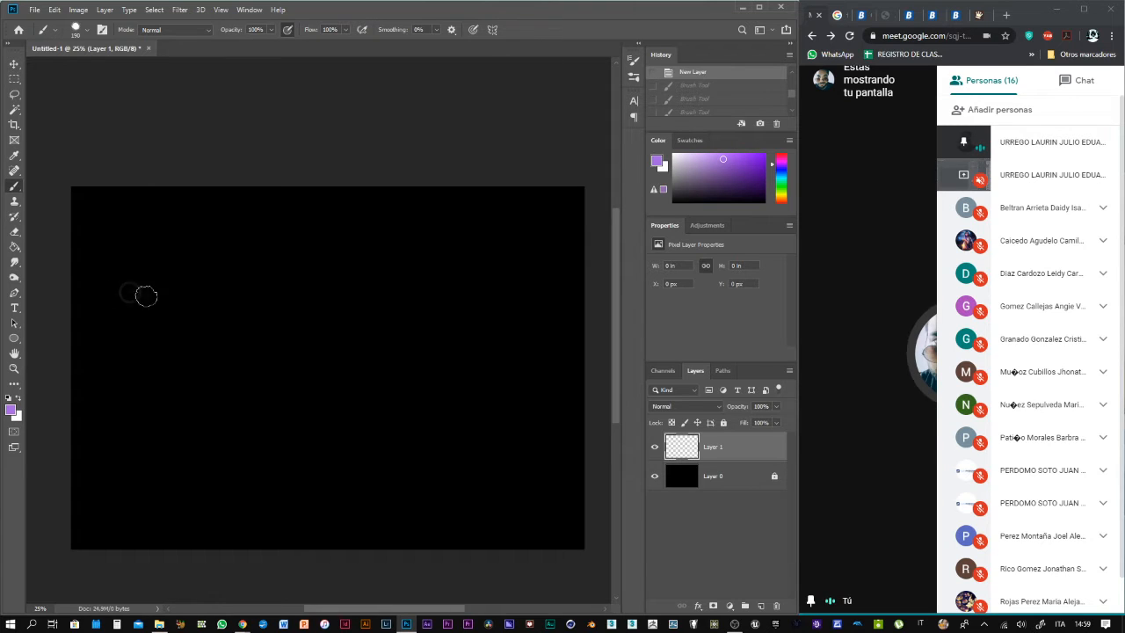
Paint looping strokes about 6.7 in wide with pressure-controlled opacity on Layer 1, and undo them
{"action": "mouse_move", "coordinate": [191, 301]}
{"action": "left_mouse_down"}
{"action": "mouse_move", "coordinate": [266, 275]}
{"action": "mouse_move", "coordinate": [325, 300]}
{"action": "mouse_move", "coordinate": [364, 300]}
{"action": "mouse_move", "coordinate": [395, 289]}
{"action": "mouse_move", "coordinate": [399, 273]}
{"action": "mouse_move", "coordinate": [368, 258]}
{"action": "mouse_move", "coordinate": [337, 262]}
{"action": "mouse_move", "coordinate": [205, 329]}
{"action": "mouse_move", "coordinate": [179, 349]}
{"action": "mouse_move", "coordinate": [177, 369]}
{"action": "mouse_move", "coordinate": [218, 376]}
{"action": "mouse_move", "coordinate": [253, 356]}
{"action": "mouse_move", "coordinate": [185, 322]}
{"action": "mouse_move", "coordinate": [177, 294]}
{"action": "mouse_move", "coordinate": [284, 256]}
{"action": "mouse_move", "coordinate": [287, 301]}
{"action": "mouse_move", "coordinate": [316, 346]}
{"action": "mouse_move", "coordinate": [353, 359]}
{"action": "mouse_move", "coordinate": [401, 339]}
{"action": "mouse_move", "coordinate": [386, 326]}
{"action": "mouse_move", "coordinate": [360, 331]}
{"action": "mouse_move", "coordinate": [257, 387]}
{"action": "left_mouse_up"}
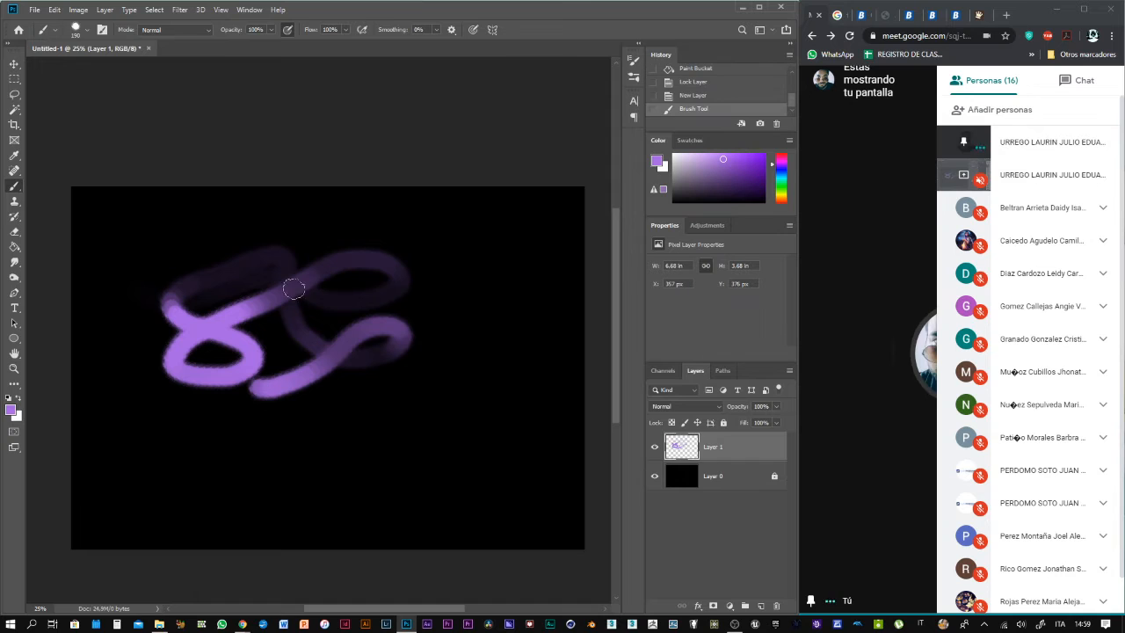
{"action": "left_click_drag", "start_coordinate": [304, 287], "coordinate": [255, 323]}
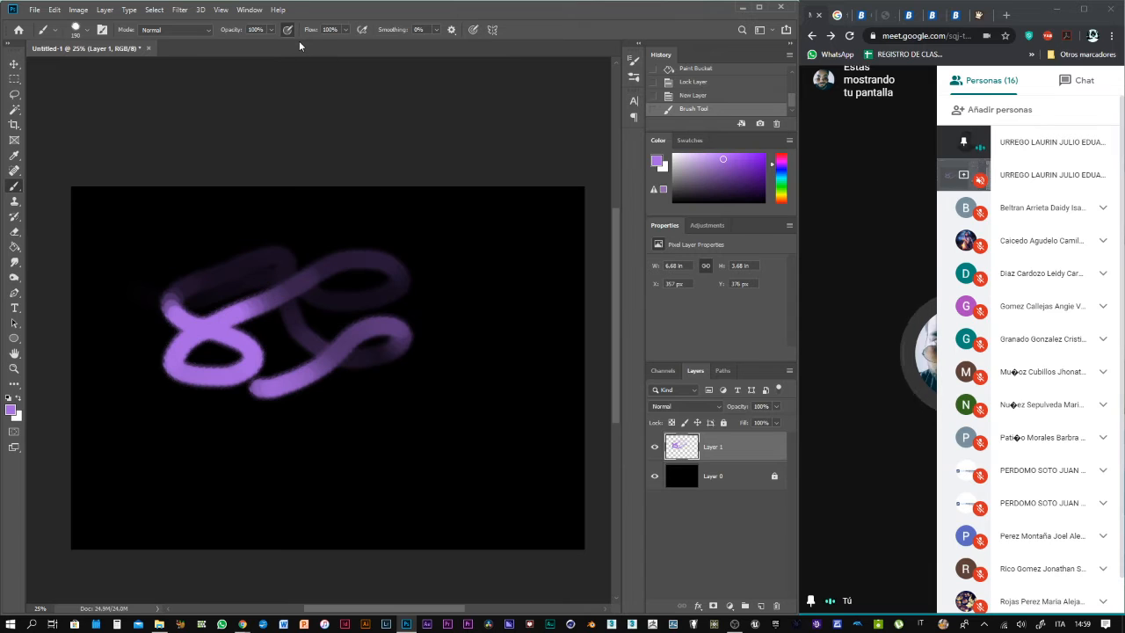
{"action": "key", "text": "ctrl+z"}
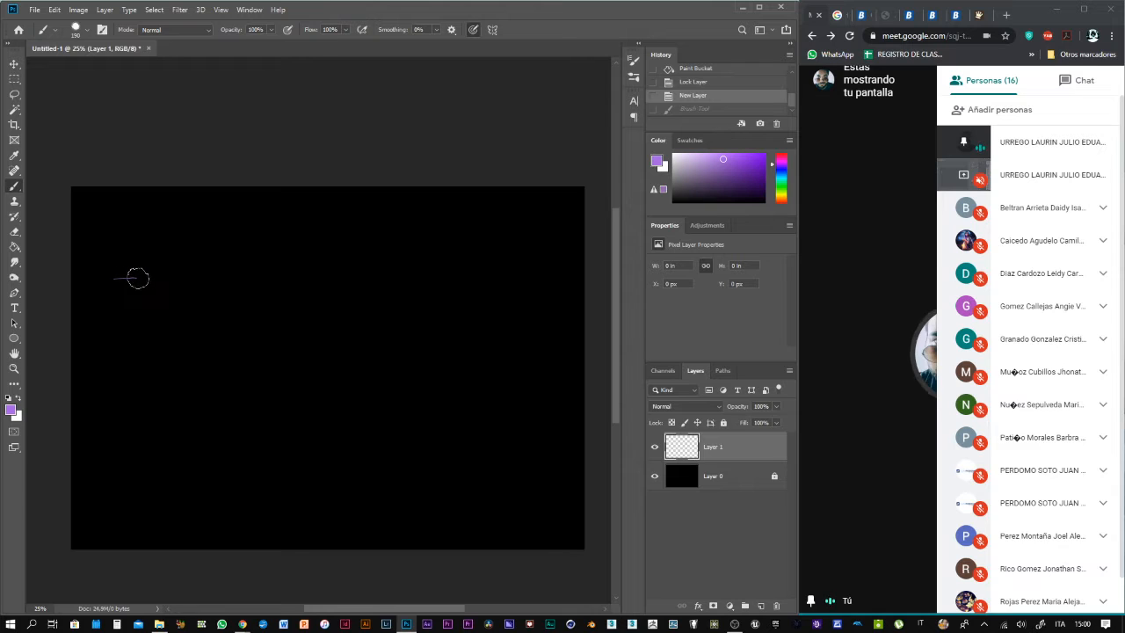
Paint thin-to-thick curves, short marks and dabs with pressure-controlled size on Layer 1, and undo them all
{"action": "left_click_drag", "start_coordinate": [151, 279], "coordinate": [165, 281]}
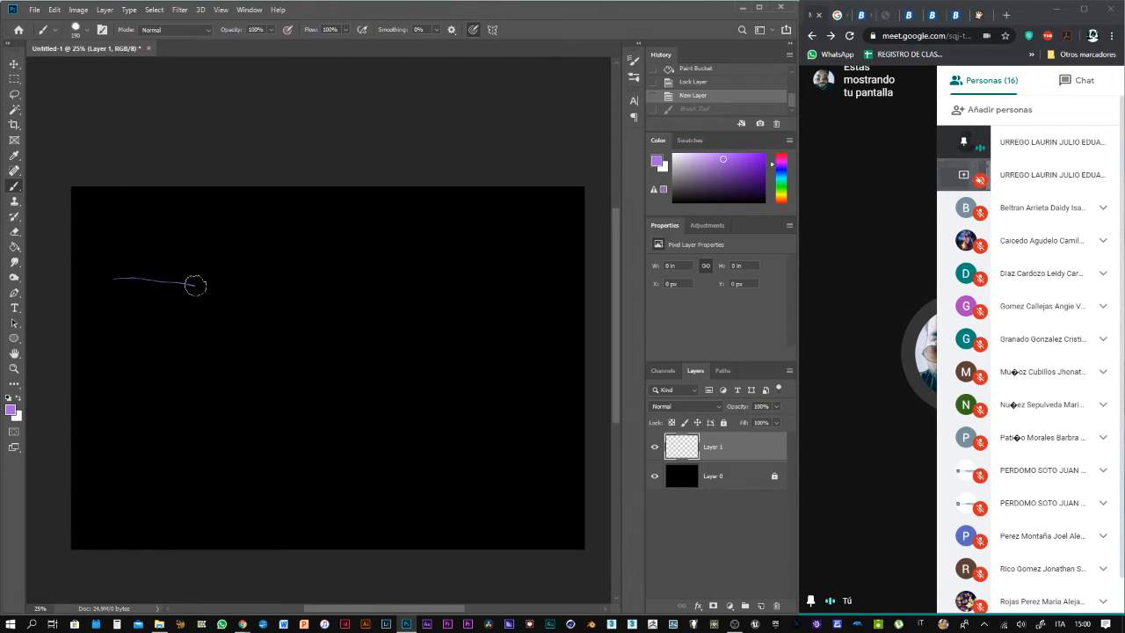
{"action": "mouse_move", "coordinate": [212, 290]}
{"action": "left_mouse_down"}
{"action": "mouse_move", "coordinate": [319, 316]}
{"action": "mouse_move", "coordinate": [389, 297]}
{"action": "mouse_move", "coordinate": [410, 271]}
{"action": "mouse_move", "coordinate": [390, 250]}
{"action": "mouse_move", "coordinate": [350, 252]}
{"action": "mouse_move", "coordinate": [310, 292]}
{"action": "mouse_move", "coordinate": [263, 285]}
{"action": "mouse_move", "coordinate": [220, 311]}
{"action": "mouse_move", "coordinate": [161, 320]}
{"action": "mouse_move", "coordinate": [165, 356]}
{"action": "mouse_move", "coordinate": [180, 362]}
{"action": "mouse_move", "coordinate": [183, 347]}
{"action": "mouse_move", "coordinate": [221, 361]}
{"action": "mouse_move", "coordinate": [177, 388]}
{"action": "mouse_move", "coordinate": [189, 415]}
{"action": "mouse_move", "coordinate": [284, 376]}
{"action": "left_mouse_up"}
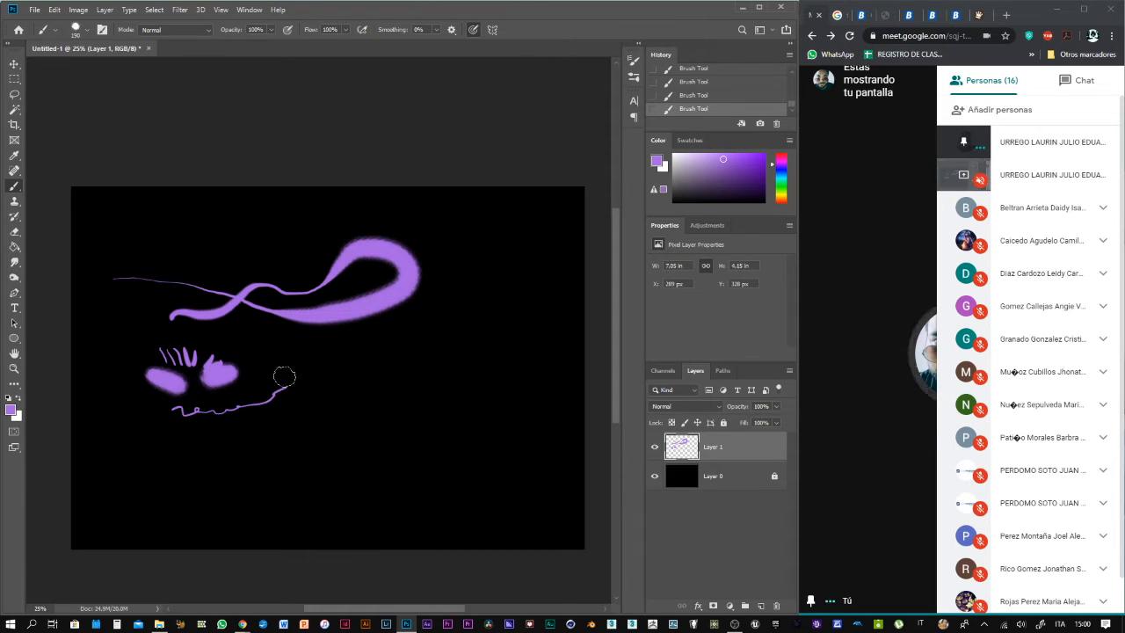
{"action": "key", "text": "ctrl+z"}
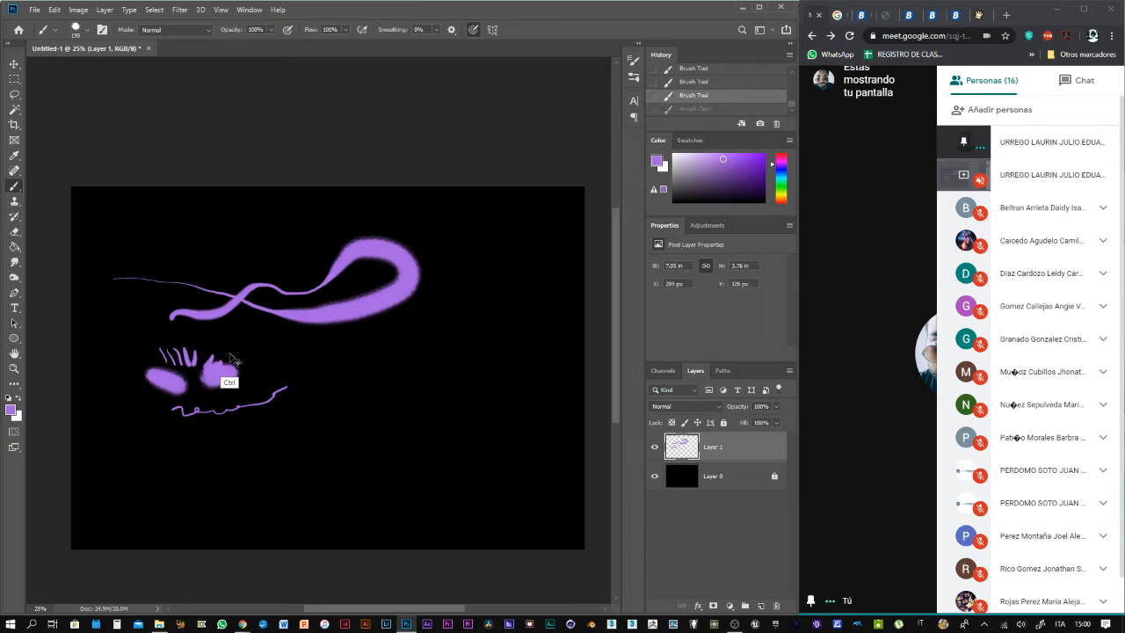
{"action": "key", "text": "ctrl+z"}
{"action": "key", "text": "ctrl+z"}
{"action": "key", "text": "ctrl+z"}
{"action": "key", "text": "ctrl+z"}
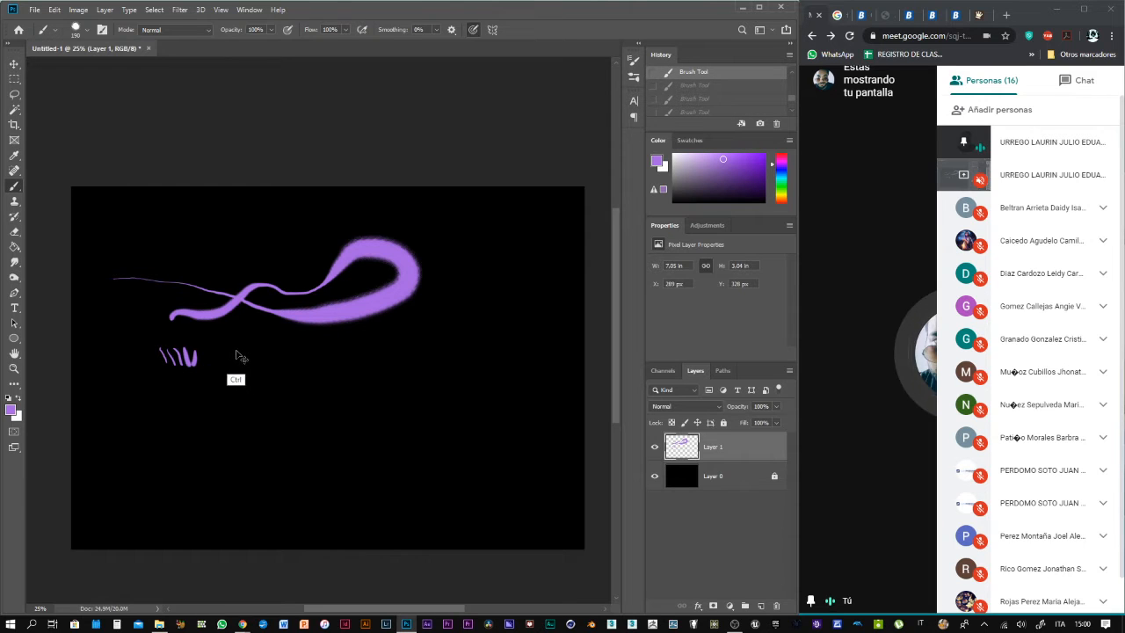
{"action": "key", "text": "ctrl+z"}
{"action": "key", "text": "ctrl+z"}
{"action": "key", "text": "ctrl+z"}
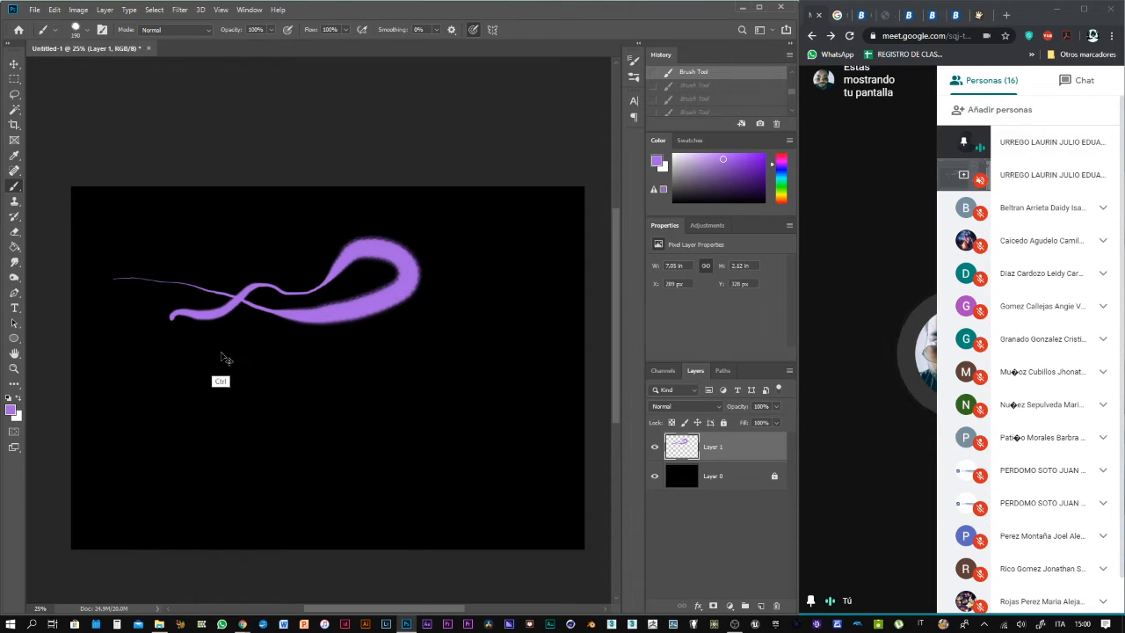
{"action": "key", "text": "ctrl+z"}
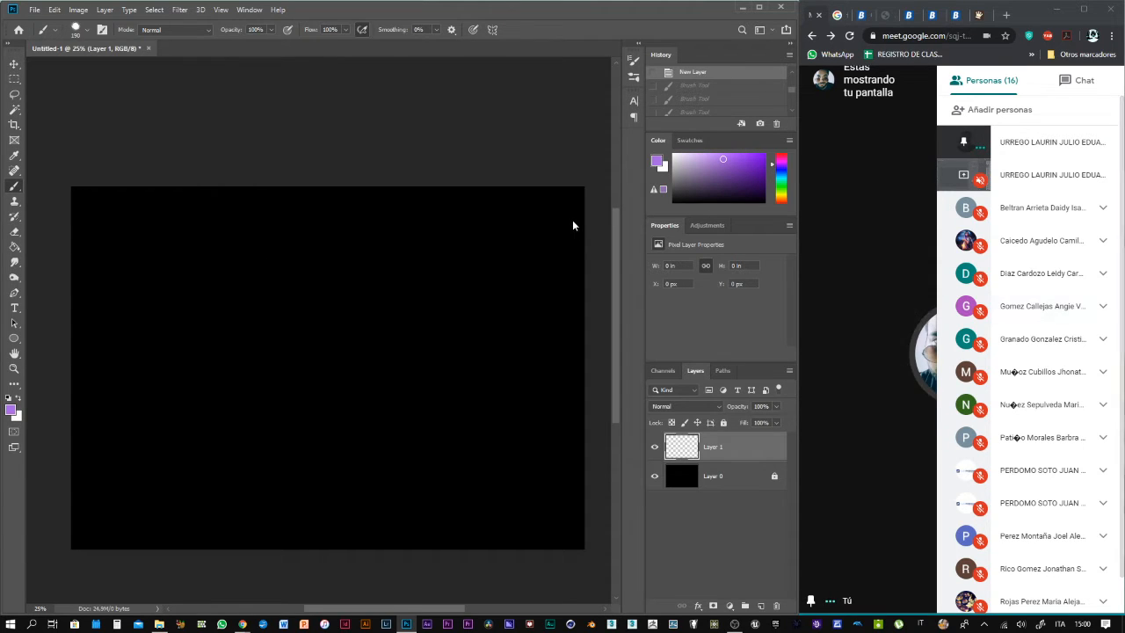
Check the Google Meet participant list and chat for student messages, and return to the Photoshop canvas
{"action": "scroll", "coordinate": [1028, 352], "scroll_direction": "down", "scroll_amount": 1}
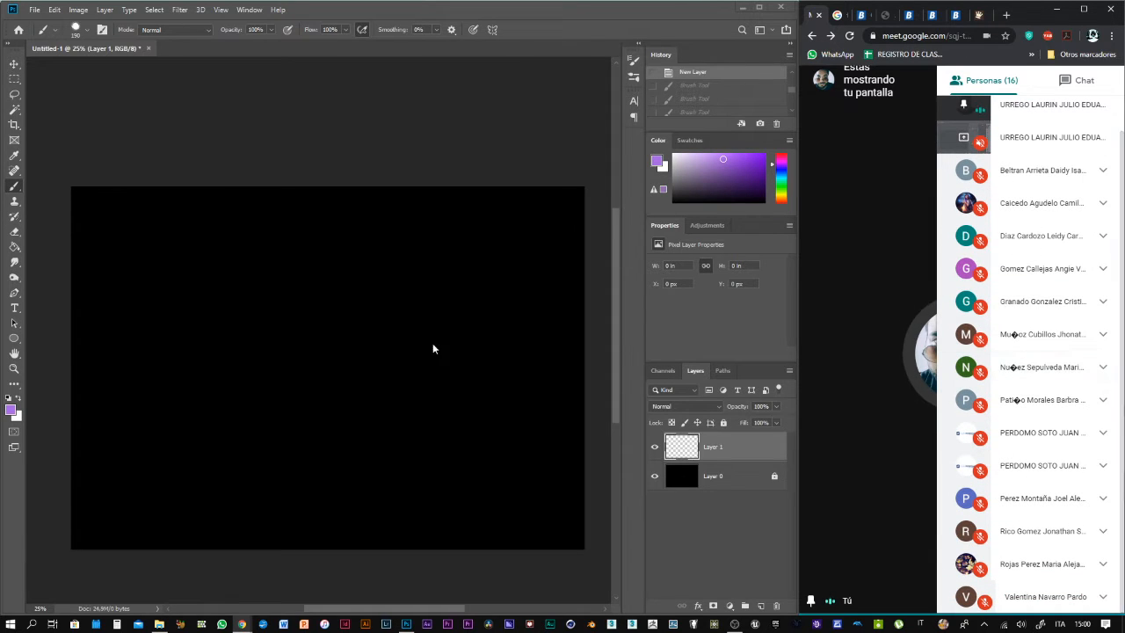
{"action": "left_click", "coordinate": [555, 30]}
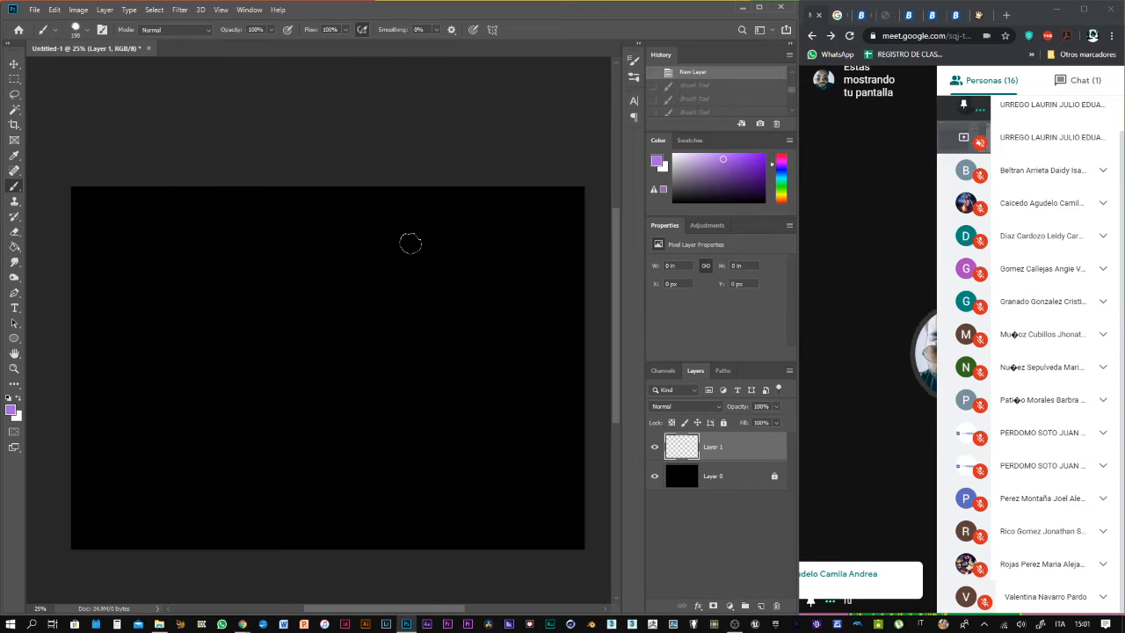
{"action": "left_click", "coordinate": [1081, 80]}
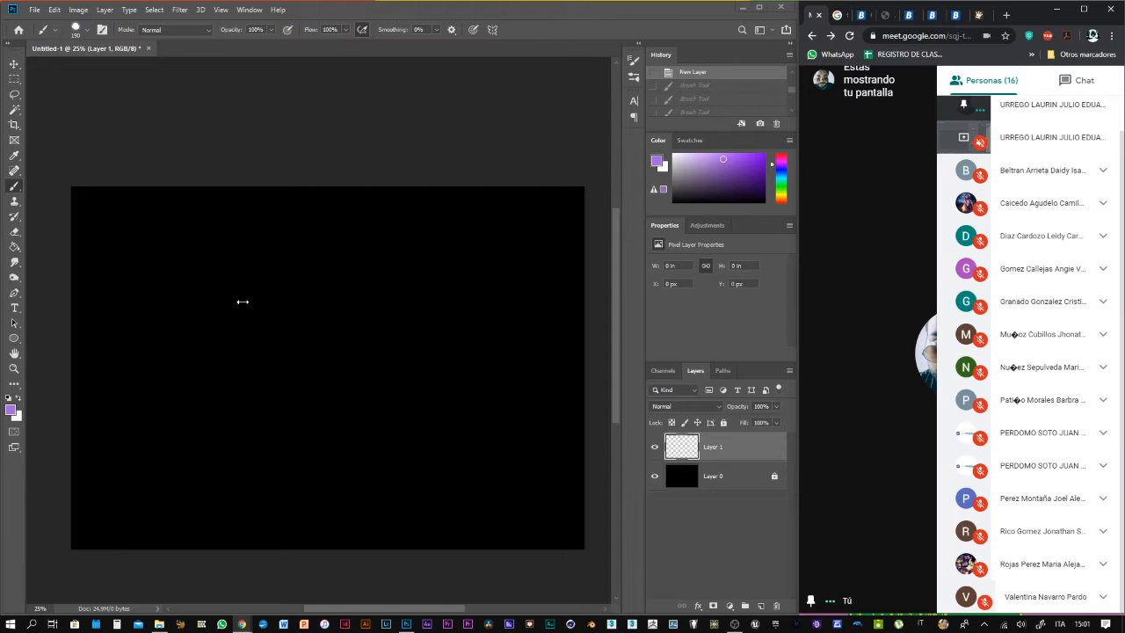
{"action": "left_click", "coordinate": [376, 37]}
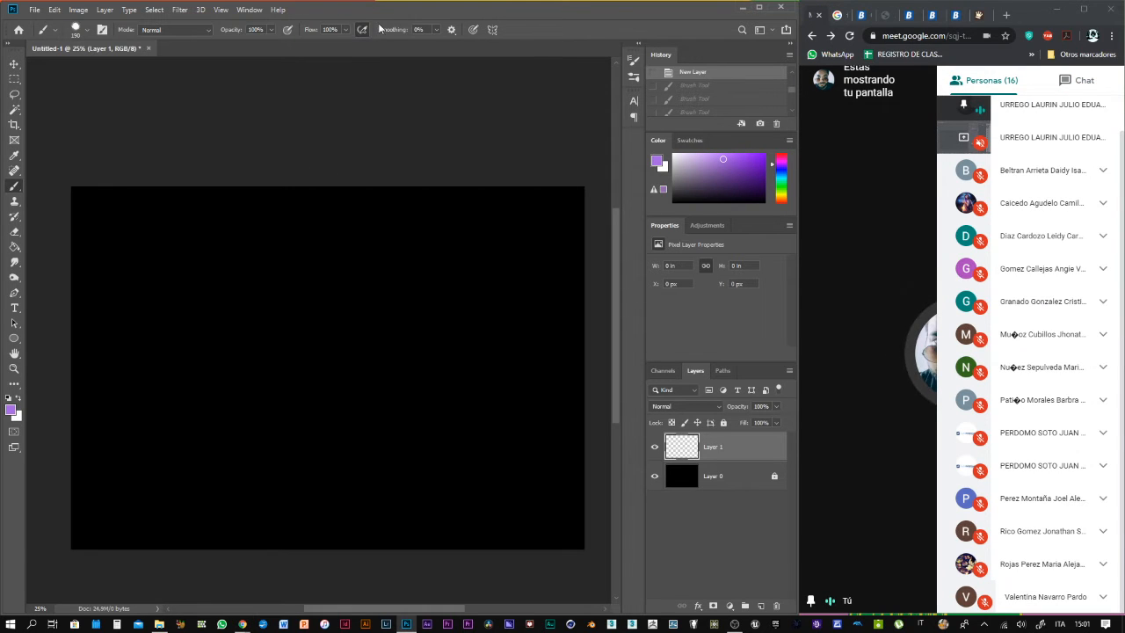
Paint a looping, zigzag purple stroke about 8.5 in wide with pressure-controlled flow on Layer 1, and add pressure-sensitive dabs below it
{"action": "left_click", "coordinate": [109, 300]}
{"action": "mouse_move", "coordinate": [128, 298]}
{"action": "left_mouse_down"}
{"action": "mouse_move", "coordinate": [191, 309]}
{"action": "mouse_move", "coordinate": [220, 297]}
{"action": "mouse_move", "coordinate": [432, 289]}
{"action": "left_mouse_up"}
{"action": "mouse_move", "coordinate": [445, 258]}
{"action": "left_mouse_down"}
{"action": "mouse_move", "coordinate": [392, 267]}
{"action": "mouse_move", "coordinate": [320, 329]}
{"action": "left_mouse_up"}
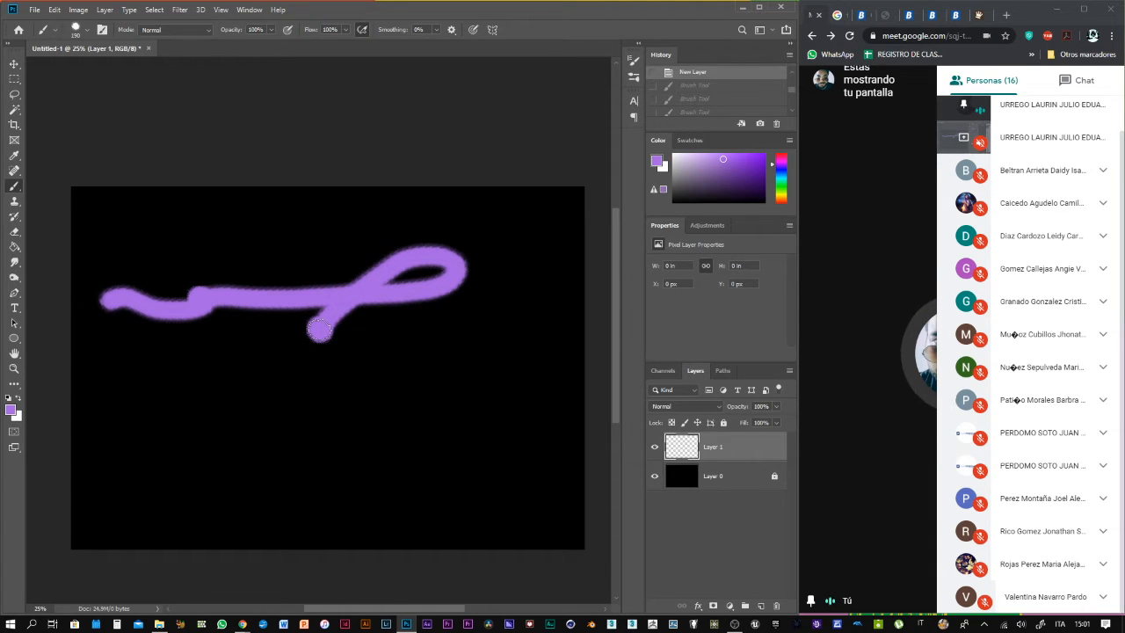
{"action": "mouse_move", "coordinate": [318, 330]}
{"action": "left_mouse_down"}
{"action": "mouse_move", "coordinate": [192, 376]}
{"action": "mouse_move", "coordinate": [198, 390]}
{"action": "mouse_move", "coordinate": [255, 408]}
{"action": "left_mouse_up"}
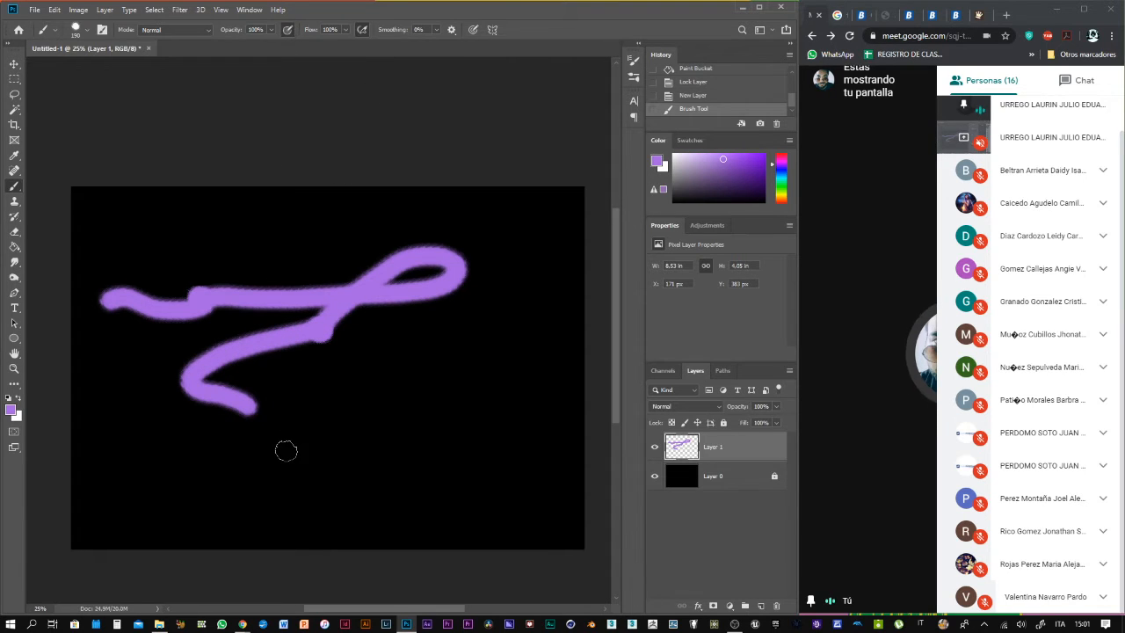
{"action": "left_click_drag", "start_coordinate": [272, 450], "coordinate": [307, 445]}
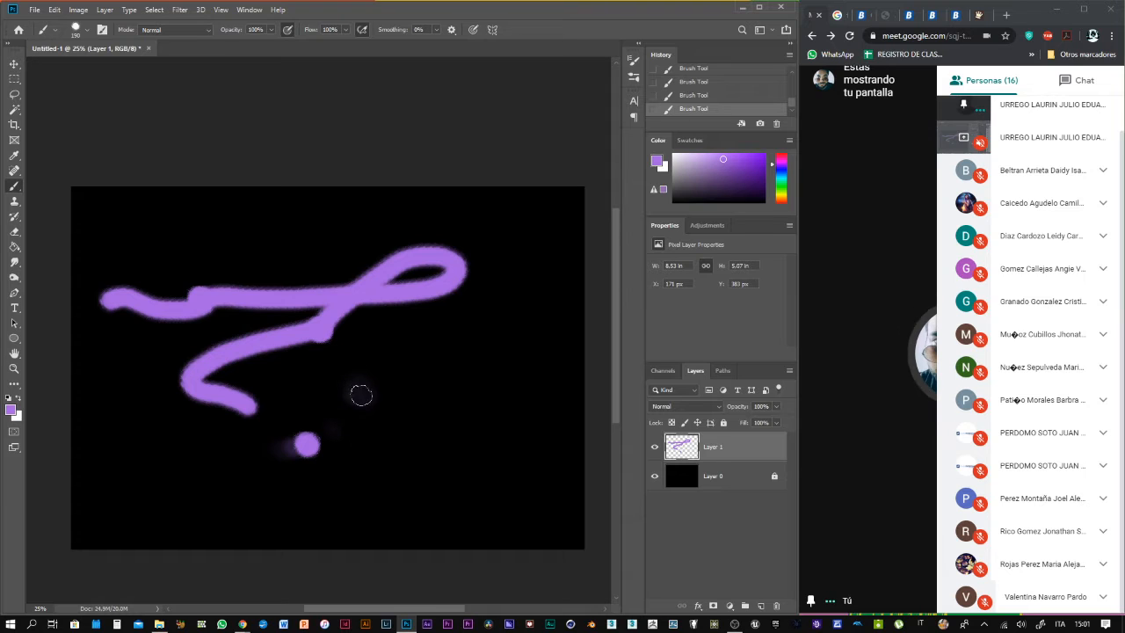
Paint purple dabs and a curved stroke with pressure-controlled size beside the existing marks, and undo all strokes on Layer 1
{"action": "mouse_move", "coordinate": [355, 396]}
{"action": "left_mouse_down"}
{"action": "mouse_move", "coordinate": [346, 390]}
{"action": "mouse_move", "coordinate": [361, 380]}
{"action": "left_mouse_up"}
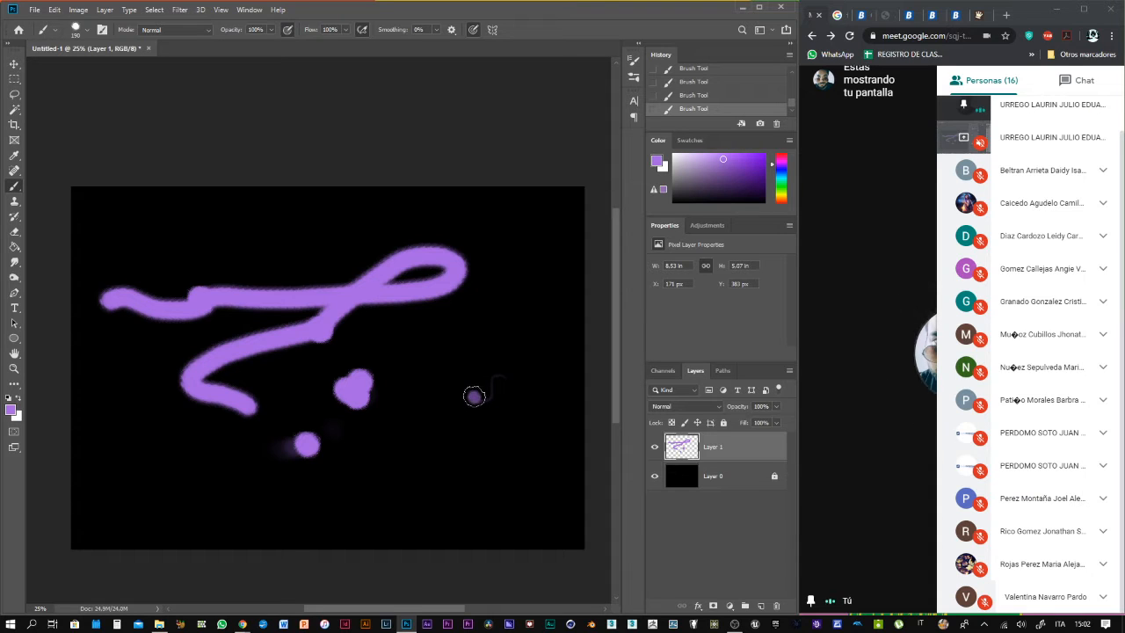
{"action": "mouse_move", "coordinate": [474, 397]}
{"action": "left_mouse_down"}
{"action": "mouse_move", "coordinate": [436, 354]}
{"action": "mouse_move", "coordinate": [386, 341]}
{"action": "mouse_move", "coordinate": [396, 413]}
{"action": "mouse_move", "coordinate": [414, 411]}
{"action": "left_mouse_up"}
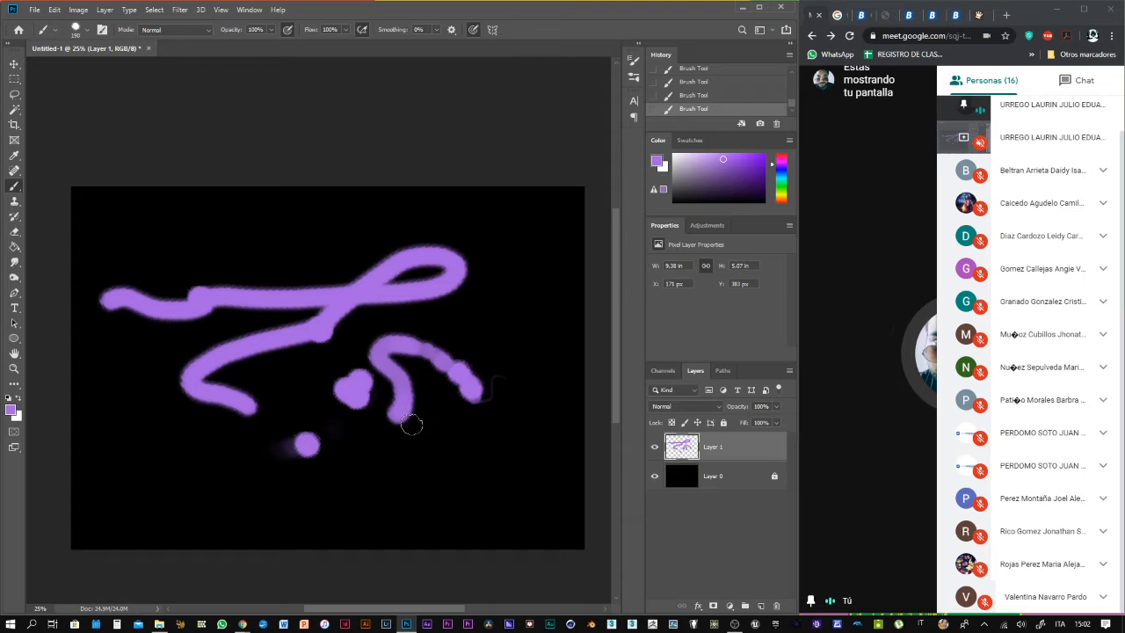
{"action": "key", "text": "ctrl+z"}
{"action": "key", "text": "ctrl+z"}
{"action": "key", "text": "ctrl+z"}
{"action": "key", "text": "ctrl+z"}
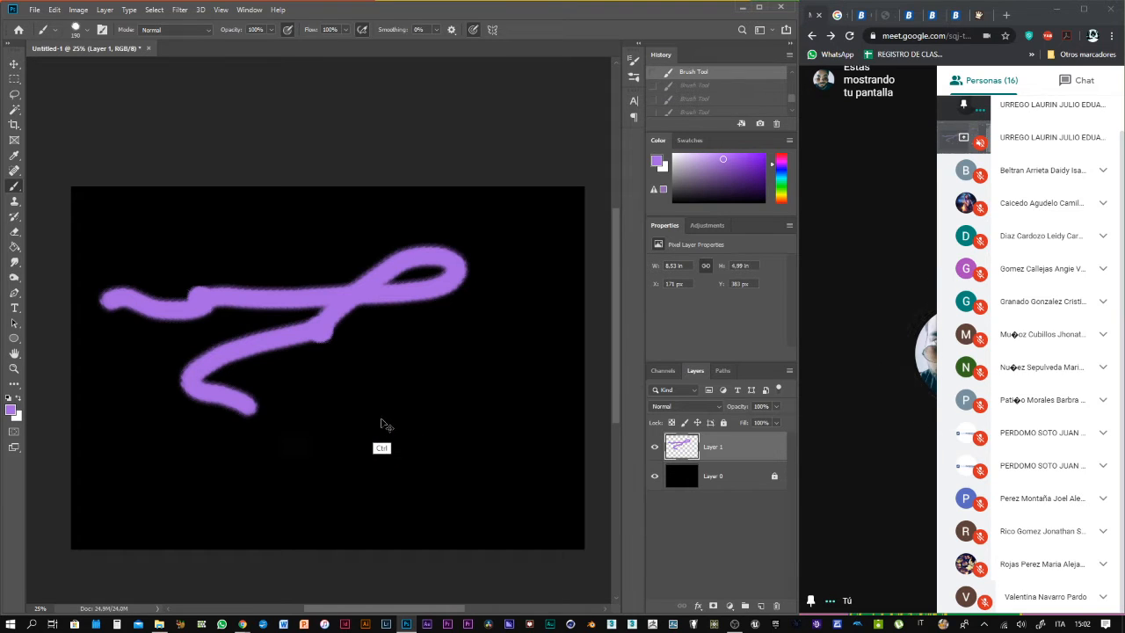
{"action": "key", "text": "ctrl+z"}
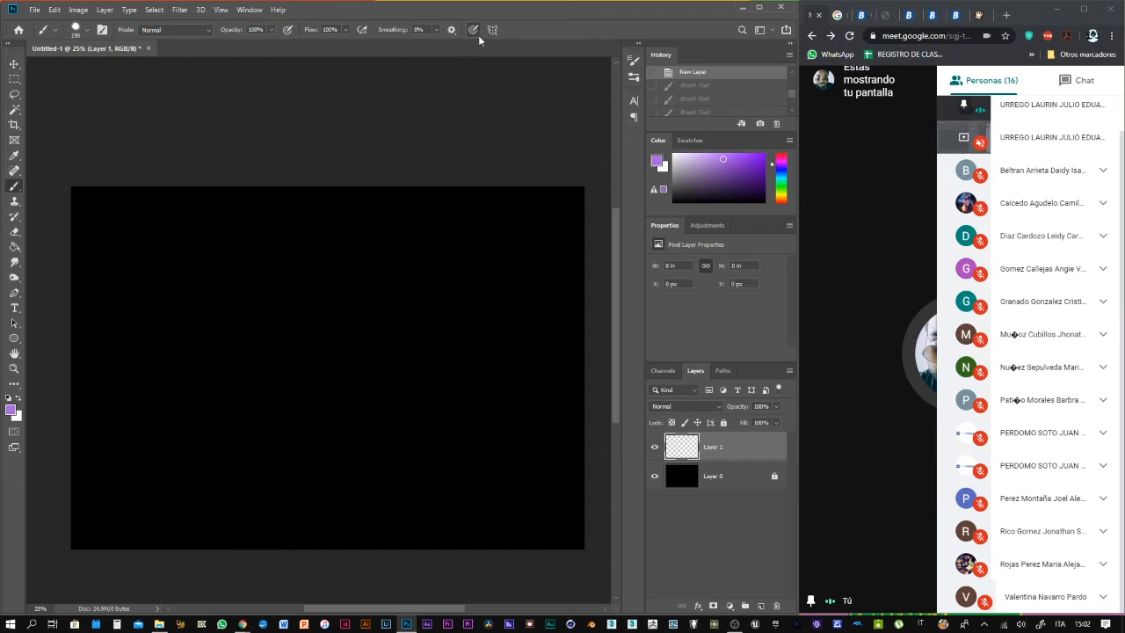
Open the Brush Settings, look through the brush tips, and enable Shape Dynamics for the spray brush
{"action": "left_click", "coordinate": [634, 61]}
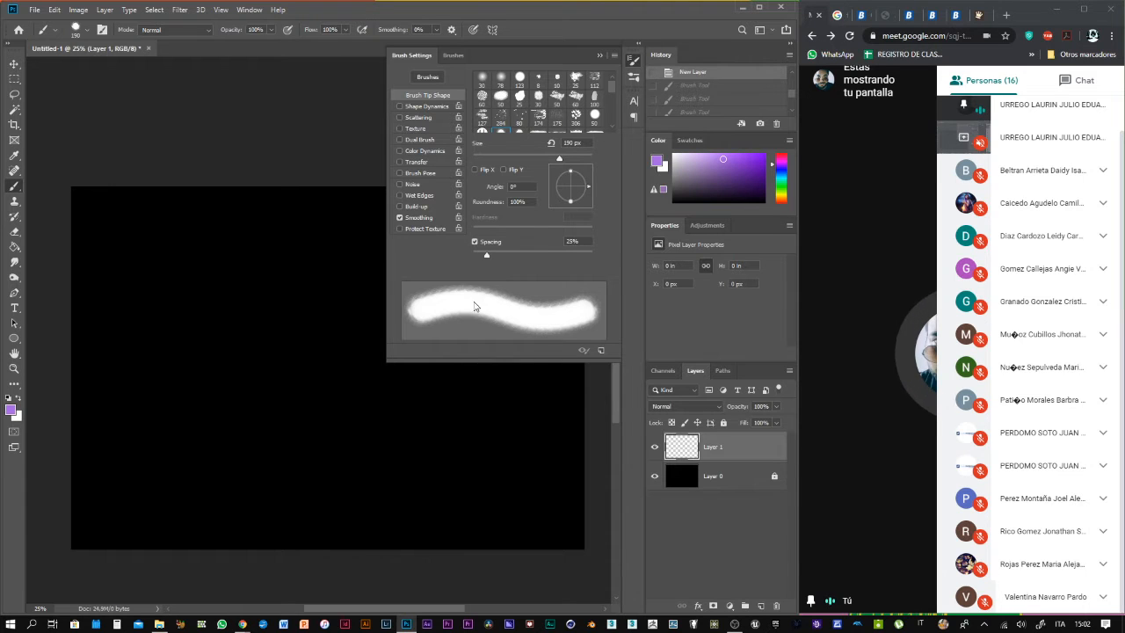
{"action": "left_click", "coordinate": [427, 106]}
{"action": "left_click", "coordinate": [432, 98]}
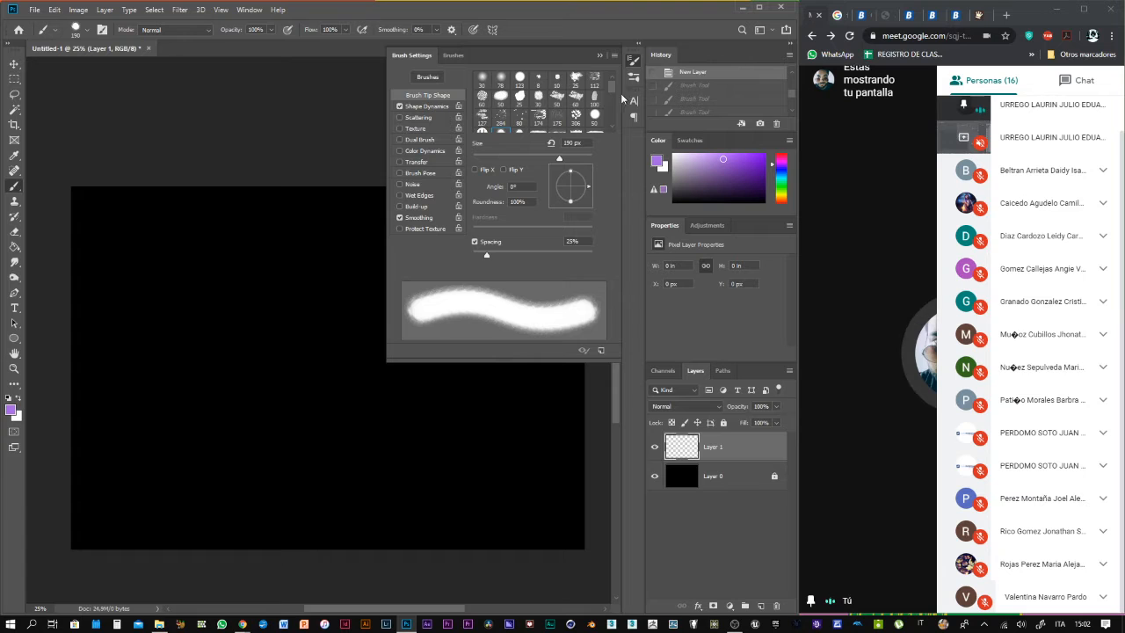
{"action": "scroll", "coordinate": [607, 95], "scroll_direction": "down", "scroll_amount": 3}
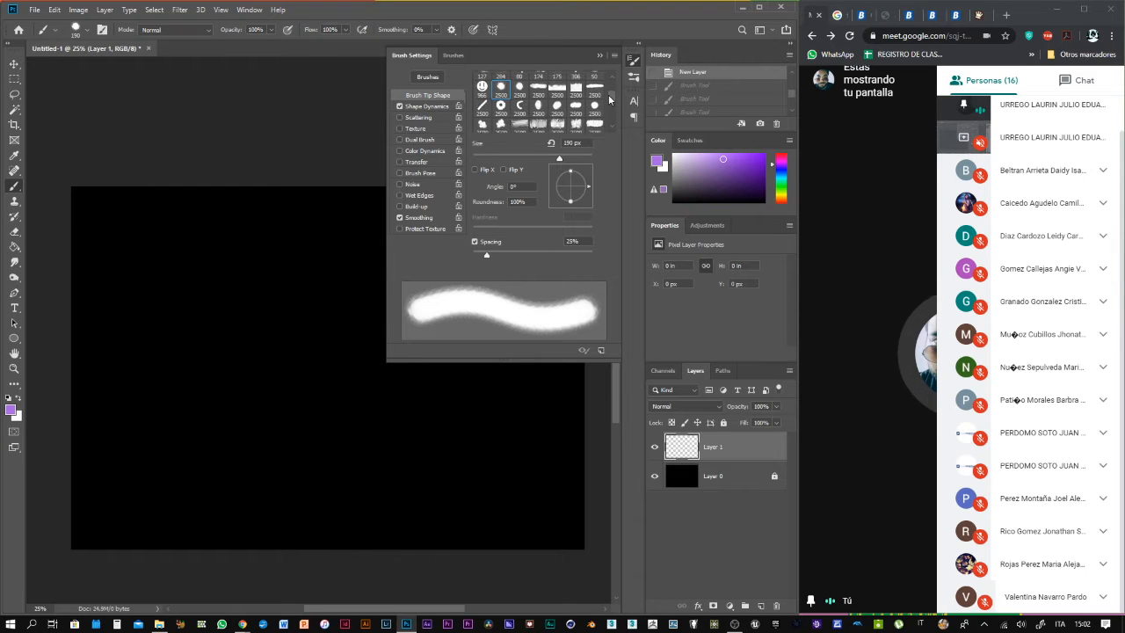
{"action": "scroll", "coordinate": [609, 95], "scroll_direction": "up", "scroll_amount": 4}
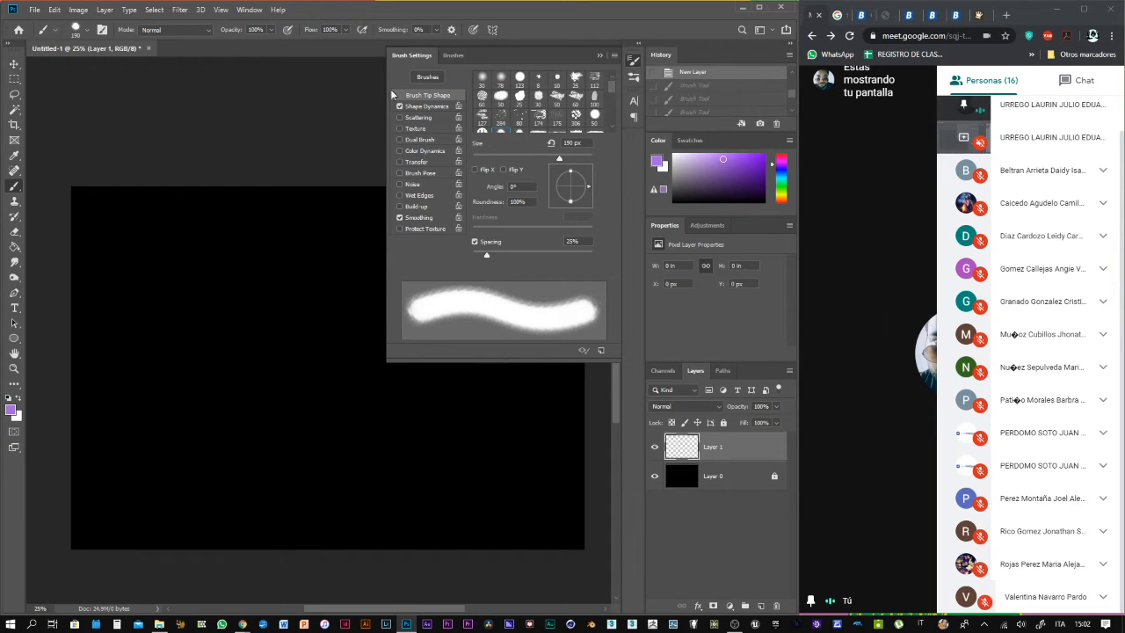
{"action": "left_click", "coordinate": [426, 106]}
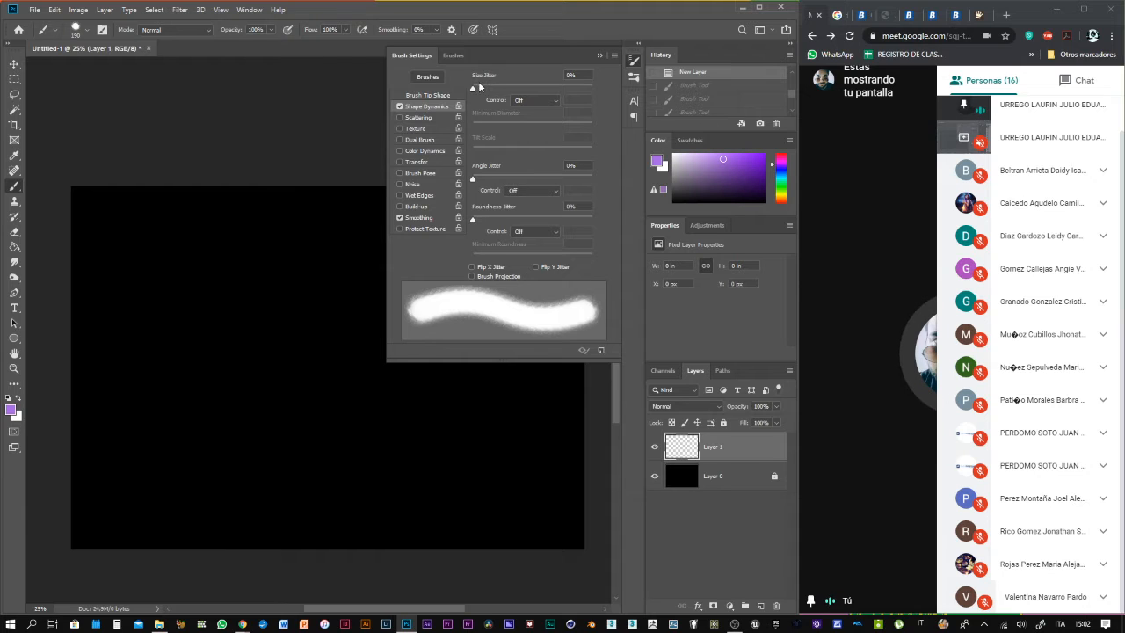
Set Size Jitter to 93%, Minimum Diameter to 47%, Angle Jitter to 75%, Roundness Jitter to 78% and Minimum Roundness to 21%
{"action": "mouse_move", "coordinate": [472, 90]}
{"action": "left_mouse_down"}
{"action": "mouse_move", "coordinate": [590, 94]}
{"action": "mouse_move", "coordinate": [577, 91]}
{"action": "left_mouse_up"}
{"action": "left_click", "coordinate": [556, 99]}
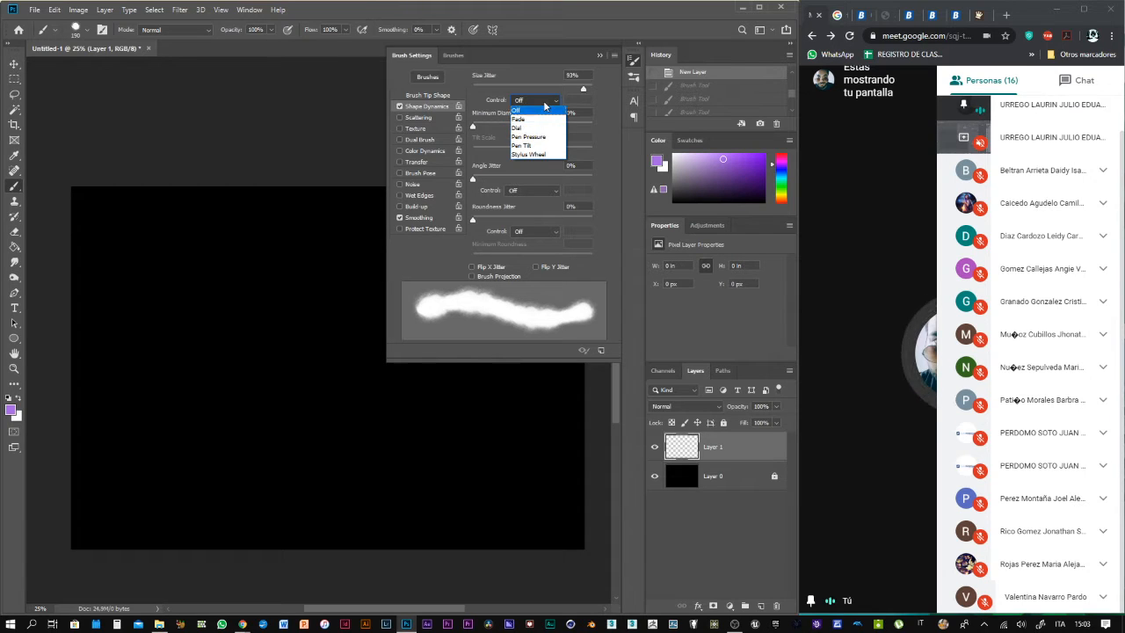
{"action": "left_click", "coordinate": [531, 93]}
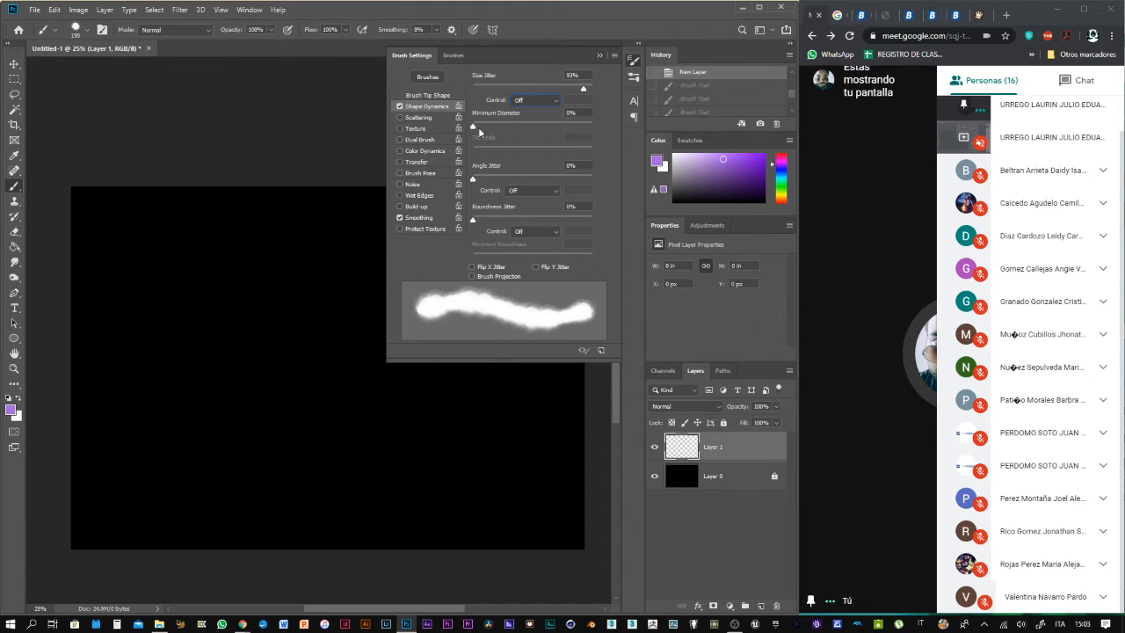
{"action": "mouse_move", "coordinate": [480, 125]}
{"action": "left_mouse_down"}
{"action": "mouse_move", "coordinate": [564, 129]}
{"action": "mouse_move", "coordinate": [530, 132]}
{"action": "left_mouse_up"}
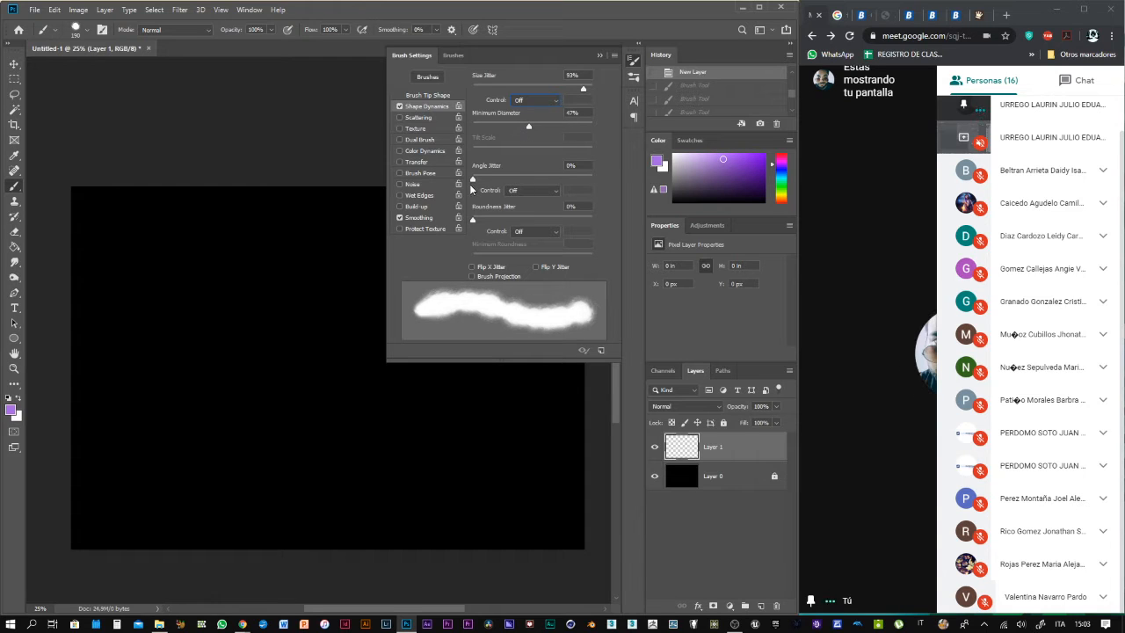
{"action": "left_click_drag", "start_coordinate": [473, 180], "coordinate": [563, 181]}
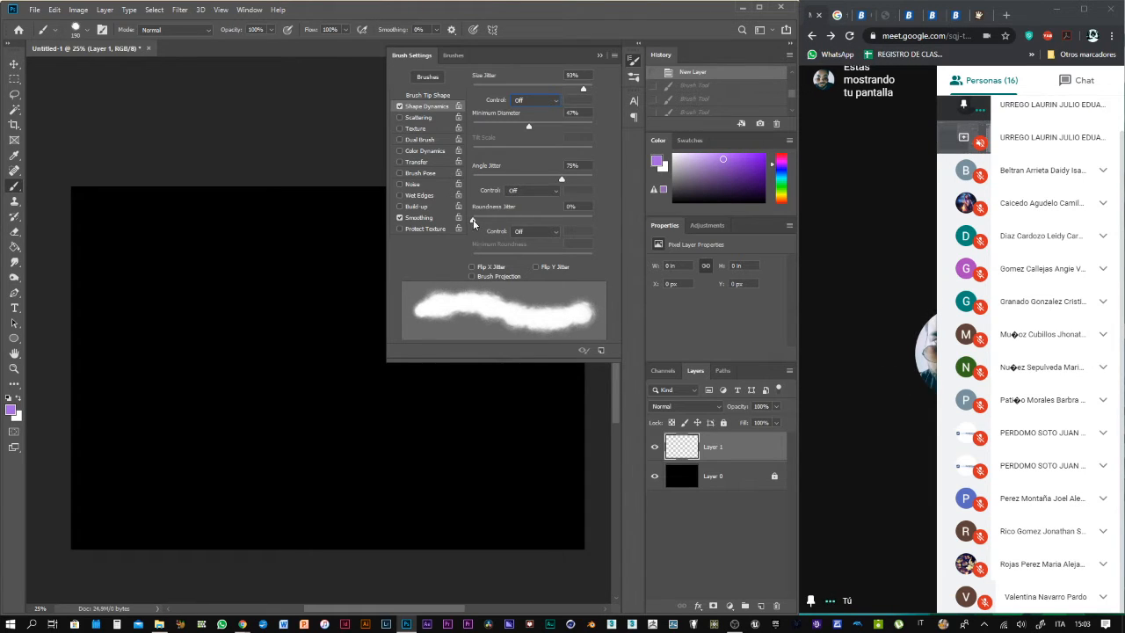
{"action": "left_click_drag", "start_coordinate": [473, 223], "coordinate": [565, 223]}
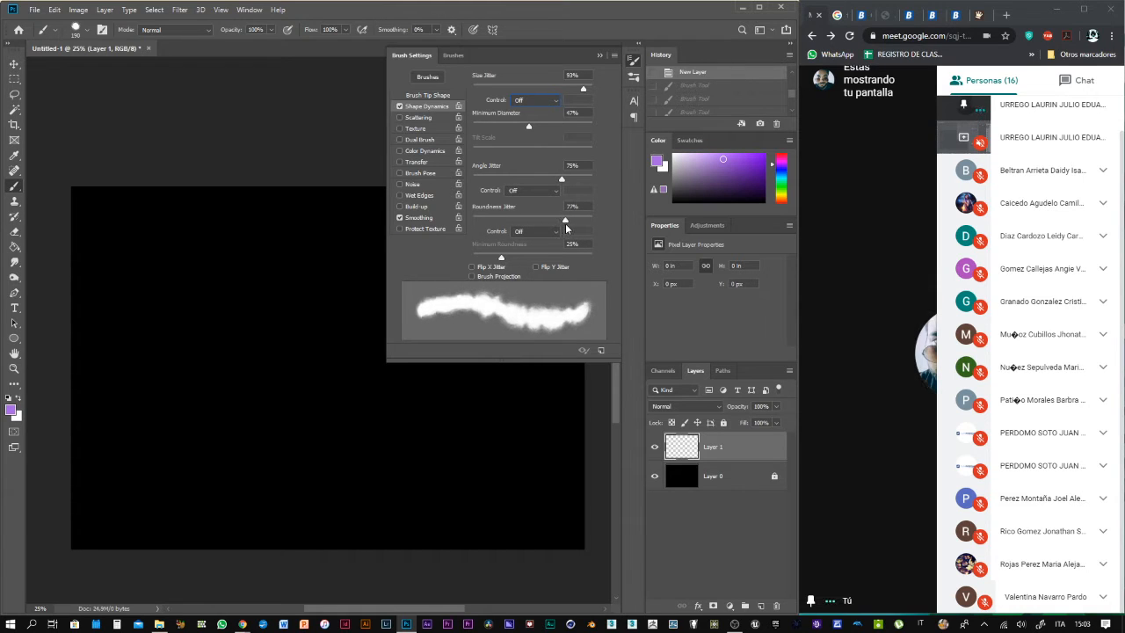
{"action": "mouse_move", "coordinate": [501, 256]}
{"action": "left_mouse_down"}
{"action": "mouse_move", "coordinate": [470, 259]}
{"action": "mouse_move", "coordinate": [498, 260]}
{"action": "left_mouse_up"}
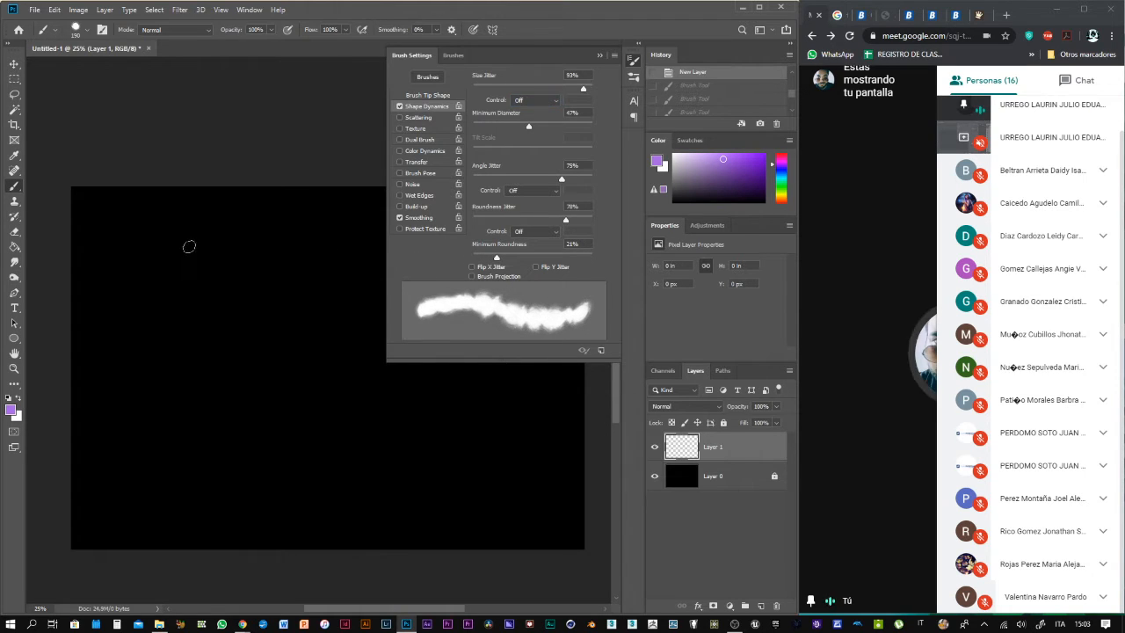
Paint three looping purple strokes spanning about 8.5 in on Layer 1 to test the shape jitter, and undo them all
{"action": "mouse_move", "coordinate": [185, 246]}
{"action": "left_mouse_down"}
{"action": "mouse_move", "coordinate": [247, 274]}
{"action": "mouse_move", "coordinate": [286, 275]}
{"action": "mouse_move", "coordinate": [306, 261]}
{"action": "mouse_move", "coordinate": [294, 246]}
{"action": "mouse_move", "coordinate": [218, 300]}
{"action": "mouse_move", "coordinate": [144, 313]}
{"action": "mouse_move", "coordinate": [133, 297]}
{"action": "mouse_move", "coordinate": [167, 300]}
{"action": "mouse_move", "coordinate": [236, 371]}
{"action": "mouse_move", "coordinate": [331, 423]}
{"action": "mouse_move", "coordinate": [402, 449]}
{"action": "mouse_move", "coordinate": [432, 440]}
{"action": "mouse_move", "coordinate": [407, 422]}
{"action": "mouse_move", "coordinate": [232, 468]}
{"action": "mouse_move", "coordinate": [160, 460]}
{"action": "left_mouse_up"}
{"action": "mouse_move", "coordinate": [134, 405]}
{"action": "left_mouse_down"}
{"action": "mouse_move", "coordinate": [250, 431]}
{"action": "mouse_move", "coordinate": [329, 351]}
{"action": "mouse_move", "coordinate": [356, 380]}
{"action": "mouse_move", "coordinate": [385, 496]}
{"action": "left_mouse_up"}
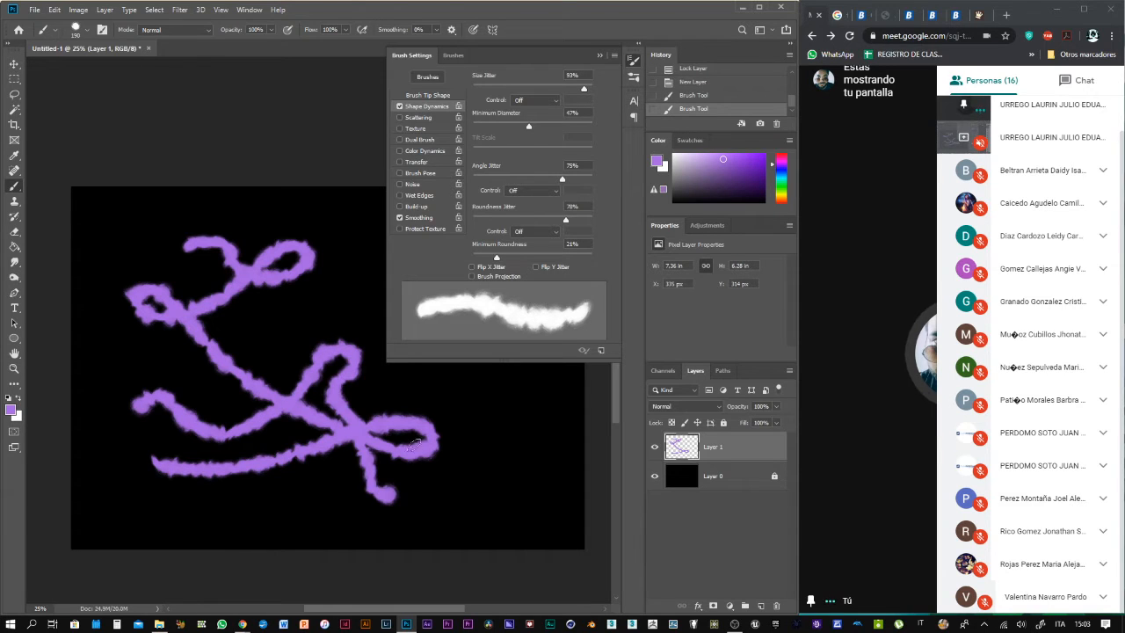
{"action": "mouse_move", "coordinate": [477, 420]}
{"action": "left_mouse_down"}
{"action": "mouse_move", "coordinate": [441, 409]}
{"action": "mouse_move", "coordinate": [452, 433]}
{"action": "mouse_move", "coordinate": [435, 473]}
{"action": "mouse_move", "coordinate": [373, 473]}
{"action": "mouse_move", "coordinate": [319, 445]}
{"action": "mouse_move", "coordinate": [255, 434]}
{"action": "left_mouse_up"}
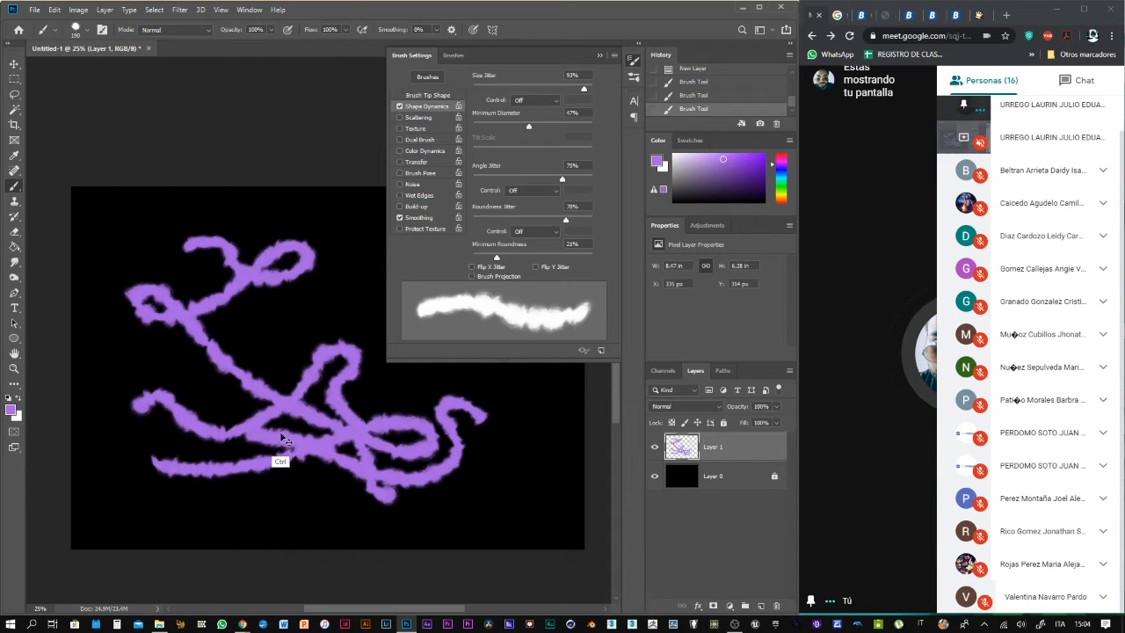
{"action": "key", "text": "ctrl+z"}
{"action": "key", "text": "ctrl+z"}
{"action": "key", "text": "ctrl+z"}
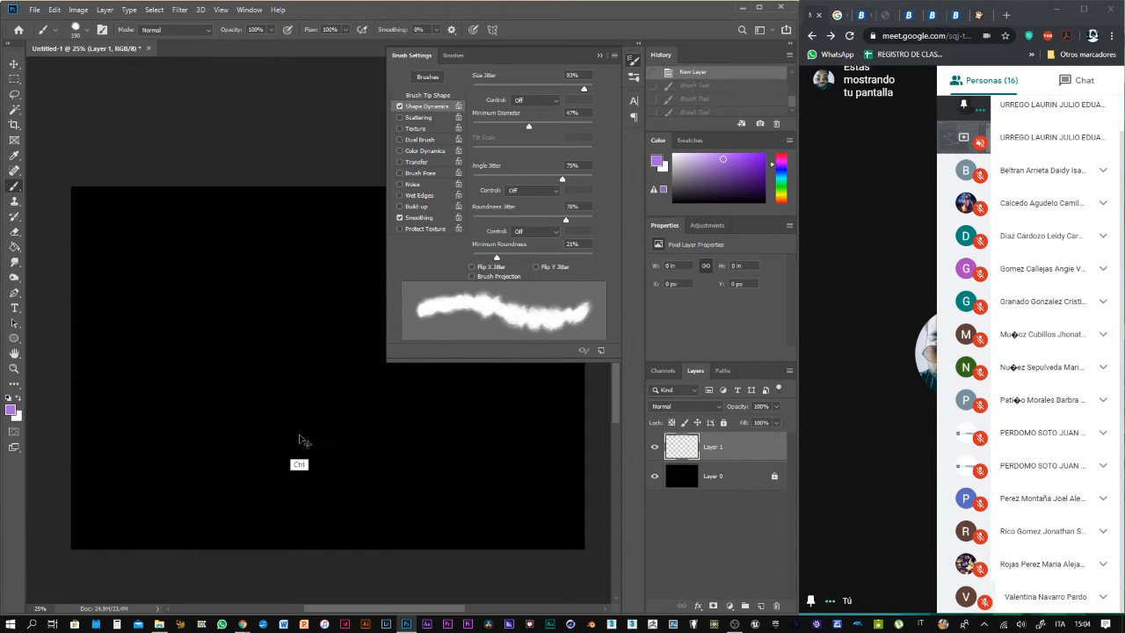
Reduce Minimum Roundness to 1% and Roundness Jitter to 0%, and paint a looping test stroke about 4.2 in wide on Layer 1
{"action": "left_click_drag", "start_coordinate": [490, 256], "coordinate": [473, 257]}
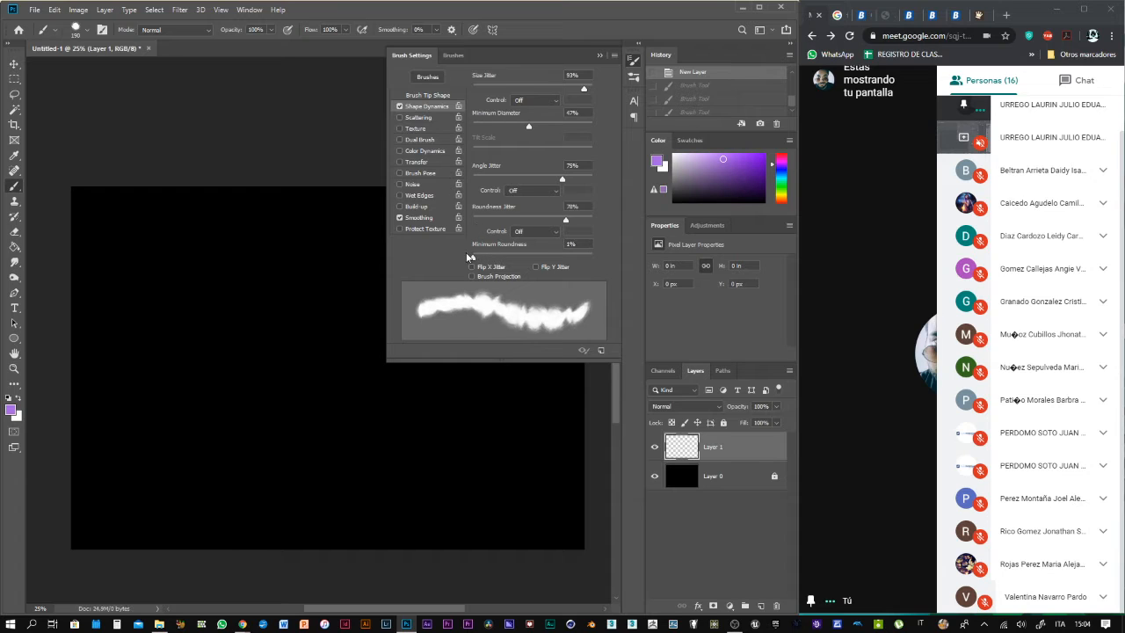
{"action": "left_click_drag", "start_coordinate": [566, 219], "coordinate": [454, 229]}
{"action": "mouse_move", "coordinate": [123, 306]}
{"action": "left_mouse_down"}
{"action": "mouse_move", "coordinate": [179, 343]}
{"action": "mouse_move", "coordinate": [224, 351]}
{"action": "mouse_move", "coordinate": [265, 342]}
{"action": "mouse_move", "coordinate": [279, 322]}
{"action": "mouse_move", "coordinate": [273, 303]}
{"action": "mouse_move", "coordinate": [248, 300]}
{"action": "mouse_move", "coordinate": [198, 325]}
{"action": "mouse_move", "coordinate": [123, 402]}
{"action": "mouse_move", "coordinate": [153, 462]}
{"action": "mouse_move", "coordinate": [212, 481]}
{"action": "mouse_move", "coordinate": [253, 459]}
{"action": "mouse_move", "coordinate": [203, 451]}
{"action": "mouse_move", "coordinate": [156, 499]}
{"action": "left_mouse_up"}
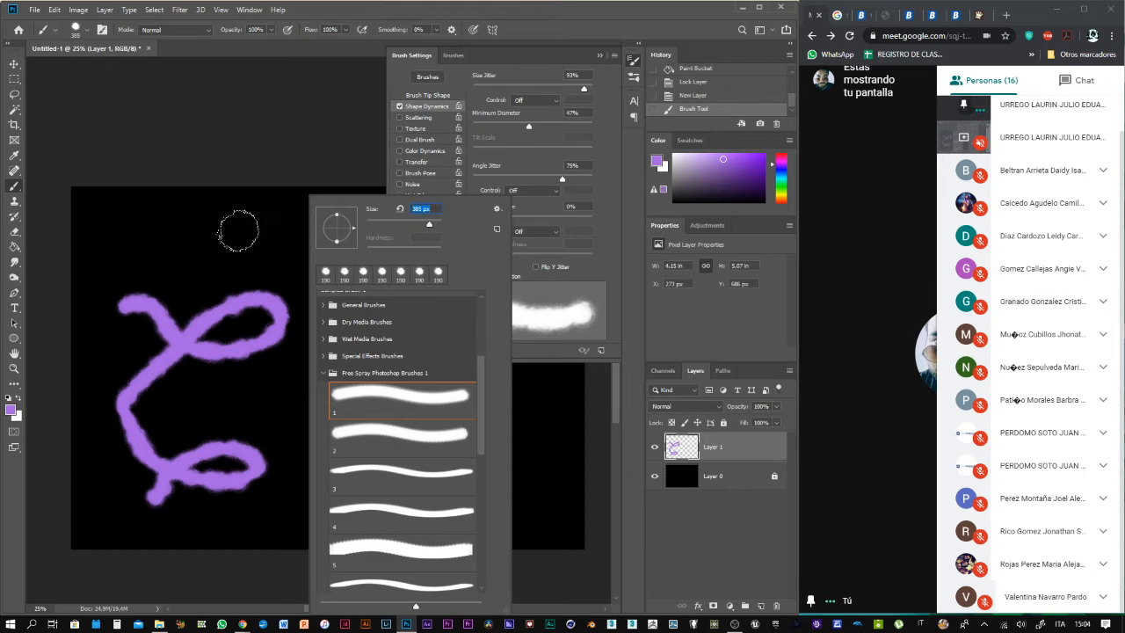
Enlarge the spray brush to 385 px, paint a thicker stroke across the canvas, and undo both test strokes
{"action": "left_click", "coordinate": [211, 236]}
{"action": "mouse_move", "coordinate": [202, 238]}
{"action": "left_mouse_down"}
{"action": "mouse_move", "coordinate": [293, 266]}
{"action": "mouse_move", "coordinate": [306, 349]}
{"action": "mouse_move", "coordinate": [384, 465]}
{"action": "mouse_move", "coordinate": [460, 445]}
{"action": "mouse_move", "coordinate": [156, 415]}
{"action": "mouse_move", "coordinate": [311, 307]}
{"action": "left_mouse_up"}
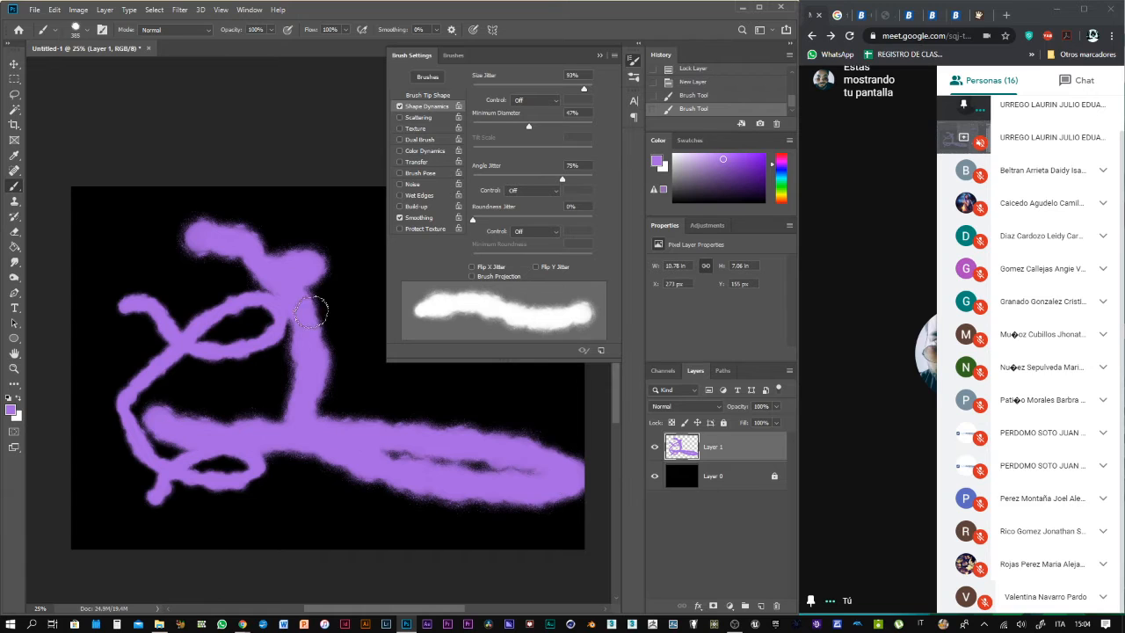
{"action": "key", "text": "ctrl+z"}
{"action": "key", "text": "ctrl+z"}
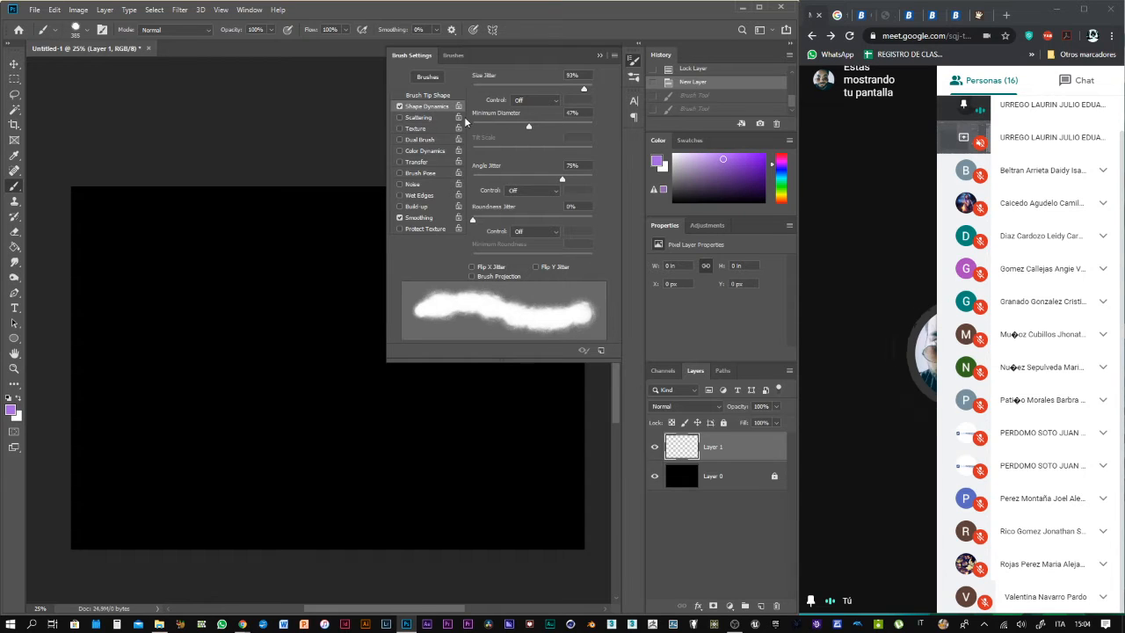
Enable Scattering with Scatter at 284%, test it with scattered purple dabs across Layer 1, and undo the strokes
{"action": "left_click", "coordinate": [420, 118]}
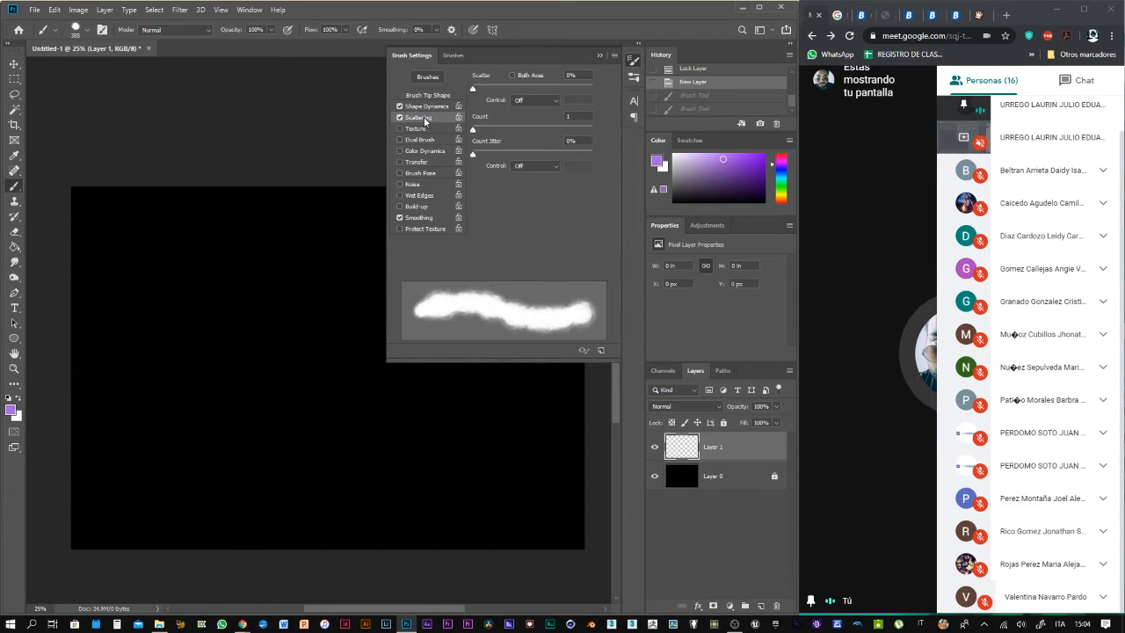
{"action": "mouse_move", "coordinate": [476, 86]}
{"action": "left_mouse_down"}
{"action": "mouse_move", "coordinate": [547, 90]}
{"action": "mouse_move", "coordinate": [505, 90]}
{"action": "left_mouse_up"}
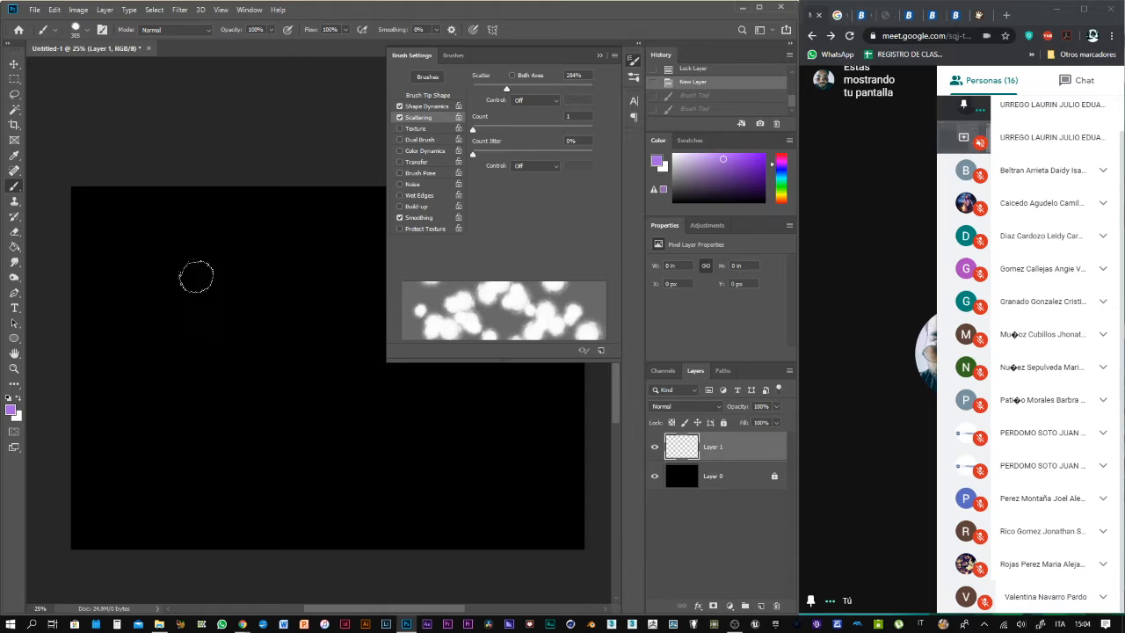
{"action": "left_click_drag", "start_coordinate": [151, 290], "coordinate": [195, 334]}
{"action": "mouse_move", "coordinate": [303, 330]}
{"action": "left_mouse_down"}
{"action": "mouse_move", "coordinate": [339, 363]}
{"action": "mouse_move", "coordinate": [349, 402]}
{"action": "mouse_move", "coordinate": [417, 446]}
{"action": "mouse_move", "coordinate": [502, 458]}
{"action": "mouse_move", "coordinate": [526, 429]}
{"action": "mouse_move", "coordinate": [478, 417]}
{"action": "mouse_move", "coordinate": [375, 428]}
{"action": "mouse_move", "coordinate": [261, 462]}
{"action": "mouse_move", "coordinate": [179, 462]}
{"action": "mouse_move", "coordinate": [127, 441]}
{"action": "mouse_move", "coordinate": [156, 414]}
{"action": "mouse_move", "coordinate": [282, 407]}
{"action": "mouse_move", "coordinate": [315, 316]}
{"action": "mouse_move", "coordinate": [356, 281]}
{"action": "mouse_move", "coordinate": [339, 242]}
{"action": "mouse_move", "coordinate": [291, 222]}
{"action": "mouse_move", "coordinate": [269, 246]}
{"action": "mouse_move", "coordinate": [227, 257]}
{"action": "mouse_move", "coordinate": [181, 236]}
{"action": "mouse_move", "coordinate": [130, 242]}
{"action": "mouse_move", "coordinate": [230, 335]}
{"action": "left_mouse_up"}
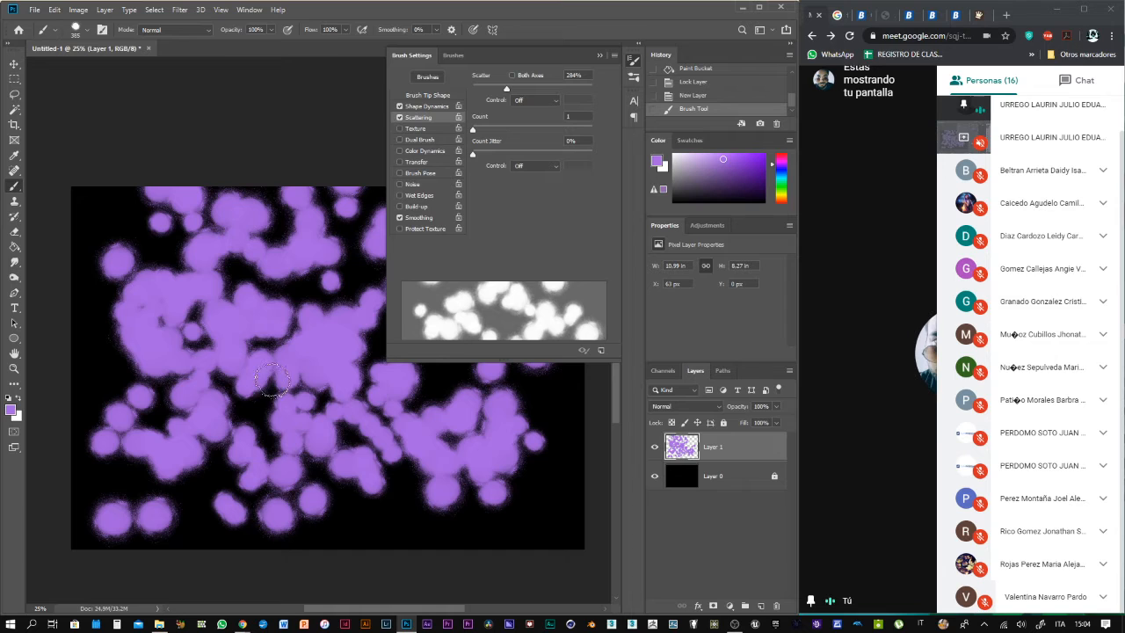
{"action": "key", "text": "ctrl+z"}
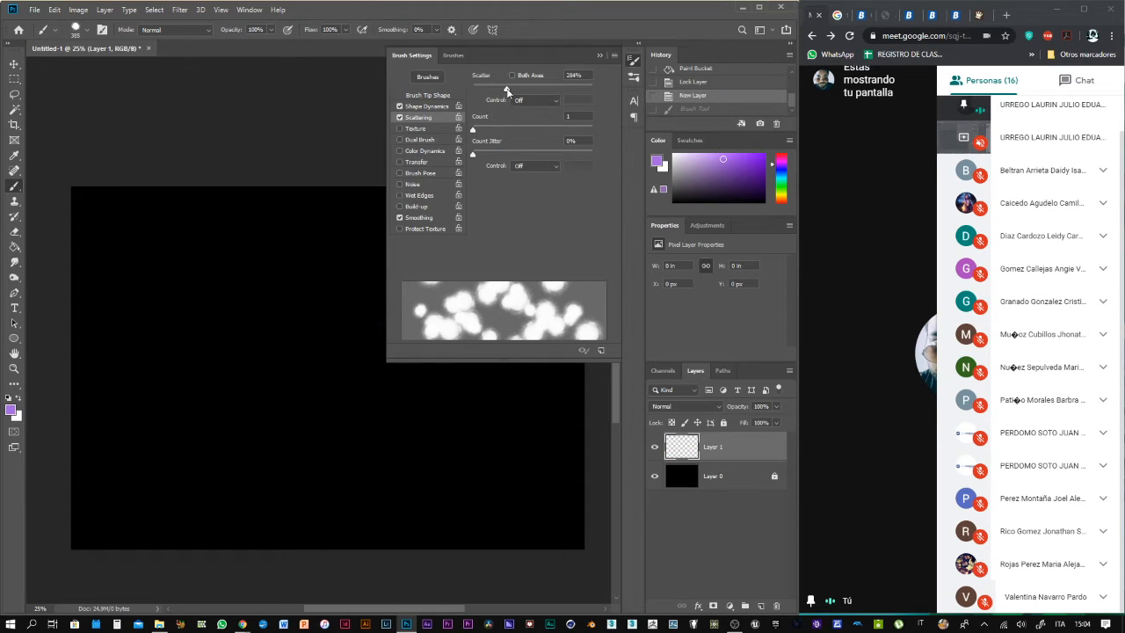
Set Scatter to 289% controlled by Pen Pressure, and close the Brush Settings
{"action": "mouse_move", "coordinate": [497, 91]}
{"action": "left_mouse_down"}
{"action": "mouse_move", "coordinate": [488, 86]}
{"action": "mouse_move", "coordinate": [508, 89]}
{"action": "left_mouse_up"}
{"action": "left_click", "coordinate": [541, 102]}
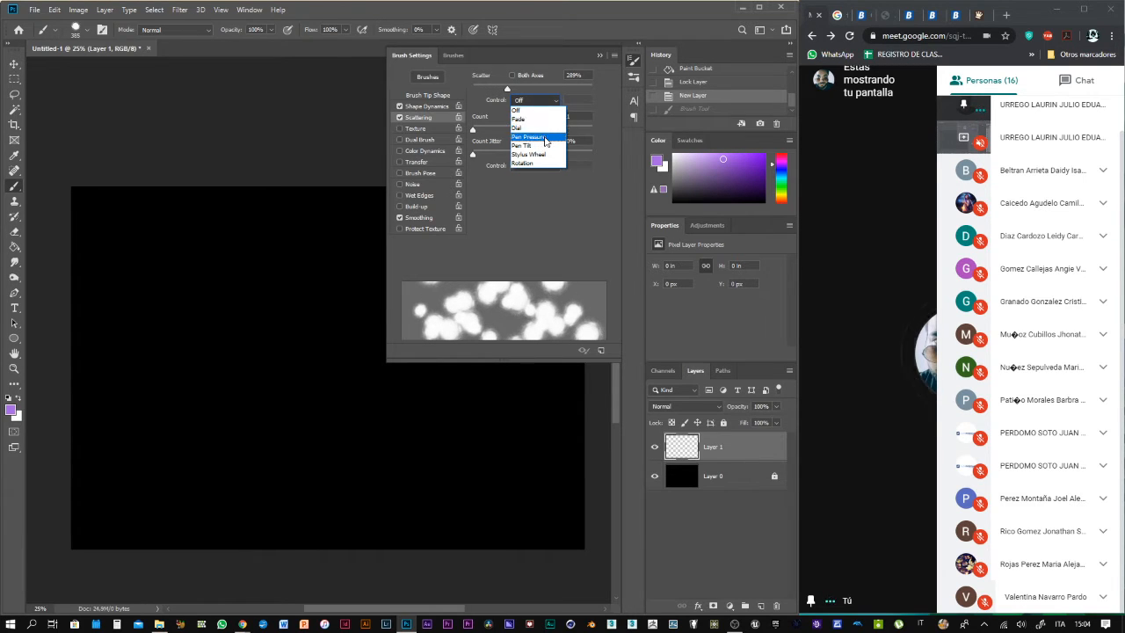
{"action": "left_click", "coordinate": [544, 137]}
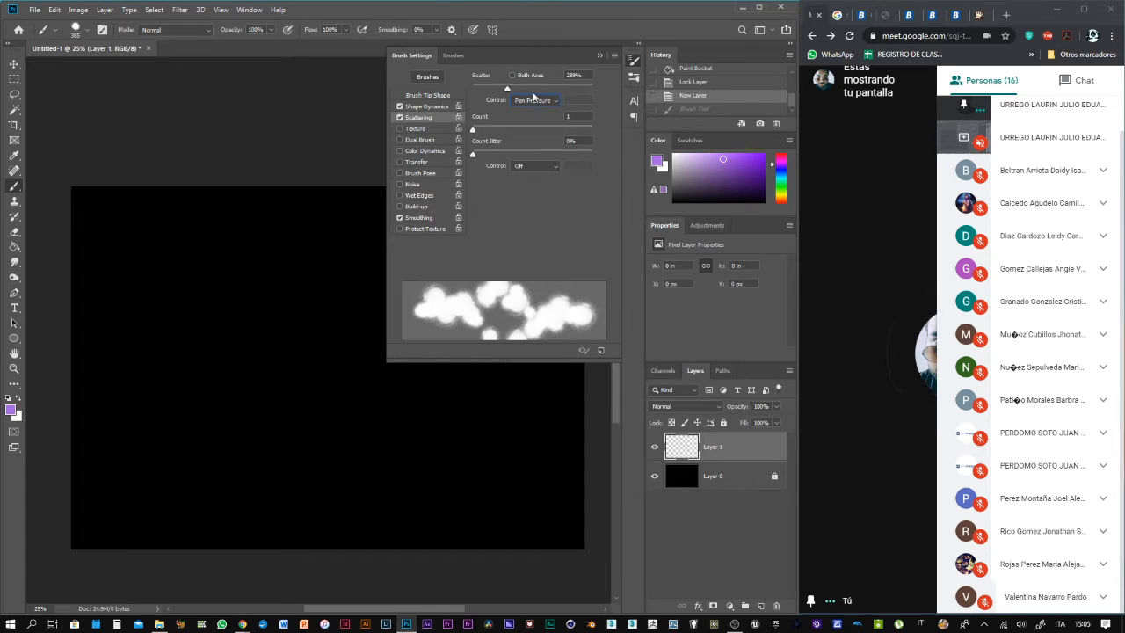
{"action": "left_click", "coordinate": [597, 56]}
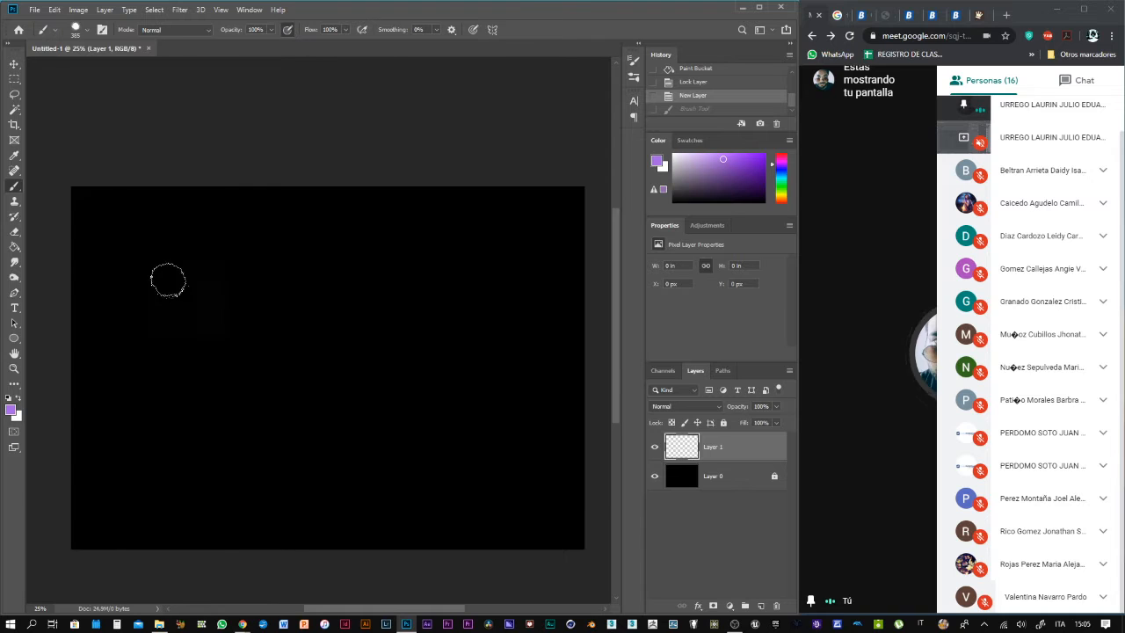
Paint scattered strokes with pressure-controlled opacity, then with pressure-controlled size, and undo them along with the creation of Layer 1
{"action": "mouse_move", "coordinate": [195, 292]}
{"action": "left_mouse_down"}
{"action": "mouse_move", "coordinate": [221, 313]}
{"action": "mouse_move", "coordinate": [294, 334]}
{"action": "mouse_move", "coordinate": [412, 322]}
{"action": "mouse_move", "coordinate": [410, 296]}
{"action": "mouse_move", "coordinate": [362, 298]}
{"action": "mouse_move", "coordinate": [302, 354]}
{"action": "mouse_move", "coordinate": [161, 377]}
{"action": "mouse_move", "coordinate": [179, 386]}
{"action": "mouse_move", "coordinate": [190, 445]}
{"action": "mouse_move", "coordinate": [279, 482]}
{"action": "mouse_move", "coordinate": [447, 462]}
{"action": "mouse_move", "coordinate": [492, 445]}
{"action": "mouse_move", "coordinate": [524, 414]}
{"action": "mouse_move", "coordinate": [573, 417]}
{"action": "left_mouse_up"}
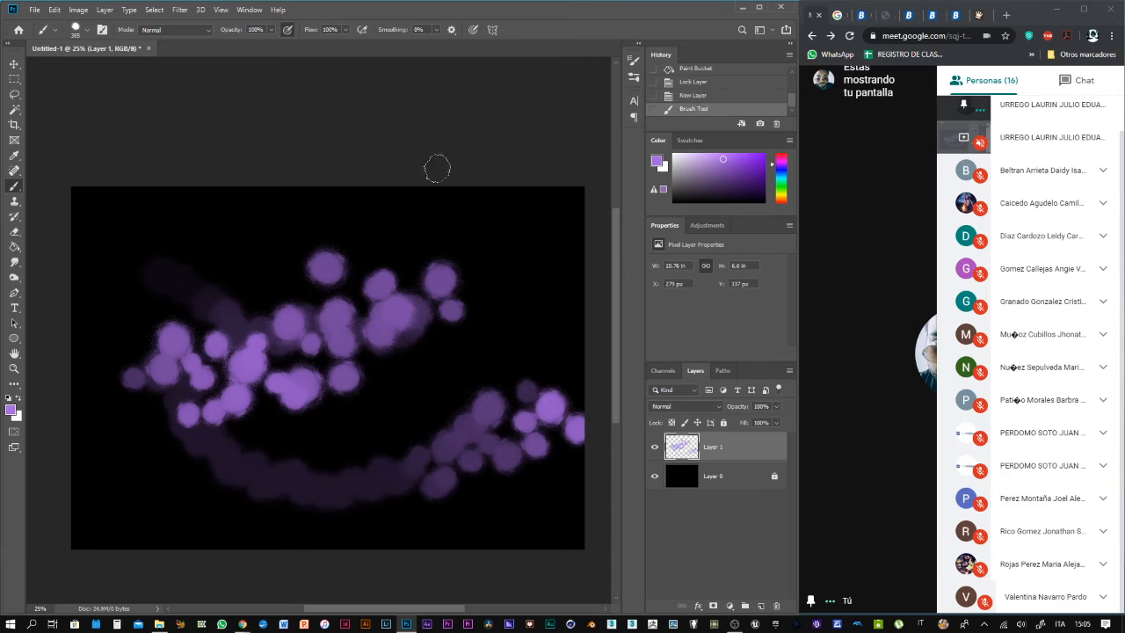
{"action": "left_click", "coordinate": [472, 29]}
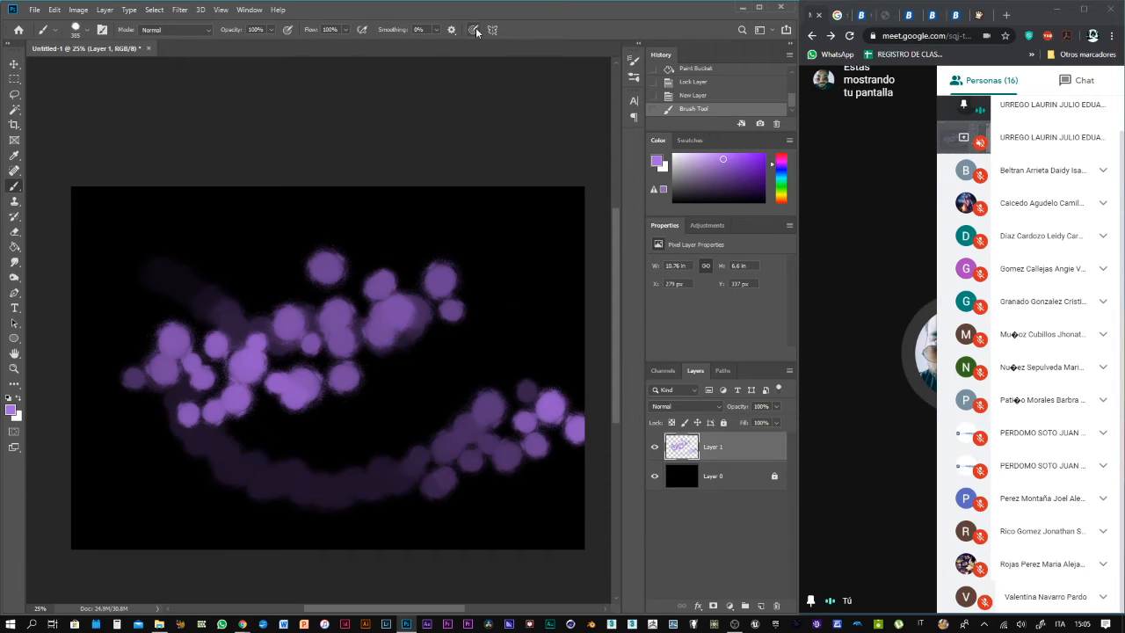
{"action": "mouse_move", "coordinate": [545, 283]}
{"action": "left_mouse_down"}
{"action": "mouse_move", "coordinate": [524, 280]}
{"action": "mouse_move", "coordinate": [502, 307]}
{"action": "mouse_move", "coordinate": [402, 365]}
{"action": "mouse_move", "coordinate": [308, 373]}
{"action": "mouse_move", "coordinate": [290, 335]}
{"action": "left_mouse_up"}
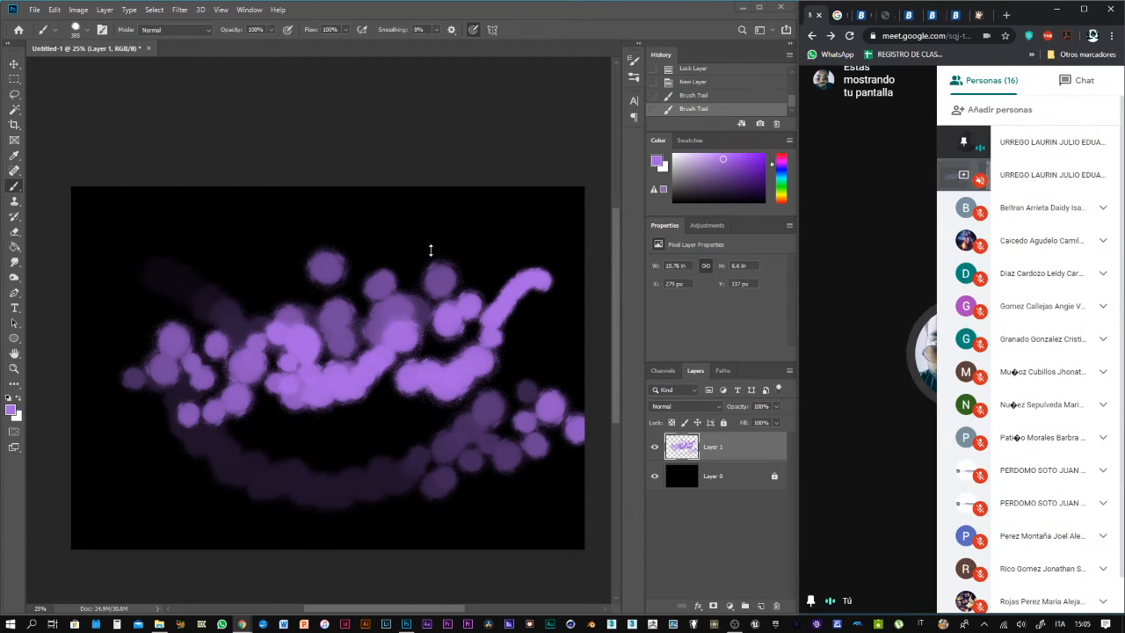
{"action": "key", "text": "ctrl"}
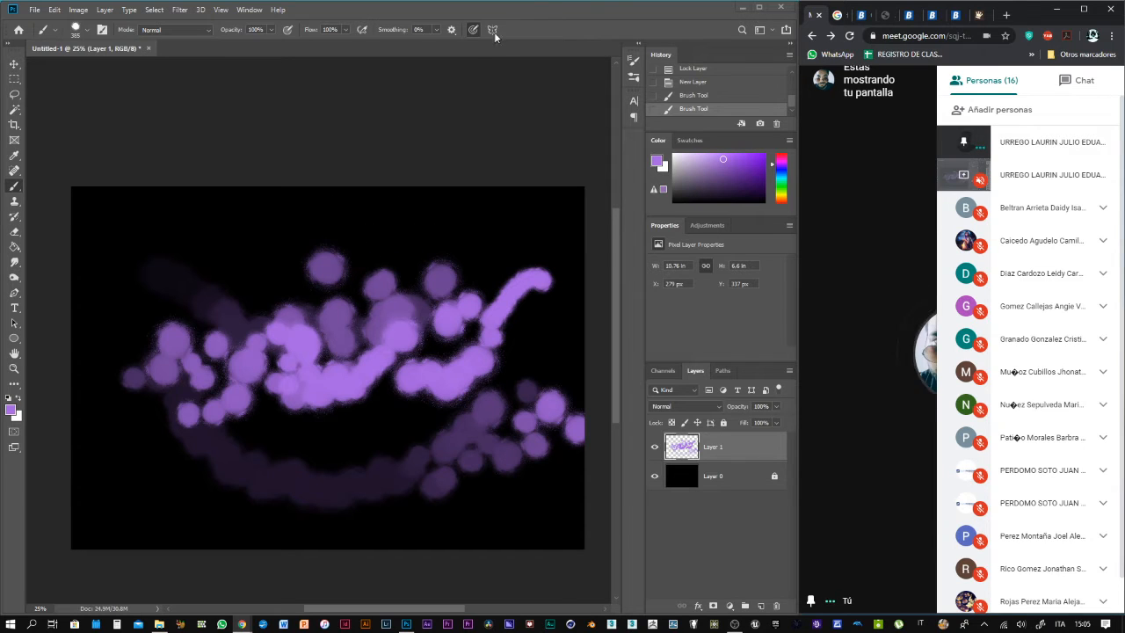
{"action": "key", "text": "ctrl+z"}
{"action": "key", "text": "ctrl+z"}
{"action": "key", "text": "ctrl+z"}
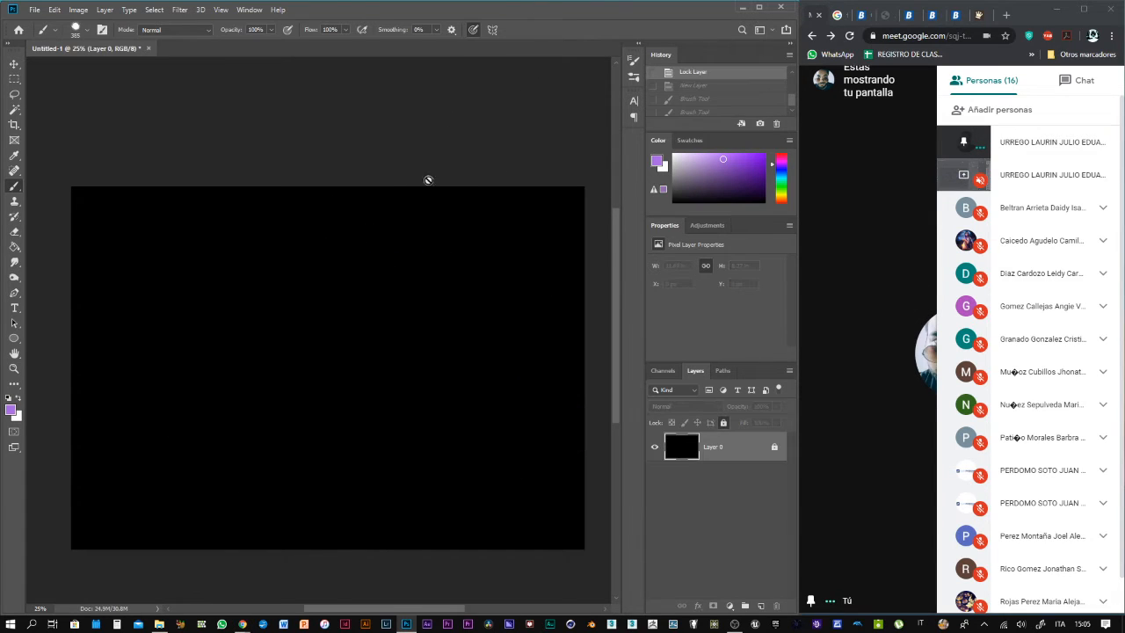
Reopen the Brush Settings, try out the Scattering Count and set Count Jitter to 2%, and turn Scattering off
{"action": "left_click", "coordinate": [633, 60]}
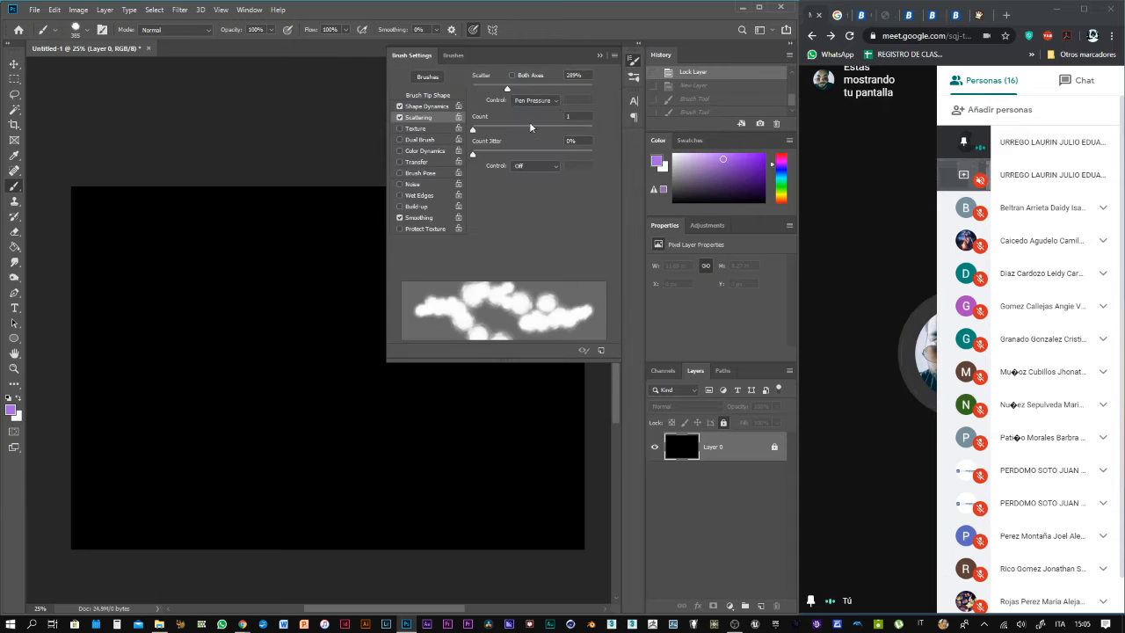
{"action": "mouse_move", "coordinate": [474, 129]}
{"action": "left_mouse_down"}
{"action": "mouse_move", "coordinate": [518, 131]}
{"action": "mouse_move", "coordinate": [484, 141]}
{"action": "left_mouse_up"}
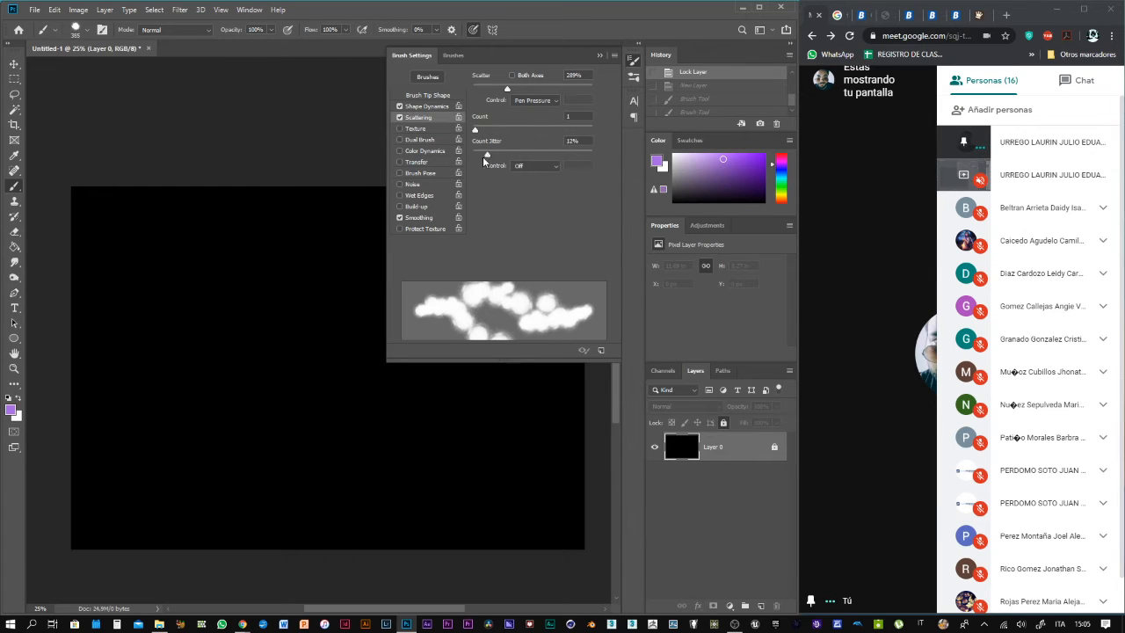
{"action": "left_click_drag", "start_coordinate": [557, 158], "coordinate": [472, 160]}
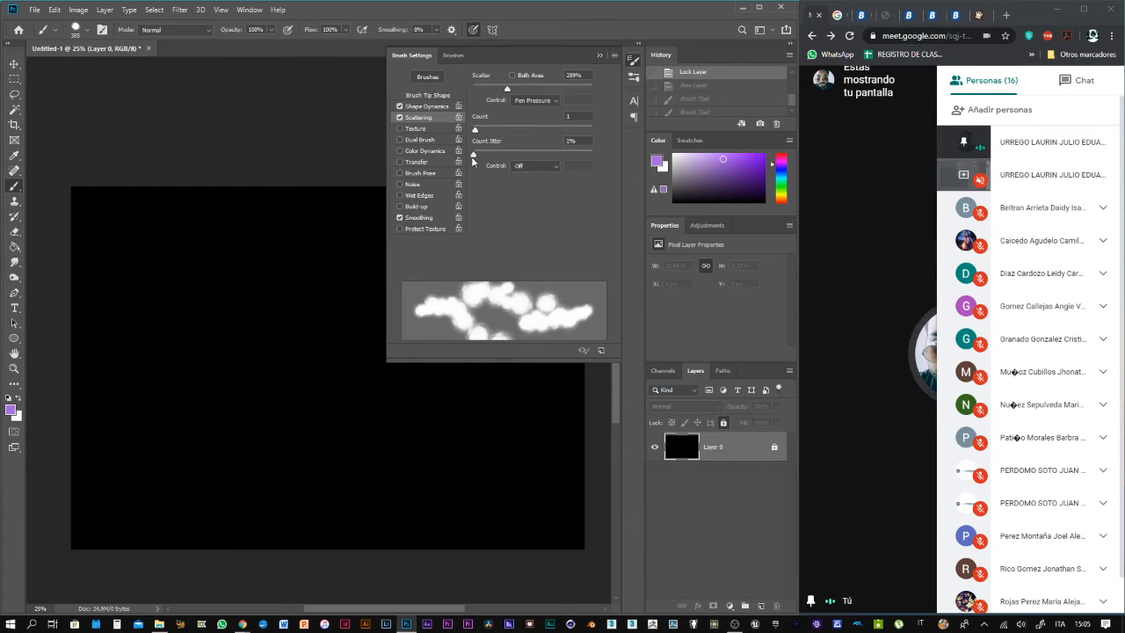
{"action": "left_click", "coordinate": [400, 118]}
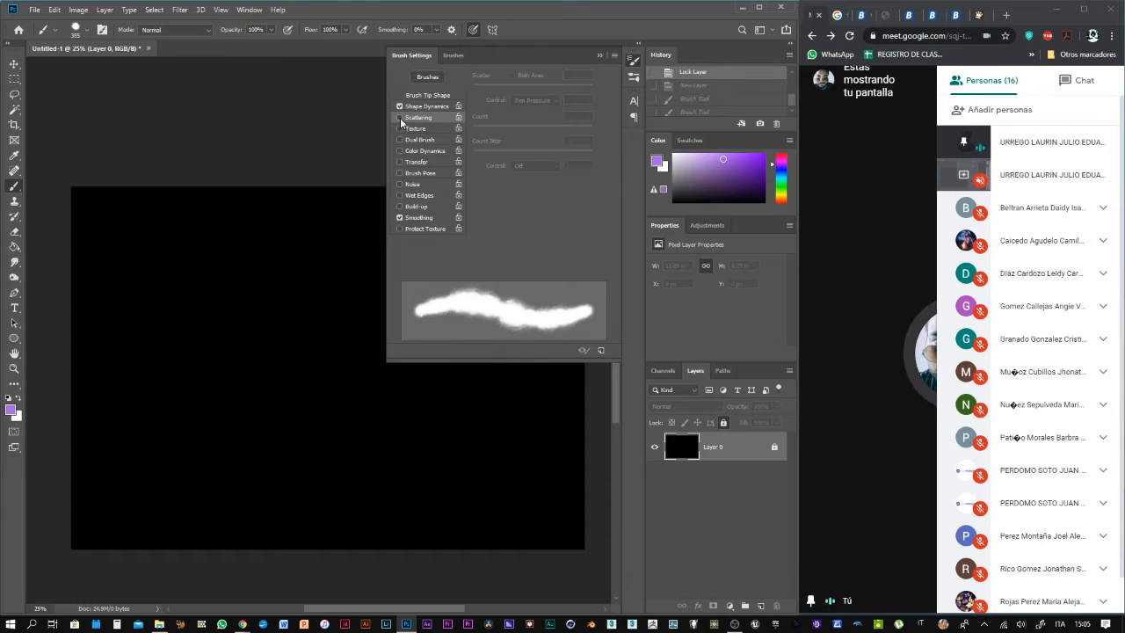
Enable Texture for the brush and replace the current texture patterns with the Color Paper set
{"action": "left_click", "coordinate": [416, 130]}
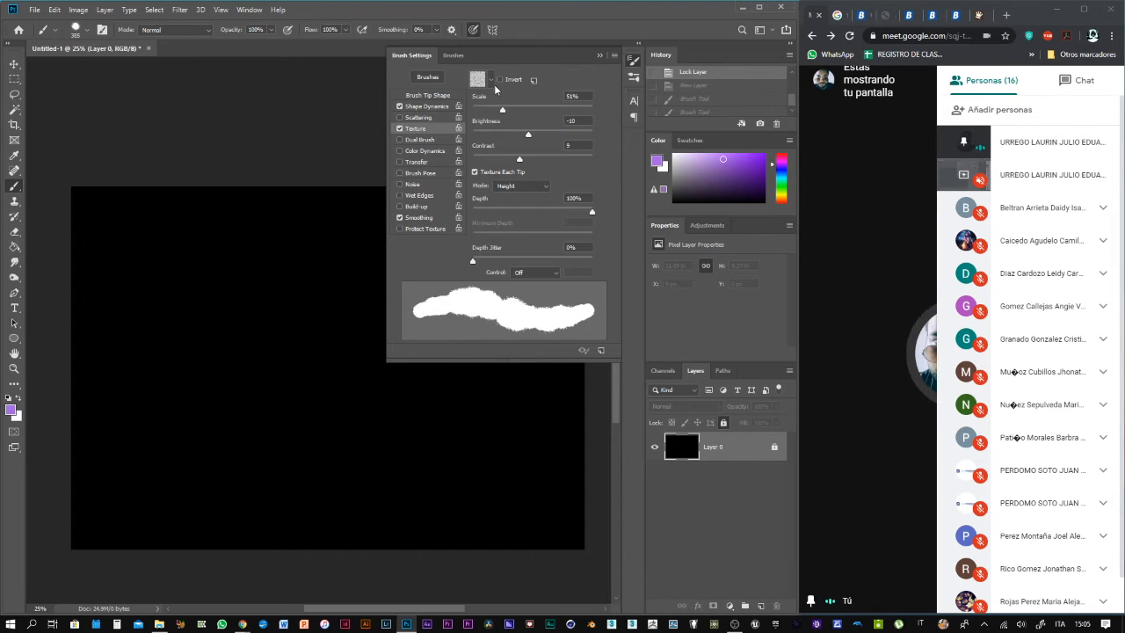
{"action": "left_click", "coordinate": [492, 82]}
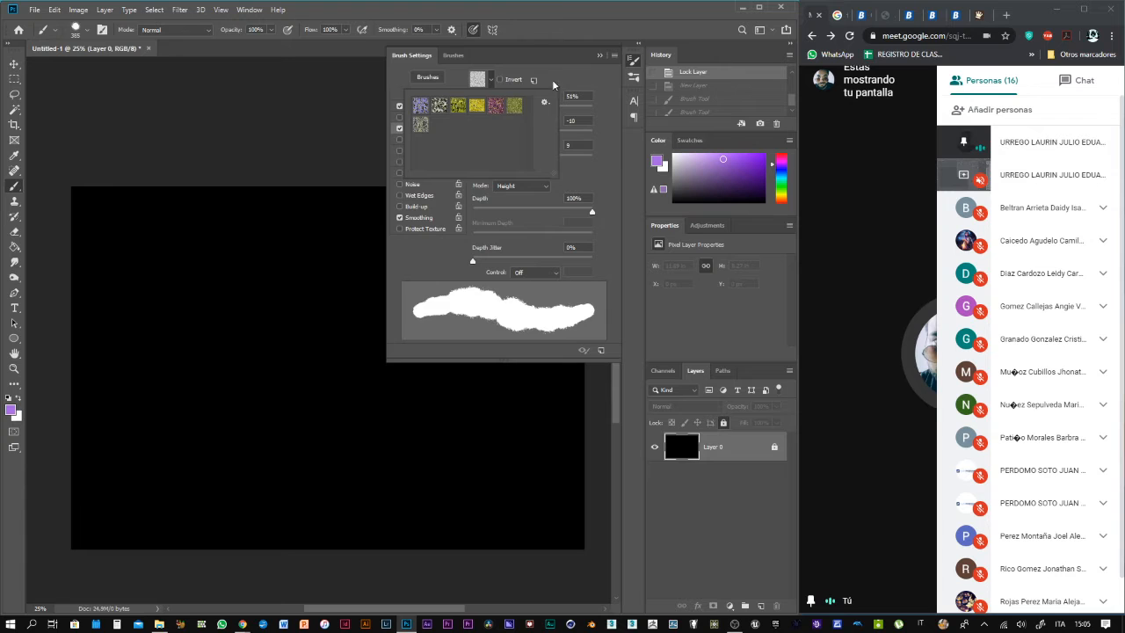
{"action": "left_click", "coordinate": [544, 102]}
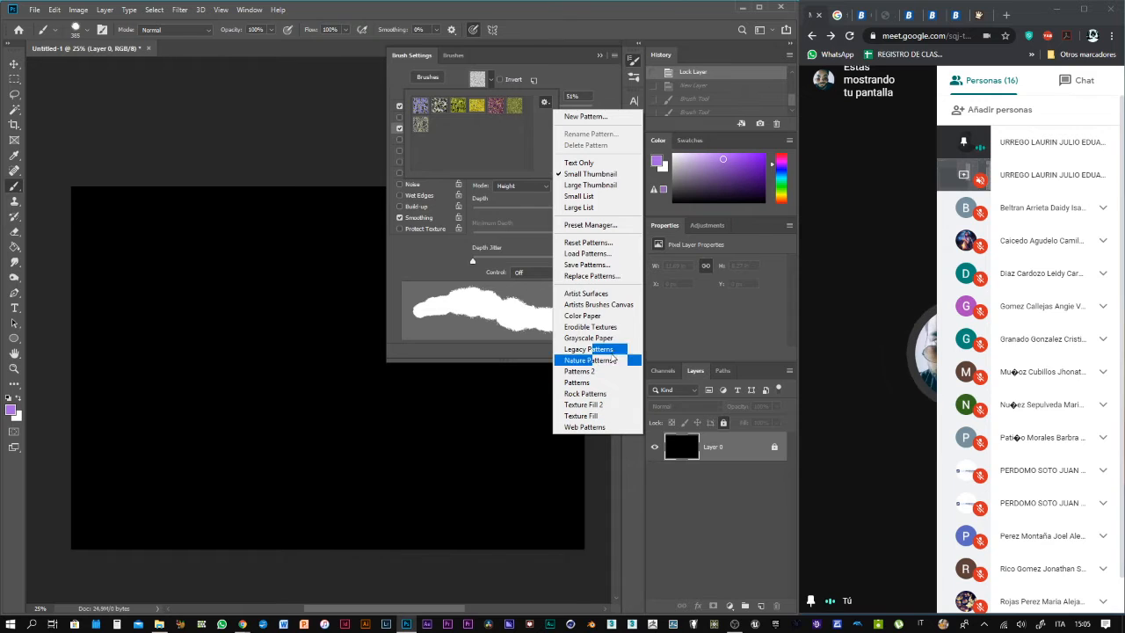
{"action": "left_click", "coordinate": [608, 318]}
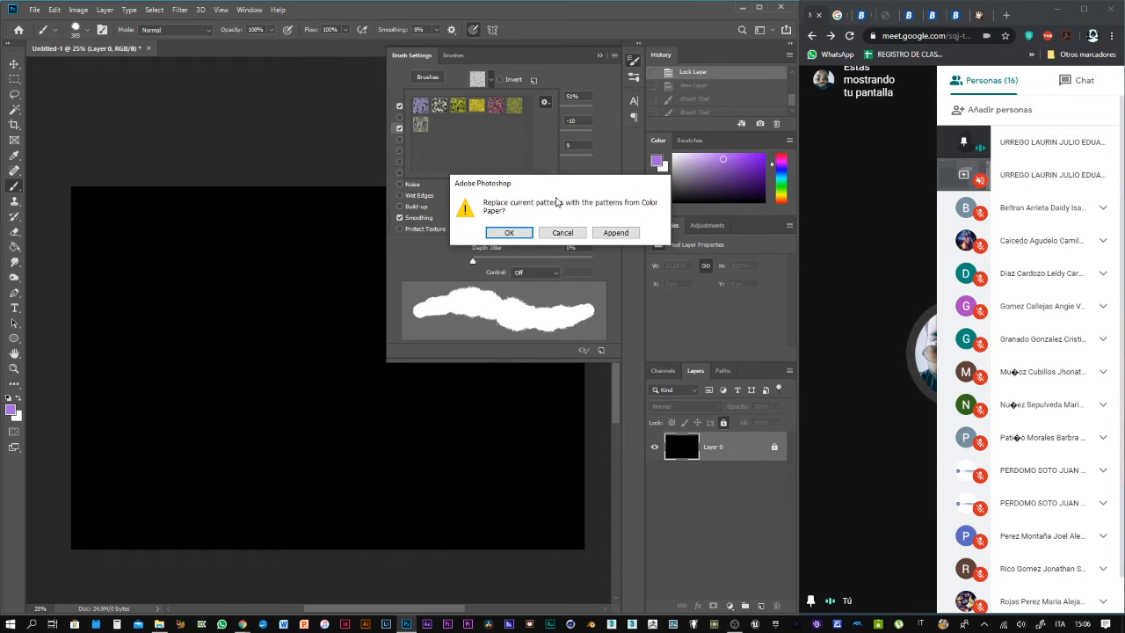
{"action": "left_click", "coordinate": [514, 231]}
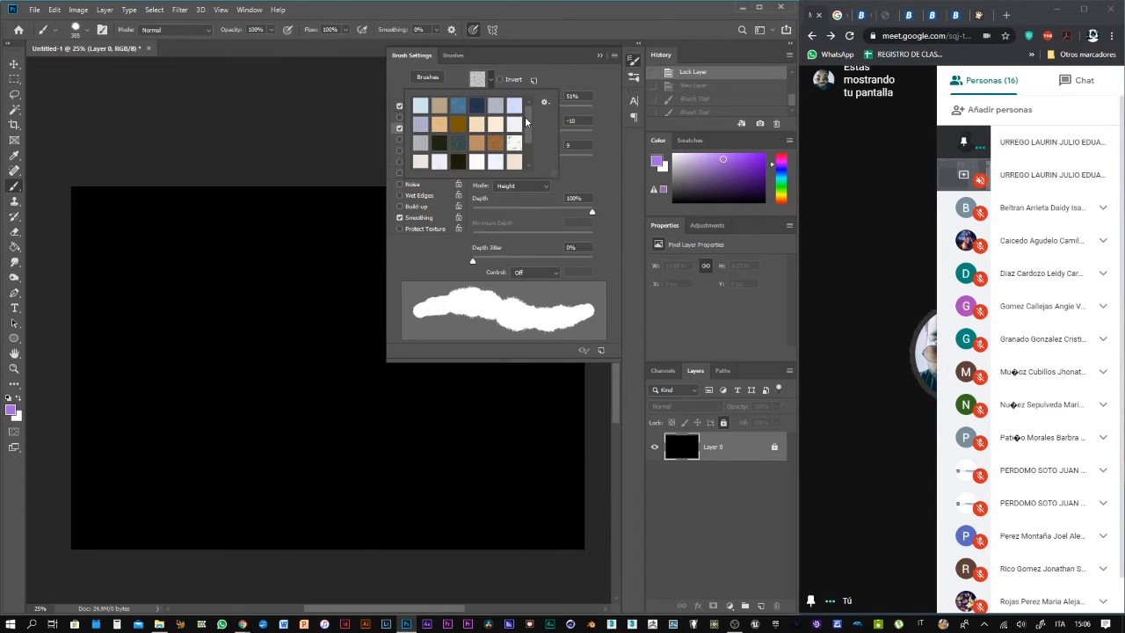
Try several Color Paper patterns, choose the white speckled one as the brush texture, and invert it
{"action": "left_click_drag", "start_coordinate": [525, 116], "coordinate": [540, 99]}
{"action": "scroll", "coordinate": [513, 109], "scroll_direction": "up", "scroll_amount": 1}
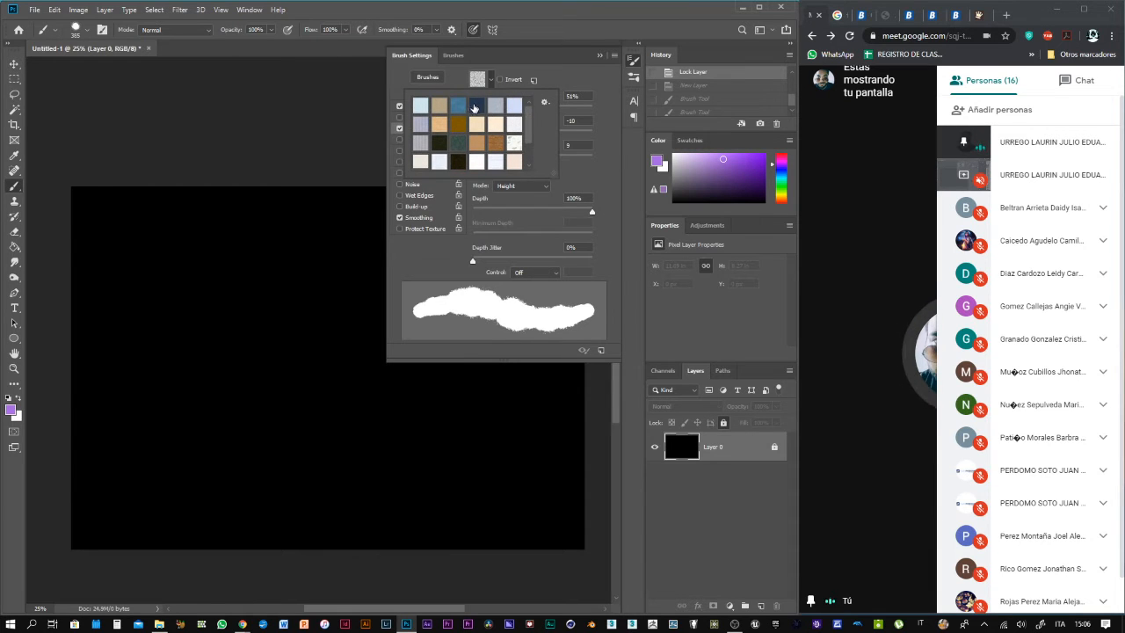
{"action": "left_click", "coordinate": [462, 107]}
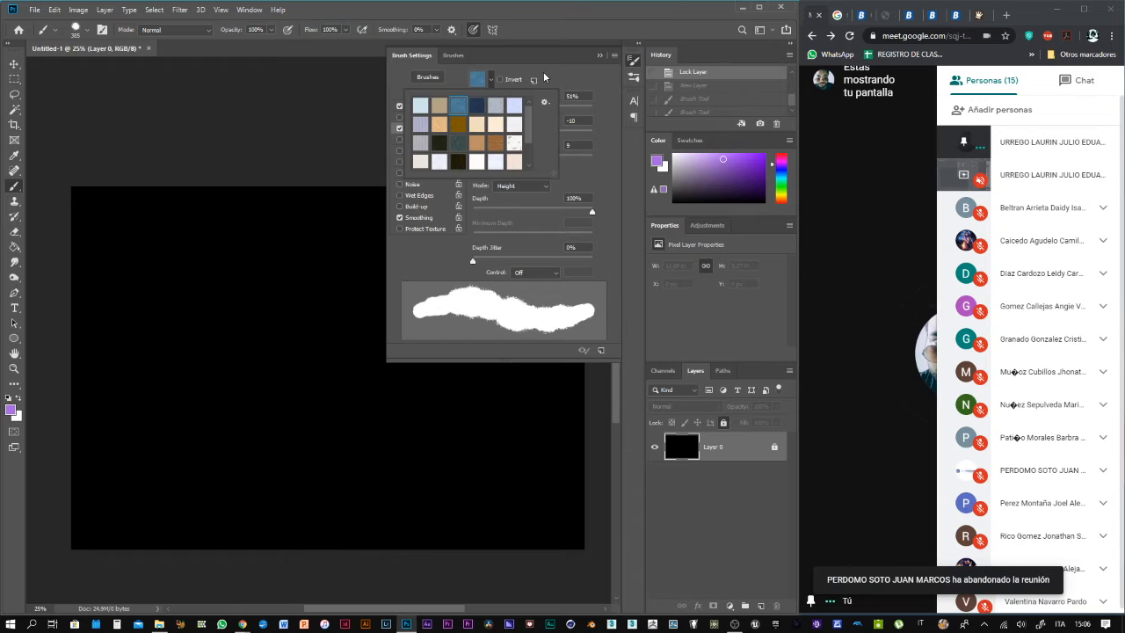
{"action": "left_click", "coordinate": [476, 107]}
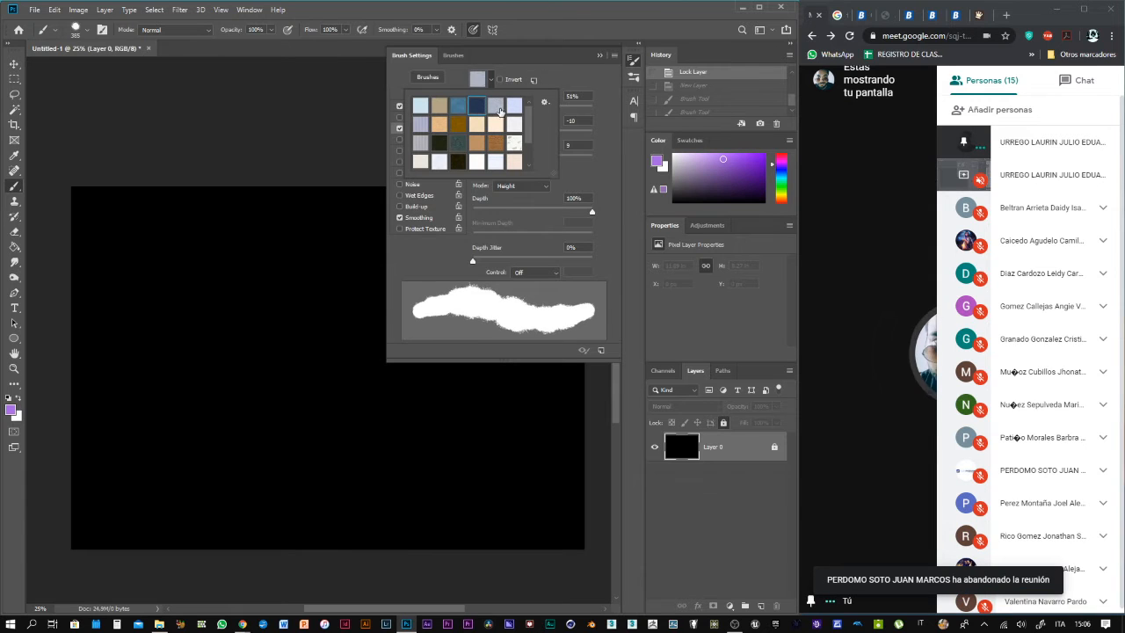
{"action": "left_click", "coordinate": [495, 106]}
{"action": "left_click", "coordinate": [515, 144]}
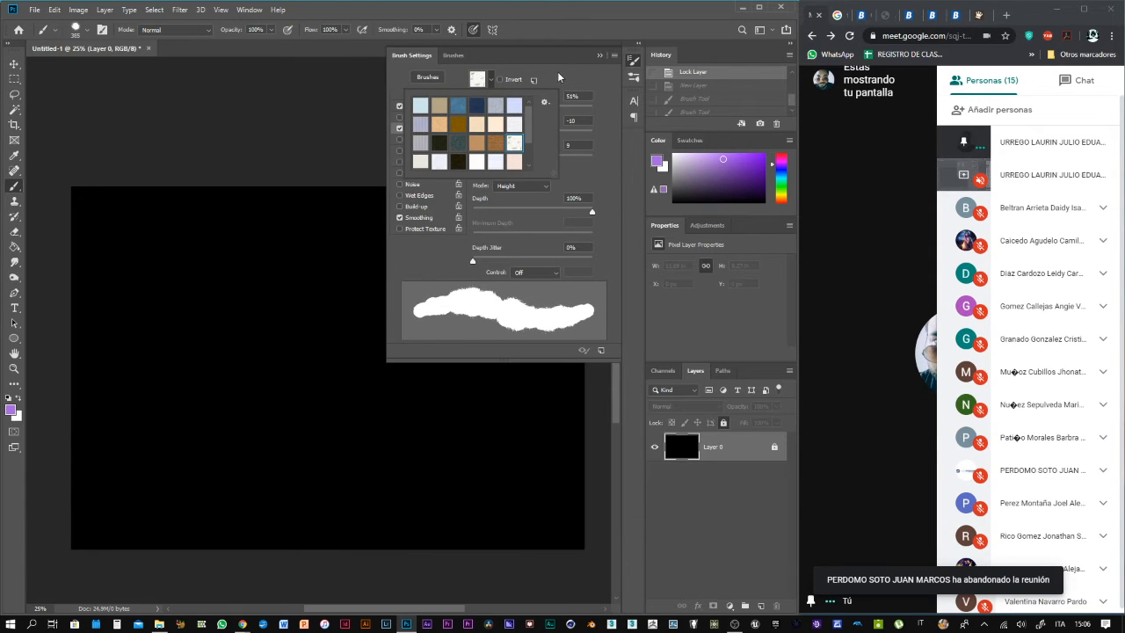
{"action": "left_click", "coordinate": [555, 70]}
{"action": "left_click", "coordinate": [500, 80]}
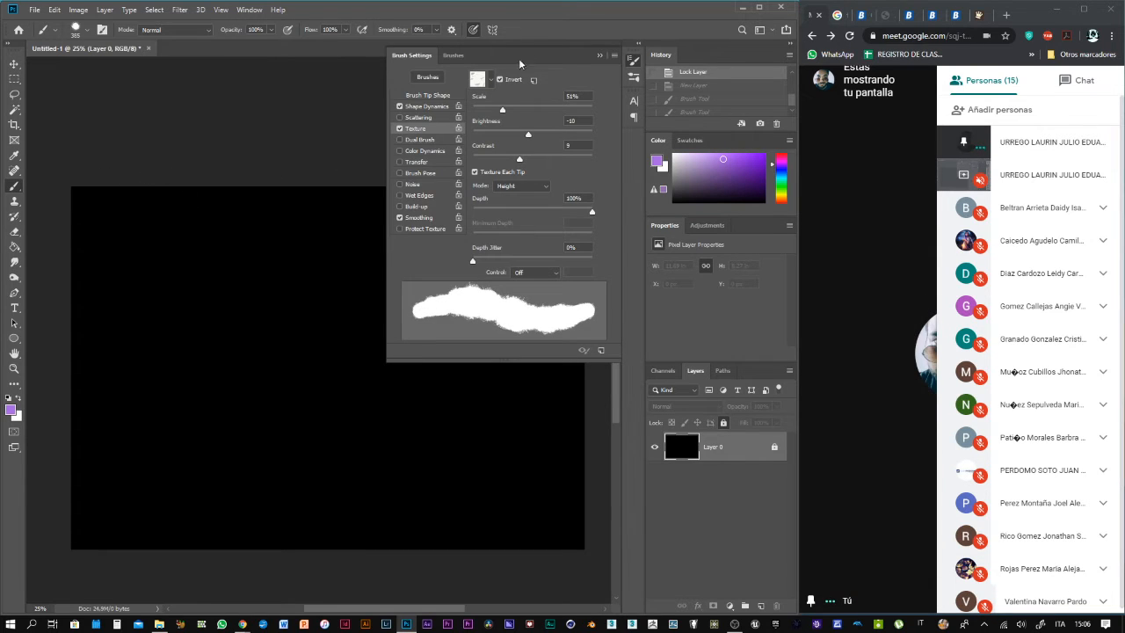
Create a new layer above the locked black layer and paint thick purple test strokes with the textured brush
{"action": "left_click", "coordinate": [239, 239]}
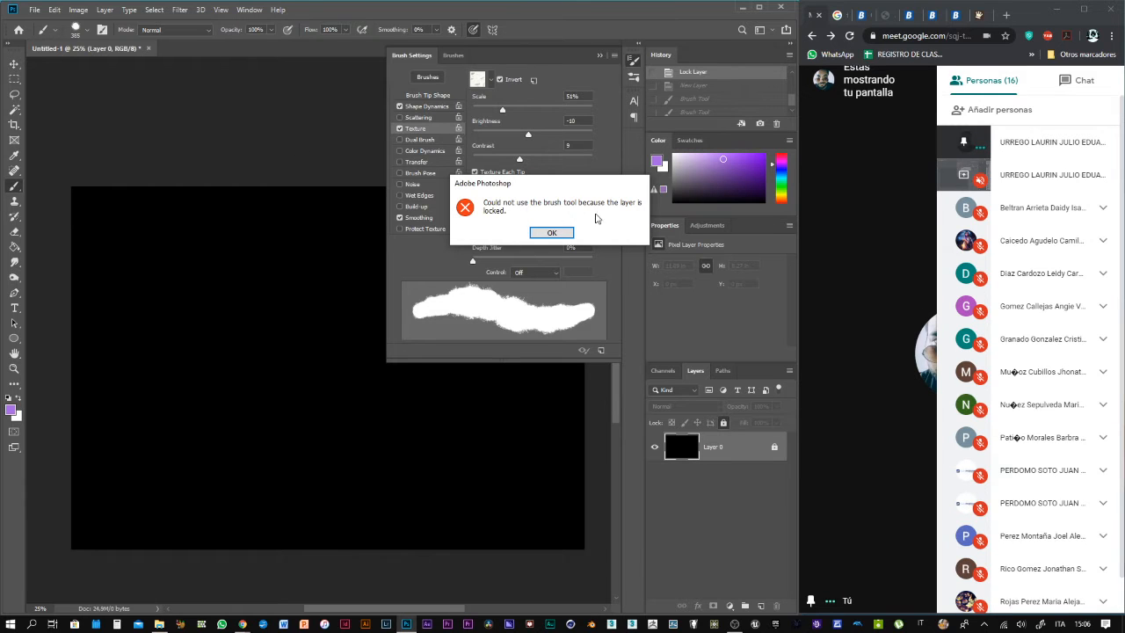
{"action": "left_click", "coordinate": [552, 233]}
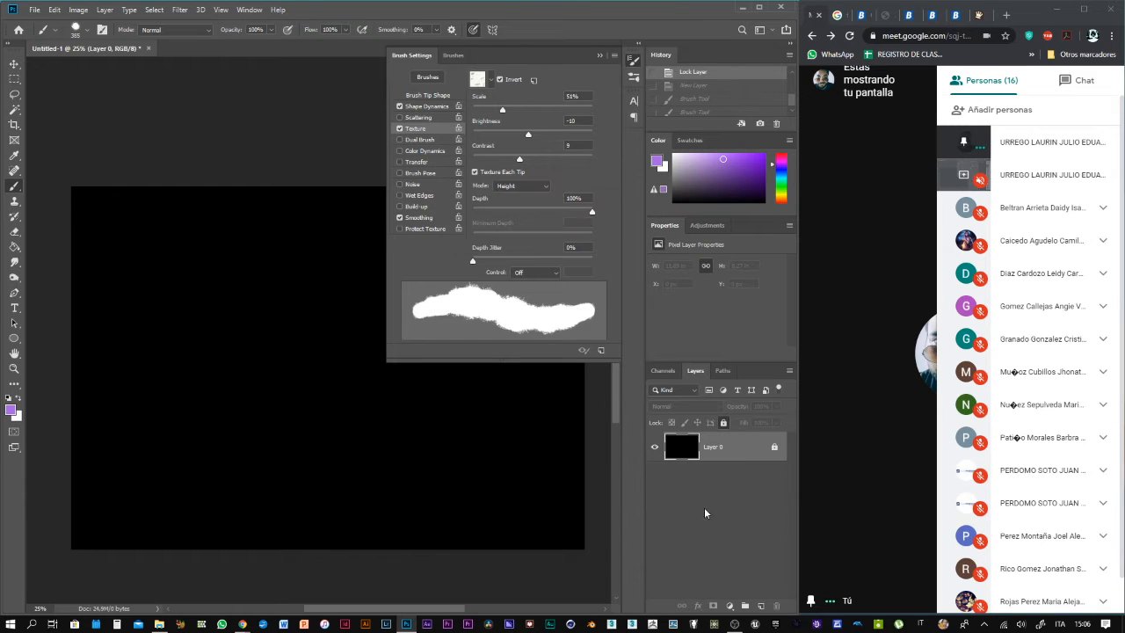
{"action": "left_click", "coordinate": [758, 607]}
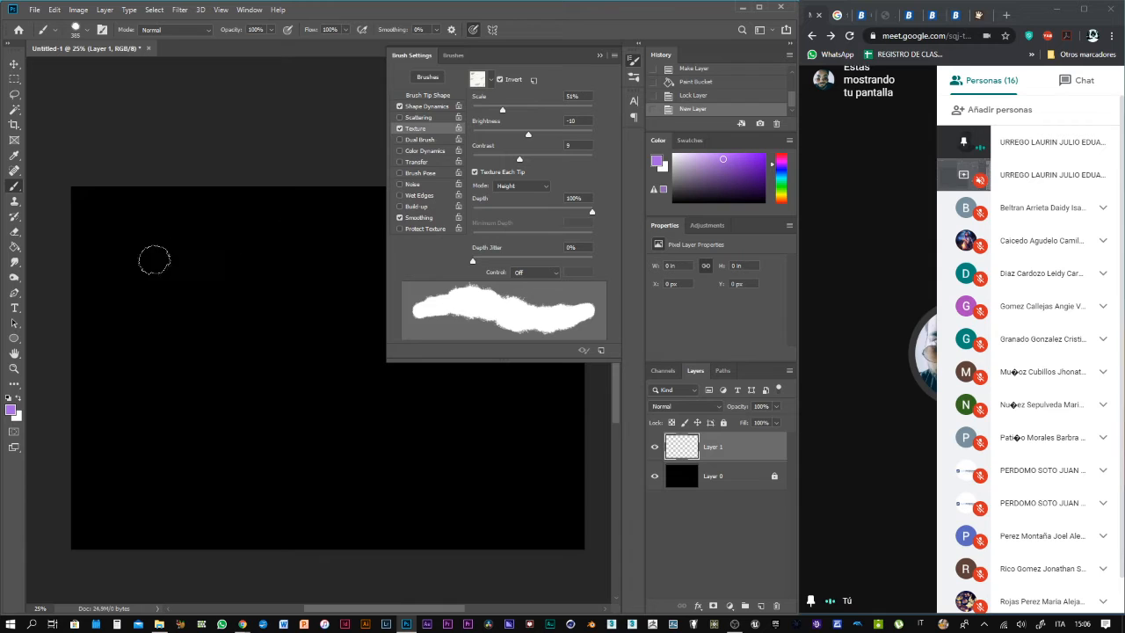
{"action": "mouse_move", "coordinate": [153, 258]}
{"action": "left_mouse_down"}
{"action": "mouse_move", "coordinate": [252, 301]}
{"action": "mouse_move", "coordinate": [277, 278]}
{"action": "mouse_move", "coordinate": [237, 275]}
{"action": "mouse_move", "coordinate": [203, 309]}
{"action": "mouse_move", "coordinate": [179, 406]}
{"action": "mouse_move", "coordinate": [260, 454]}
{"action": "mouse_move", "coordinate": [328, 450]}
{"action": "mouse_move", "coordinate": [360, 431]}
{"action": "mouse_move", "coordinate": [322, 404]}
{"action": "mouse_move", "coordinate": [263, 392]}
{"action": "left_mouse_up"}
{"action": "mouse_move", "coordinate": [423, 454]}
{"action": "left_mouse_down"}
{"action": "mouse_move", "coordinate": [348, 451]}
{"action": "mouse_move", "coordinate": [430, 441]}
{"action": "mouse_move", "coordinate": [322, 420]}
{"action": "mouse_move", "coordinate": [371, 415]}
{"action": "mouse_move", "coordinate": [317, 358]}
{"action": "mouse_move", "coordinate": [272, 355]}
{"action": "mouse_move", "coordinate": [248, 363]}
{"action": "mouse_move", "coordinate": [286, 386]}
{"action": "mouse_move", "coordinate": [287, 421]}
{"action": "mouse_move", "coordinate": [244, 442]}
{"action": "mouse_move", "coordinate": [247, 409]}
{"action": "mouse_move", "coordinate": [226, 375]}
{"action": "mouse_move", "coordinate": [246, 390]}
{"action": "mouse_move", "coordinate": [243, 439]}
{"action": "mouse_move", "coordinate": [297, 457]}
{"action": "mouse_move", "coordinate": [459, 442]}
{"action": "mouse_move", "coordinate": [387, 410]}
{"action": "mouse_move", "coordinate": [409, 396]}
{"action": "mouse_move", "coordinate": [413, 464]}
{"action": "mouse_move", "coordinate": [354, 488]}
{"action": "mouse_move", "coordinate": [193, 477]}
{"action": "mouse_move", "coordinate": [174, 445]}
{"action": "mouse_move", "coordinate": [256, 409]}
{"action": "mouse_move", "coordinate": [206, 392]}
{"action": "mouse_move", "coordinate": [222, 438]}
{"action": "mouse_move", "coordinate": [261, 438]}
{"action": "mouse_move", "coordinate": [226, 368]}
{"action": "mouse_move", "coordinate": [348, 359]}
{"action": "mouse_move", "coordinate": [425, 388]}
{"action": "left_mouse_up"}
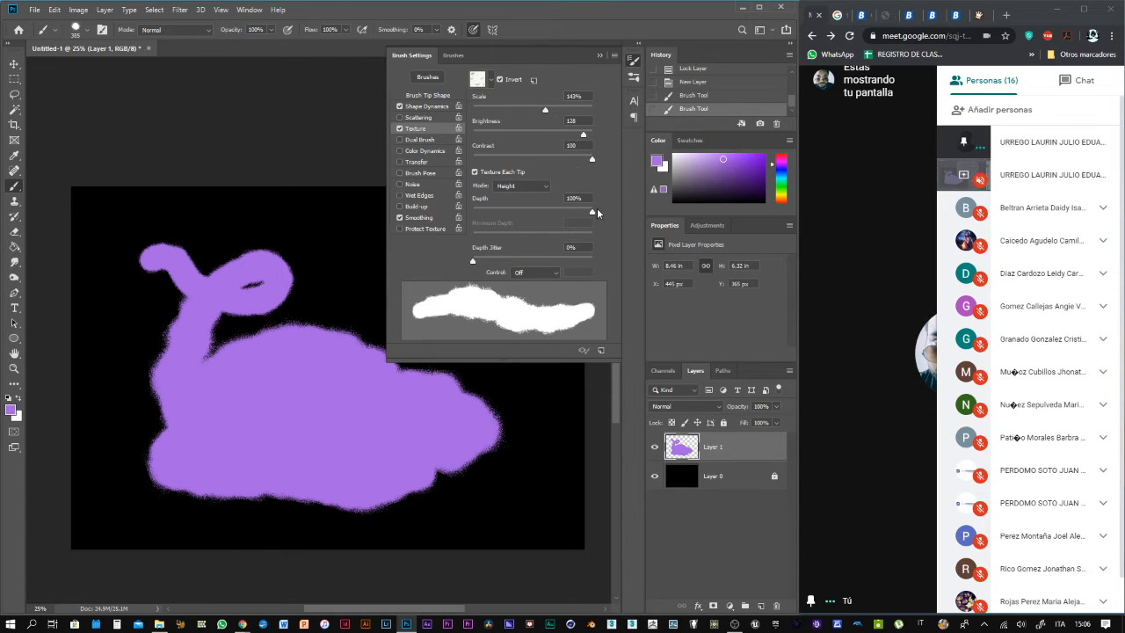
Set the texture to Scale 143%, Brightness 128, Contrast 100 and Depth 8%, paint test strokes, and undo all the textured strokes
{"action": "left_click_drag", "start_coordinate": [505, 213], "coordinate": [465, 223]}
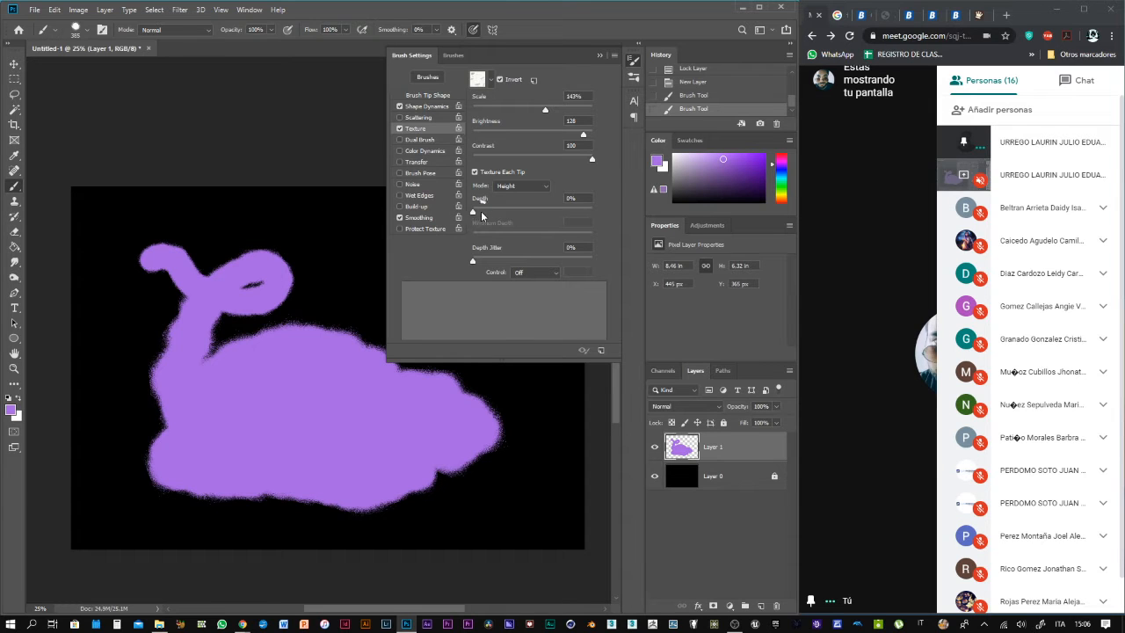
{"action": "left_click", "coordinate": [482, 214]}
{"action": "mouse_move", "coordinate": [315, 224]}
{"action": "left_mouse_down"}
{"action": "mouse_move", "coordinate": [341, 237]}
{"action": "mouse_move", "coordinate": [327, 280]}
{"action": "mouse_move", "coordinate": [326, 351]}
{"action": "left_mouse_up"}
{"action": "left_click_drag", "start_coordinate": [483, 471], "coordinate": [530, 472]}
{"action": "key", "text": "ctrl+z"}
{"action": "key", "text": "ctrl+z"}
{"action": "key", "text": "ctrl+z"}
{"action": "key", "text": "ctrl+z"}
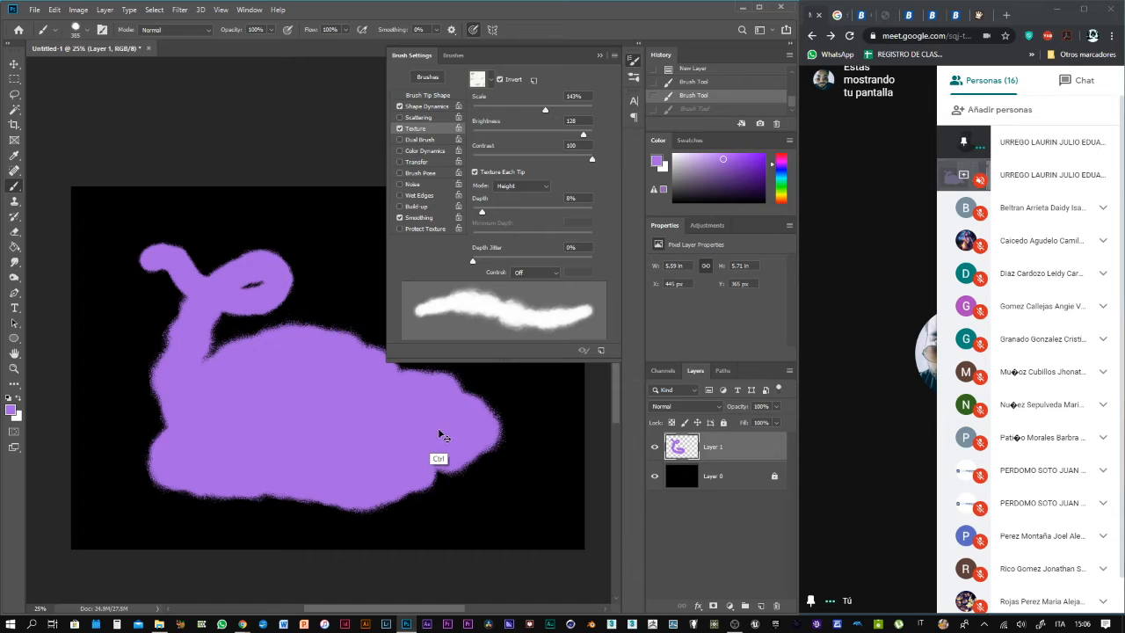
Turn Texture off, enable Dual Brush in Color Burn mode, and choose the ring-shaped 2500 px tip
{"action": "left_click", "coordinate": [399, 128]}
{"action": "left_click", "coordinate": [418, 141]}
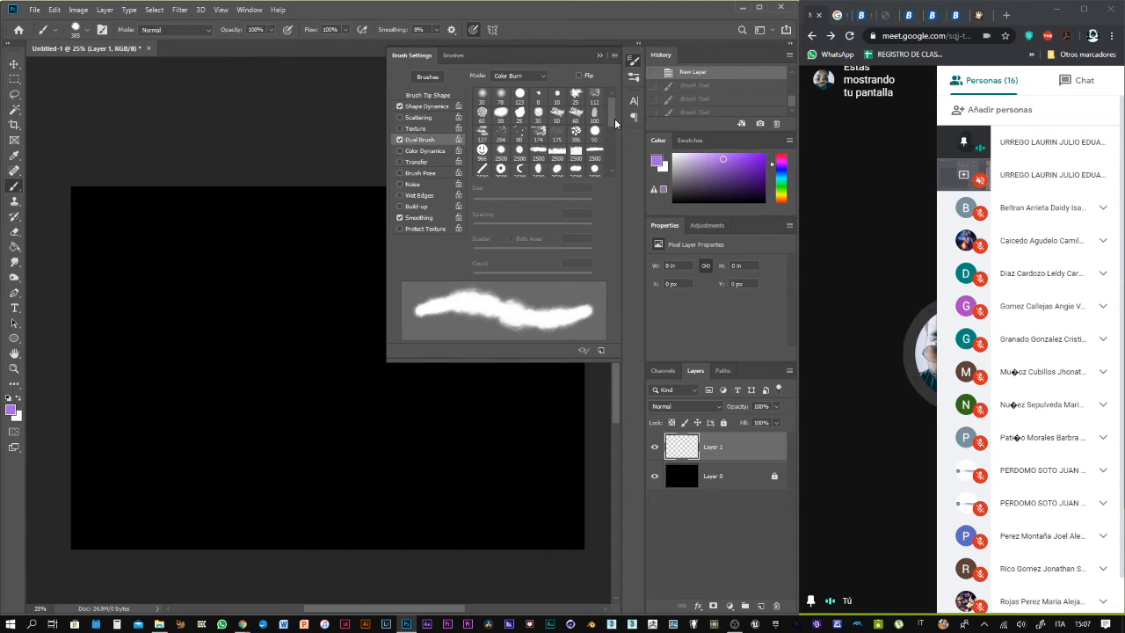
{"action": "scroll", "coordinate": [610, 132], "scroll_direction": "down", "scroll_amount": 5}
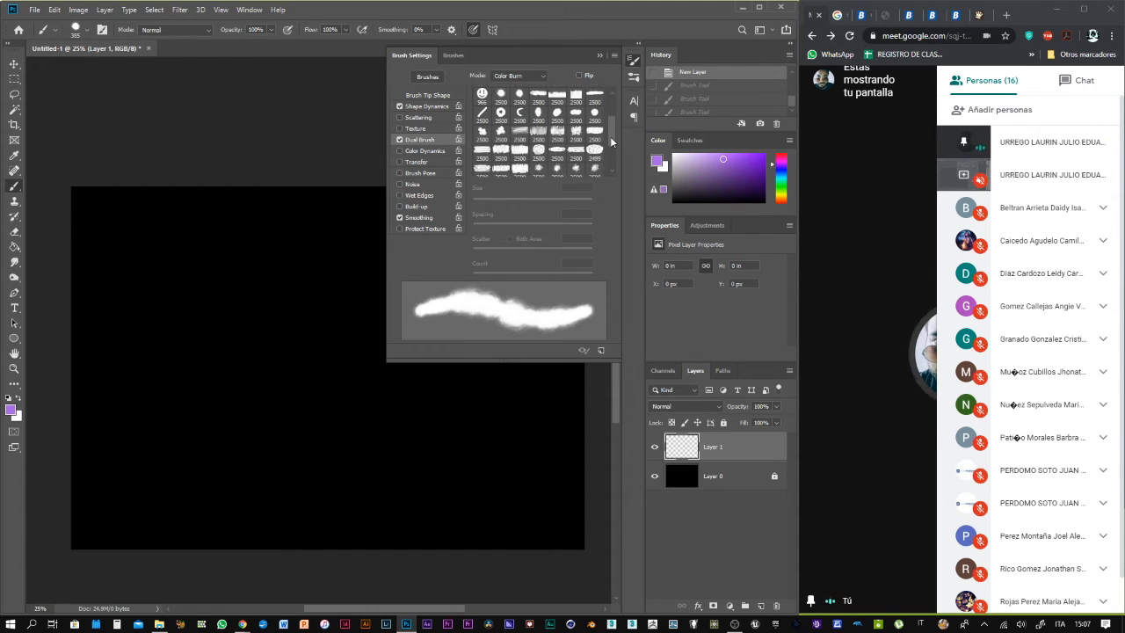
{"action": "scroll", "coordinate": [612, 135], "scroll_direction": "up", "scroll_amount": 2}
{"action": "scroll", "coordinate": [611, 135], "scroll_direction": "up", "scroll_amount": 2}
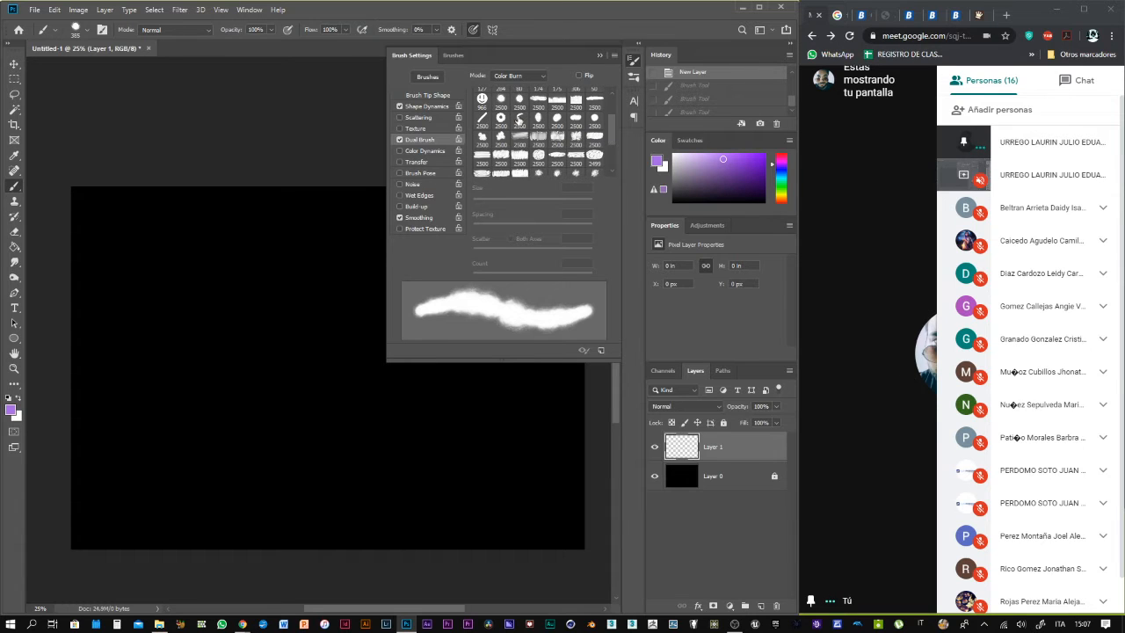
{"action": "left_click", "coordinate": [500, 118]}
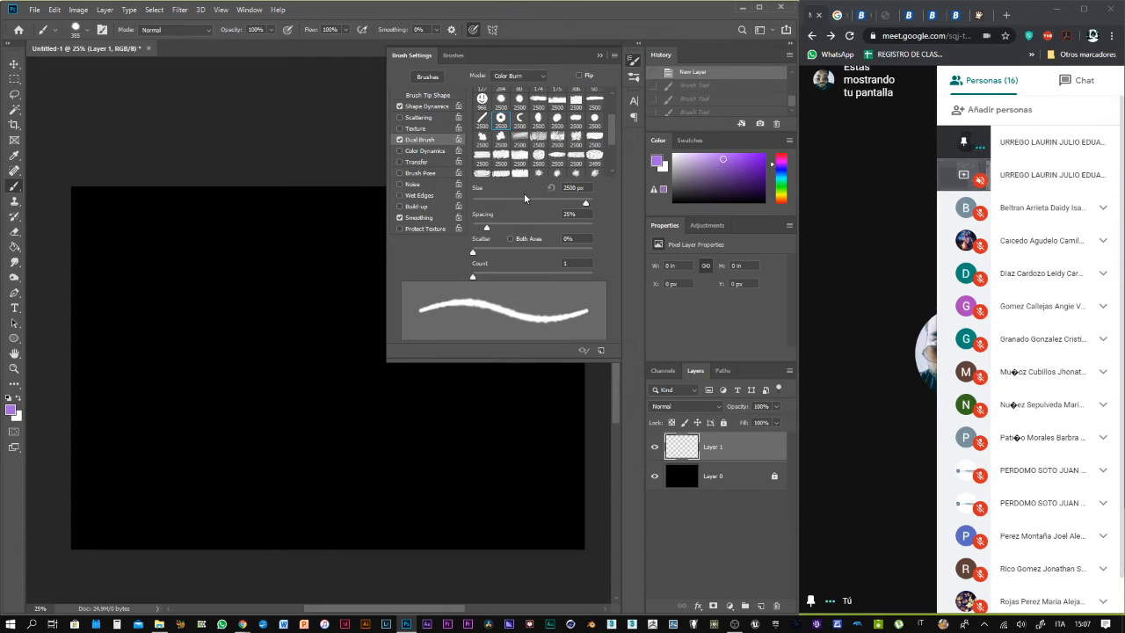
Set the Dual Brush to Size 18 px with wide Spacing, Scatter 590% and Count 8, and paint a looping test stroke
{"action": "left_click_drag", "start_coordinate": [585, 202], "coordinate": [494, 204]}
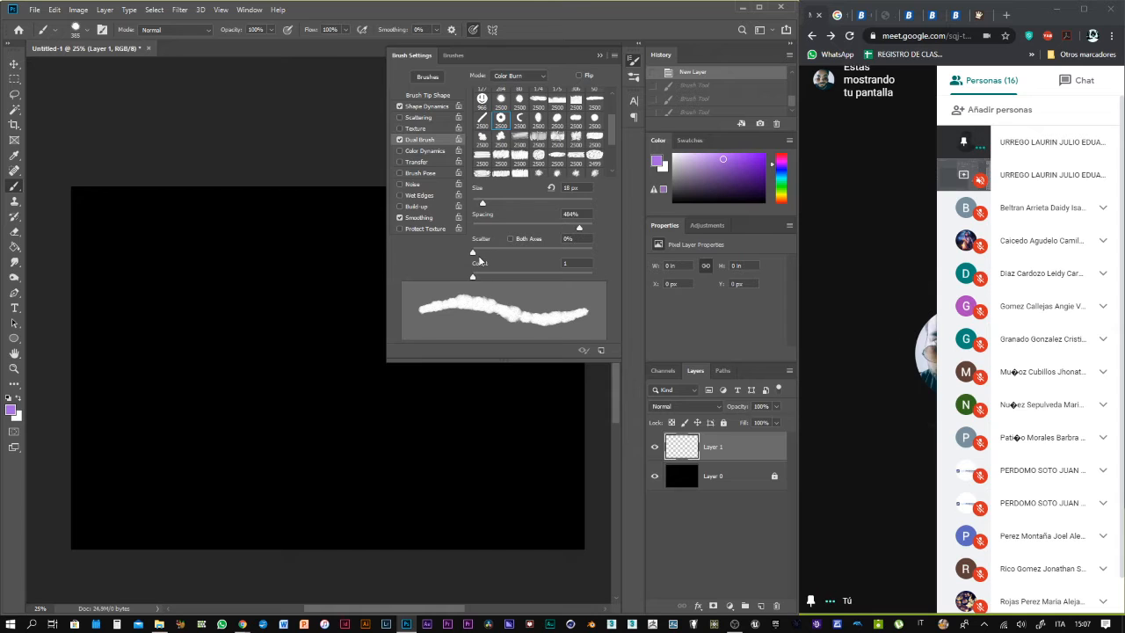
{"action": "left_click_drag", "start_coordinate": [531, 254], "coordinate": [544, 251]}
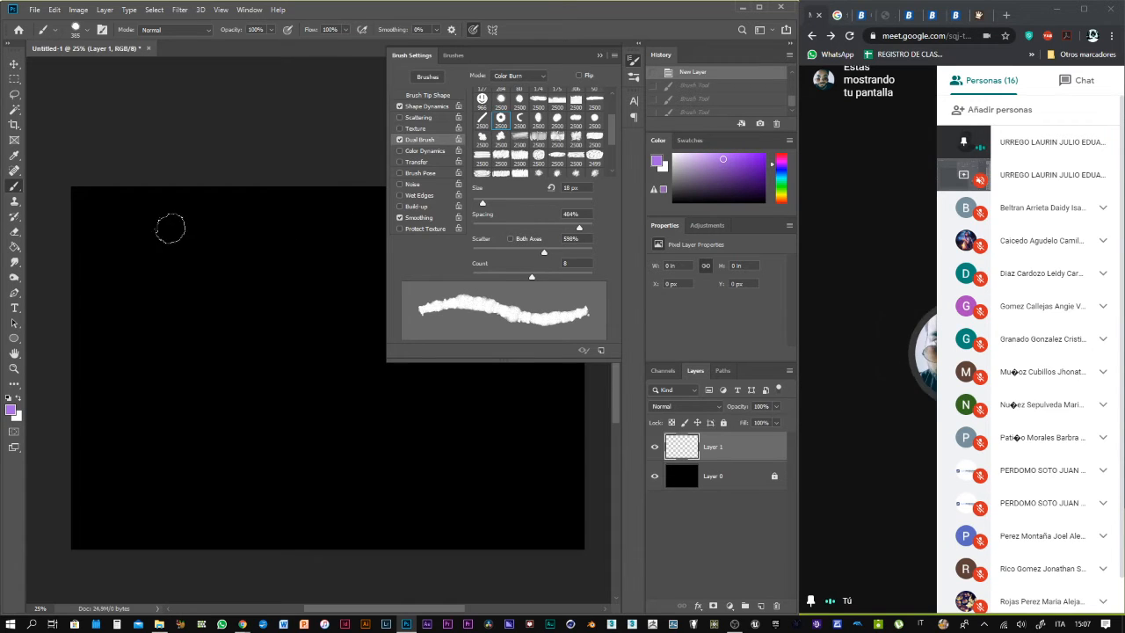
{"action": "mouse_move", "coordinate": [168, 227]}
{"action": "left_mouse_down"}
{"action": "mouse_move", "coordinate": [198, 229]}
{"action": "mouse_move", "coordinate": [228, 278]}
{"action": "mouse_move", "coordinate": [268, 282]}
{"action": "mouse_move", "coordinate": [272, 268]}
{"action": "mouse_move", "coordinate": [238, 266]}
{"action": "mouse_move", "coordinate": [215, 298]}
{"action": "mouse_move", "coordinate": [185, 364]}
{"action": "mouse_move", "coordinate": [212, 389]}
{"action": "mouse_move", "coordinate": [300, 382]}
{"action": "mouse_move", "coordinate": [323, 355]}
{"action": "mouse_move", "coordinate": [314, 337]}
{"action": "mouse_move", "coordinate": [270, 336]}
{"action": "mouse_move", "coordinate": [262, 351]}
{"action": "mouse_move", "coordinate": [288, 375]}
{"action": "mouse_move", "coordinate": [277, 418]}
{"action": "mouse_move", "coordinate": [218, 437]}
{"action": "mouse_move", "coordinate": [179, 432]}
{"action": "left_mouse_up"}
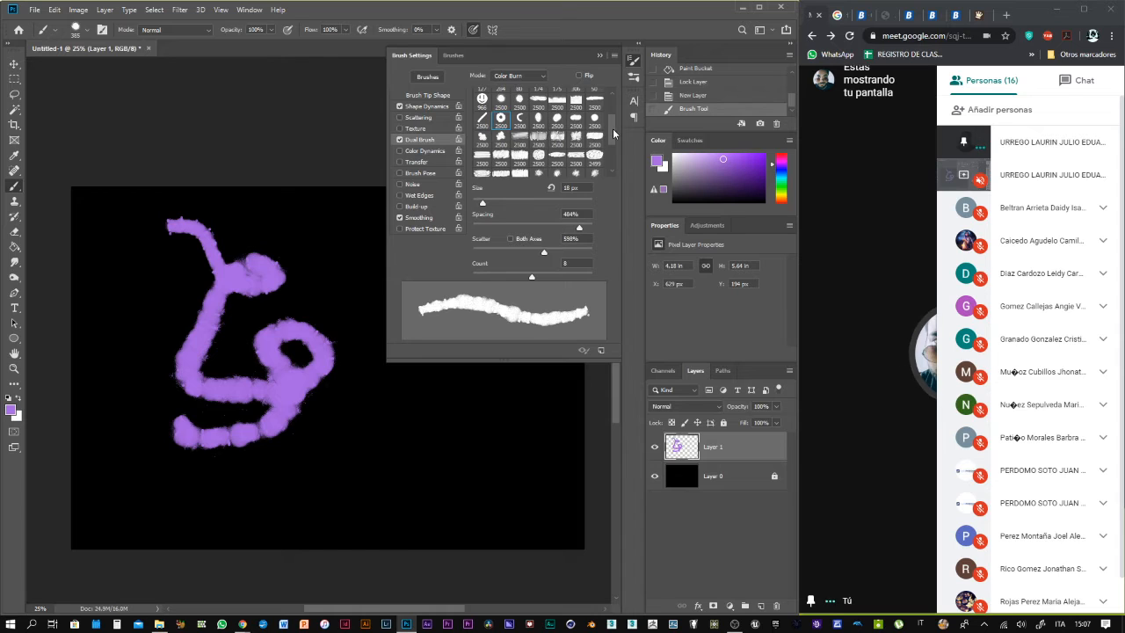
Switch the Dual Brush to the smiley tip and paint test strokes with it at 966 px and at 1 px
{"action": "scroll", "coordinate": [610, 145], "scroll_direction": "up", "scroll_amount": 3}
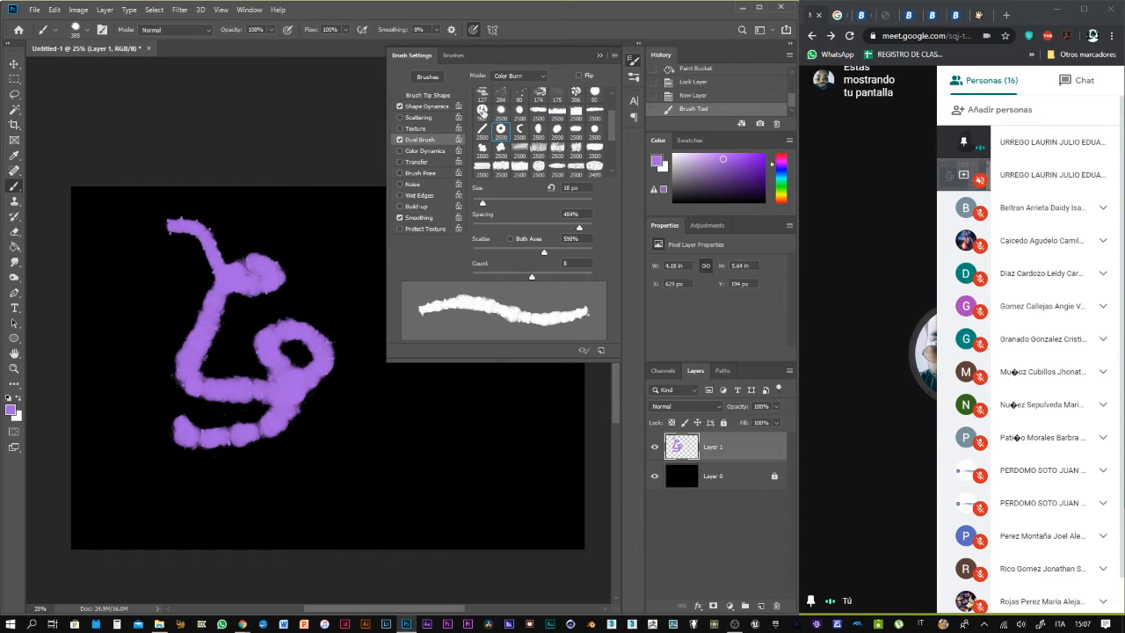
{"action": "left_click", "coordinate": [481, 110]}
{"action": "mouse_move", "coordinate": [312, 286]}
{"action": "left_mouse_down"}
{"action": "mouse_move", "coordinate": [350, 404]}
{"action": "mouse_move", "coordinate": [418, 448]}
{"action": "mouse_move", "coordinate": [434, 410]}
{"action": "mouse_move", "coordinate": [363, 435]}
{"action": "mouse_move", "coordinate": [333, 468]}
{"action": "mouse_move", "coordinate": [247, 489]}
{"action": "mouse_move", "coordinate": [233, 464]}
{"action": "left_mouse_up"}
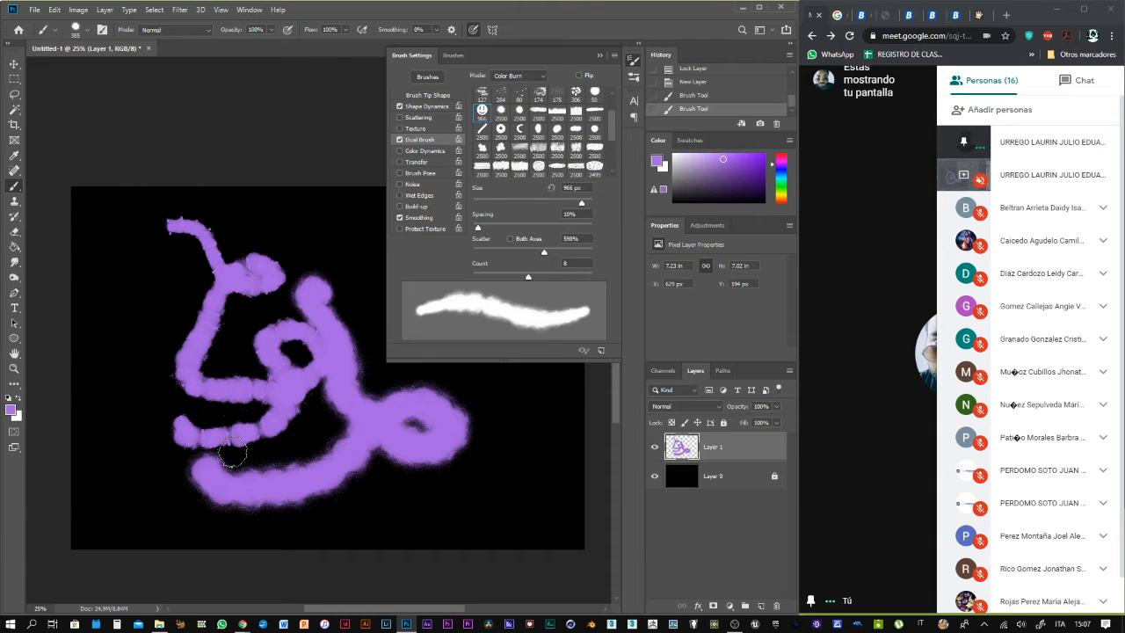
{"action": "mouse_move", "coordinate": [345, 395]}
{"action": "left_mouse_down"}
{"action": "mouse_move", "coordinate": [342, 430]}
{"action": "mouse_move", "coordinate": [301, 450]}
{"action": "mouse_move", "coordinate": [314, 420]}
{"action": "left_mouse_up"}
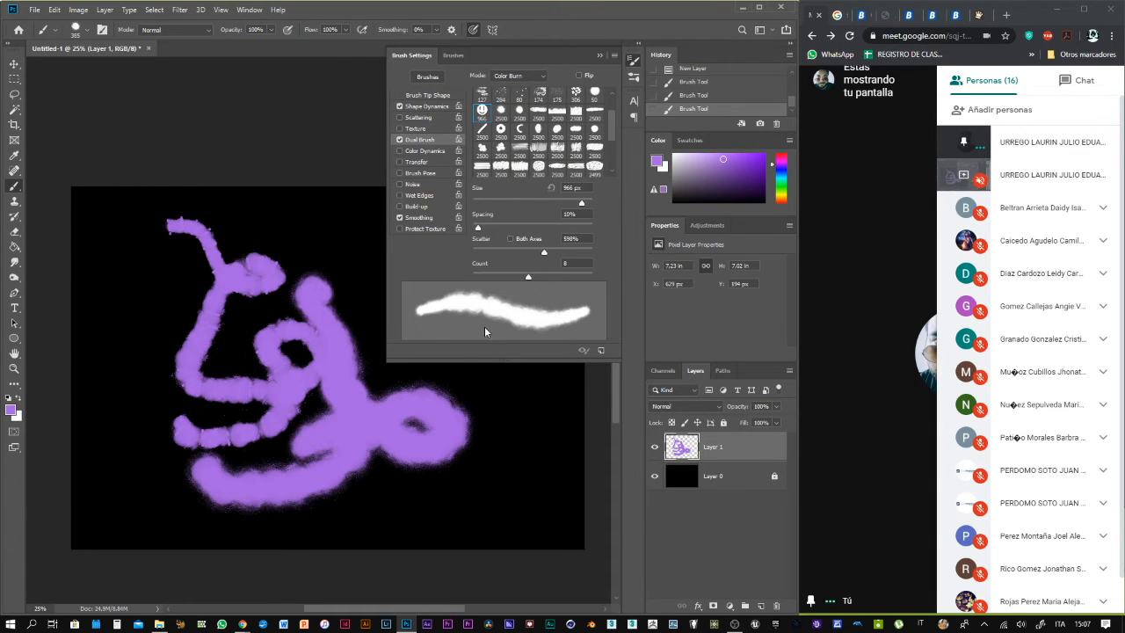
{"action": "left_click_drag", "start_coordinate": [477, 204], "coordinate": [451, 214]}
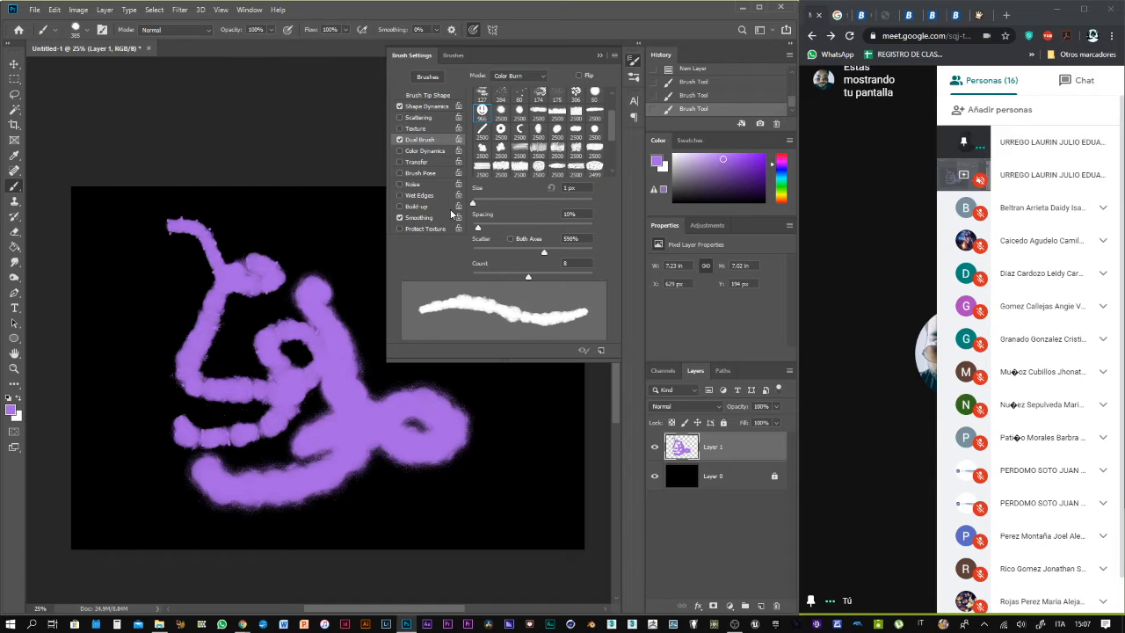
{"action": "mouse_move", "coordinate": [532, 418]}
{"action": "left_mouse_down"}
{"action": "mouse_move", "coordinate": [500, 413]}
{"action": "mouse_move", "coordinate": [480, 465]}
{"action": "mouse_move", "coordinate": [382, 484]}
{"action": "mouse_move", "coordinate": [383, 474]}
{"action": "left_mouse_up"}
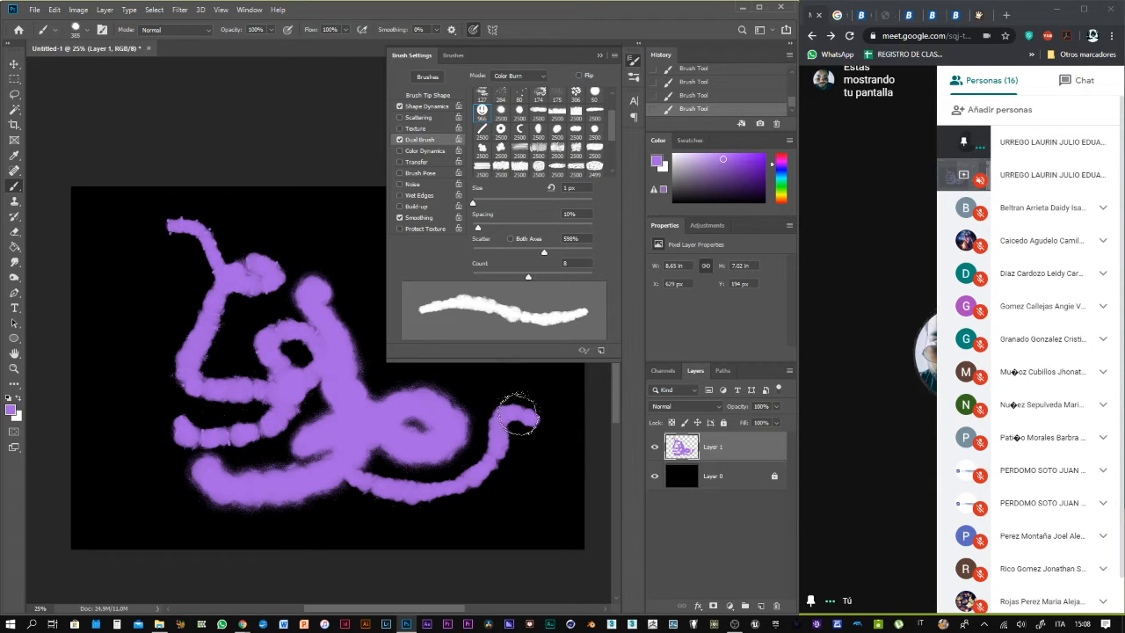
Turn Dual Brush off and undo all of its test strokes
{"action": "left_click", "coordinate": [400, 140]}
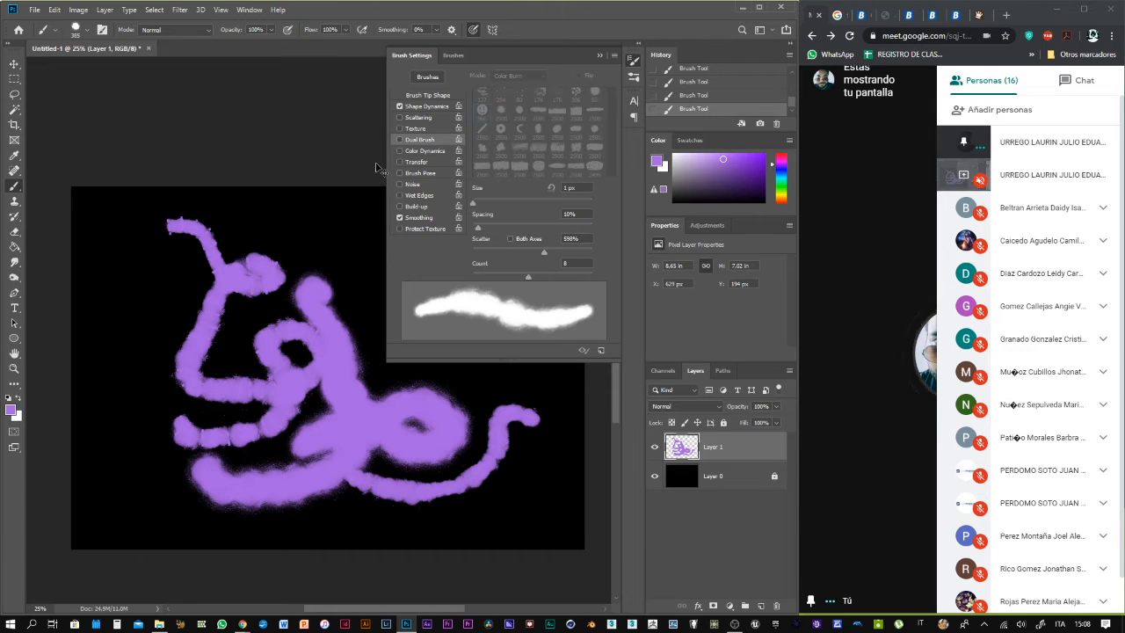
{"action": "key", "text": "ctrl+z"}
{"action": "key", "text": "ctrl+z"}
{"action": "key", "text": "ctrl+z"}
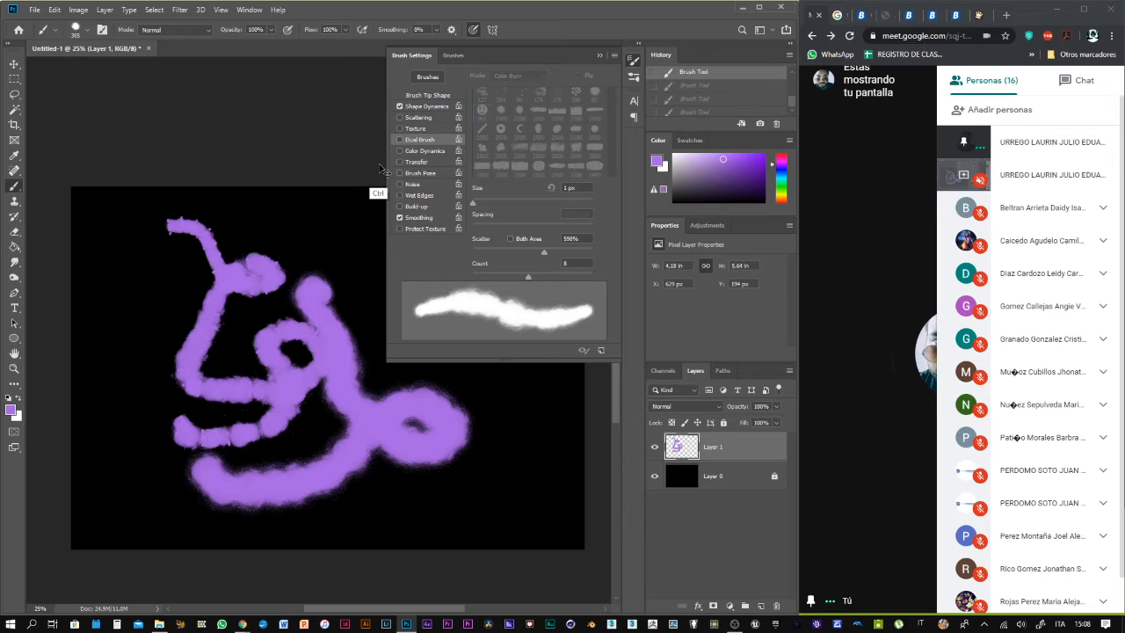
{"action": "key", "text": "ctrl+z"}
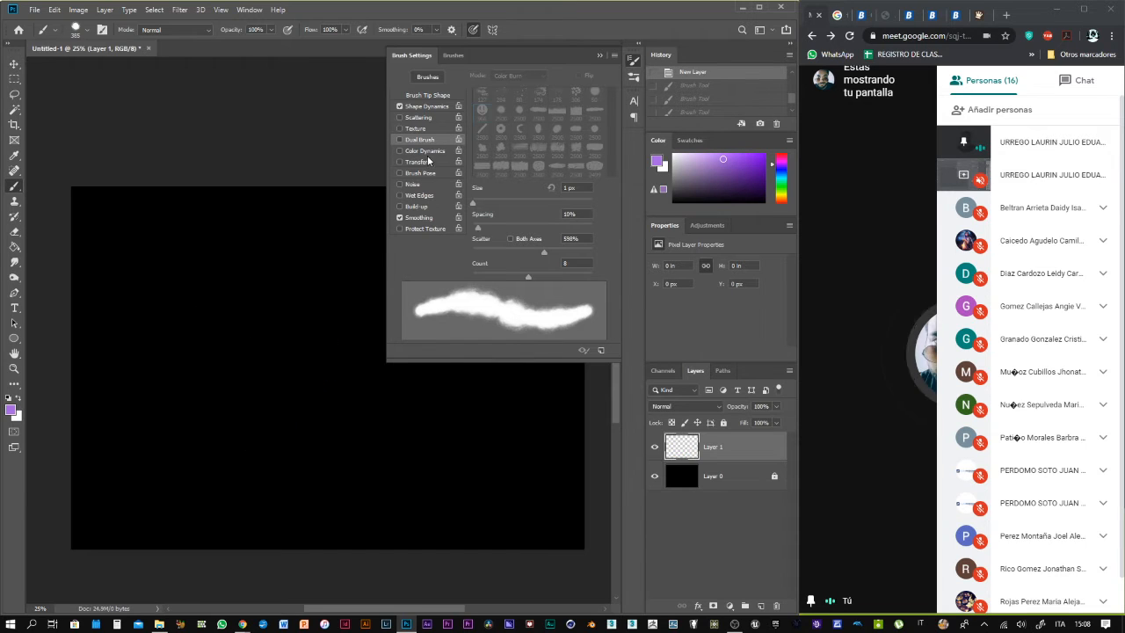
Enable Color Dynamics with Foreground/Background Jitter 31% controlled by Pen Pressure and Hue Jitter 29%, and paint a multicoloured test stroke
{"action": "left_click", "coordinate": [424, 151]}
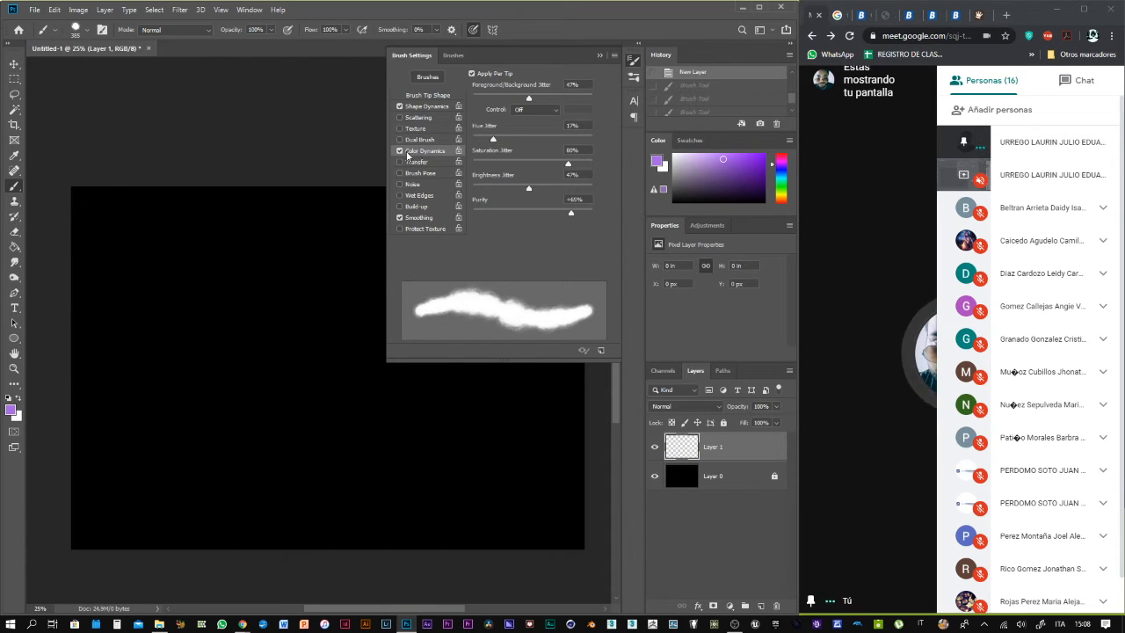
{"action": "left_click", "coordinate": [539, 109]}
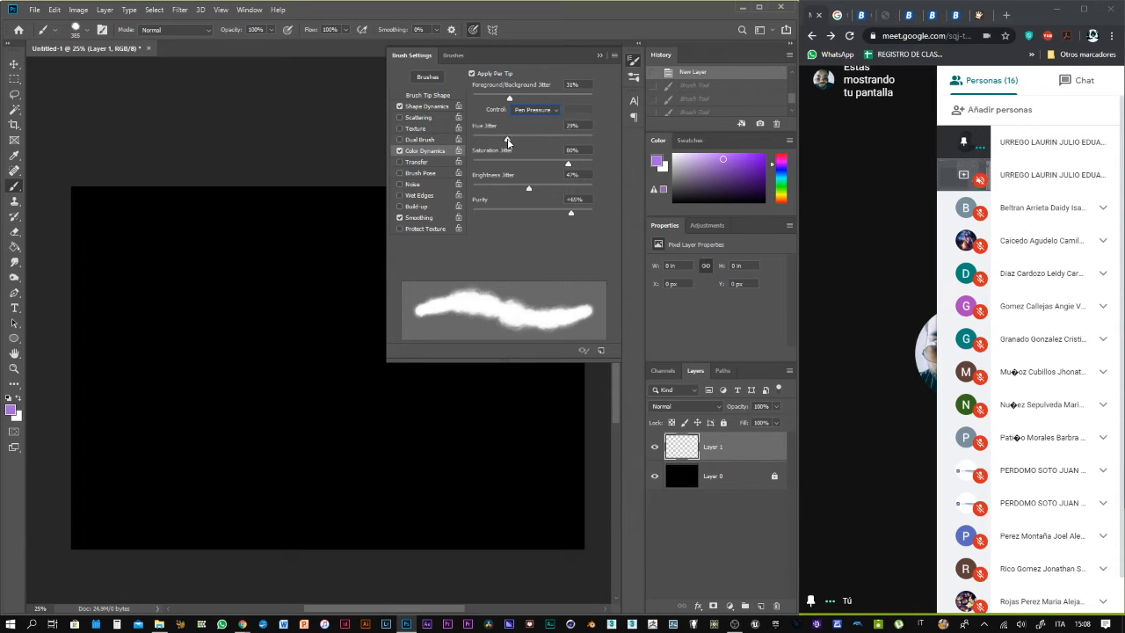
{"action": "mouse_move", "coordinate": [162, 293]}
{"action": "left_mouse_down"}
{"action": "mouse_move", "coordinate": [197, 289]}
{"action": "mouse_move", "coordinate": [256, 339]}
{"action": "mouse_move", "coordinate": [294, 333]}
{"action": "mouse_move", "coordinate": [308, 312]}
{"action": "mouse_move", "coordinate": [270, 297]}
{"action": "mouse_move", "coordinate": [189, 396]}
{"action": "mouse_move", "coordinate": [176, 437]}
{"action": "mouse_move", "coordinate": [203, 475]}
{"action": "mouse_move", "coordinate": [247, 495]}
{"action": "mouse_move", "coordinate": [321, 500]}
{"action": "mouse_move", "coordinate": [489, 495]}
{"action": "mouse_move", "coordinate": [477, 473]}
{"action": "mouse_move", "coordinate": [387, 456]}
{"action": "mouse_move", "coordinate": [364, 440]}
{"action": "mouse_move", "coordinate": [352, 400]}
{"action": "left_mouse_up"}
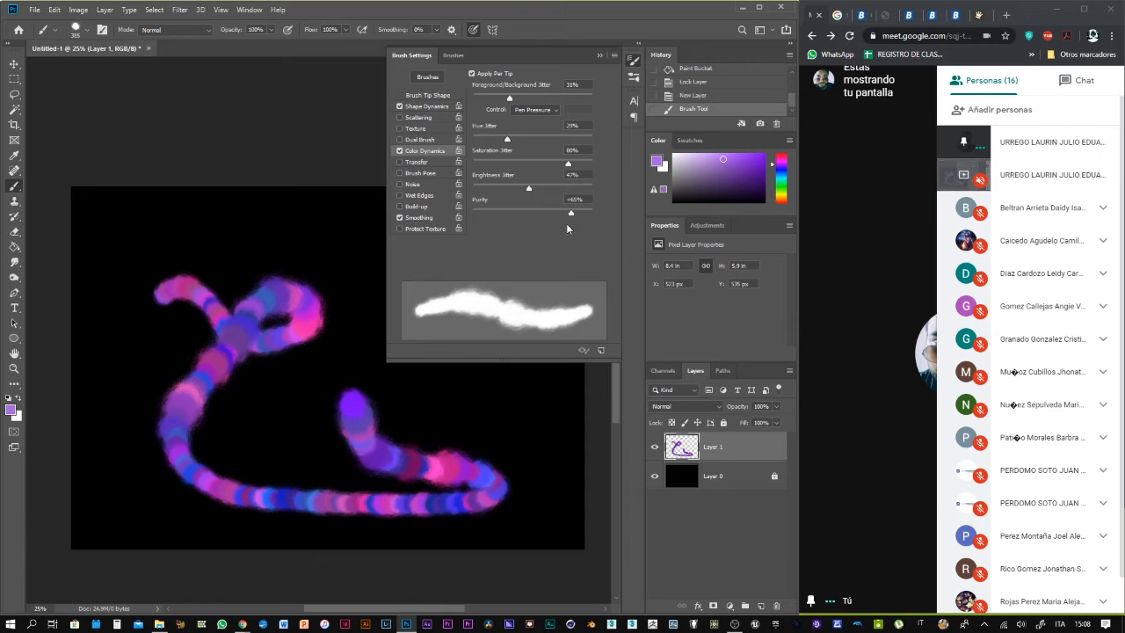
Set the brush's colour dynamics to Purity -63% and Brightness Jitter 3%, painting test strokes on Layer 1 to compare
{"action": "left_click_drag", "start_coordinate": [495, 215], "coordinate": [495, 214]}
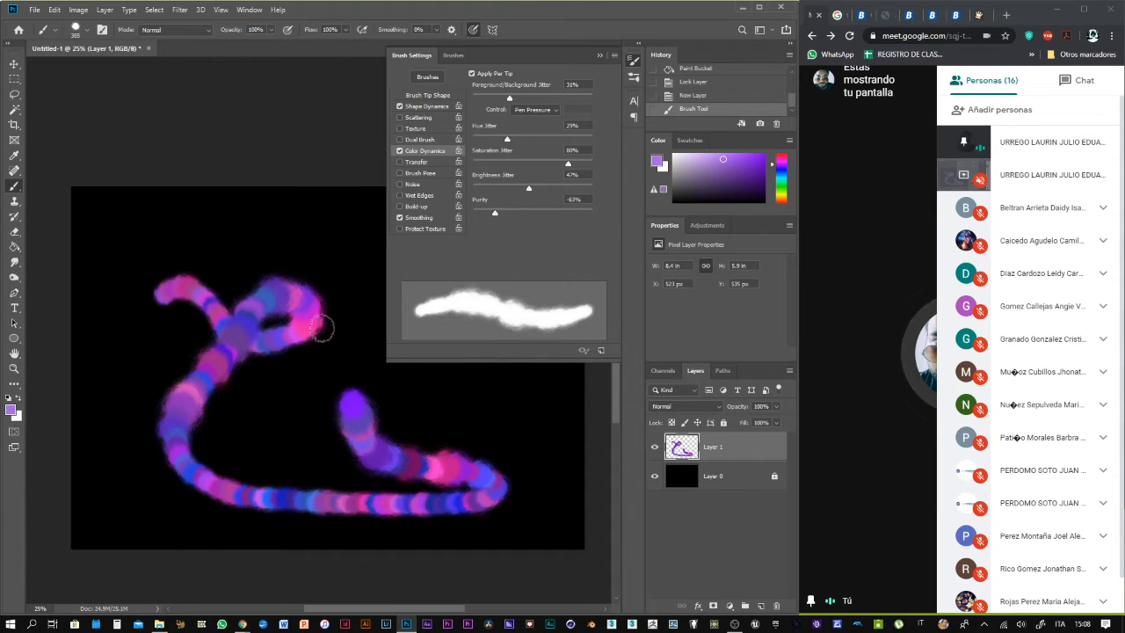
{"action": "mouse_move", "coordinate": [322, 322]}
{"action": "left_mouse_down"}
{"action": "mouse_move", "coordinate": [322, 384]}
{"action": "mouse_move", "coordinate": [272, 402]}
{"action": "mouse_move", "coordinate": [233, 394]}
{"action": "mouse_move", "coordinate": [257, 376]}
{"action": "mouse_move", "coordinate": [336, 380]}
{"action": "mouse_move", "coordinate": [542, 409]}
{"action": "mouse_move", "coordinate": [527, 390]}
{"action": "mouse_move", "coordinate": [404, 439]}
{"action": "mouse_move", "coordinate": [218, 442]}
{"action": "left_mouse_up"}
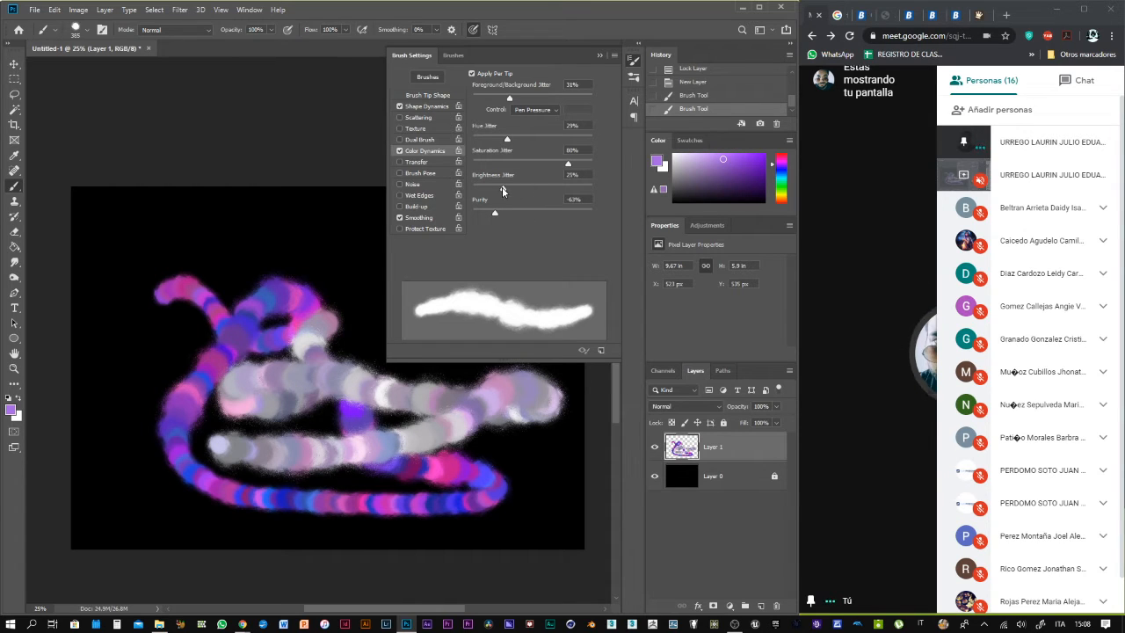
{"action": "left_click_drag", "start_coordinate": [530, 188], "coordinate": [476, 188]}
{"action": "mouse_move", "coordinate": [327, 220]}
{"action": "left_mouse_down"}
{"action": "mouse_move", "coordinate": [244, 264]}
{"action": "mouse_move", "coordinate": [180, 267]}
{"action": "mouse_move", "coordinate": [146, 252]}
{"action": "mouse_move", "coordinate": [123, 303]}
{"action": "mouse_move", "coordinate": [139, 328]}
{"action": "mouse_move", "coordinate": [124, 373]}
{"action": "mouse_move", "coordinate": [141, 415]}
{"action": "mouse_move", "coordinate": [134, 473]}
{"action": "mouse_move", "coordinate": [412, 443]}
{"action": "mouse_move", "coordinate": [513, 459]}
{"action": "mouse_move", "coordinate": [545, 447]}
{"action": "left_mouse_up"}
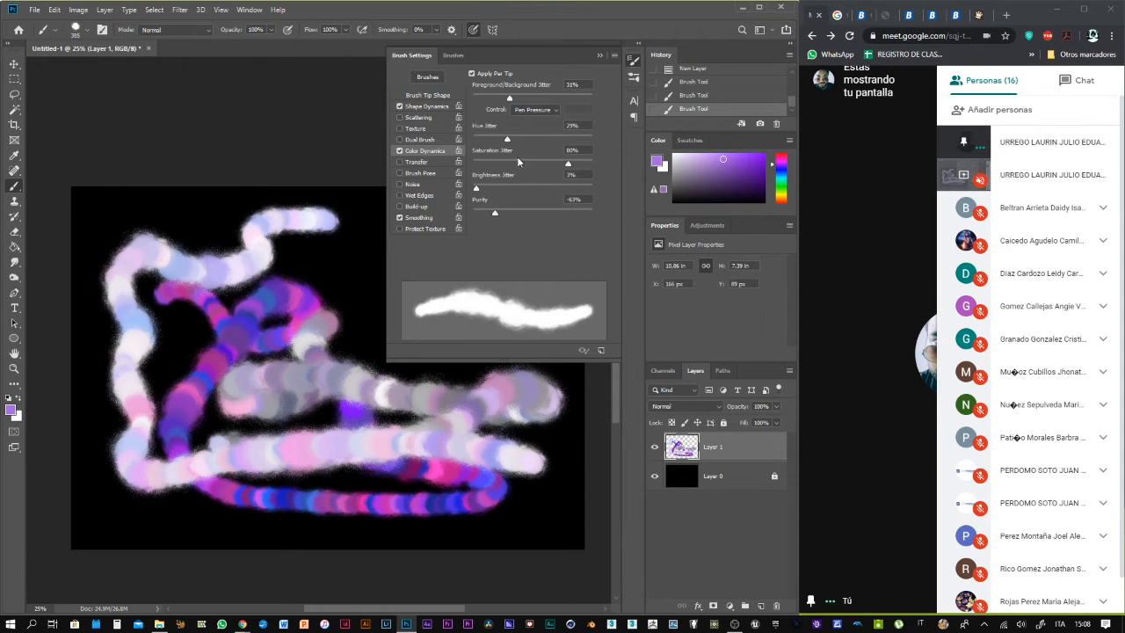
Set Saturation Jitter to 11%, Hue Jitter to 2% and Foreground/Background Jitter to 5%, testing the brush with strokes across the canvas
{"action": "left_click_drag", "start_coordinate": [518, 165], "coordinate": [474, 167]}
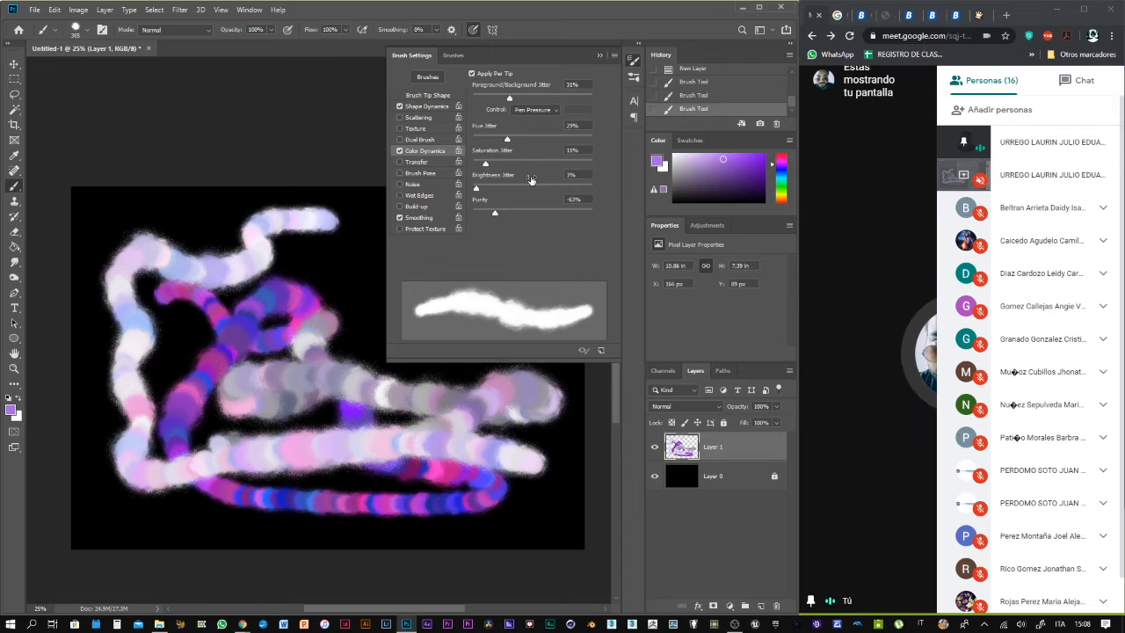
{"action": "mouse_move", "coordinate": [557, 419]}
{"action": "left_mouse_down"}
{"action": "mouse_move", "coordinate": [531, 451]}
{"action": "mouse_move", "coordinate": [507, 454]}
{"action": "mouse_move", "coordinate": [439, 430]}
{"action": "mouse_move", "coordinate": [380, 371]}
{"action": "mouse_move", "coordinate": [333, 292]}
{"action": "mouse_move", "coordinate": [294, 268]}
{"action": "mouse_move", "coordinate": [212, 300]}
{"action": "mouse_move", "coordinate": [180, 422]}
{"action": "left_mouse_up"}
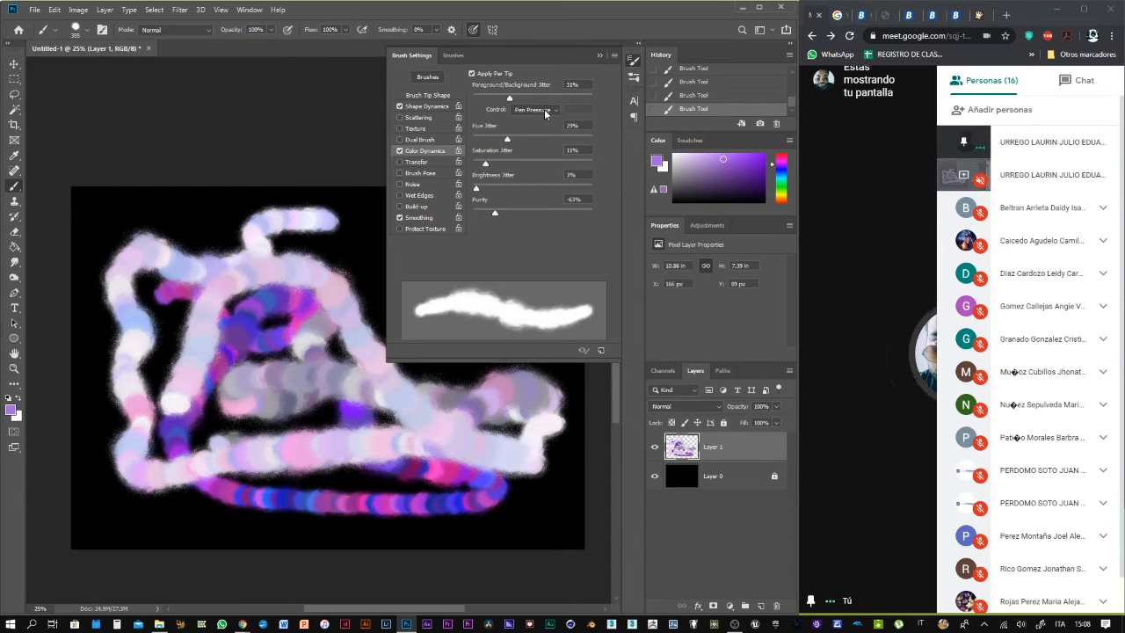
{"action": "left_click_drag", "start_coordinate": [504, 141], "coordinate": [479, 141]}
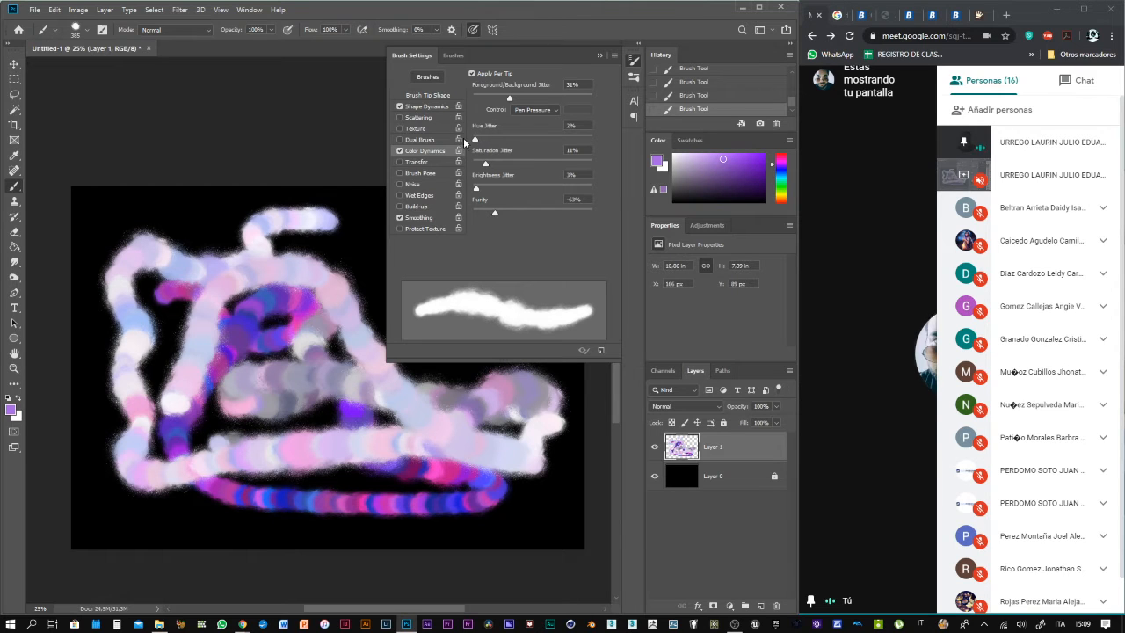
{"action": "mouse_move", "coordinate": [356, 201]}
{"action": "left_mouse_down"}
{"action": "mouse_move", "coordinate": [325, 224]}
{"action": "mouse_move", "coordinate": [336, 299]}
{"action": "mouse_move", "coordinate": [314, 428]}
{"action": "mouse_move", "coordinate": [387, 479]}
{"action": "mouse_move", "coordinate": [483, 507]}
{"action": "mouse_move", "coordinate": [571, 503]}
{"action": "mouse_move", "coordinate": [518, 483]}
{"action": "mouse_move", "coordinate": [138, 505]}
{"action": "mouse_move", "coordinate": [154, 448]}
{"action": "mouse_move", "coordinate": [276, 400]}
{"action": "left_mouse_up"}
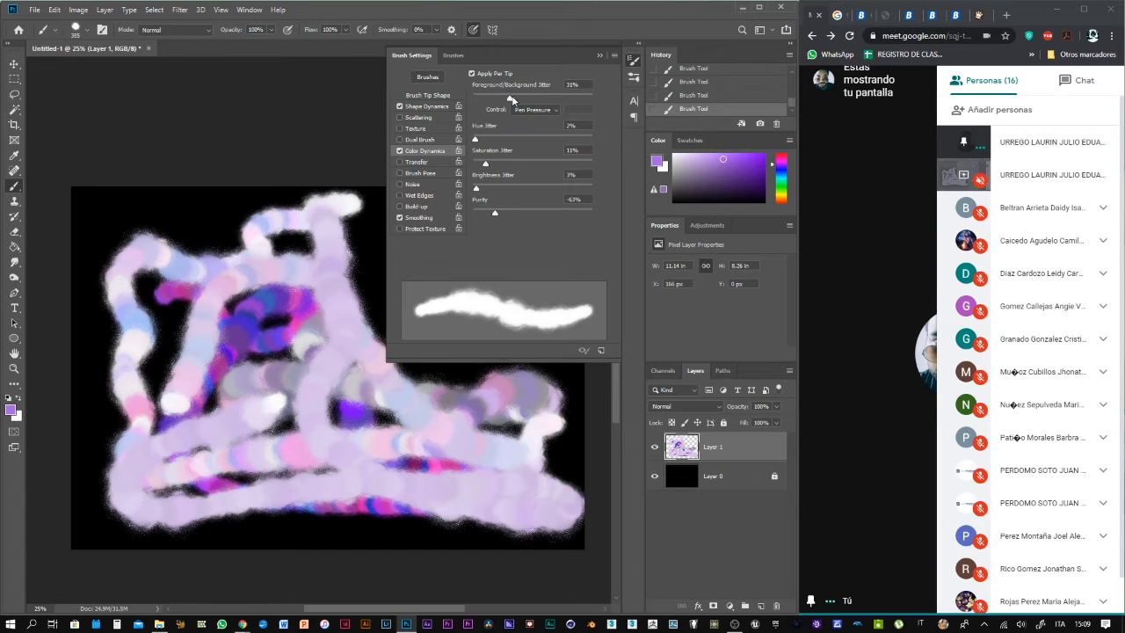
{"action": "mouse_move", "coordinate": [167, 203]}
{"action": "left_mouse_down"}
{"action": "mouse_move", "coordinate": [222, 237]}
{"action": "mouse_move", "coordinate": [240, 283]}
{"action": "mouse_move", "coordinate": [293, 261]}
{"action": "mouse_move", "coordinate": [218, 257]}
{"action": "mouse_move", "coordinate": [177, 315]}
{"action": "mouse_move", "coordinate": [163, 375]}
{"action": "mouse_move", "coordinate": [70, 450]}
{"action": "mouse_move", "coordinate": [97, 480]}
{"action": "mouse_move", "coordinate": [145, 508]}
{"action": "mouse_move", "coordinate": [279, 523]}
{"action": "mouse_move", "coordinate": [379, 524]}
{"action": "mouse_move", "coordinate": [446, 494]}
{"action": "left_mouse_up"}
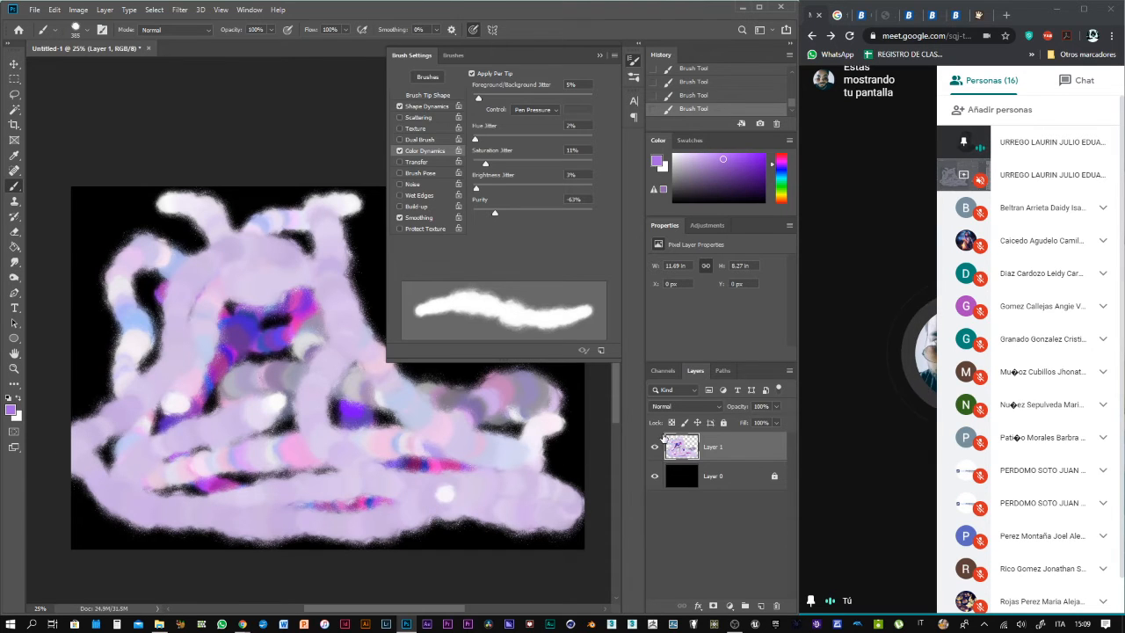
Add a new empty layer, delete the painted Layer 1 and make the empty layer active
{"action": "left_click", "coordinate": [763, 605]}
{"action": "left_click", "coordinate": [739, 477]}
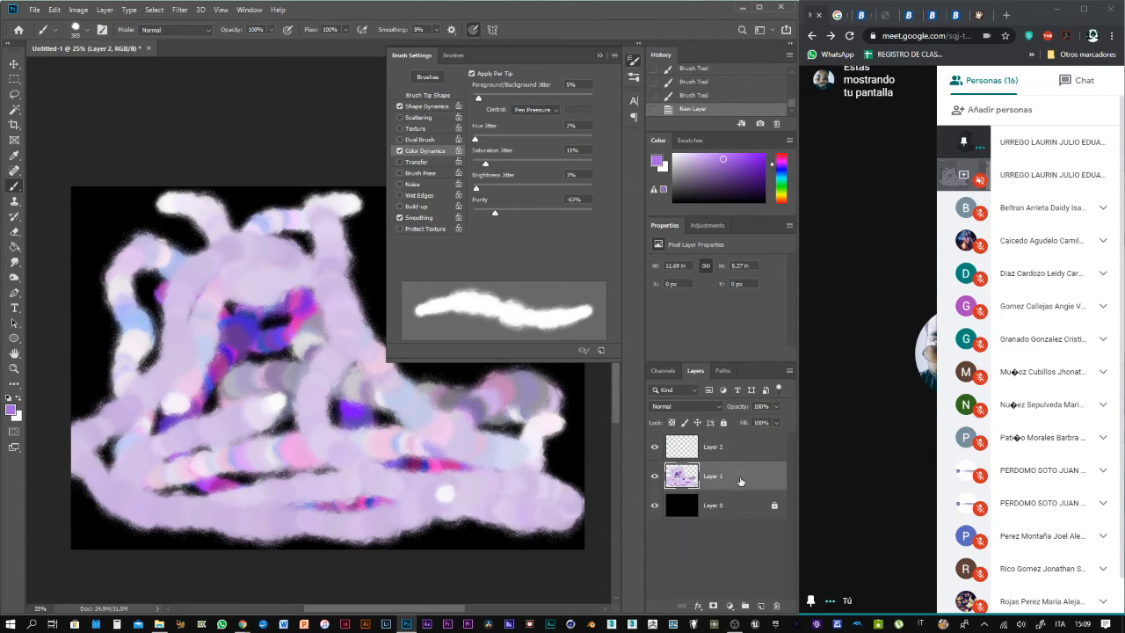
{"action": "key", "text": "Delete"}
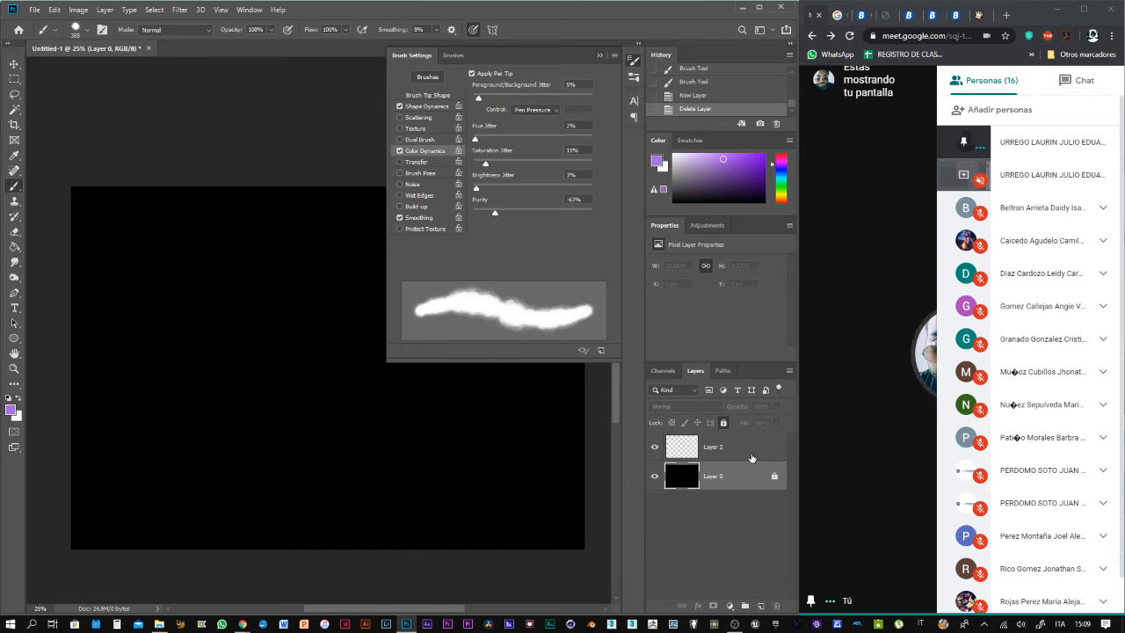
{"action": "left_click", "coordinate": [744, 460]}
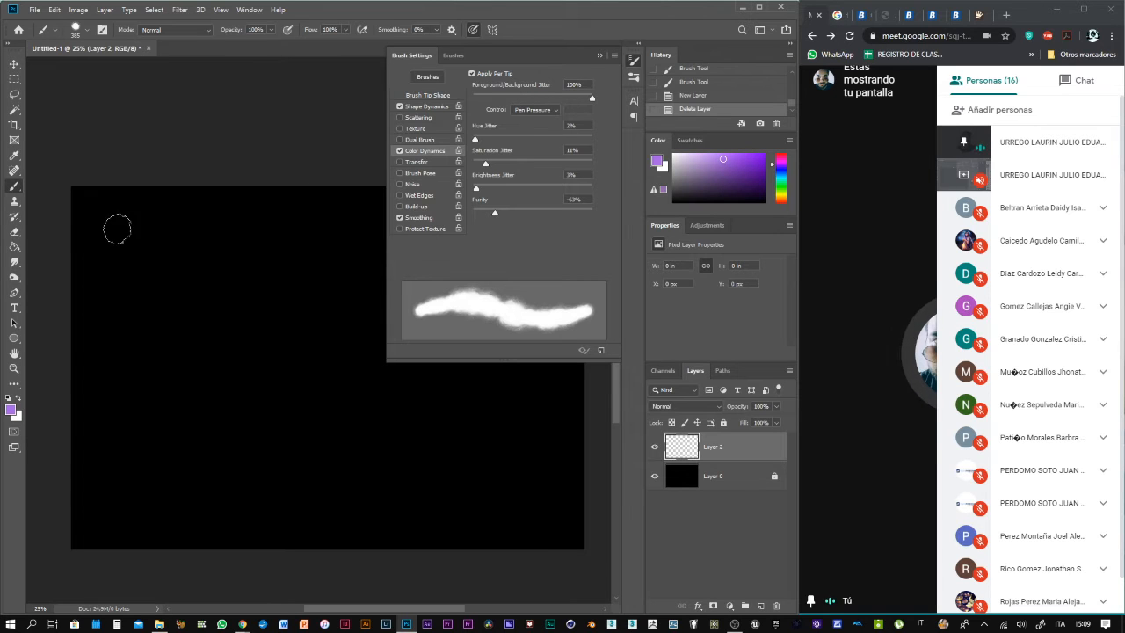
Test-paint with Foreground/Background Jitter 100% and Hue Jitter 100%, and again with Hue Jitter 76% and Saturation Jitter 82%
{"action": "mouse_move", "coordinate": [118, 229]}
{"action": "left_mouse_down"}
{"action": "mouse_move", "coordinate": [187, 261]}
{"action": "mouse_move", "coordinate": [222, 258]}
{"action": "mouse_move", "coordinate": [224, 244]}
{"action": "mouse_move", "coordinate": [194, 244]}
{"action": "mouse_move", "coordinate": [180, 265]}
{"action": "mouse_move", "coordinate": [193, 318]}
{"action": "mouse_move", "coordinate": [249, 351]}
{"action": "mouse_move", "coordinate": [323, 360]}
{"action": "mouse_move", "coordinate": [320, 384]}
{"action": "mouse_move", "coordinate": [178, 423]}
{"action": "left_mouse_up"}
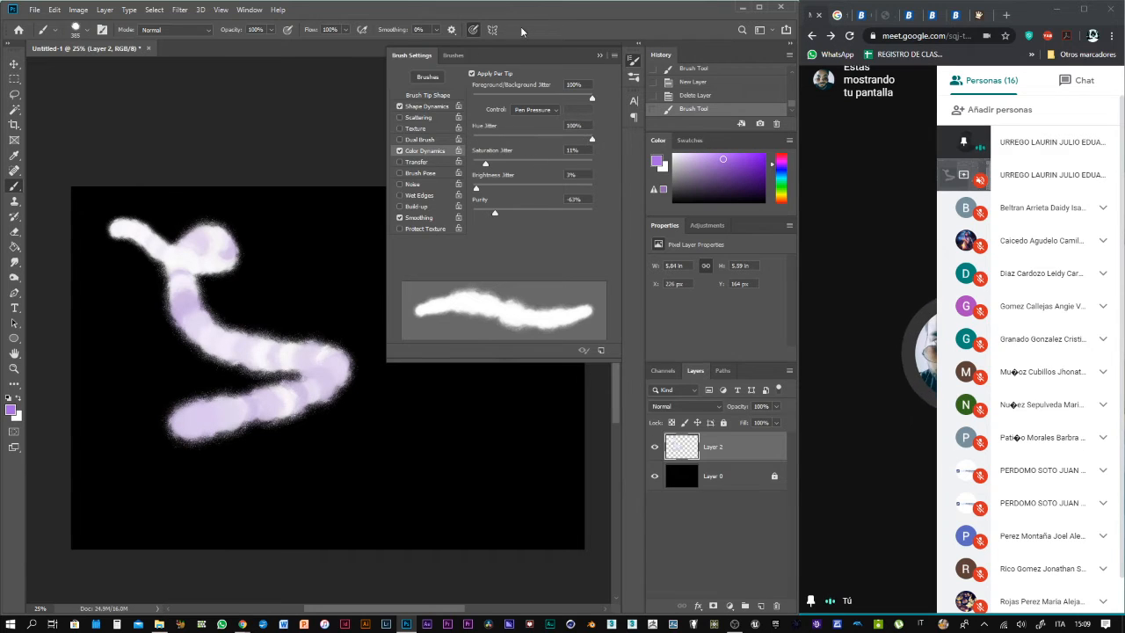
{"action": "mouse_move", "coordinate": [557, 480]}
{"action": "left_mouse_down"}
{"action": "mouse_move", "coordinate": [428, 497]}
{"action": "mouse_move", "coordinate": [168, 496]}
{"action": "mouse_move", "coordinate": [132, 483]}
{"action": "mouse_move", "coordinate": [148, 461]}
{"action": "mouse_move", "coordinate": [437, 452]}
{"action": "mouse_move", "coordinate": [487, 440]}
{"action": "mouse_move", "coordinate": [503, 424]}
{"action": "mouse_move", "coordinate": [462, 408]}
{"action": "mouse_move", "coordinate": [362, 404]}
{"action": "left_mouse_up"}
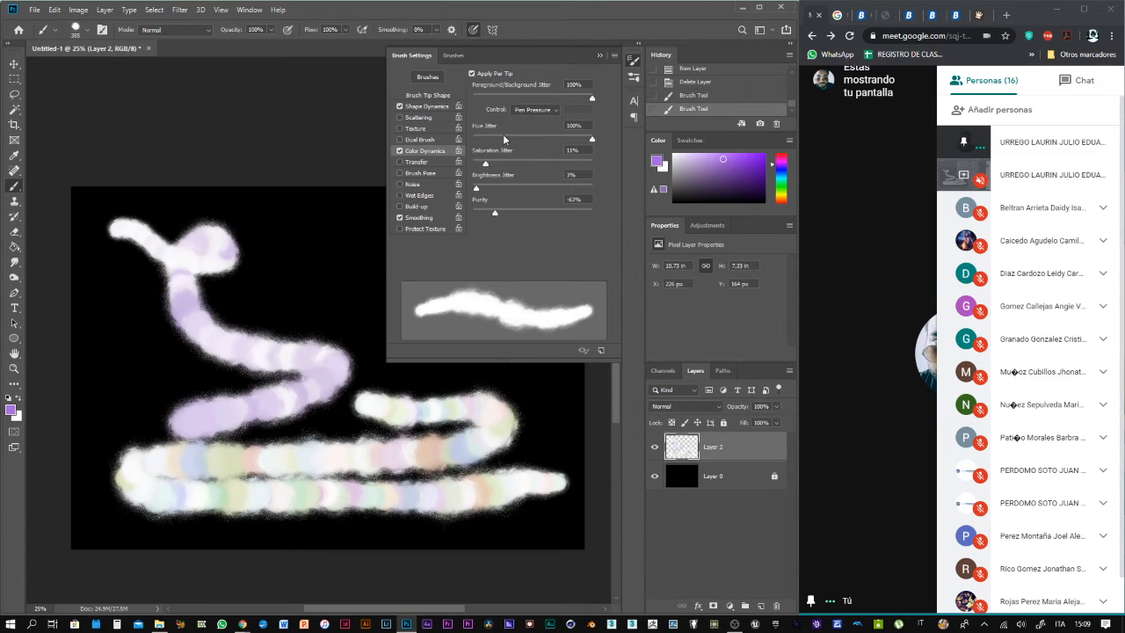
{"action": "left_click", "coordinate": [563, 139]}
{"action": "mouse_move", "coordinate": [297, 280]}
{"action": "left_mouse_down"}
{"action": "mouse_move", "coordinate": [338, 250]}
{"action": "mouse_move", "coordinate": [270, 239]}
{"action": "mouse_move", "coordinate": [268, 299]}
{"action": "mouse_move", "coordinate": [331, 299]}
{"action": "mouse_move", "coordinate": [277, 281]}
{"action": "mouse_move", "coordinate": [282, 329]}
{"action": "mouse_move", "coordinate": [333, 281]}
{"action": "mouse_move", "coordinate": [222, 270]}
{"action": "mouse_move", "coordinate": [230, 354]}
{"action": "mouse_move", "coordinate": [321, 326]}
{"action": "mouse_move", "coordinate": [238, 281]}
{"action": "mouse_move", "coordinate": [293, 296]}
{"action": "mouse_move", "coordinate": [297, 314]}
{"action": "mouse_move", "coordinate": [223, 327]}
{"action": "mouse_move", "coordinate": [254, 377]}
{"action": "mouse_move", "coordinate": [426, 424]}
{"action": "mouse_move", "coordinate": [380, 463]}
{"action": "mouse_move", "coordinate": [214, 429]}
{"action": "mouse_move", "coordinate": [273, 413]}
{"action": "mouse_move", "coordinate": [395, 413]}
{"action": "left_mouse_up"}
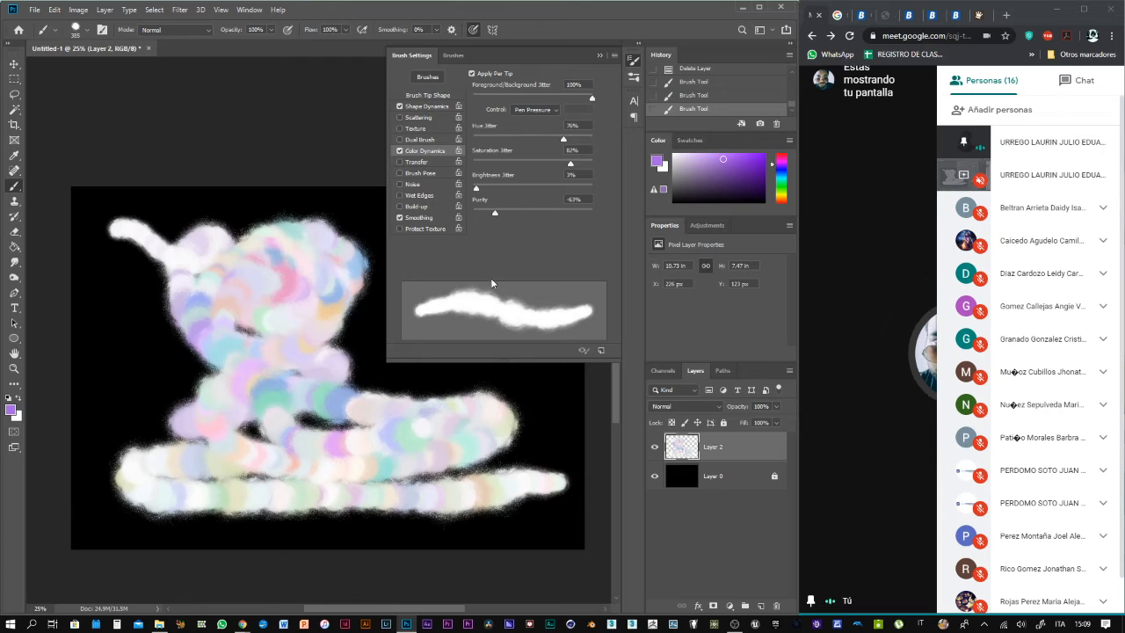
Hide the brush settings, add a new empty layer and delete the painted Layer 2
{"action": "left_click", "coordinate": [601, 56]}
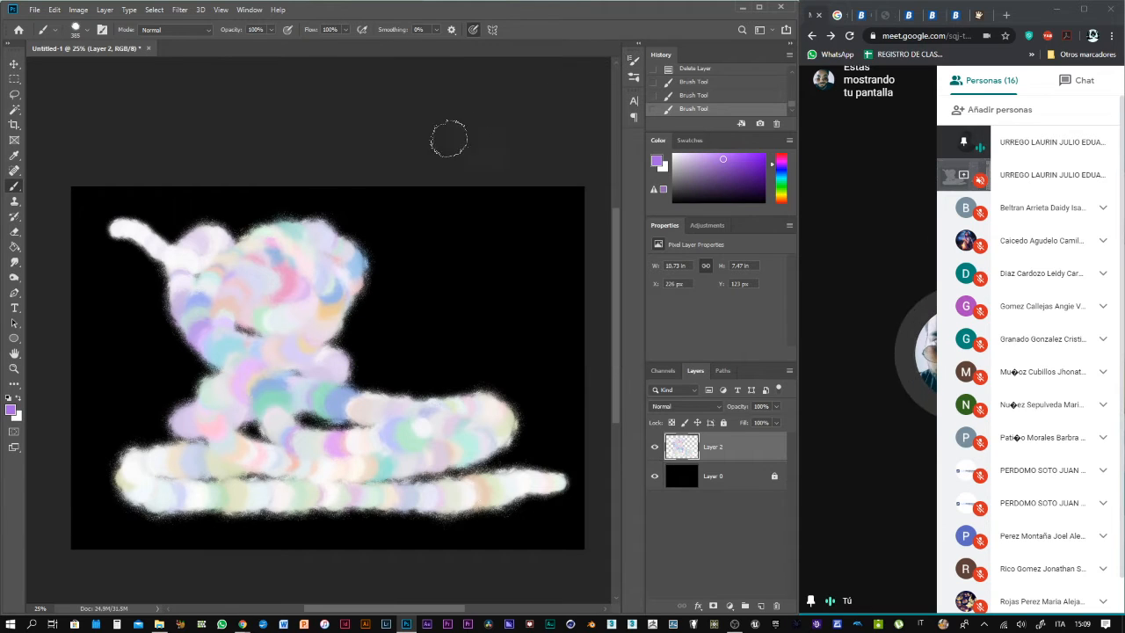
{"action": "left_click", "coordinate": [762, 606]}
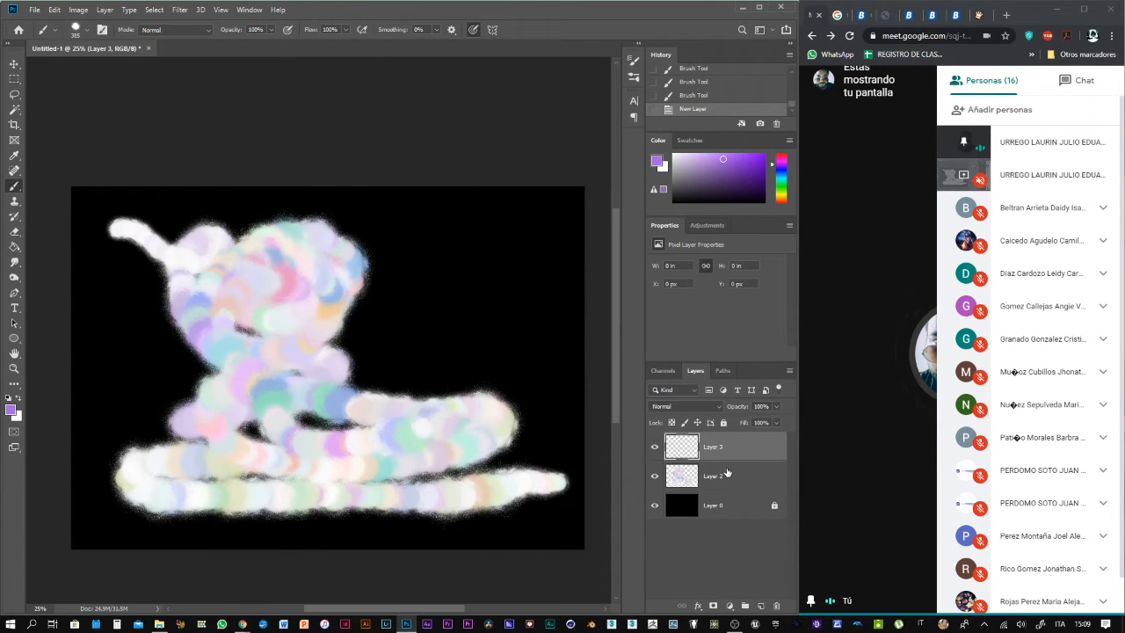
{"action": "left_click", "coordinate": [729, 479]}
{"action": "key", "text": "Delete"}
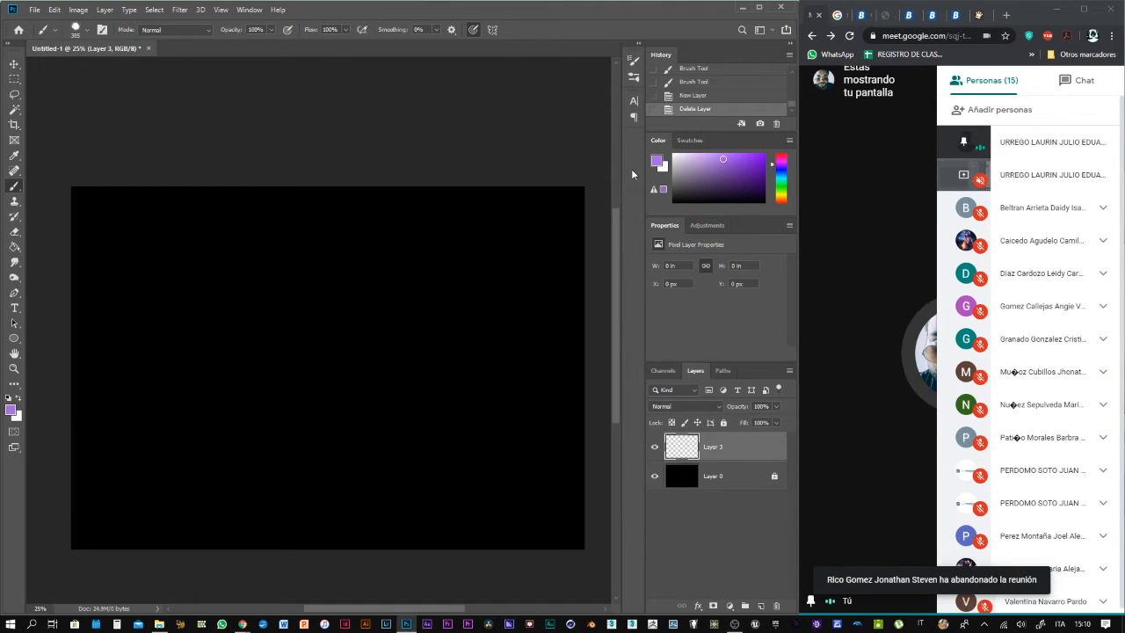
Switch to the Brushes folder in File Explorer and preview the image pngbarn (2).png at full size
{"action": "double_click", "coordinate": [667, 16]}
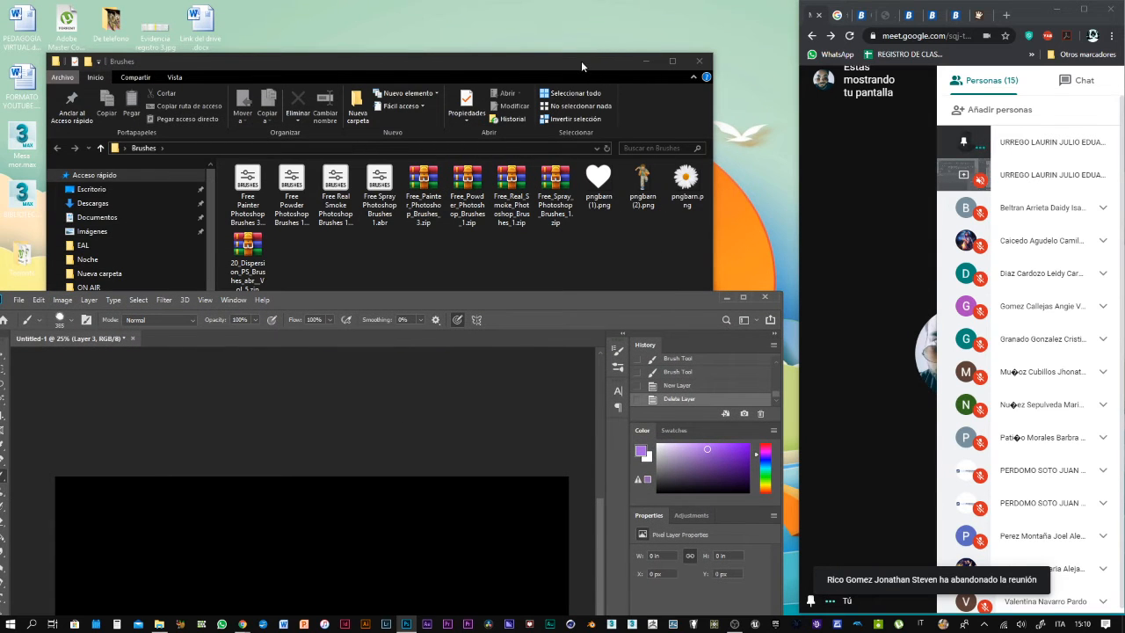
{"action": "left_click_drag", "start_coordinate": [576, 65], "coordinate": [573, 47]}
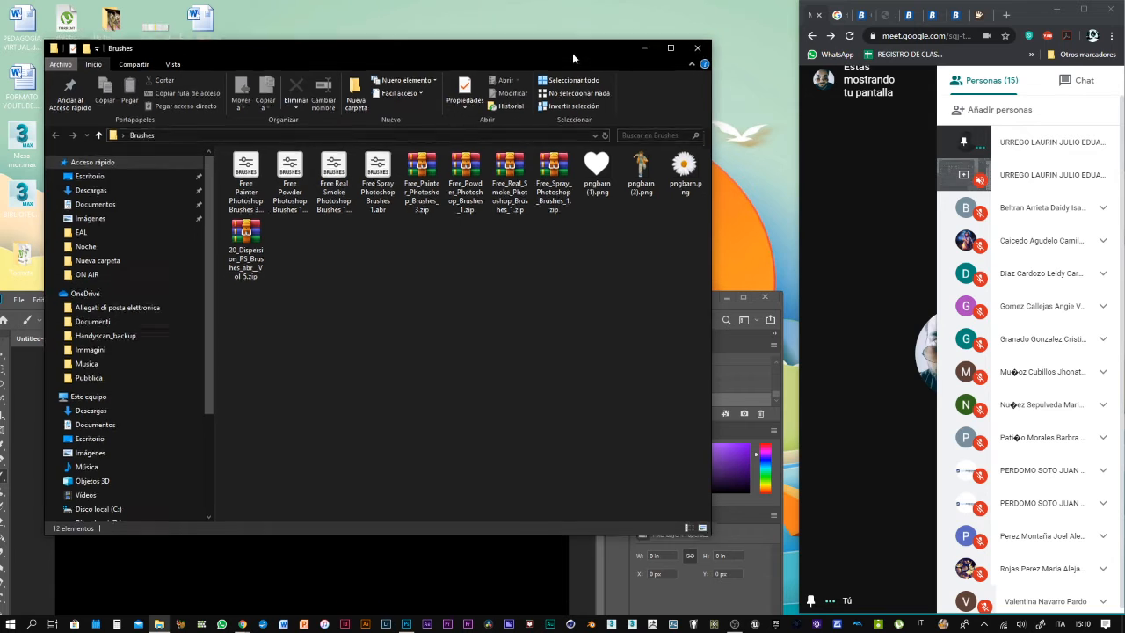
{"action": "left_click", "coordinate": [640, 174]}
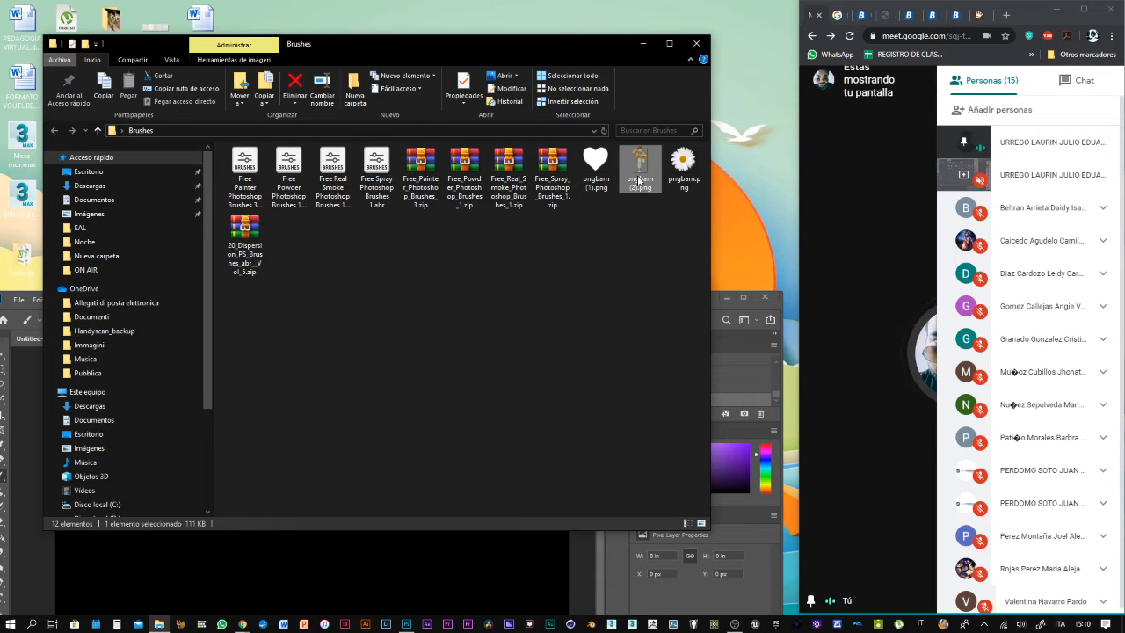
{"action": "double_click", "coordinate": [633, 183]}
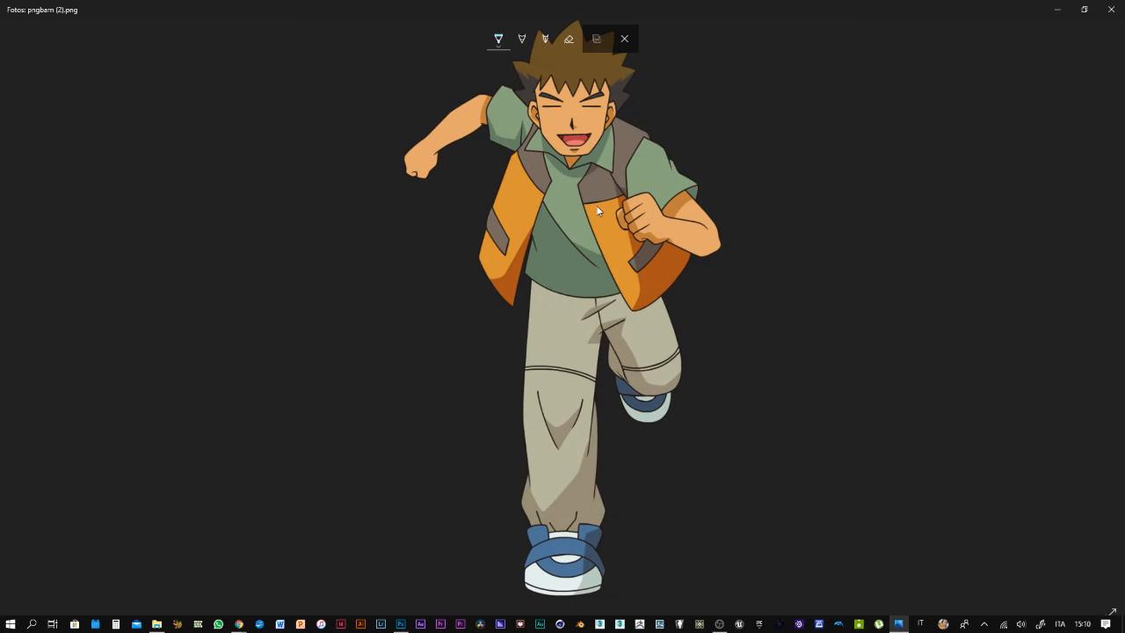
{"action": "left_click", "coordinate": [1110, 9]}
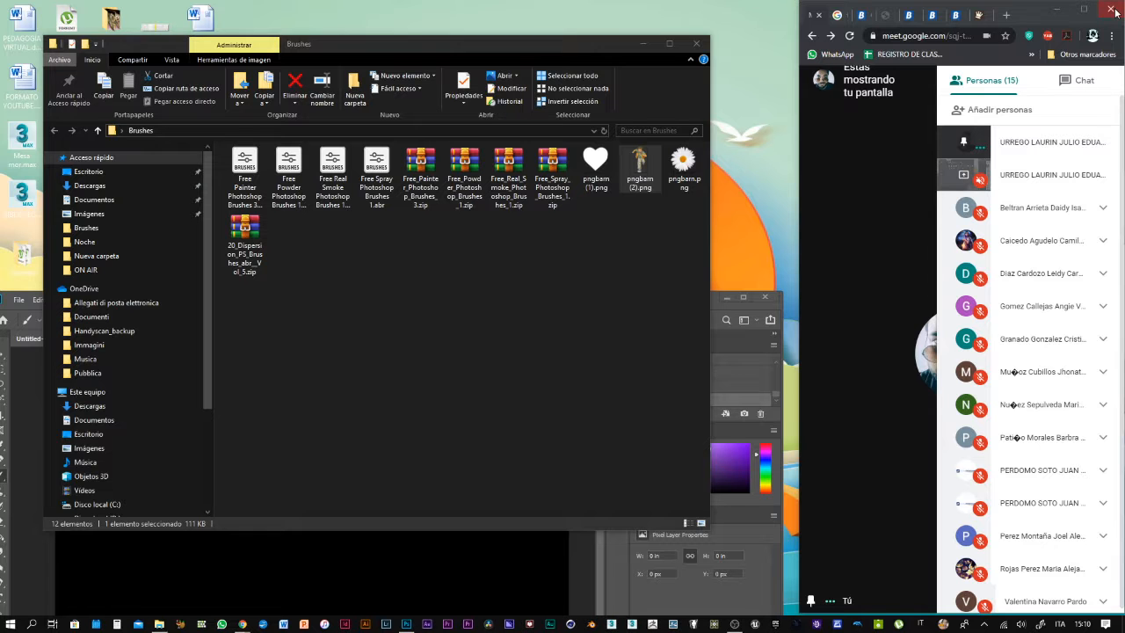
Open pngbarn (2).png in Adobe Photoshop CC 2019 and fit its window beside the browser
{"action": "right_click", "coordinate": [640, 163]}
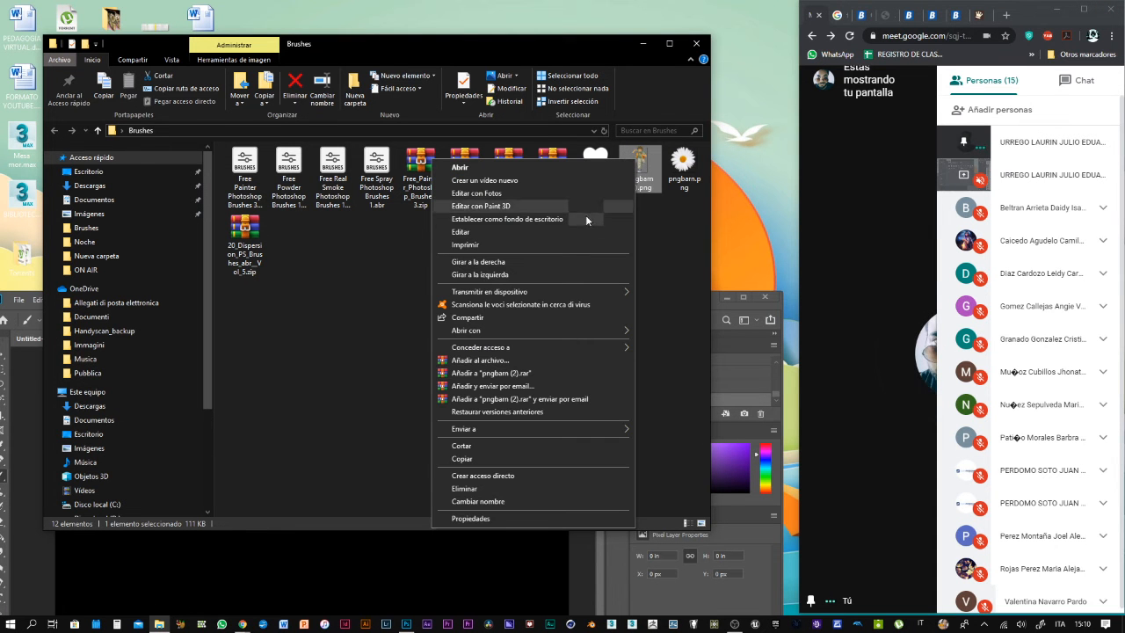
{"action": "mouse_move", "coordinate": [574, 335]}
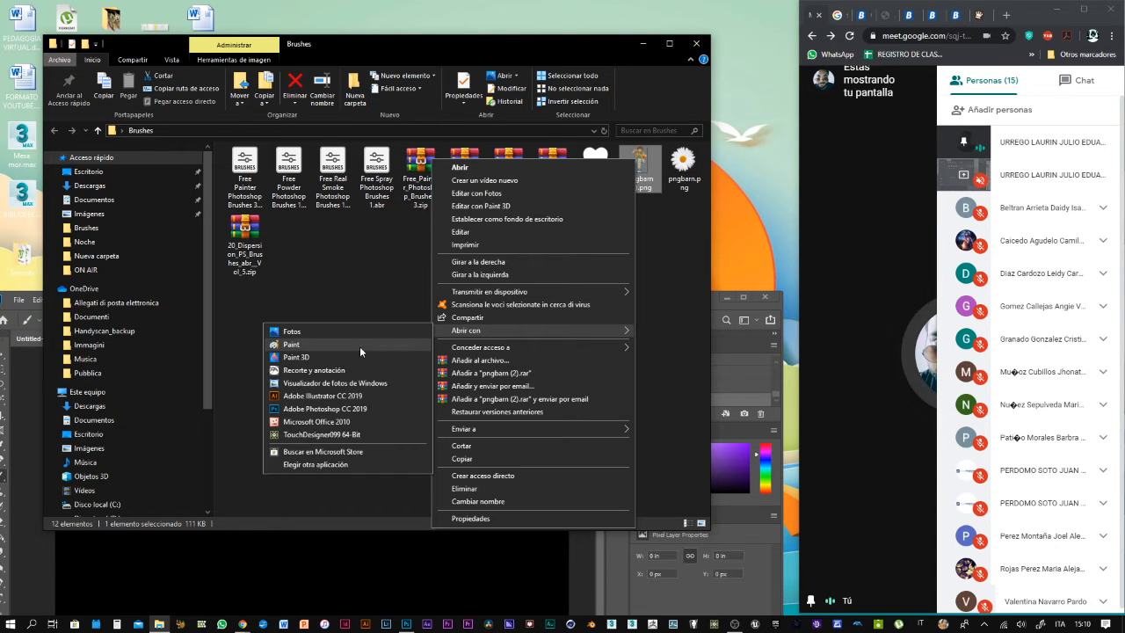
{"action": "left_click", "coordinate": [359, 412]}
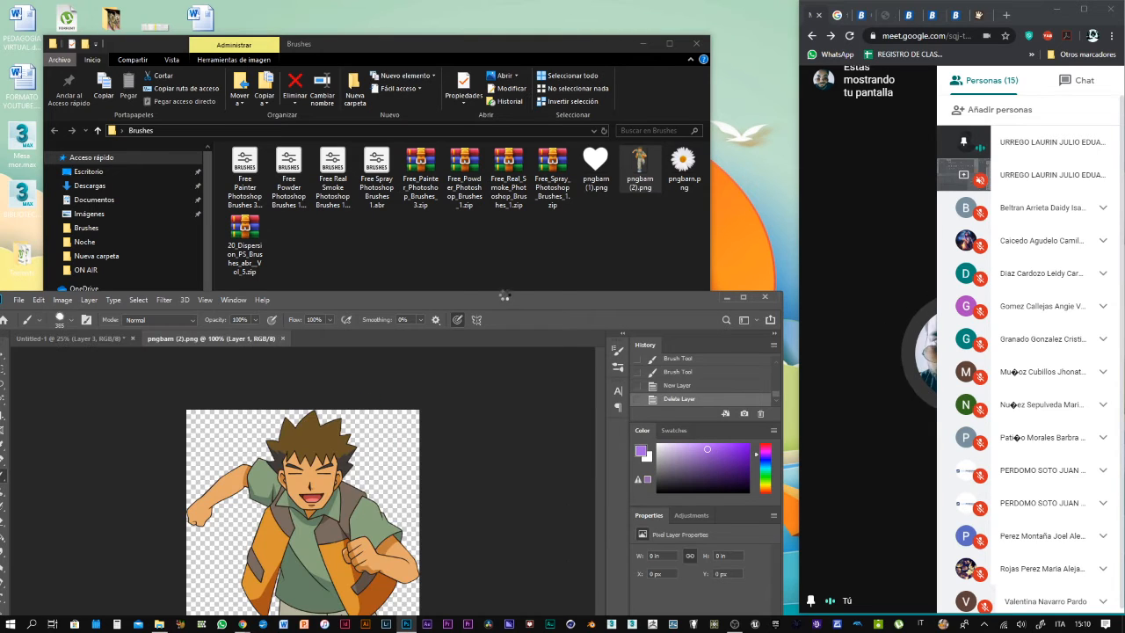
{"action": "left_click_drag", "start_coordinate": [507, 301], "coordinate": [532, 1]}
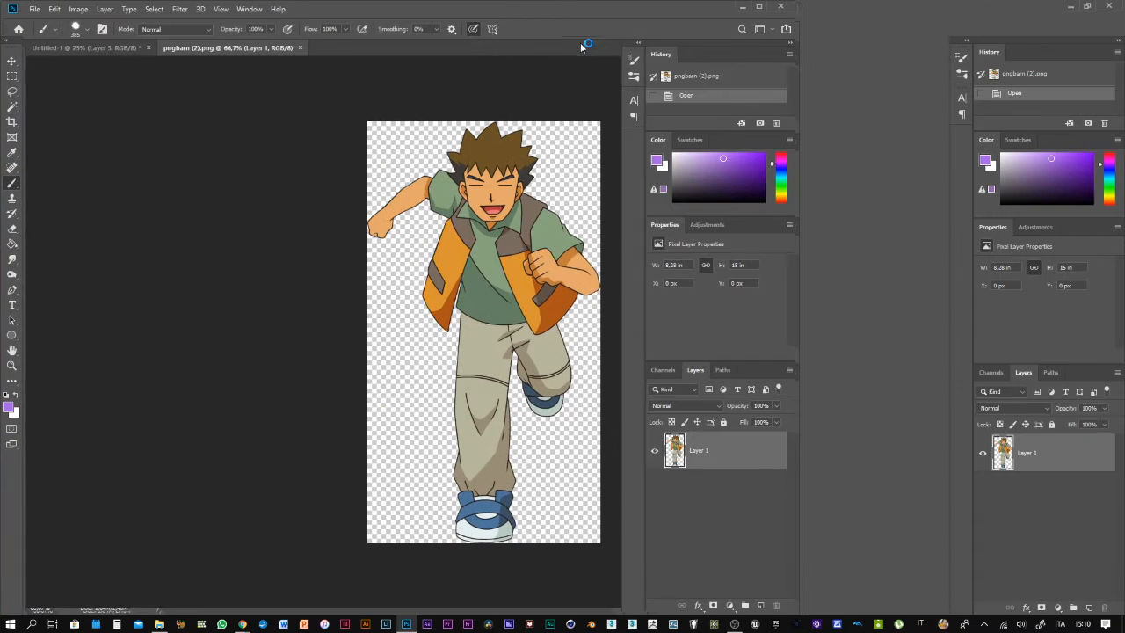
{"action": "left_click", "coordinate": [1080, 11]}
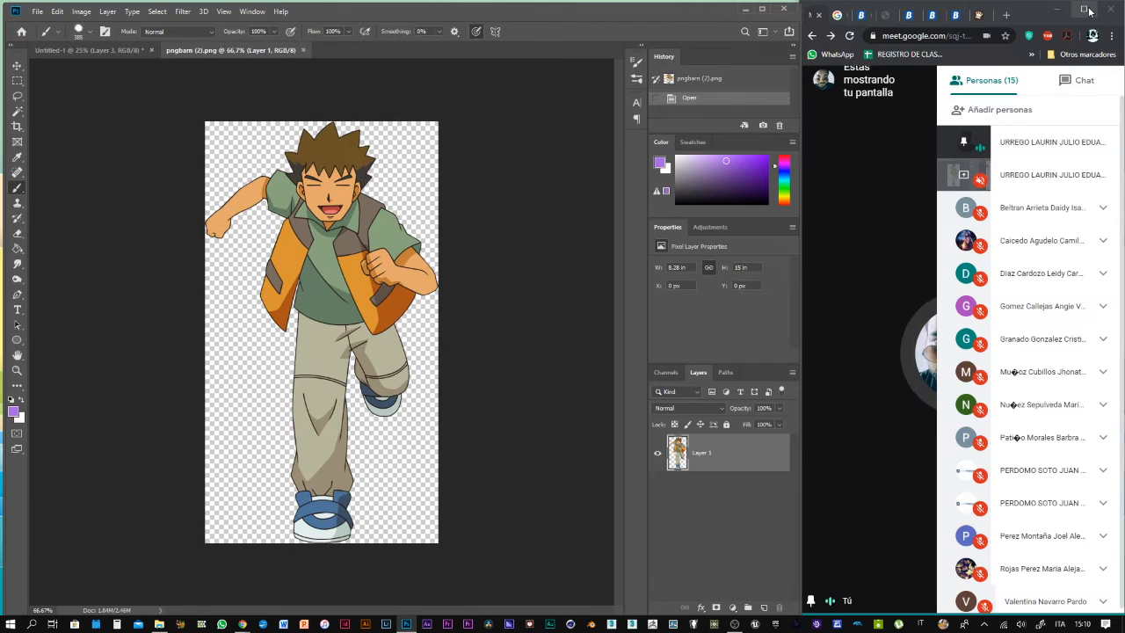
Switch to Chrome, open the bookmarked PNGBarn site in a new tab and browse its free transparent PNG images
{"action": "left_click", "coordinate": [1089, 11]}
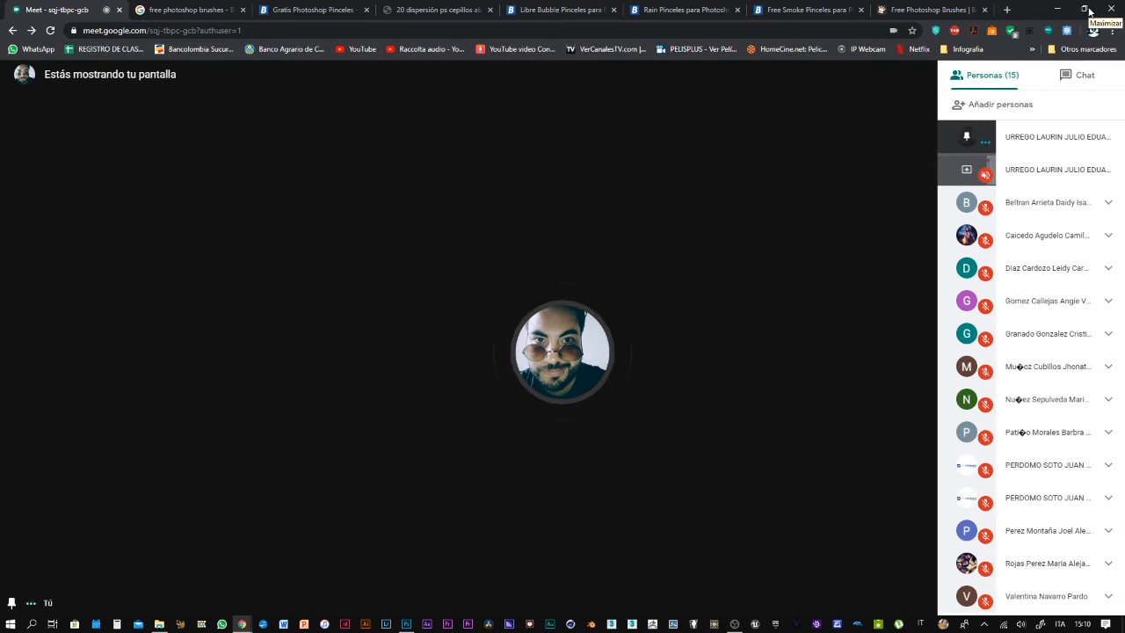
{"action": "key", "text": "ctrl+t"}
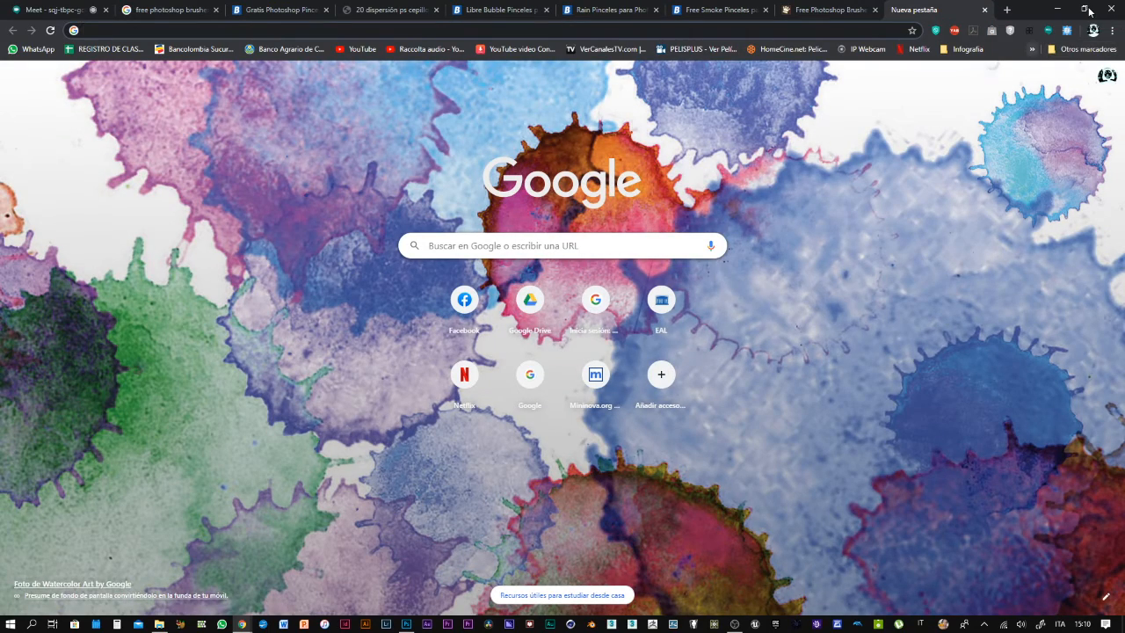
{"action": "left_click", "coordinate": [1031, 49]}
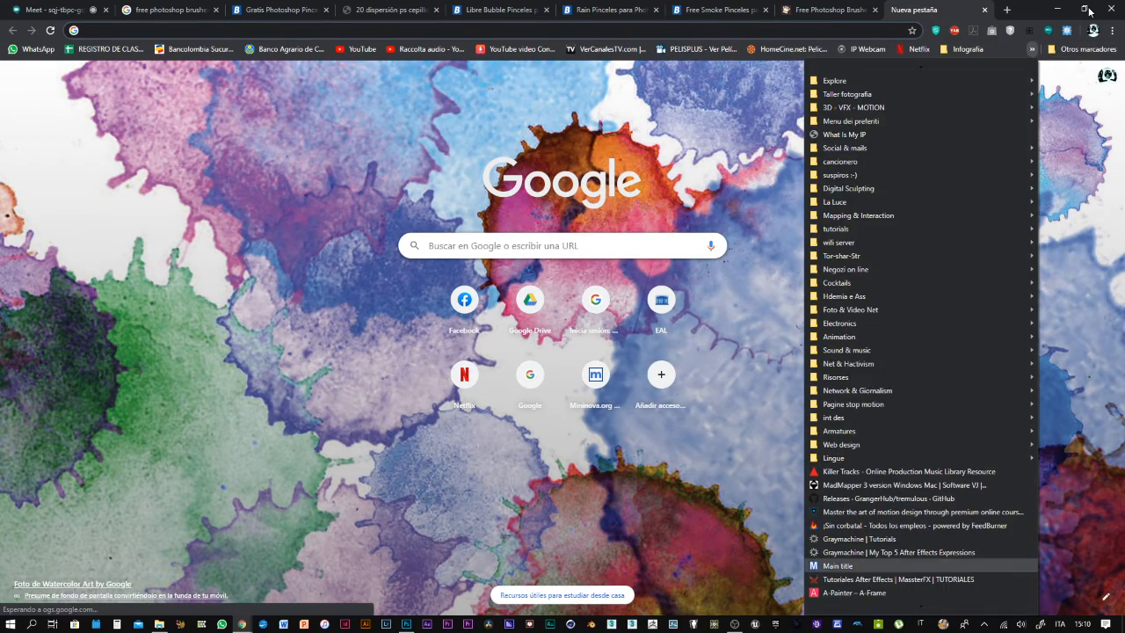
{"action": "scroll", "coordinate": [919, 527], "scroll_direction": "down", "scroll_amount": 3}
{"action": "scroll", "coordinate": [918, 334], "scroll_direction": "down", "scroll_amount": 15}
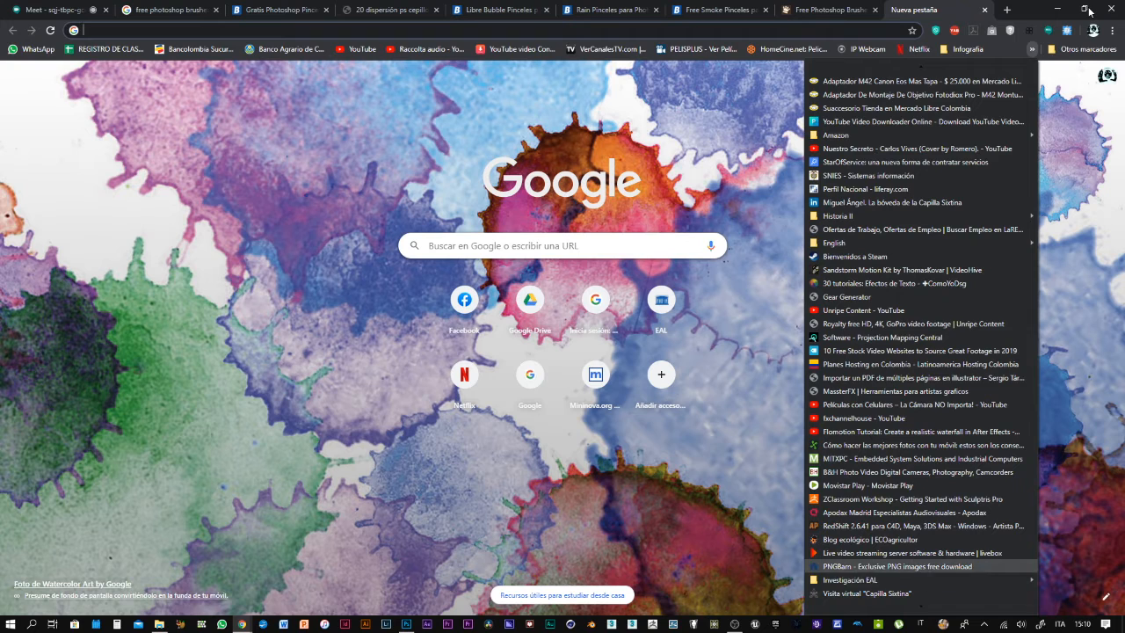
{"action": "left_click", "coordinate": [865, 566]}
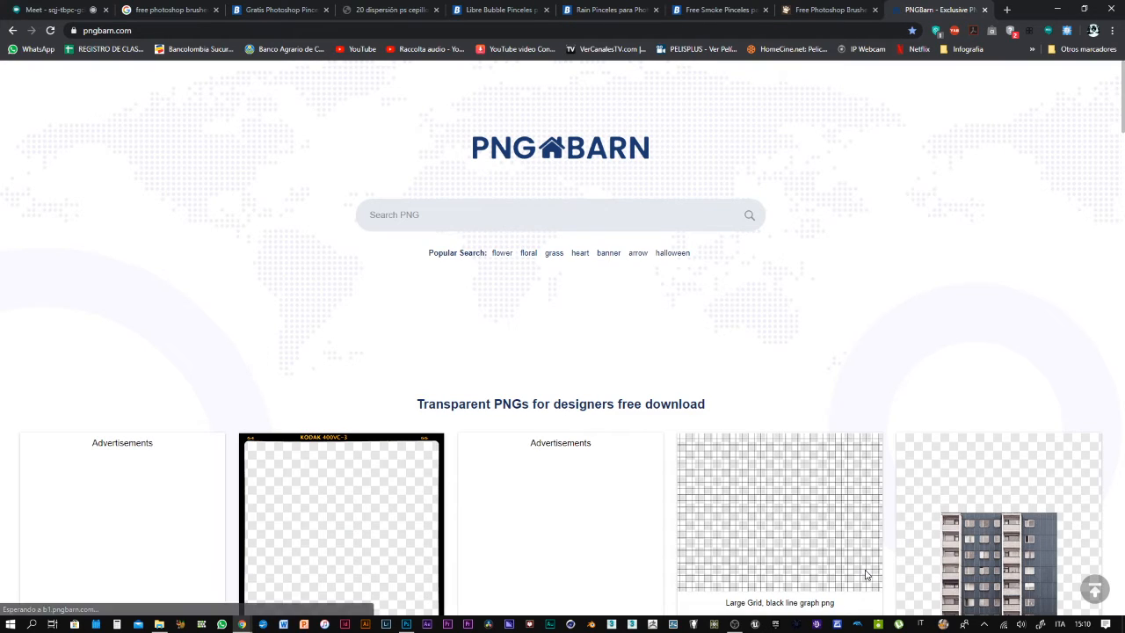
{"action": "scroll", "coordinate": [865, 574], "scroll_direction": "down", "scroll_amount": 5}
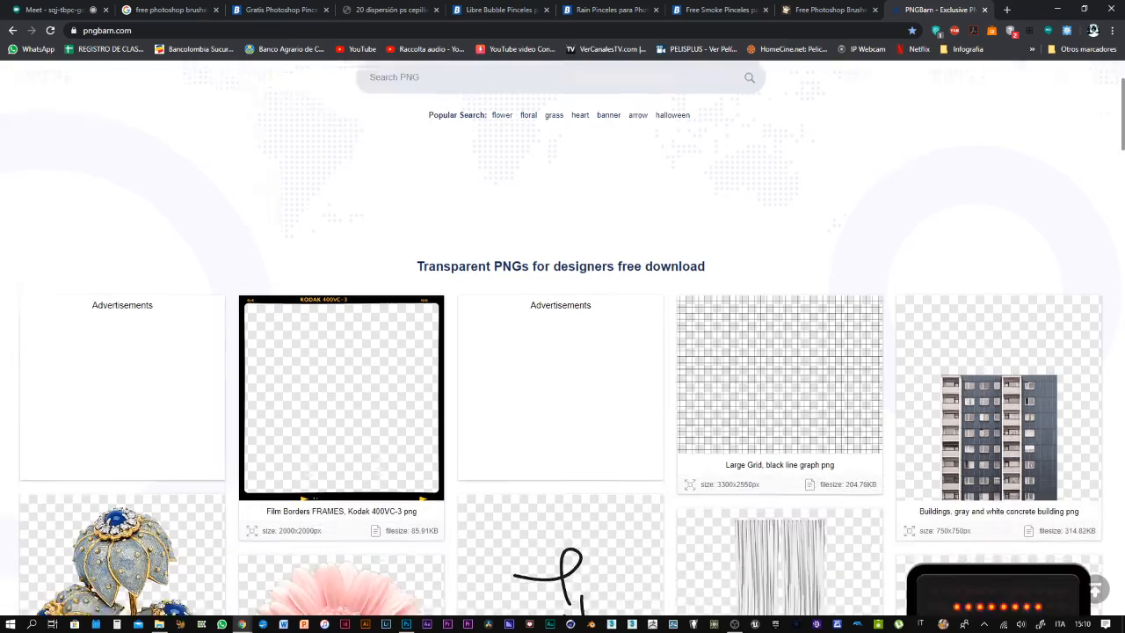
{"action": "scroll", "coordinate": [560, 353], "scroll_direction": "down", "scroll_amount": 5}
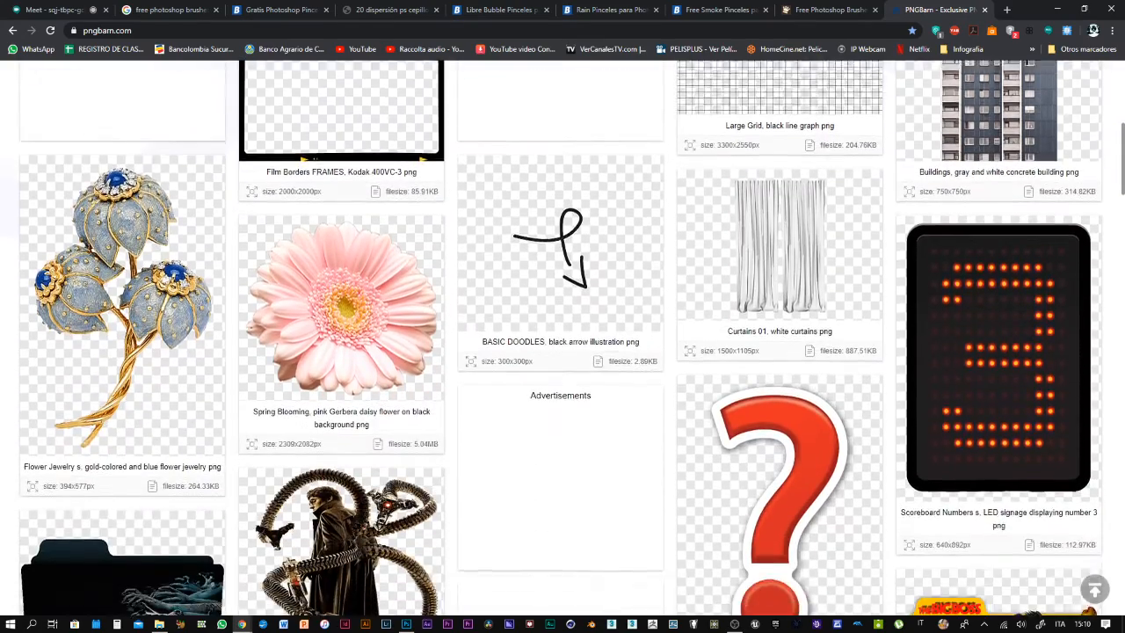
{"action": "scroll", "coordinate": [560, 353], "scroll_direction": "down", "scroll_amount": 3}
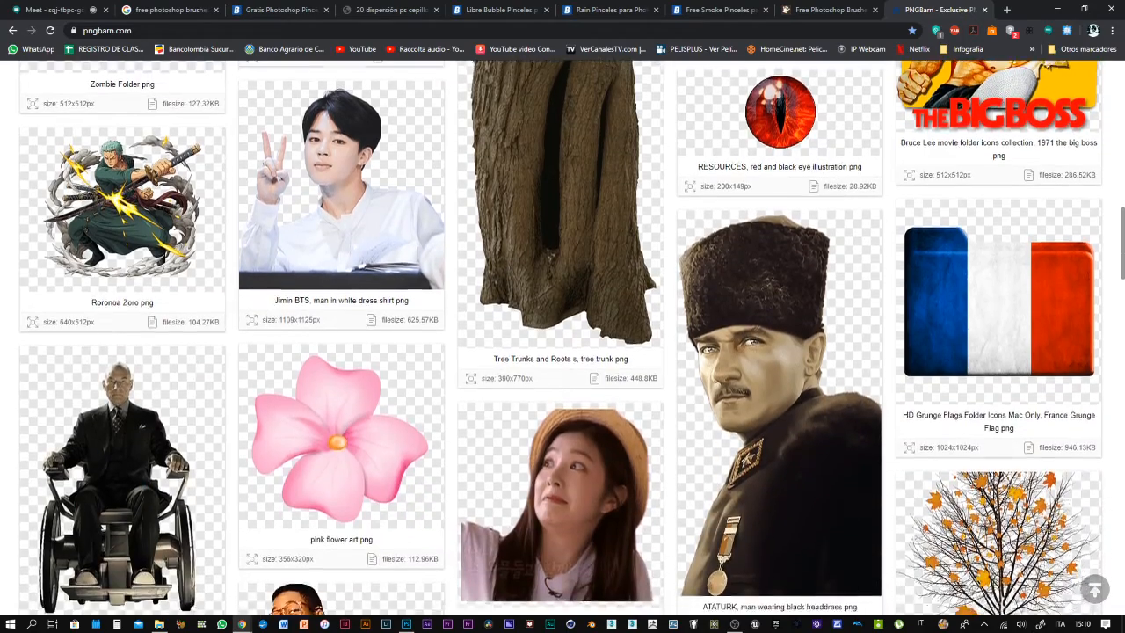
Look through the image gallery further down PNGBarn's home page and return to its beginning
{"action": "scroll", "coordinate": [560, 353], "scroll_direction": "up", "scroll_amount": 5}
{"action": "scroll", "coordinate": [560, 353], "scroll_direction": "down", "scroll_amount": 3}
{"action": "scroll", "coordinate": [560, 353], "scroll_direction": "up", "scroll_amount": 1}
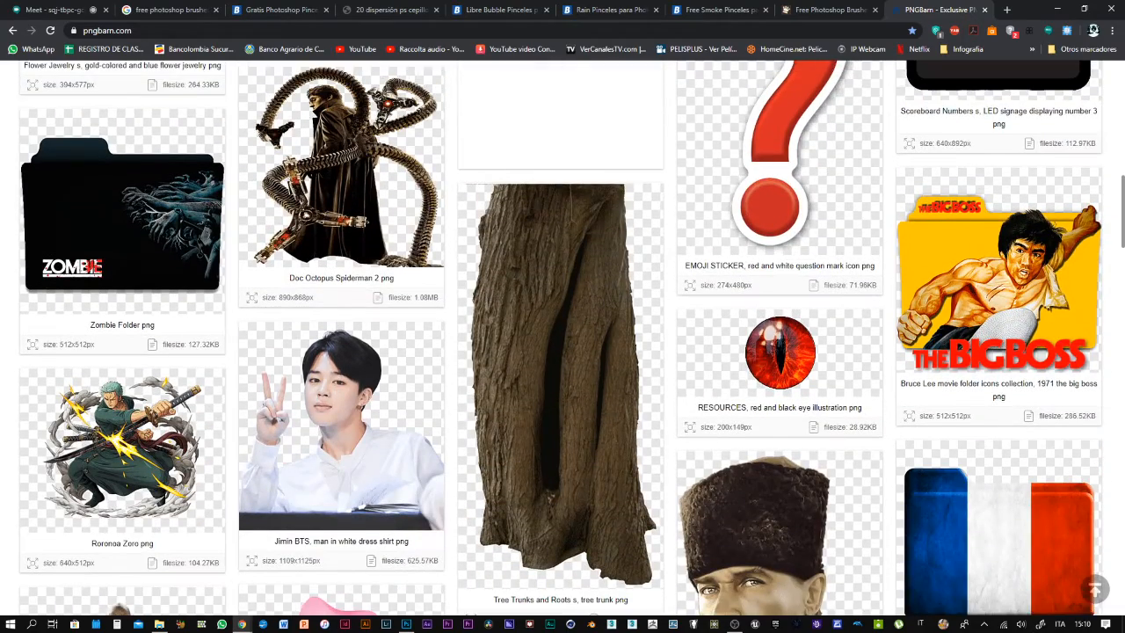
{"action": "scroll", "coordinate": [560, 353], "scroll_direction": "down", "scroll_amount": 9}
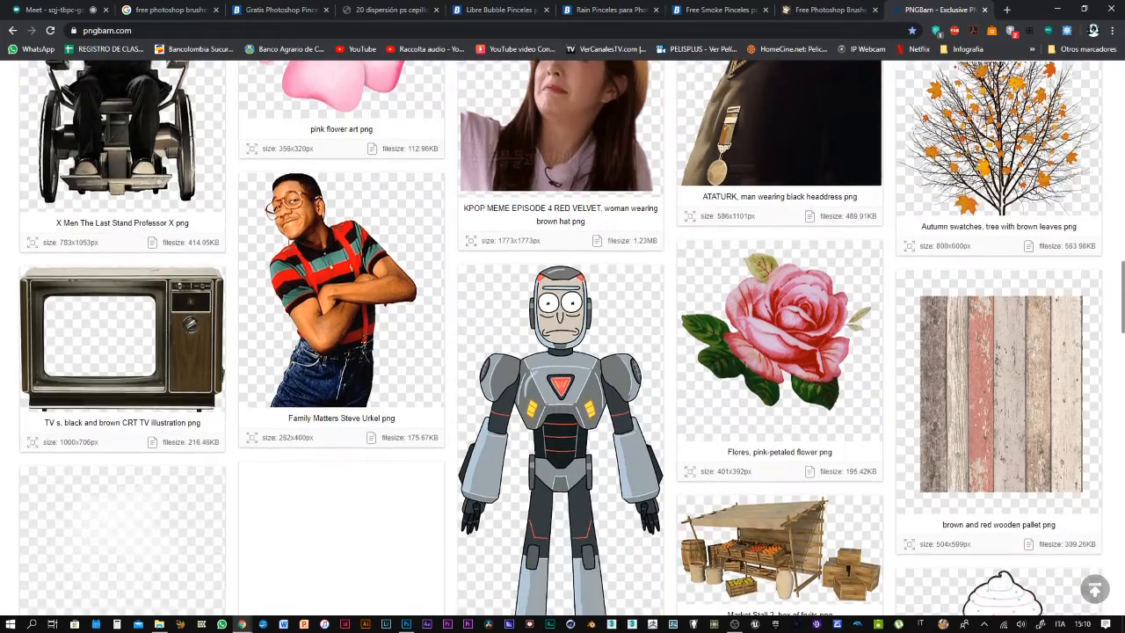
{"action": "scroll", "coordinate": [560, 353], "scroll_direction": "down", "scroll_amount": 11}
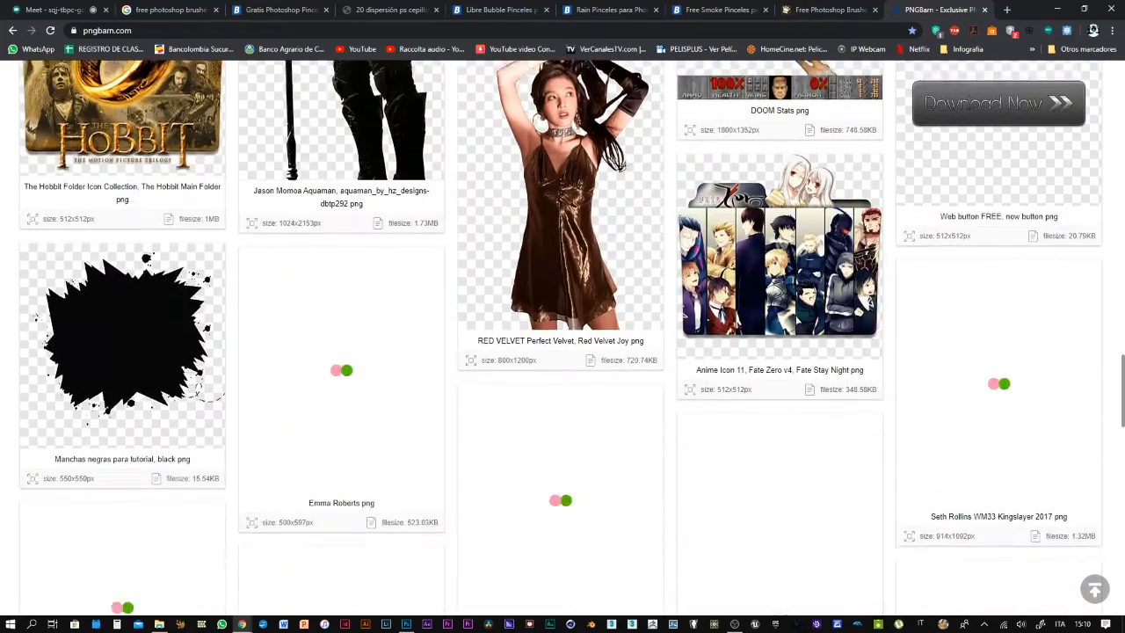
{"action": "scroll", "coordinate": [559, 353], "scroll_direction": "down", "scroll_amount": 5}
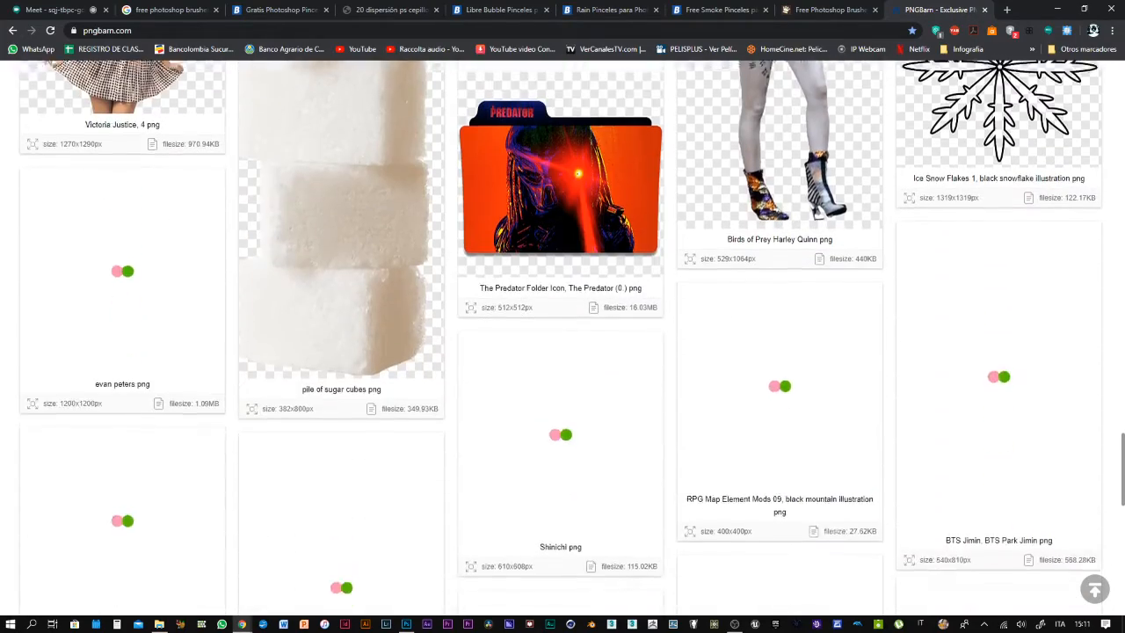
{"action": "scroll", "coordinate": [560, 353], "scroll_direction": "up", "scroll_amount": 1}
{"action": "scroll", "coordinate": [560, 353], "scroll_direction": "down", "scroll_amount": 2}
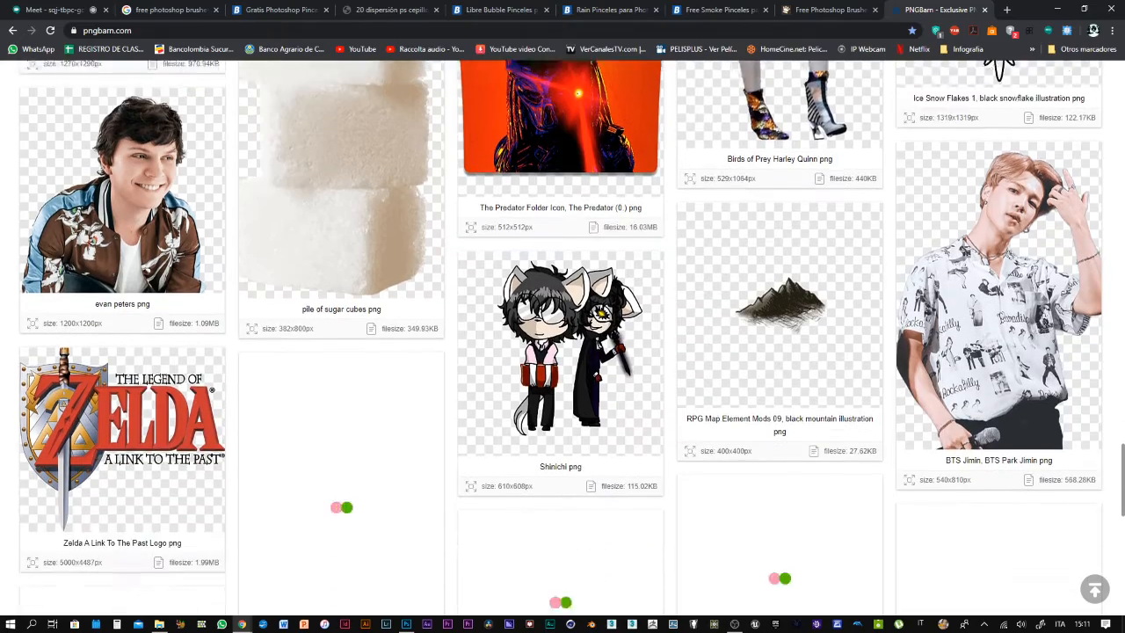
{"action": "scroll", "coordinate": [560, 353], "scroll_direction": "down", "scroll_amount": 5}
{"action": "scroll", "coordinate": [560, 353], "scroll_direction": "up", "scroll_amount": 20}
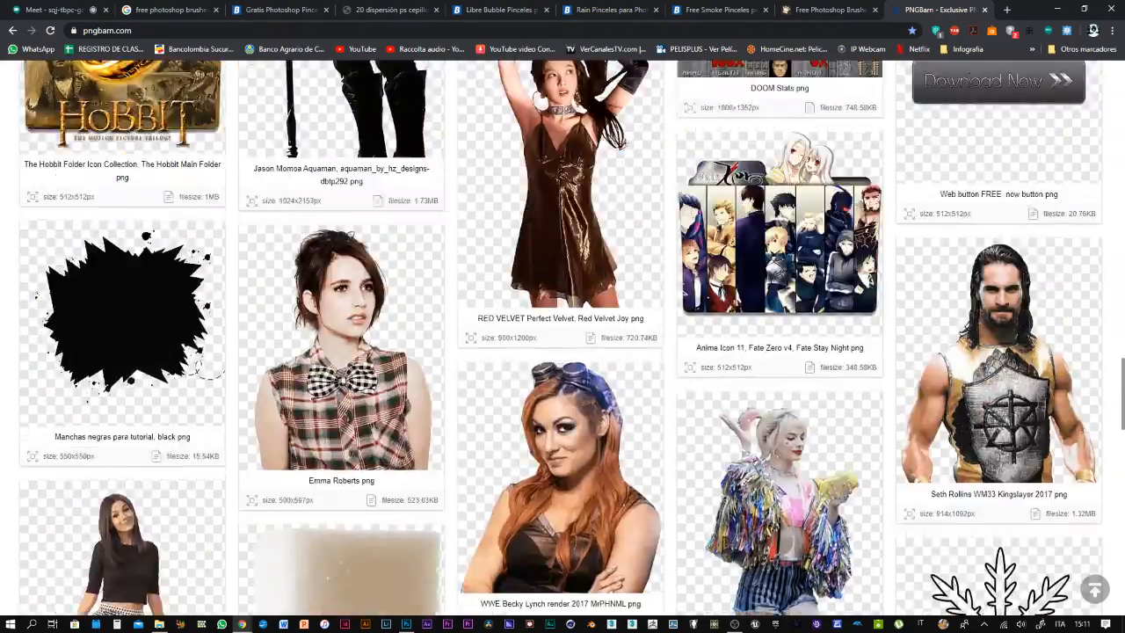
{"action": "scroll", "coordinate": [866, 575], "scroll_direction": "up", "scroll_amount": 2}
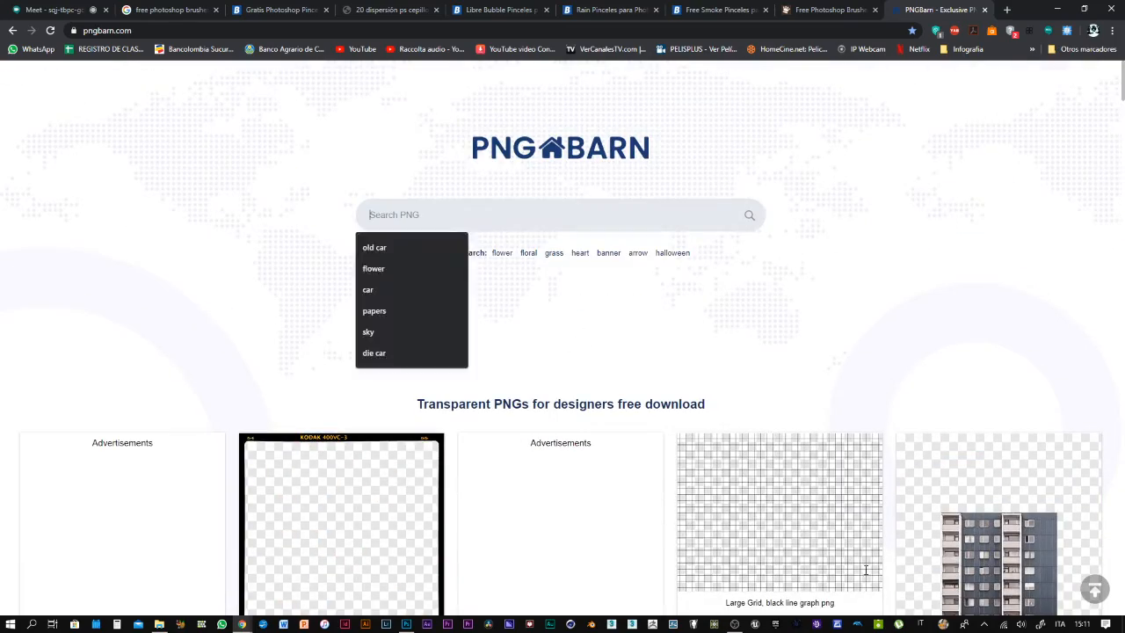
Search PNGBarn for "leads" and look through the resulting images
{"action": "type", "text": "l"}
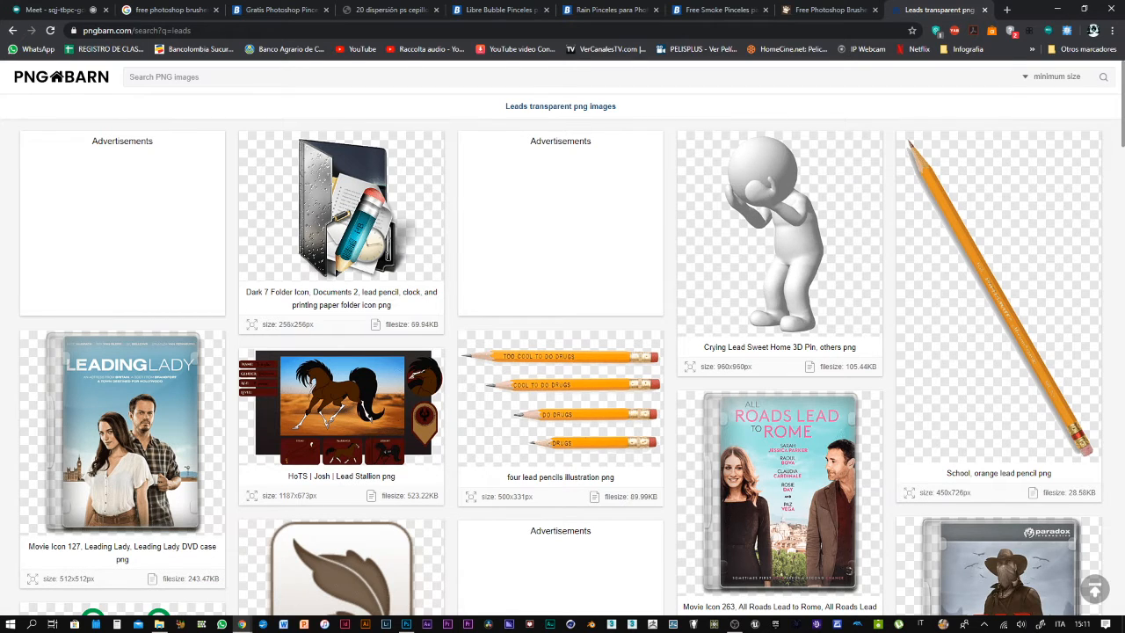
{"action": "scroll", "coordinate": [563, 351], "scroll_direction": "down", "scroll_amount": 5}
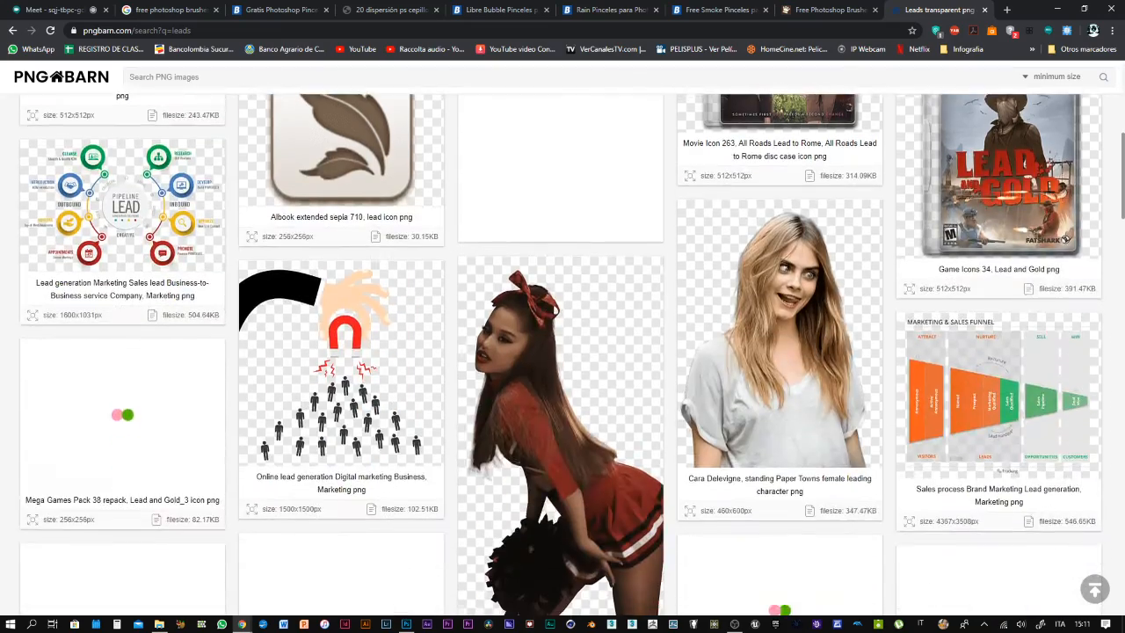
{"action": "scroll", "coordinate": [562, 352], "scroll_direction": "down", "scroll_amount": 7}
{"action": "scroll", "coordinate": [560, 352], "scroll_direction": "down", "scroll_amount": 2}
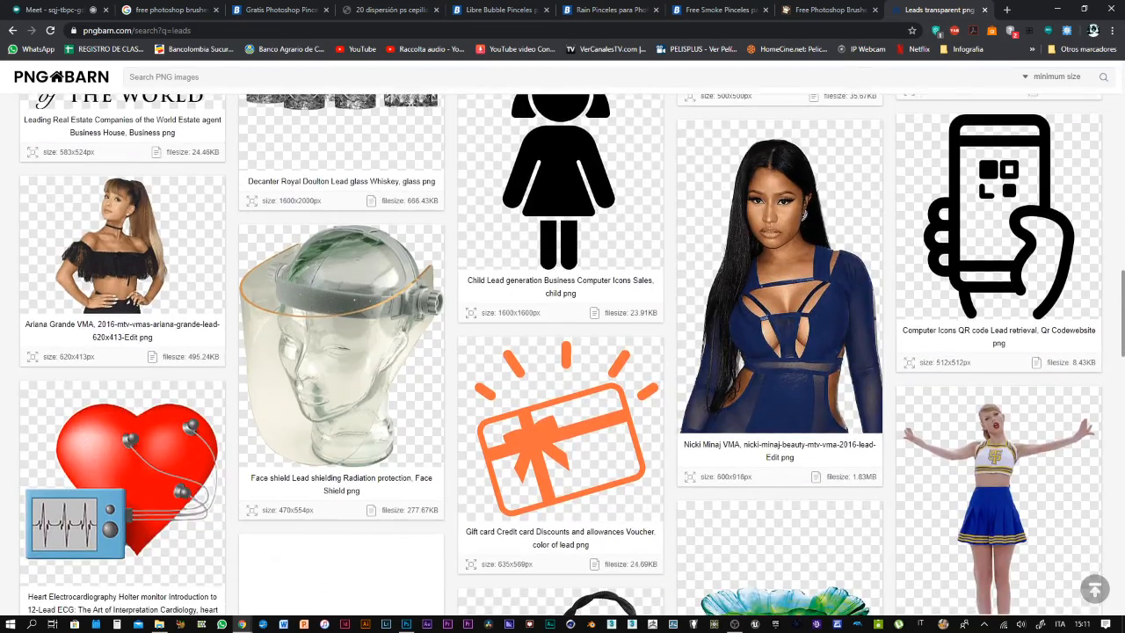
{"action": "scroll", "coordinate": [559, 351], "scroll_direction": "down", "scroll_amount": 2}
{"action": "left_click_drag", "start_coordinate": [1123, 335], "coordinate": [1123, 102]}
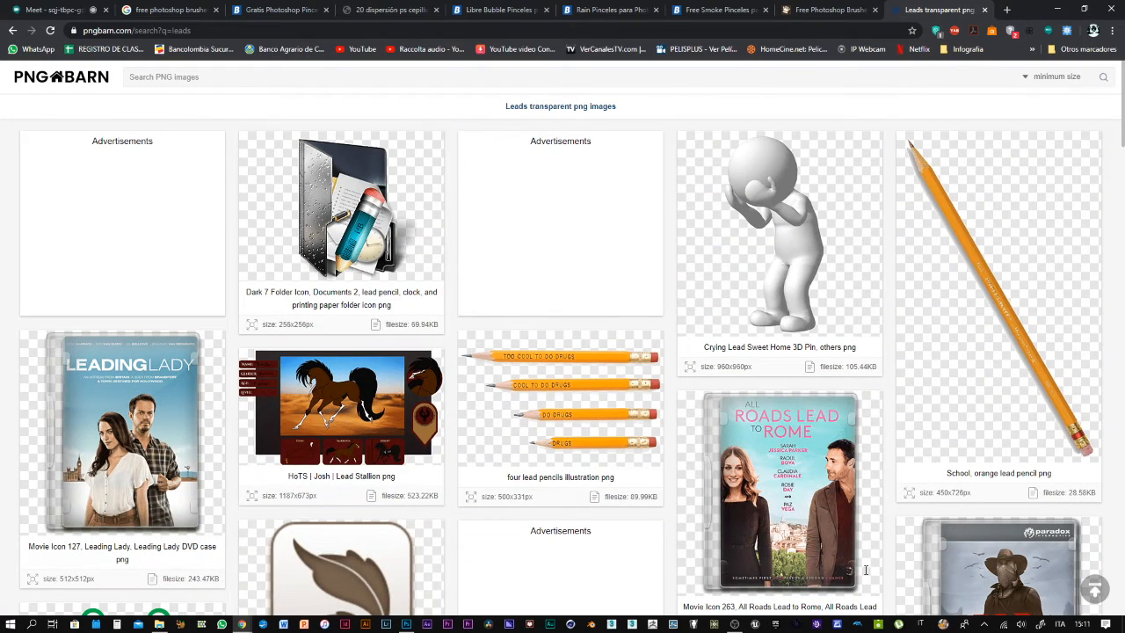
Search PNGBarn for "hojas" and look through the leaf images
{"action": "left_click", "coordinate": [562, 77]}
{"action": "type", "text": "N"}
{"action": "type", "text": "ojas"}
{"action": "key", "text": "Return"}
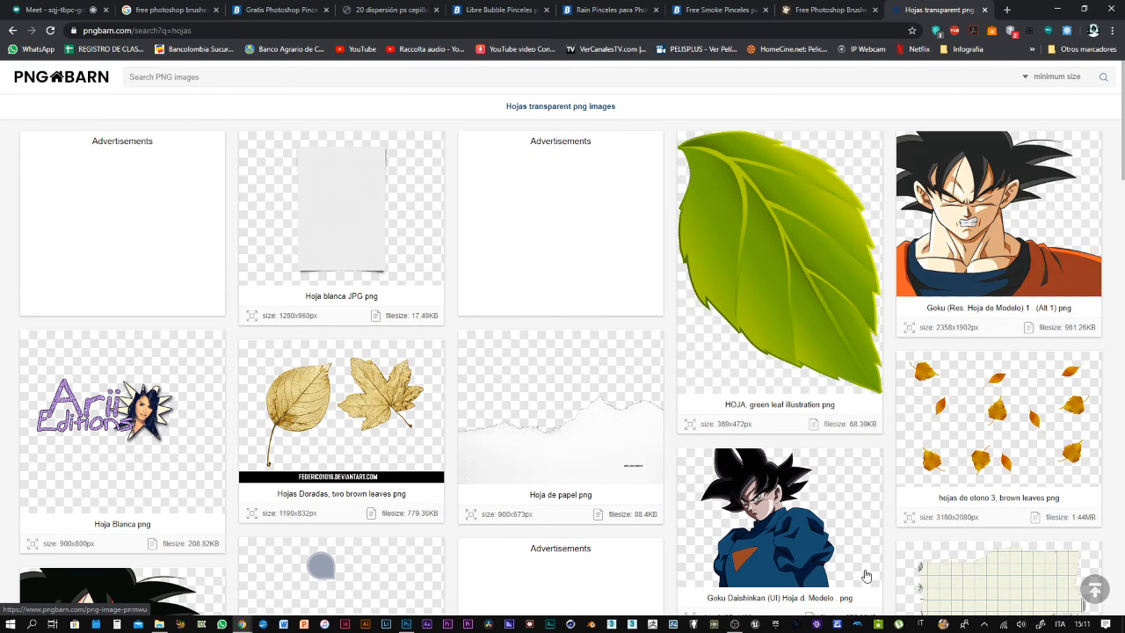
{"action": "scroll", "coordinate": [560, 354], "scroll_direction": "down", "scroll_amount": 3}
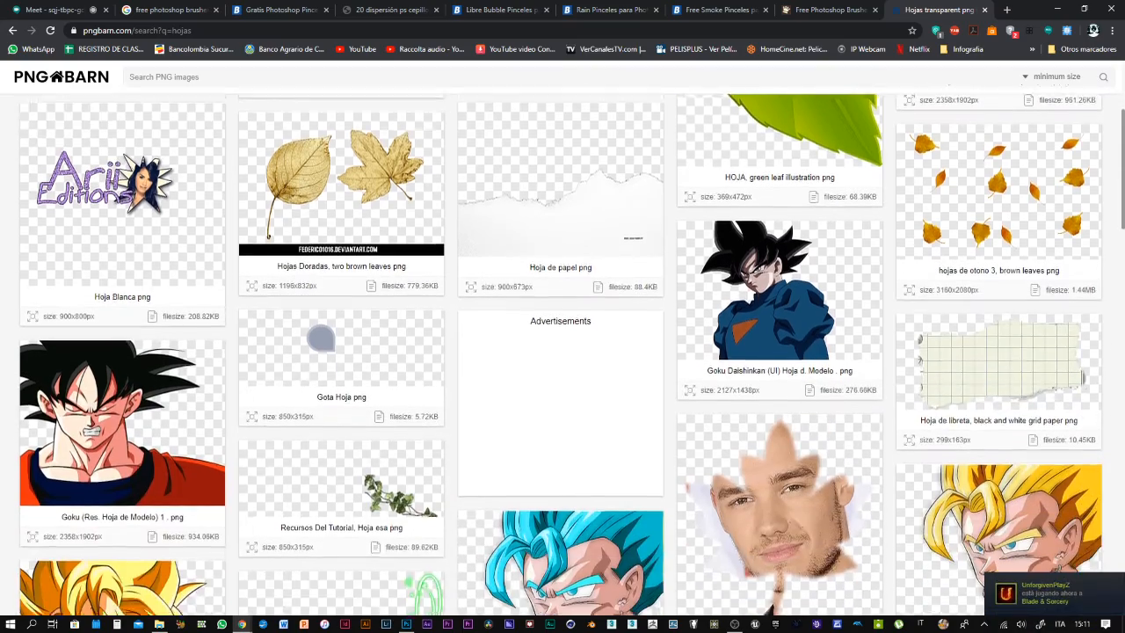
{"action": "scroll", "coordinate": [561, 355], "scroll_direction": "up", "scroll_amount": 1}
{"action": "scroll", "coordinate": [560, 354], "scroll_direction": "down", "scroll_amount": 8}
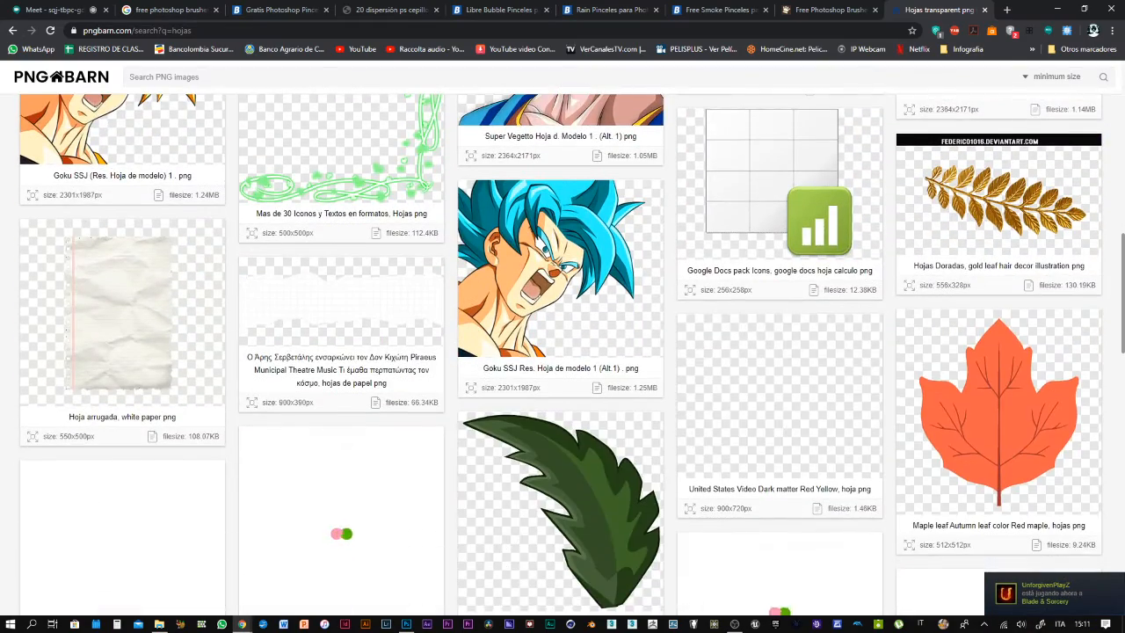
{"action": "scroll", "coordinate": [560, 354], "scroll_direction": "down", "scroll_amount": 10}
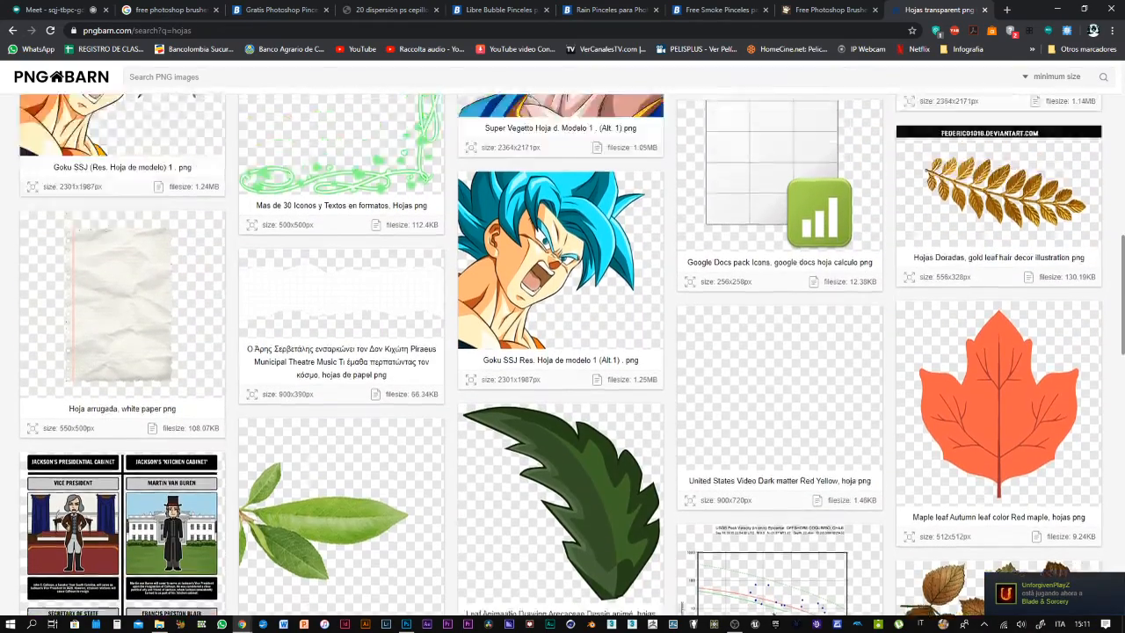
{"action": "scroll", "coordinate": [560, 354], "scroll_direction": "up", "scroll_amount": 1}
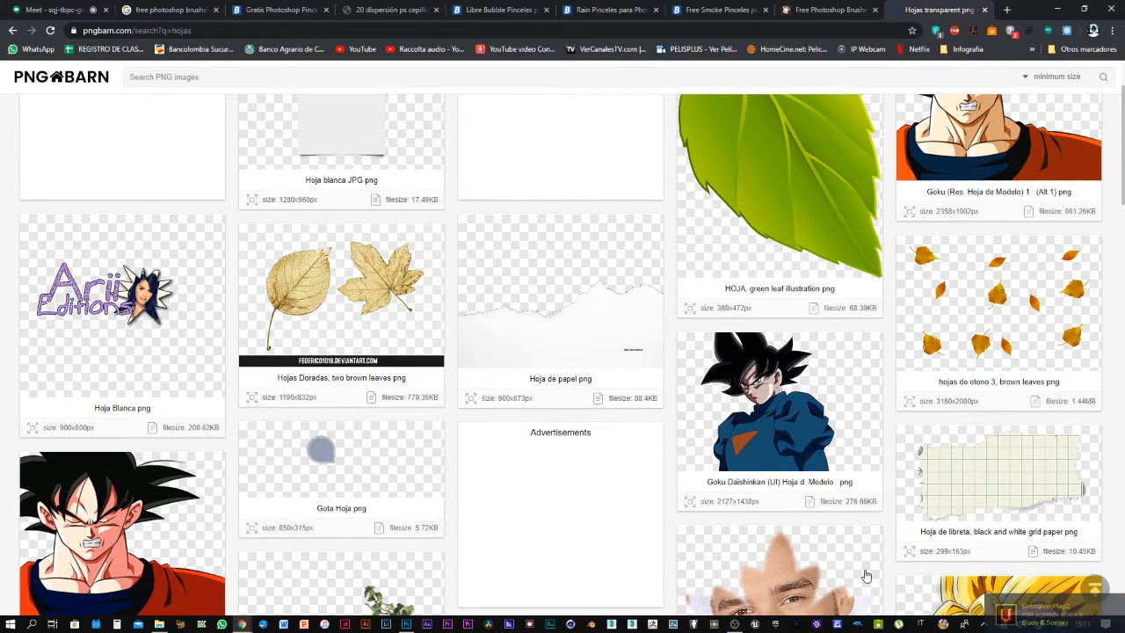
Download the Hojas Doradas two brown leaves image as pngbarn (3).png and return to the Google Meet call
{"action": "left_click", "coordinate": [864, 574]}
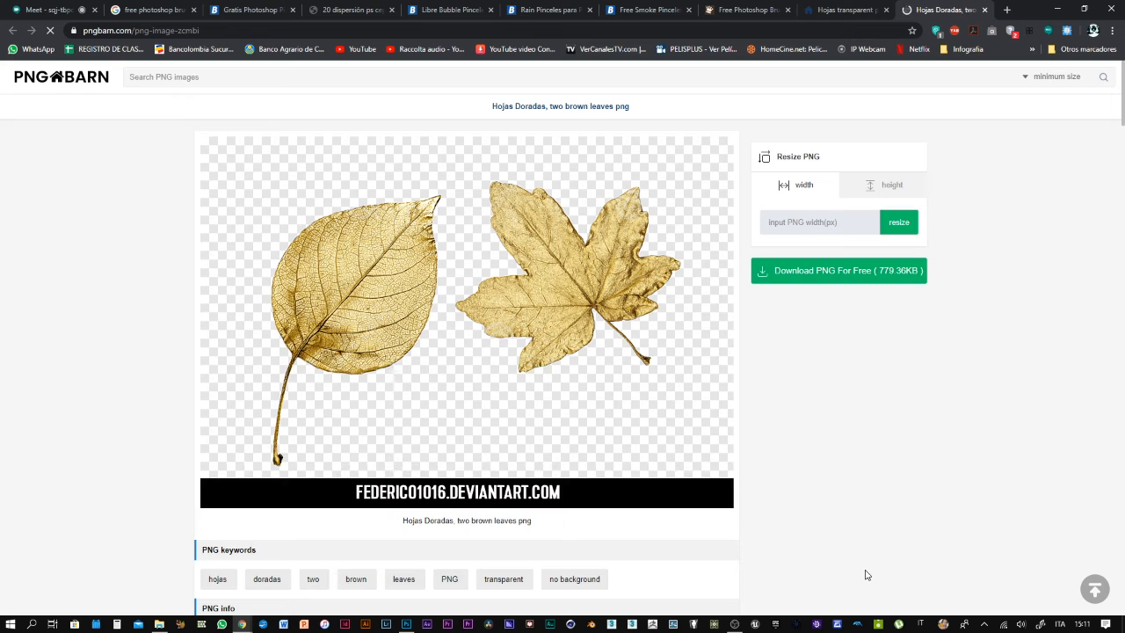
{"action": "left_click", "coordinate": [839, 271]}
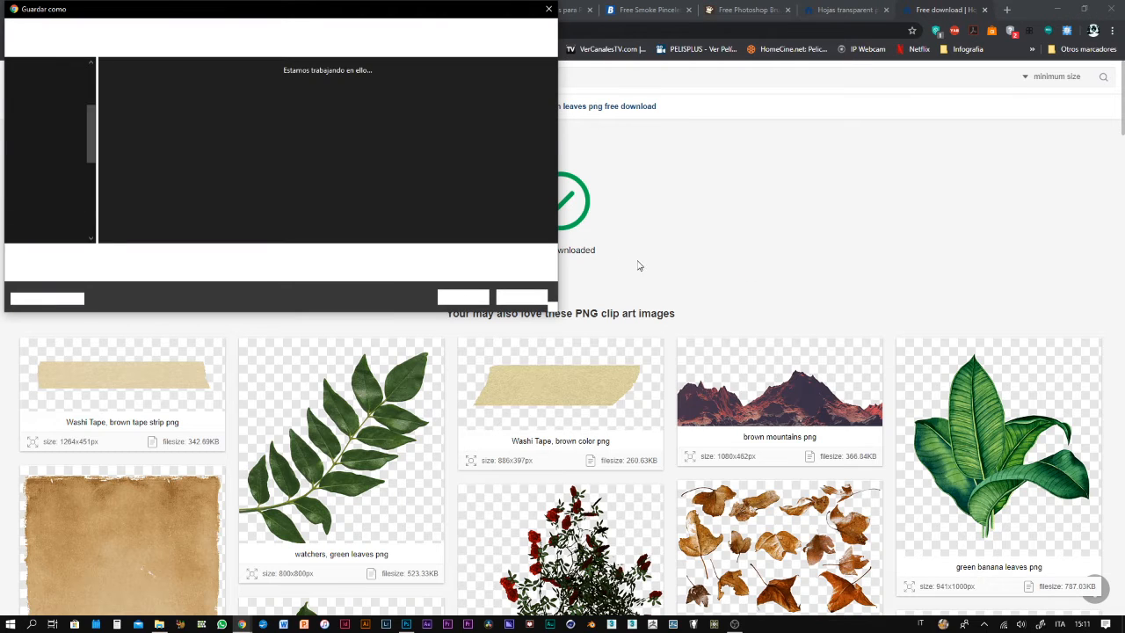
{"action": "left_click", "coordinate": [467, 301]}
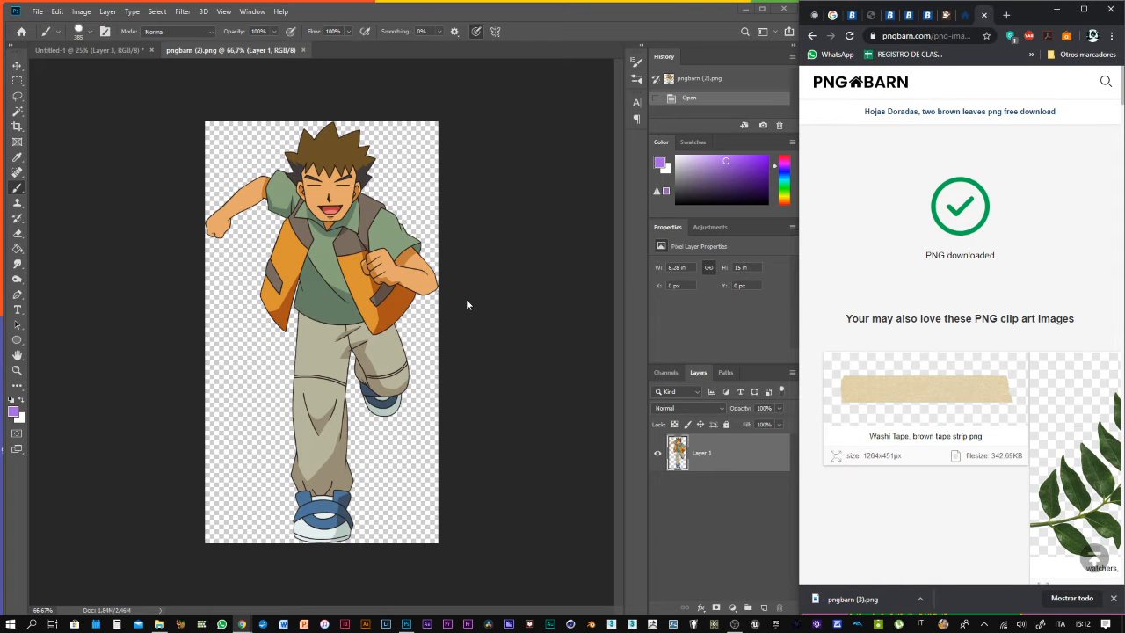
{"action": "left_click", "coordinate": [815, 15]}
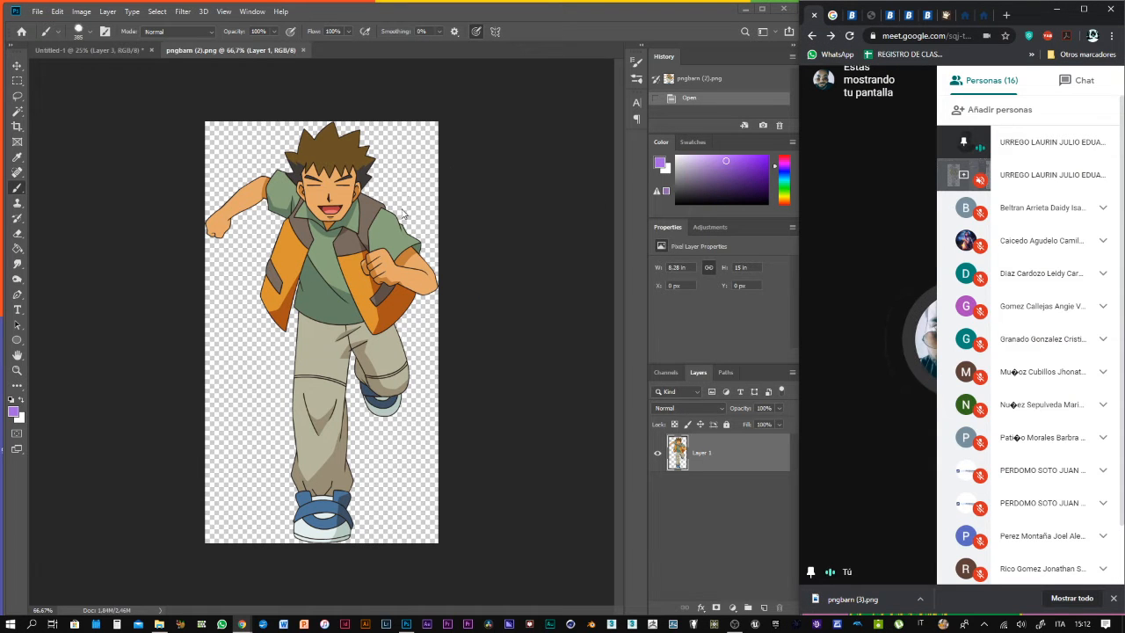
Switch to Photoshop and nudge the character layer in pngbarn (2).png to X -2 px, Y -2 px with the Move tool
{"action": "left_click_drag", "start_coordinate": [368, 223], "coordinate": [350, 215]}
{"action": "key", "text": "ctrl+z"}
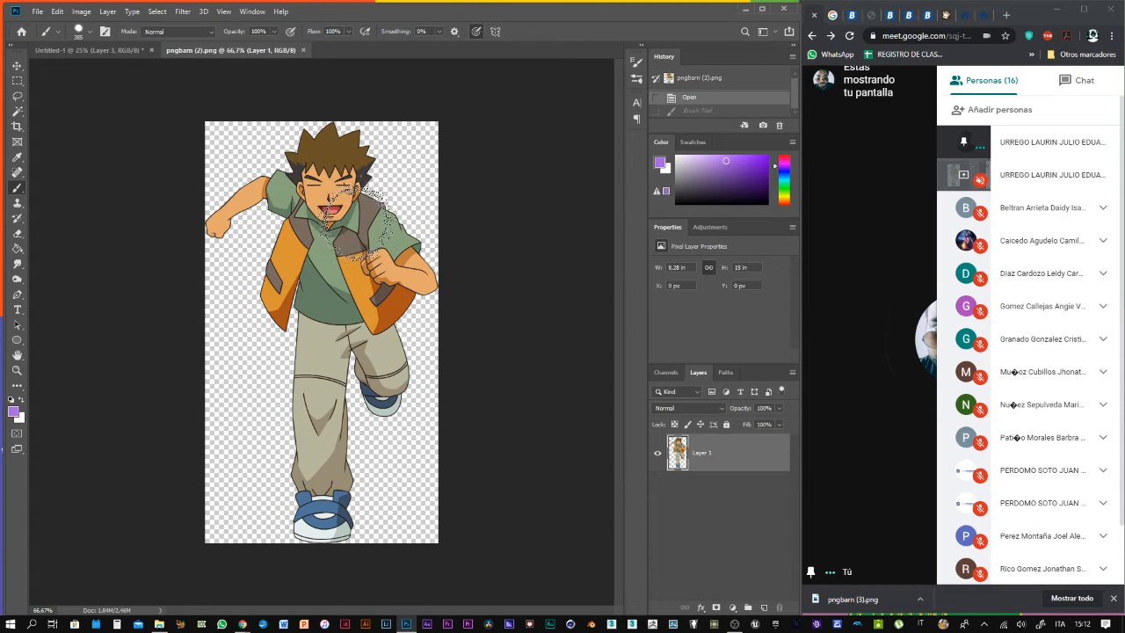
{"action": "key", "text": "v"}
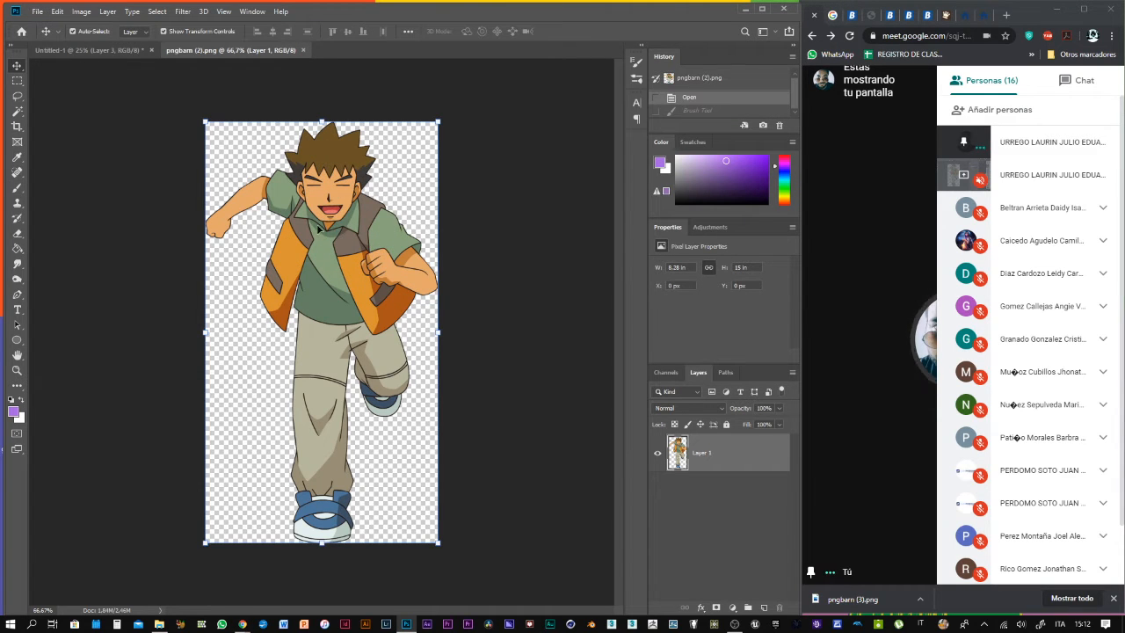
{"action": "mouse_move", "coordinate": [318, 227]}
{"action": "left_mouse_down"}
{"action": "mouse_move", "coordinate": [308, 242]}
{"action": "mouse_move", "coordinate": [311, 226]}
{"action": "left_mouse_up"}
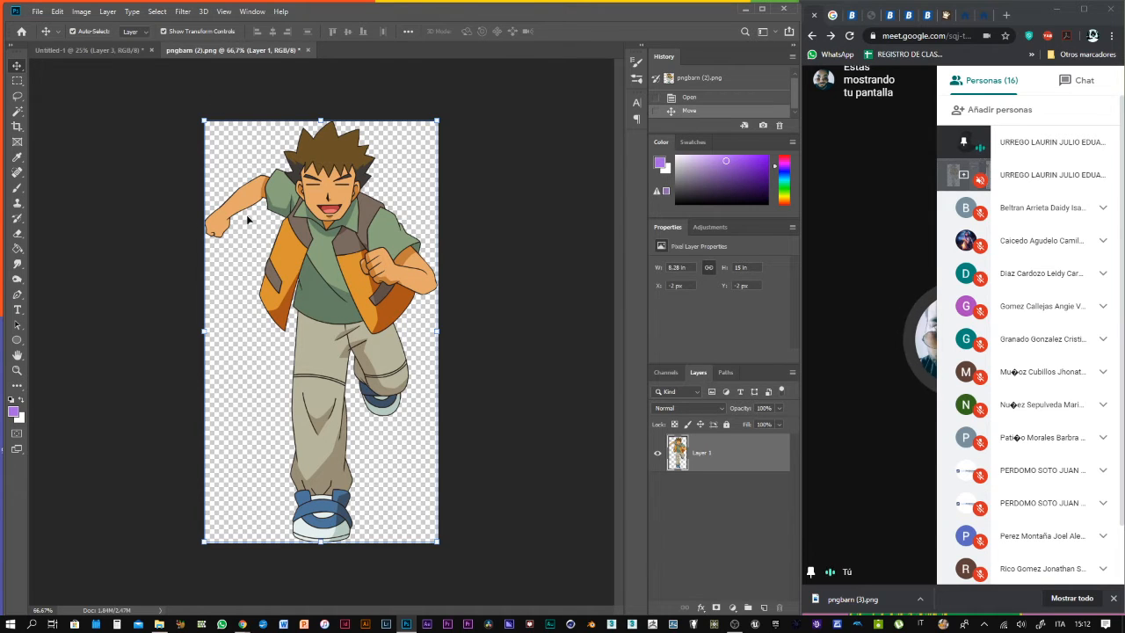
Define the character image as a brush preset named pokemon
{"action": "left_click", "coordinate": [57, 11]}
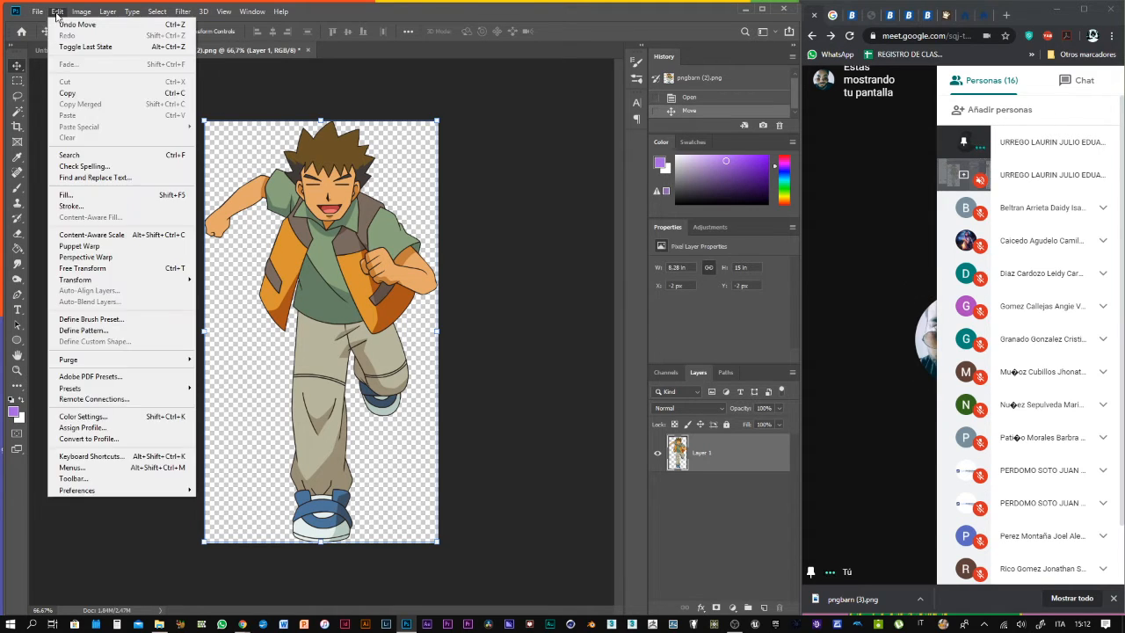
{"action": "left_click", "coordinate": [109, 321]}
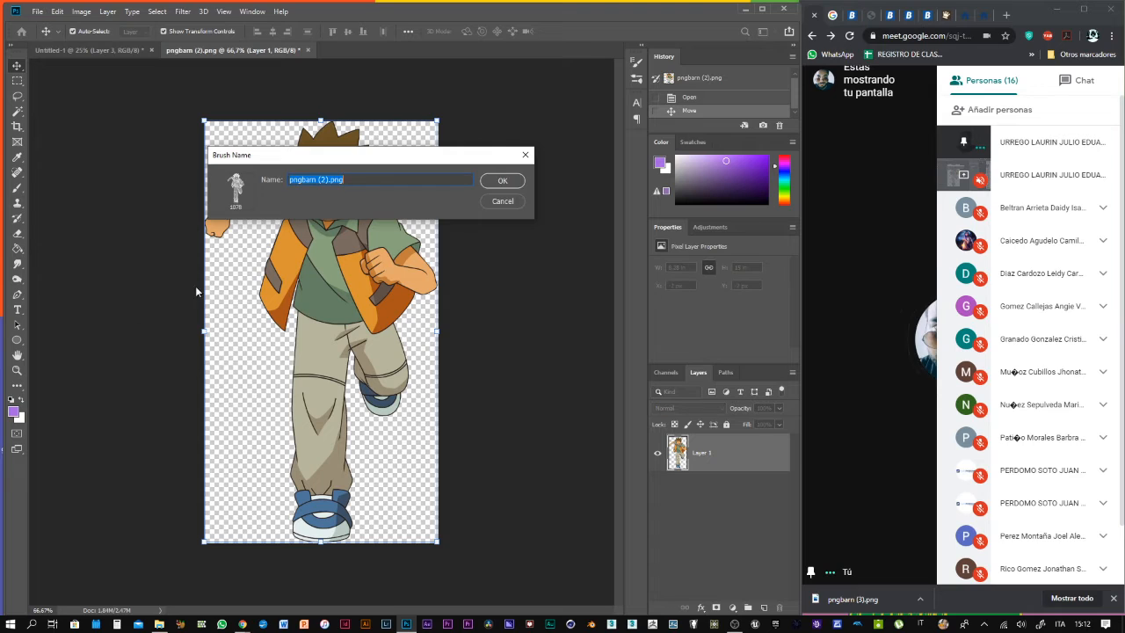
{"action": "type", "text": "pokemon"}
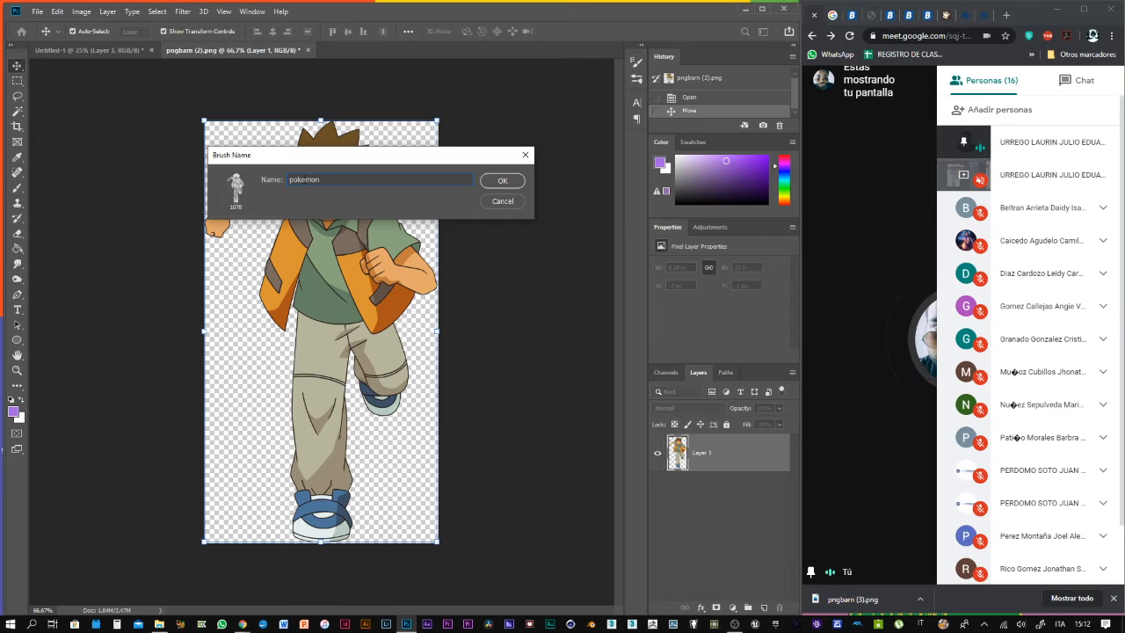
{"action": "left_click", "coordinate": [503, 182]}
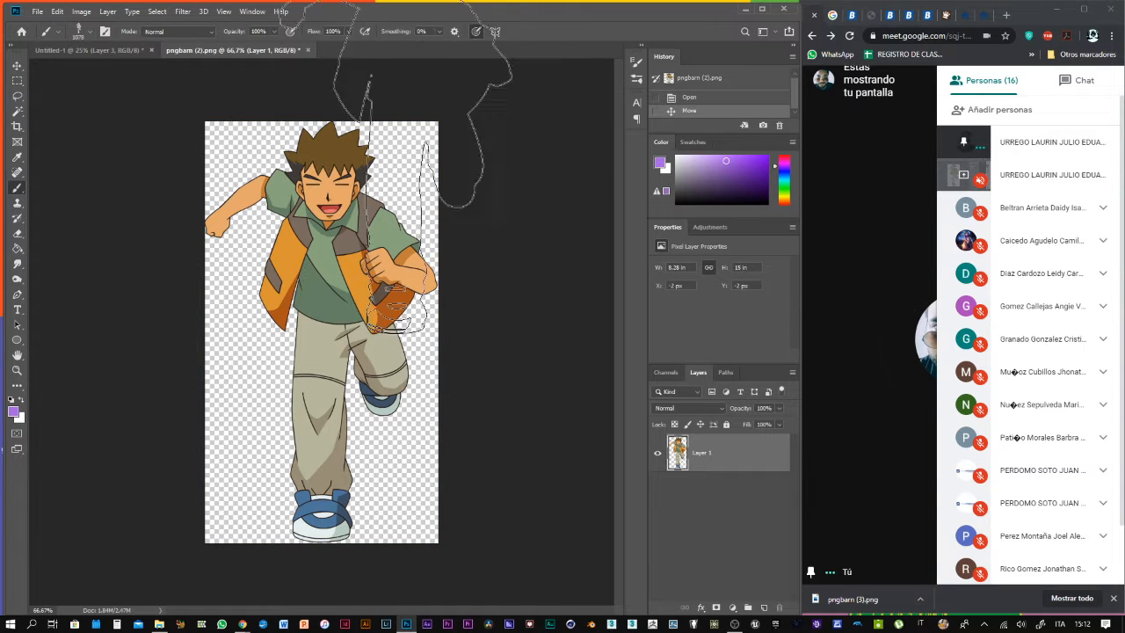
Stamp the pokemon brush once on Layer 3 of Untitled-1 and set the brush size to 117 px
{"action": "left_click", "coordinate": [77, 50]}
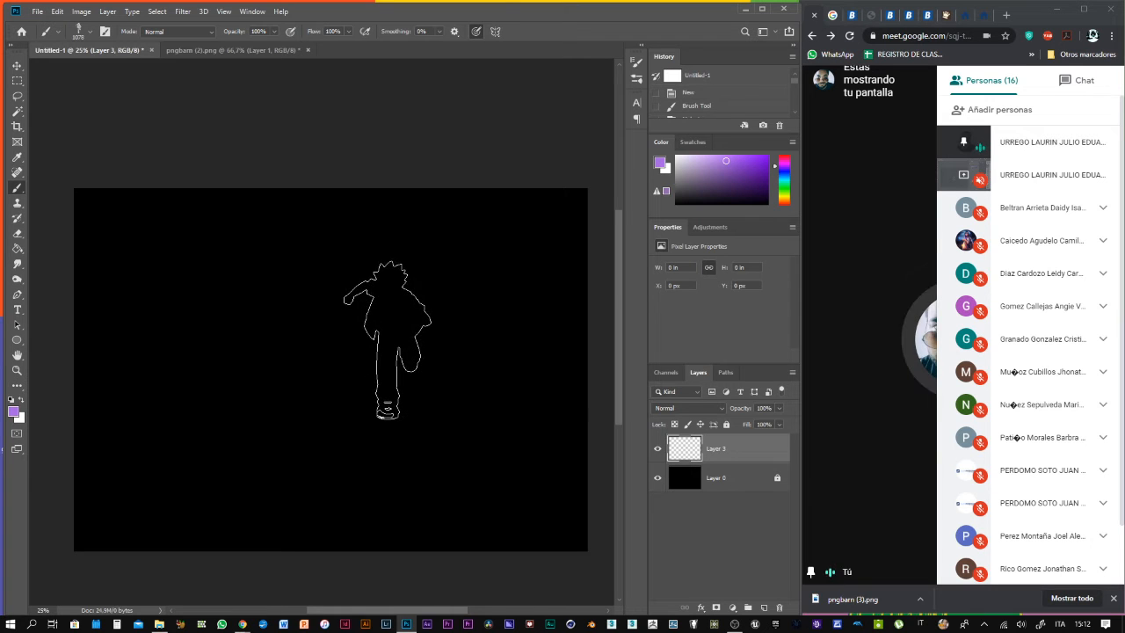
{"action": "left_click", "coordinate": [386, 340]}
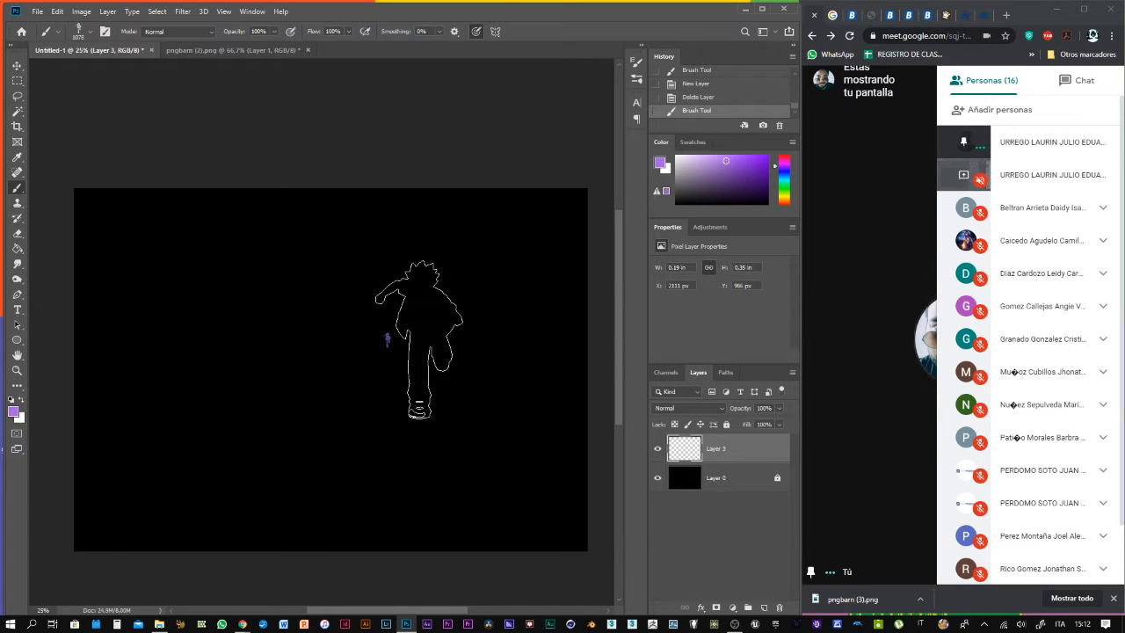
{"action": "right_click", "coordinate": [376, 338]}
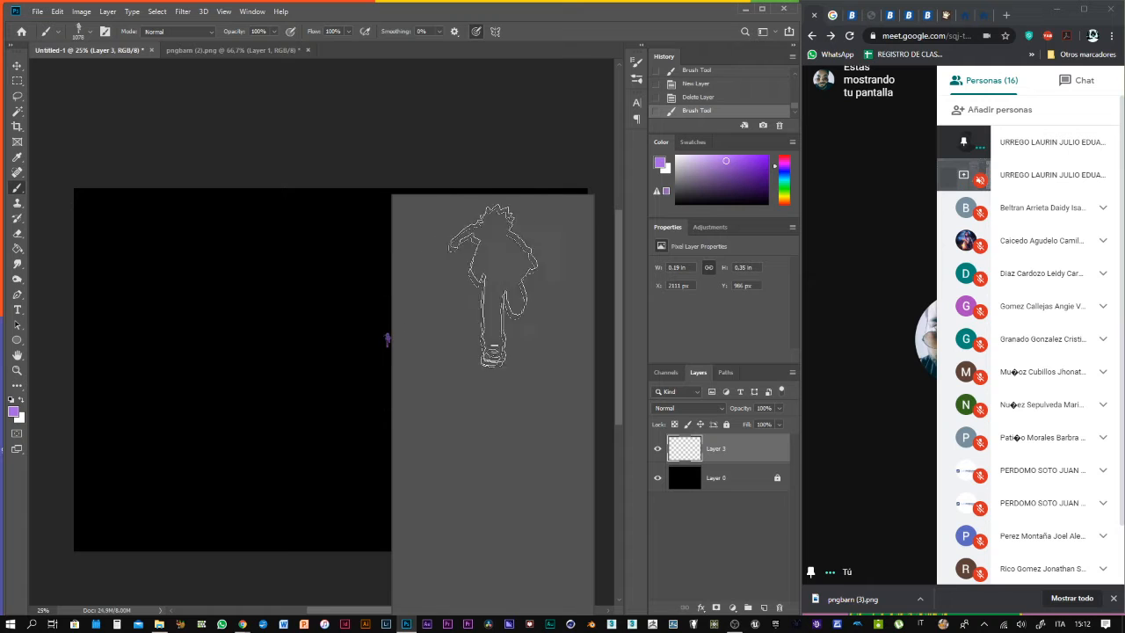
{"action": "left_click_drag", "start_coordinate": [503, 225], "coordinate": [516, 226]}
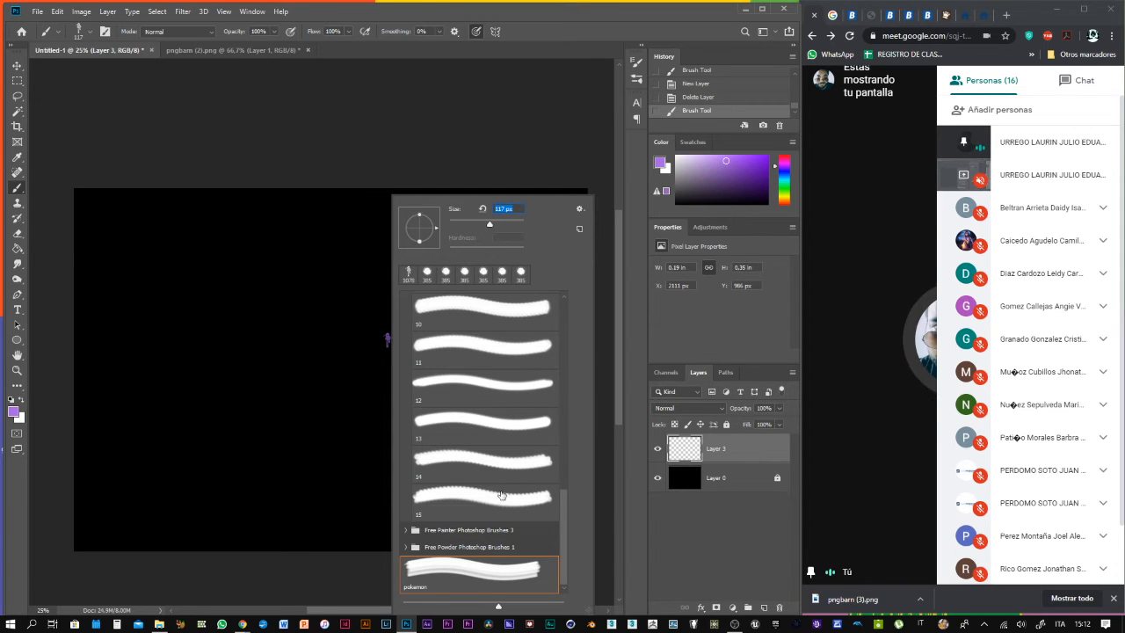
Delete the pokemon brush from the brush presets
{"action": "right_click", "coordinate": [474, 572]}
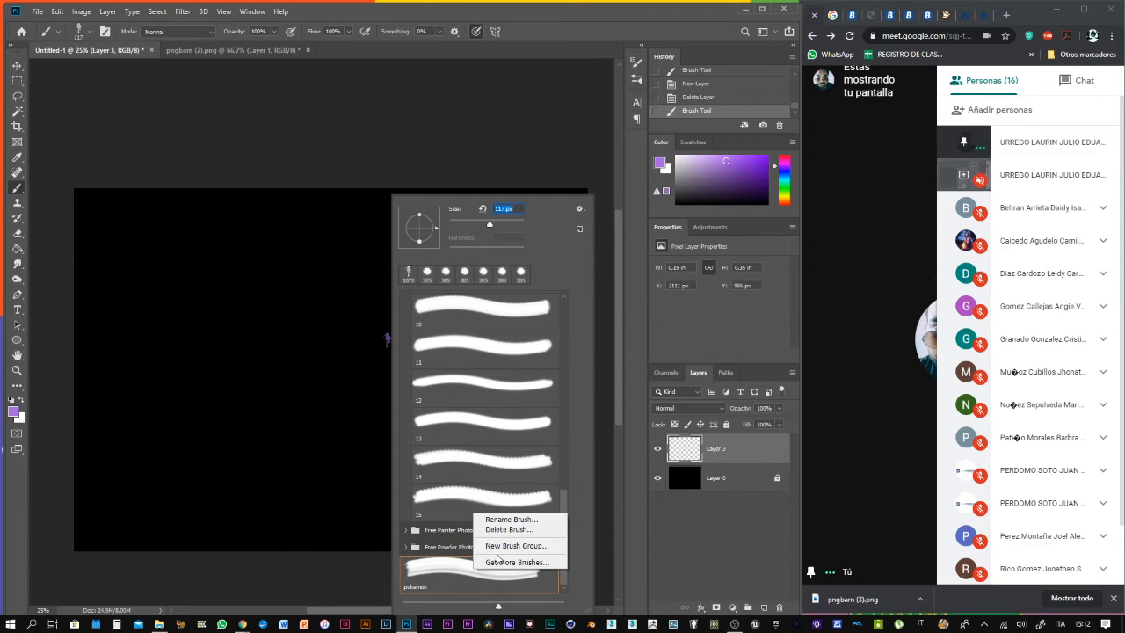
{"action": "left_click", "coordinate": [507, 536]}
{"action": "left_click", "coordinate": [508, 232]}
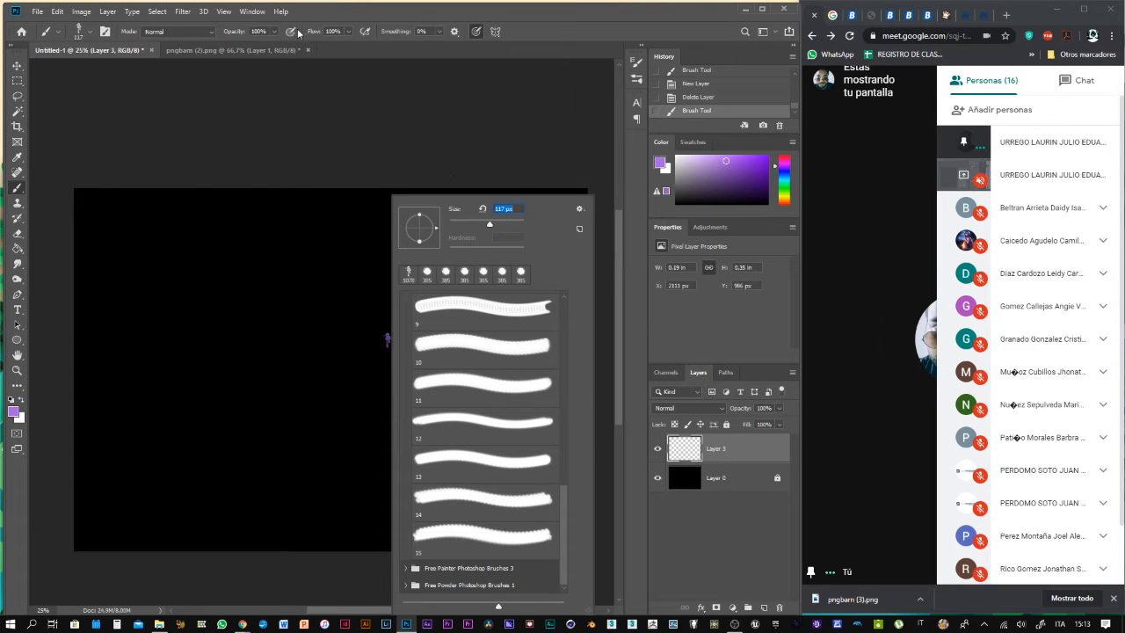
Scale the character in pngbarn (2).png down to about 2.83 by 5.48 in and place it near the canvas centre
{"action": "left_click", "coordinate": [248, 52]}
{"action": "left_click", "coordinate": [248, 52]}
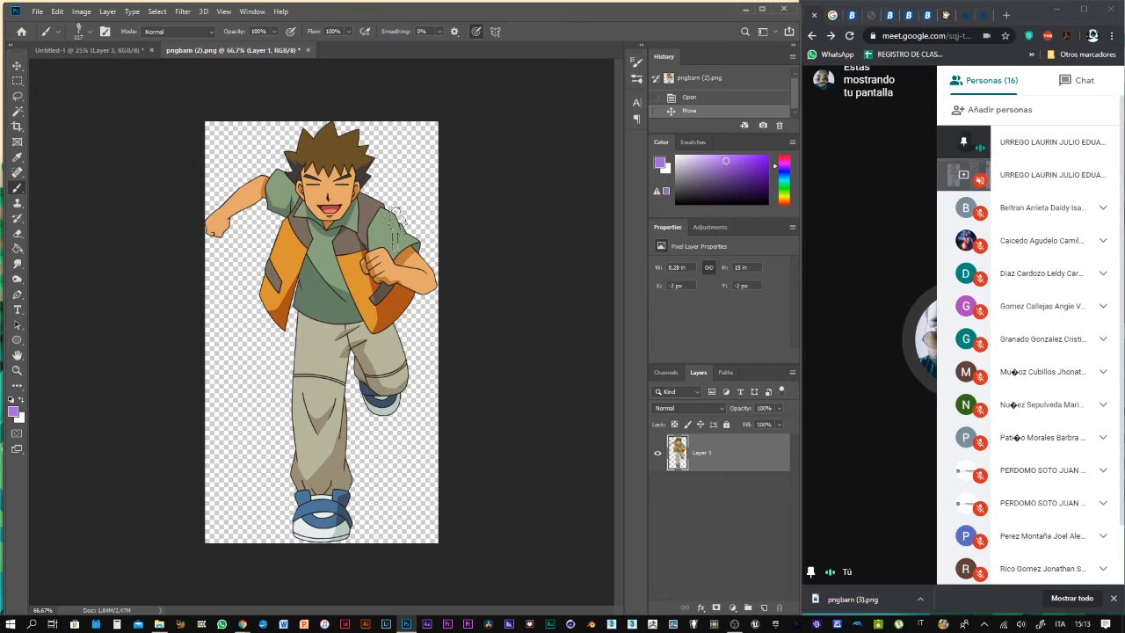
{"action": "key", "text": "v"}
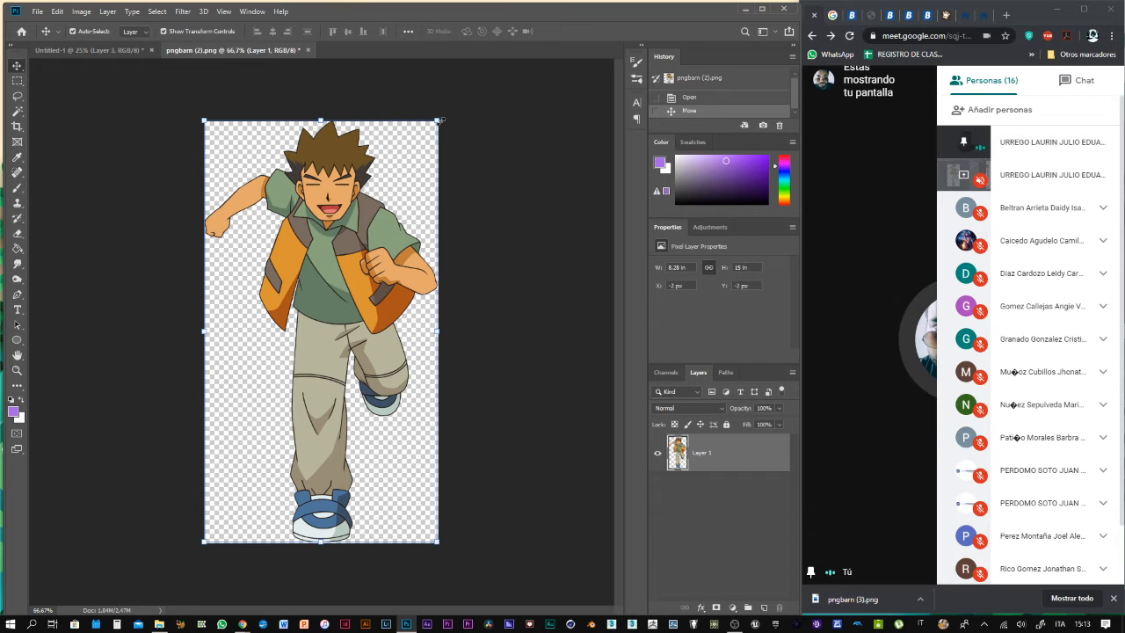
{"action": "left_click_drag", "start_coordinate": [442, 119], "coordinate": [220, 358]}
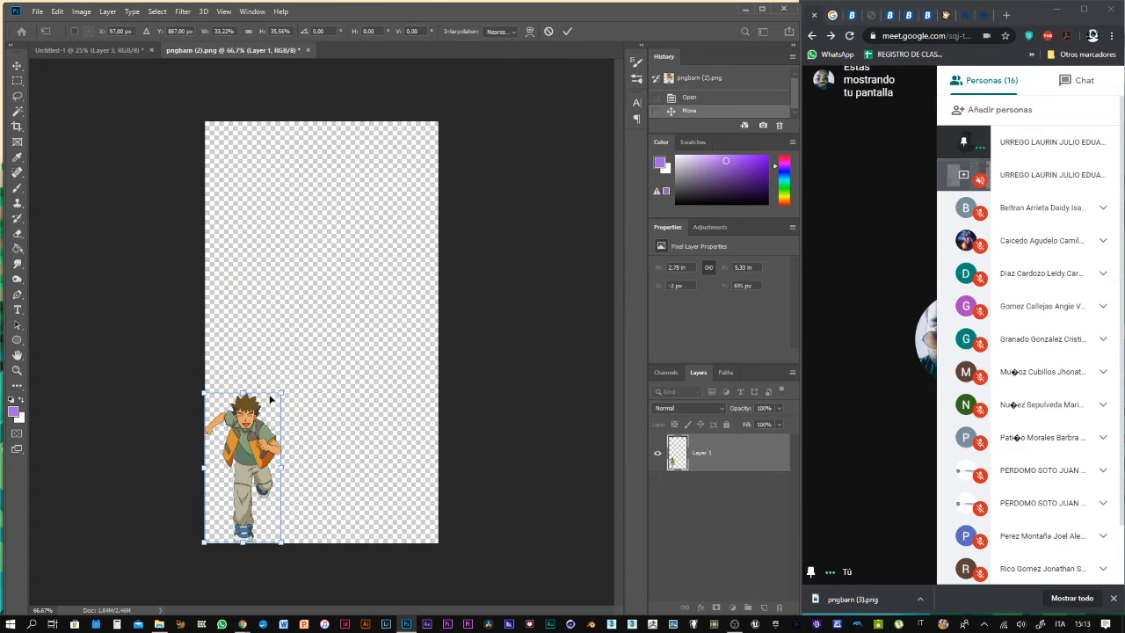
{"action": "left_click_drag", "start_coordinate": [252, 432], "coordinate": [337, 281]}
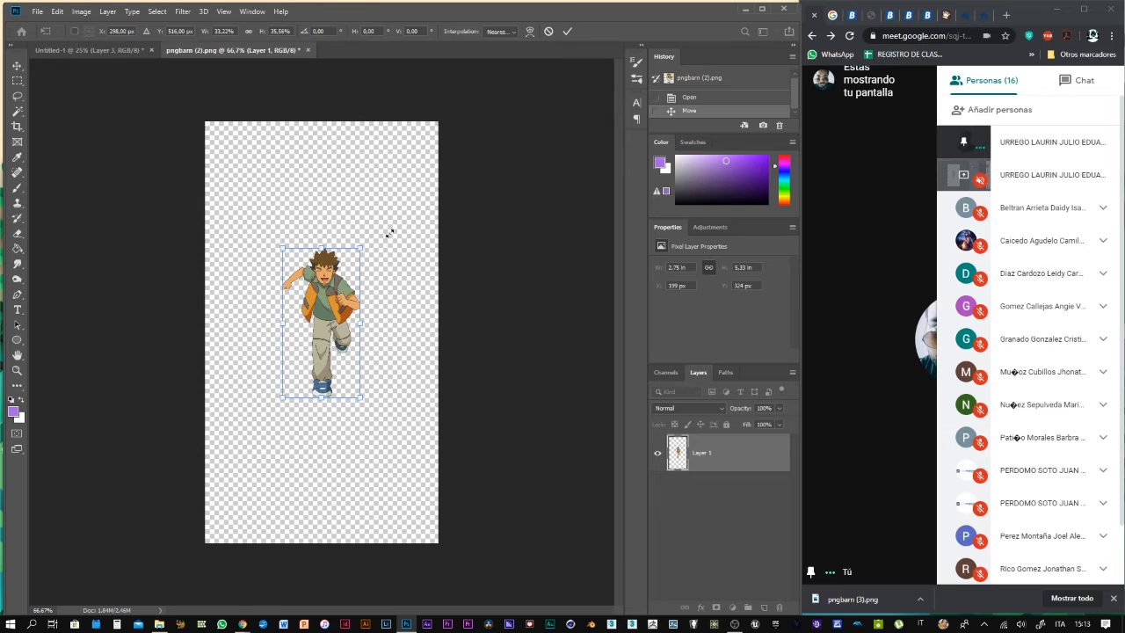
{"action": "key", "text": "Return"}
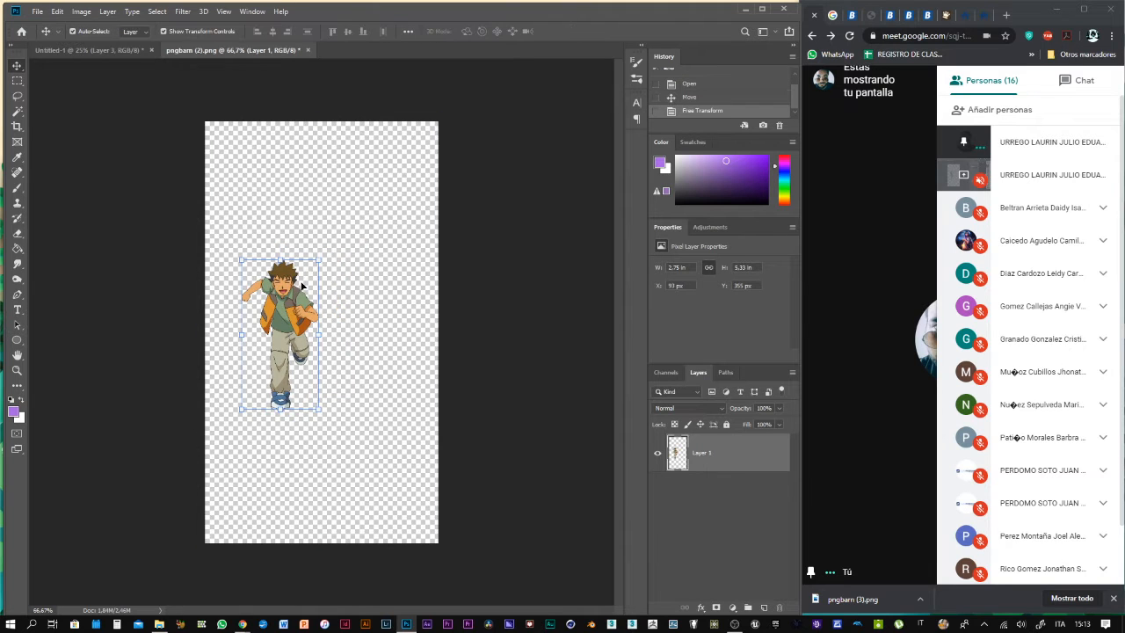
{"action": "left_click_drag", "start_coordinate": [349, 264], "coordinate": [368, 244]}
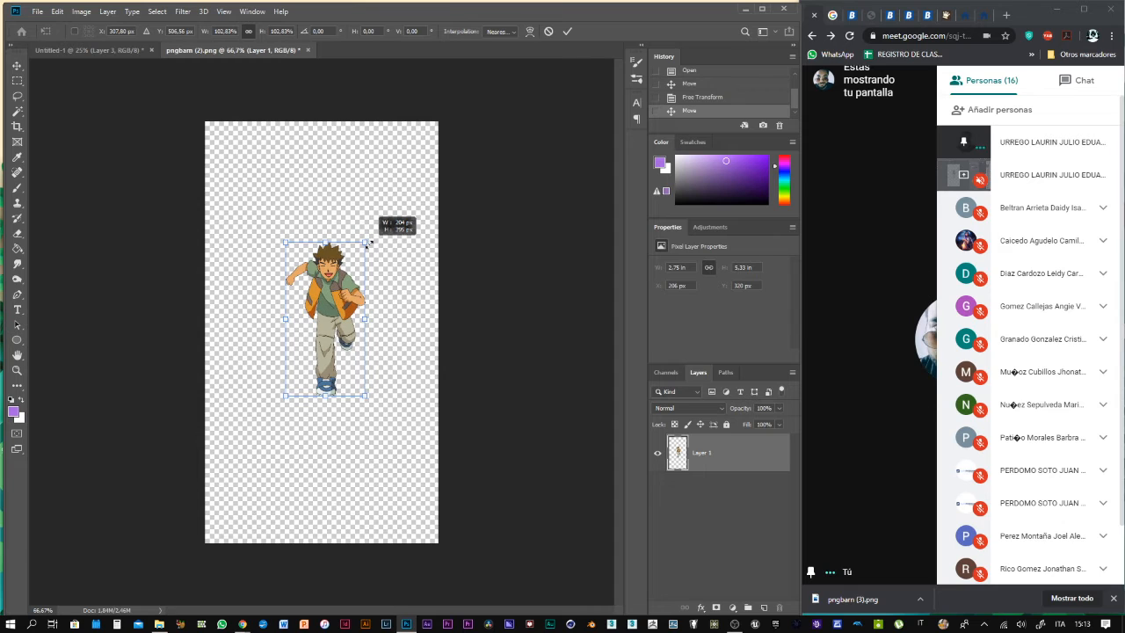
{"action": "left_click", "coordinate": [566, 31]}
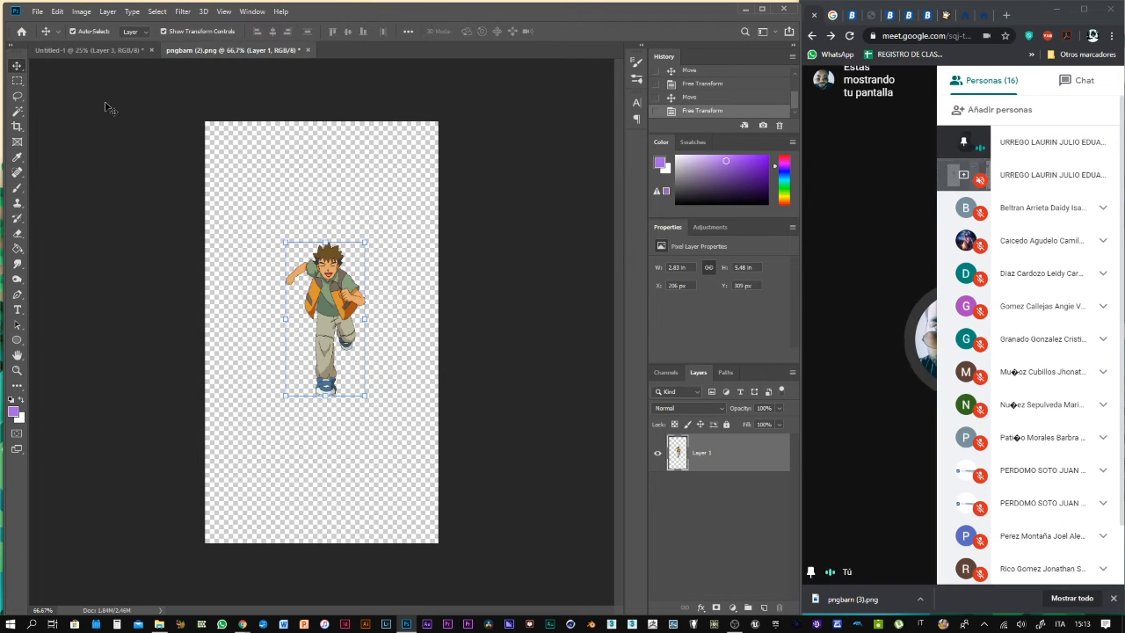
Define the reduced character as a brush preset named pokemon and return to Untitled-1 with the Brush tool
{"action": "left_click", "coordinate": [57, 11]}
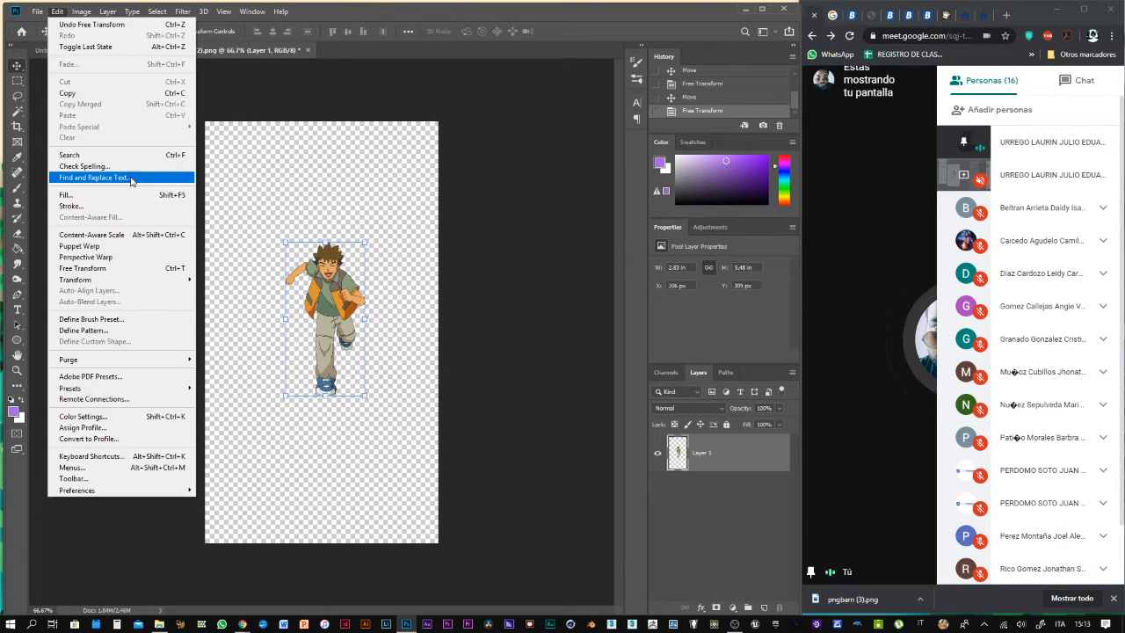
{"action": "left_click", "coordinate": [121, 319]}
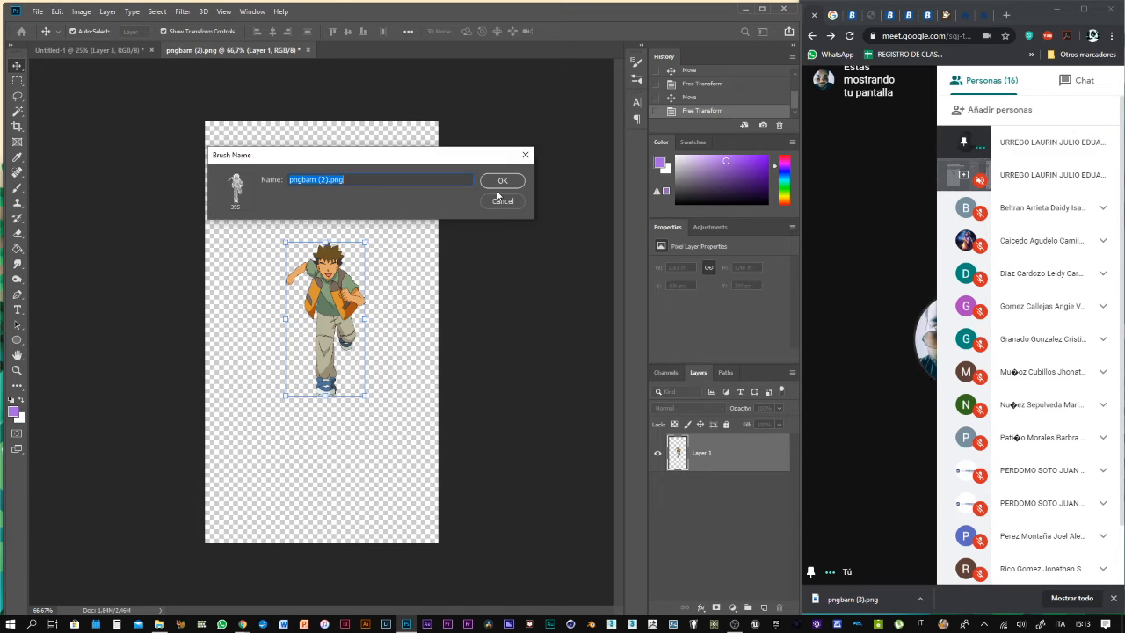
{"action": "type", "text": "pokemon"}
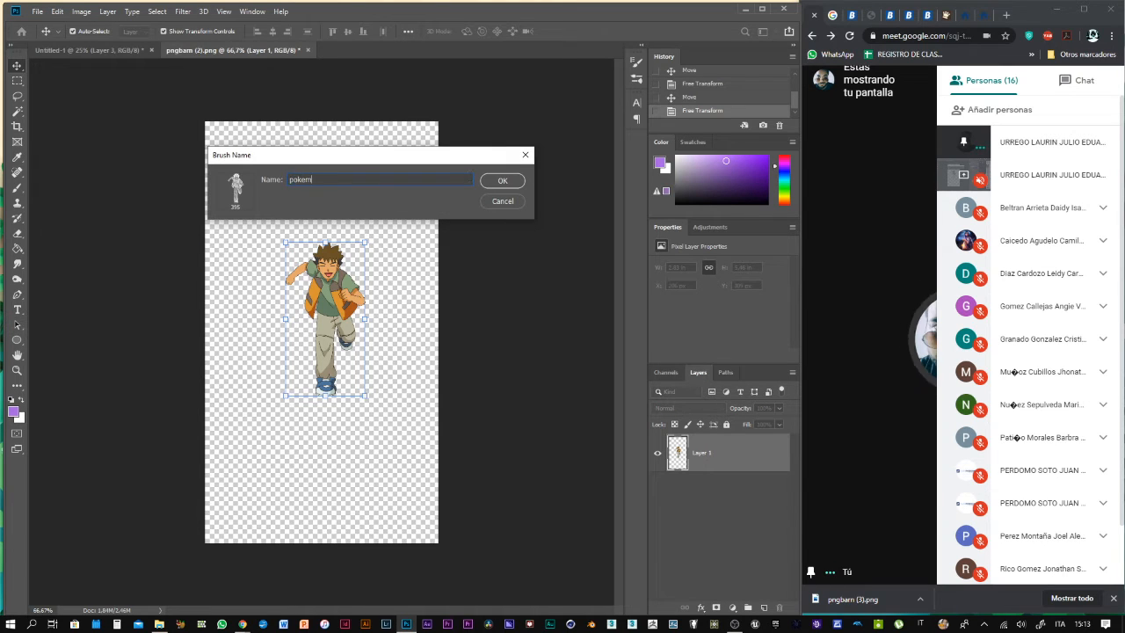
{"action": "left_click", "coordinate": [507, 188]}
{"action": "key", "text": "b"}
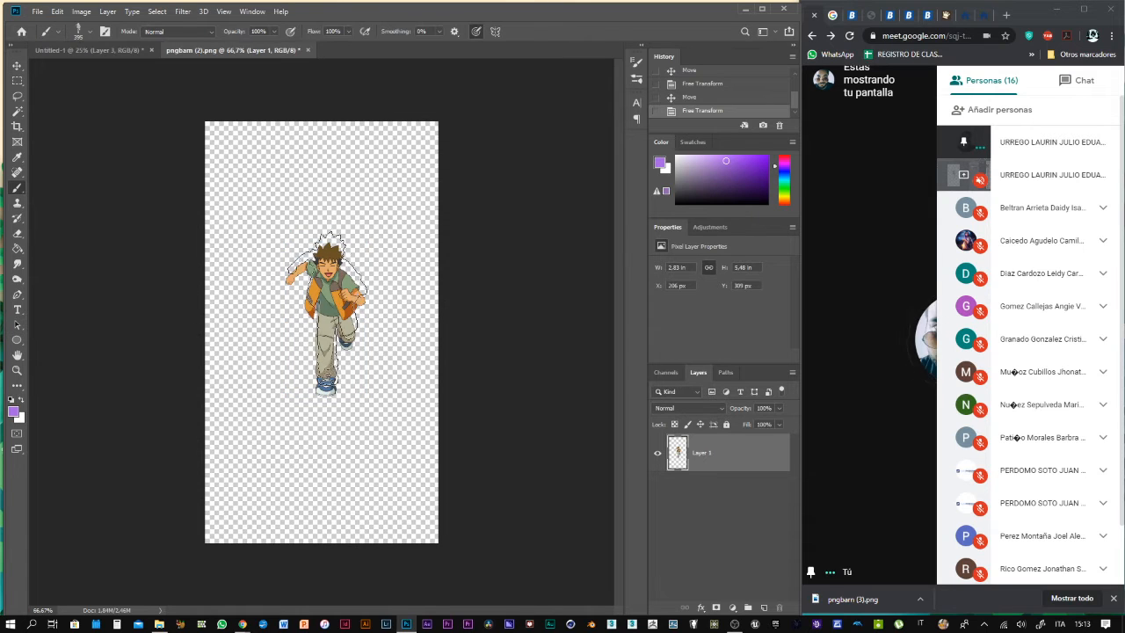
{"action": "left_click", "coordinate": [106, 53]}
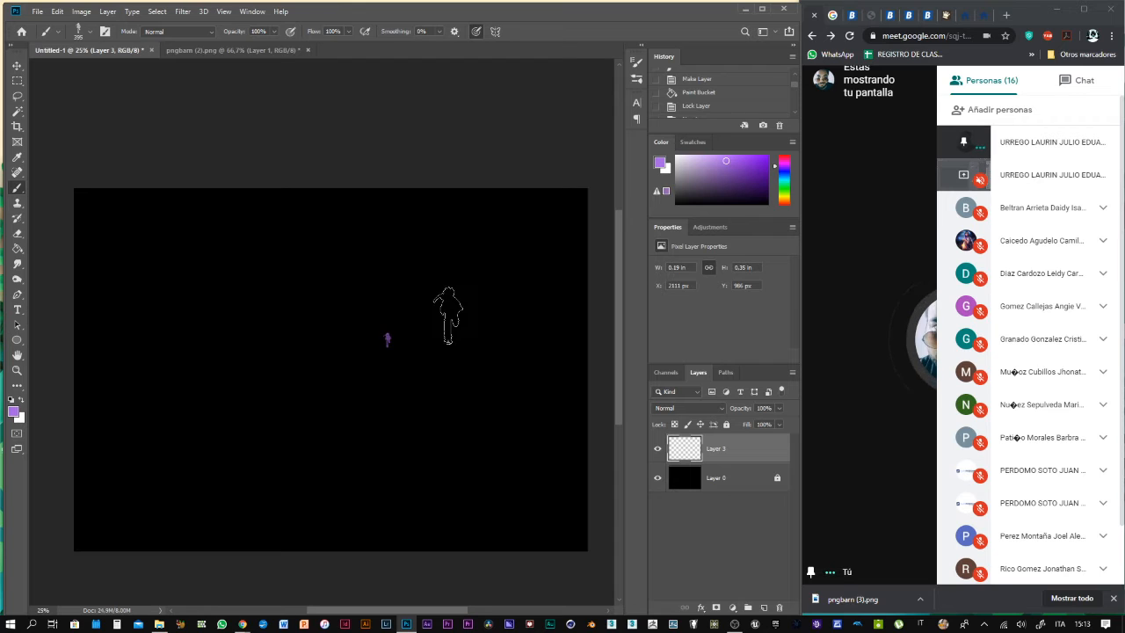
Paint a wavy stroke across the middle of Layer 3 with the pokemon brush and stamp a single figure beside it
{"action": "mouse_move", "coordinate": [431, 307]}
{"action": "left_mouse_down"}
{"action": "mouse_move", "coordinate": [384, 295]}
{"action": "mouse_move", "coordinate": [359, 306]}
{"action": "mouse_move", "coordinate": [343, 344]}
{"action": "mouse_move", "coordinate": [295, 374]}
{"action": "mouse_move", "coordinate": [260, 327]}
{"action": "left_mouse_up"}
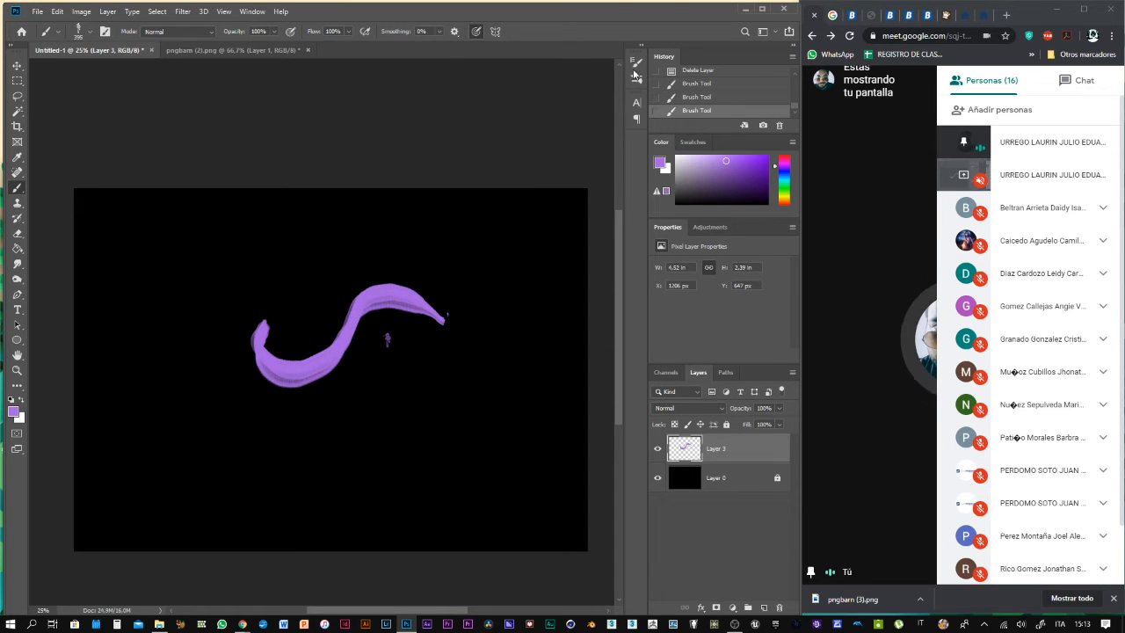
{"action": "left_click", "coordinate": [634, 67]}
{"action": "left_click", "coordinate": [634, 67]}
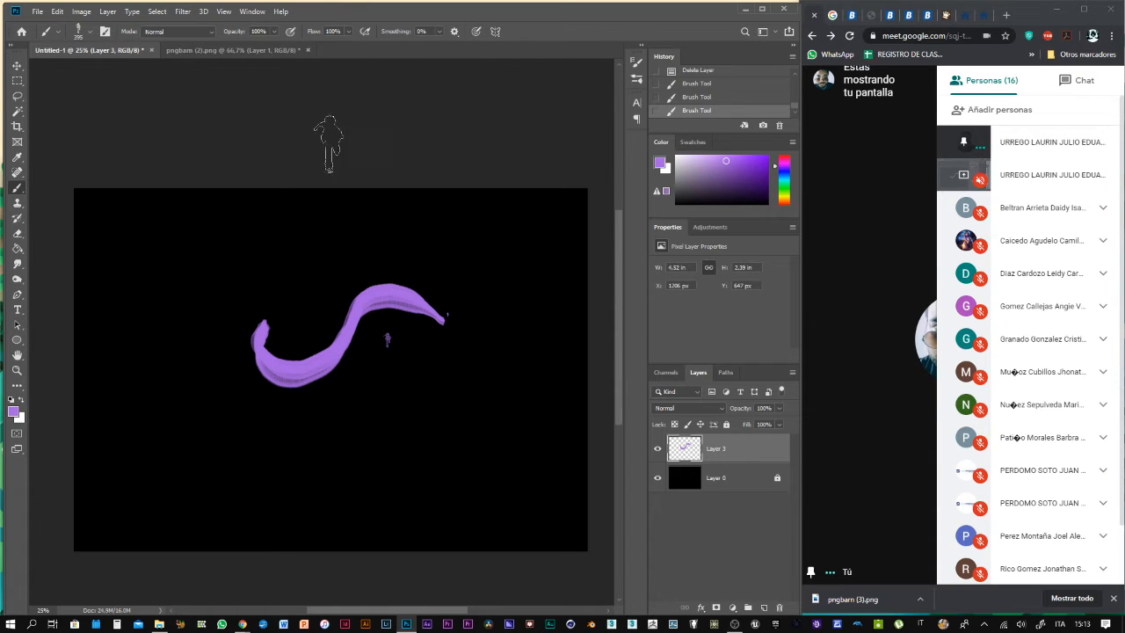
{"action": "left_click", "coordinate": [197, 314]}
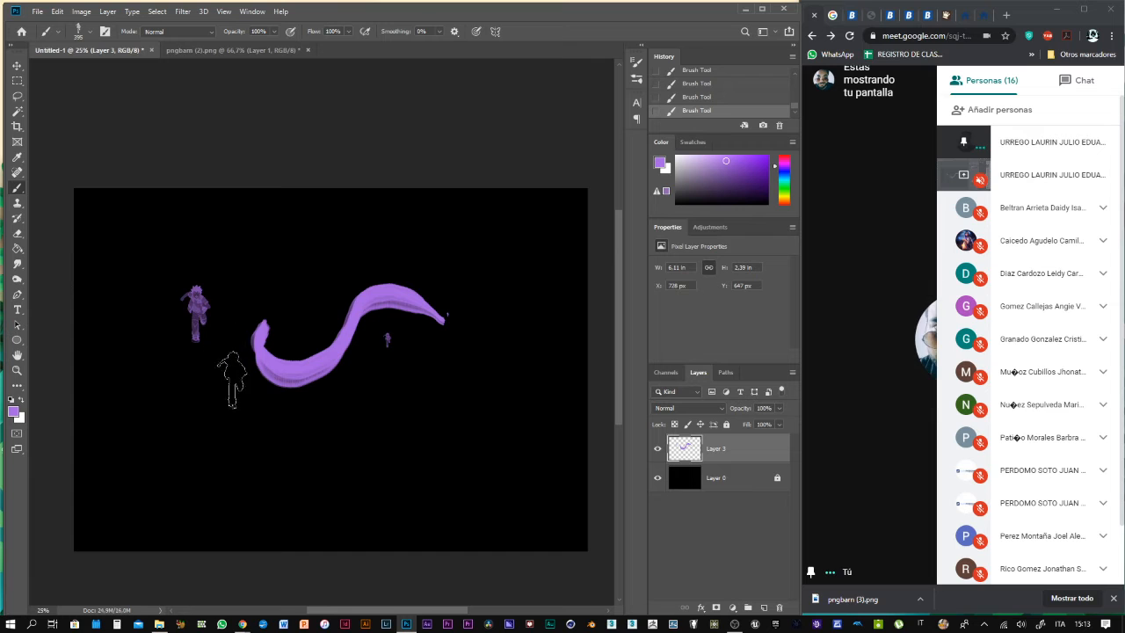
Inspect the stamped figure up close and paint a broad, overlapping stroke around it with the pokemon brush
{"action": "key", "text": "z"}
{"action": "left_click", "coordinate": [203, 318]}
{"action": "left_click", "coordinate": [202, 318]}
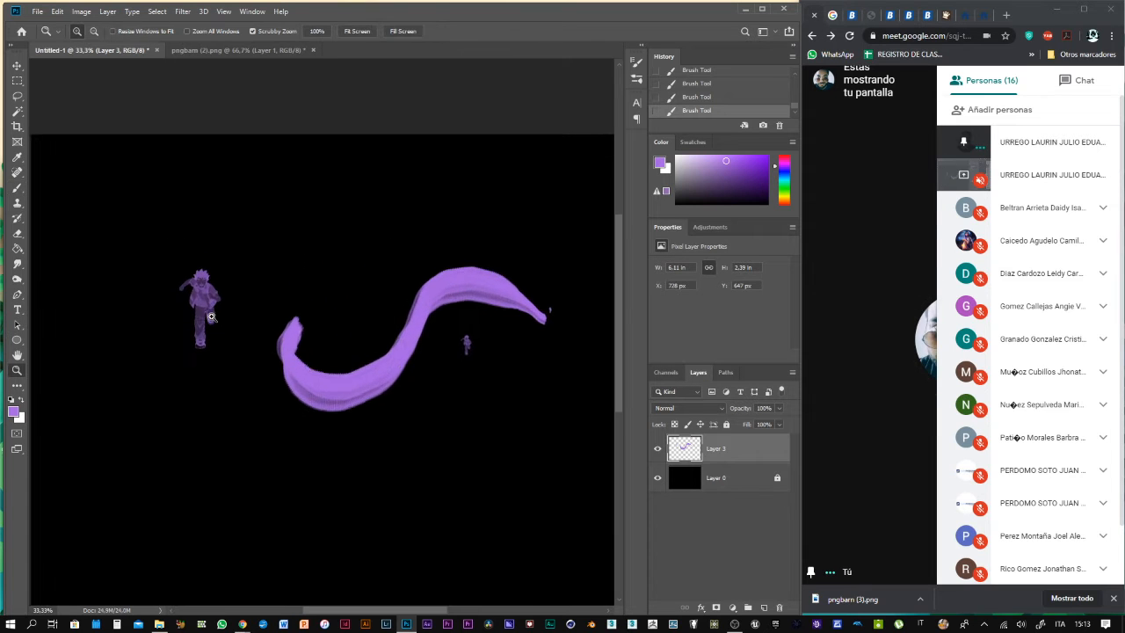
{"action": "left_click", "coordinate": [202, 318]}
{"action": "left_click", "coordinate": [203, 315]}
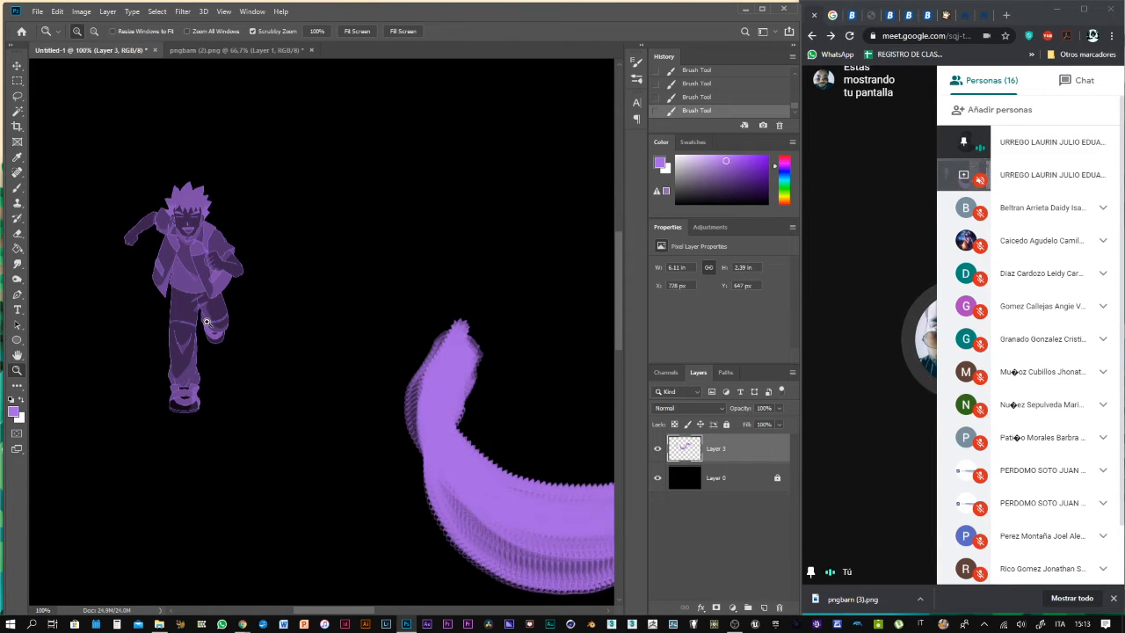
{"action": "left_click", "coordinate": [215, 322], "text": "alt"}
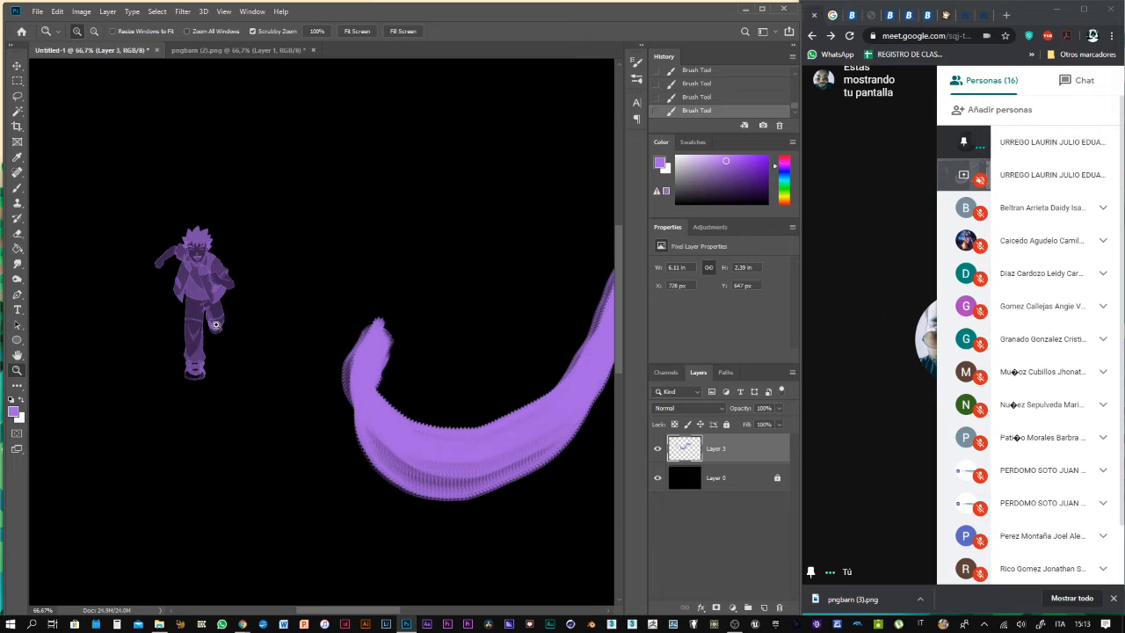
{"action": "key", "text": "b"}
{"action": "mouse_move", "coordinate": [279, 309]}
{"action": "left_mouse_down"}
{"action": "mouse_move", "coordinate": [313, 274]}
{"action": "mouse_move", "coordinate": [451, 230]}
{"action": "mouse_move", "coordinate": [490, 204]}
{"action": "mouse_move", "coordinate": [493, 167]}
{"action": "mouse_move", "coordinate": [386, 163]}
{"action": "mouse_move", "coordinate": [200, 230]}
{"action": "left_mouse_up"}
Undo the last three brush marks on Layer 3
{"action": "key", "text": "z"}
{"action": "left_click", "coordinate": [309, 376], "text": "alt"}
{"action": "left_click", "coordinate": [310, 383], "text": "alt"}
{"action": "left_click", "coordinate": [313, 390], "text": "alt"}
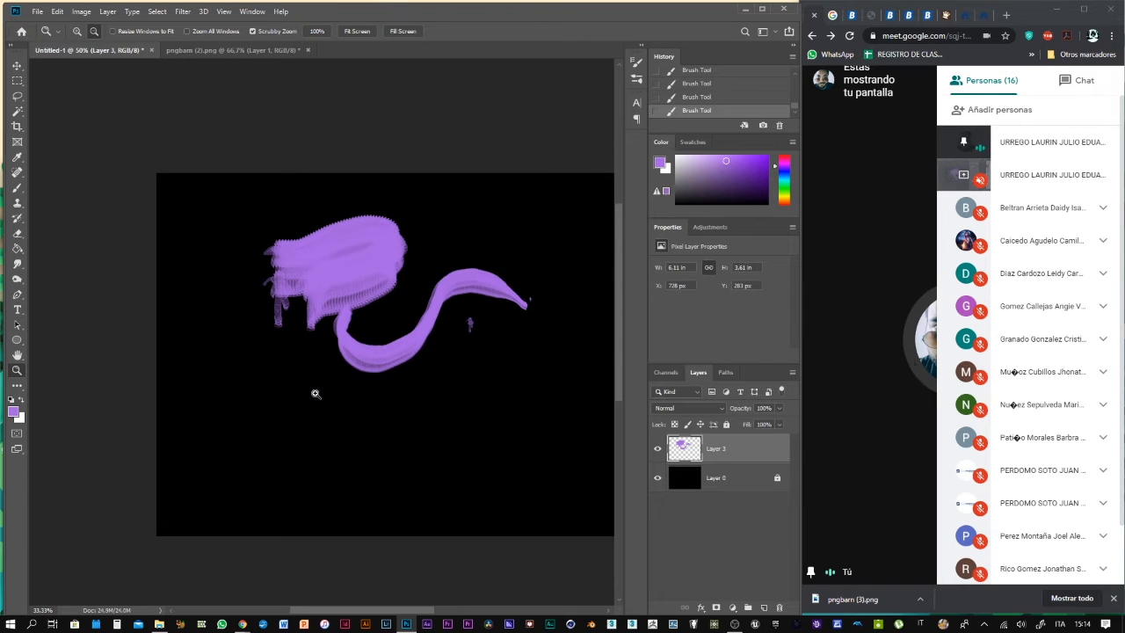
{"action": "key", "text": "ctrl+z"}
{"action": "key", "text": "ctrl+z"}
{"action": "key", "text": "ctrl+z"}
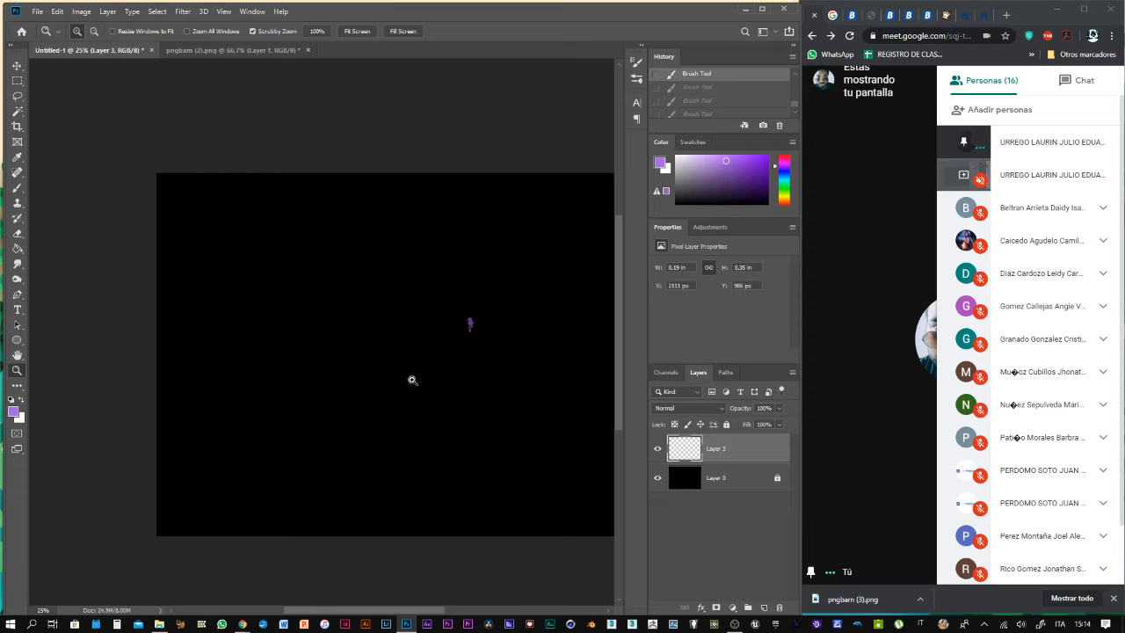
Erase the small purple figure left on Layer 3 and return to the Brush tool
{"action": "key", "text": "e"}
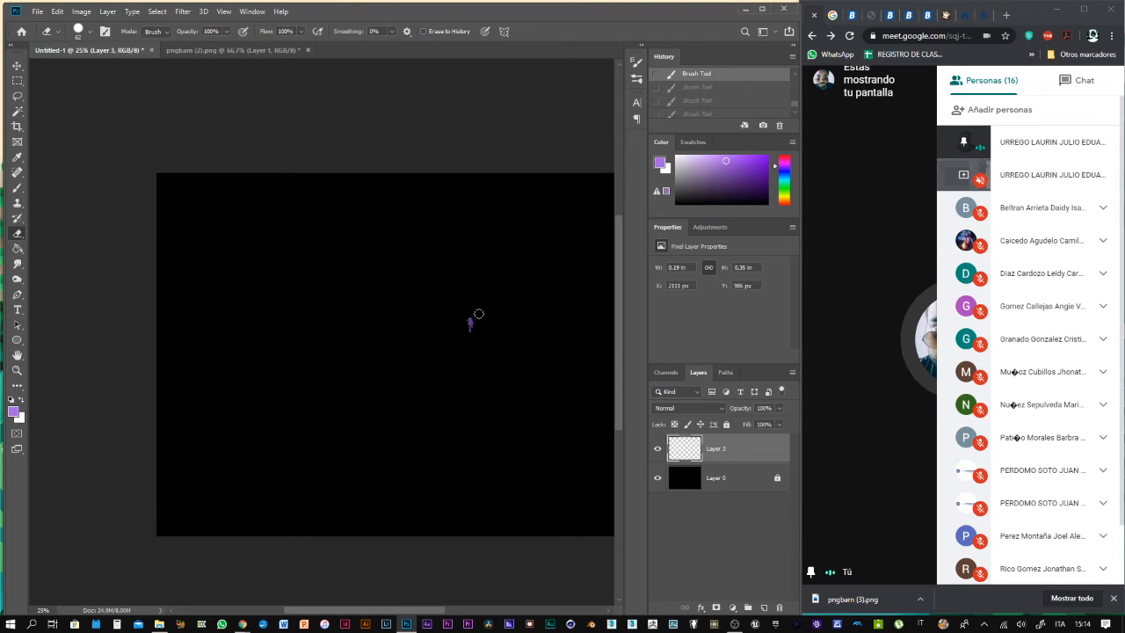
{"action": "left_click", "coordinate": [480, 332]}
{"action": "key", "text": "b"}
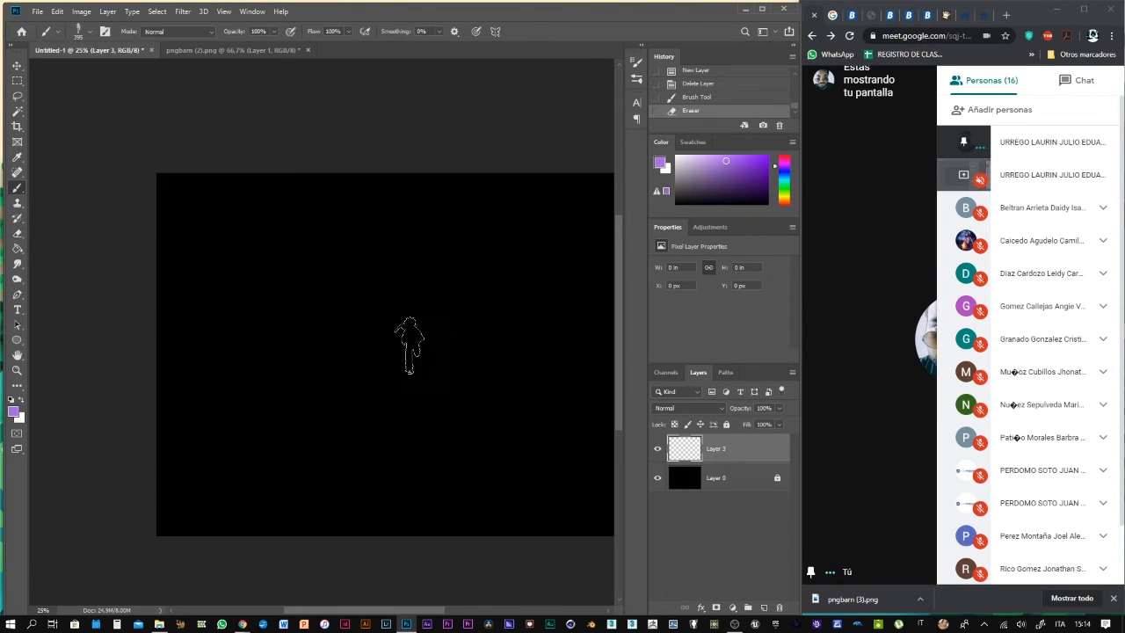
Enable Color Dynamics for the pokemon brush, setting hue jitter to 47% and brightness jitter to 16%
{"action": "left_click", "coordinate": [634, 61]}
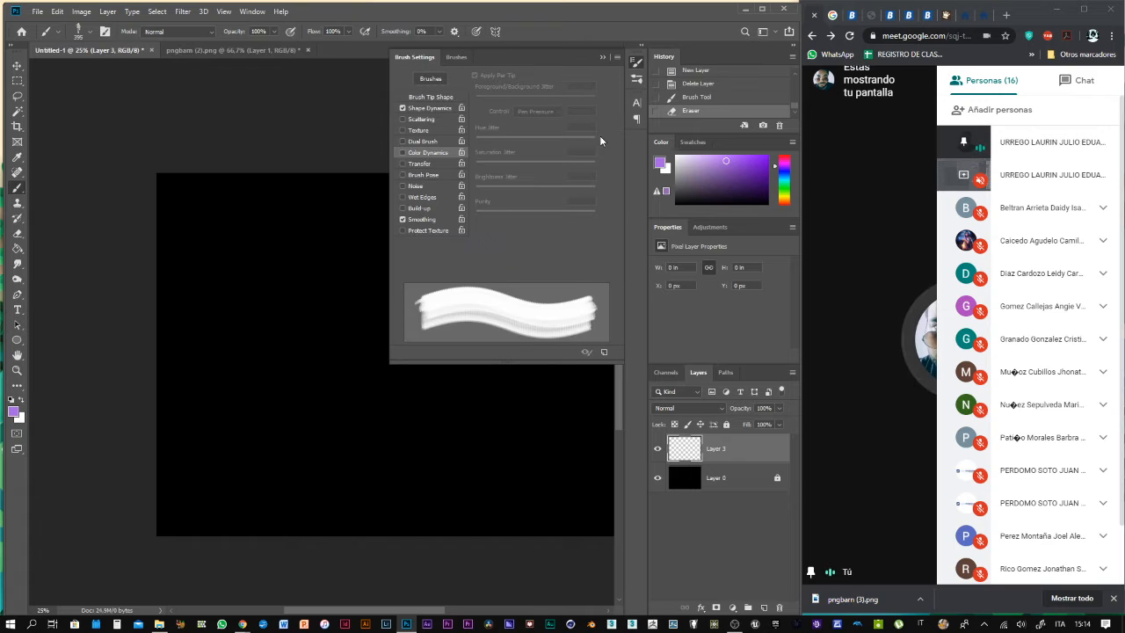
{"action": "left_click", "coordinate": [403, 152]}
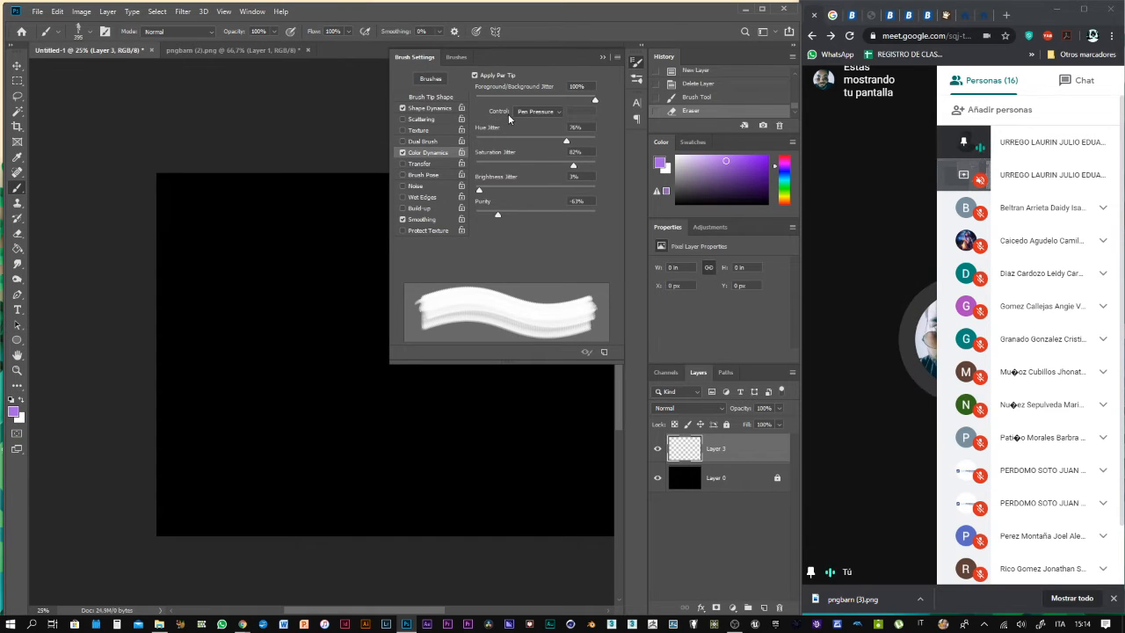
{"action": "left_click", "coordinate": [552, 112]}
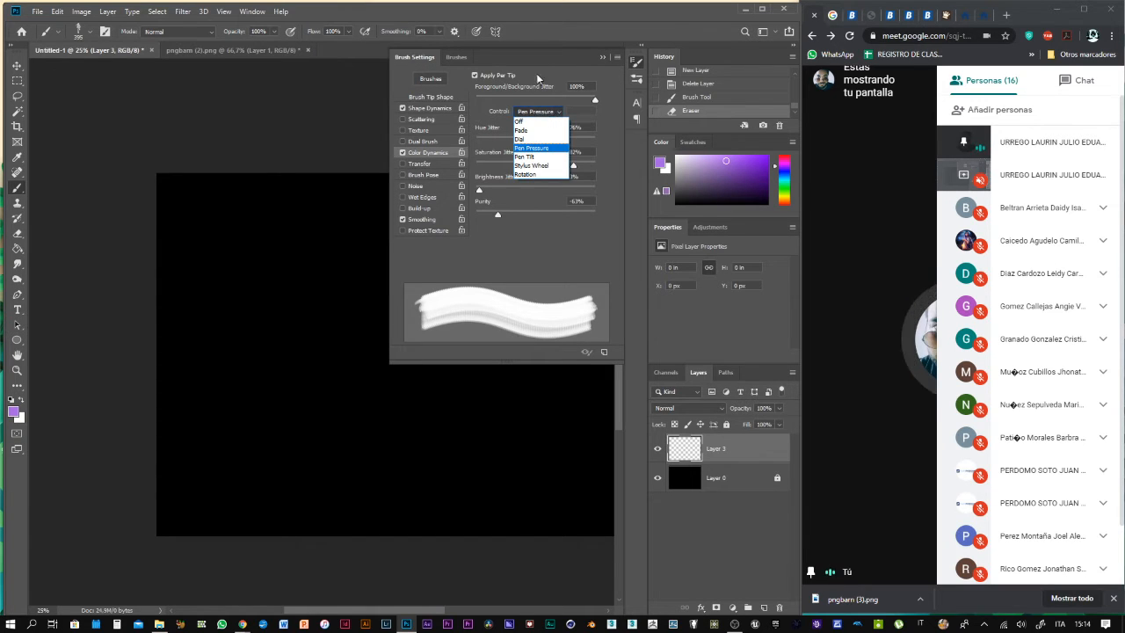
{"action": "left_click", "coordinate": [554, 72]}
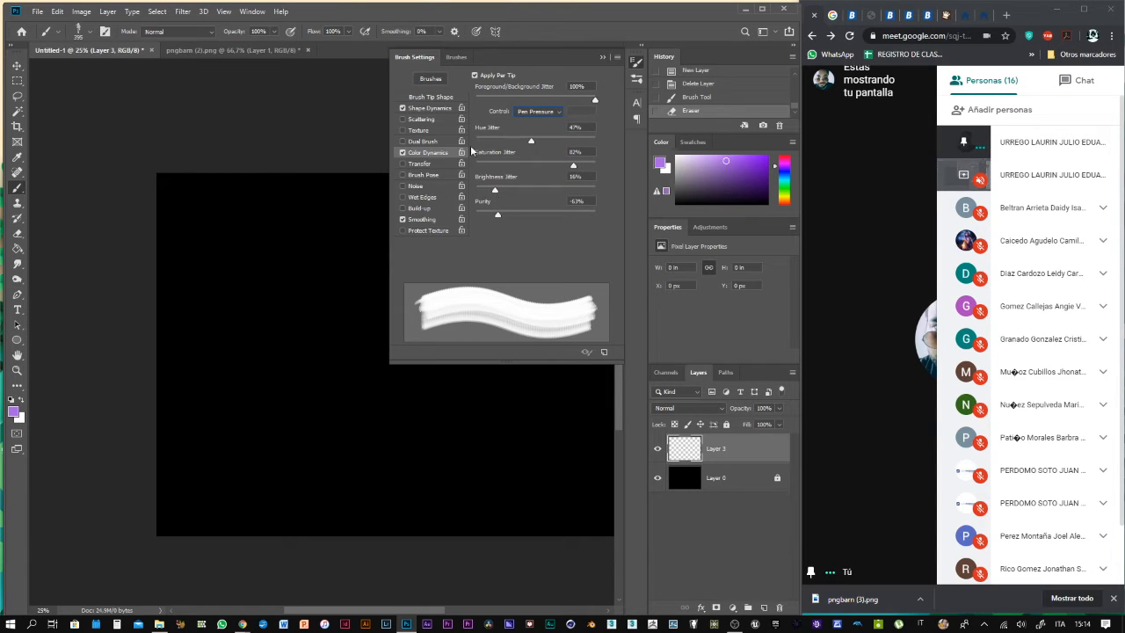
Set the brush's Shape Dynamics to size jitter 68%, minimum diameter 45%, angle jitter 6%, roundness jitter 19% and minimum roundness 25%
{"action": "left_click", "coordinate": [443, 107]}
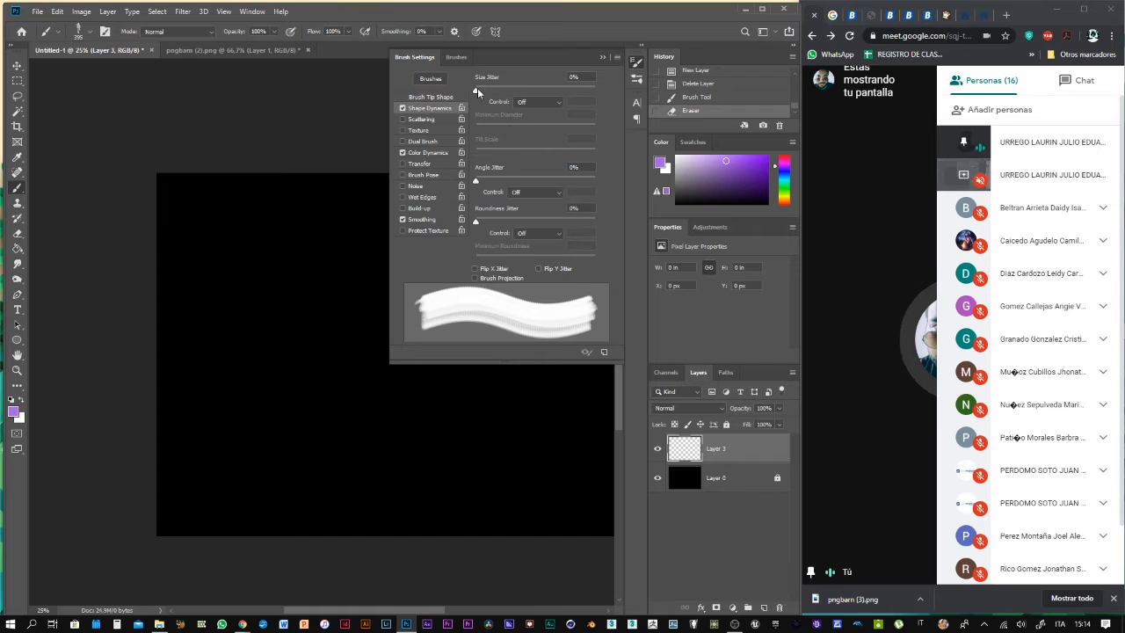
{"action": "left_click_drag", "start_coordinate": [477, 88], "coordinate": [556, 96]}
{"action": "left_click_drag", "start_coordinate": [479, 128], "coordinate": [529, 130]}
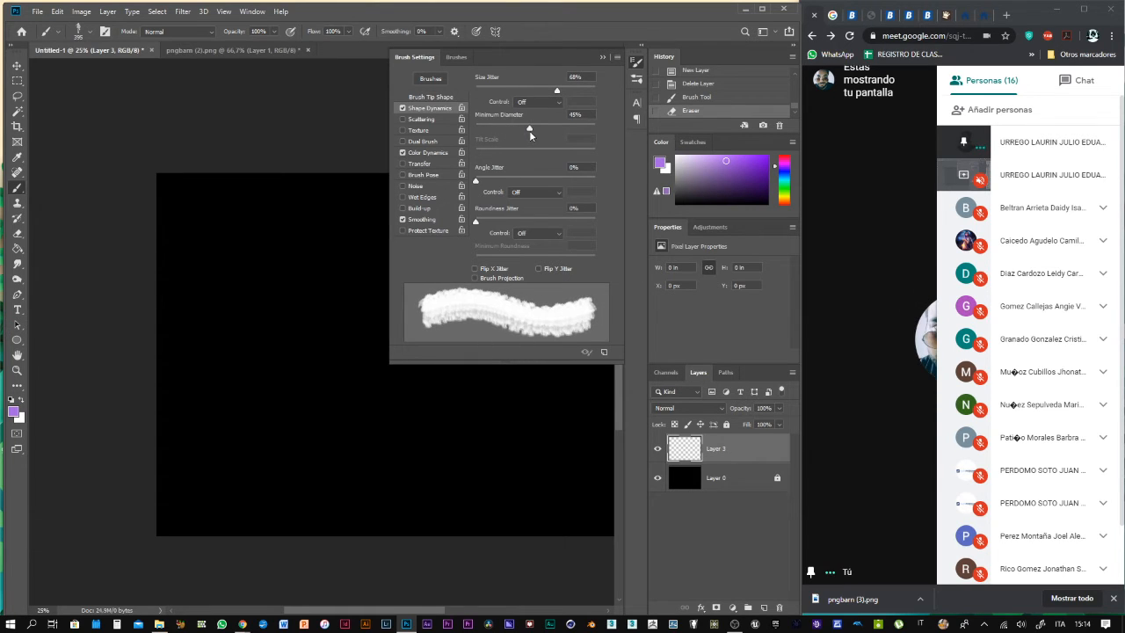
{"action": "mouse_move", "coordinate": [477, 180]}
{"action": "left_mouse_down"}
{"action": "mouse_move", "coordinate": [503, 180]}
{"action": "mouse_move", "coordinate": [482, 198]}
{"action": "mouse_move", "coordinate": [502, 225]}
{"action": "left_mouse_up"}
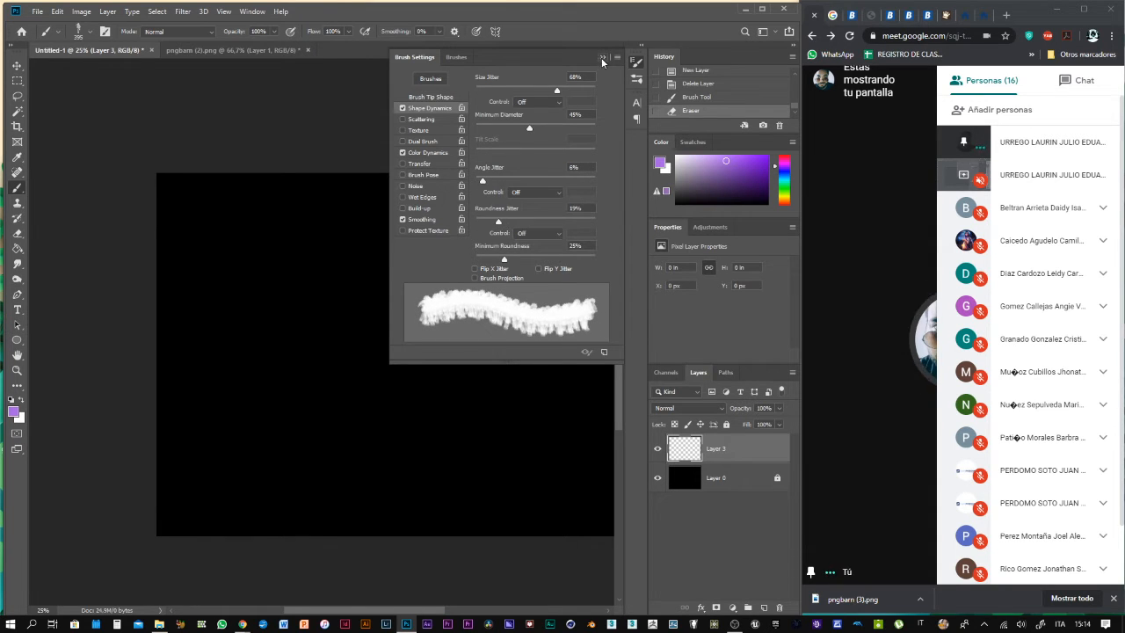
{"action": "left_click", "coordinate": [602, 57]}
Paint a looping multicoloured stroke across Layer 3 and a second one below it with the brush flow lowered to 29%
{"action": "mouse_move", "coordinate": [211, 314]}
{"action": "left_mouse_down"}
{"action": "mouse_move", "coordinate": [273, 331]}
{"action": "mouse_move", "coordinate": [351, 337]}
{"action": "mouse_move", "coordinate": [452, 309]}
{"action": "mouse_move", "coordinate": [500, 285]}
{"action": "mouse_move", "coordinate": [512, 263]}
{"action": "mouse_move", "coordinate": [492, 240]}
{"action": "mouse_move", "coordinate": [460, 251]}
{"action": "mouse_move", "coordinate": [345, 376]}
{"action": "left_mouse_up"}
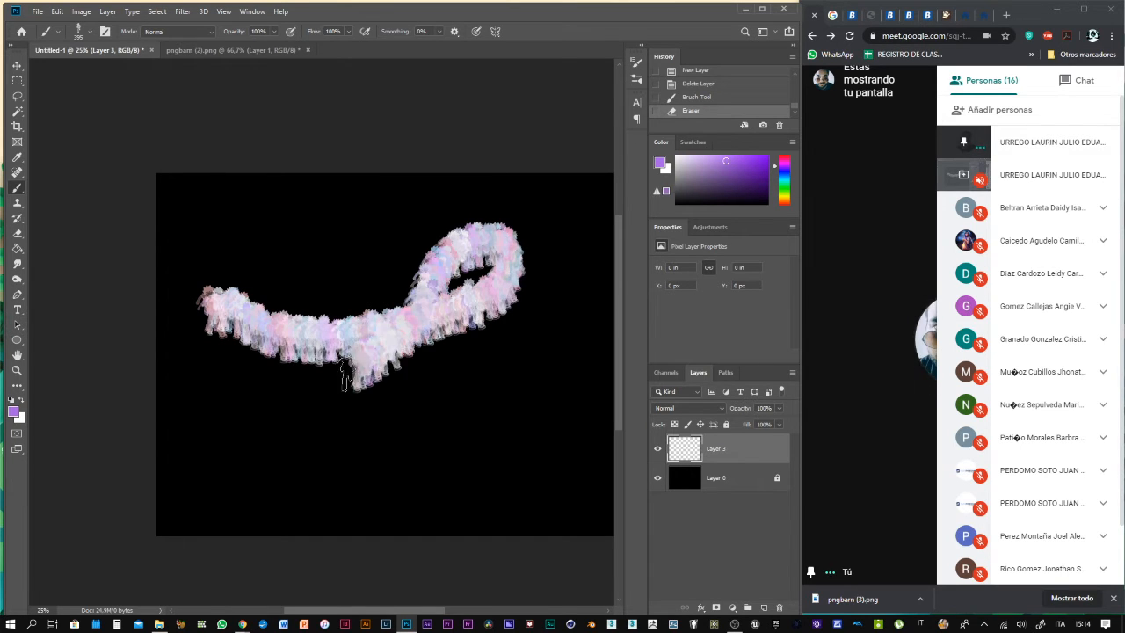
{"action": "left_click", "coordinate": [348, 30]}
{"action": "left_click_drag", "start_coordinate": [355, 47], "coordinate": [320, 48]}
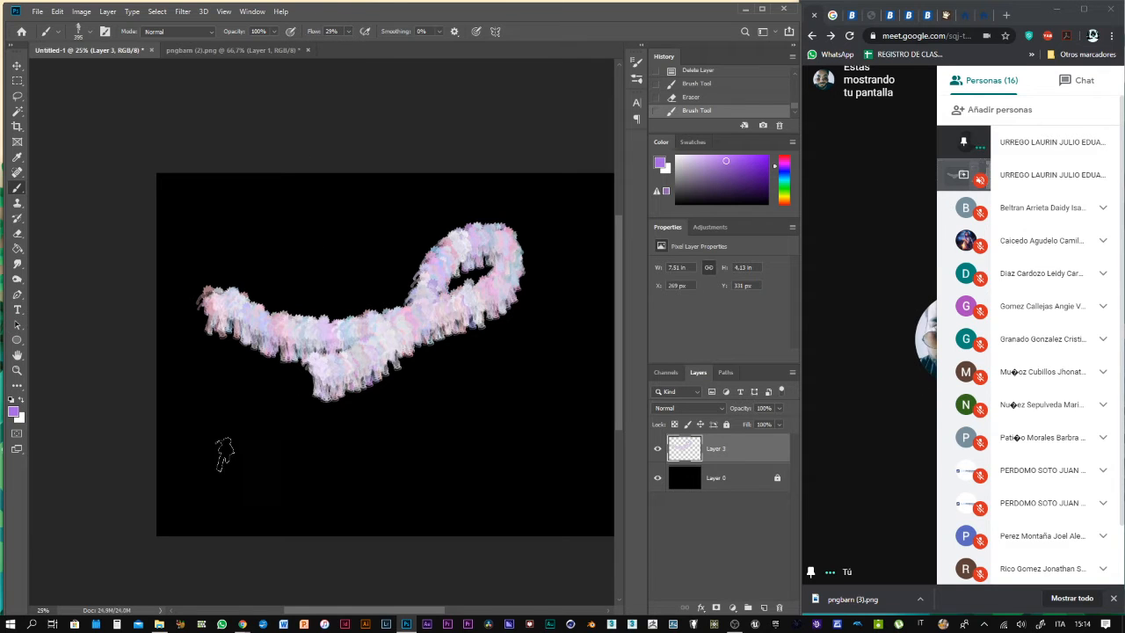
{"action": "mouse_move", "coordinate": [225, 454]}
{"action": "left_mouse_down"}
{"action": "mouse_move", "coordinate": [297, 477]}
{"action": "mouse_move", "coordinate": [512, 445]}
{"action": "mouse_move", "coordinate": [558, 422]}
{"action": "mouse_move", "coordinate": [562, 388]}
{"action": "mouse_move", "coordinate": [442, 422]}
{"action": "mouse_move", "coordinate": [365, 423]}
{"action": "left_mouse_up"}
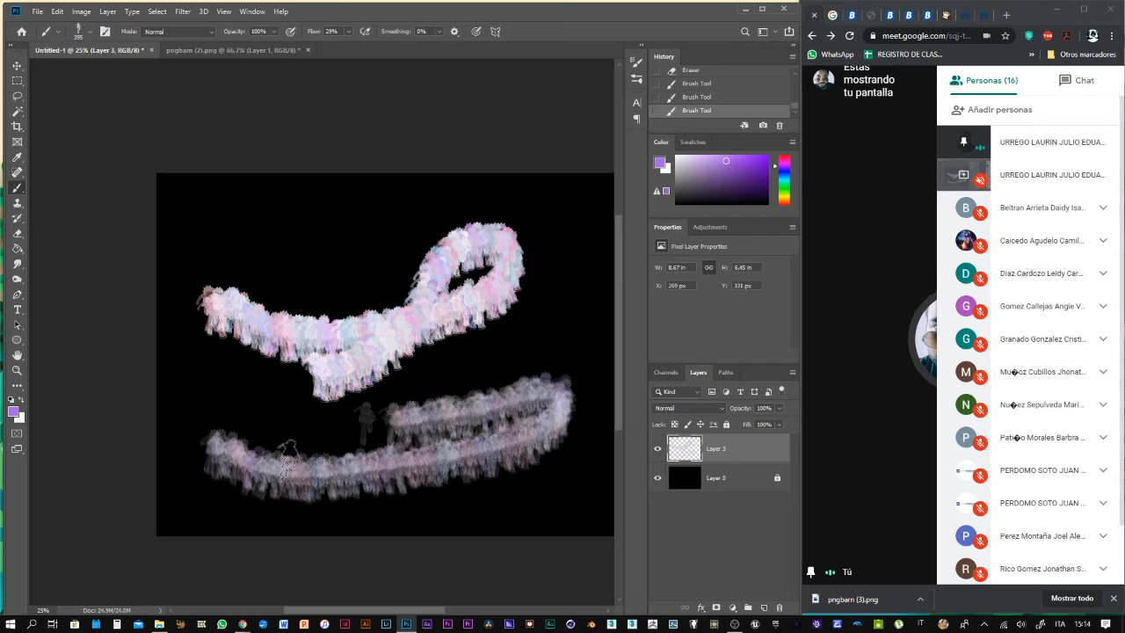
Stamp eight separate faint figures with the pokemon brush in the empty areas around the two painted strokes
{"action": "left_click", "coordinate": [288, 419]}
{"action": "left_click", "coordinate": [253, 399]}
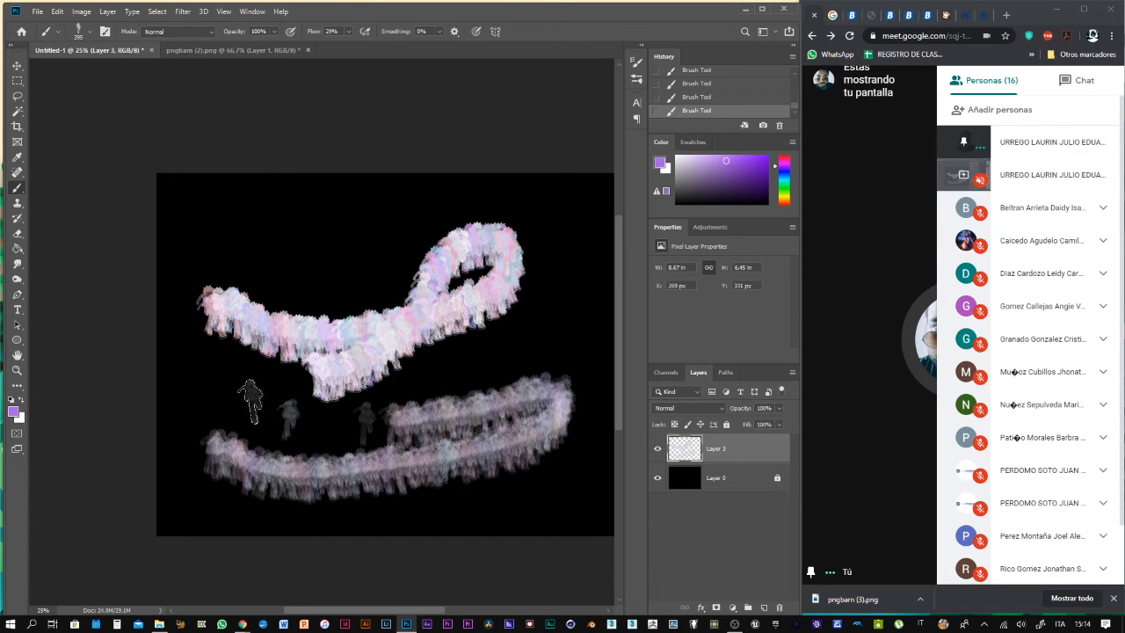
{"action": "left_click", "coordinate": [324, 244]}
{"action": "left_click", "coordinate": [381, 233]}
{"action": "left_click", "coordinate": [439, 204]}
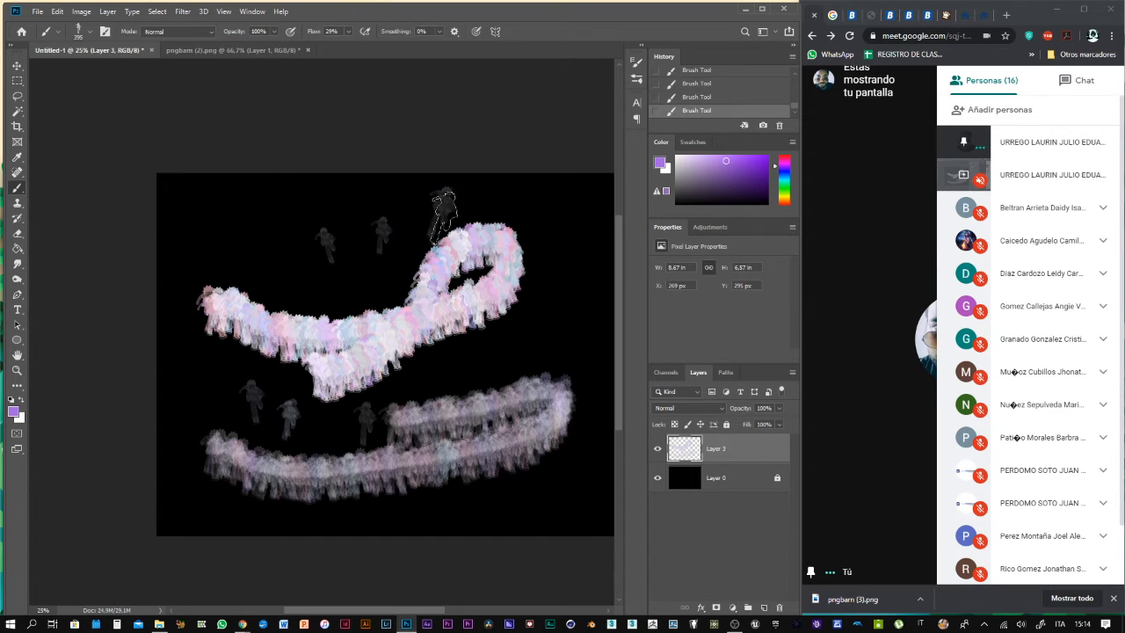
{"action": "left_click", "coordinate": [559, 250]}
{"action": "left_click", "coordinate": [564, 306]}
{"action": "left_click", "coordinate": [514, 336]}
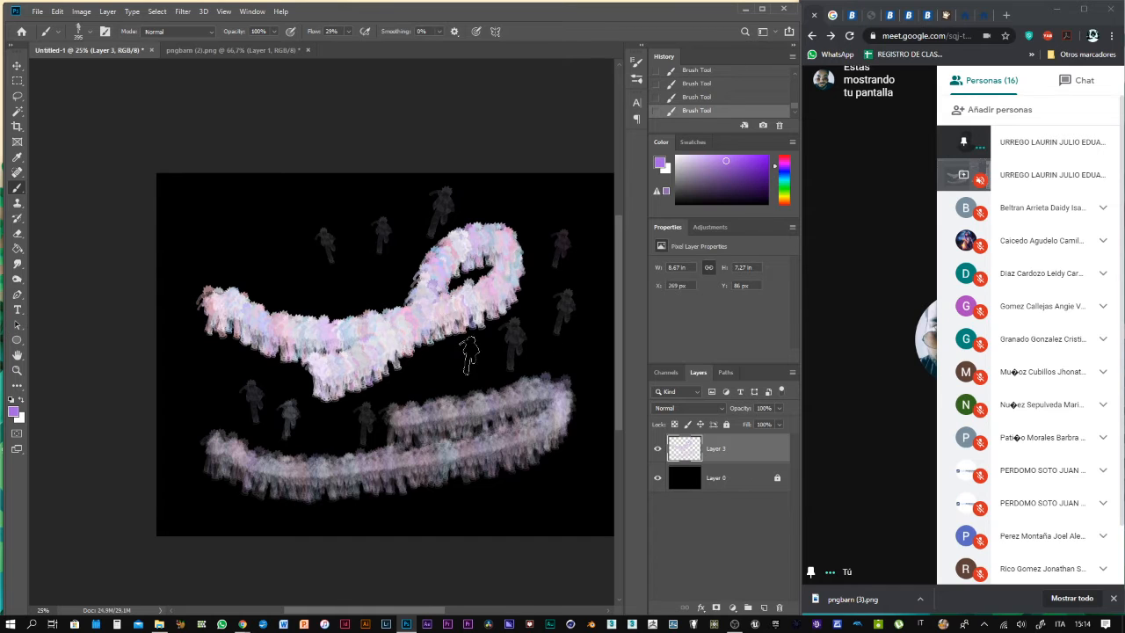
Stamp seven more faint figures with the pokemon brush around the upper painted stroke on Layer 3
{"action": "left_click", "coordinate": [470, 351]}
{"action": "left_click", "coordinate": [314, 262]}
{"action": "left_click", "coordinate": [280, 258]}
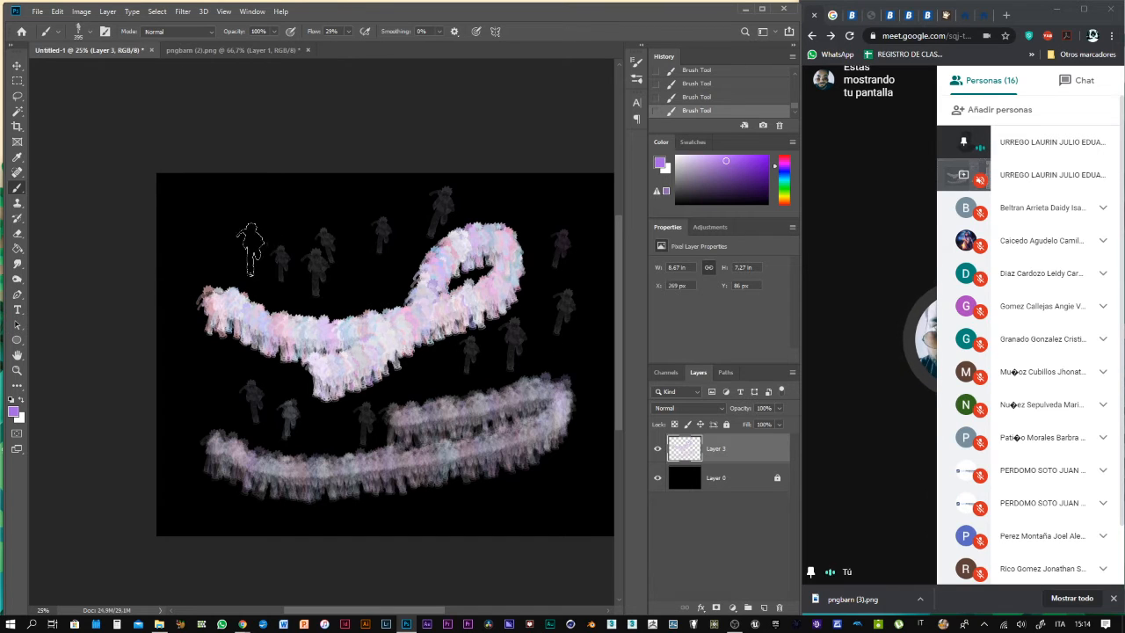
{"action": "left_click", "coordinate": [250, 250]}
{"action": "left_click", "coordinate": [362, 285]}
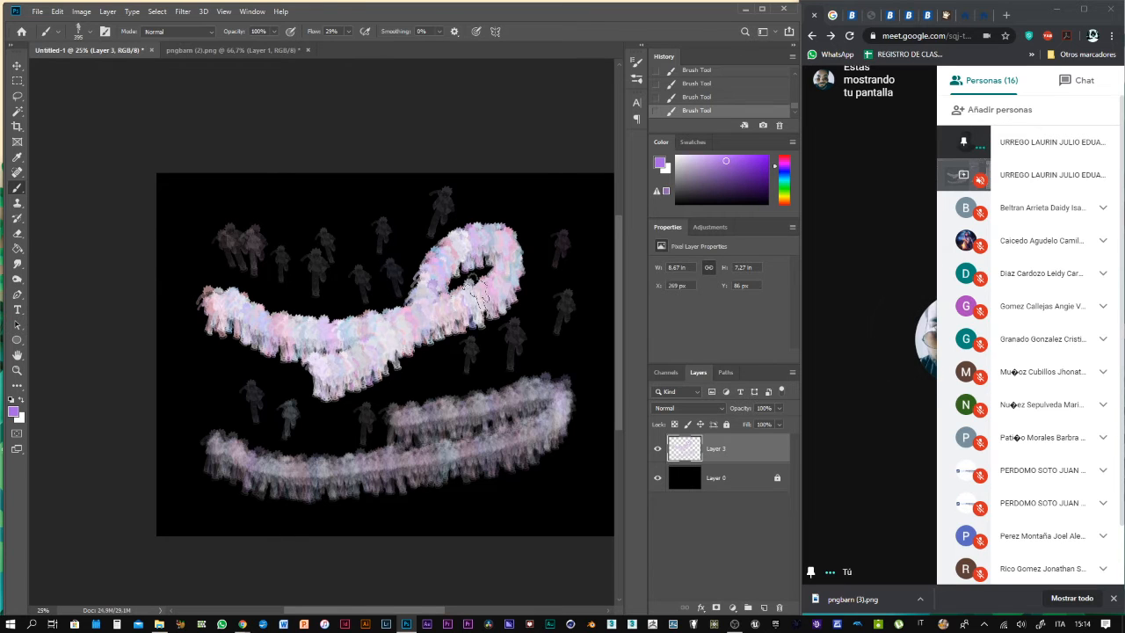
Add a new empty layer and delete the painted Layer 3 beneath it
{"action": "key", "text": "ctrl+shift+alt+n"}
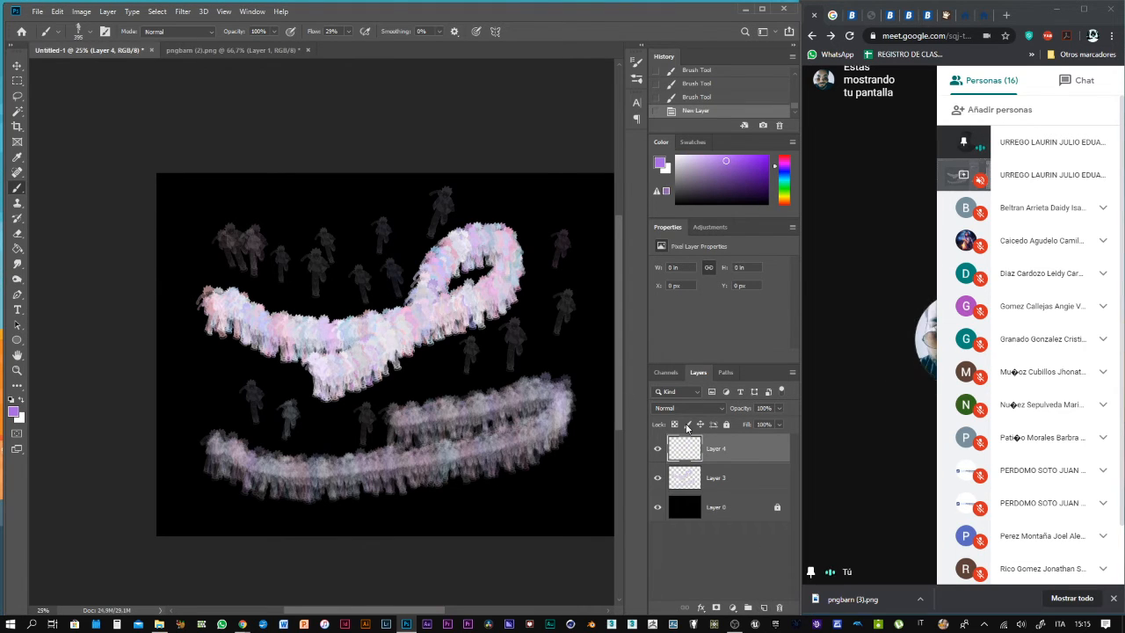
{"action": "left_click", "coordinate": [747, 483]}
{"action": "key", "text": "Delete"}
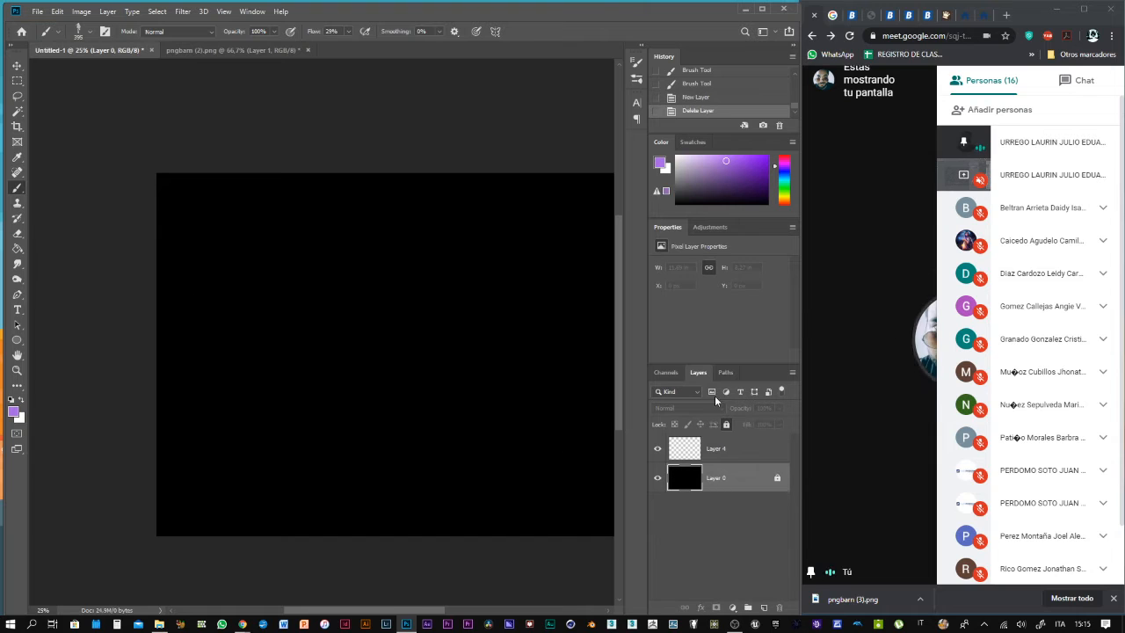
Switch to the Brushes folder in File Explorer and open the daisy image pngbarn.png with Adobe Photoshop CC 2019
{"action": "key", "text": "alt+Tab"}
{"action": "key", "text": "Tab"}
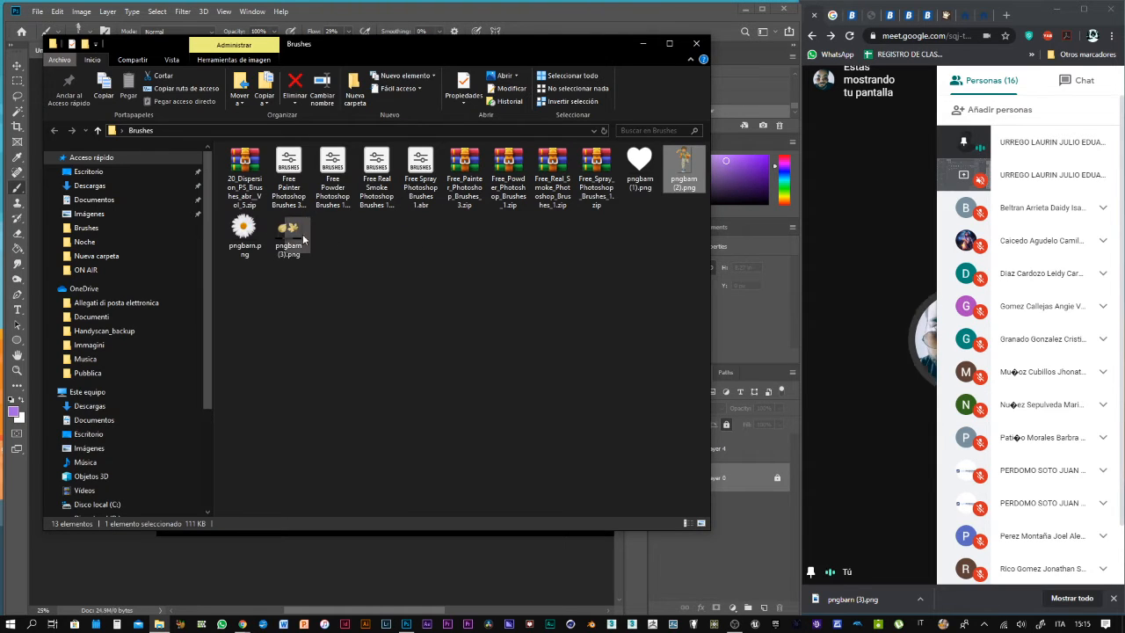
{"action": "left_click", "coordinate": [249, 229]}
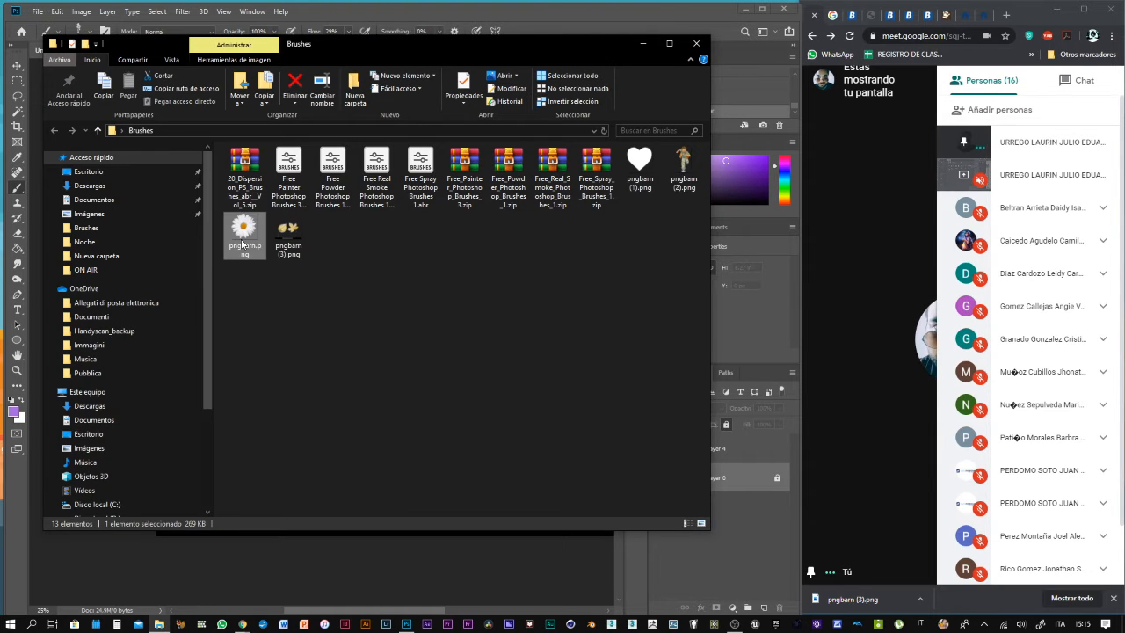
{"action": "right_click", "coordinate": [251, 228]}
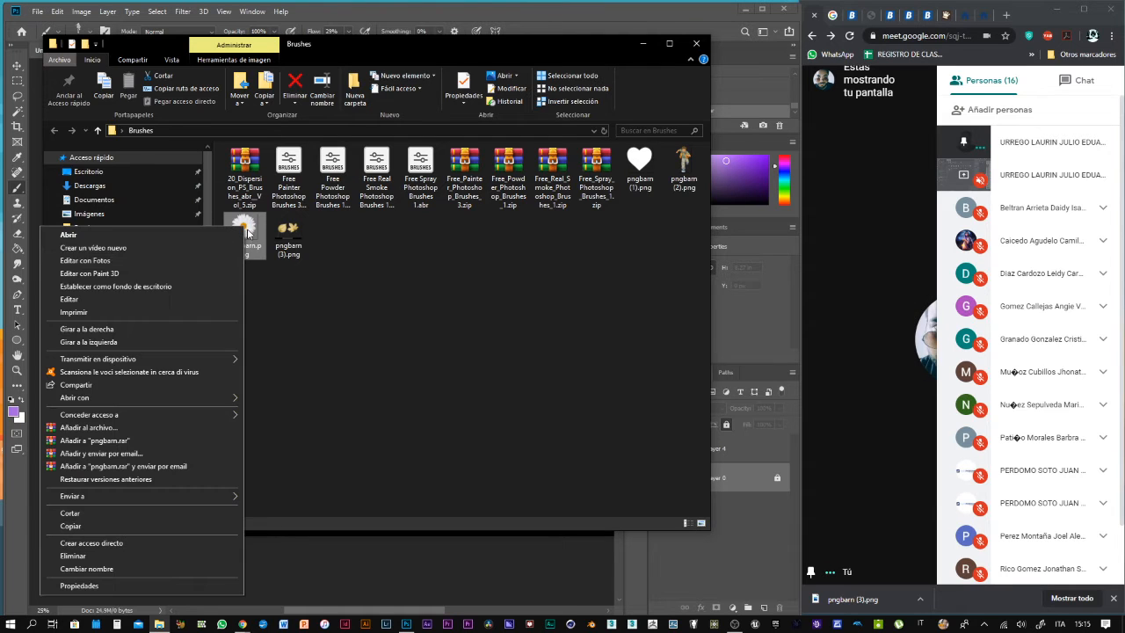
{"action": "mouse_move", "coordinate": [218, 402]}
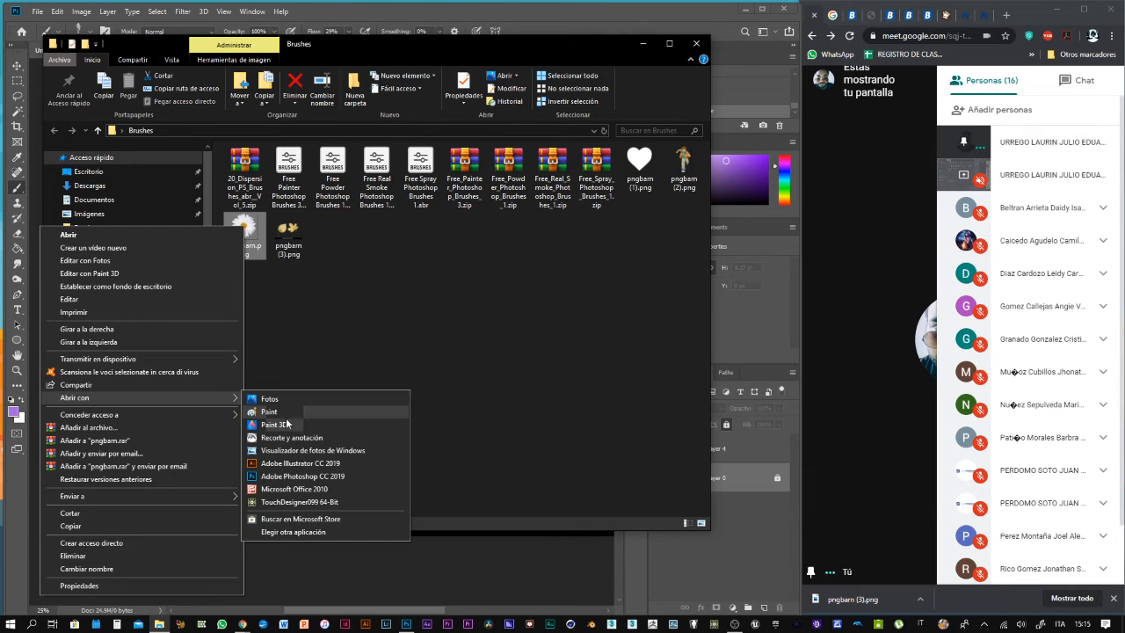
{"action": "left_click", "coordinate": [280, 474]}
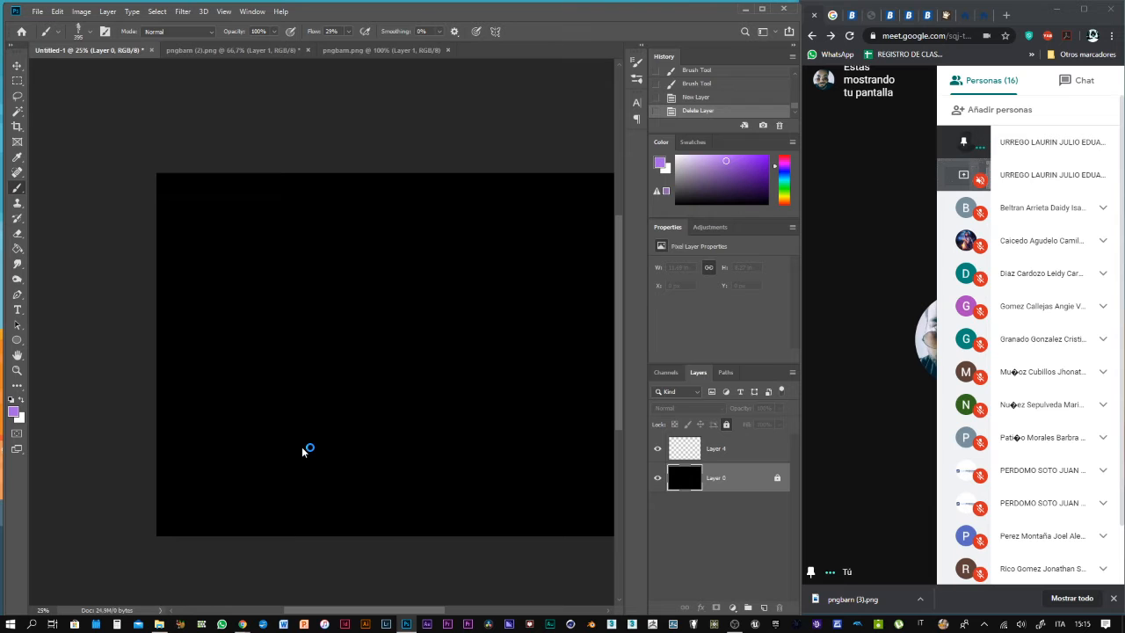
Scale the daisy down to about 46.5% and move it to the middle of the canvas
{"action": "key", "text": "v"}
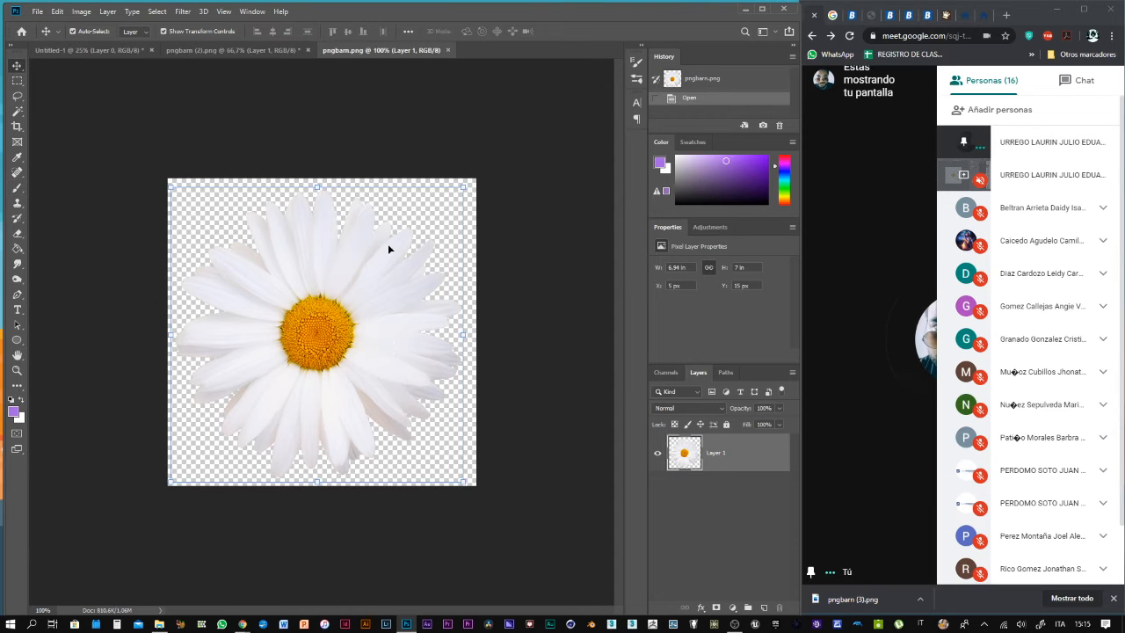
{"action": "left_click_drag", "start_coordinate": [463, 185], "coordinate": [267, 306]}
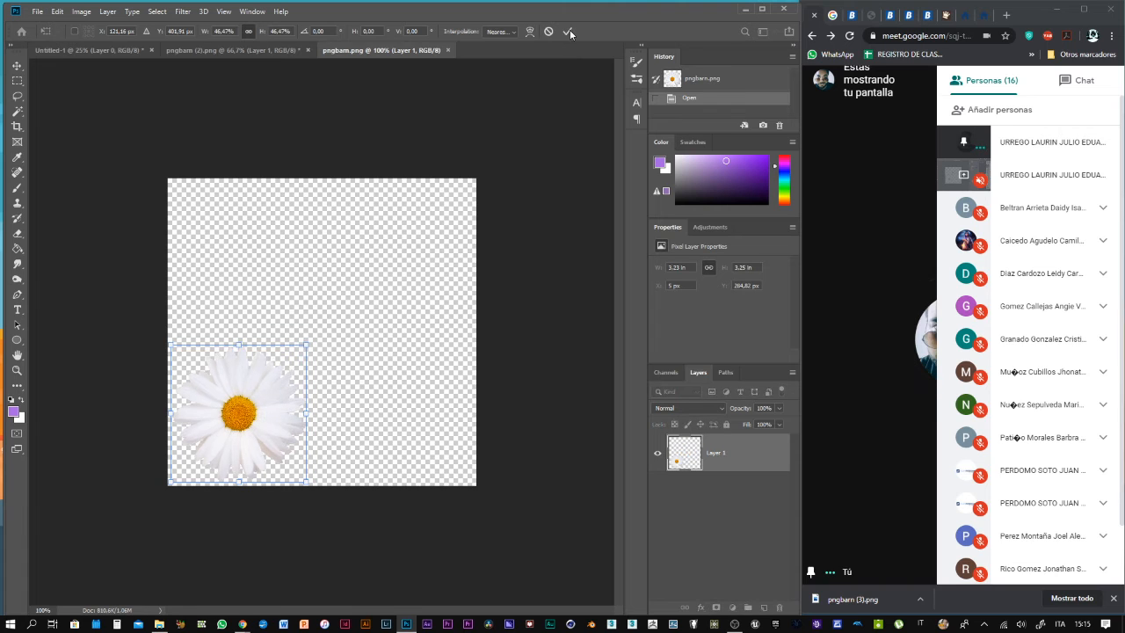
{"action": "left_click", "coordinate": [567, 31]}
{"action": "left_click_drag", "start_coordinate": [273, 372], "coordinate": [343, 287]}
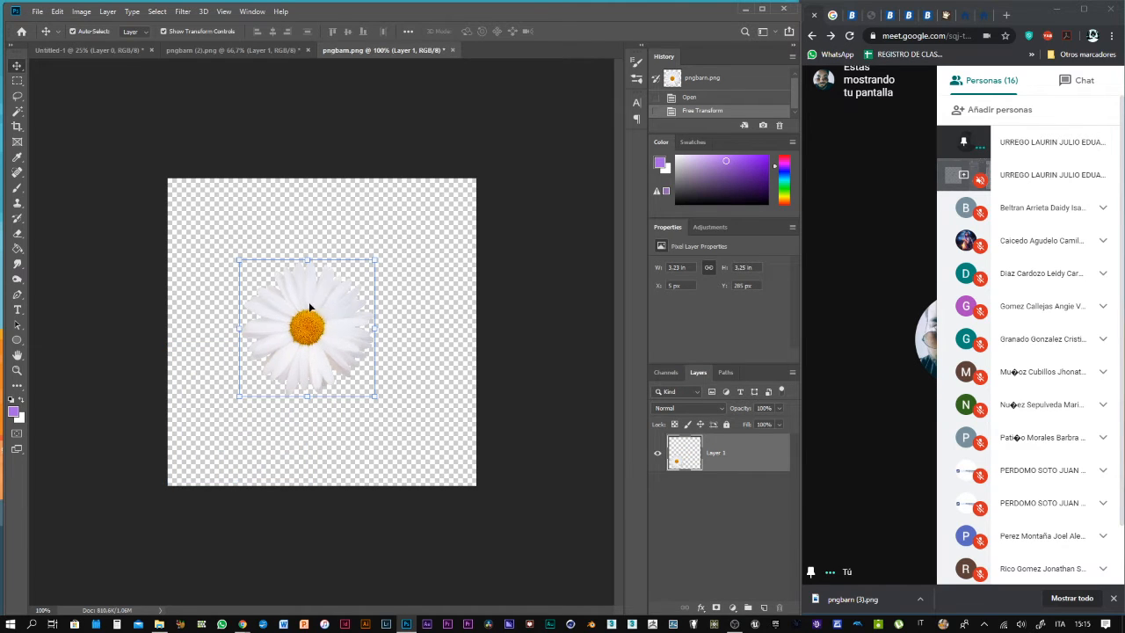
Define the daisy as a brush preset named "margarita"
{"action": "left_click", "coordinate": [57, 12]}
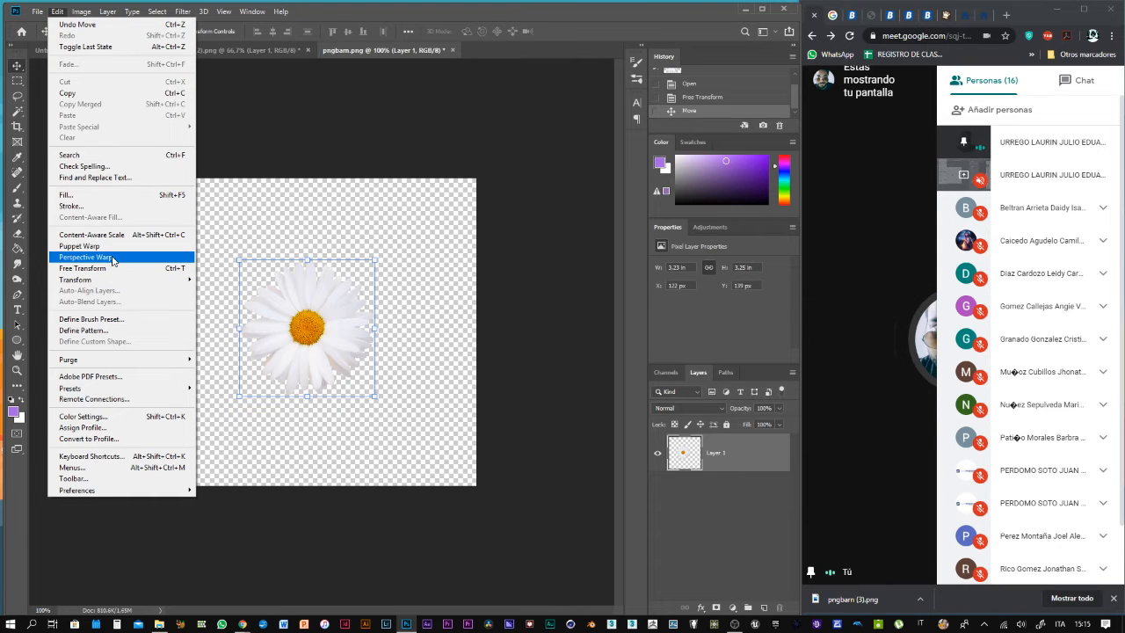
{"action": "left_click", "coordinate": [119, 320]}
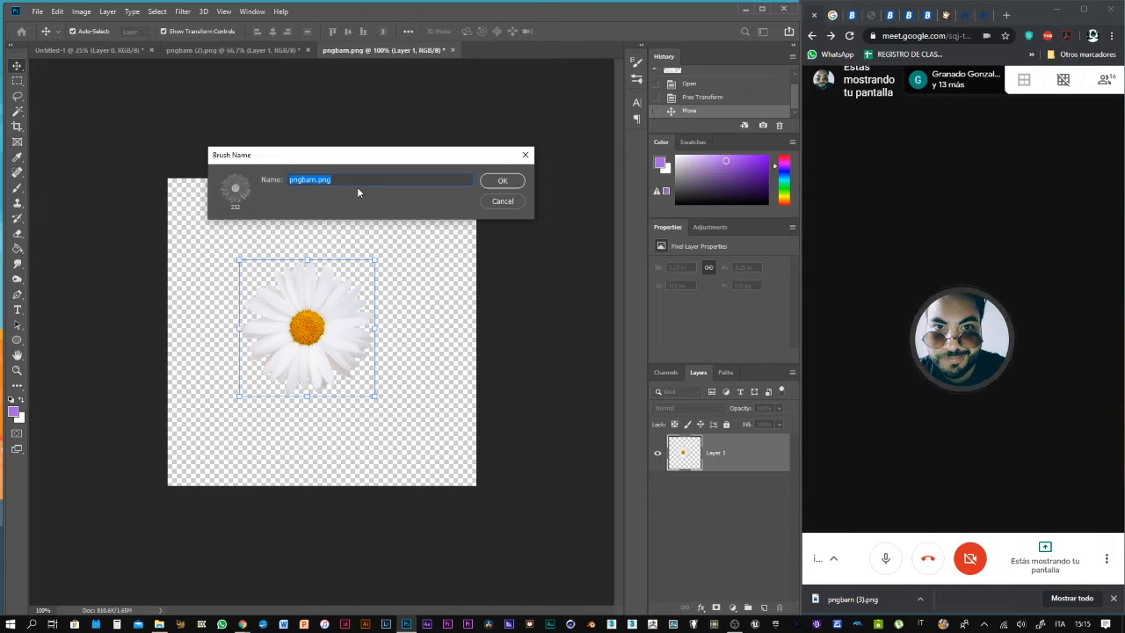
{"action": "type", "text": "margarita"}
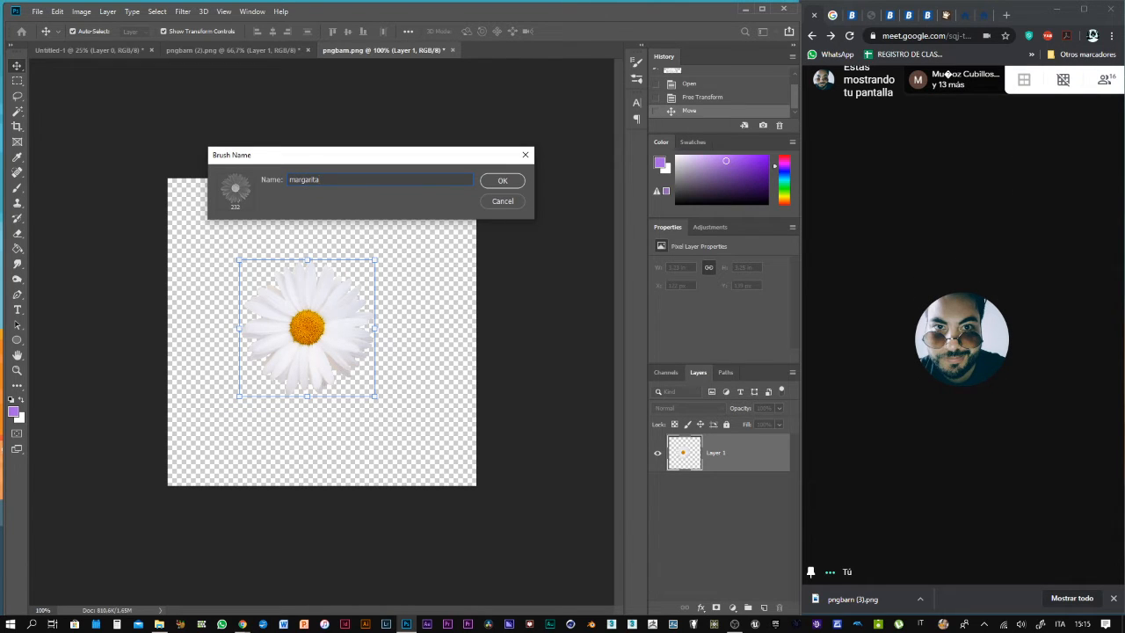
{"action": "left_click", "coordinate": [499, 182]}
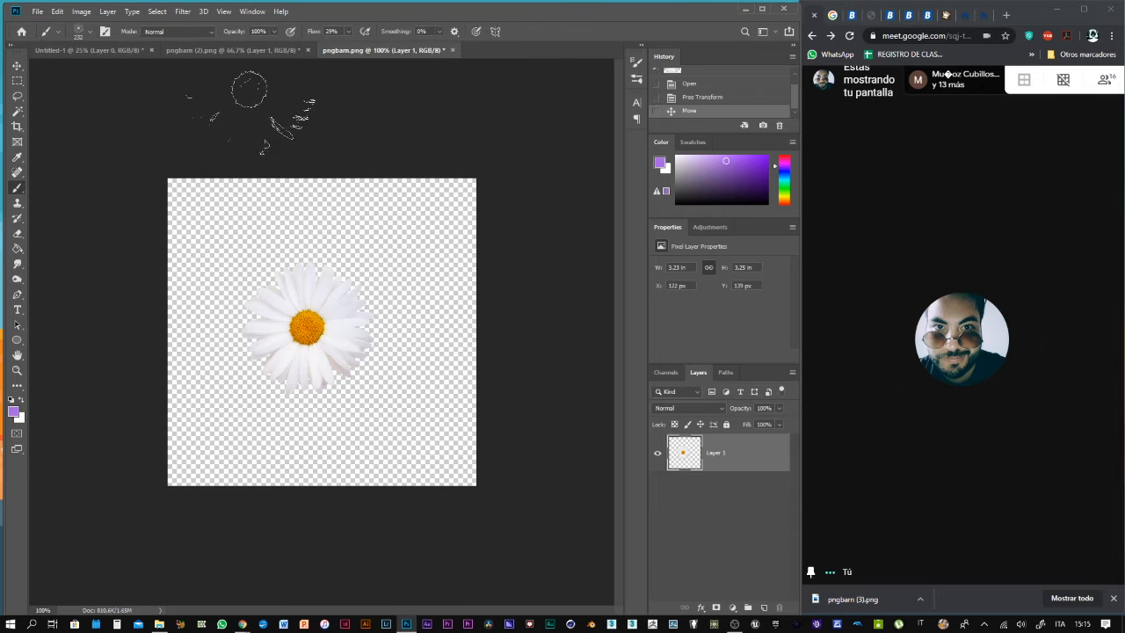
Paint a wavy purple stroke with the margarita brush on Layer 4 of Untitled-1 and stamp three separate daisies below it
{"action": "left_click", "coordinate": [222, 51]}
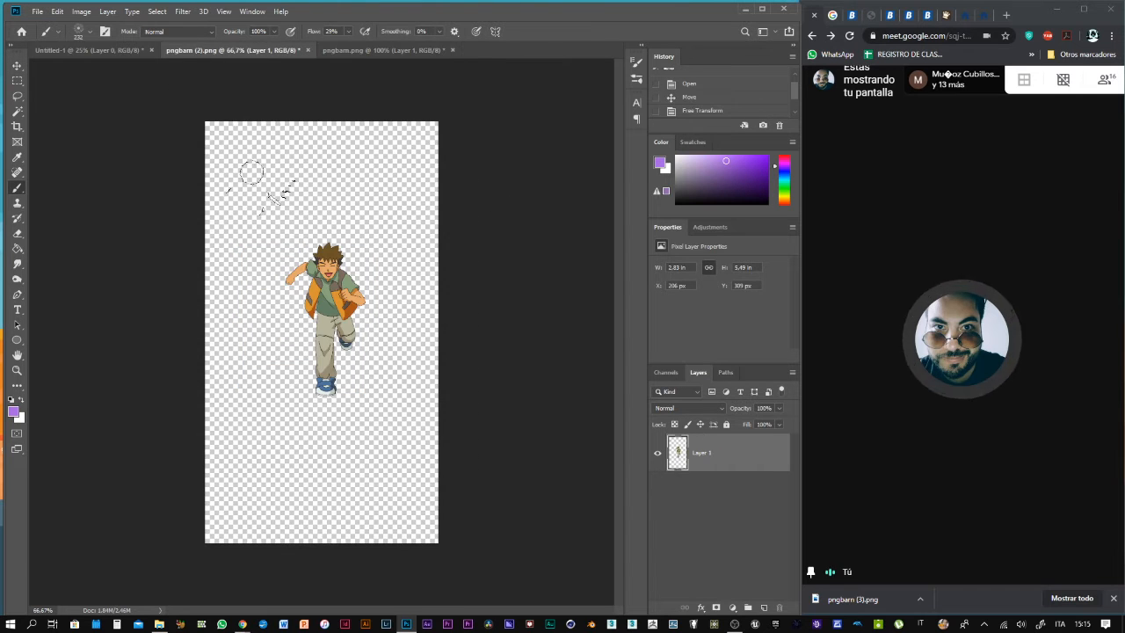
{"action": "left_click", "coordinate": [122, 50]}
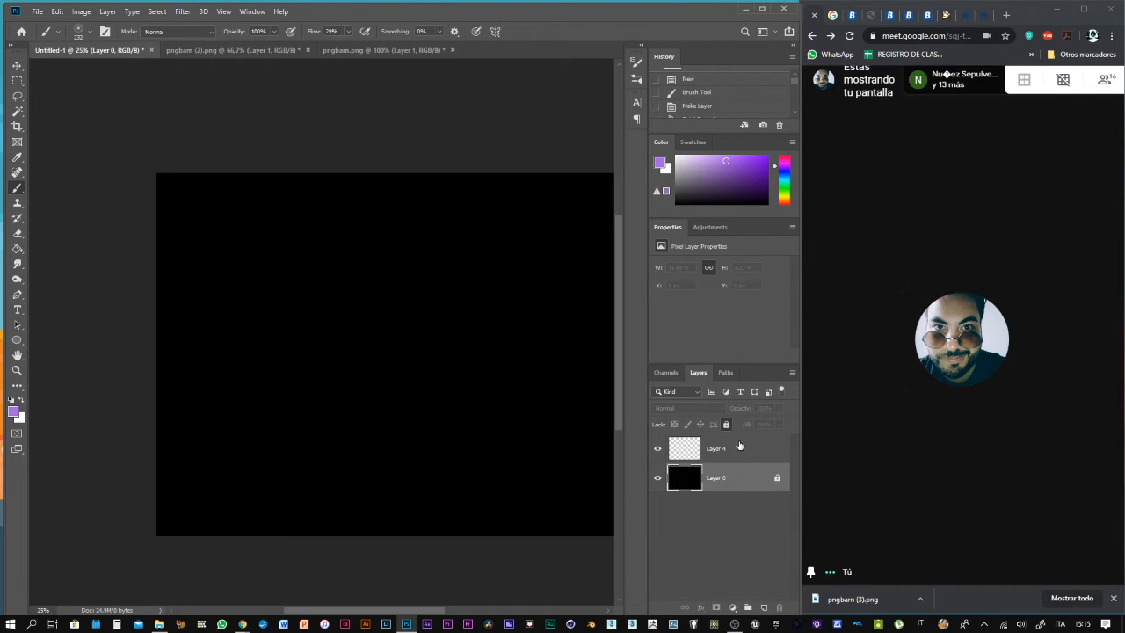
{"action": "left_click", "coordinate": [711, 446]}
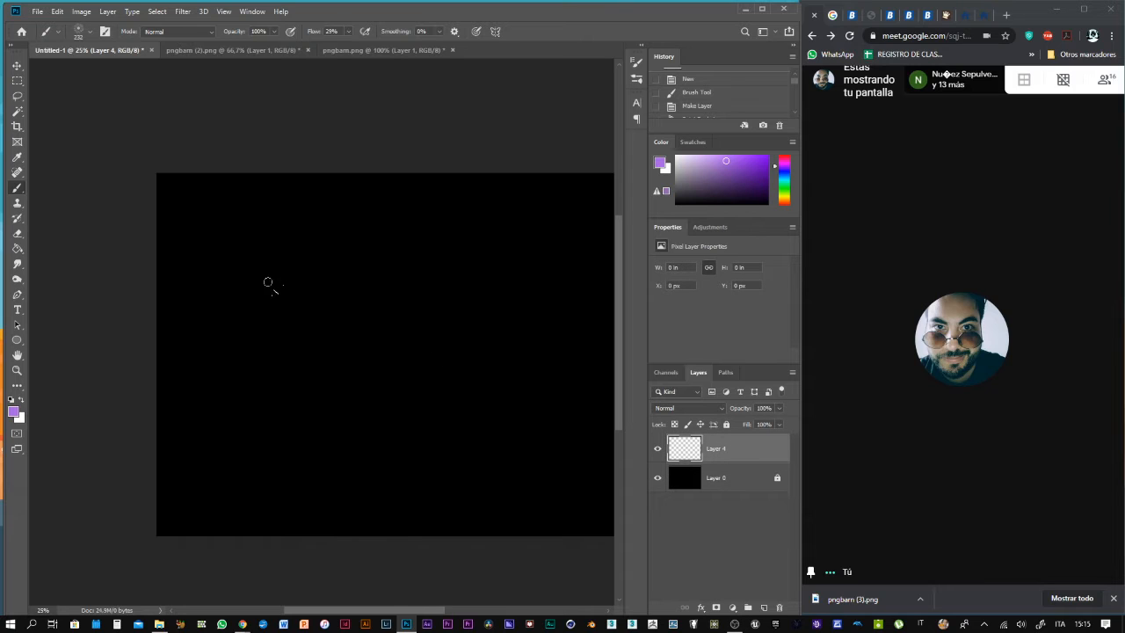
{"action": "mouse_move", "coordinate": [248, 286]}
{"action": "left_mouse_down"}
{"action": "mouse_move", "coordinate": [288, 274]}
{"action": "mouse_move", "coordinate": [327, 318]}
{"action": "mouse_move", "coordinate": [382, 325]}
{"action": "left_mouse_up"}
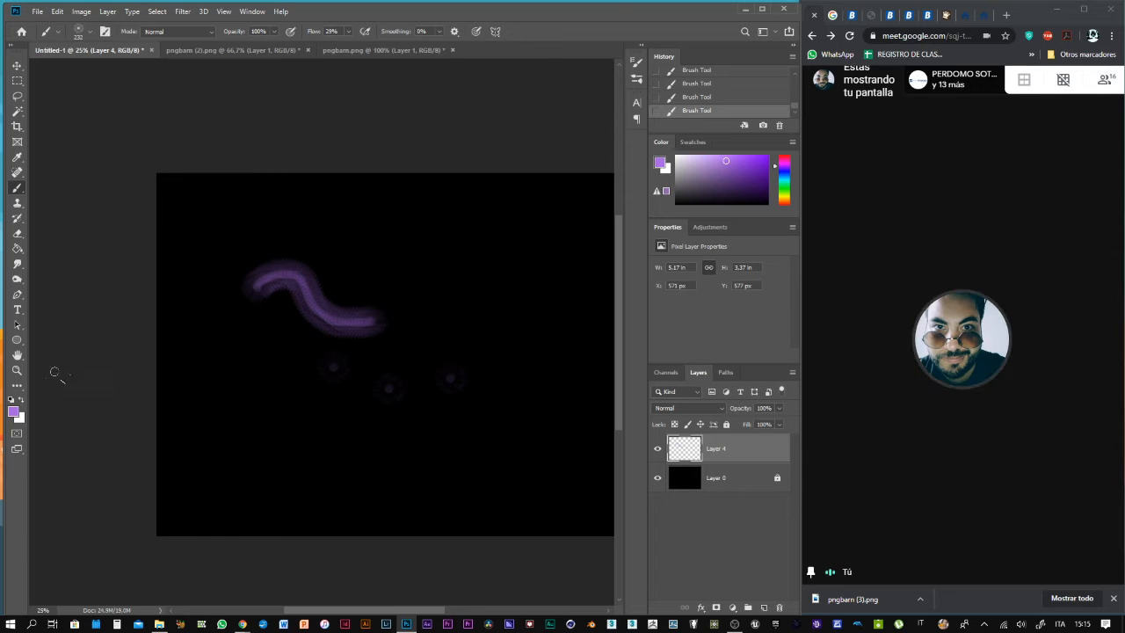
Set the foreground color to bright yellow, eeff36
{"action": "left_click", "coordinate": [13, 411]}
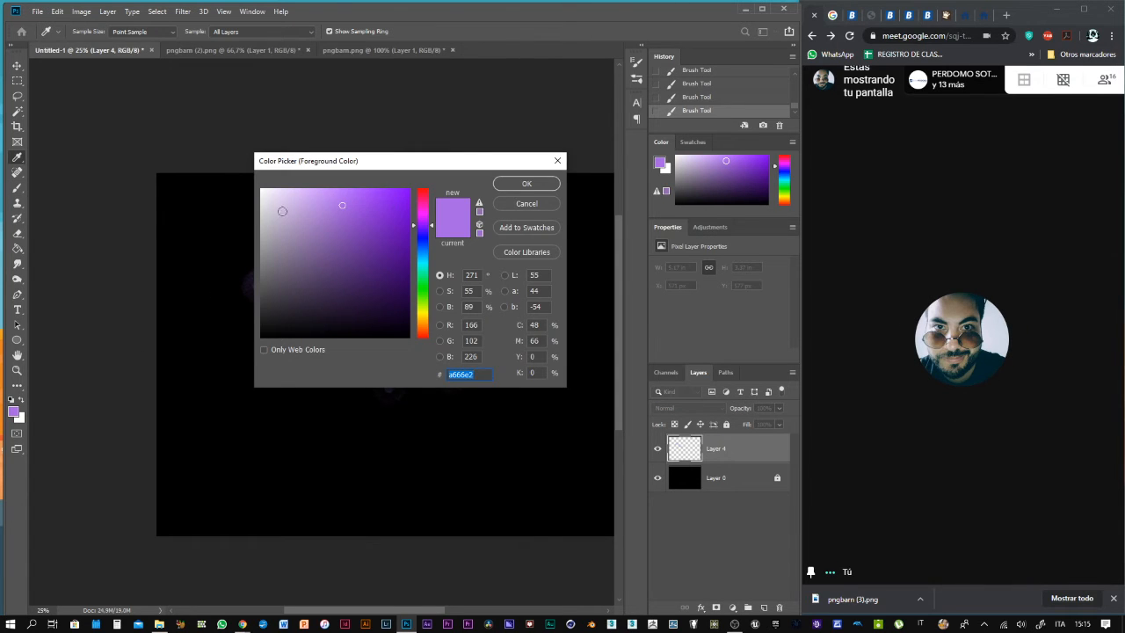
{"action": "left_click_drag", "start_coordinate": [282, 211], "coordinate": [247, 187]}
{"action": "left_click", "coordinate": [424, 312]}
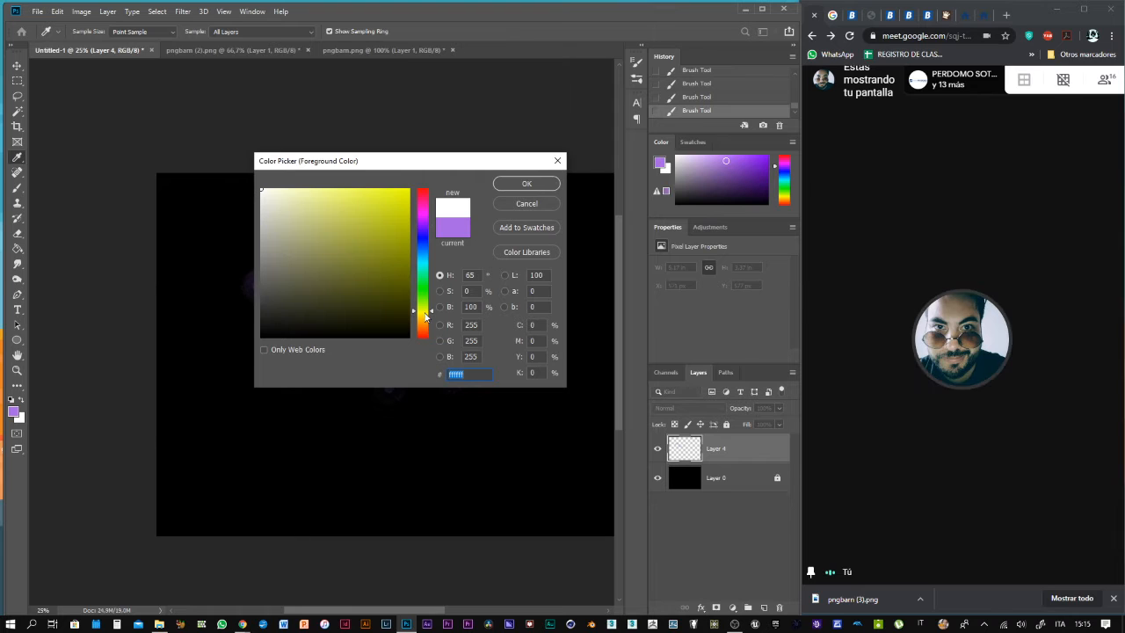
{"action": "left_click", "coordinate": [377, 188]}
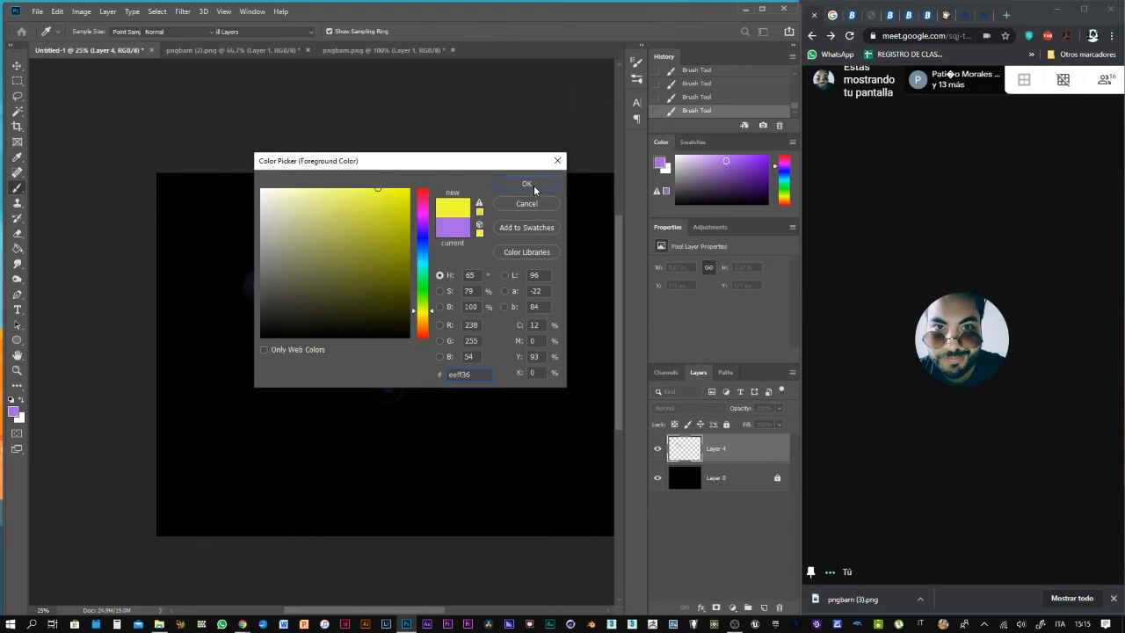
{"action": "left_click", "coordinate": [533, 186]}
Paint a wavy yellow stroke in the upper part of Layer 4 and stamp five separate yellow daisies around it
{"action": "left_click_drag", "start_coordinate": [559, 232], "coordinate": [406, 273]}
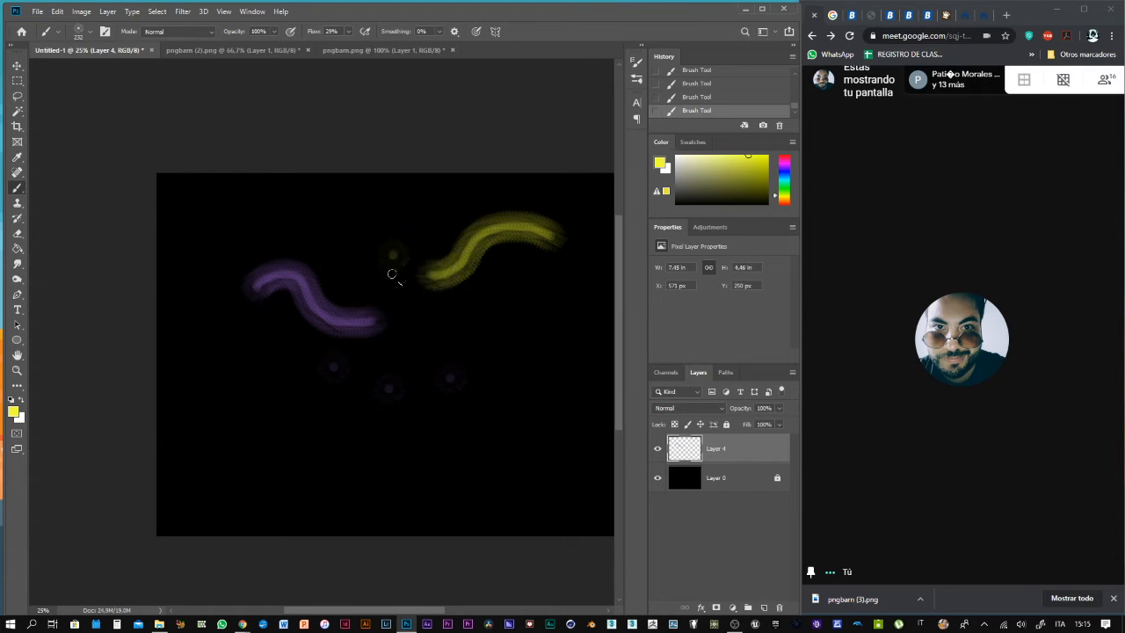
{"action": "left_click", "coordinate": [467, 323]}
{"action": "left_click", "coordinate": [507, 348]}
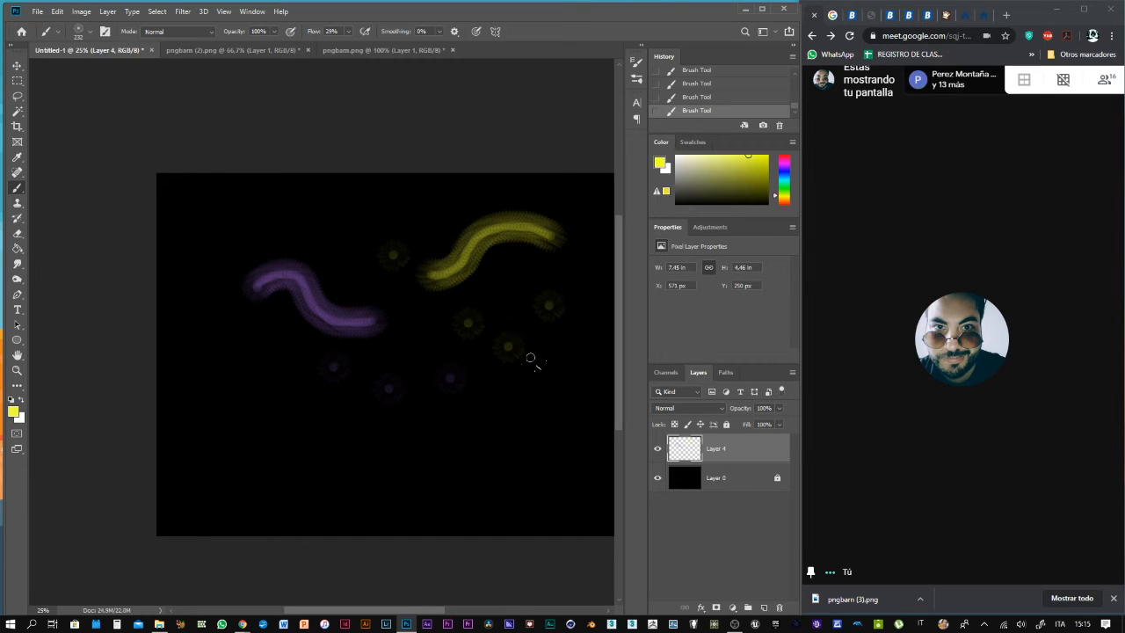
Enable Color Dynamics for the margarita brush and paint a long looping stroke across the lower part of Layer 4
{"action": "left_click", "coordinate": [636, 64]}
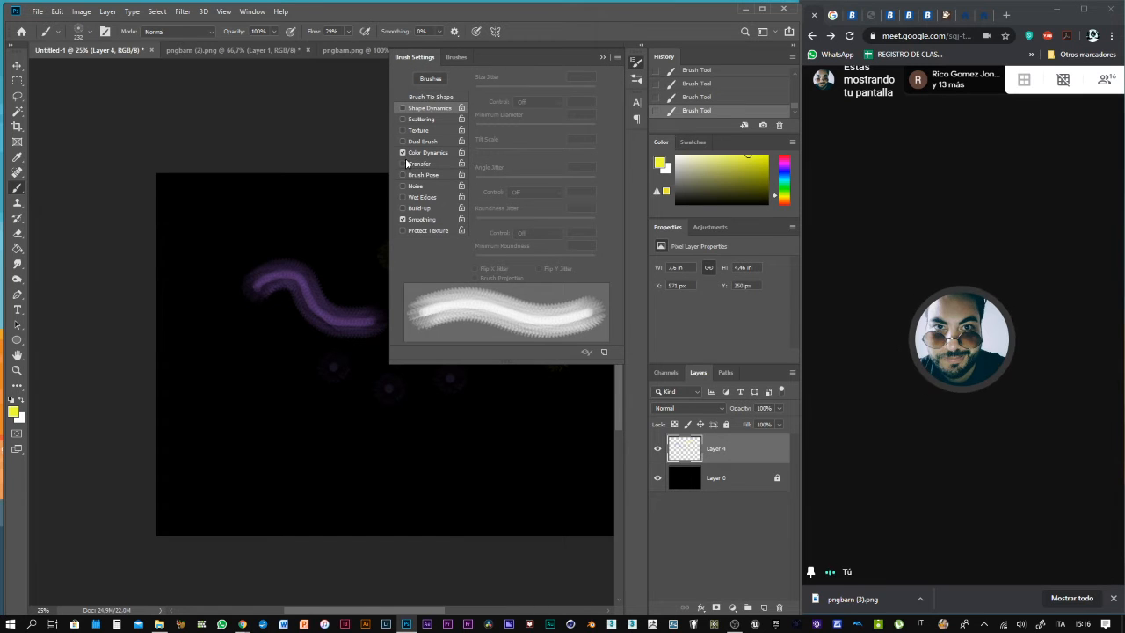
{"action": "left_click", "coordinate": [602, 58]}
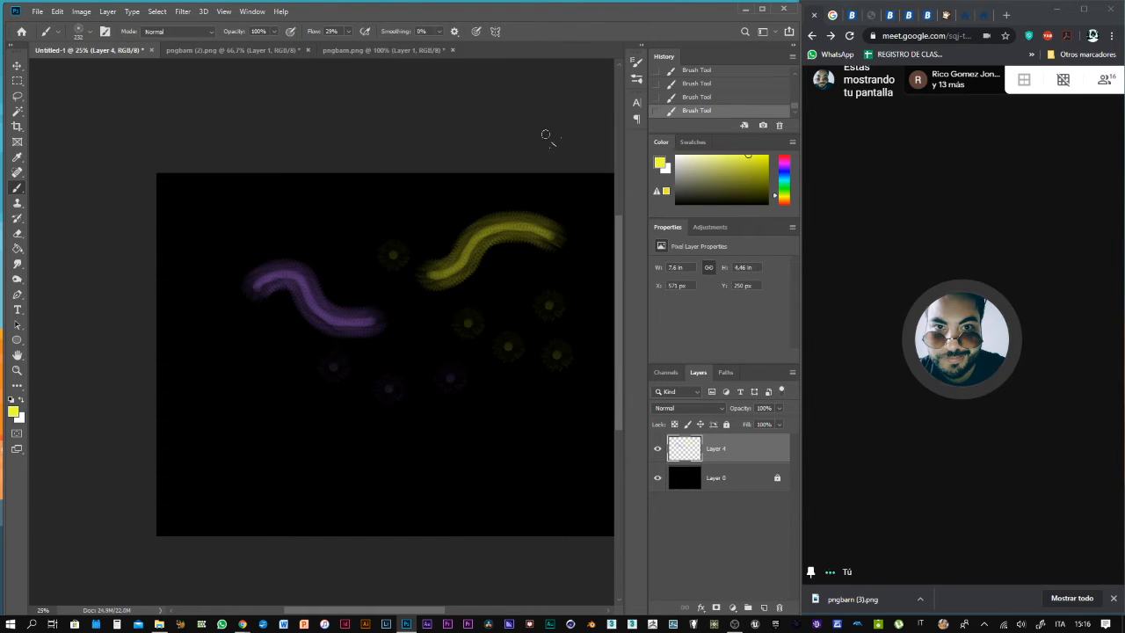
{"action": "mouse_move", "coordinate": [533, 458]}
{"action": "left_mouse_down"}
{"action": "mouse_move", "coordinate": [457, 478]}
{"action": "mouse_move", "coordinate": [280, 425]}
{"action": "mouse_move", "coordinate": [294, 476]}
{"action": "mouse_move", "coordinate": [408, 430]}
{"action": "left_mouse_up"}
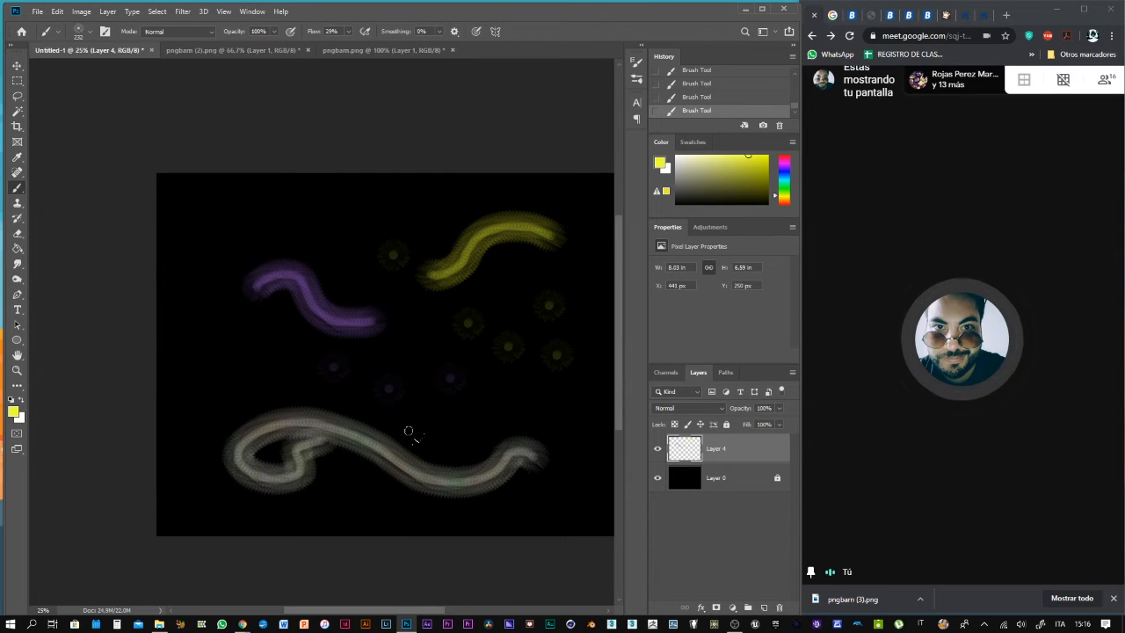
Enable Shape Dynamics with size jitter 59% on Pen Pressure, minimum diameter 11%, angle jitter 26%, roundness jitter 58% and minimum roundness 15%
{"action": "left_click", "coordinate": [637, 61]}
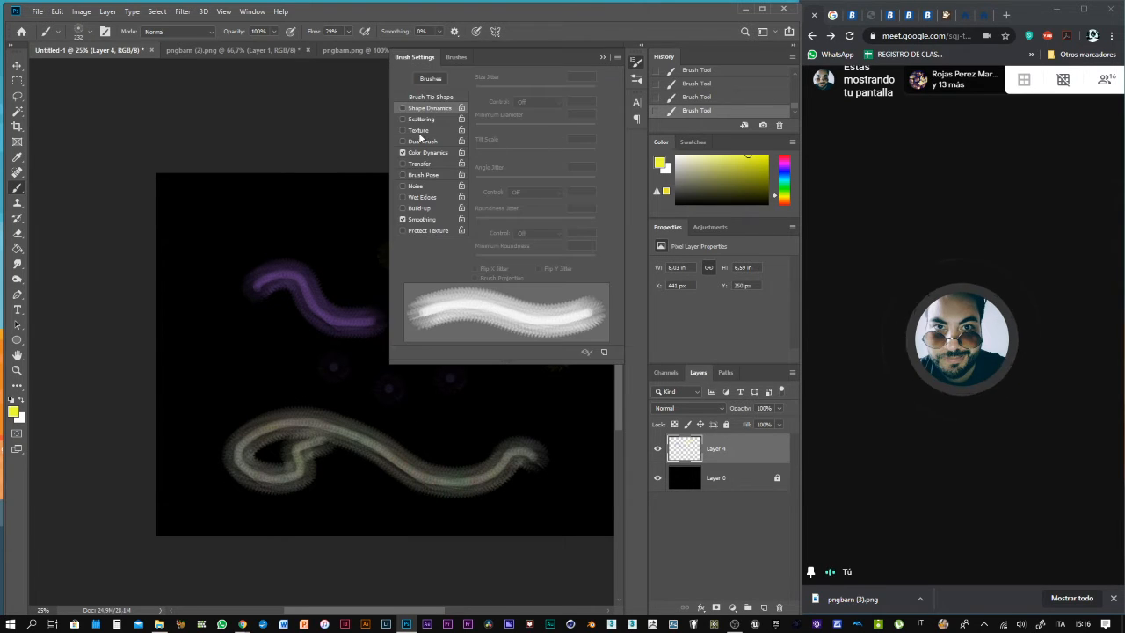
{"action": "left_click", "coordinate": [403, 107]}
{"action": "left_click_drag", "start_coordinate": [508, 86], "coordinate": [545, 90]}
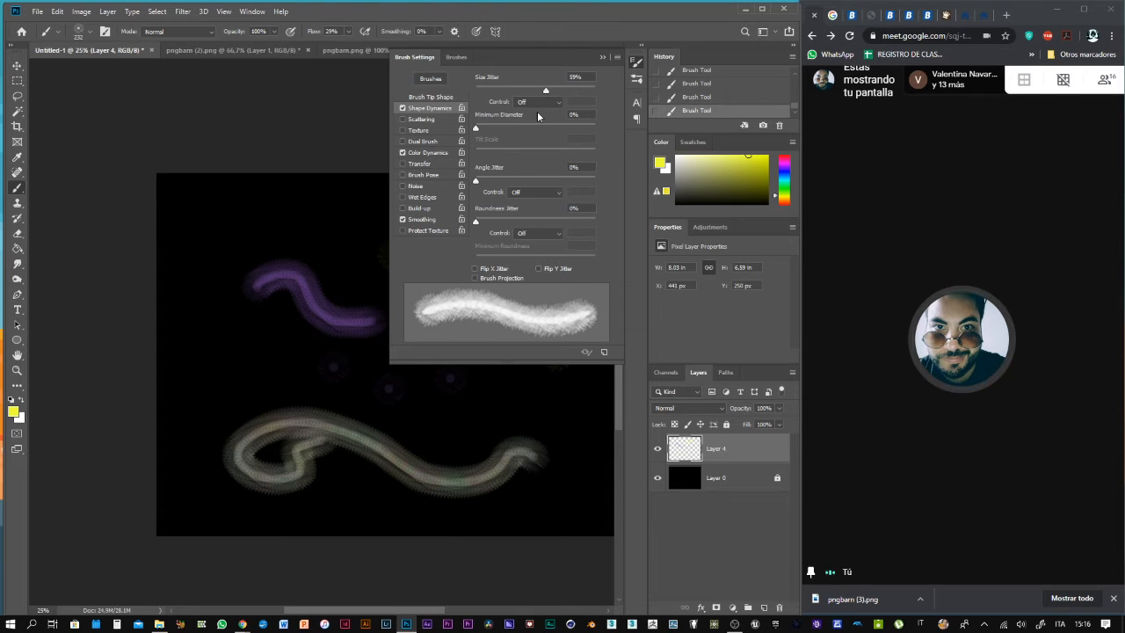
{"action": "left_click", "coordinate": [527, 102]}
{"action": "left_click", "coordinate": [534, 125]}
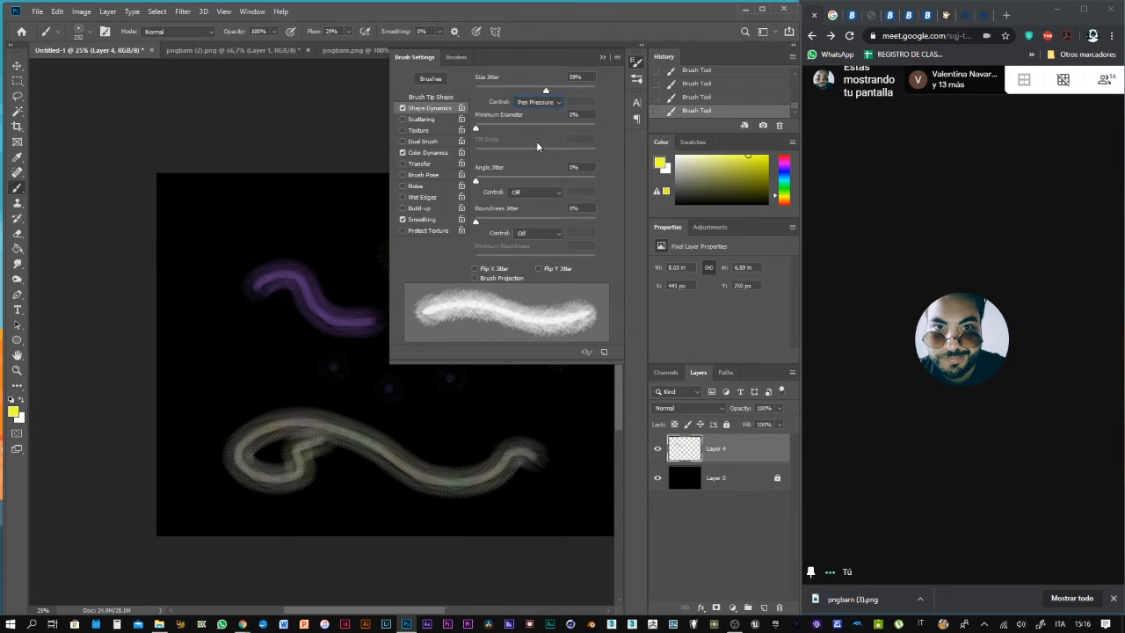
{"action": "left_click_drag", "start_coordinate": [482, 127], "coordinate": [491, 130]}
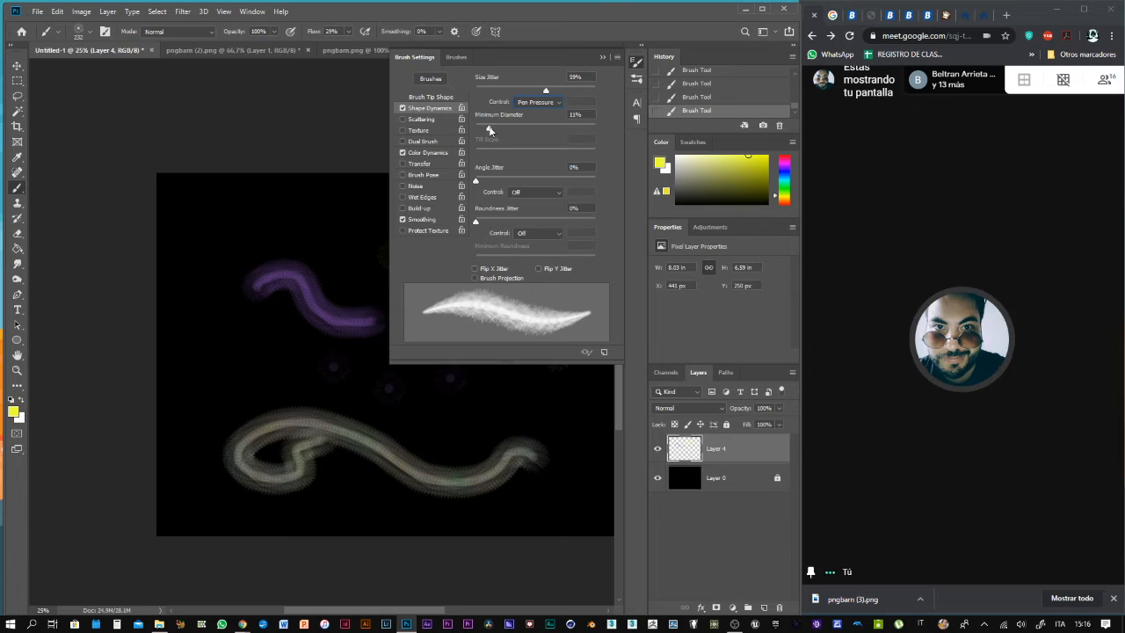
{"action": "left_click_drag", "start_coordinate": [515, 185], "coordinate": [507, 186]}
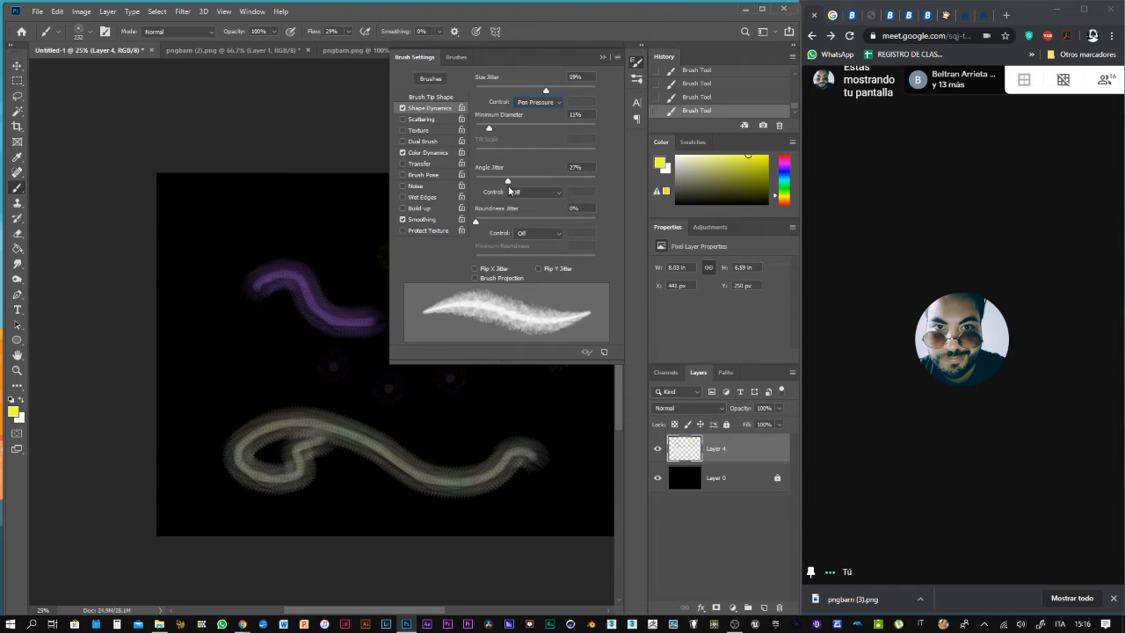
{"action": "left_click_drag", "start_coordinate": [477, 222], "coordinate": [544, 225]}
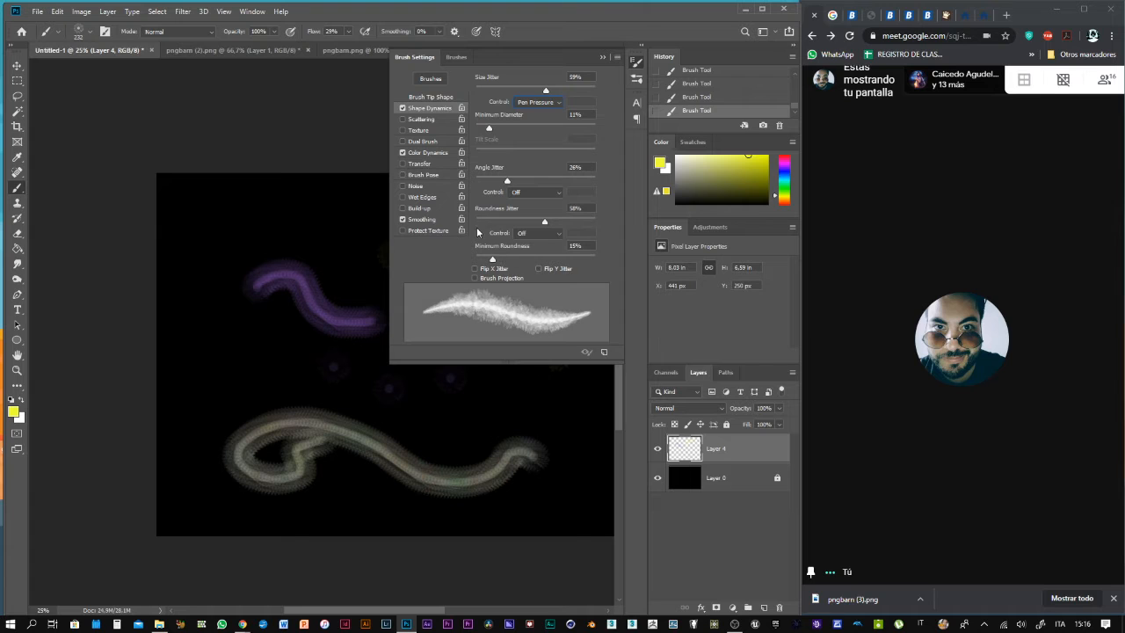
Set Color Dynamics brightness jitter to 44% and purity to -2%, and paint a tangled looping stroke across the middle of Layer 4
{"action": "left_click", "coordinate": [437, 152]}
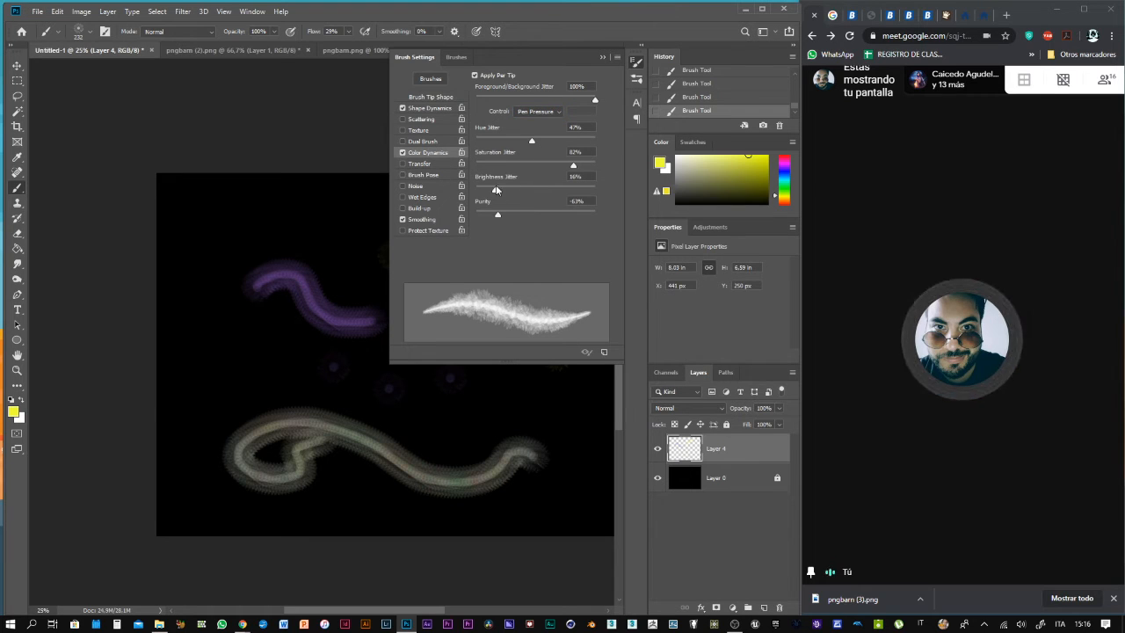
{"action": "left_click_drag", "start_coordinate": [521, 216], "coordinate": [533, 215]}
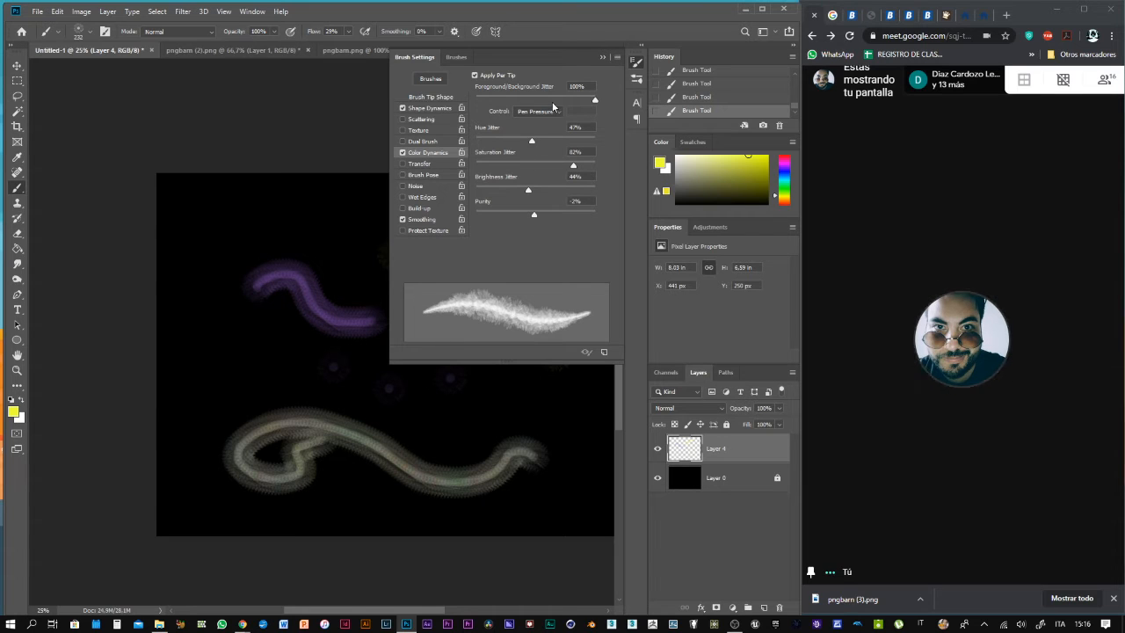
{"action": "left_click", "coordinate": [603, 56]}
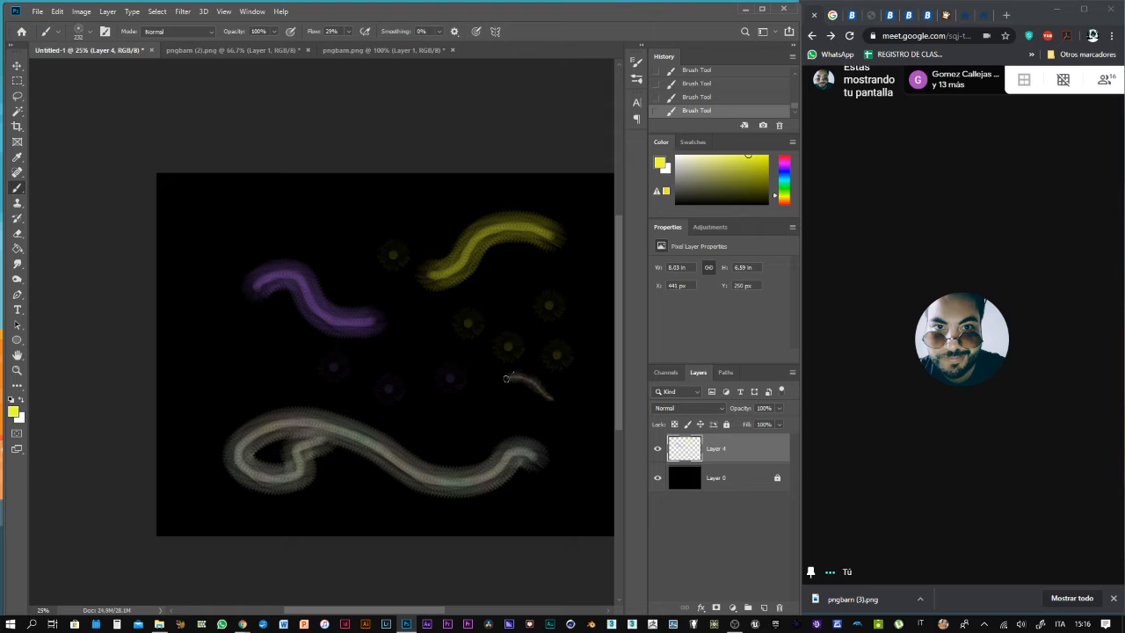
{"action": "mouse_move", "coordinate": [505, 378]}
{"action": "left_mouse_down"}
{"action": "mouse_move", "coordinate": [475, 410]}
{"action": "mouse_move", "coordinate": [440, 413]}
{"action": "mouse_move", "coordinate": [411, 407]}
{"action": "mouse_move", "coordinate": [314, 343]}
{"action": "mouse_move", "coordinate": [281, 355]}
{"action": "mouse_move", "coordinate": [261, 380]}
{"action": "mouse_move", "coordinate": [267, 413]}
{"action": "mouse_move", "coordinate": [221, 405]}
{"action": "mouse_move", "coordinate": [221, 362]}
{"action": "mouse_move", "coordinate": [261, 341]}
{"action": "mouse_move", "coordinate": [237, 286]}
{"action": "mouse_move", "coordinate": [265, 261]}
{"action": "mouse_move", "coordinate": [321, 246]}
{"action": "mouse_move", "coordinate": [418, 272]}
{"action": "mouse_move", "coordinate": [457, 264]}
{"action": "mouse_move", "coordinate": [433, 226]}
{"action": "mouse_move", "coordinate": [385, 231]}
{"action": "mouse_move", "coordinate": [369, 277]}
{"action": "mouse_move", "coordinate": [326, 289]}
{"action": "mouse_move", "coordinate": [345, 220]}
{"action": "mouse_move", "coordinate": [421, 258]}
{"action": "mouse_move", "coordinate": [509, 352]}
{"action": "mouse_move", "coordinate": [523, 312]}
{"action": "mouse_move", "coordinate": [432, 333]}
{"action": "mouse_move", "coordinate": [378, 379]}
{"action": "mouse_move", "coordinate": [281, 394]}
{"action": "mouse_move", "coordinate": [291, 355]}
{"action": "mouse_move", "coordinate": [366, 408]}
{"action": "mouse_move", "coordinate": [446, 369]}
{"action": "mouse_move", "coordinate": [403, 402]}
{"action": "mouse_move", "coordinate": [388, 351]}
{"action": "mouse_move", "coordinate": [362, 325]}
{"action": "mouse_move", "coordinate": [394, 306]}
{"action": "mouse_move", "coordinate": [314, 333]}
{"action": "mouse_move", "coordinate": [318, 267]}
{"action": "mouse_move", "coordinate": [360, 277]}
{"action": "left_mouse_up"}
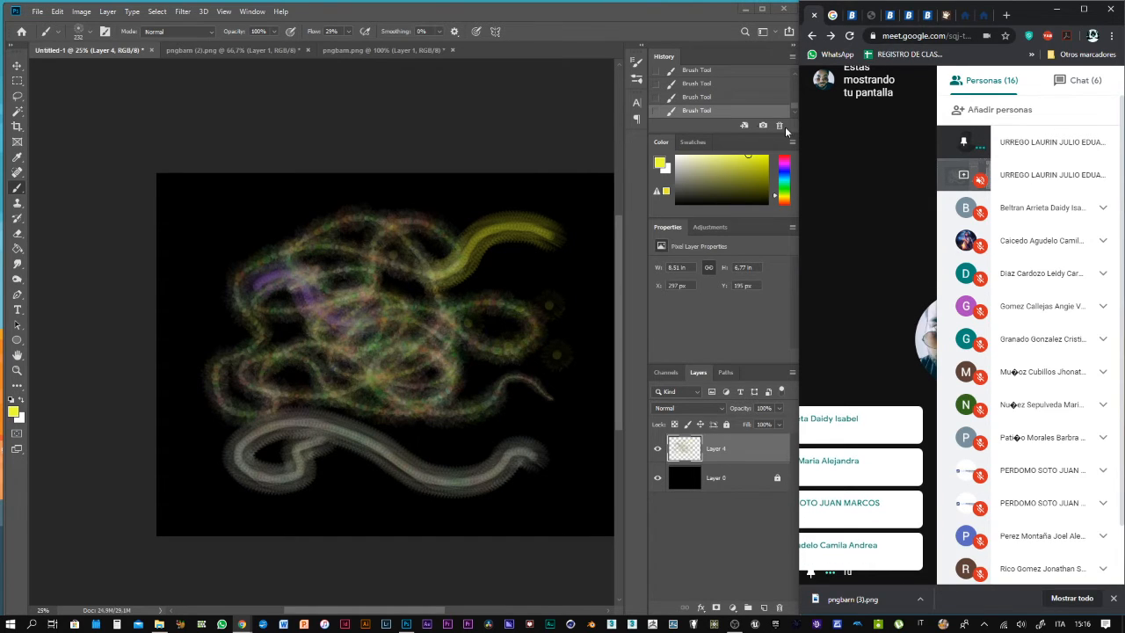
Switch to the Google Meet call and open its chat to read the participants' replies
{"action": "left_click", "coordinate": [1077, 80]}
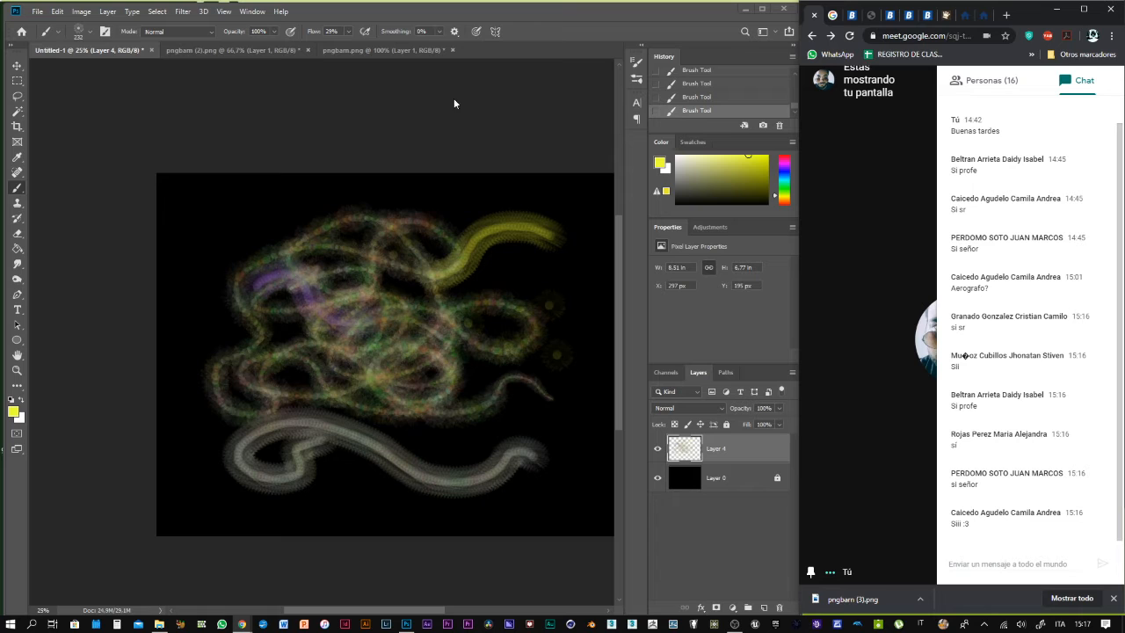
Return to Photoshop, add a new empty layer, and delete Layer 4 with its painted strokes
{"action": "left_click", "coordinate": [763, 607]}
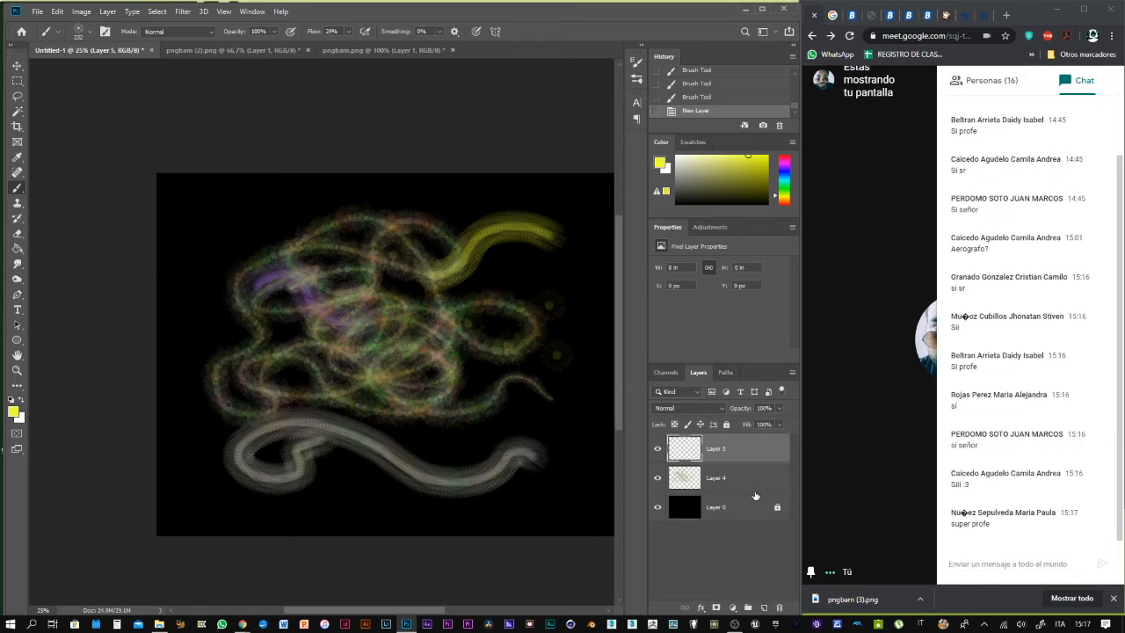
{"action": "left_click", "coordinate": [745, 477]}
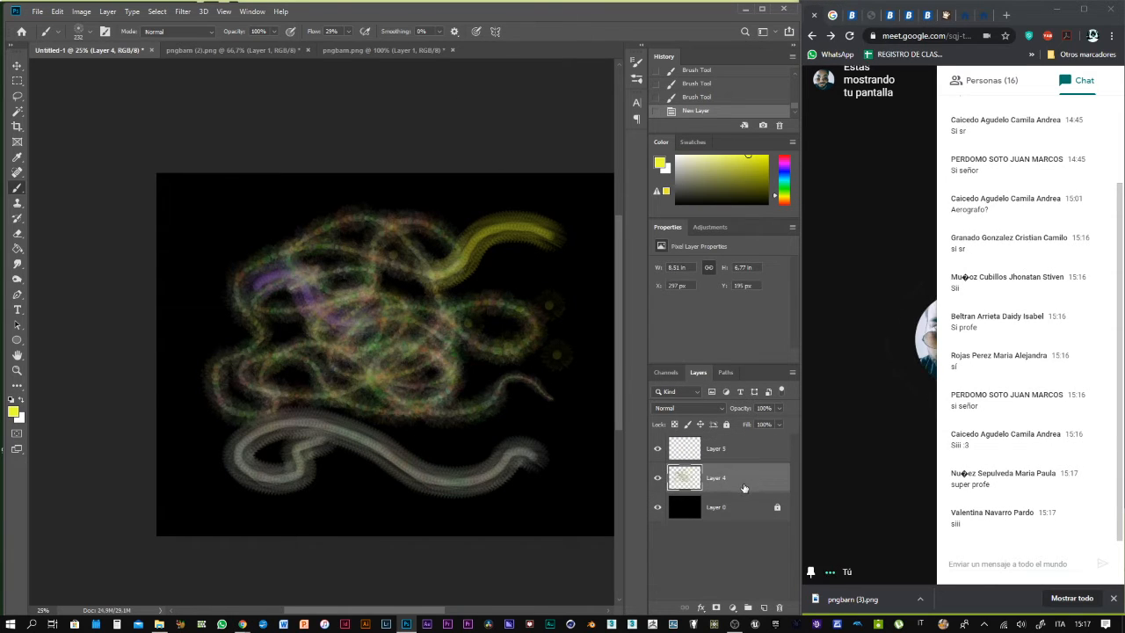
{"action": "key", "text": "Delete"}
{"action": "left_click", "coordinate": [742, 460]}
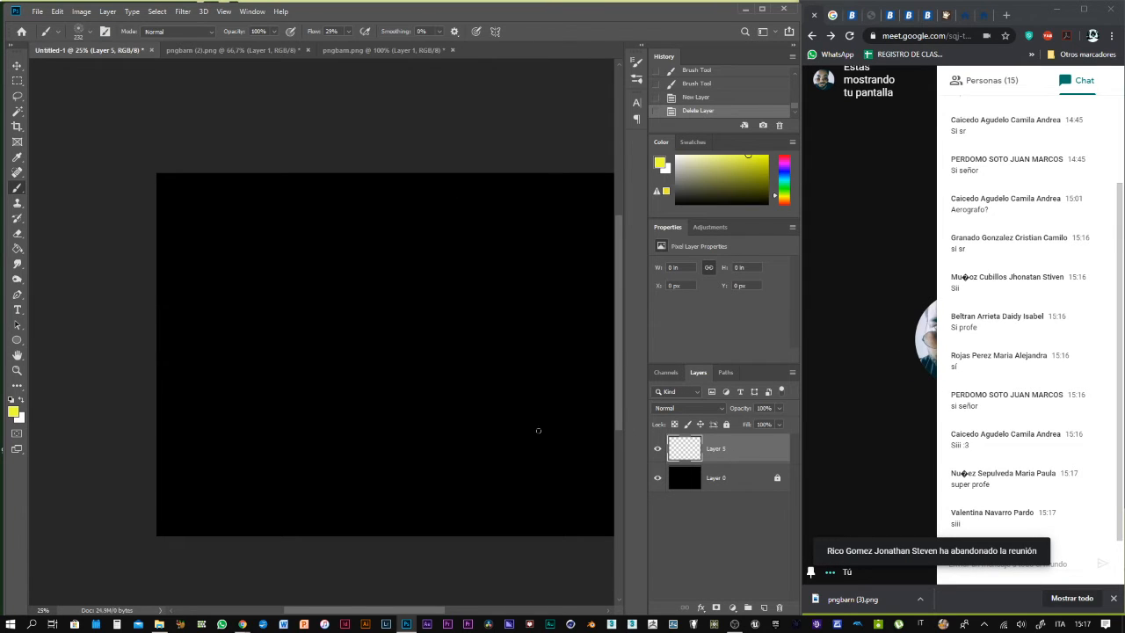
Hide the black Layer 0 and add another empty layer above Layer 5
{"action": "left_click_drag", "start_coordinate": [466, 417], "coordinate": [396, 404]}
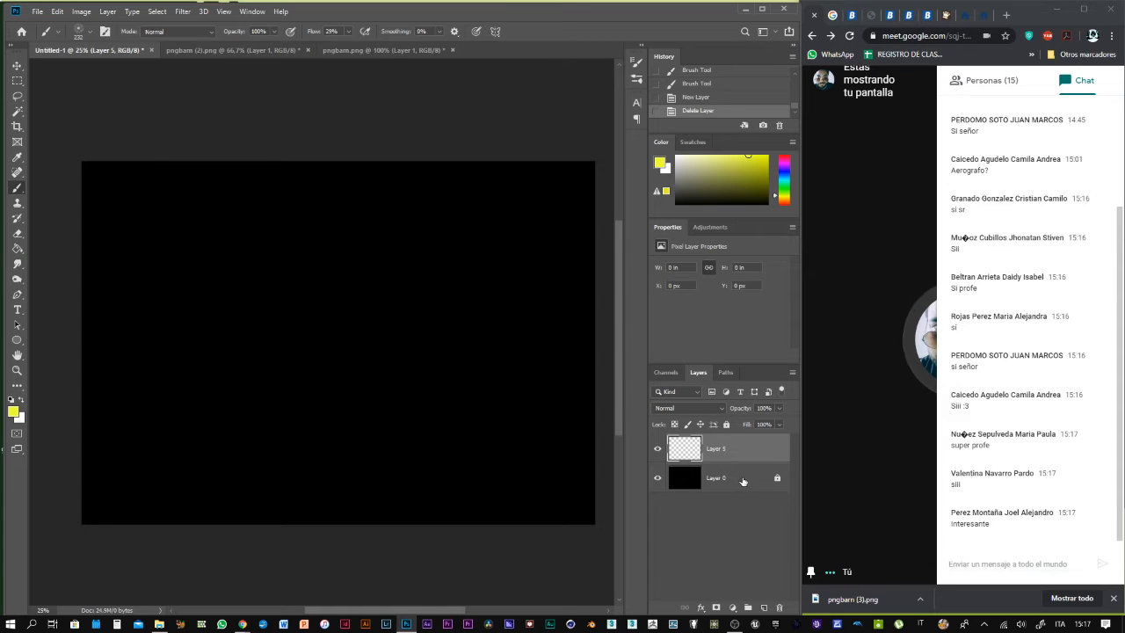
{"action": "left_click", "coordinate": [658, 478]}
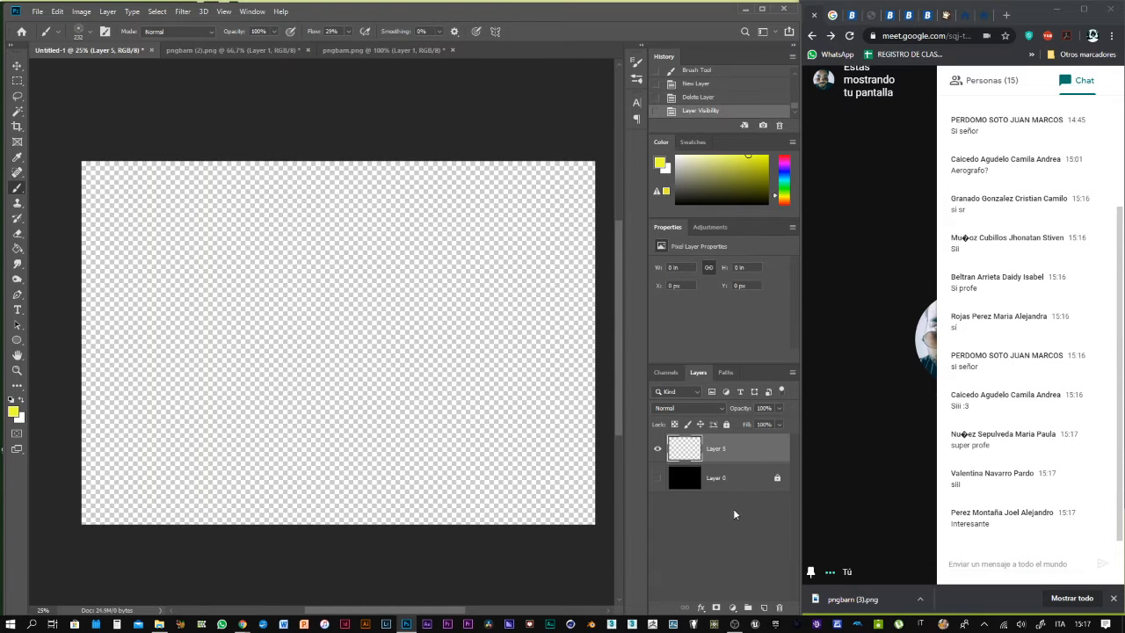
{"action": "left_click", "coordinate": [763, 608]}
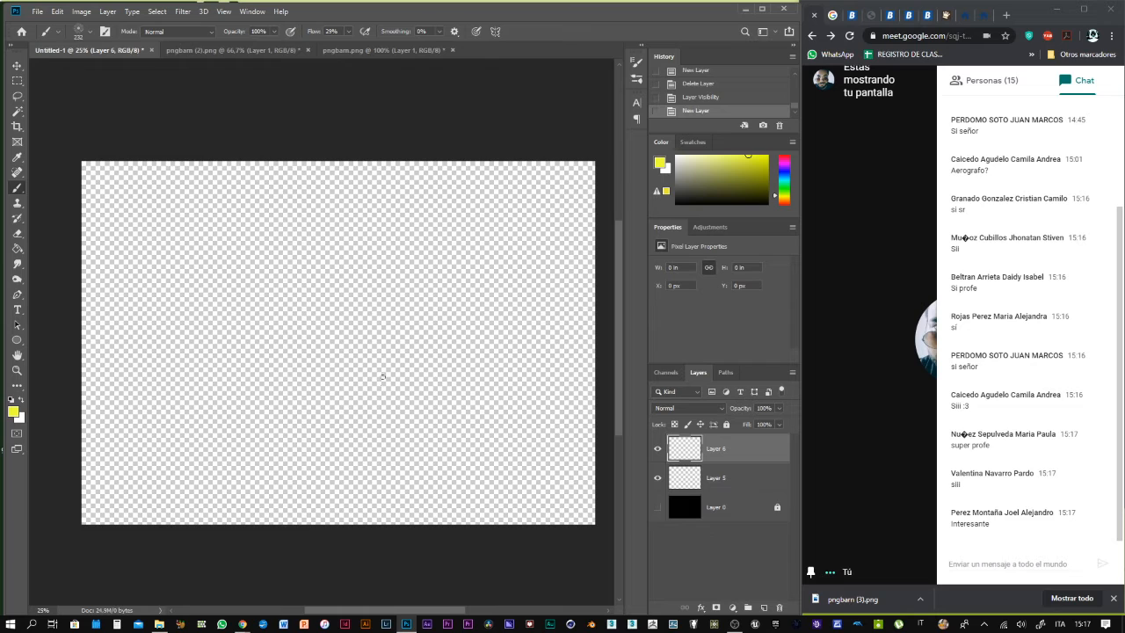
Draw a solid yellow circle about 1147 px in diameter and move it to the middle of the canvas
{"action": "left_click", "coordinate": [15, 341]}
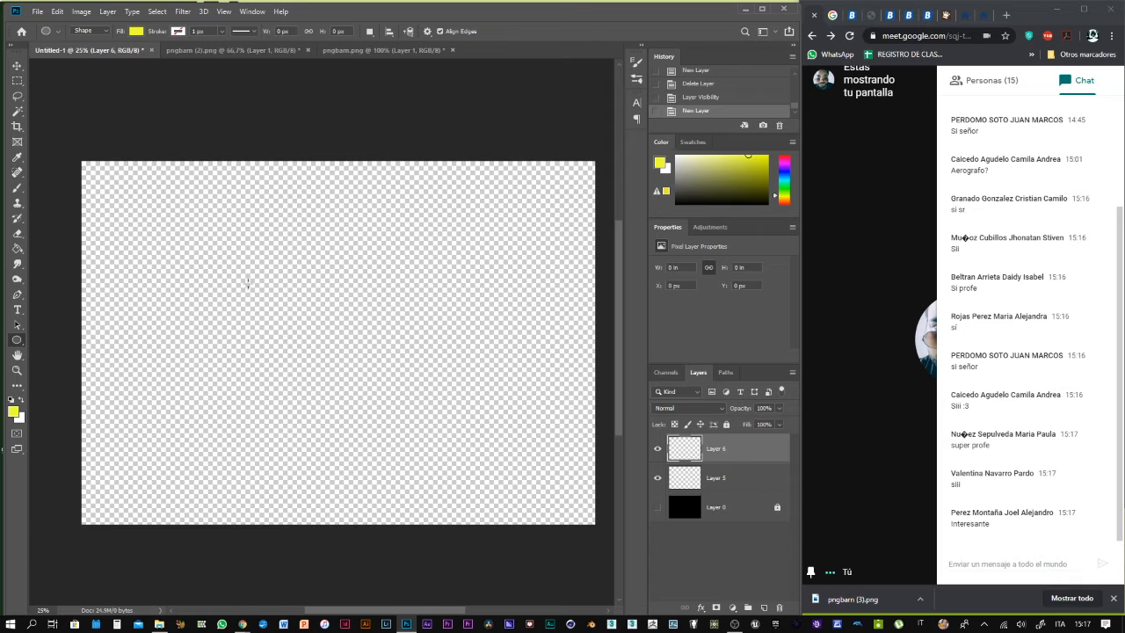
{"action": "left_click_drag", "start_coordinate": [248, 283], "coordinate": [417, 452]}
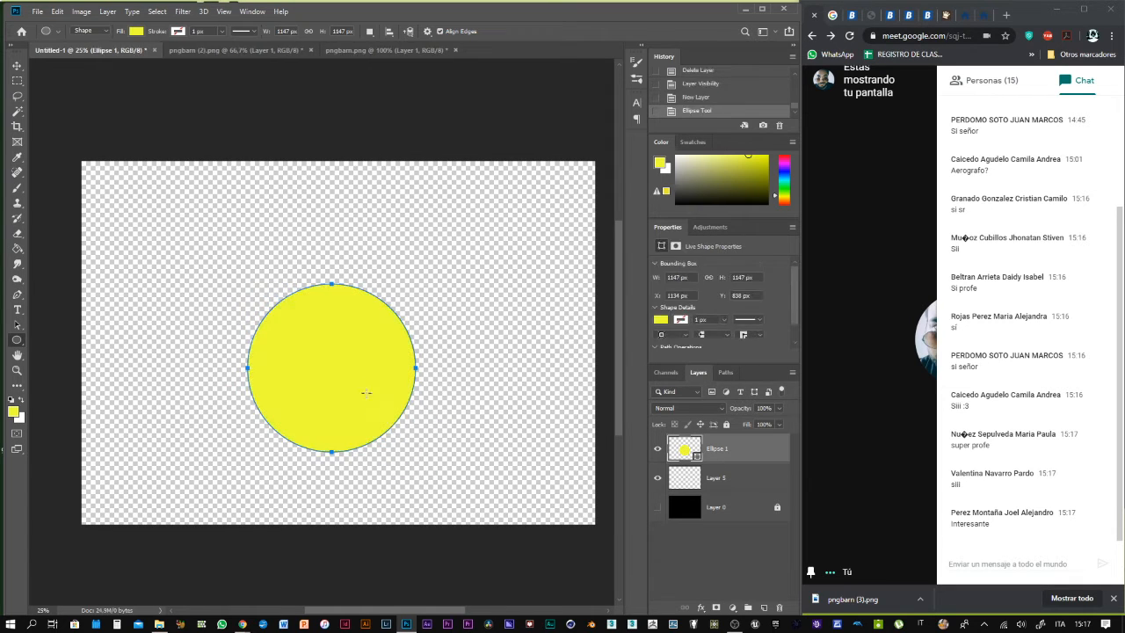
{"action": "key", "text": "v"}
{"action": "left_click_drag", "start_coordinate": [368, 376], "coordinate": [372, 331]}
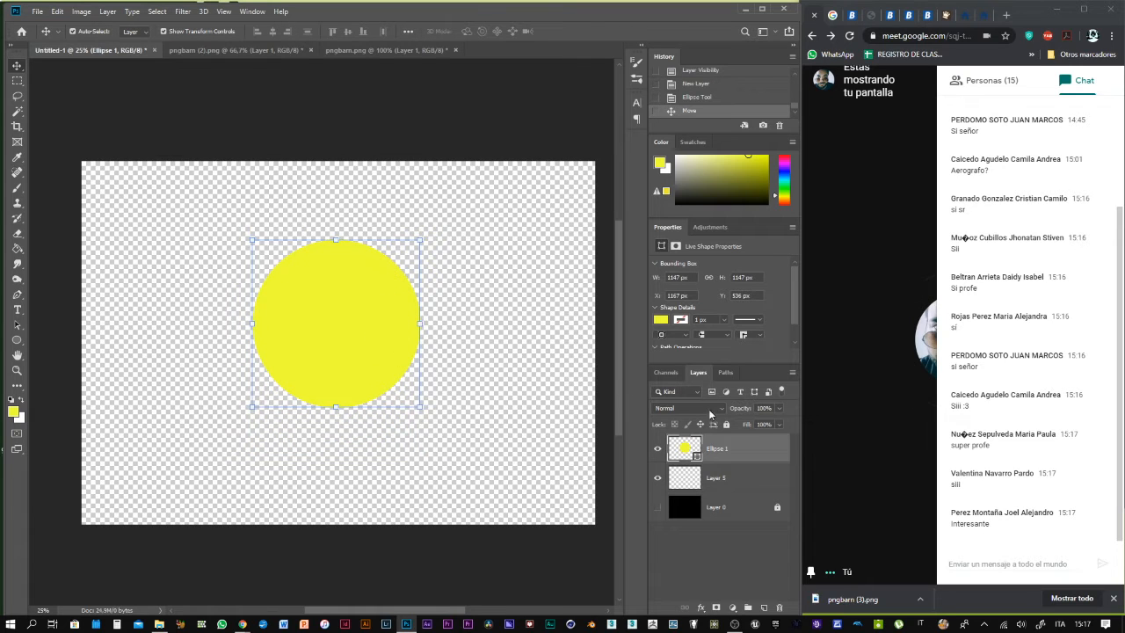
Rasterize the yellow circle's layer and set the Eraser size to 111 px
{"action": "right_click", "coordinate": [747, 452]}
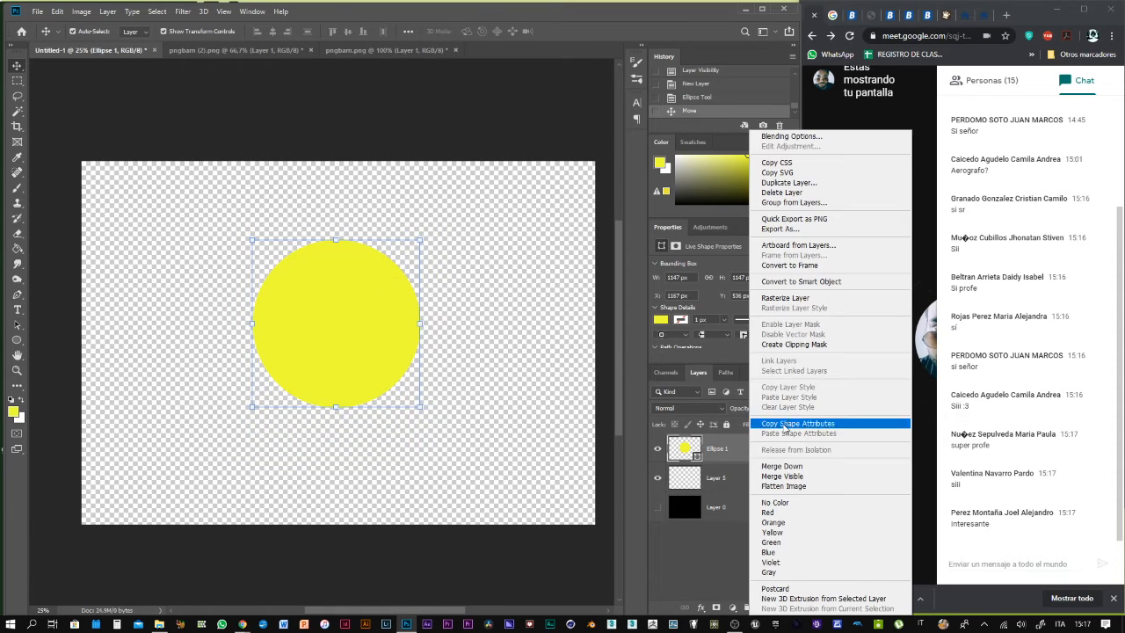
{"action": "left_click", "coordinate": [814, 301]}
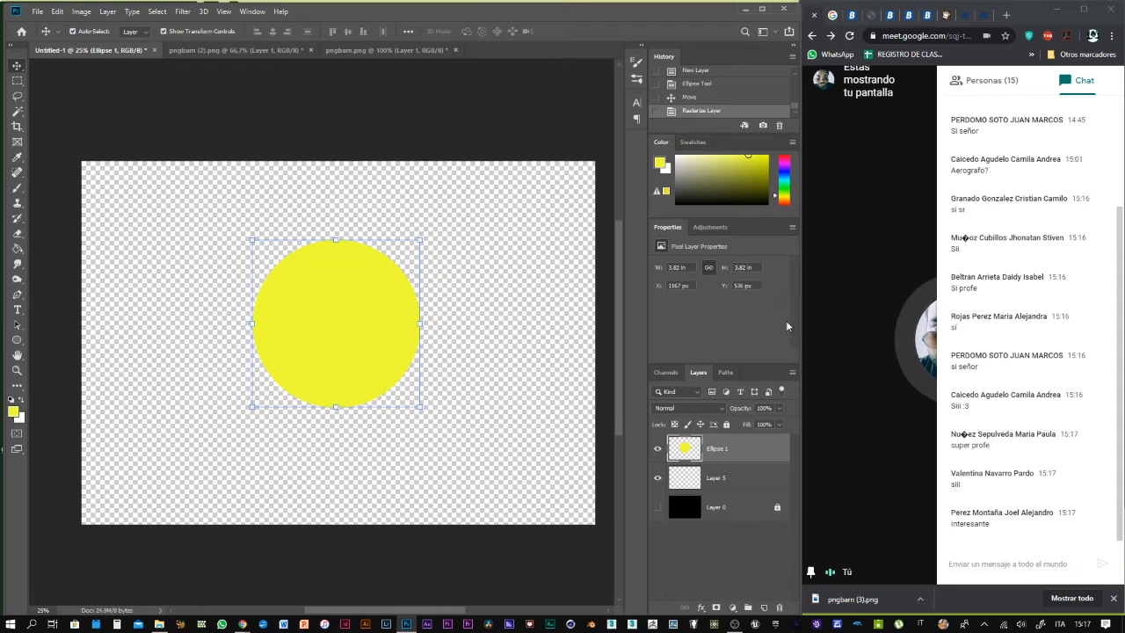
{"action": "left_click", "coordinate": [17, 234]}
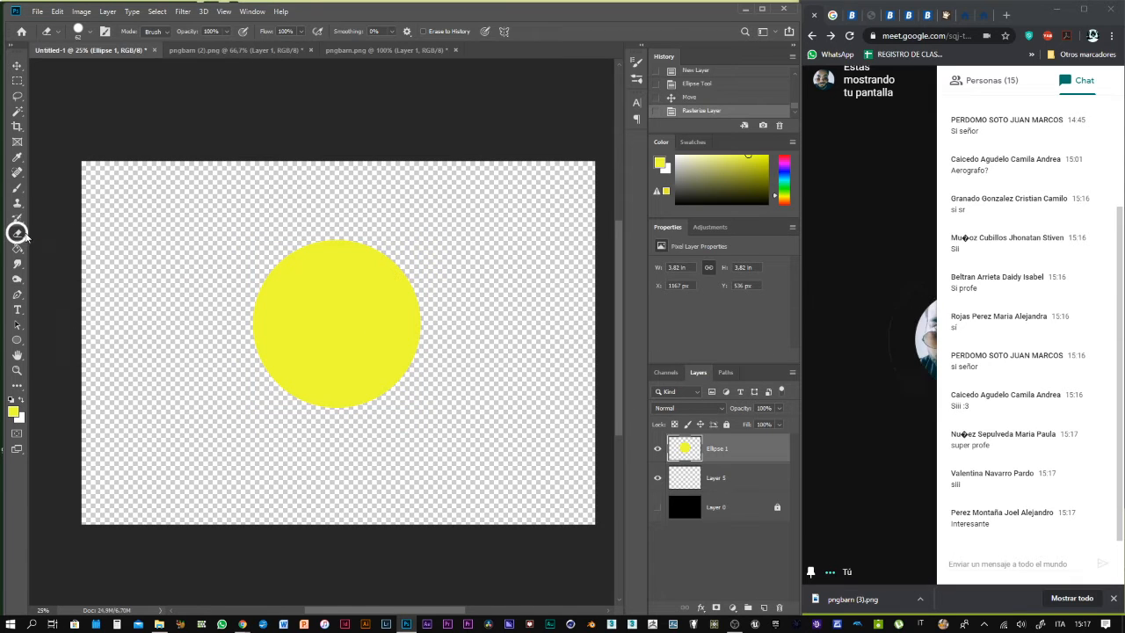
{"action": "right_click", "coordinate": [18, 233]}
{"action": "left_click", "coordinate": [69, 234]}
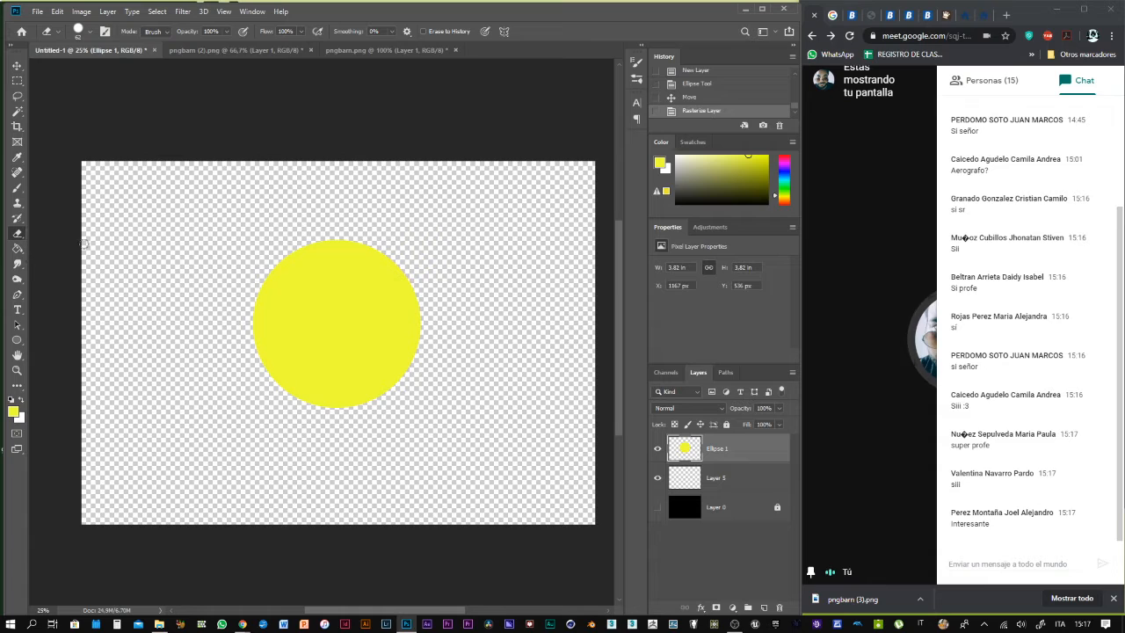
{"action": "right_click", "coordinate": [302, 290]}
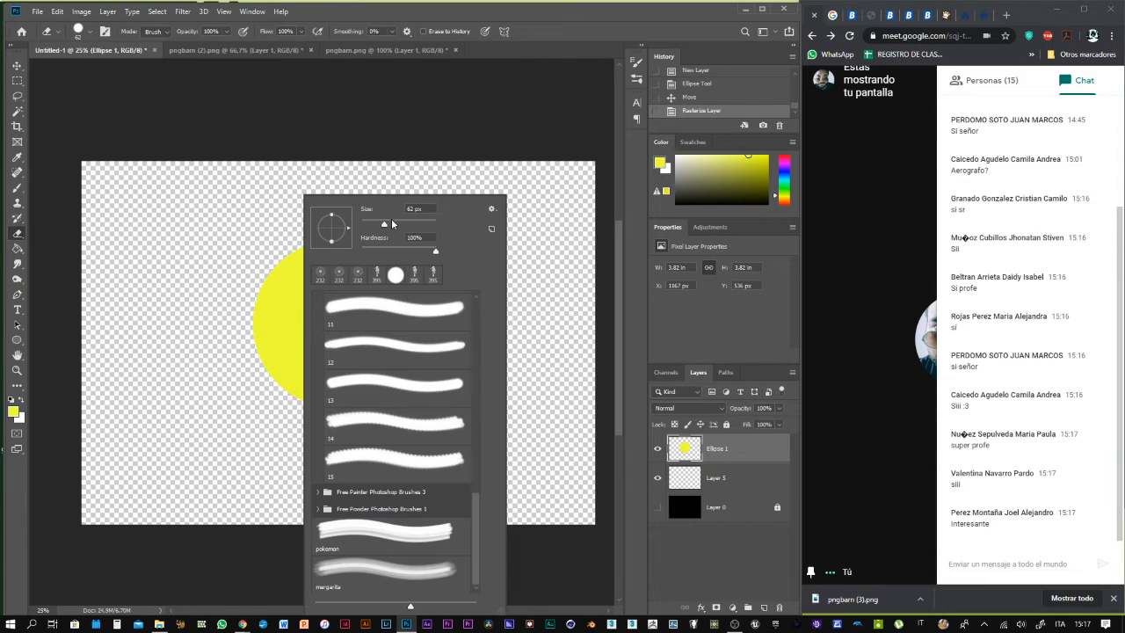
{"action": "left_click_drag", "start_coordinate": [391, 221], "coordinate": [400, 220]}
{"action": "left_click", "coordinate": [545, 55]}
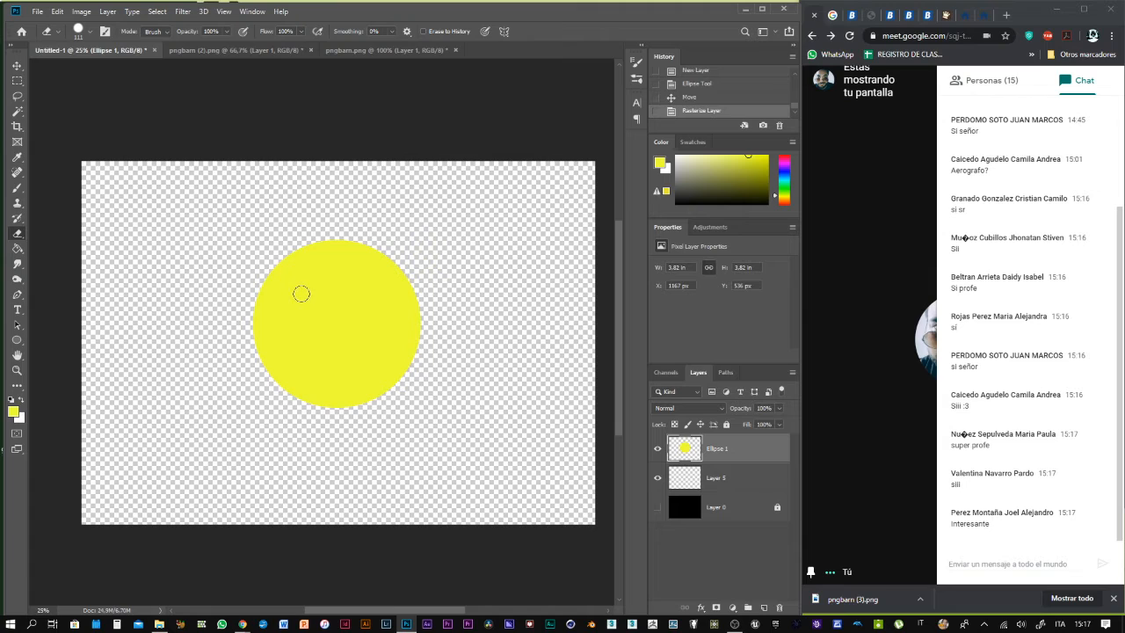
Erase two vertical oval eyes and a curved smiling mouth out of the yellow circle
{"action": "mouse_move", "coordinate": [301, 294]}
{"action": "left_mouse_down"}
{"action": "mouse_move", "coordinate": [300, 321]}
{"action": "mouse_move", "coordinate": [360, 326]}
{"action": "left_mouse_up"}
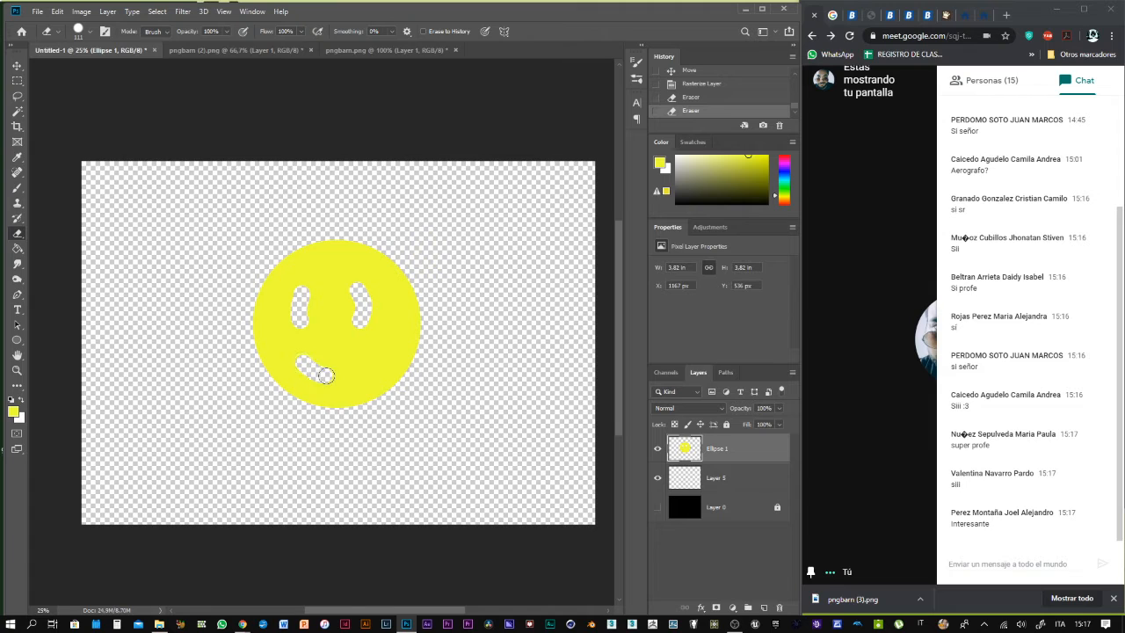
{"action": "left_click_drag", "start_coordinate": [364, 355], "coordinate": [308, 365]}
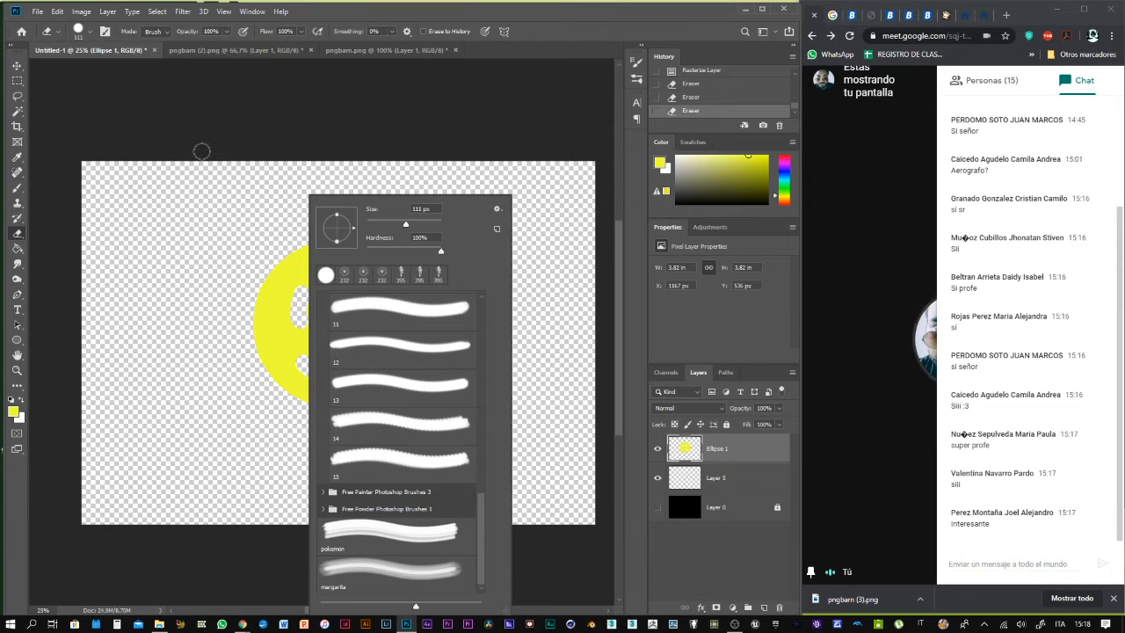
{"action": "left_click", "coordinate": [183, 128]}
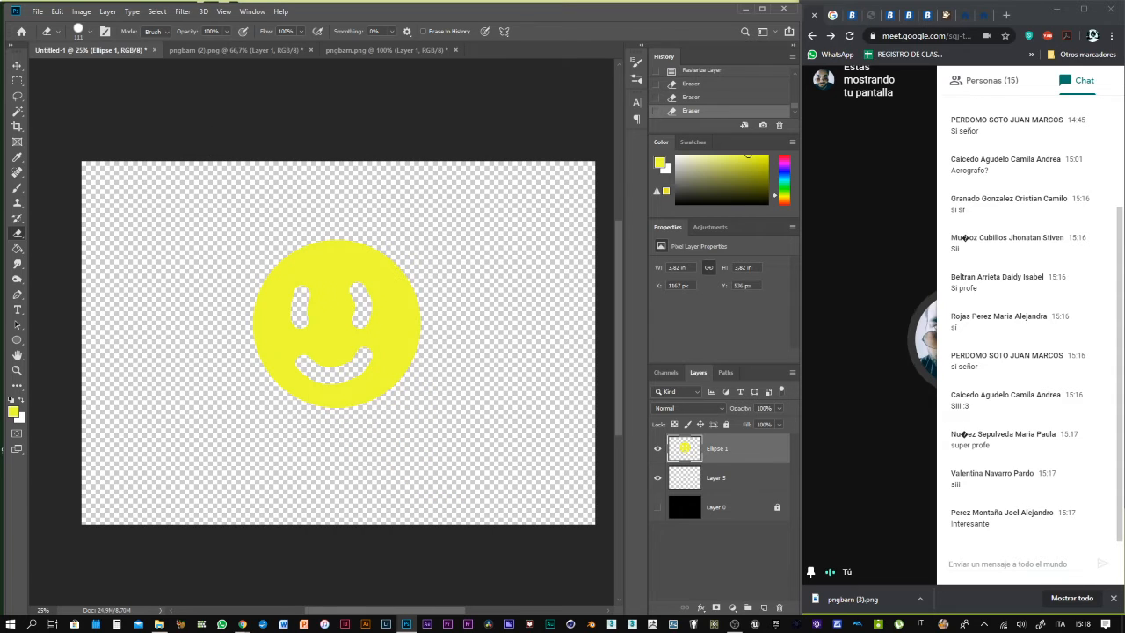
Shift the smiley slightly on the canvas and enlarge its eyes and mouth with further Eraser strokes
{"action": "left_click", "coordinate": [17, 67]}
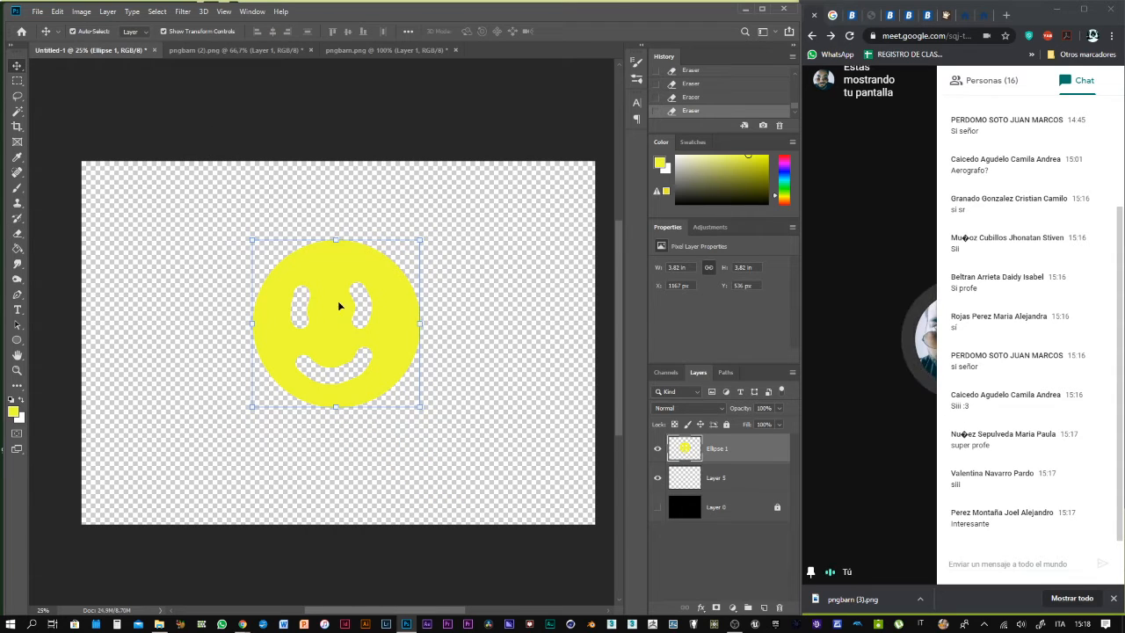
{"action": "mouse_move", "coordinate": [339, 305]}
{"action": "left_mouse_down"}
{"action": "mouse_move", "coordinate": [325, 303]}
{"action": "mouse_move", "coordinate": [336, 309]}
{"action": "left_mouse_up"}
{"action": "key", "text": "b"}
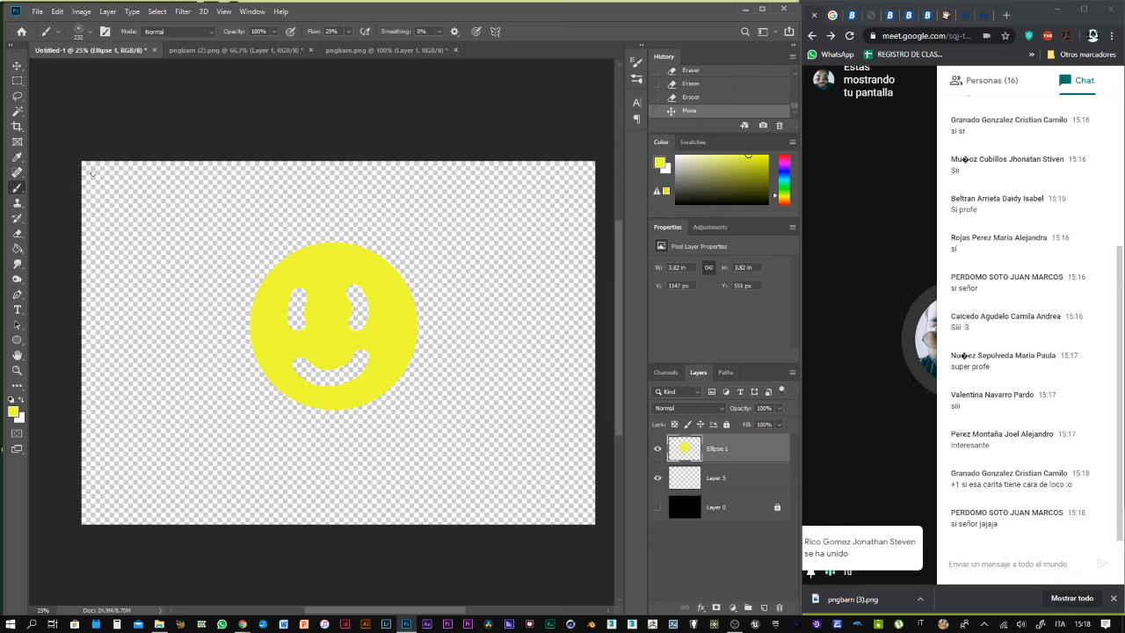
{"action": "left_click", "coordinate": [16, 233]}
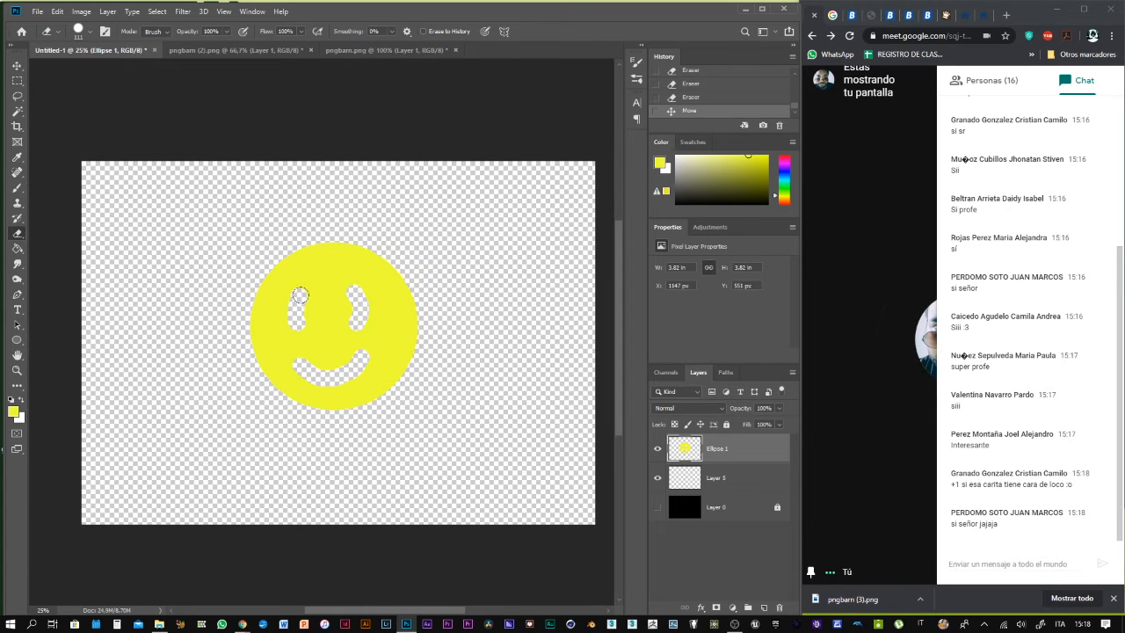
{"action": "left_click_drag", "start_coordinate": [296, 311], "coordinate": [304, 331]}
{"action": "left_click_drag", "start_coordinate": [355, 293], "coordinate": [354, 321]}
{"action": "right_click", "coordinate": [303, 327]}
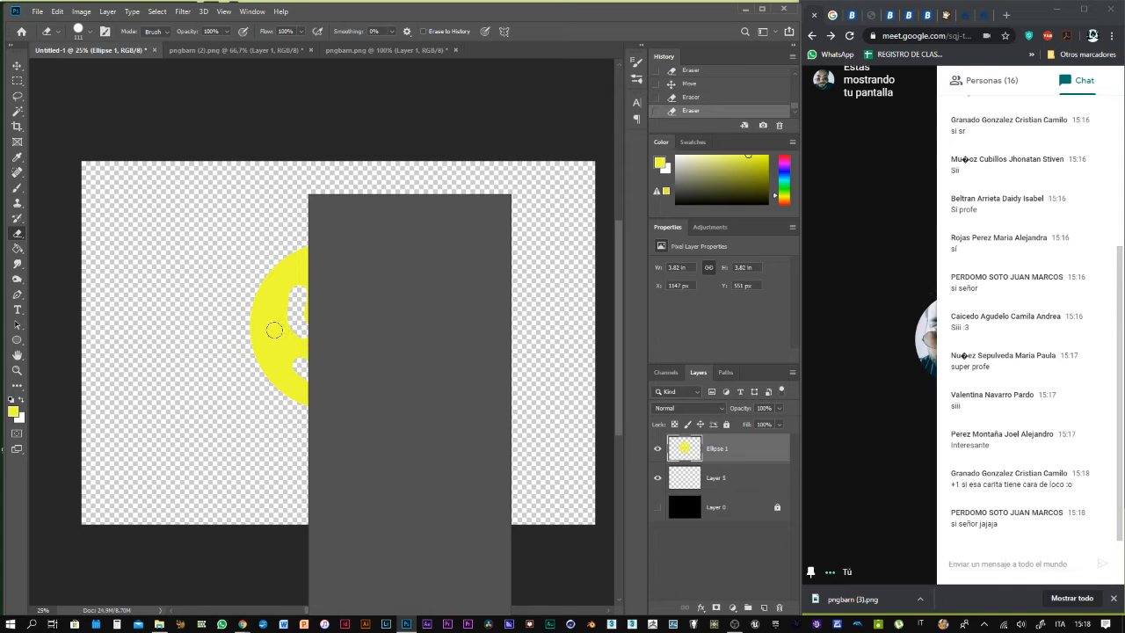
{"action": "left_click", "coordinate": [274, 282]}
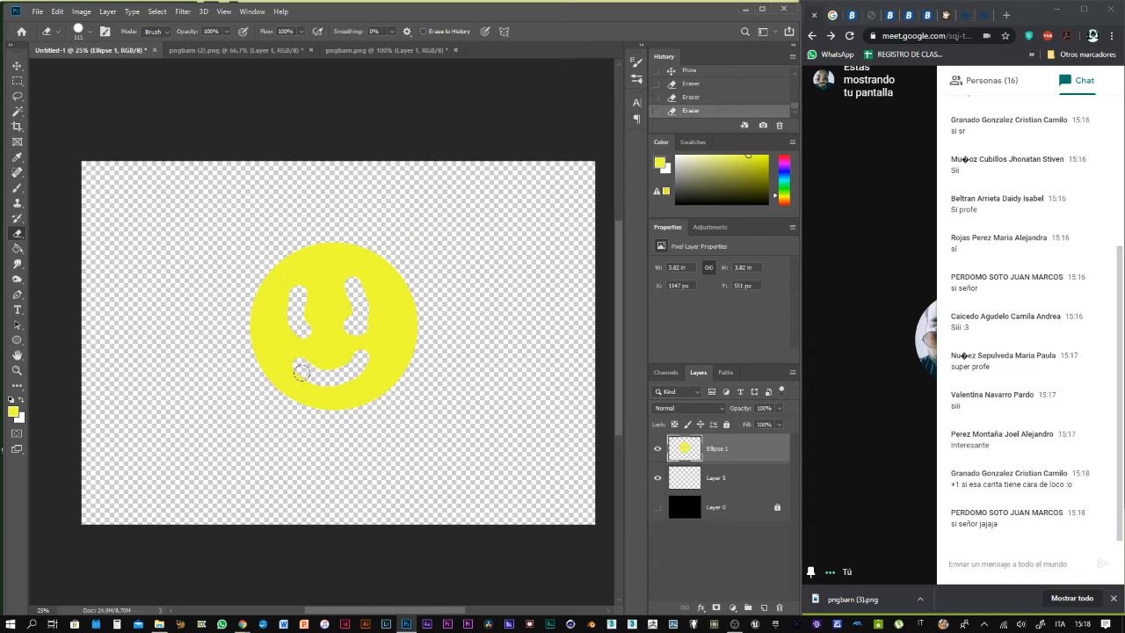
{"action": "left_click_drag", "start_coordinate": [307, 364], "coordinate": [352, 373]}
Nudge the smiley slightly and define it as a brush preset named badsmile
{"action": "key", "text": "v"}
{"action": "mouse_move", "coordinate": [320, 299]}
{"action": "left_mouse_down"}
{"action": "mouse_move", "coordinate": [348, 298]}
{"action": "mouse_move", "coordinate": [325, 295]}
{"action": "left_mouse_up"}
{"action": "left_click", "coordinate": [58, 12]}
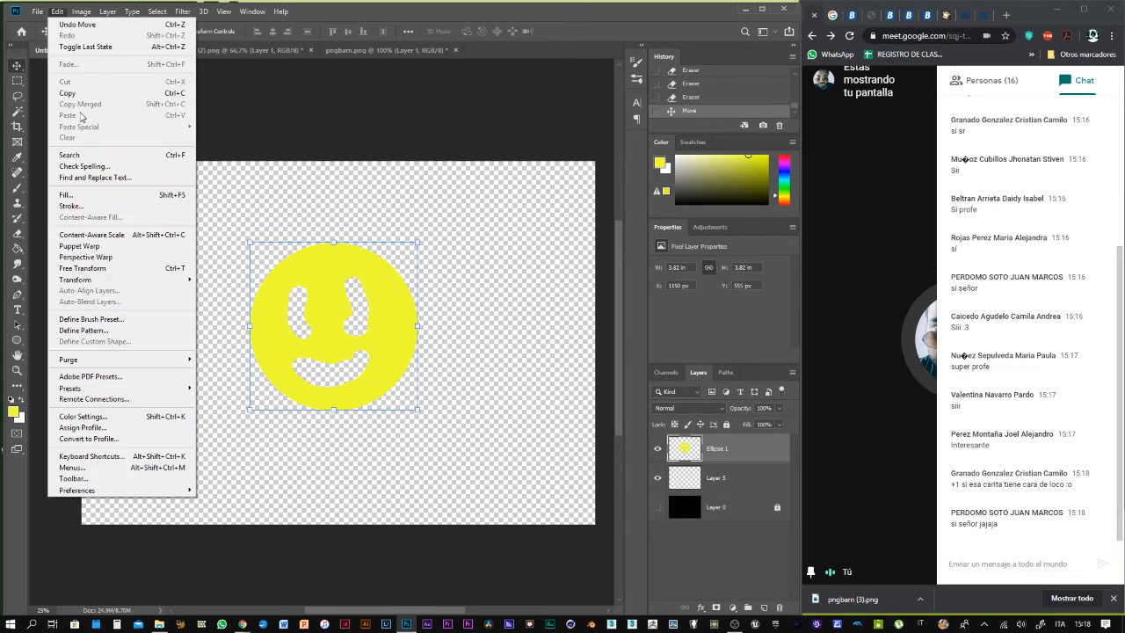
{"action": "left_click", "coordinate": [98, 321]}
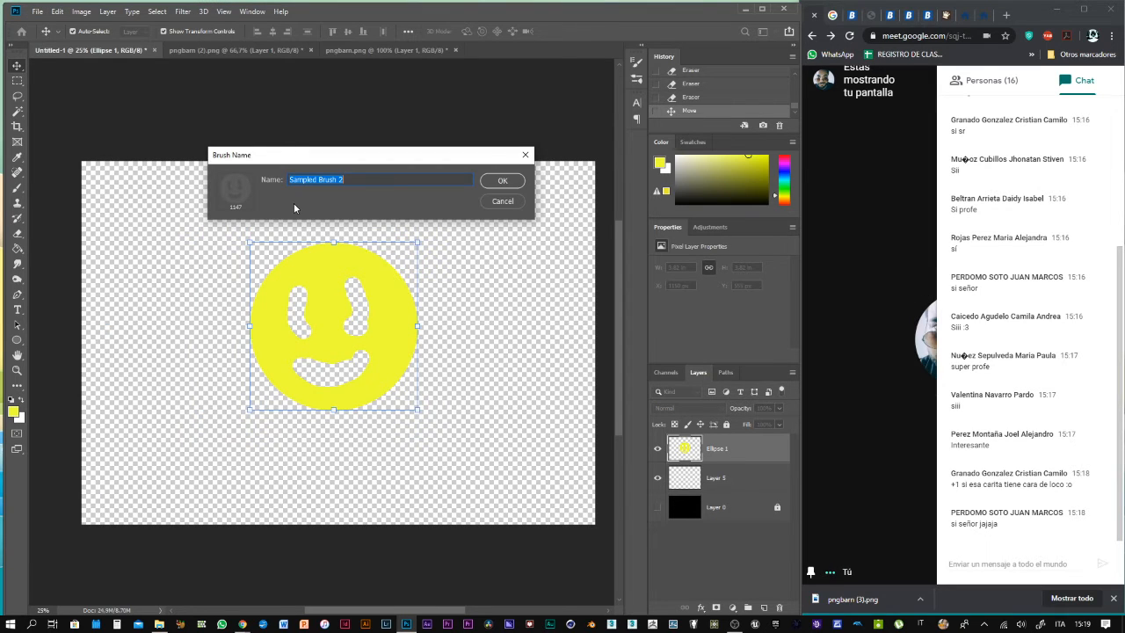
{"action": "type", "text": "badsmile"}
{"action": "left_click", "coordinate": [502, 181]}
Hide the Ellipse 1 layer, show the black Layer 0, and make Layer 5 active for painting with the Brush
{"action": "key", "text": "b"}
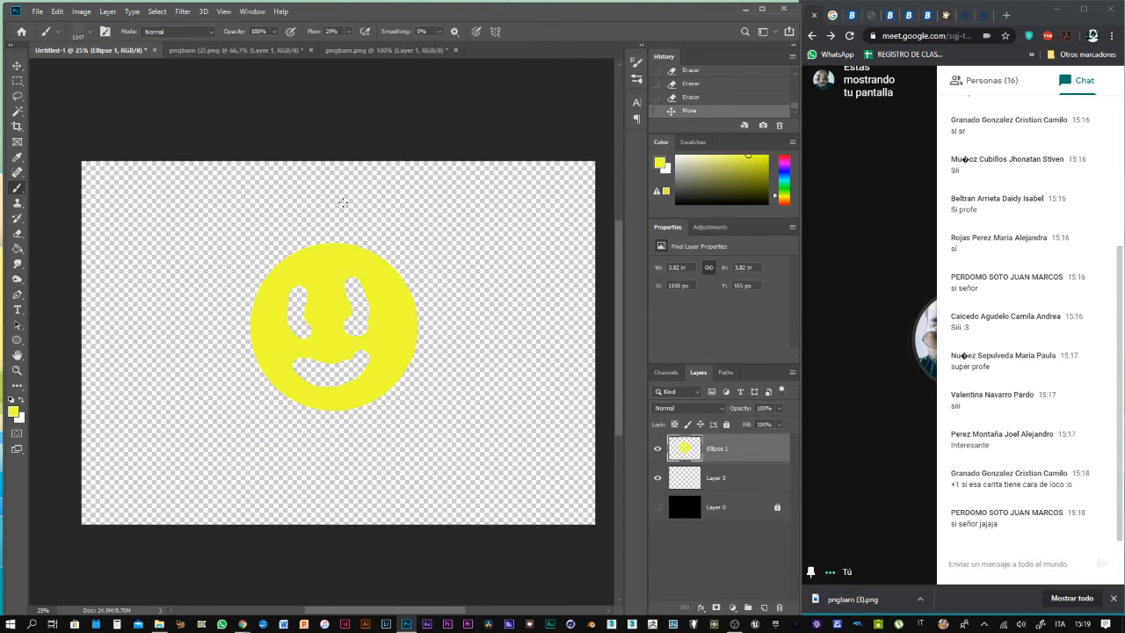
{"action": "left_click", "coordinate": [657, 450]}
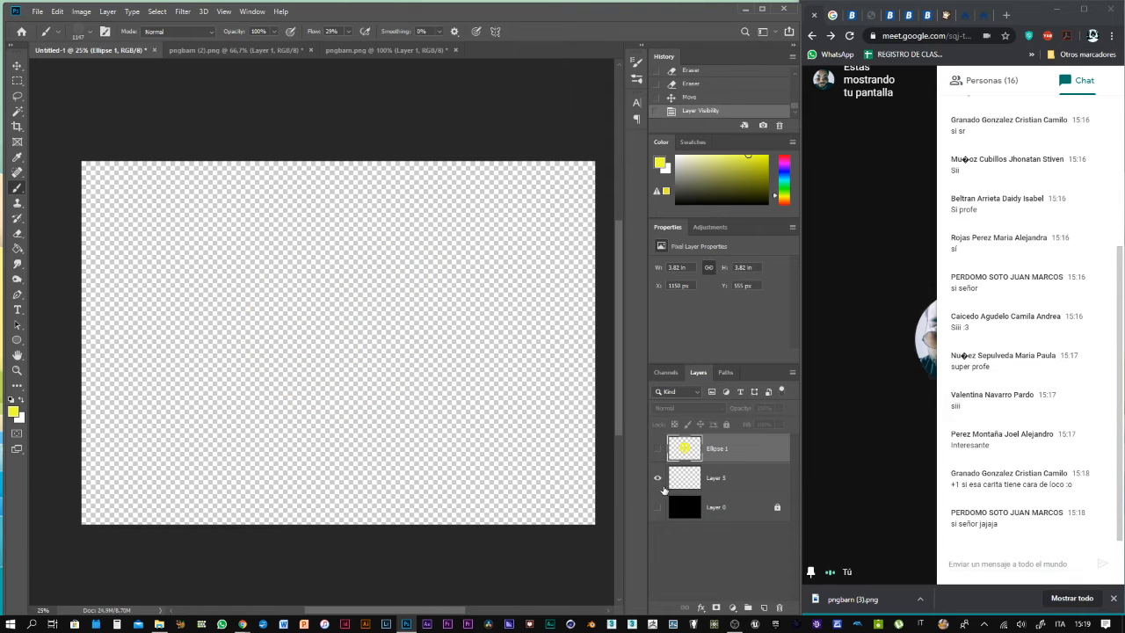
{"action": "left_click", "coordinate": [715, 485]}
{"action": "left_click", "coordinate": [657, 507]}
{"action": "left_click", "coordinate": [657, 506]}
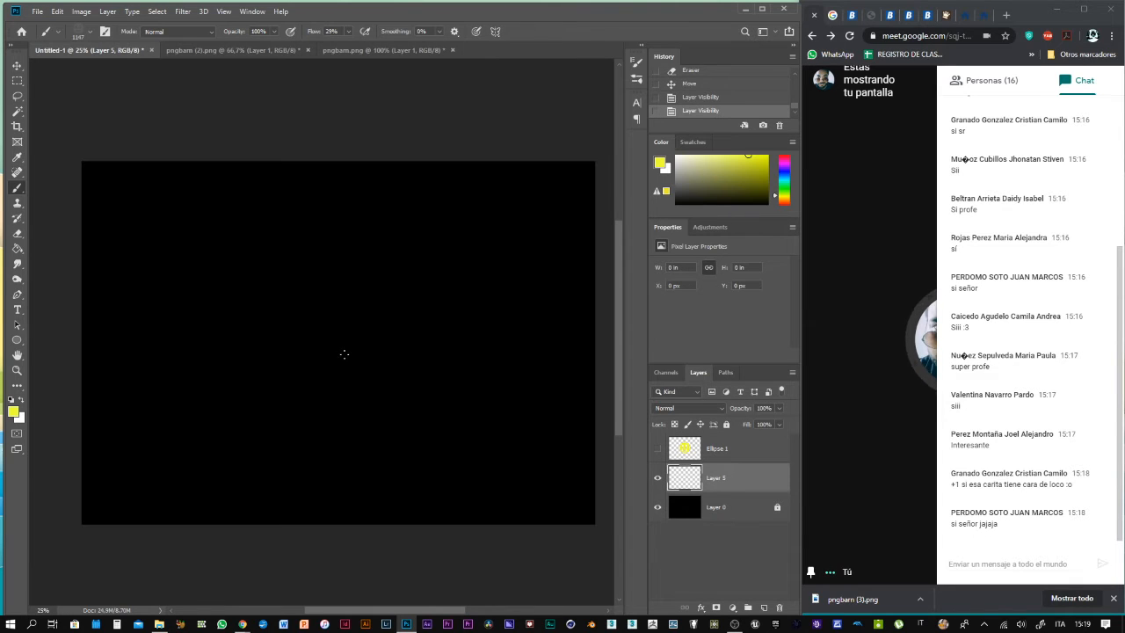
Choose the badsmile brush preset and paint a large yellow stroke across Layer 5
{"action": "left_click", "coordinate": [329, 352]}
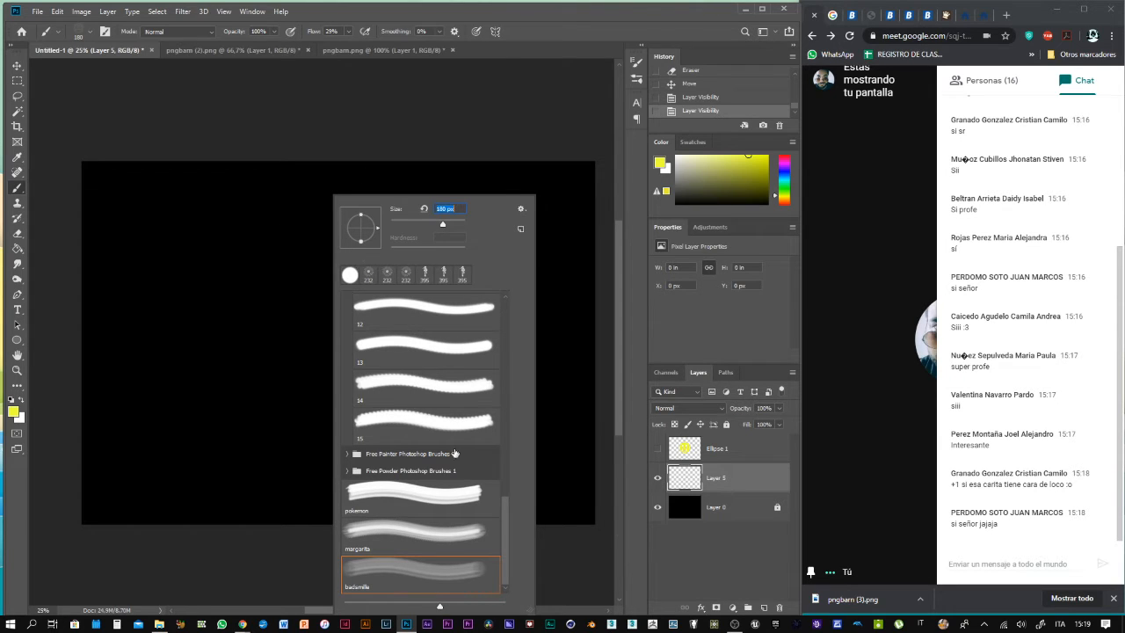
{"action": "left_click", "coordinate": [411, 567]}
{"action": "left_click", "coordinate": [561, 45]}
{"action": "mouse_move", "coordinate": [314, 264]}
{"action": "left_mouse_down"}
{"action": "mouse_move", "coordinate": [386, 336]}
{"action": "mouse_move", "coordinate": [457, 344]}
{"action": "mouse_move", "coordinate": [485, 304]}
{"action": "mouse_move", "coordinate": [441, 268]}
{"action": "mouse_move", "coordinate": [300, 367]}
{"action": "mouse_move", "coordinate": [188, 394]}
{"action": "left_mouse_up"}
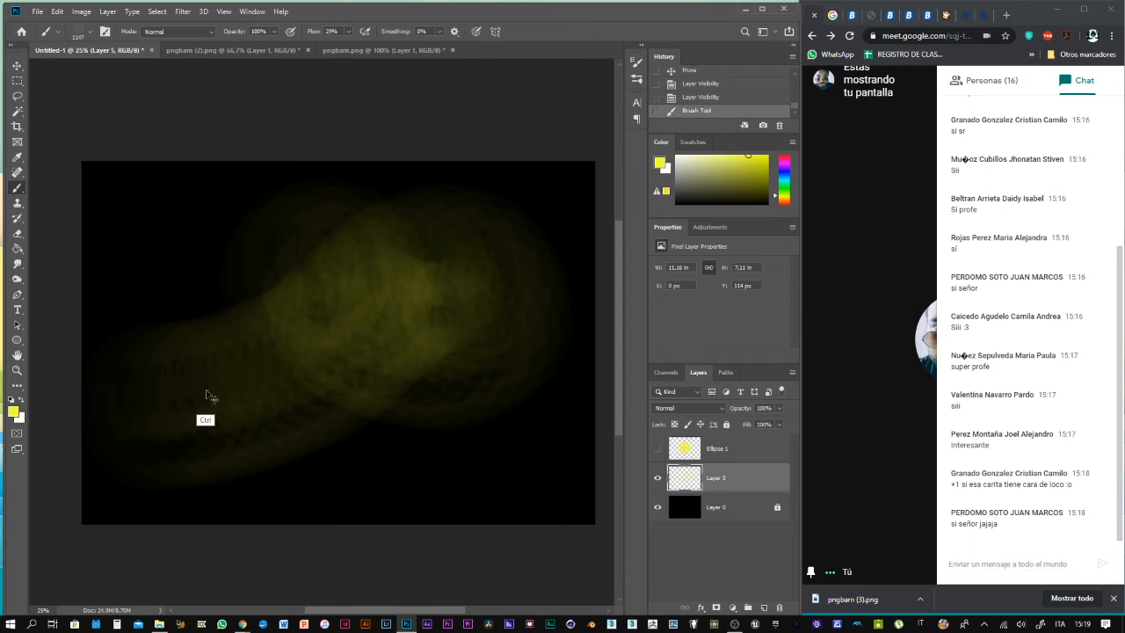
Undo the large yellow stroke on Layer 5, raise the brush flow to 100% and undo the test stamp
{"action": "key", "text": "ctrl+z"}
{"action": "key", "text": "ctrl+shift+z"}
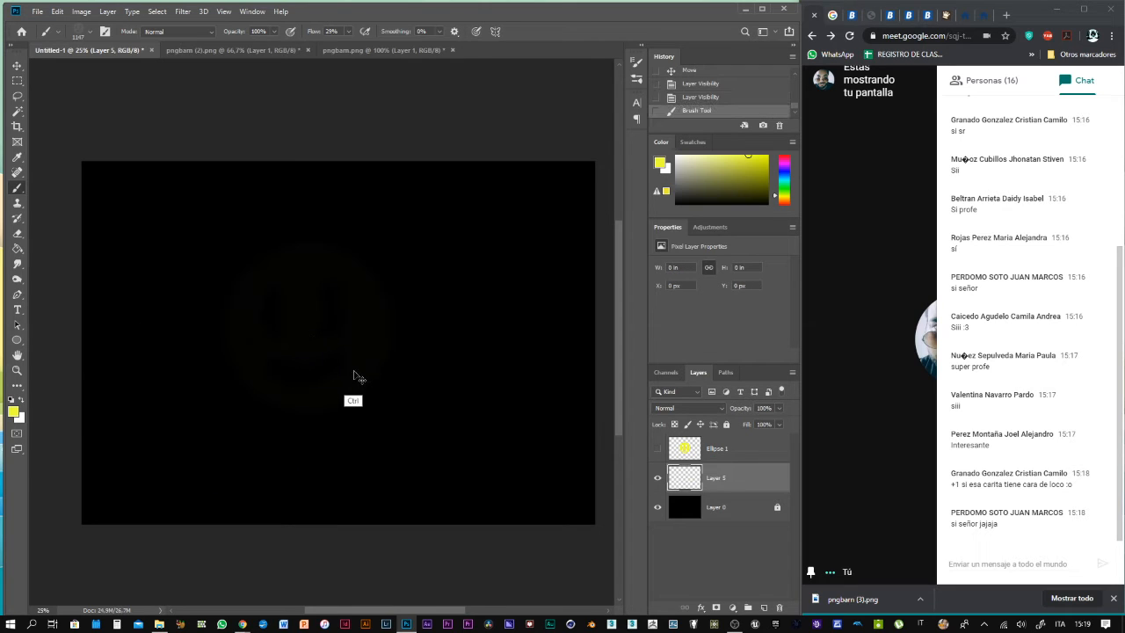
{"action": "key", "text": "ctrl+z"}
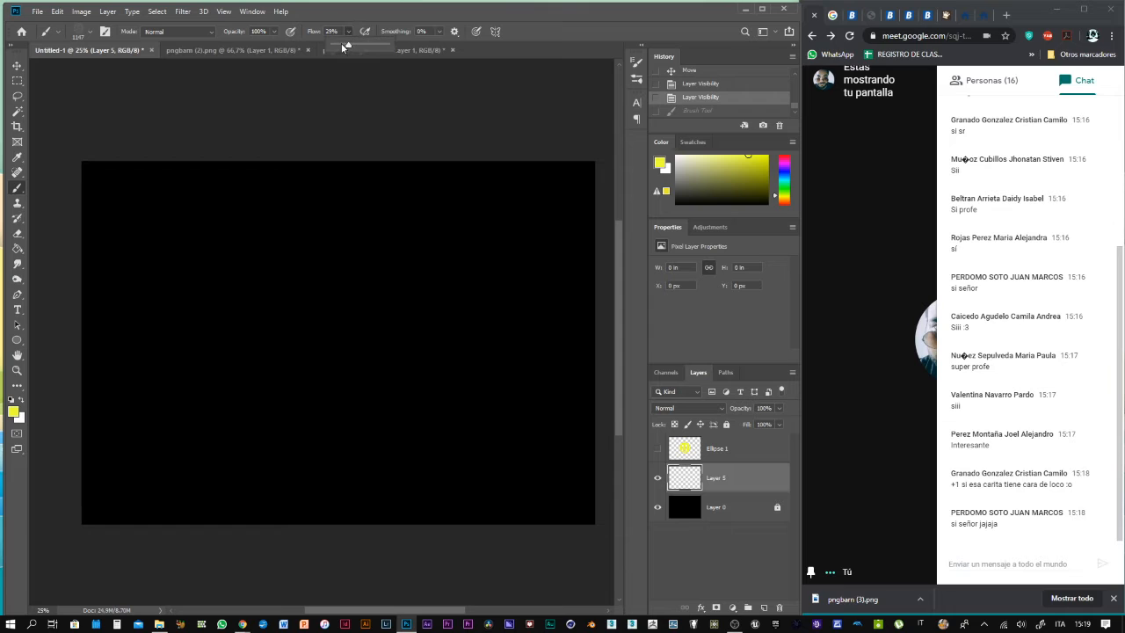
{"action": "left_click_drag", "start_coordinate": [341, 43], "coordinate": [538, 25]}
{"action": "key", "text": "ctrl+shift+z"}
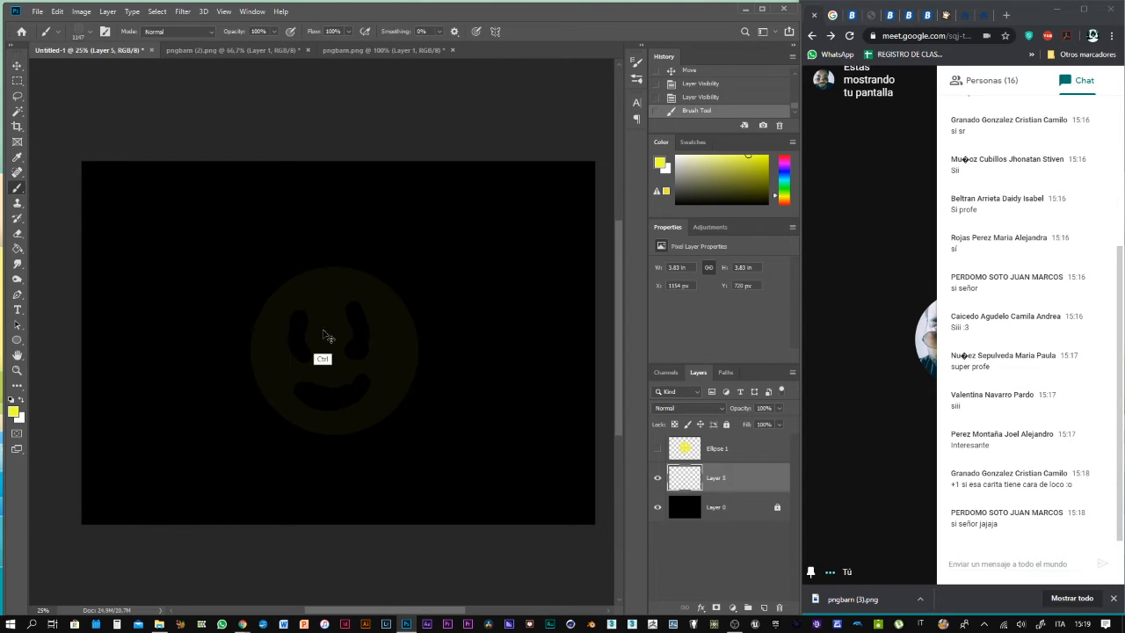
{"action": "key", "text": "ctrl+z"}
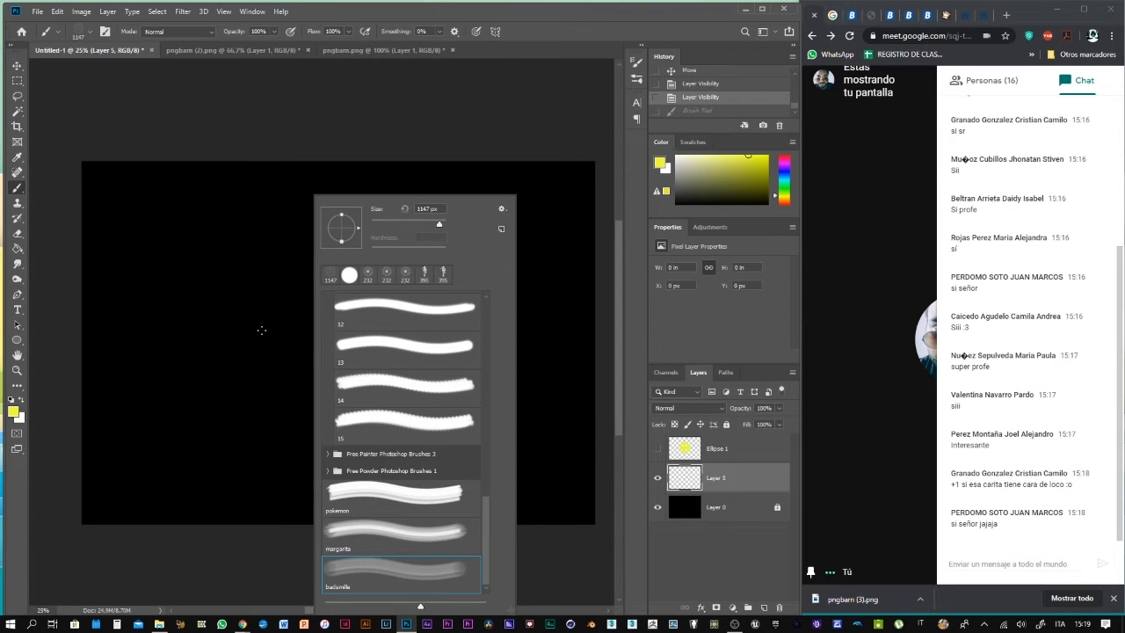
Stamp two yellow smileys on Layer 5 with the badsmile brush, one left of the canvas centre and one at the upper right
{"action": "left_click", "coordinate": [308, 292]}
{"action": "key", "text": "Return"}
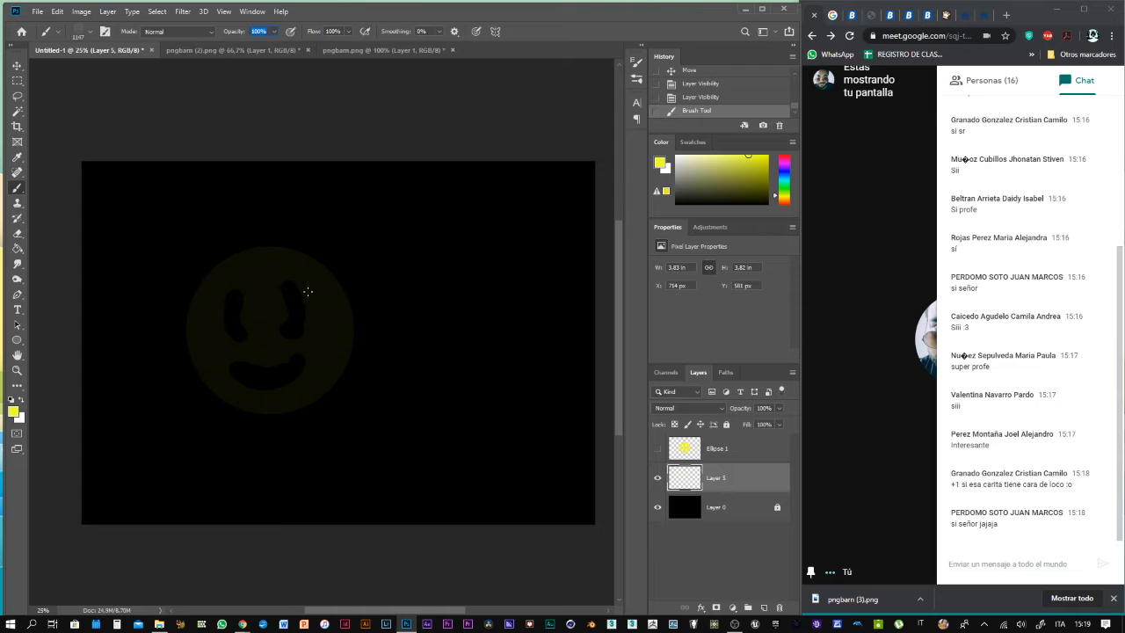
{"action": "left_click", "coordinate": [466, 256]}
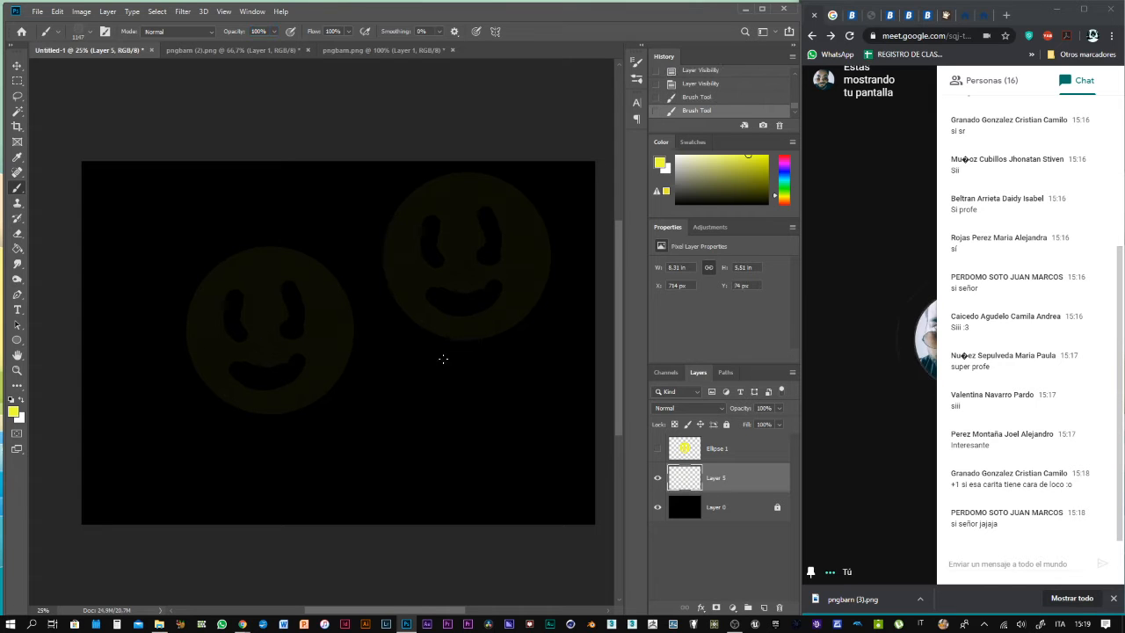
Enable Shape Dynamics for the brush with 85% size jitter, 0% minimum diameter, 32% roundness jitter and 46% minimum roundness
{"action": "left_click", "coordinate": [636, 62]}
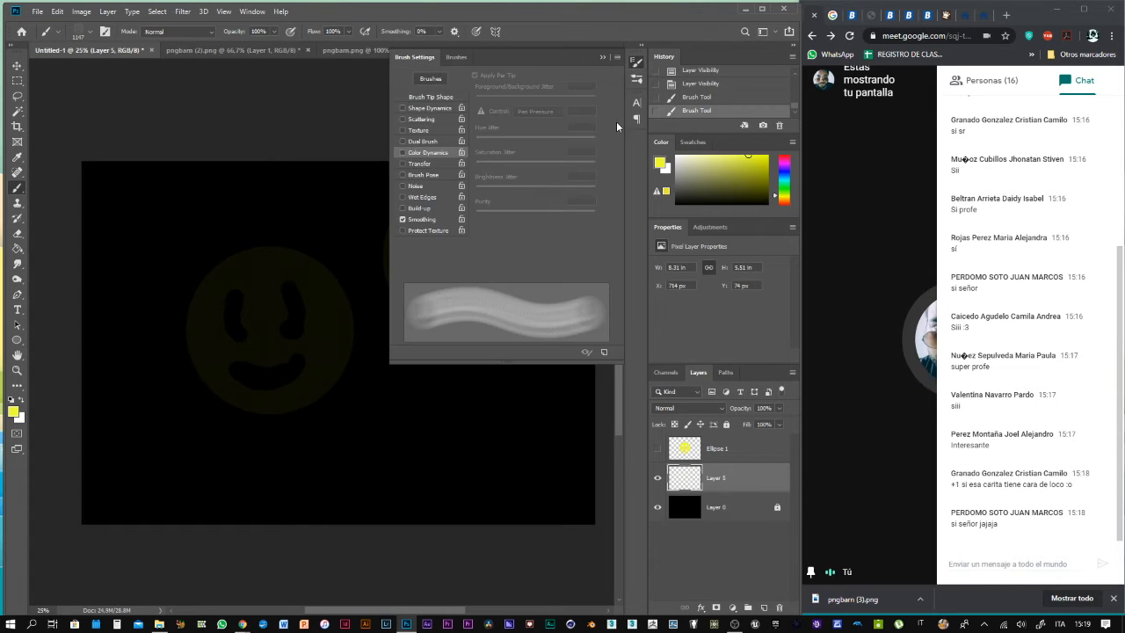
{"action": "left_click", "coordinate": [403, 108]}
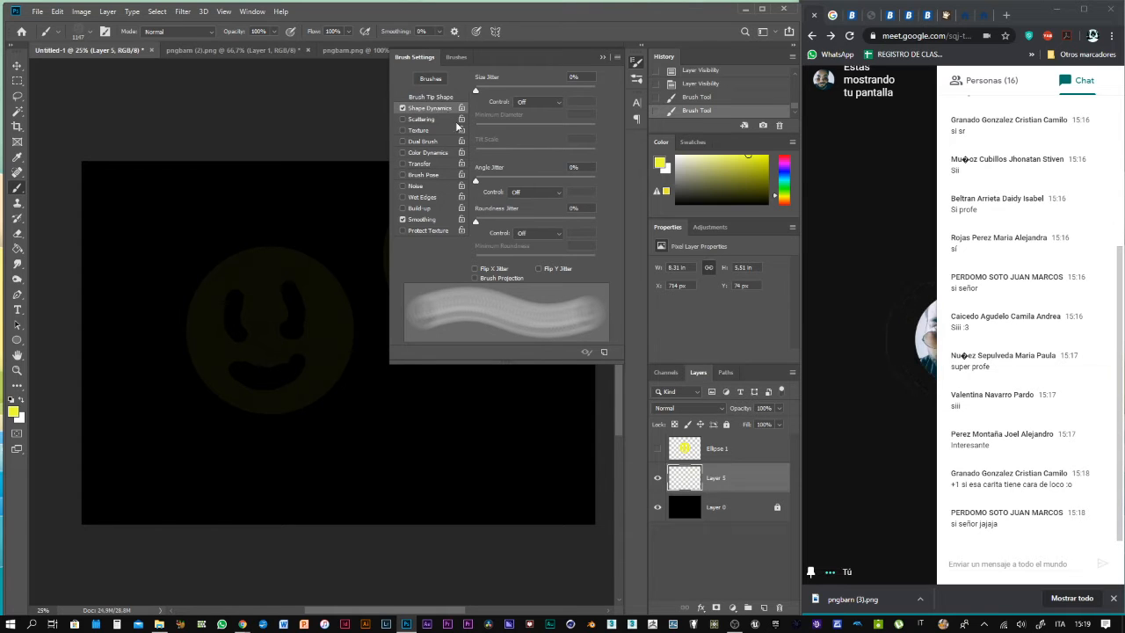
{"action": "mouse_move", "coordinate": [475, 91]}
{"action": "left_mouse_down"}
{"action": "mouse_move", "coordinate": [557, 87]}
{"action": "mouse_move", "coordinate": [374, 92]}
{"action": "mouse_move", "coordinate": [518, 91]}
{"action": "mouse_move", "coordinate": [588, 104]}
{"action": "mouse_move", "coordinate": [577, 103]}
{"action": "left_mouse_up"}
{"action": "mouse_move", "coordinate": [480, 127]}
{"action": "left_mouse_down"}
{"action": "mouse_move", "coordinate": [609, 123]}
{"action": "mouse_move", "coordinate": [463, 132]}
{"action": "left_mouse_up"}
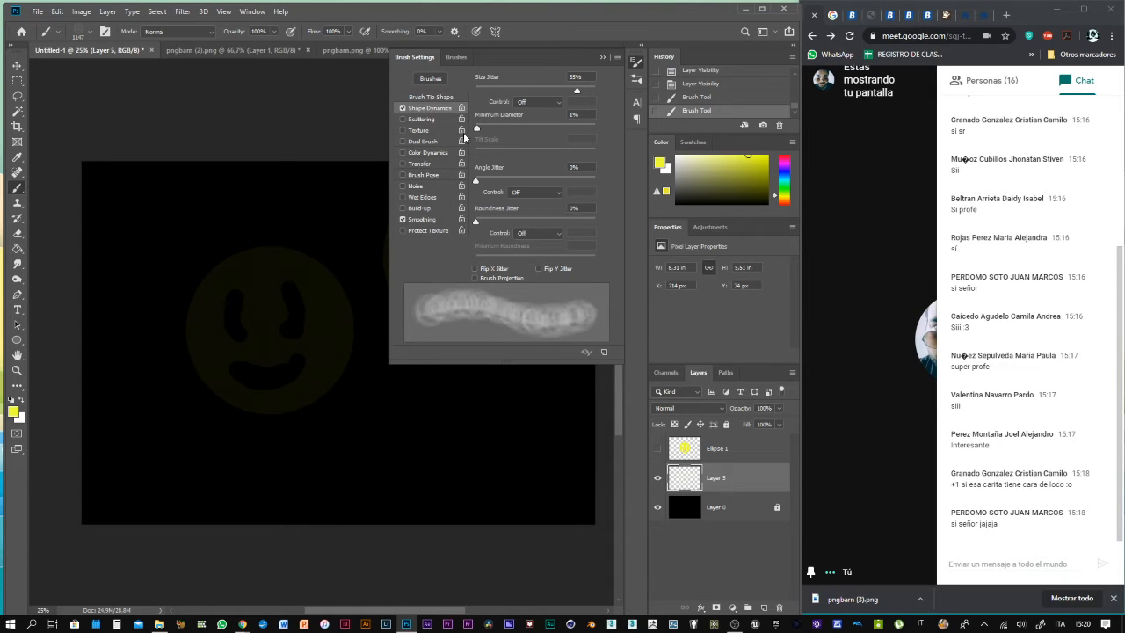
{"action": "mouse_move", "coordinate": [479, 180]}
{"action": "left_mouse_down"}
{"action": "mouse_move", "coordinate": [528, 180]}
{"action": "mouse_move", "coordinate": [435, 173]}
{"action": "left_mouse_up"}
{"action": "mouse_move", "coordinate": [475, 221]}
{"action": "left_mouse_down"}
{"action": "mouse_move", "coordinate": [536, 226]}
{"action": "mouse_move", "coordinate": [515, 226]}
{"action": "mouse_move", "coordinate": [536, 257]}
{"action": "left_mouse_up"}
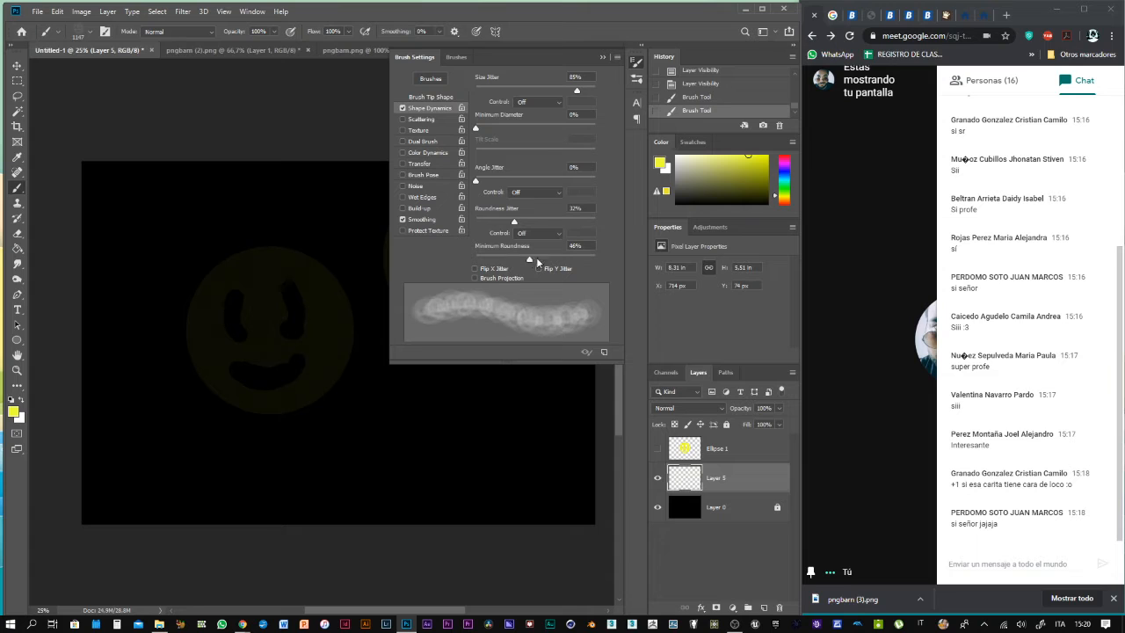
Try the flip jitters and Brush Projection, leave them off, and set minimum roundness to 1%, angle jitter to 24% and size jitter to 30%
{"action": "left_click", "coordinate": [475, 269]}
{"action": "left_click", "coordinate": [474, 276]}
{"action": "left_click", "coordinate": [537, 268]}
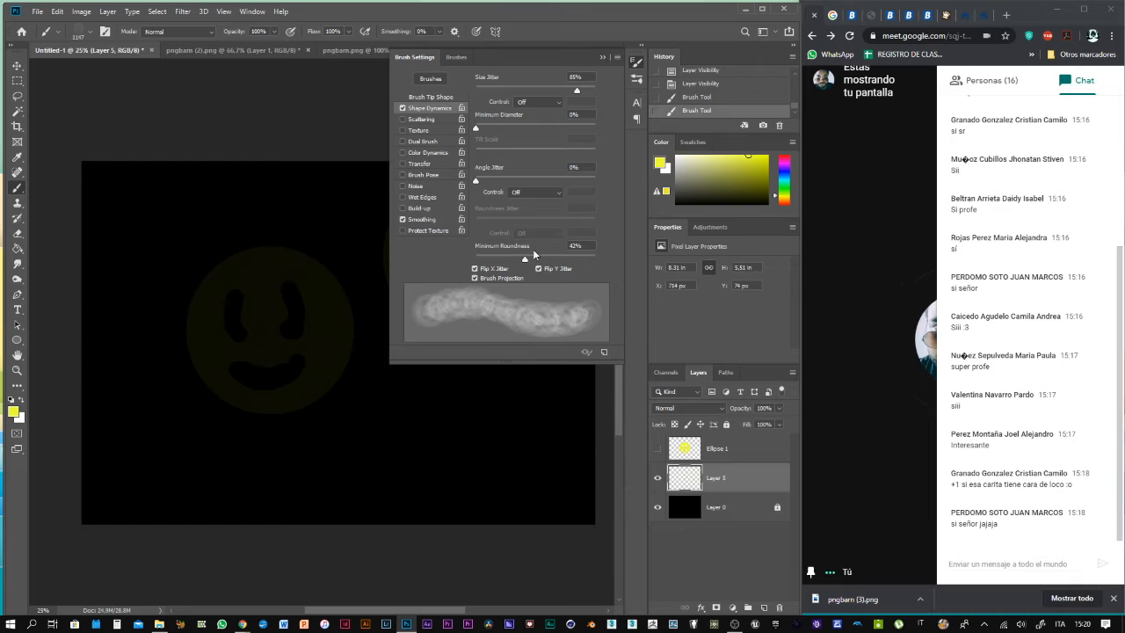
{"action": "left_click_drag", "start_coordinate": [527, 259], "coordinate": [453, 262]}
{"action": "left_click_drag", "start_coordinate": [475, 181], "coordinate": [505, 176]}
{"action": "mouse_move", "coordinate": [476, 130]}
{"action": "left_mouse_down"}
{"action": "mouse_move", "coordinate": [604, 124]}
{"action": "mouse_move", "coordinate": [437, 143]}
{"action": "left_mouse_up"}
{"action": "mouse_move", "coordinate": [573, 89]}
{"action": "left_mouse_down"}
{"action": "mouse_move", "coordinate": [501, 101]}
{"action": "mouse_move", "coordinate": [511, 95]}
{"action": "left_mouse_up"}
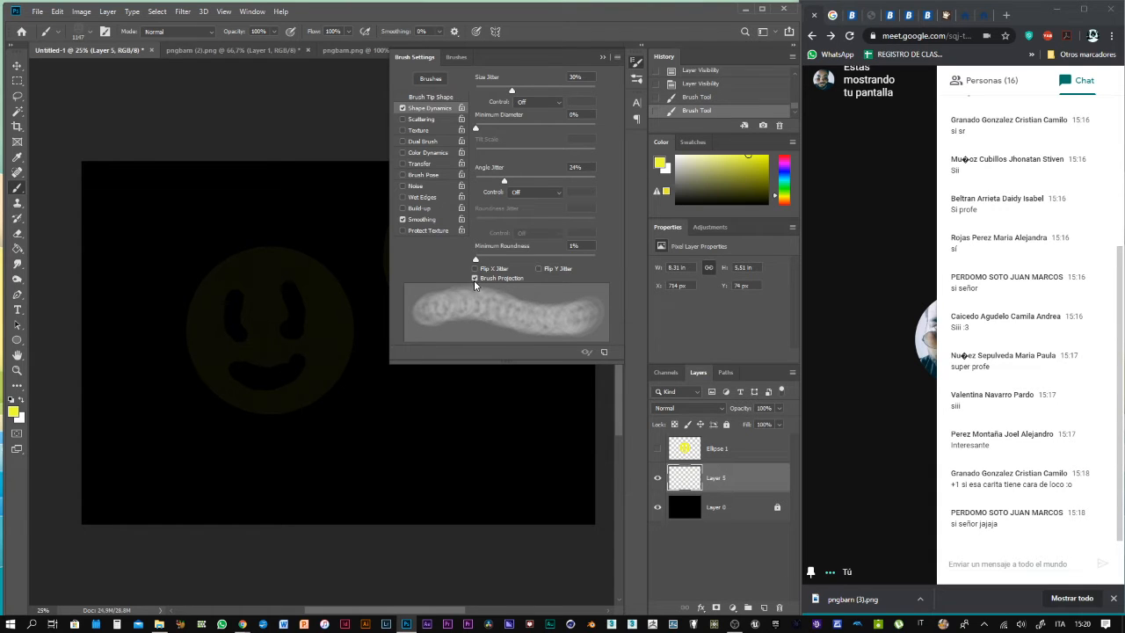
{"action": "left_click", "coordinate": [474, 278]}
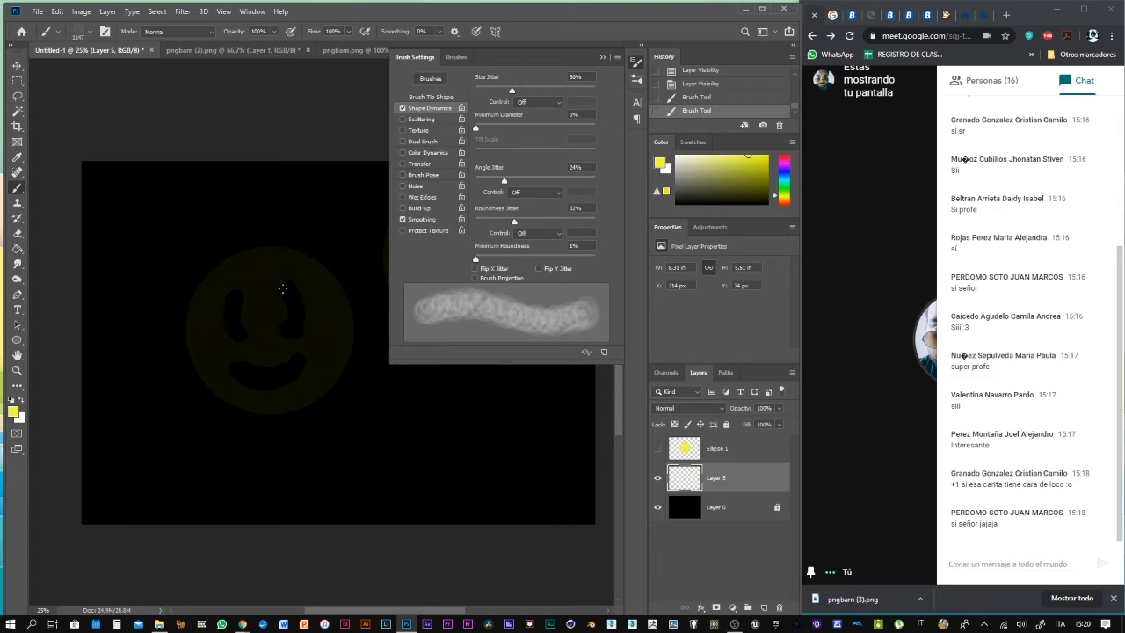
Set the foreground color to the light blue 6760ff and close the brush settings
{"action": "left_click", "coordinate": [13, 411]}
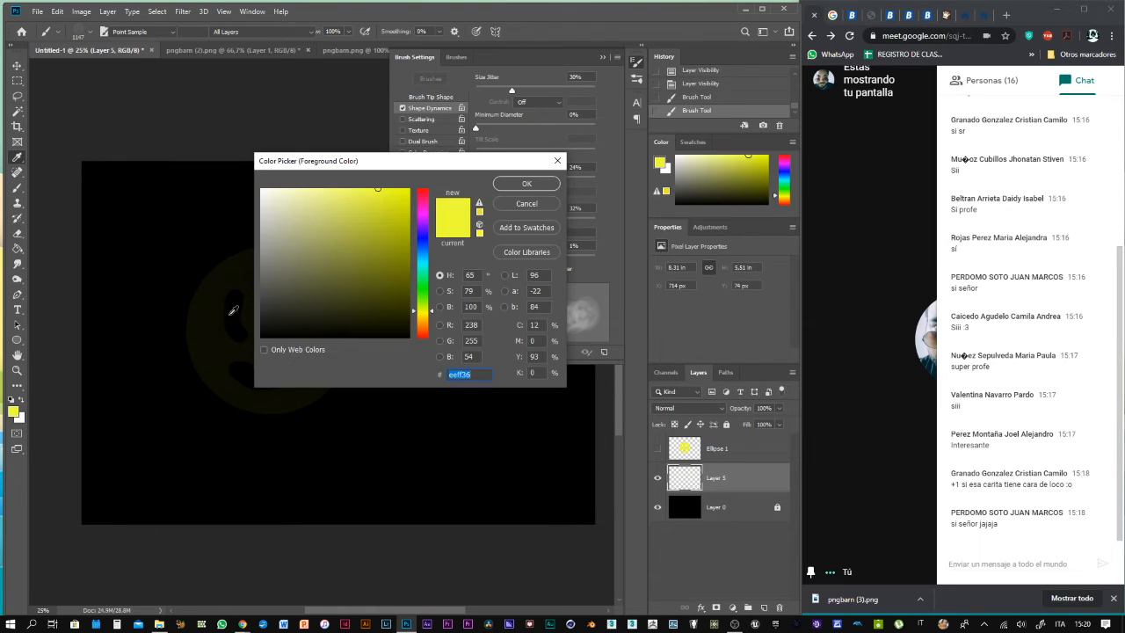
{"action": "left_click", "coordinate": [423, 237]}
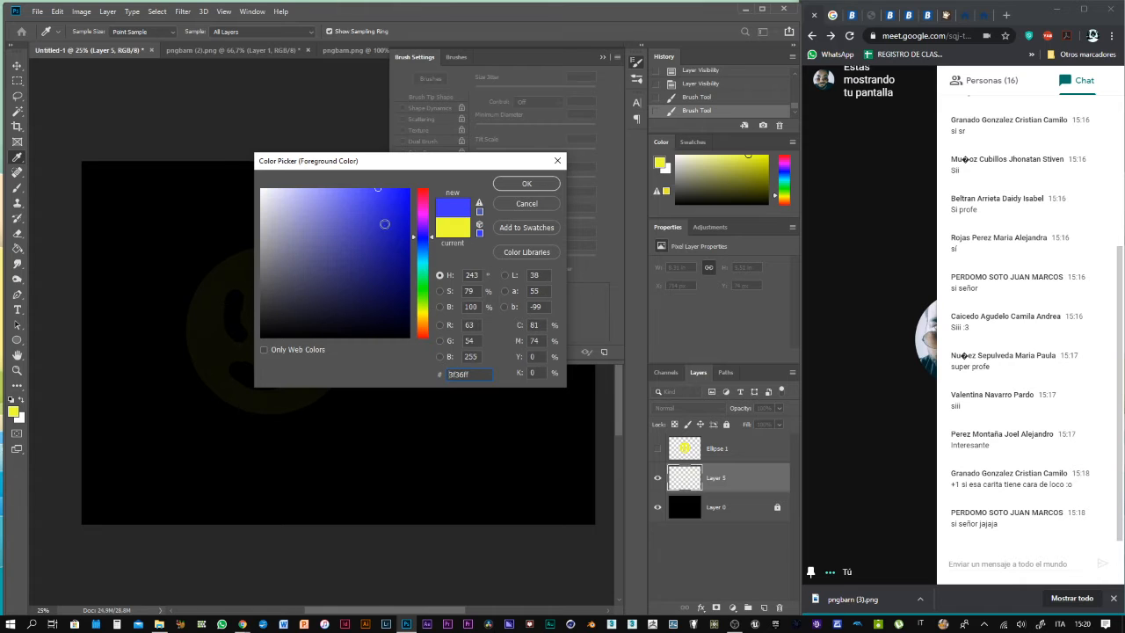
{"action": "left_click", "coordinate": [351, 185]}
{"action": "left_click", "coordinate": [549, 183]}
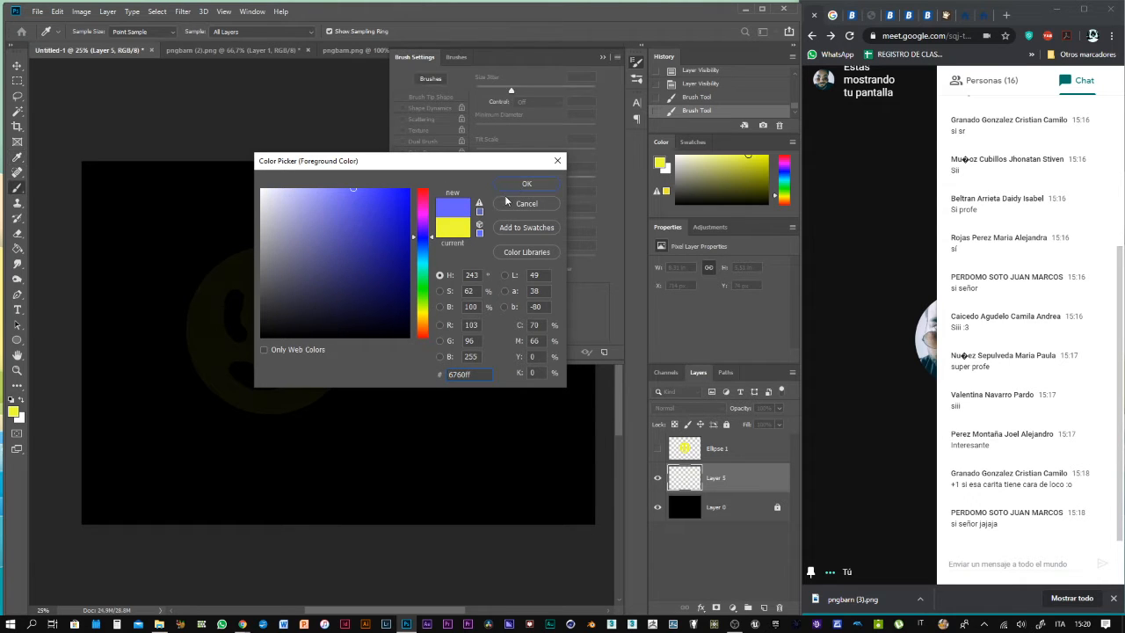
{"action": "left_click", "coordinate": [604, 57]}
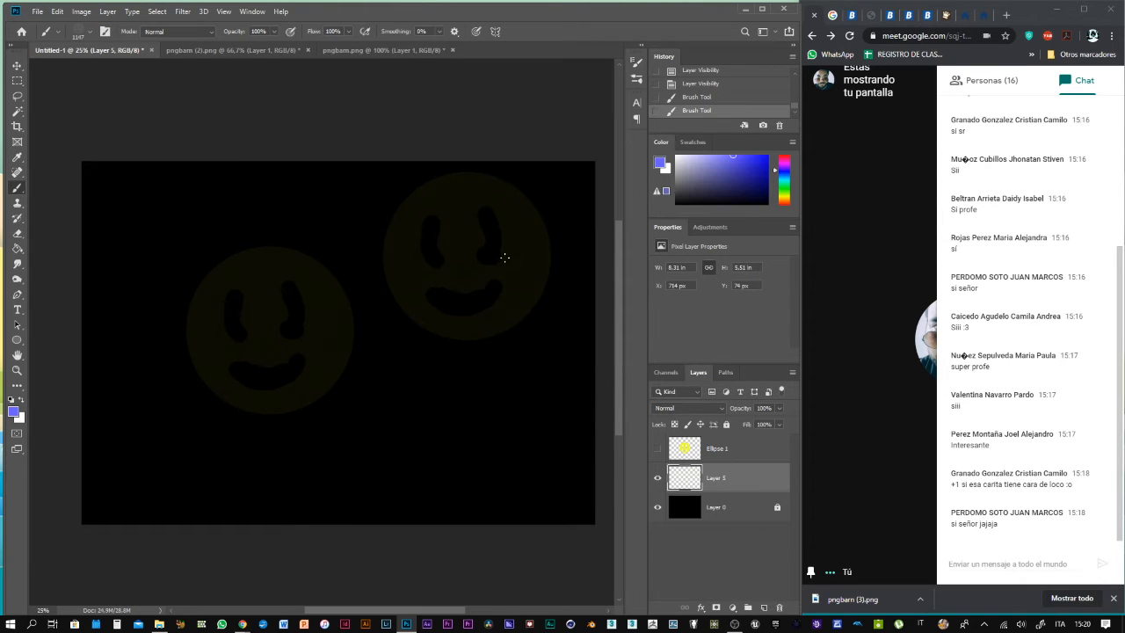
Reduce the badsmile brush to 193 px and paint winding blue strokes and a few single stamps across Layer 5
{"action": "right_click", "coordinate": [502, 250]}
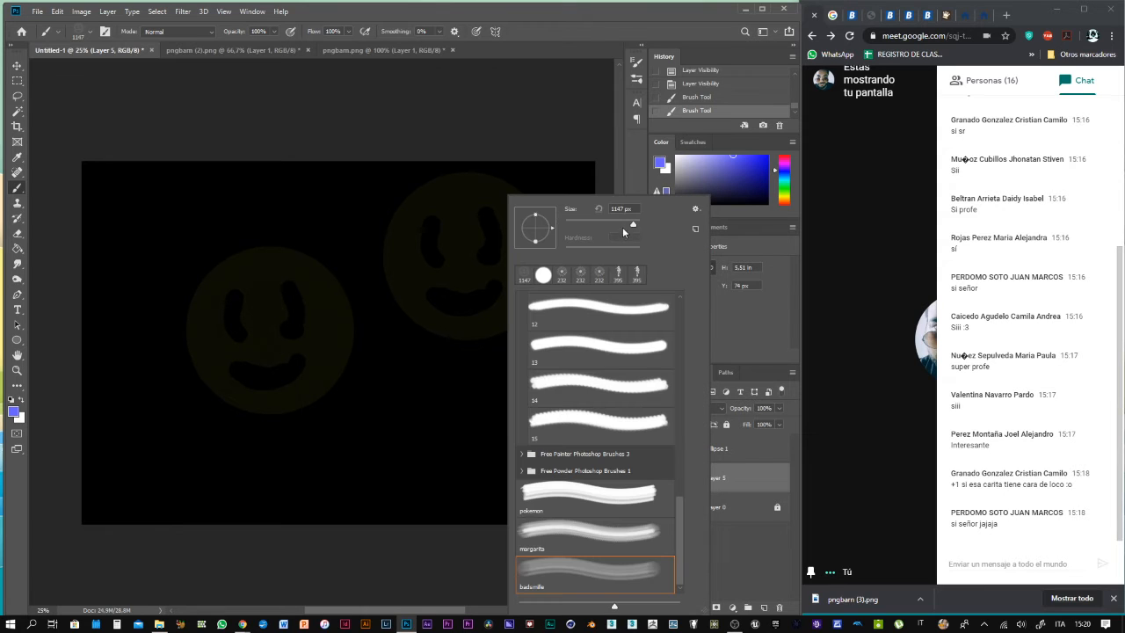
{"action": "left_click", "coordinate": [619, 223]}
{"action": "left_click", "coordinate": [556, 121]}
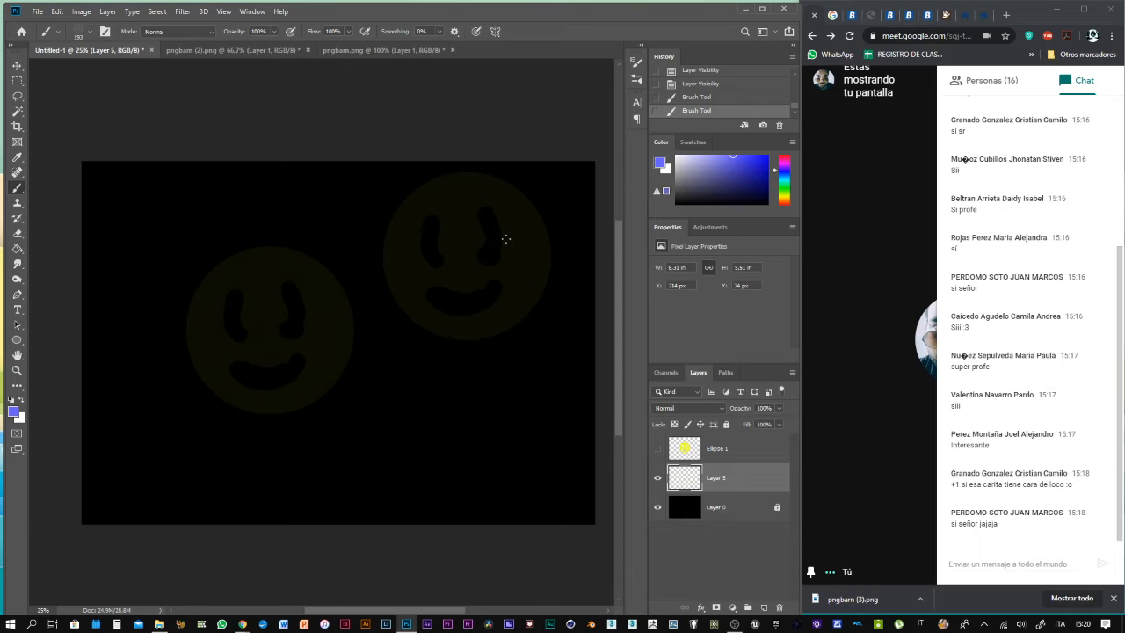
{"action": "mouse_move", "coordinate": [505, 238]}
{"action": "left_mouse_down"}
{"action": "mouse_move", "coordinate": [473, 239]}
{"action": "mouse_move", "coordinate": [463, 299]}
{"action": "mouse_move", "coordinate": [418, 315]}
{"action": "mouse_move", "coordinate": [364, 295]}
{"action": "left_mouse_up"}
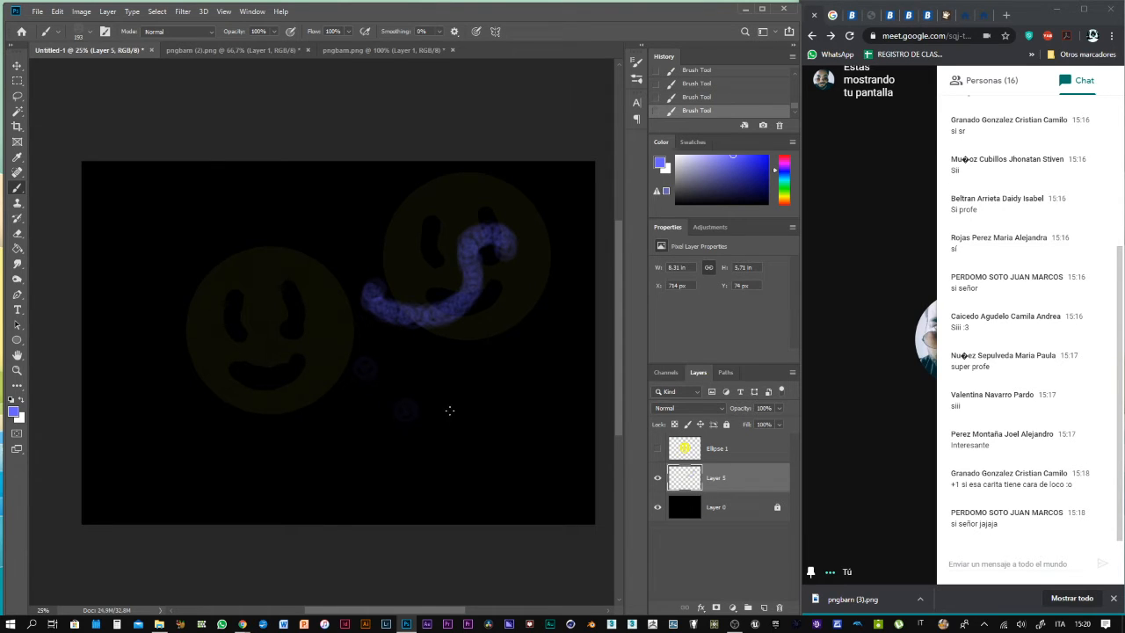
{"action": "mouse_move", "coordinate": [449, 409]}
{"action": "left_mouse_down"}
{"action": "mouse_move", "coordinate": [395, 401]}
{"action": "mouse_move", "coordinate": [280, 417]}
{"action": "mouse_move", "coordinate": [326, 386]}
{"action": "mouse_move", "coordinate": [257, 341]}
{"action": "mouse_move", "coordinate": [198, 413]}
{"action": "mouse_move", "coordinate": [224, 314]}
{"action": "mouse_move", "coordinate": [444, 203]}
{"action": "left_mouse_up"}
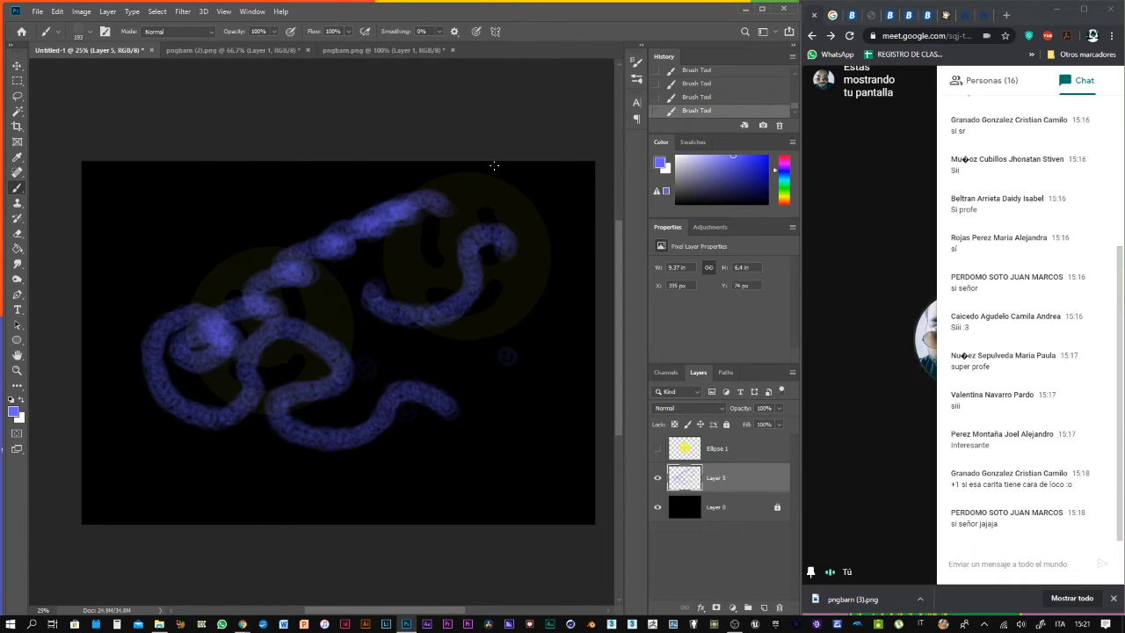
Replace the painted Layer 5 with a new empty layer and add another empty layer above Ellipse 1
{"action": "left_click", "coordinate": [764, 606]}
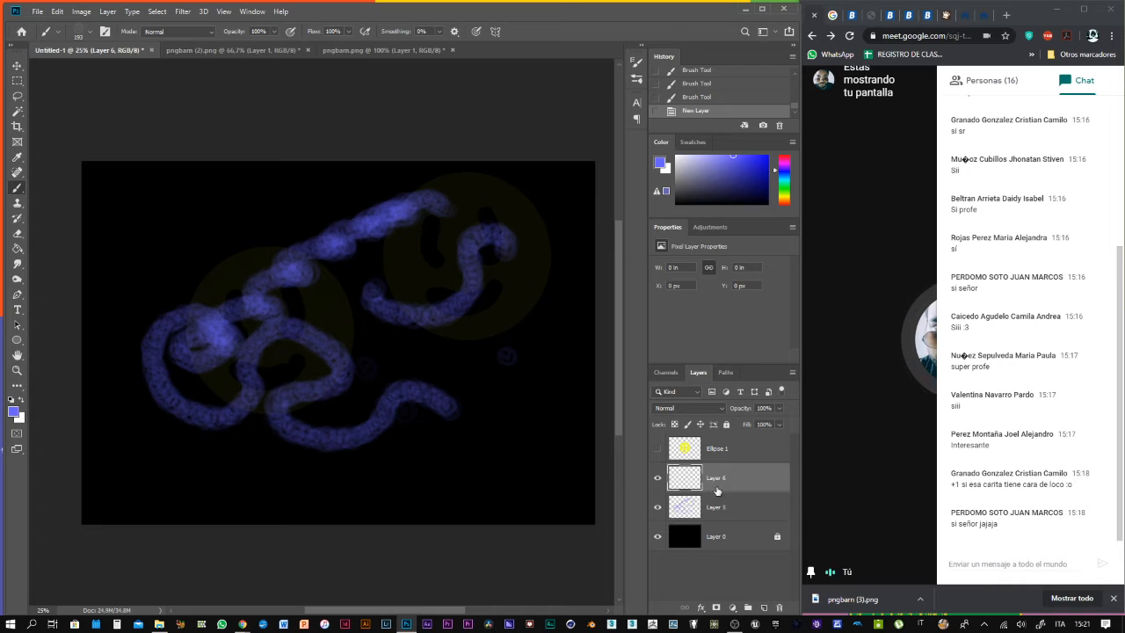
{"action": "left_click", "coordinate": [730, 514]}
{"action": "left_click", "coordinate": [779, 608]}
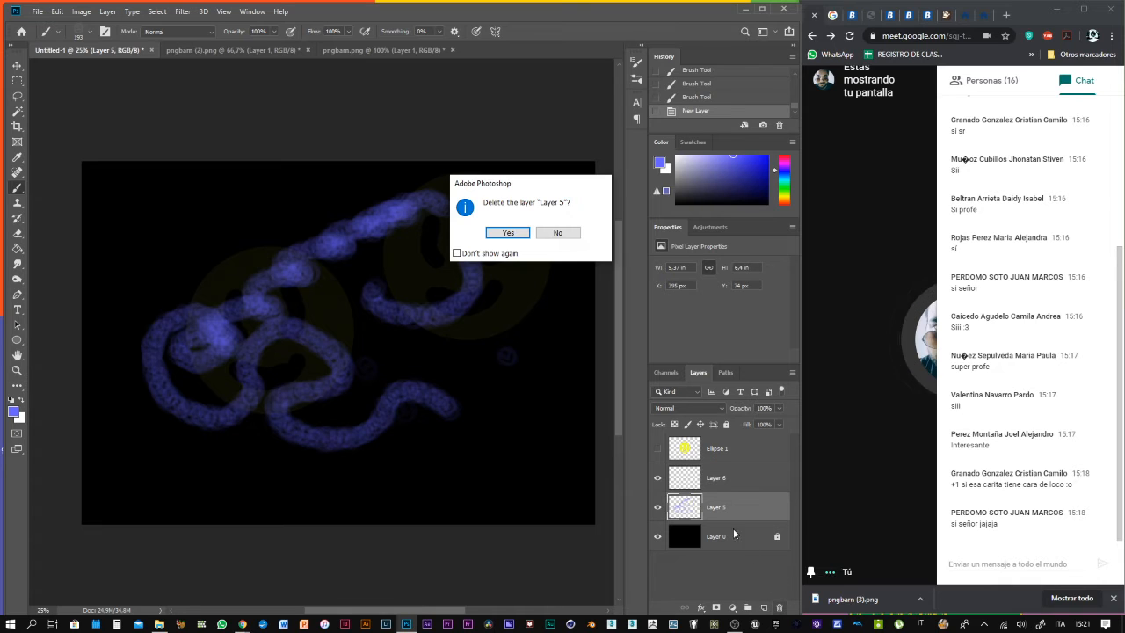
{"action": "left_click", "coordinate": [512, 233]}
{"action": "left_click", "coordinate": [763, 447]}
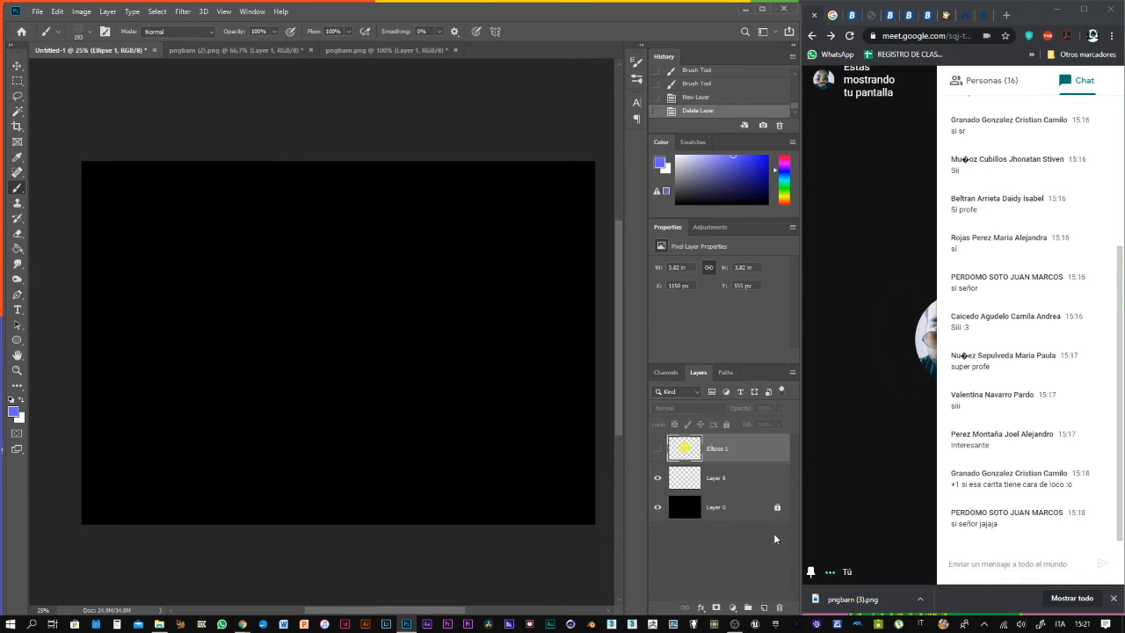
{"action": "left_click", "coordinate": [763, 607]}
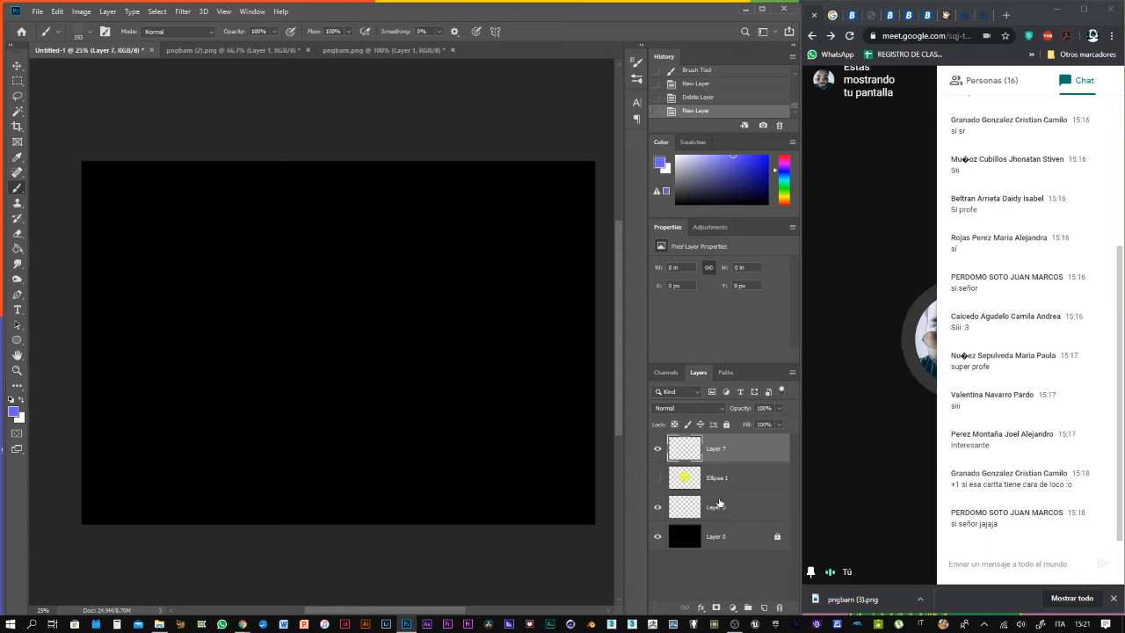
Add one more layer directly above Ellipse 1, and delete both that extra layer and Ellipse 1
{"action": "left_click", "coordinate": [747, 482]}
{"action": "left_click", "coordinate": [762, 608]}
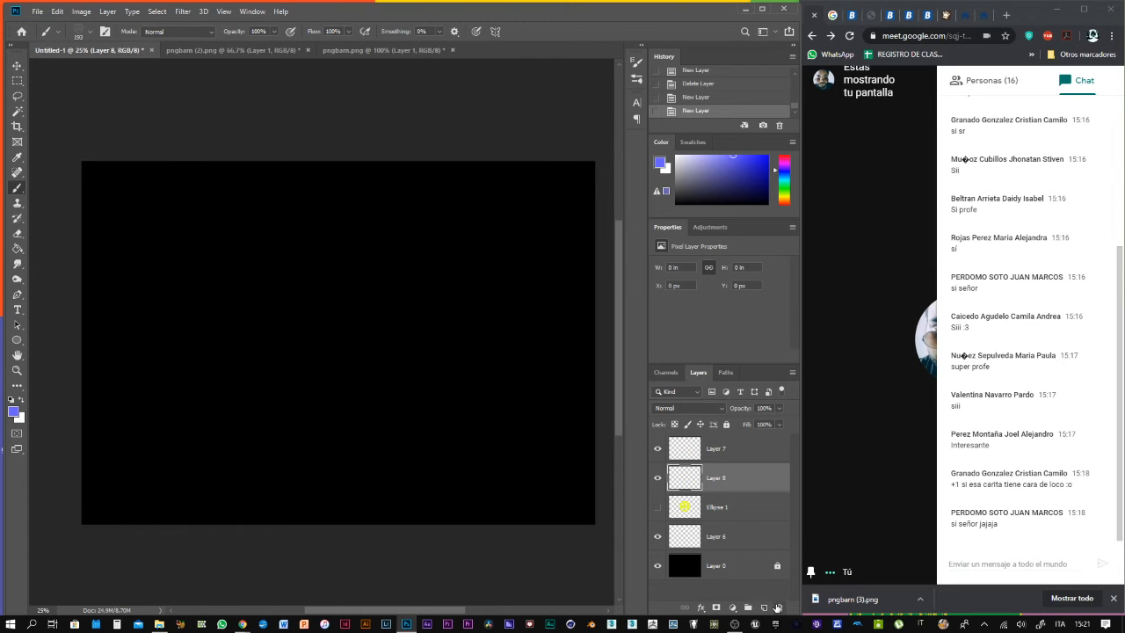
{"action": "left_click", "coordinate": [777, 607]}
{"action": "left_click", "coordinate": [514, 233]}
{"action": "left_click", "coordinate": [778, 605]}
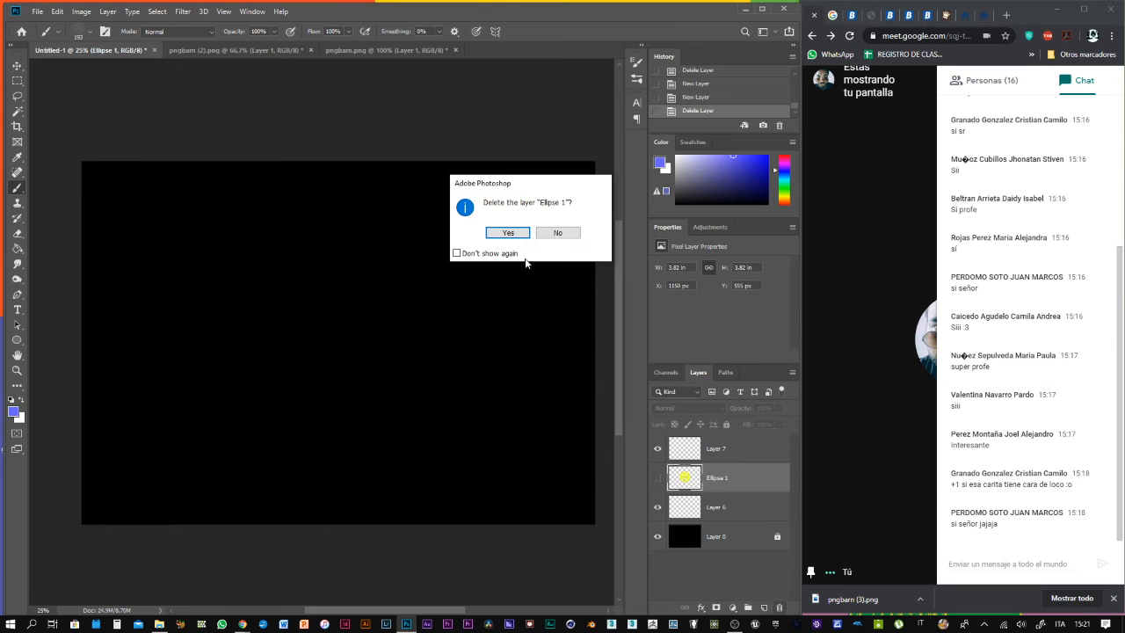
{"action": "left_click", "coordinate": [508, 235]}
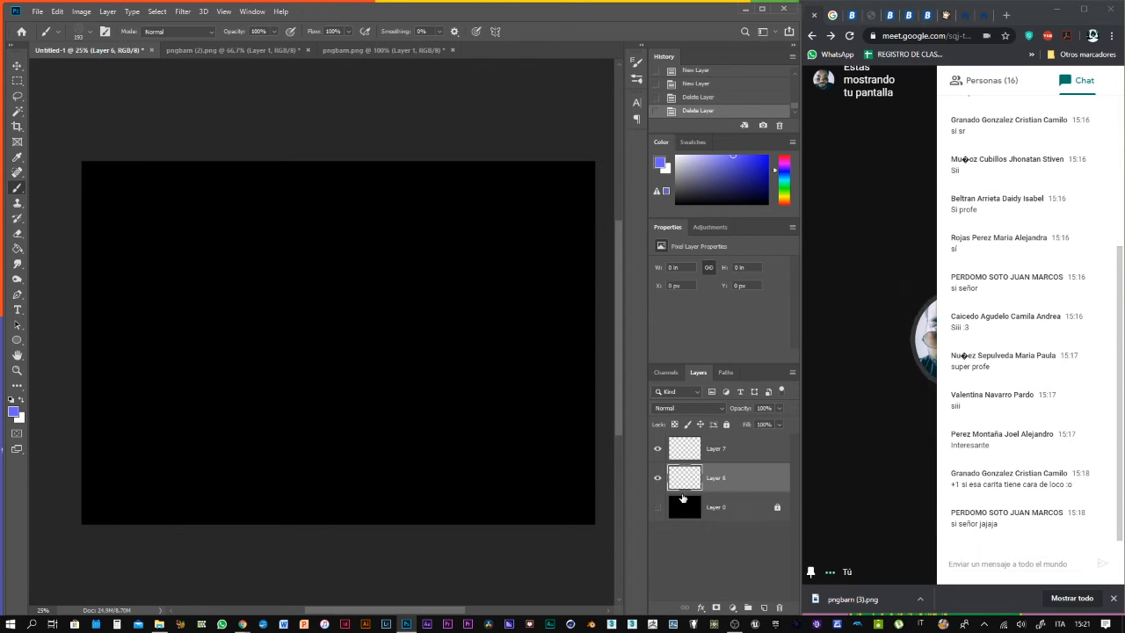
Hide the black Layer 0 and choose the Hard Round preset from the General Brushes for painting on Layer 6
{"action": "left_click", "coordinate": [657, 507]}
{"action": "left_click", "coordinate": [700, 457]}
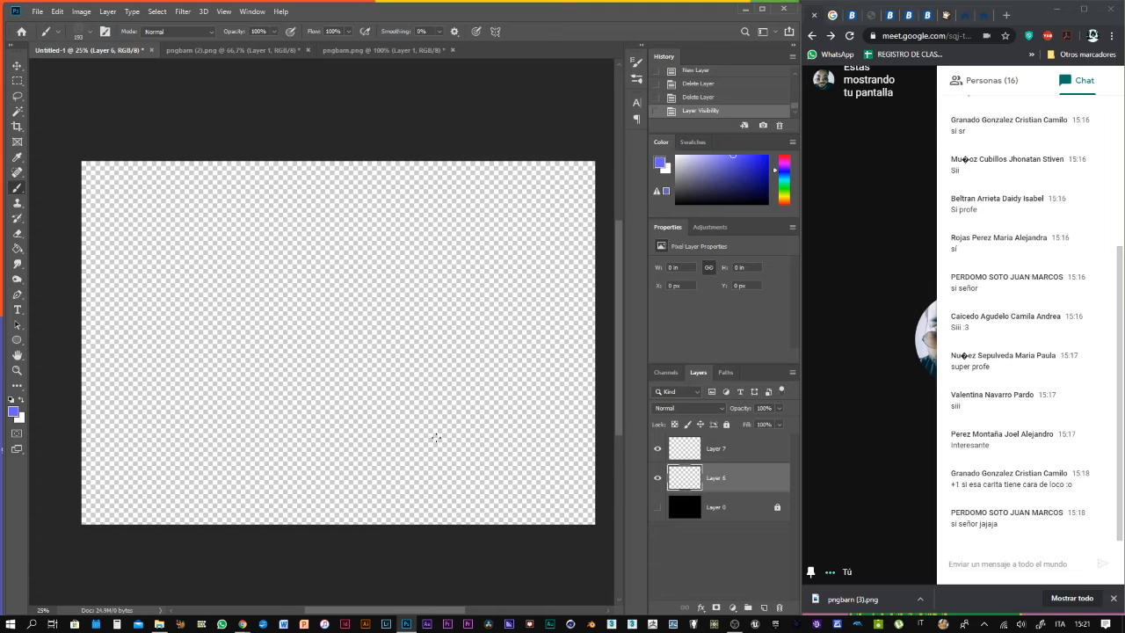
{"action": "right_click", "coordinate": [273, 330]}
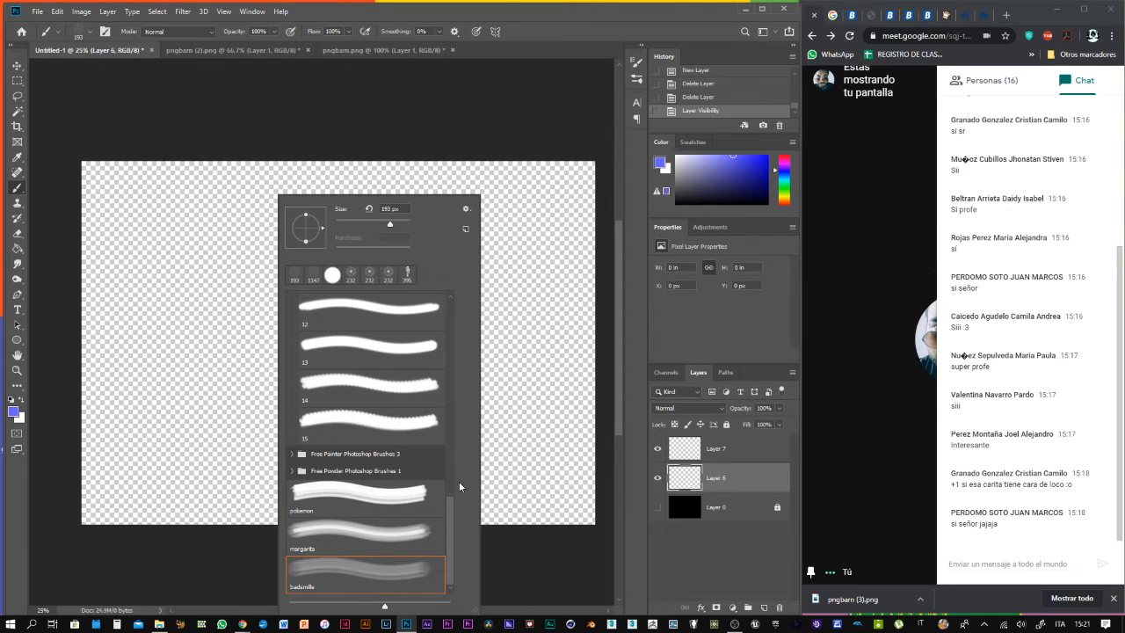
{"action": "left_click_drag", "start_coordinate": [446, 501], "coordinate": [469, 275]}
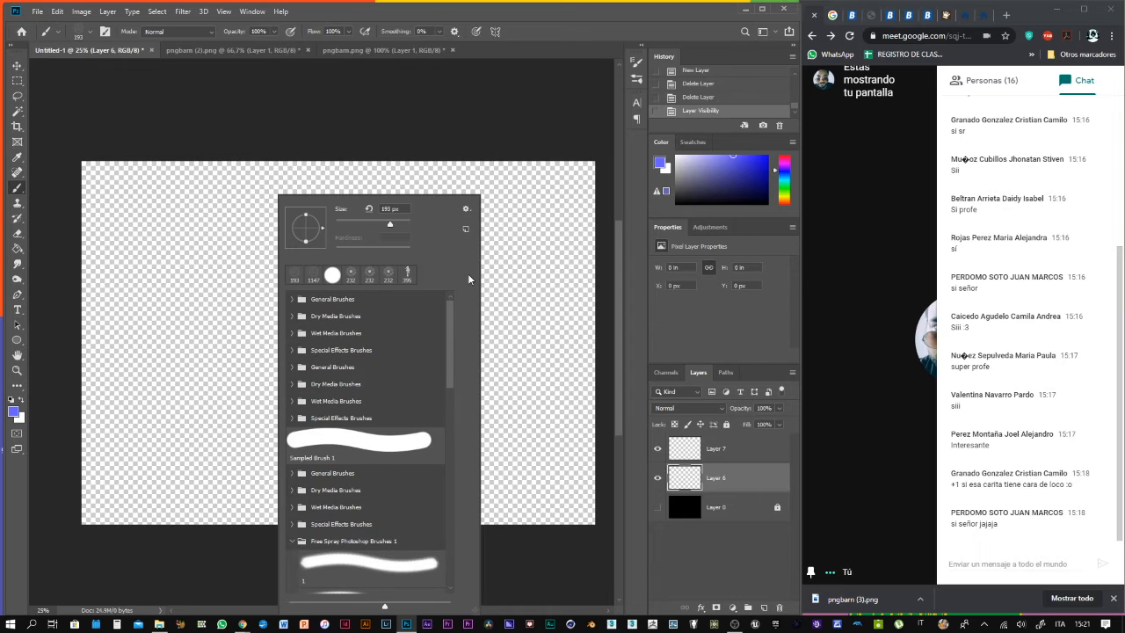
{"action": "left_click", "coordinate": [292, 299]}
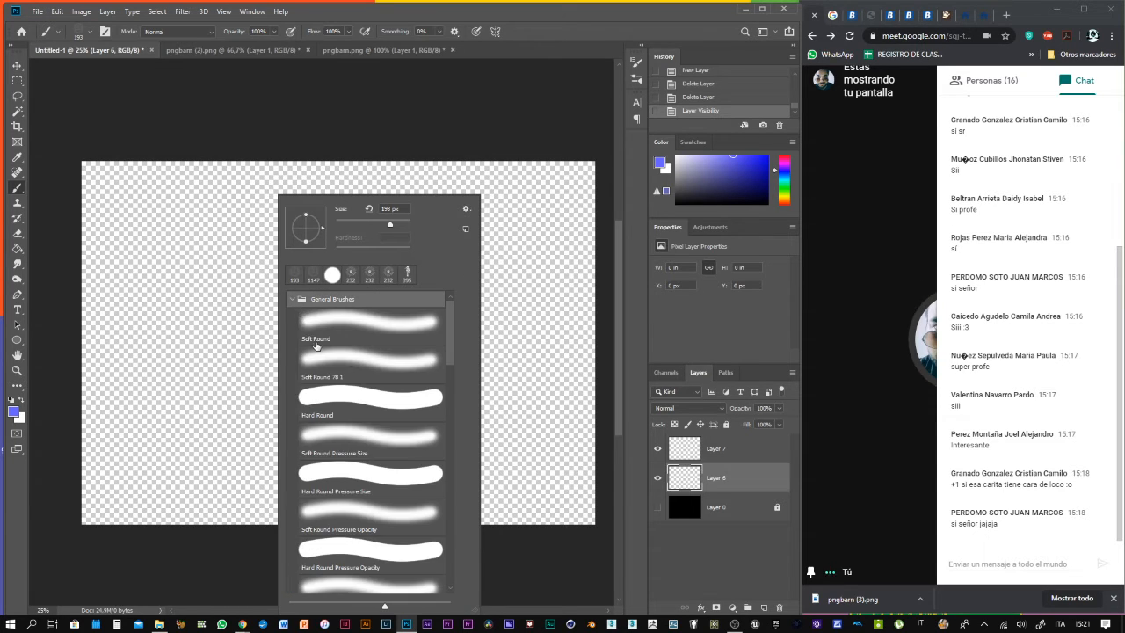
{"action": "left_click", "coordinate": [339, 392]}
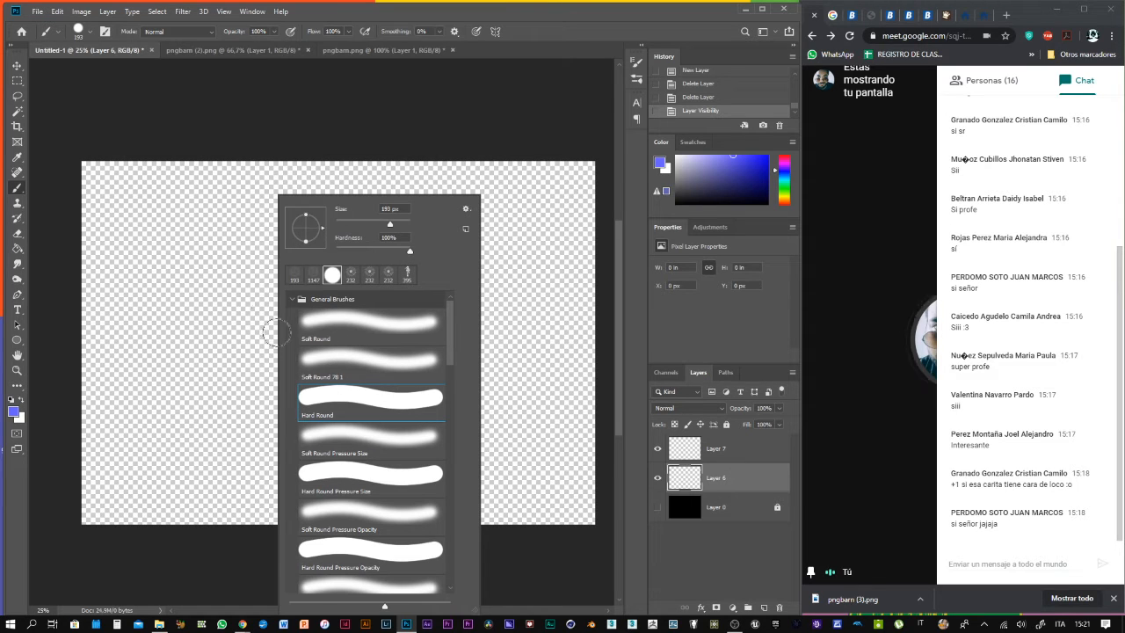
{"action": "left_click", "coordinate": [531, 22]}
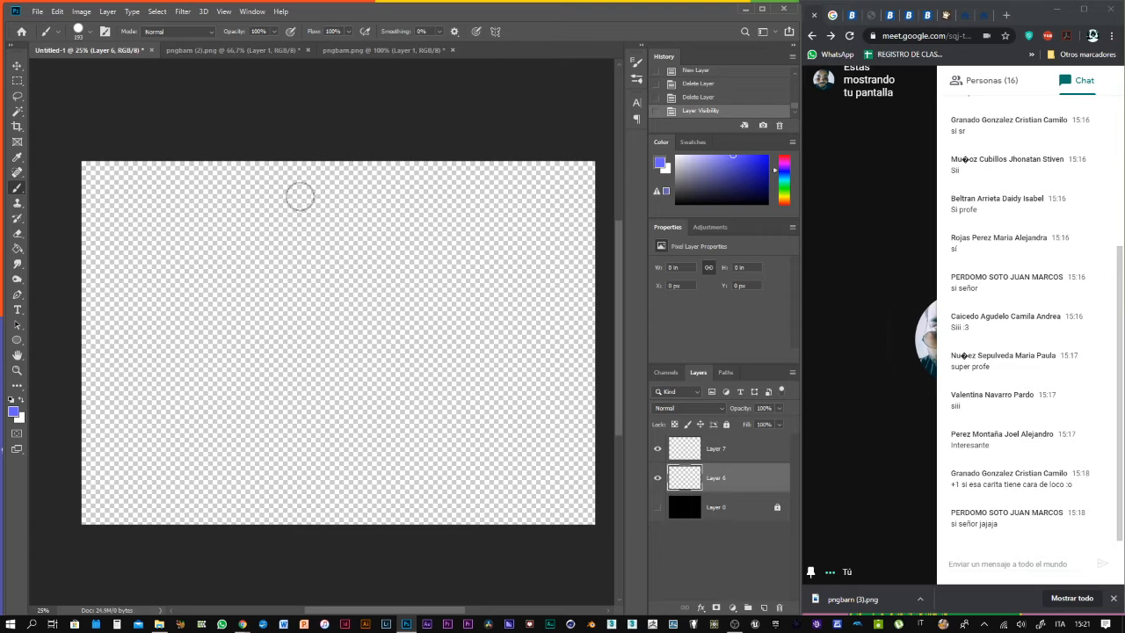
Reduce the Hard Round brush size and paint a blue spiral near the centre of Layer 6
{"action": "right_click", "coordinate": [313, 335]}
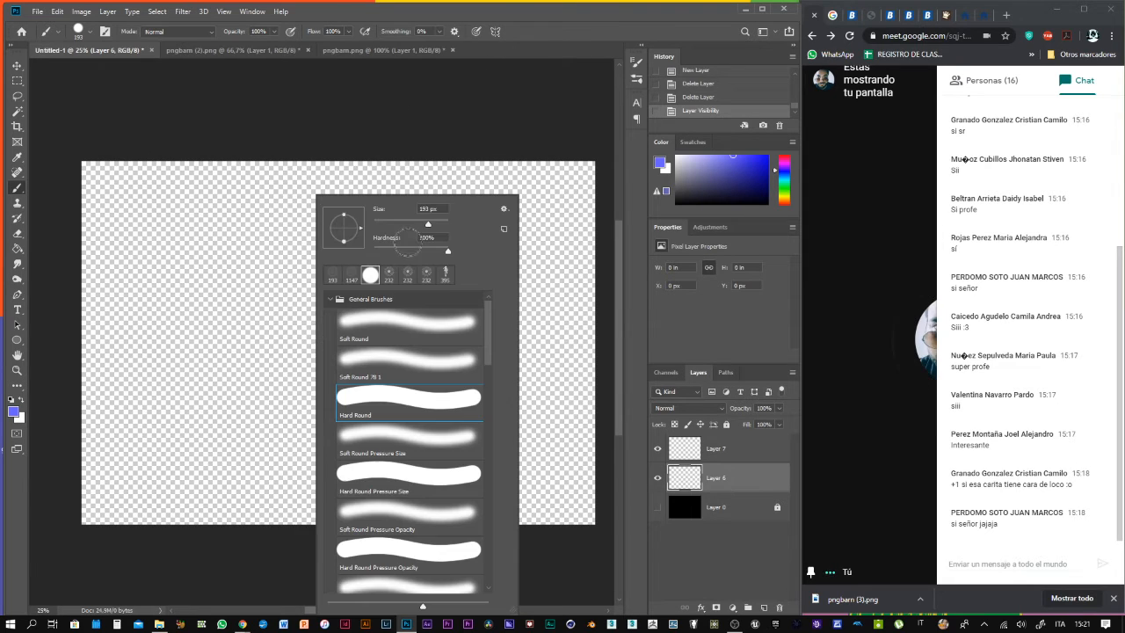
{"action": "left_click_drag", "start_coordinate": [427, 224], "coordinate": [400, 224]}
{"action": "left_click", "coordinate": [529, 34]}
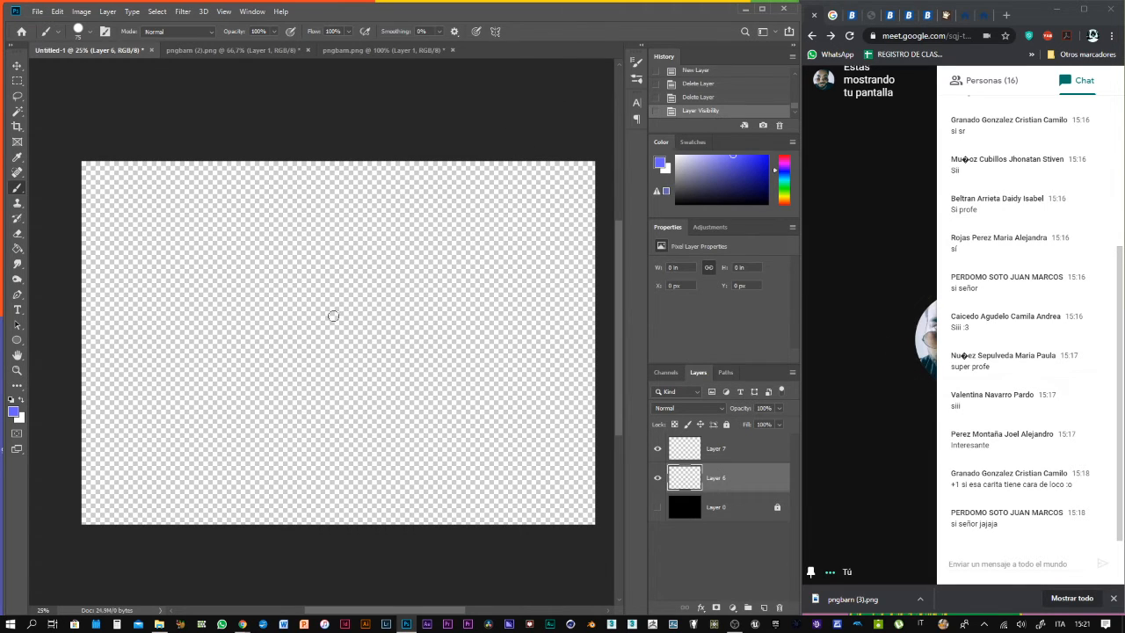
{"action": "mouse_move", "coordinate": [333, 315]}
{"action": "left_mouse_down"}
{"action": "mouse_move", "coordinate": [317, 304]}
{"action": "mouse_move", "coordinate": [302, 325]}
{"action": "mouse_move", "coordinate": [325, 350]}
{"action": "mouse_move", "coordinate": [370, 341]}
{"action": "mouse_move", "coordinate": [371, 289]}
{"action": "mouse_move", "coordinate": [304, 283]}
{"action": "mouse_move", "coordinate": [287, 320]}
{"action": "left_mouse_up"}
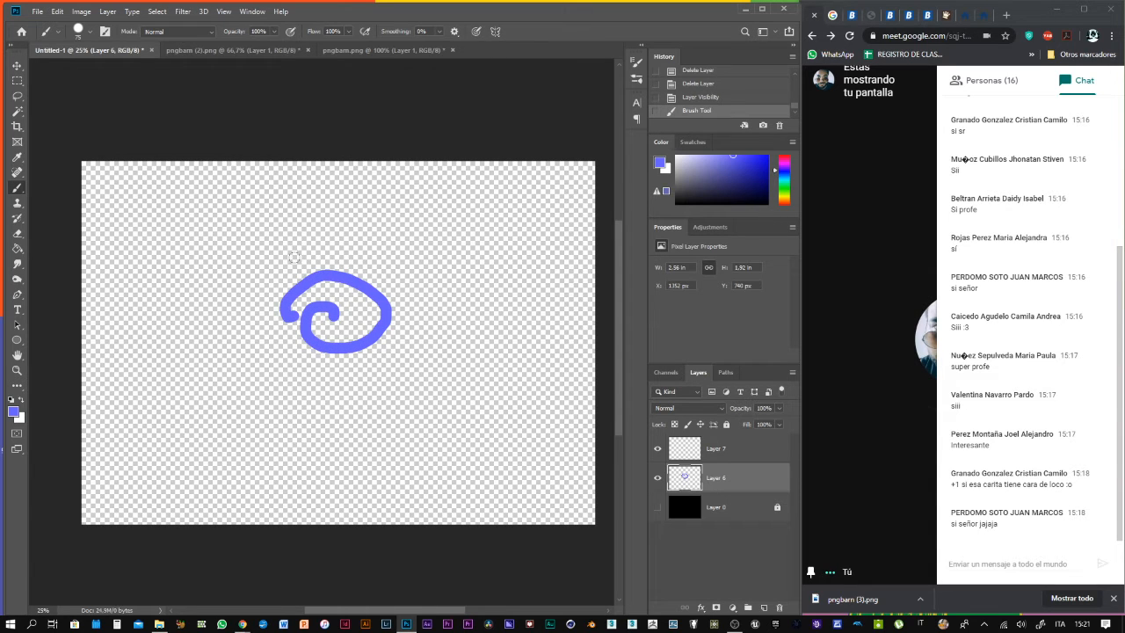
Surround the spiral with a ring of short curved dashes and an outer scalloped ring of overlapping strokes
{"action": "mouse_move", "coordinate": [281, 262]}
{"action": "left_mouse_down"}
{"action": "mouse_move", "coordinate": [300, 249]}
{"action": "mouse_move", "coordinate": [396, 276]}
{"action": "left_mouse_up"}
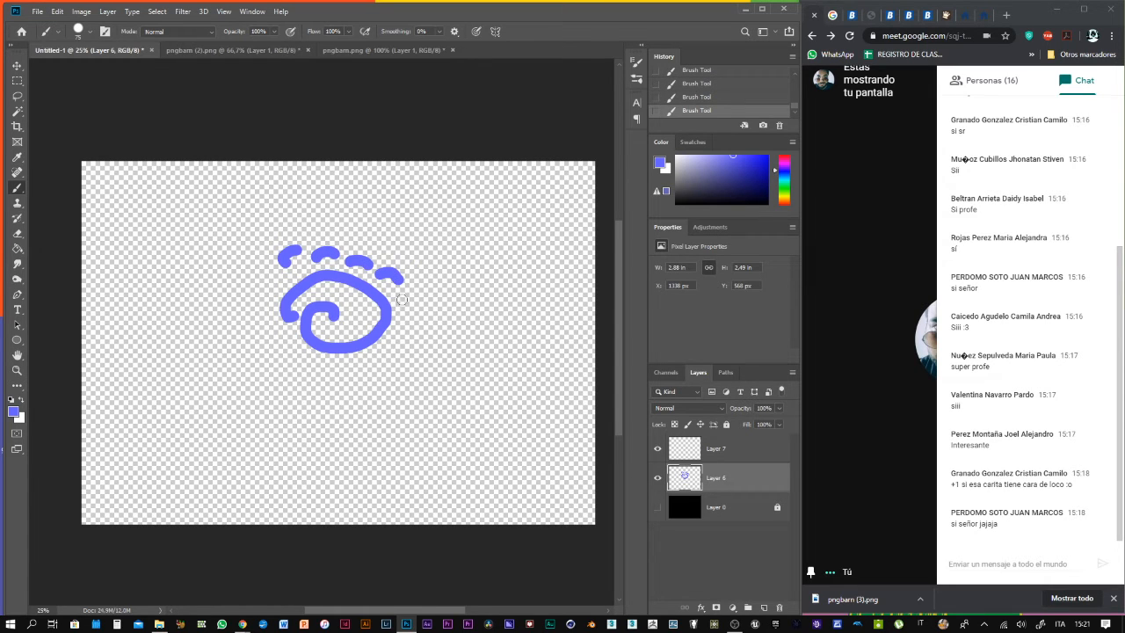
{"action": "left_click_drag", "start_coordinate": [399, 328], "coordinate": [394, 341]}
{"action": "mouse_move", "coordinate": [383, 353]}
{"action": "left_mouse_down"}
{"action": "mouse_move", "coordinate": [324, 372]}
{"action": "mouse_move", "coordinate": [287, 355]}
{"action": "mouse_move", "coordinate": [272, 333]}
{"action": "mouse_move", "coordinate": [279, 279]}
{"action": "left_mouse_up"}
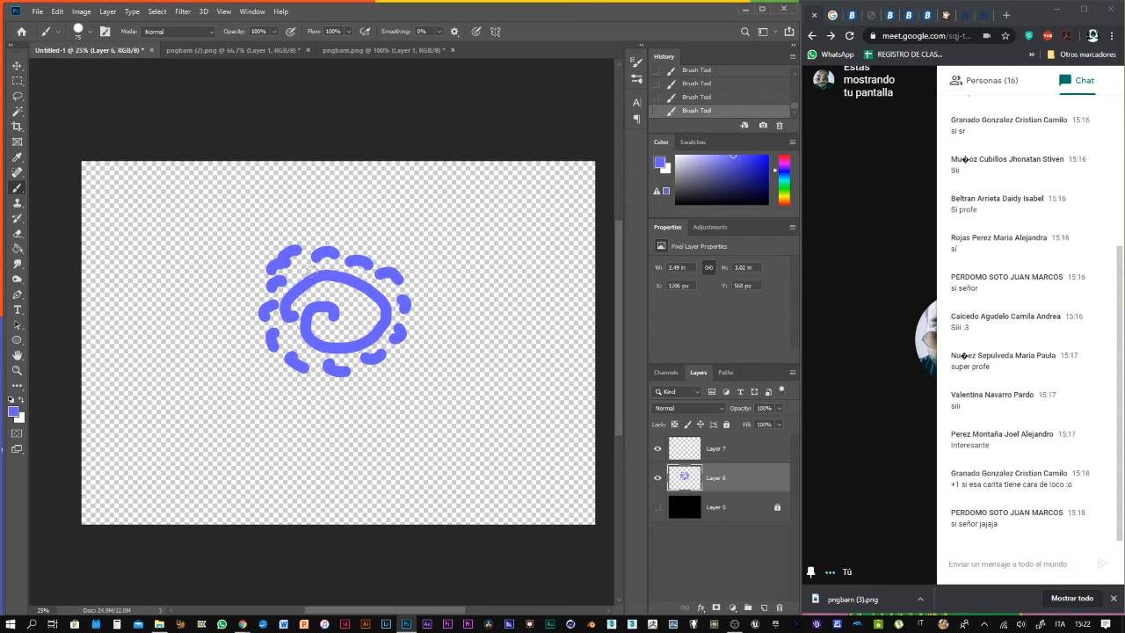
{"action": "left_click_drag", "start_coordinate": [418, 318], "coordinate": [444, 335]}
{"action": "mouse_move", "coordinate": [417, 330]}
{"action": "left_mouse_down"}
{"action": "mouse_move", "coordinate": [444, 349]}
{"action": "mouse_move", "coordinate": [438, 359]}
{"action": "left_mouse_up"}
{"action": "mouse_move", "coordinate": [427, 355]}
{"action": "left_mouse_down"}
{"action": "mouse_move", "coordinate": [322, 402]}
{"action": "mouse_move", "coordinate": [323, 392]}
{"action": "mouse_move", "coordinate": [274, 374]}
{"action": "mouse_move", "coordinate": [274, 348]}
{"action": "mouse_move", "coordinate": [242, 304]}
{"action": "mouse_move", "coordinate": [279, 240]}
{"action": "mouse_move", "coordinate": [330, 232]}
{"action": "mouse_move", "coordinate": [378, 239]}
{"action": "mouse_move", "coordinate": [442, 277]}
{"action": "mouse_move", "coordinate": [450, 305]}
{"action": "left_mouse_up"}
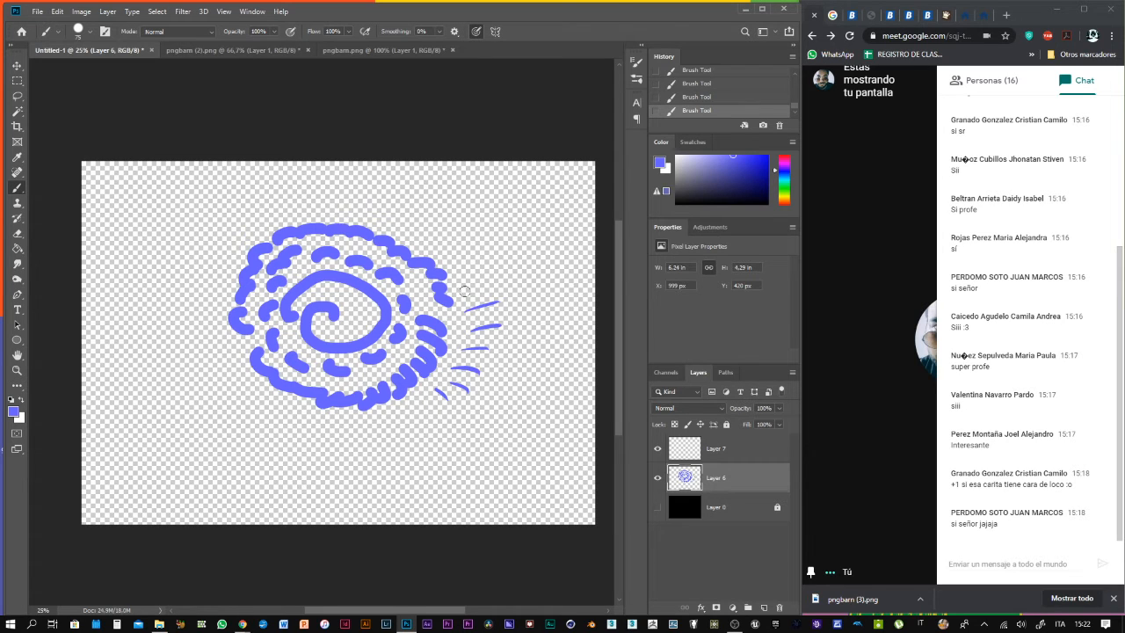
Paint short tapered rays all around the scalloped ring using pressure-controlled brush size
{"action": "mouse_move", "coordinate": [464, 291]}
{"action": "left_mouse_down"}
{"action": "mouse_move", "coordinate": [500, 279]}
{"action": "mouse_move", "coordinate": [497, 257]}
{"action": "left_mouse_up"}
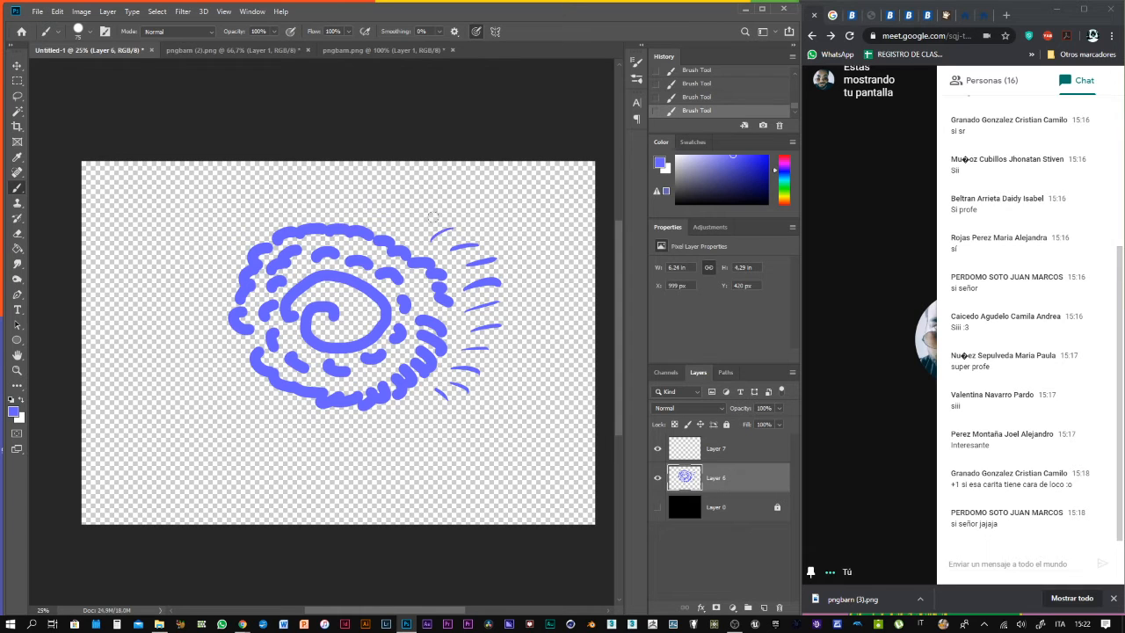
{"action": "mouse_move", "coordinate": [387, 218]}
{"action": "left_mouse_down"}
{"action": "mouse_move", "coordinate": [408, 208]}
{"action": "mouse_move", "coordinate": [386, 199]}
{"action": "left_mouse_up"}
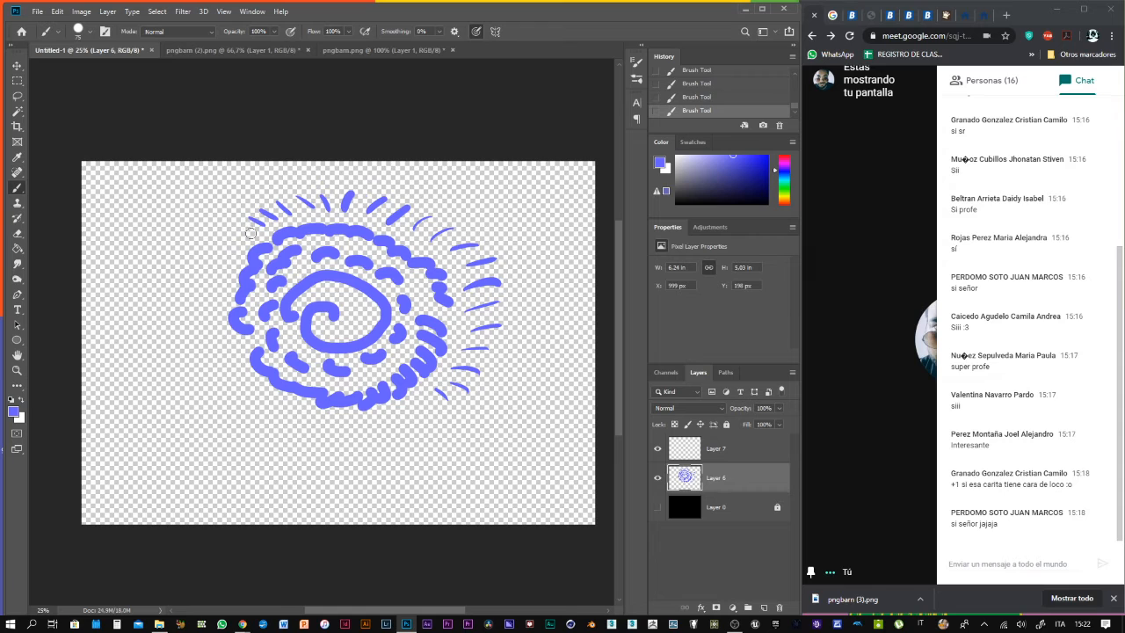
{"action": "mouse_move", "coordinate": [240, 265]}
{"action": "left_mouse_down"}
{"action": "mouse_move", "coordinate": [201, 270]}
{"action": "mouse_move", "coordinate": [220, 287]}
{"action": "left_mouse_up"}
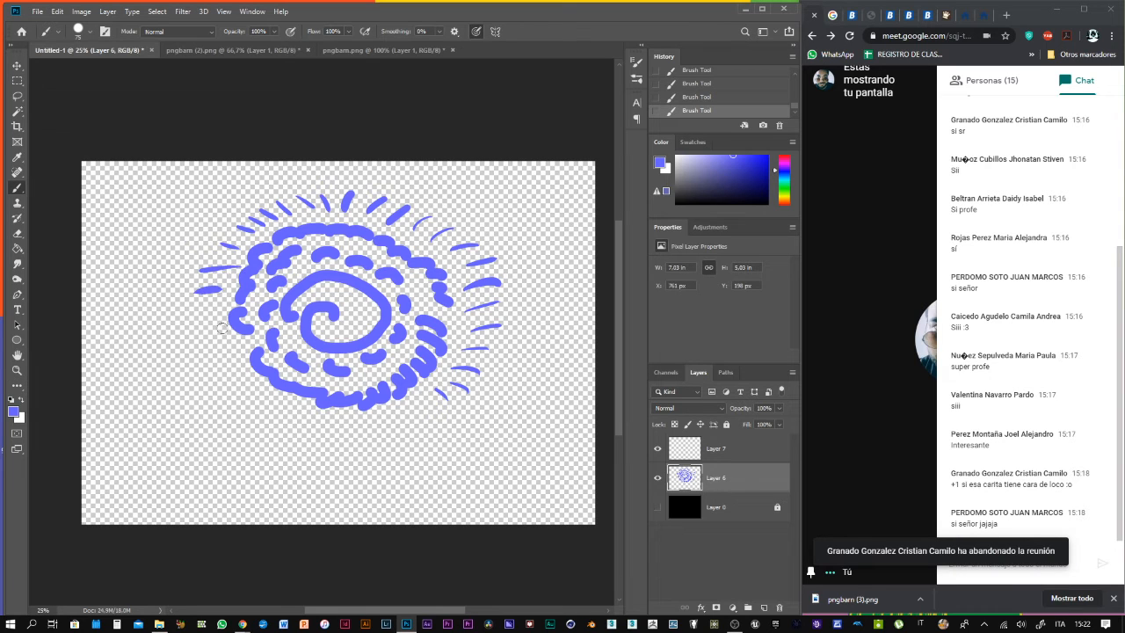
{"action": "left_click_drag", "start_coordinate": [216, 339], "coordinate": [203, 355]}
{"action": "left_click_drag", "start_coordinate": [234, 347], "coordinate": [226, 365]}
{"action": "left_click_drag", "start_coordinate": [240, 368], "coordinate": [235, 380]}
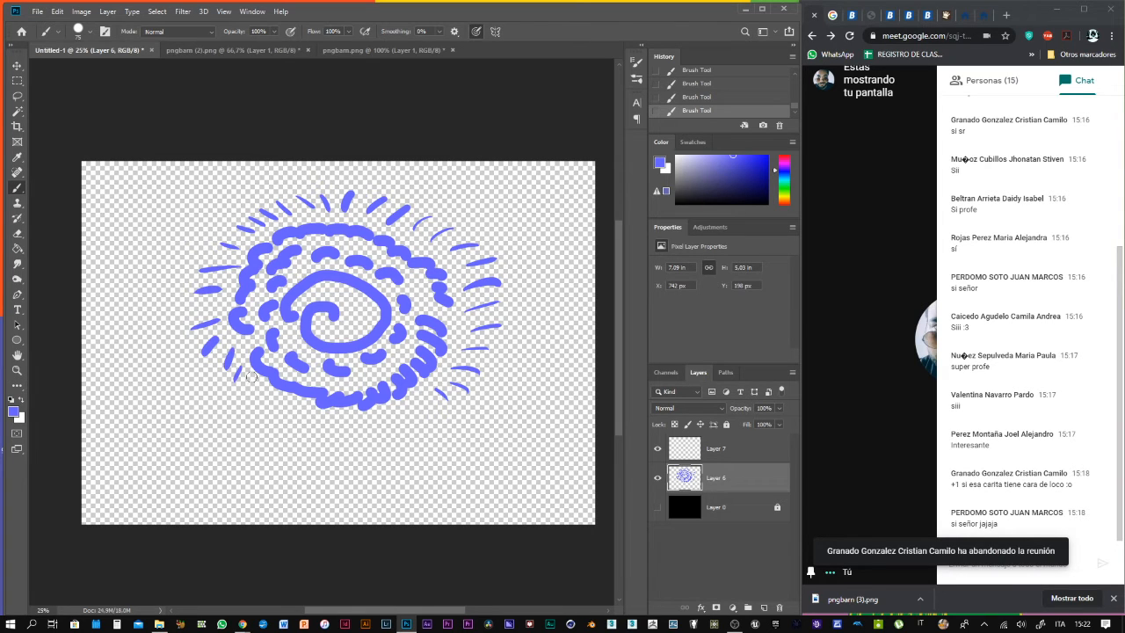
{"action": "left_click_drag", "start_coordinate": [305, 423], "coordinate": [309, 435]}
{"action": "left_click_drag", "start_coordinate": [321, 429], "coordinate": [326, 439]}
{"action": "left_click_drag", "start_coordinate": [336, 427], "coordinate": [345, 440]}
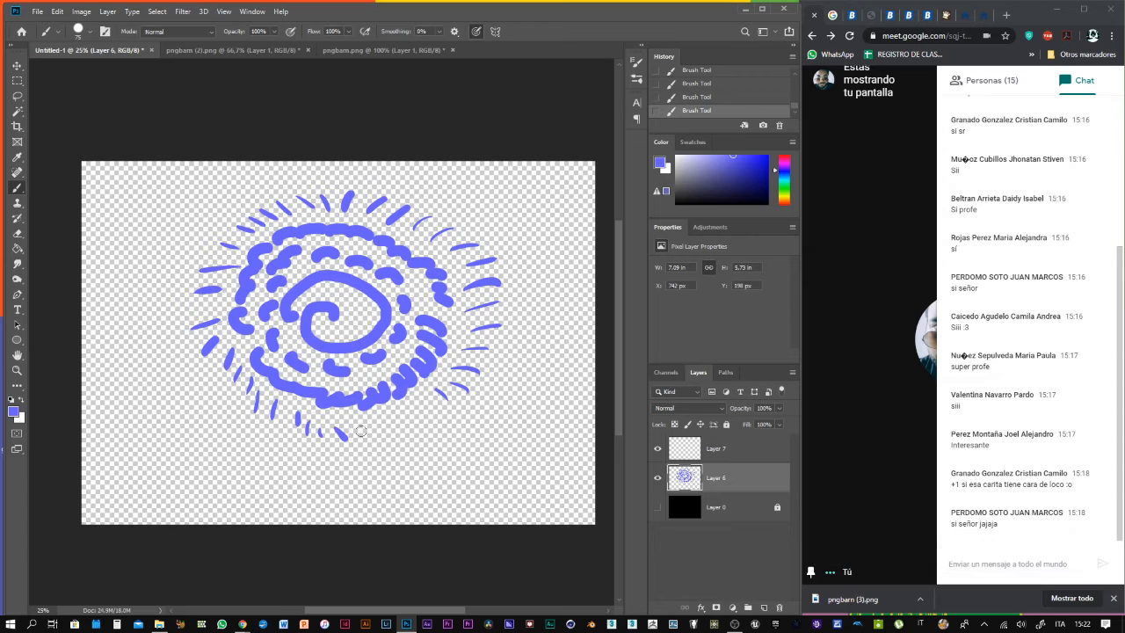
{"action": "left_click_drag", "start_coordinate": [431, 404], "coordinate": [452, 414]}
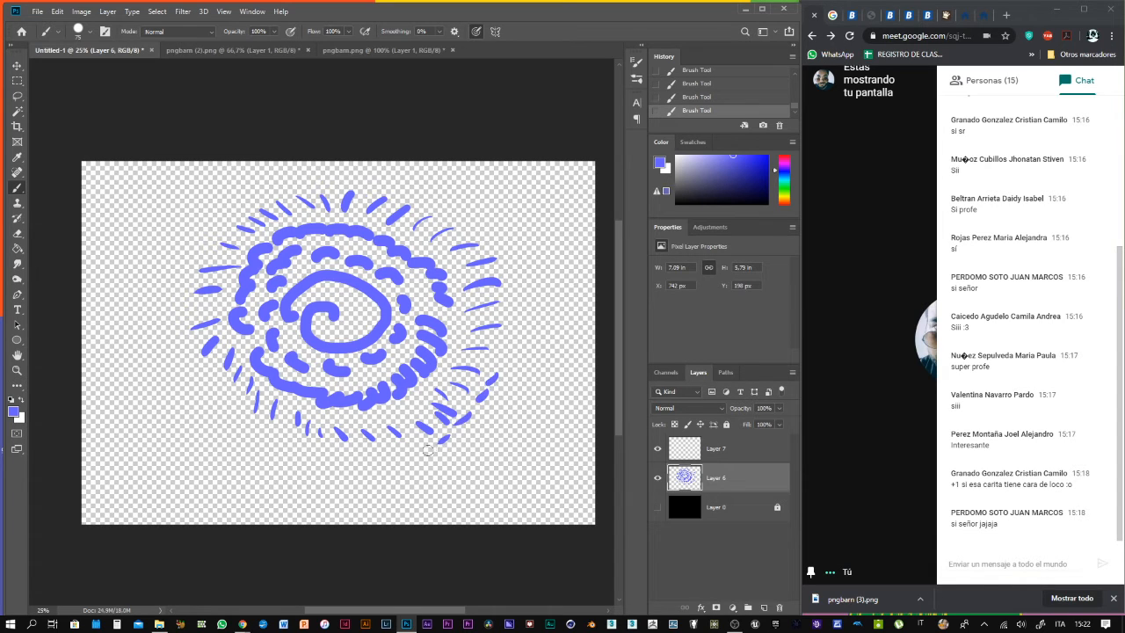
Enclose the rays in an outer ring of thin tapered dashes
{"action": "left_click_drag", "start_coordinate": [342, 459], "coordinate": [242, 432]}
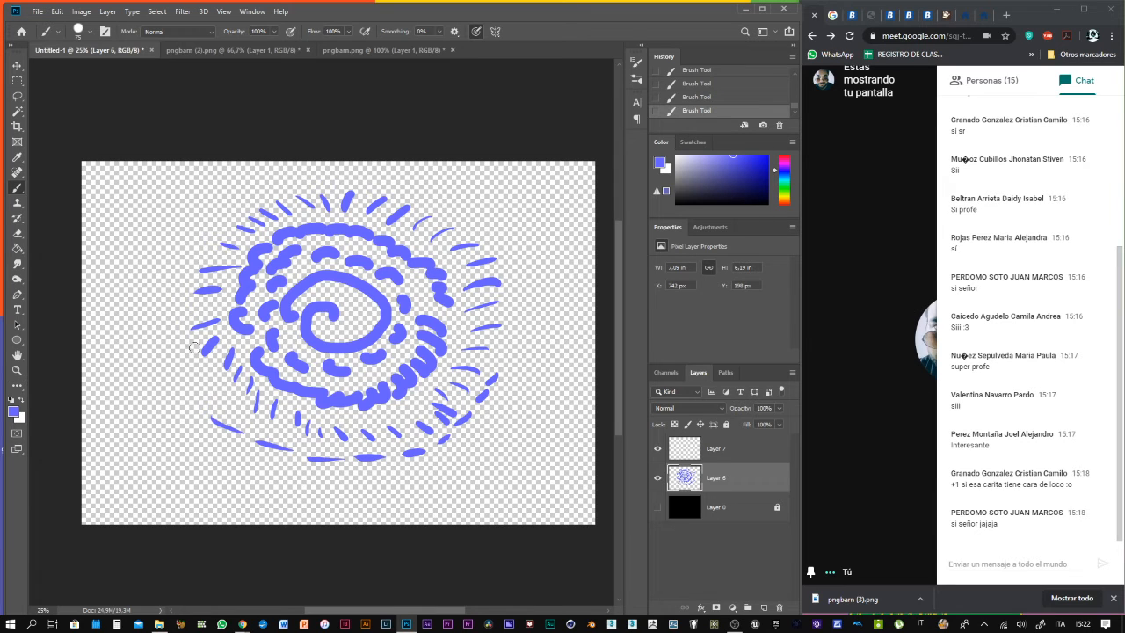
{"action": "left_click_drag", "start_coordinate": [190, 371], "coordinate": [205, 387]}
{"action": "left_click_drag", "start_coordinate": [180, 353], "coordinate": [182, 334]}
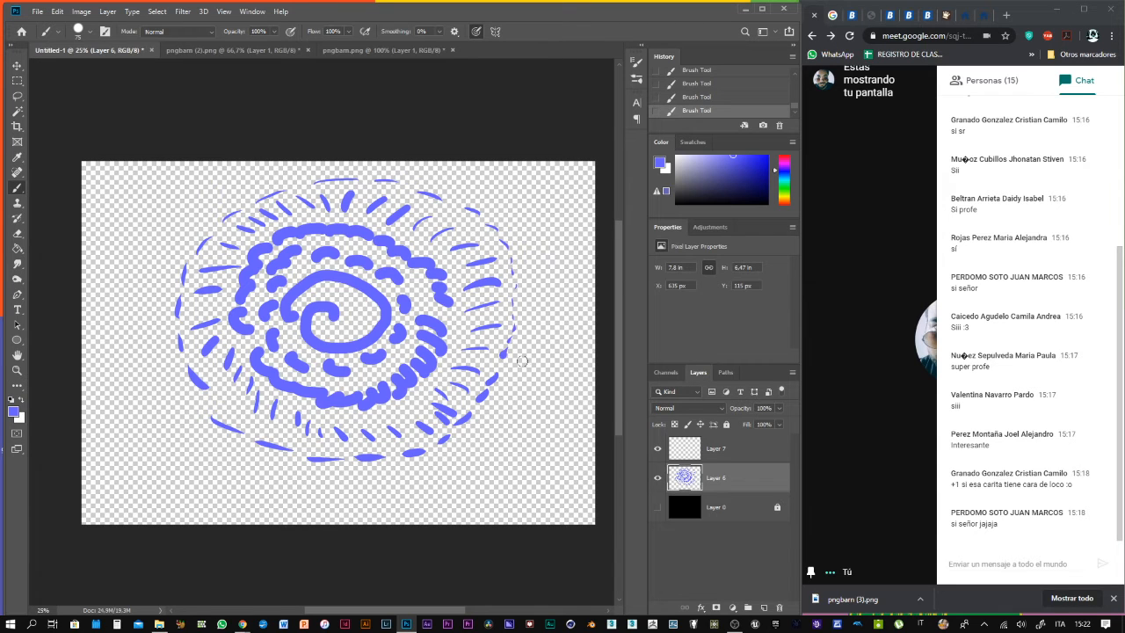
Move the Layer 6 drawing slightly down and define it as a brush preset named "round brush"
{"action": "key", "text": "v"}
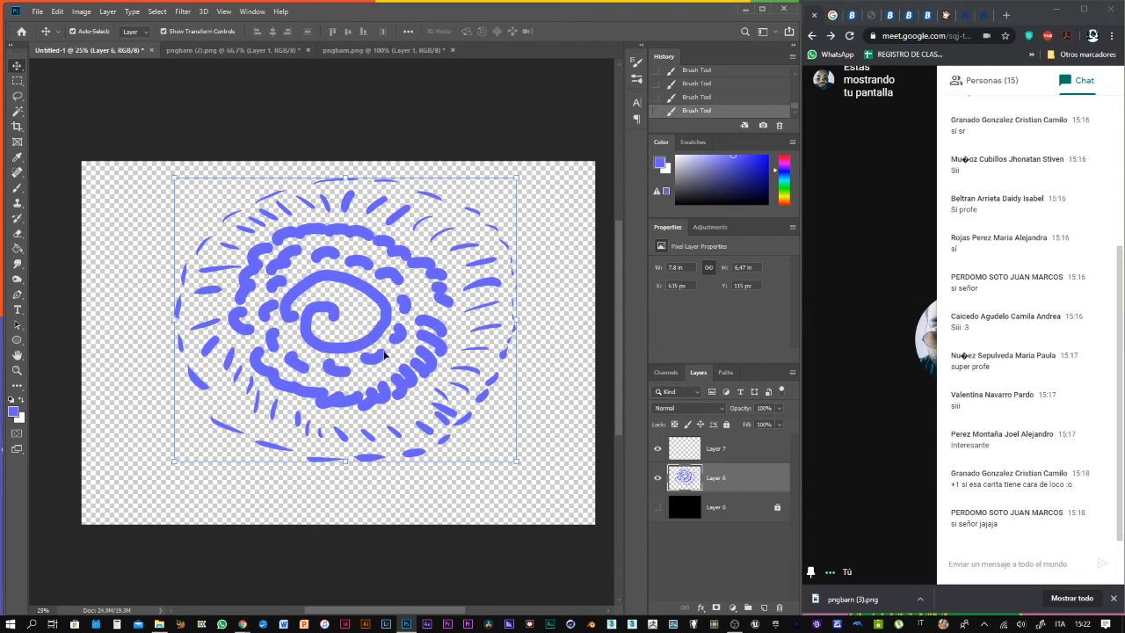
{"action": "left_click_drag", "start_coordinate": [387, 319], "coordinate": [389, 326]}
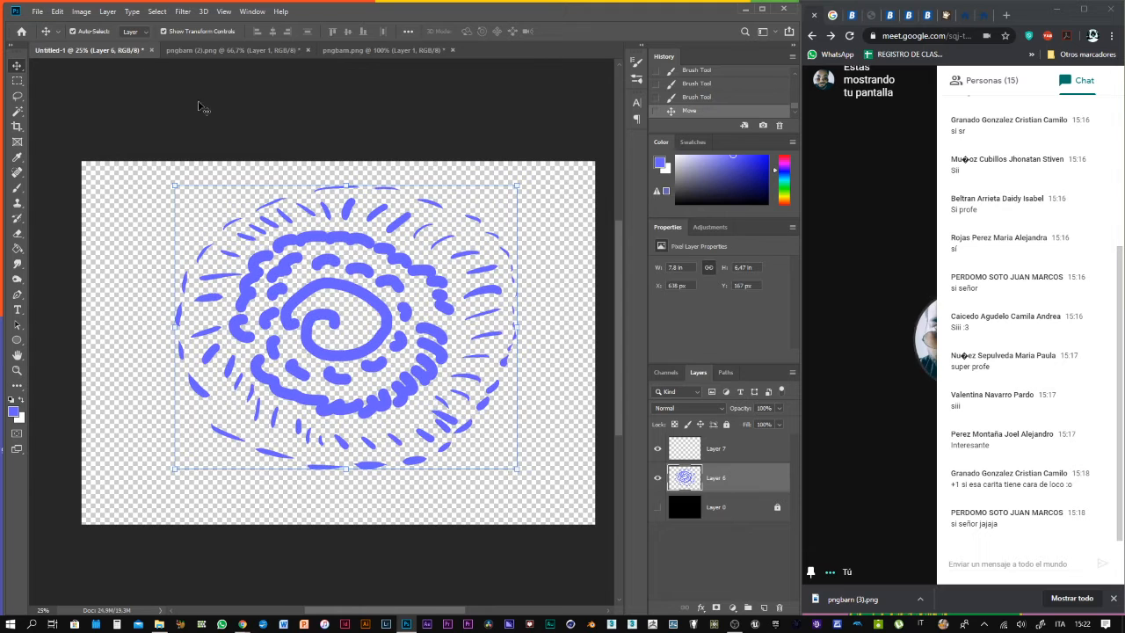
{"action": "left_click", "coordinate": [58, 12]}
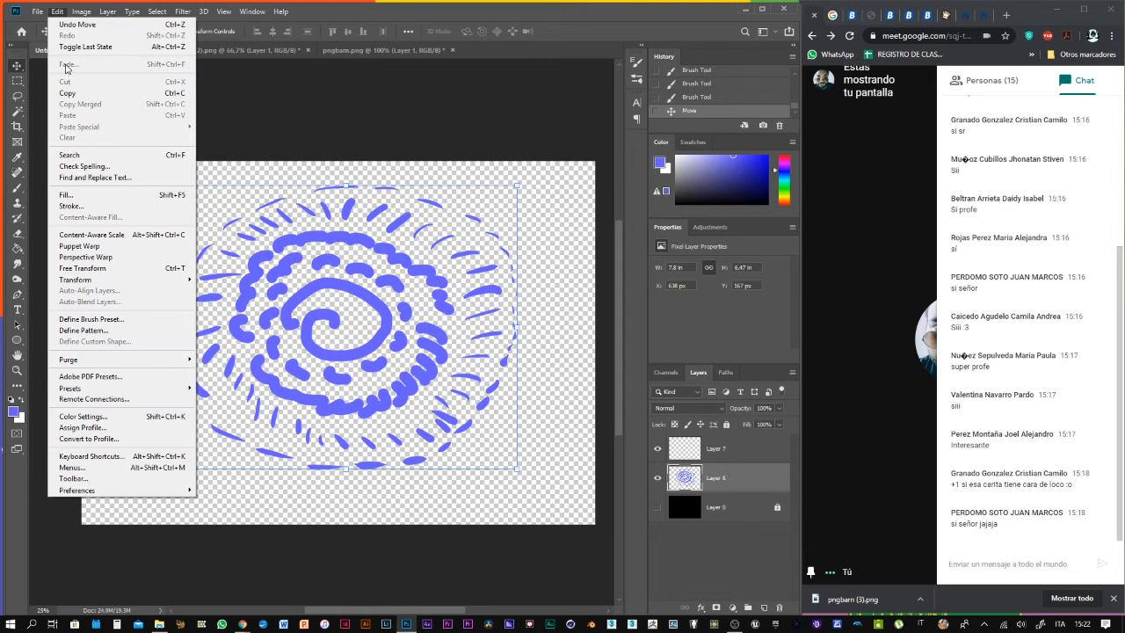
{"action": "left_click", "coordinate": [128, 319]}
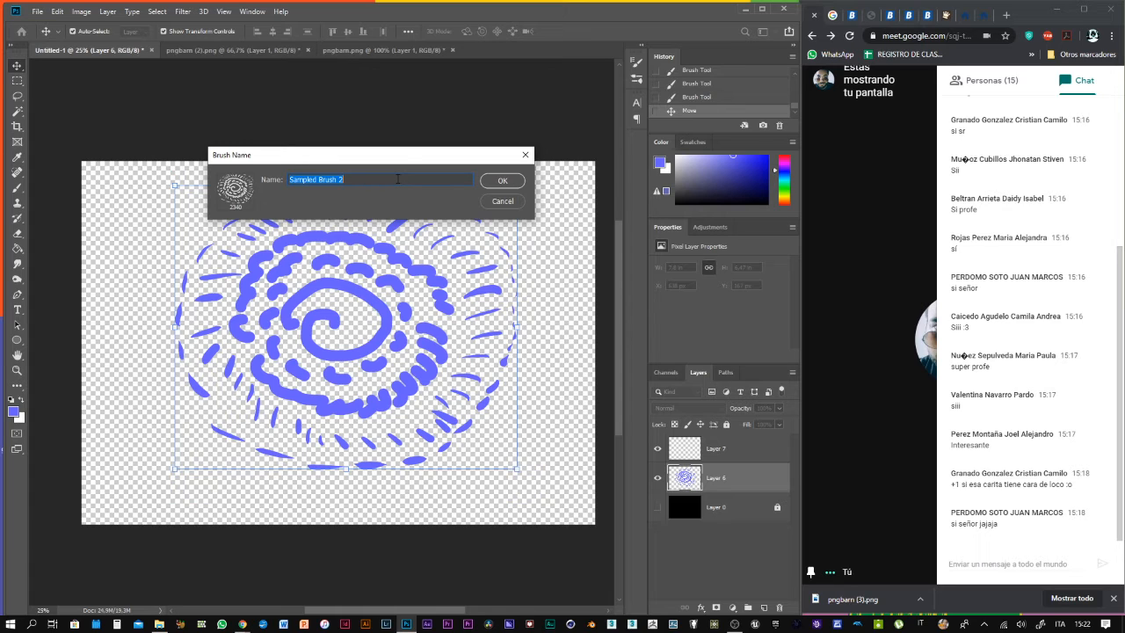
{"action": "type", "text": "round brush"}
{"action": "left_click", "coordinate": [500, 179]}
Hide Layer 6 and select the empty Layer 7 for painting with the new brush
{"action": "key", "text": "b"}
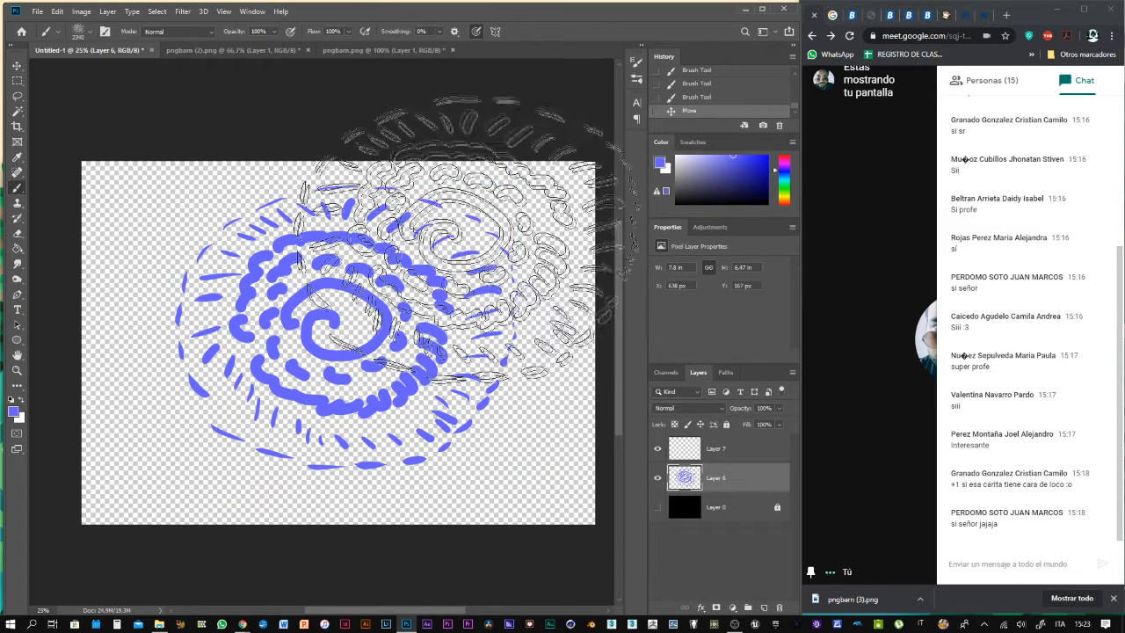
{"action": "left_click", "coordinate": [657, 477]}
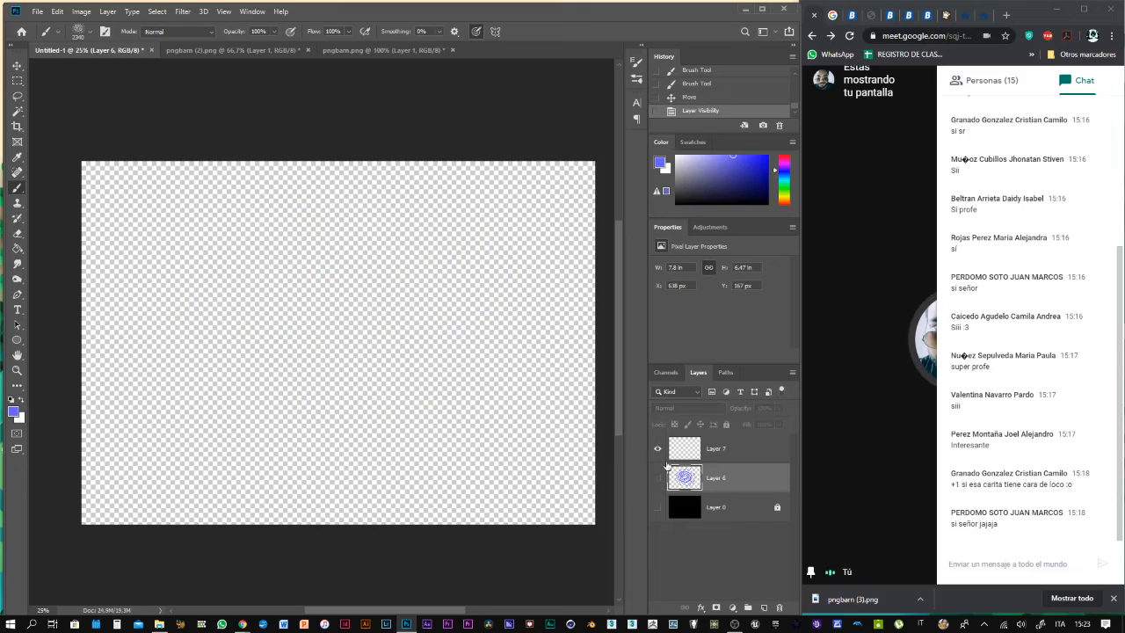
{"action": "left_click", "coordinate": [745, 454]}
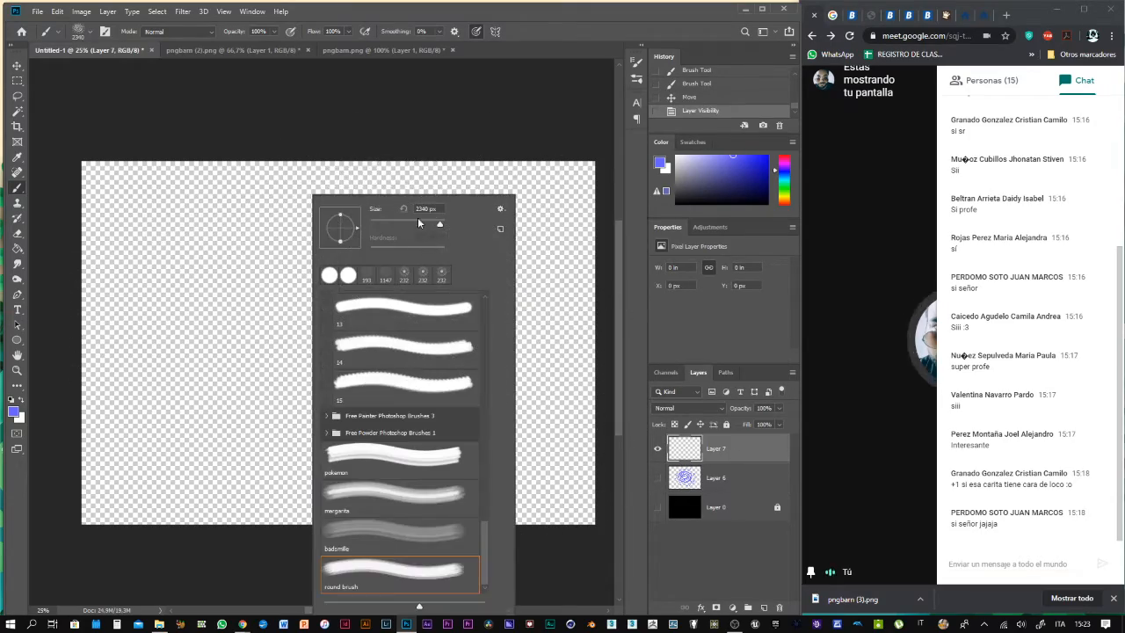
Set the round brush size to 180 px and paint a looping stroke with short tapered strokes at its end
{"action": "left_click", "coordinate": [414, 223]}
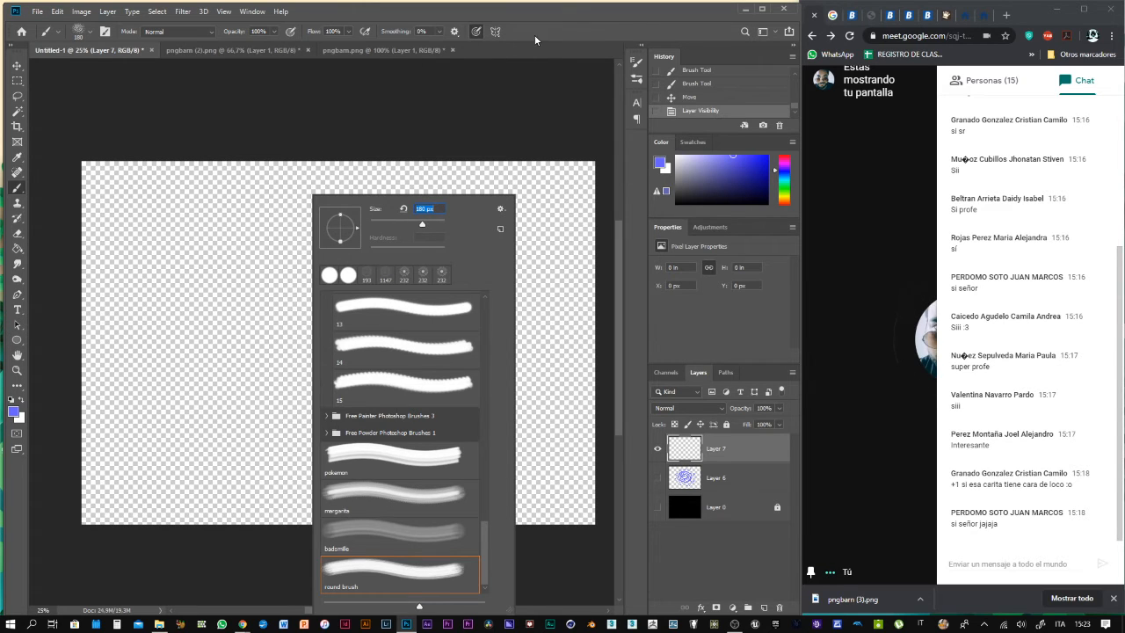
{"action": "key", "text": "Return"}
{"action": "mouse_move", "coordinate": [167, 239]}
{"action": "left_mouse_down"}
{"action": "mouse_move", "coordinate": [198, 241]}
{"action": "mouse_move", "coordinate": [230, 267]}
{"action": "mouse_move", "coordinate": [295, 273]}
{"action": "mouse_move", "coordinate": [347, 245]}
{"action": "mouse_move", "coordinate": [306, 247]}
{"action": "mouse_move", "coordinate": [266, 329]}
{"action": "mouse_move", "coordinate": [221, 326]}
{"action": "mouse_move", "coordinate": [329, 344]}
{"action": "mouse_move", "coordinate": [377, 369]}
{"action": "mouse_move", "coordinate": [372, 383]}
{"action": "left_mouse_up"}
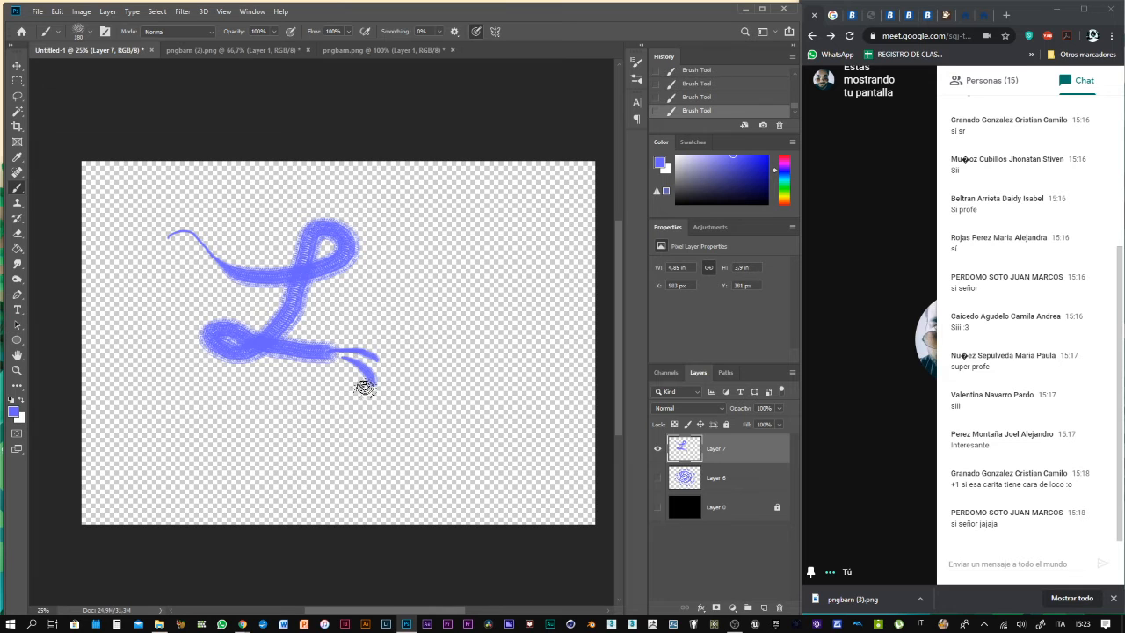
Paint a tapering curved stroke and a small ring below the looping stroke on Layer 7
{"action": "key", "text": "z"}
{"action": "left_click", "coordinate": [391, 373]}
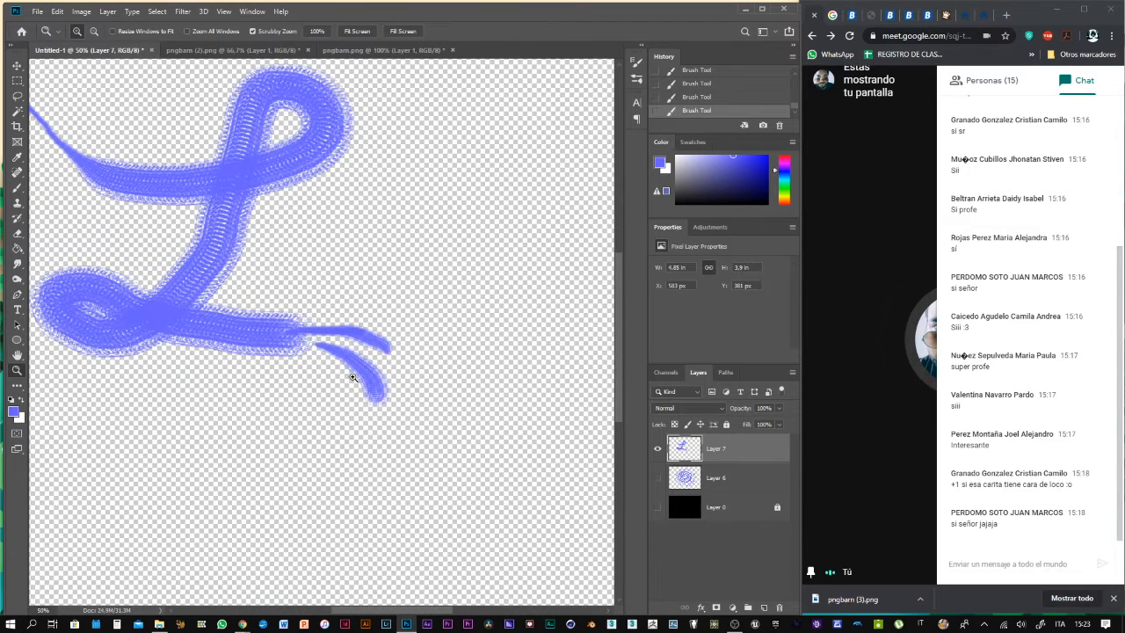
{"action": "key", "text": "b"}
{"action": "mouse_move", "coordinate": [428, 364]}
{"action": "left_mouse_down"}
{"action": "mouse_move", "coordinate": [429, 412]}
{"action": "mouse_move", "coordinate": [413, 430]}
{"action": "mouse_move", "coordinate": [374, 441]}
{"action": "mouse_move", "coordinate": [238, 422]}
{"action": "mouse_move", "coordinate": [282, 424]}
{"action": "mouse_move", "coordinate": [255, 413]}
{"action": "mouse_move", "coordinate": [212, 424]}
{"action": "left_mouse_up"}
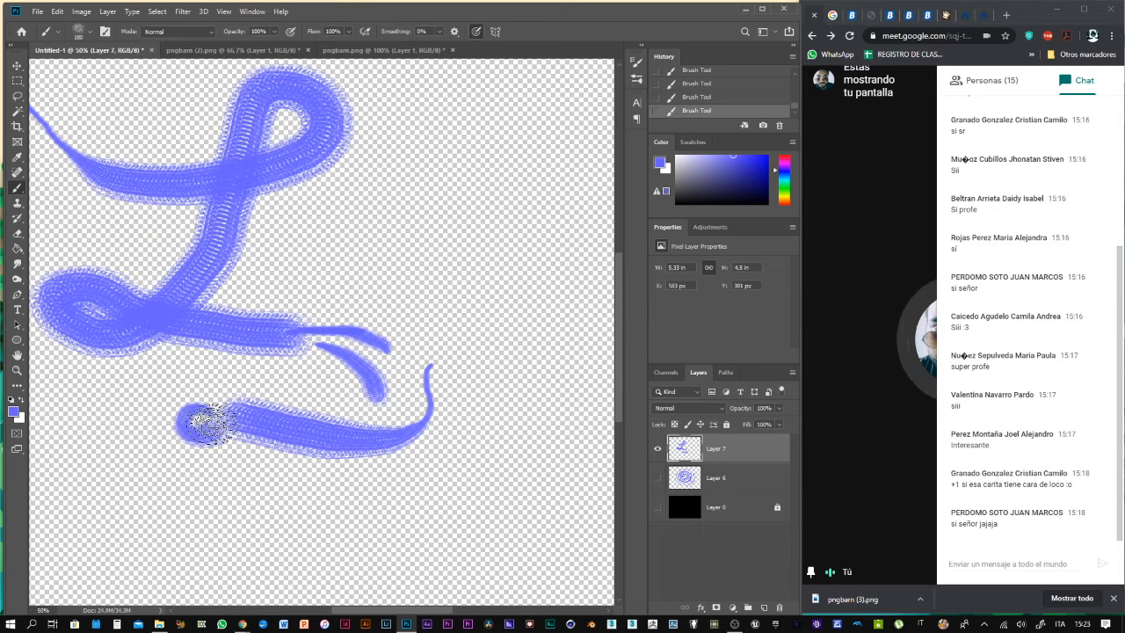
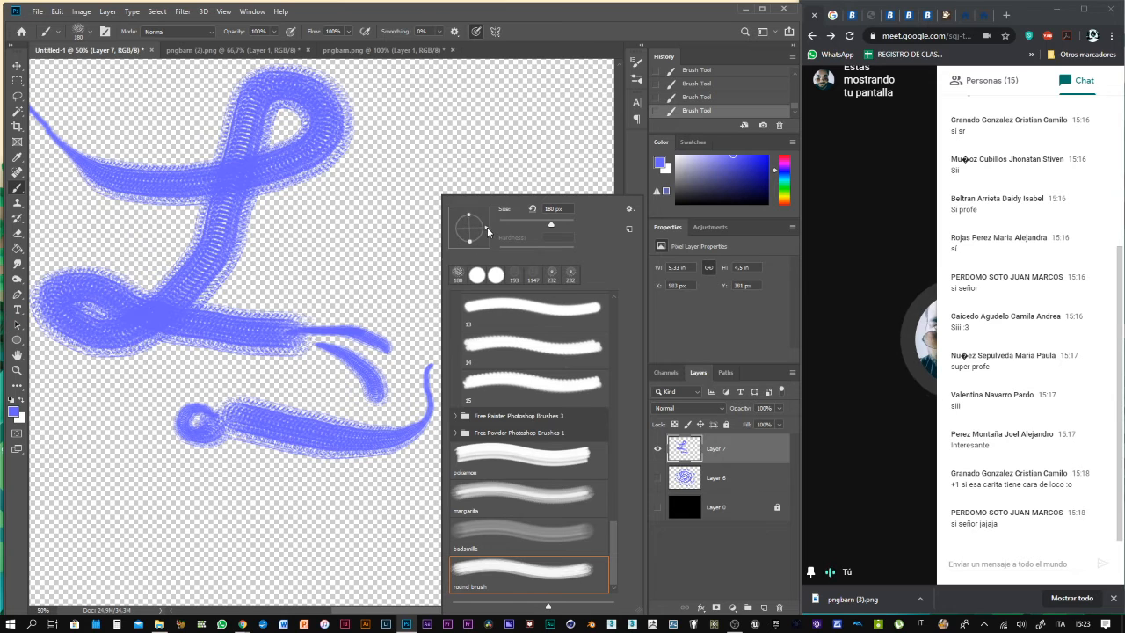
Turn off pressure-controlled size and stamp the round brush once beside the looping stroke
{"action": "left_click", "coordinate": [301, 245]}
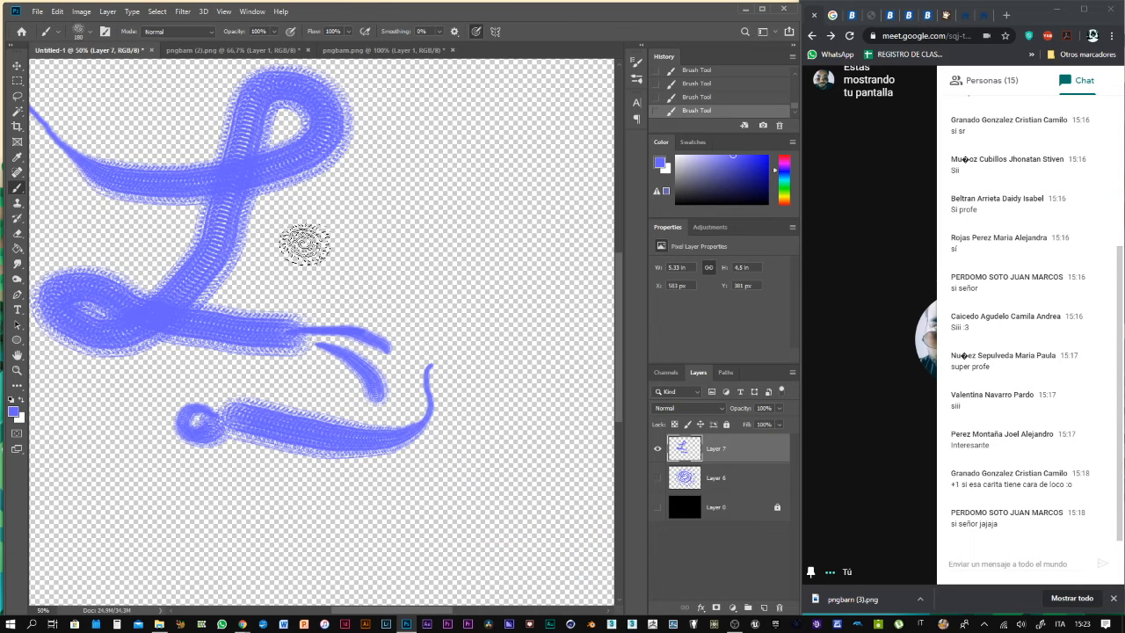
{"action": "right_click", "coordinate": [323, 253]}
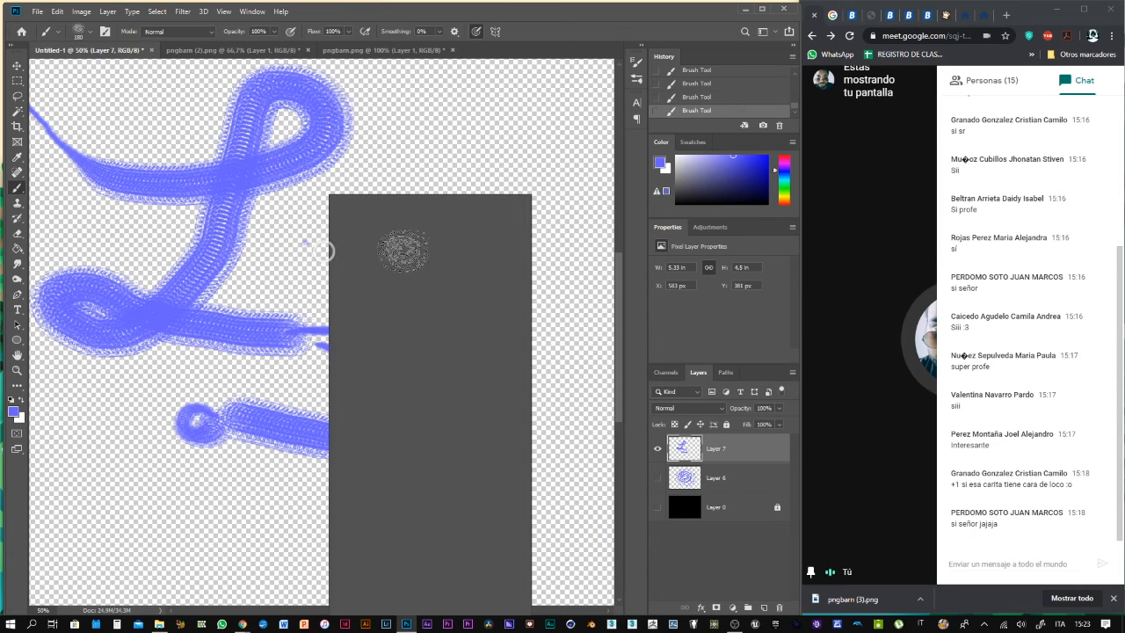
{"action": "left_click", "coordinate": [479, 33]}
{"action": "left_click", "coordinate": [476, 32]}
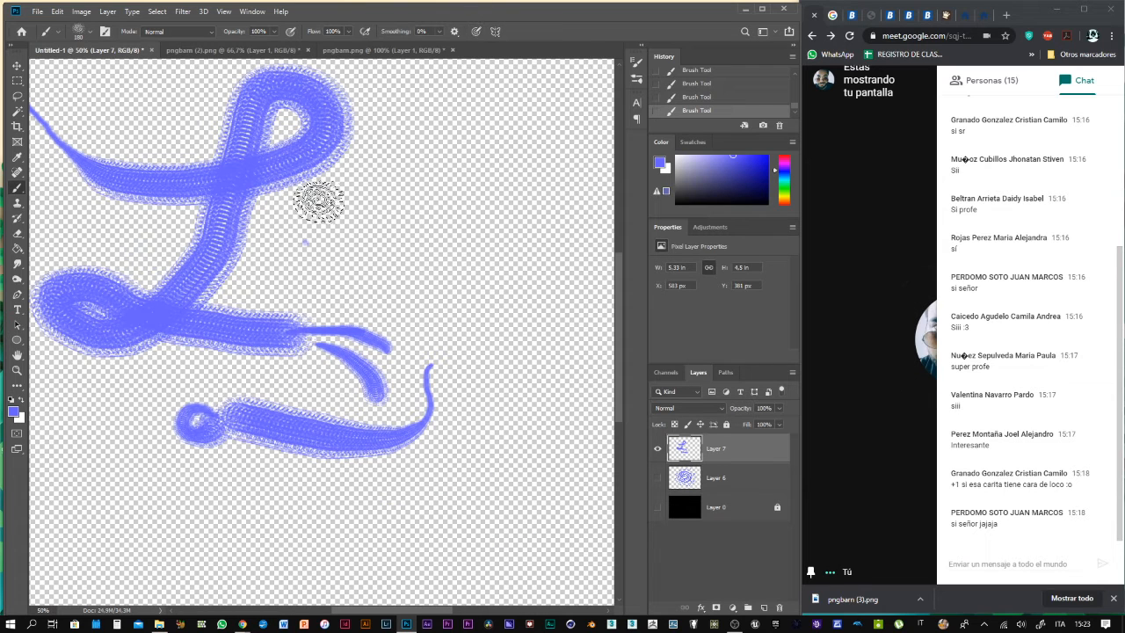
{"action": "left_click", "coordinate": [333, 256]}
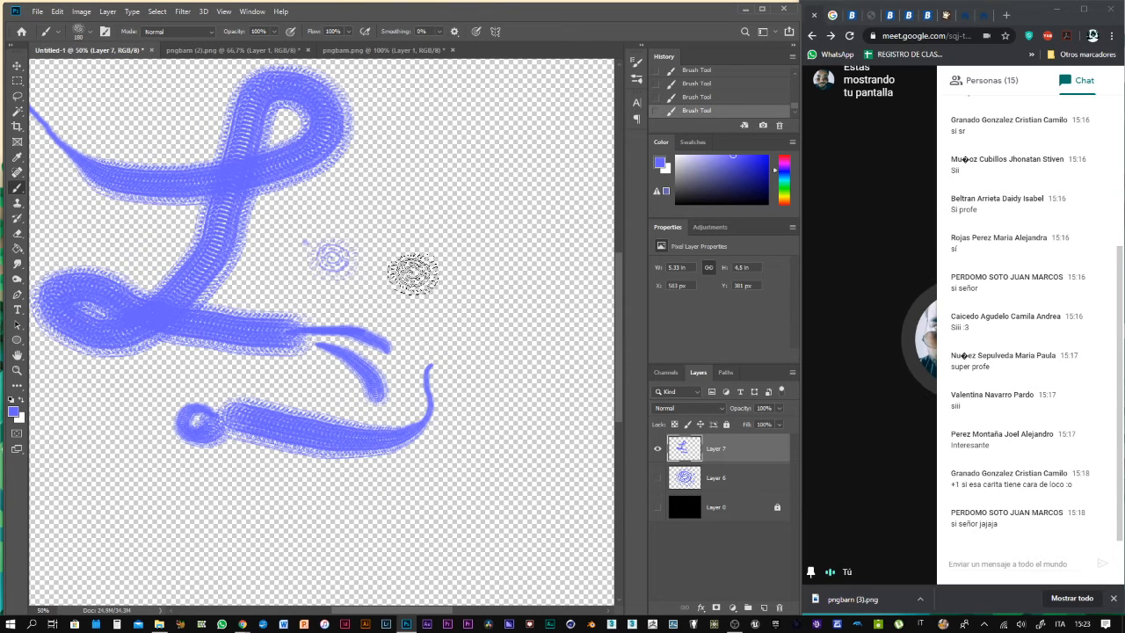
Rotate the round brush tip a quarter turn clockwise and stamp it once beside the previous stamp
{"action": "right_click", "coordinate": [481, 278]}
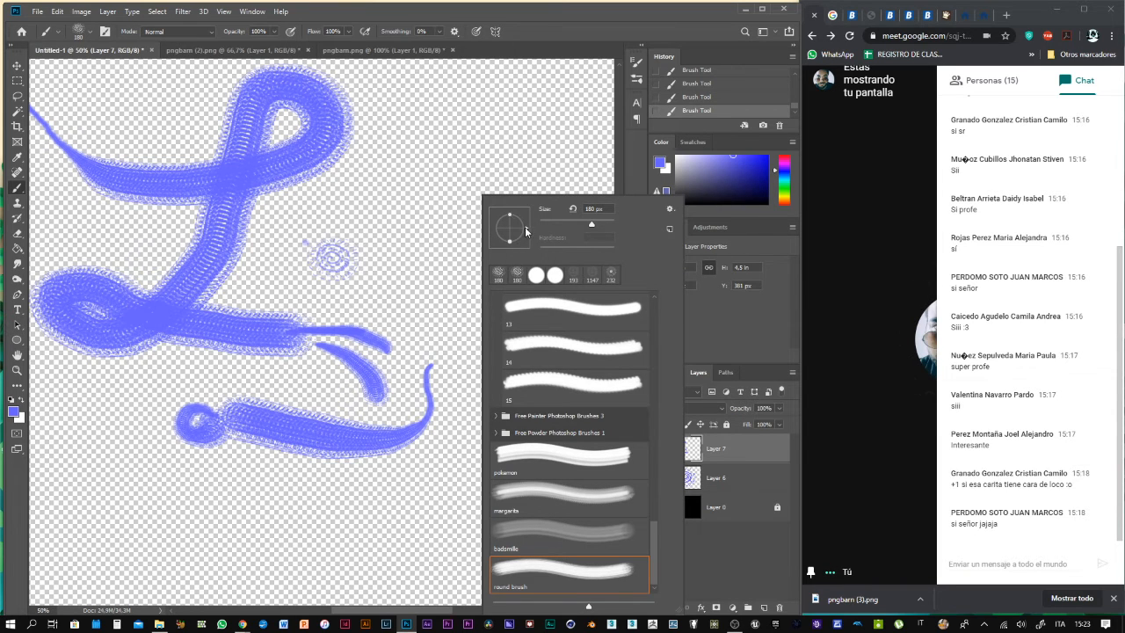
{"action": "left_click_drag", "start_coordinate": [526, 231], "coordinate": [519, 243]}
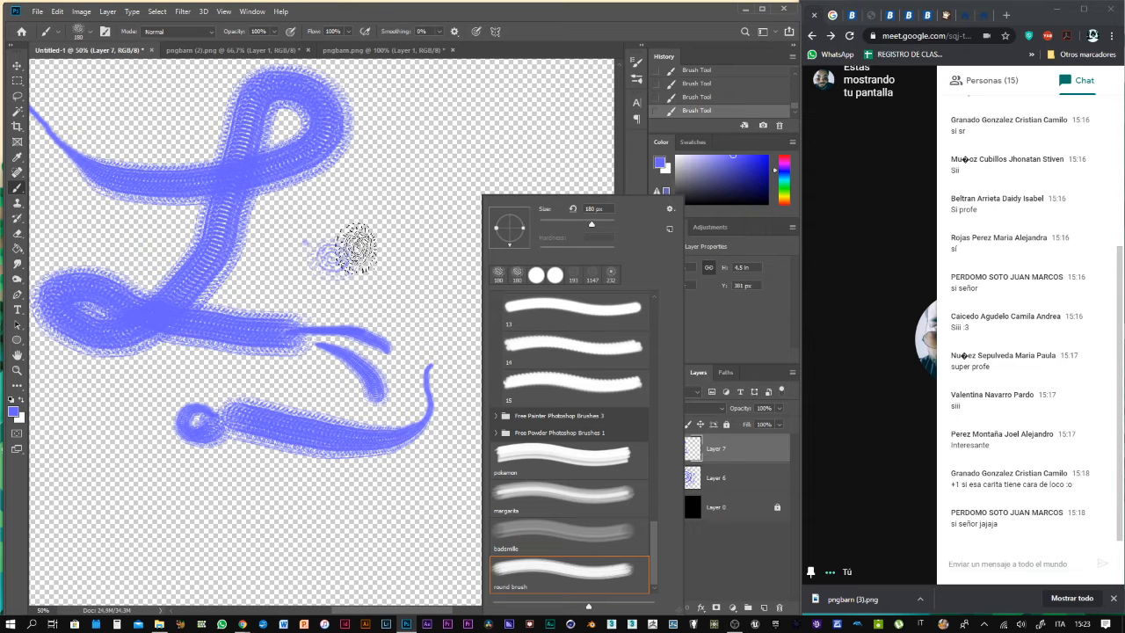
{"action": "left_click", "coordinate": [395, 253]}
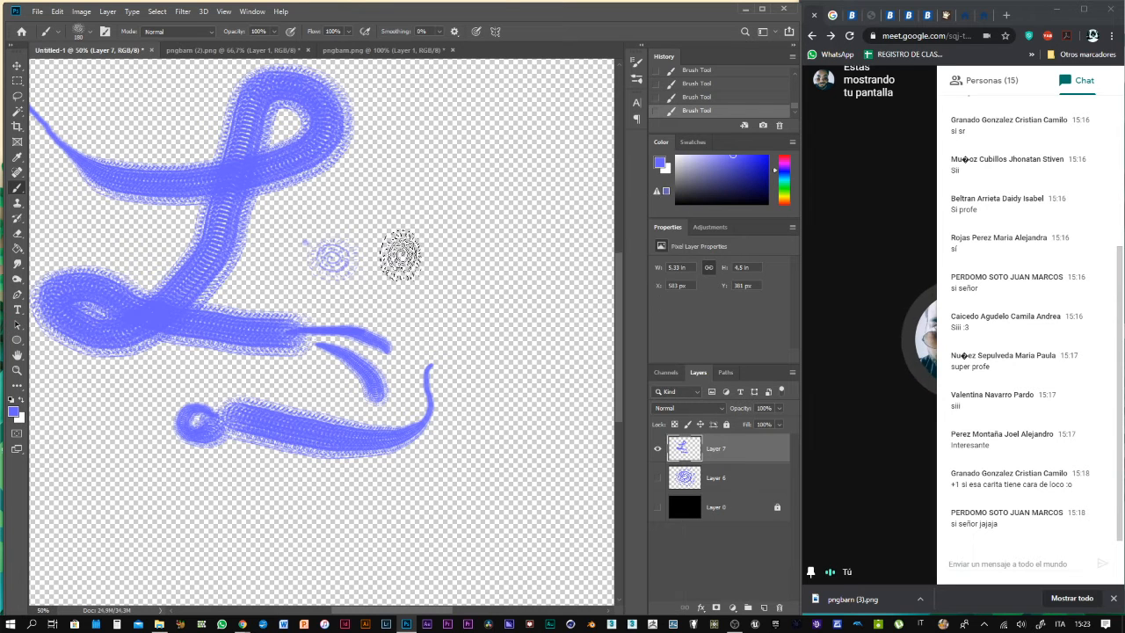
{"action": "left_click", "coordinate": [402, 254]}
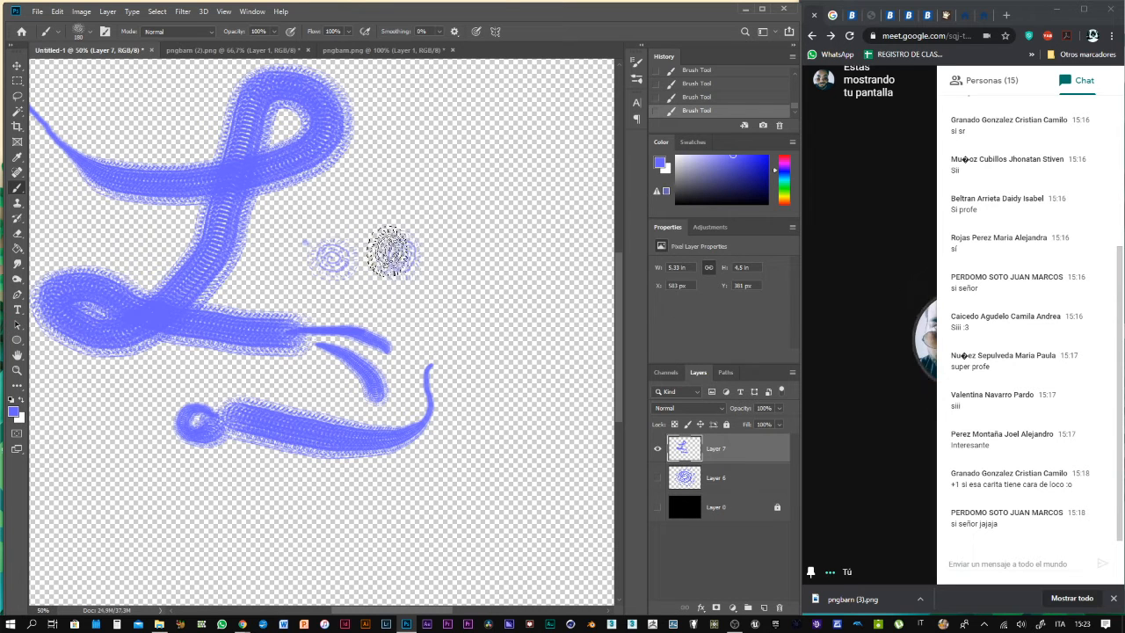
Turn the round brush tip's angle arrow to point left and stamp it once above the previous stamps
{"action": "right_click", "coordinate": [477, 244]}
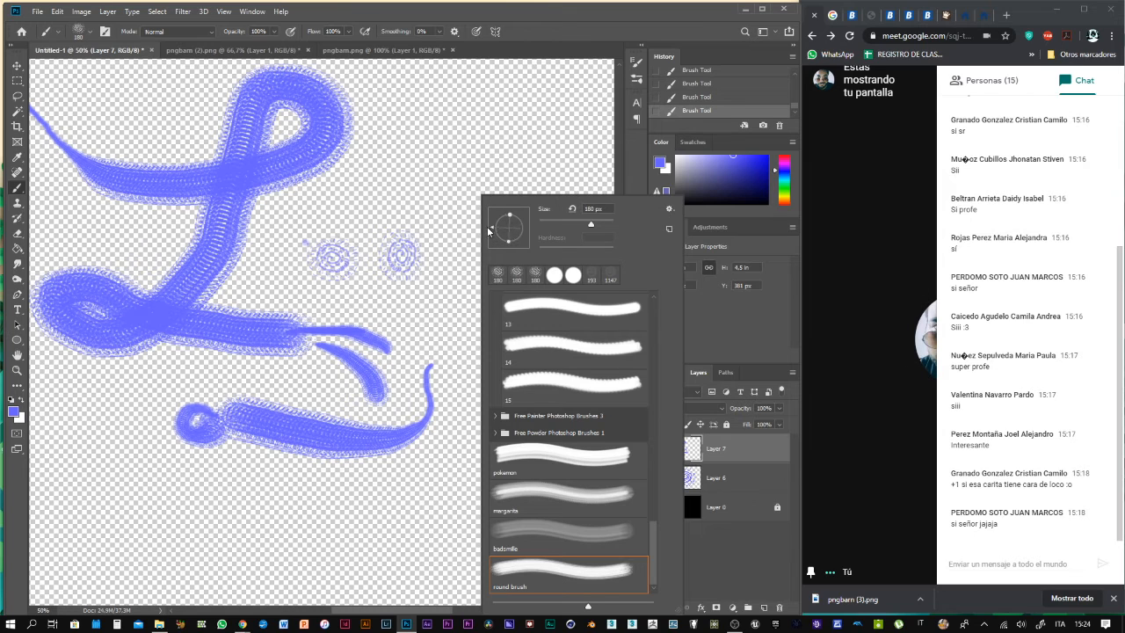
{"action": "left_click", "coordinate": [403, 184]}
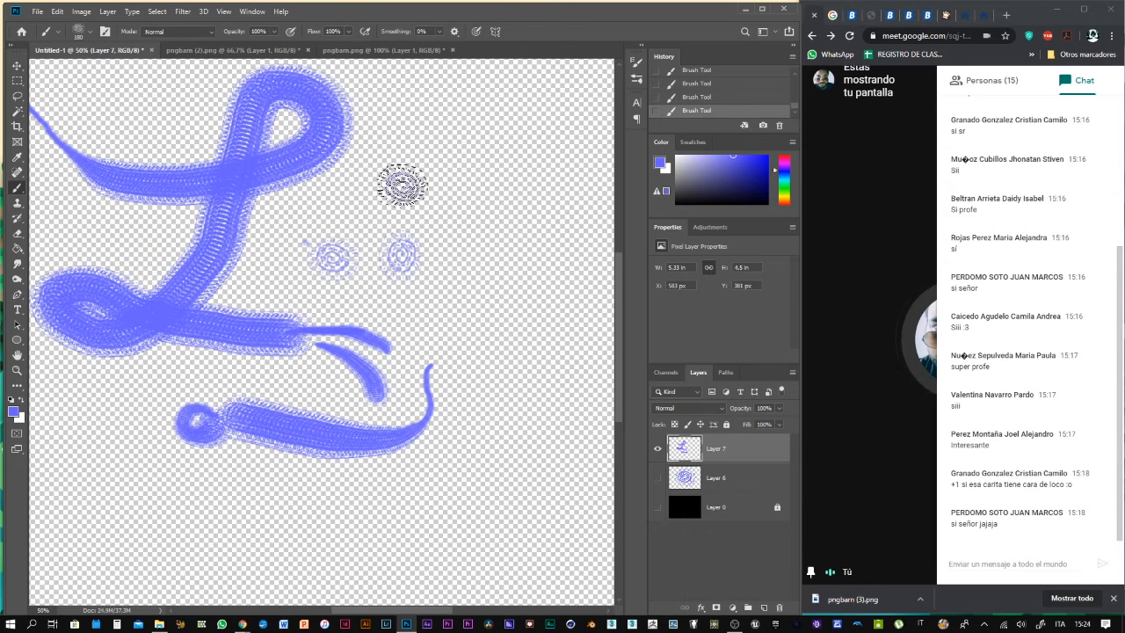
Flatten the brush tip into a narrow horizontal ellipse and paint a long winding stroke over the stamps on Layer 7
{"action": "right_click", "coordinate": [470, 245]}
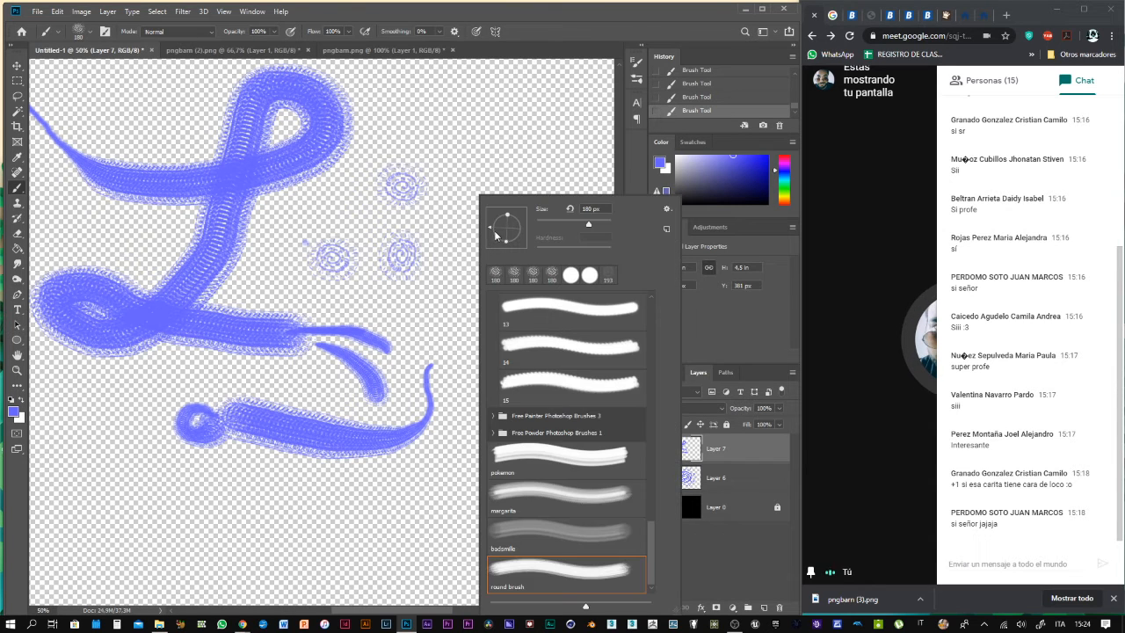
{"action": "left_click_drag", "start_coordinate": [508, 219], "coordinate": [520, 232]}
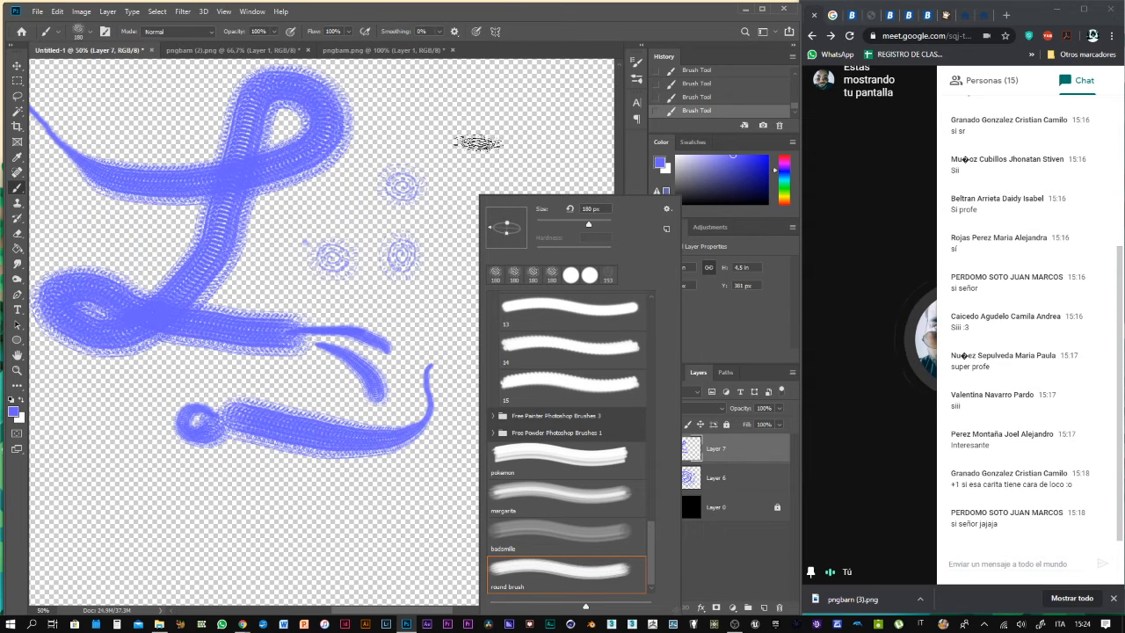
{"action": "left_click", "coordinate": [474, 146]}
{"action": "mouse_move", "coordinate": [479, 187]}
{"action": "left_mouse_down"}
{"action": "mouse_move", "coordinate": [525, 262]}
{"action": "mouse_move", "coordinate": [465, 319]}
{"action": "mouse_move", "coordinate": [509, 430]}
{"action": "mouse_move", "coordinate": [416, 485]}
{"action": "mouse_move", "coordinate": [394, 381]}
{"action": "mouse_move", "coordinate": [292, 278]}
{"action": "mouse_move", "coordinate": [264, 309]}
{"action": "mouse_move", "coordinate": [327, 273]}
{"action": "mouse_move", "coordinate": [395, 260]}
{"action": "mouse_move", "coordinate": [497, 170]}
{"action": "mouse_move", "coordinate": [381, 187]}
{"action": "mouse_move", "coordinate": [455, 181]}
{"action": "mouse_move", "coordinate": [390, 206]}
{"action": "mouse_move", "coordinate": [405, 316]}
{"action": "left_mouse_up"}
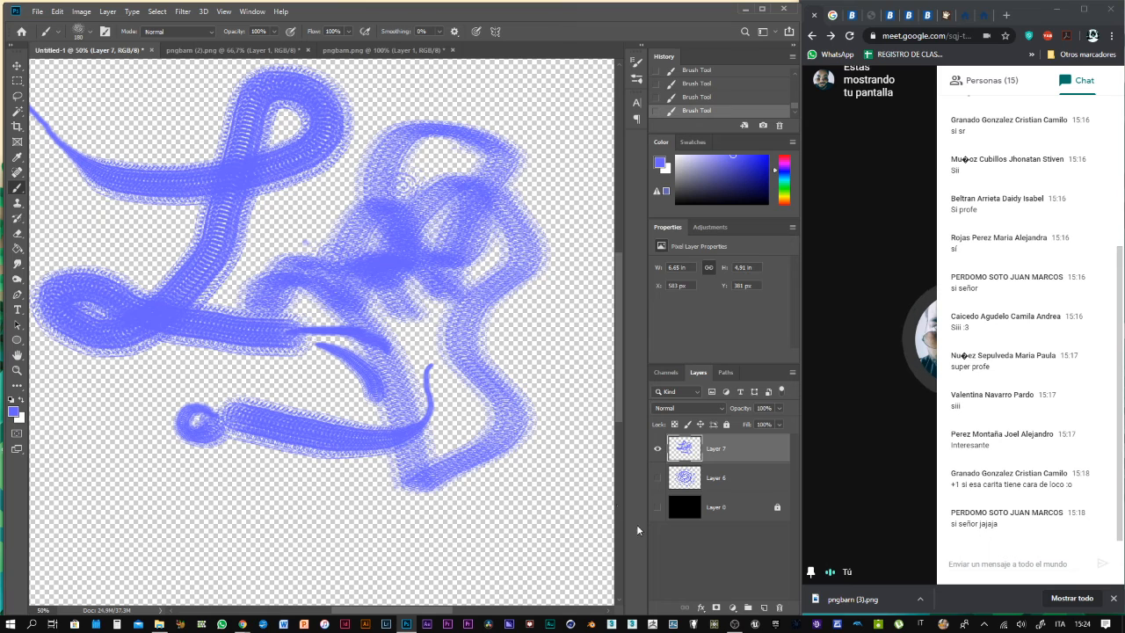
Add a new layer above Layer 7 and hide Layer 7
{"action": "left_click", "coordinate": [763, 610]}
{"action": "left_click", "coordinate": [659, 479]}
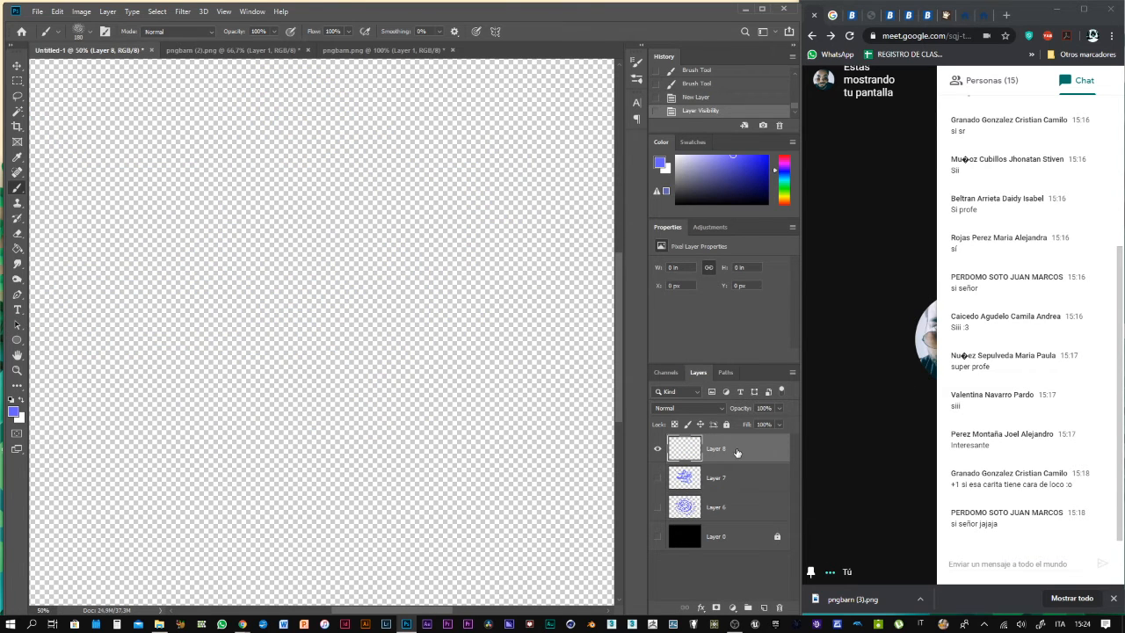
Restore the brush tip to a full circle with its angle arrow pointing right and set its size to 127 px
{"action": "right_click", "coordinate": [356, 263]}
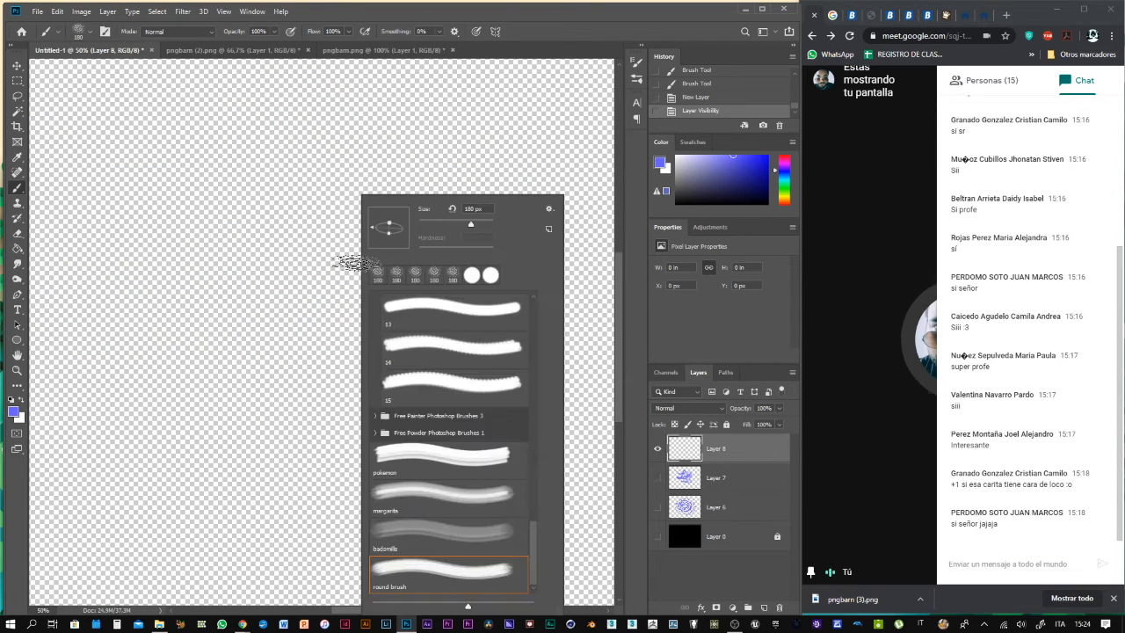
{"action": "left_click_drag", "start_coordinate": [384, 231], "coordinate": [400, 245]}
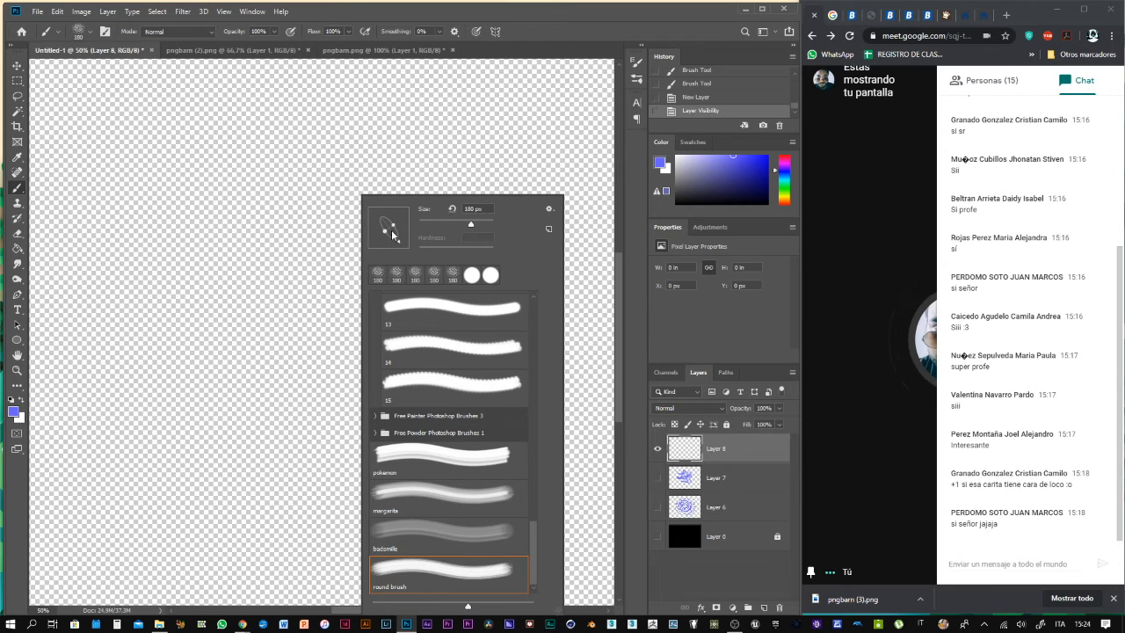
{"action": "mouse_move", "coordinate": [389, 225]}
{"action": "left_mouse_down"}
{"action": "mouse_move", "coordinate": [384, 238]}
{"action": "mouse_move", "coordinate": [410, 240]}
{"action": "left_mouse_up"}
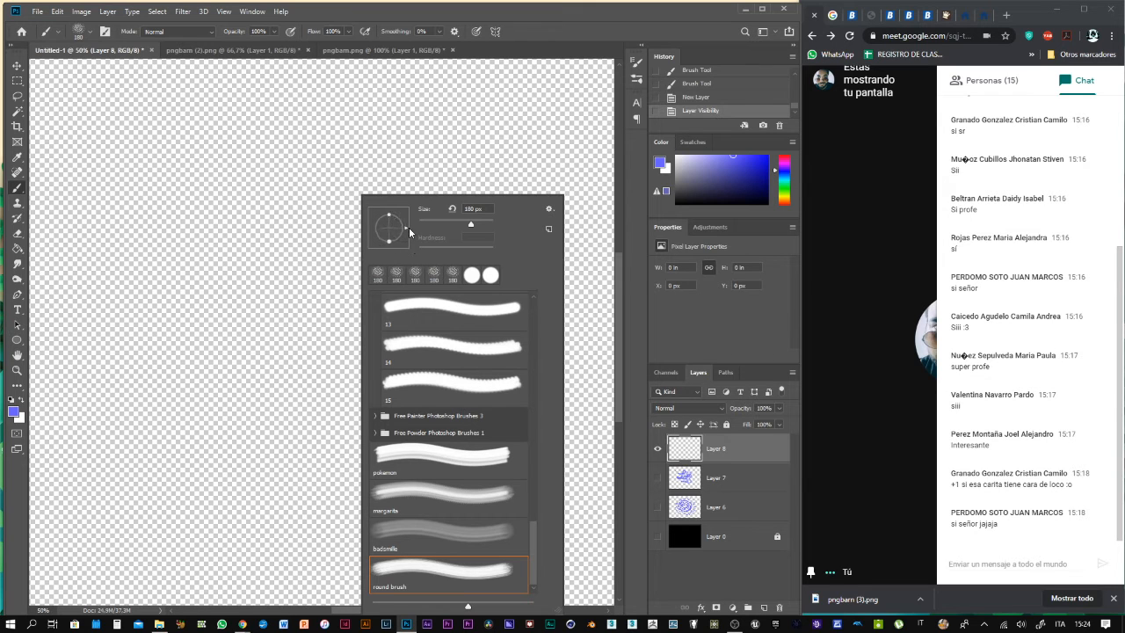
{"action": "left_click", "coordinate": [452, 210]}
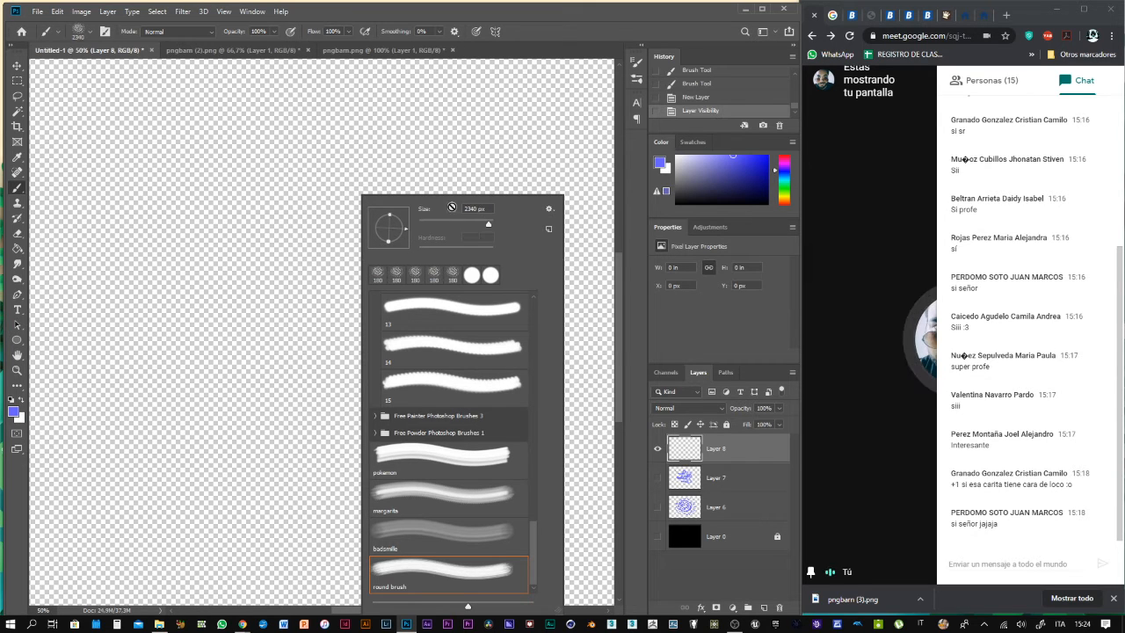
{"action": "left_click_drag", "start_coordinate": [488, 224], "coordinate": [460, 224]}
{"action": "left_click", "coordinate": [636, 62]}
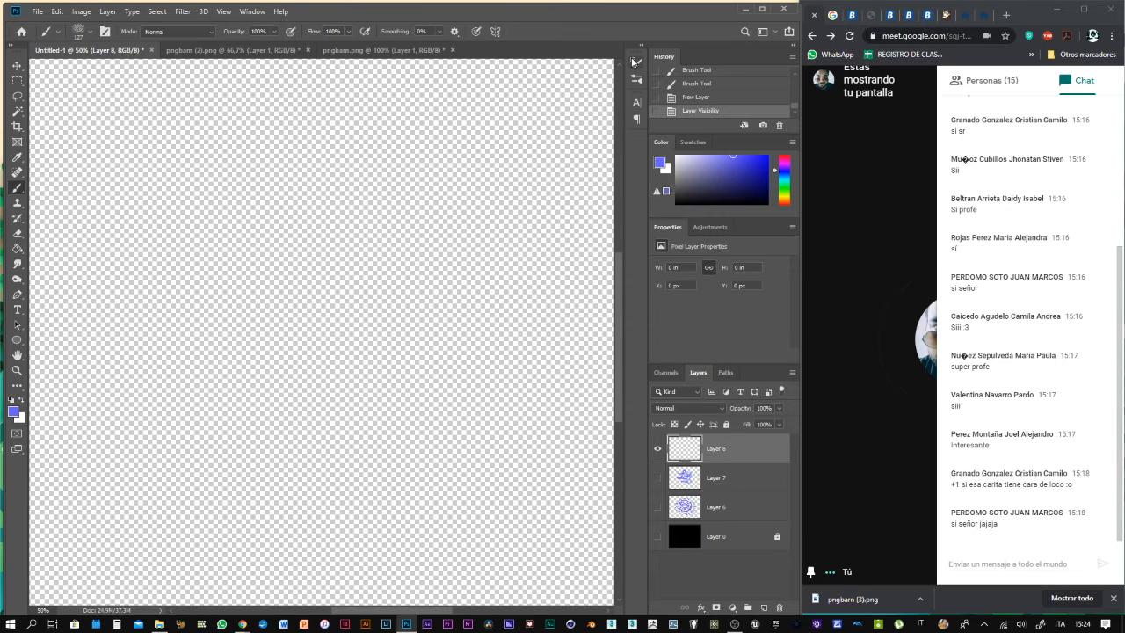
Enable Shape Dynamics with size controlled by Pen Pressure, 76% size jitter, 14% angle jitter and 0% roundness jitter
{"action": "left_click", "coordinate": [636, 62]}
{"action": "left_click", "coordinate": [404, 108]}
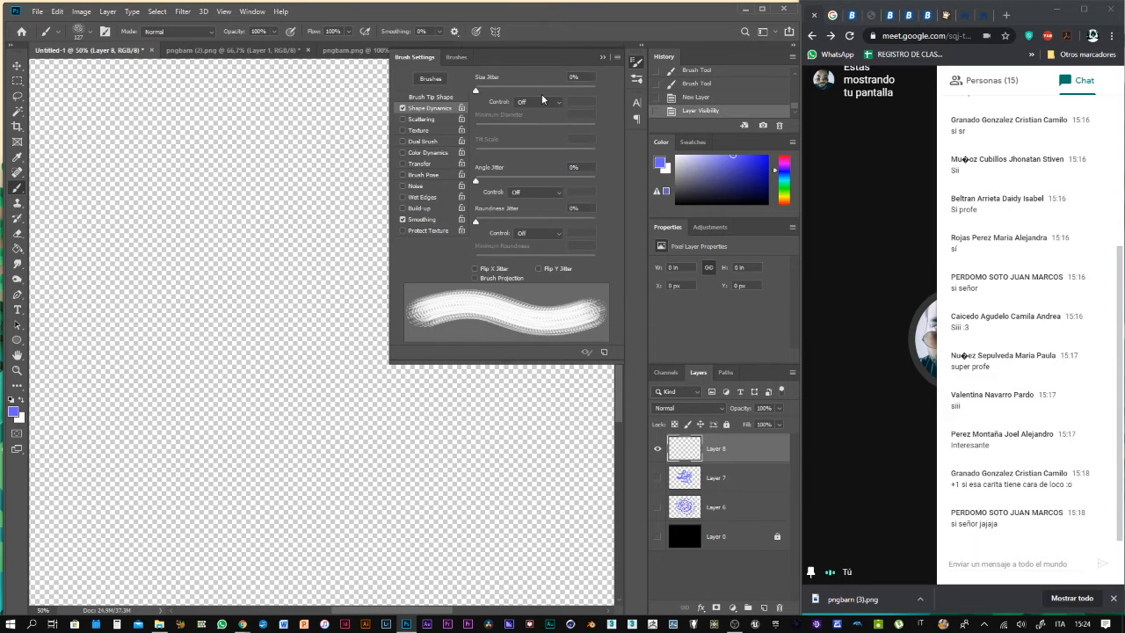
{"action": "left_click", "coordinate": [537, 102]}
{"action": "left_click", "coordinate": [547, 140]}
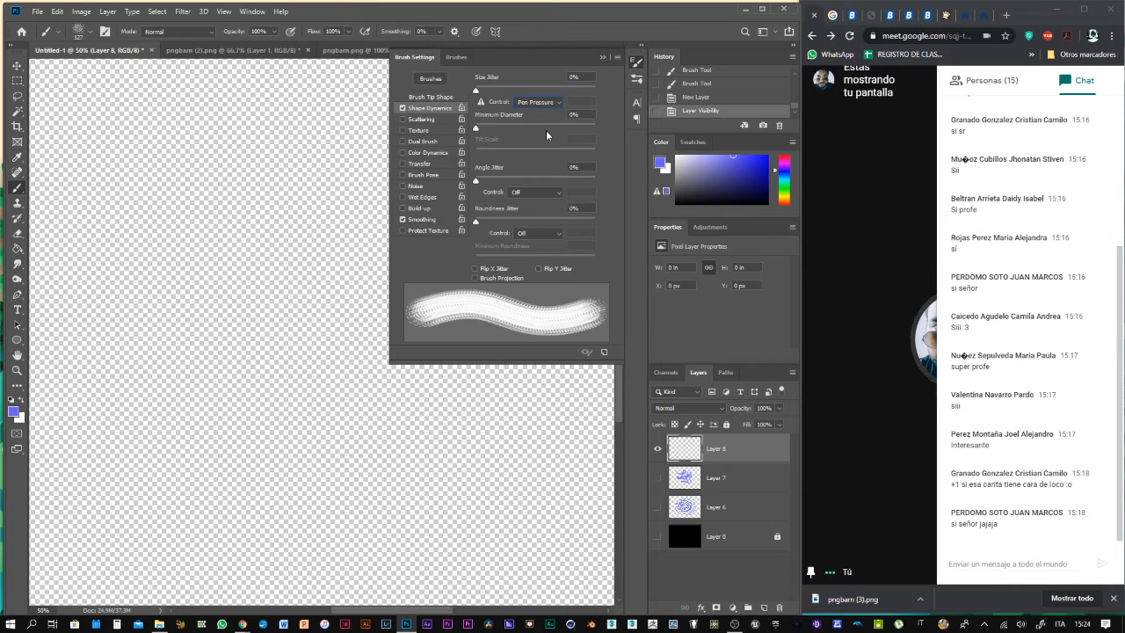
{"action": "left_click_drag", "start_coordinate": [496, 130], "coordinate": [555, 127]}
{"action": "mouse_move", "coordinate": [477, 94]}
{"action": "left_mouse_down"}
{"action": "mouse_move", "coordinate": [567, 96]}
{"action": "mouse_move", "coordinate": [517, 133]}
{"action": "mouse_move", "coordinate": [449, 136]}
{"action": "left_mouse_up"}
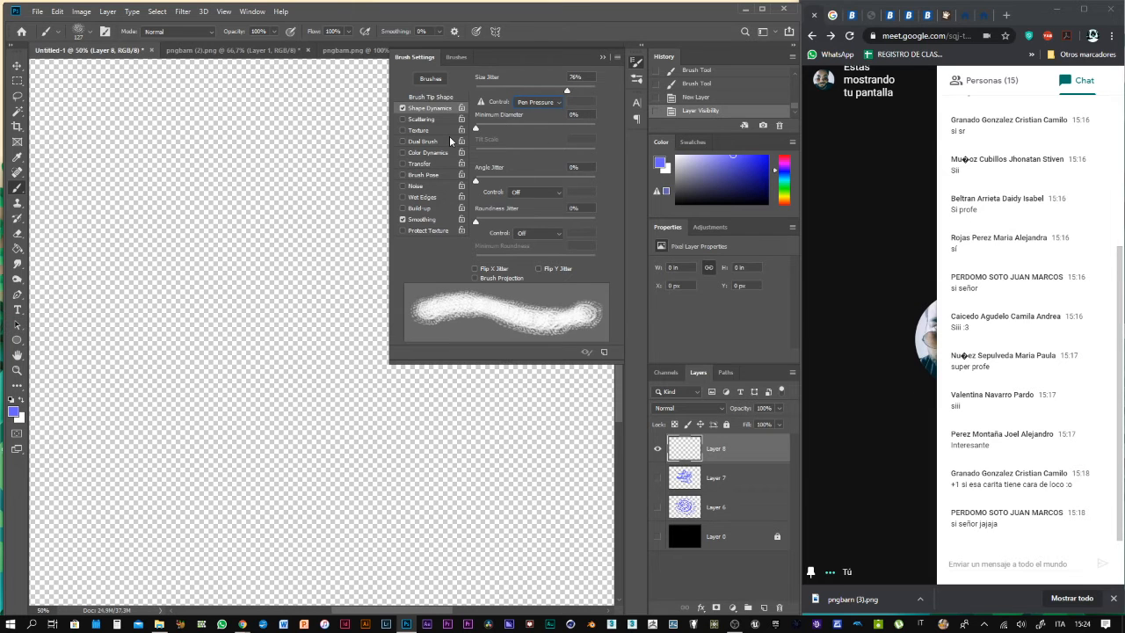
{"action": "left_click_drag", "start_coordinate": [481, 178], "coordinate": [491, 180]}
{"action": "left_click_drag", "start_coordinate": [521, 219], "coordinate": [495, 221]}
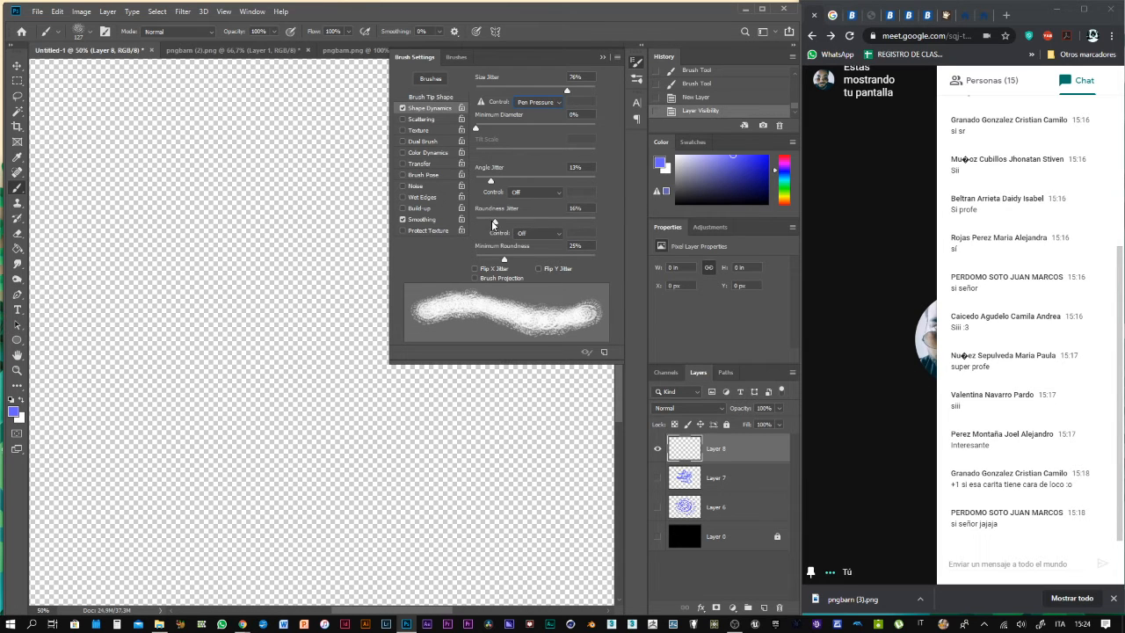
{"action": "mouse_move", "coordinate": [495, 184]}
{"action": "left_mouse_down"}
{"action": "mouse_move", "coordinate": [473, 188]}
{"action": "mouse_move", "coordinate": [498, 186]}
{"action": "left_mouse_up"}
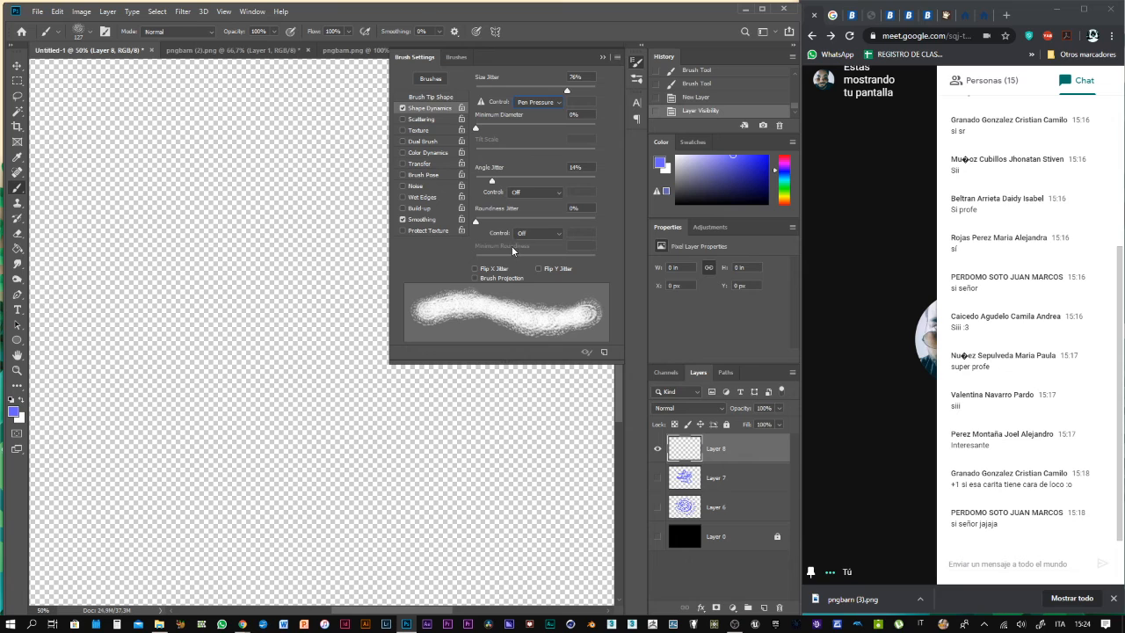
Enable Color Dynamics and Brush Pose, setting Tilt X to -53%, Tilt Y to 44% and Rotation to 139°, with Override Tilt X on
{"action": "left_click", "coordinate": [422, 154]}
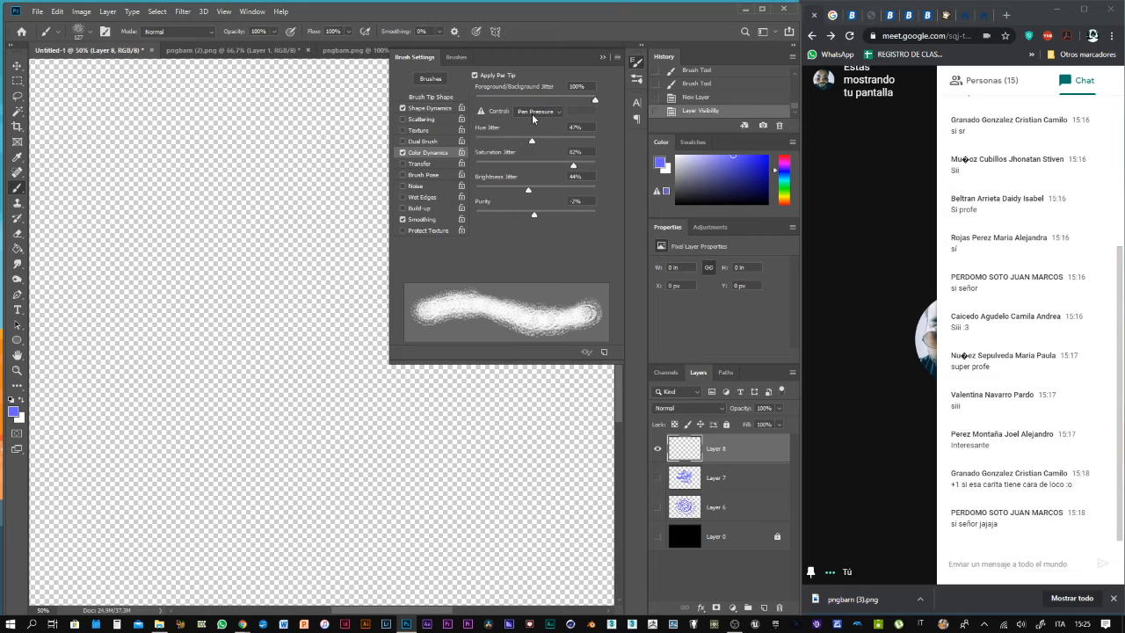
{"action": "left_click", "coordinate": [427, 174]}
{"action": "mouse_move", "coordinate": [536, 90]}
{"action": "left_mouse_down"}
{"action": "mouse_move", "coordinate": [522, 94]}
{"action": "mouse_move", "coordinate": [562, 127]}
{"action": "left_mouse_up"}
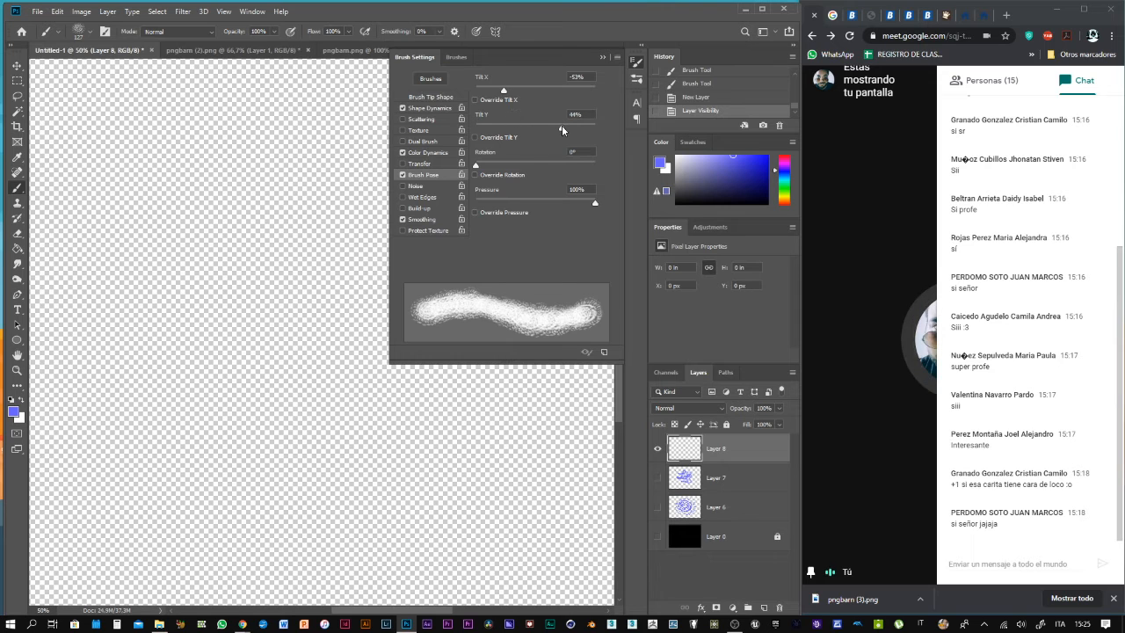
{"action": "left_click_drag", "start_coordinate": [475, 165], "coordinate": [486, 167]}
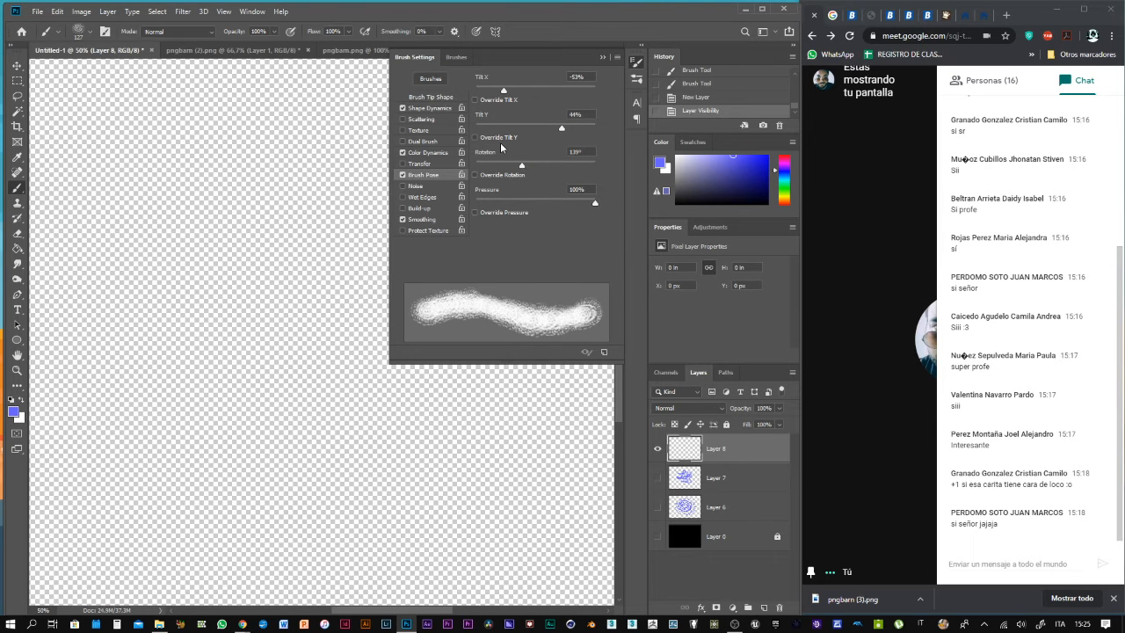
{"action": "left_click", "coordinate": [474, 99]}
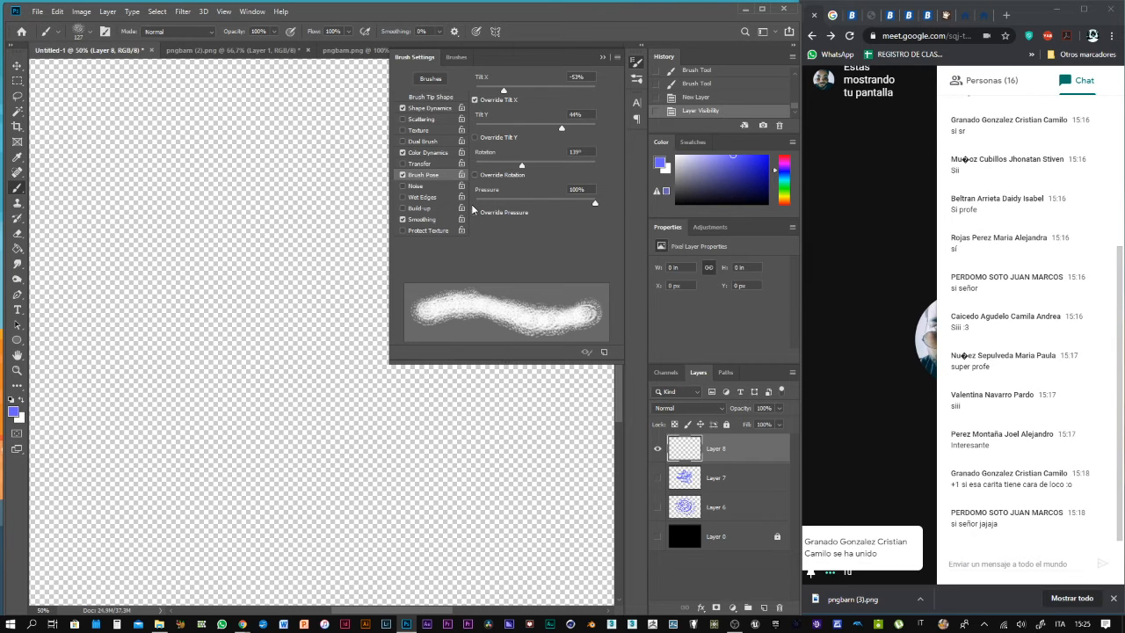
{"action": "left_click", "coordinate": [601, 56]}
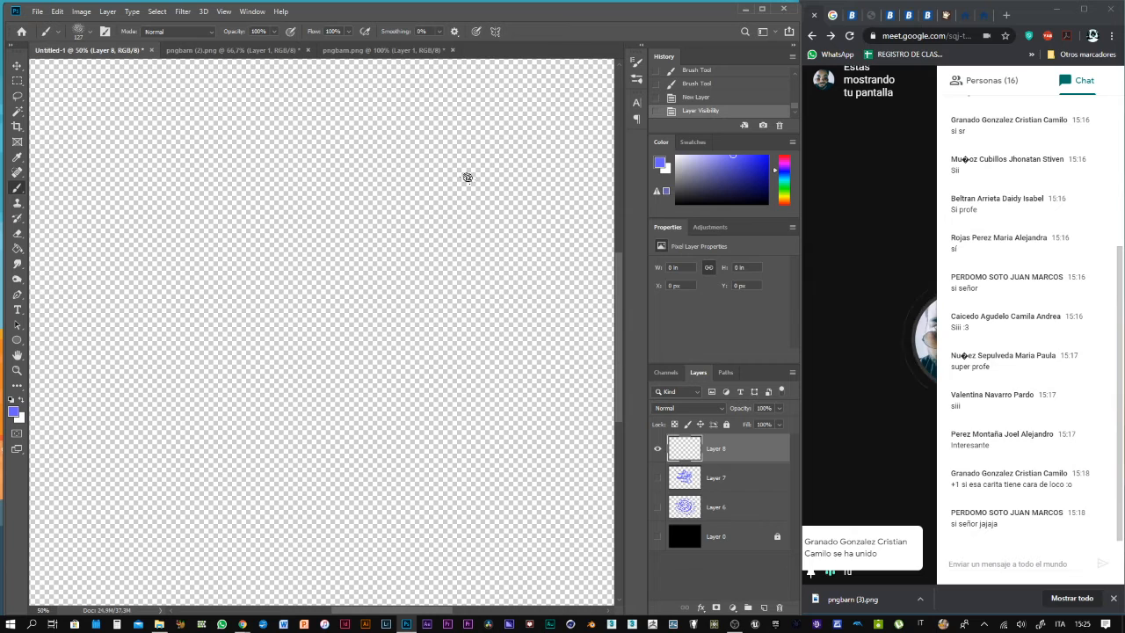
Test the brush dynamics with a looping stroke and a short crossing stroke on Layer 8, and undo both
{"action": "mouse_move", "coordinate": [467, 177]}
{"action": "left_mouse_down"}
{"action": "mouse_move", "coordinate": [416, 171]}
{"action": "mouse_move", "coordinate": [404, 212]}
{"action": "mouse_move", "coordinate": [366, 263]}
{"action": "mouse_move", "coordinate": [296, 289]}
{"action": "mouse_move", "coordinate": [204, 285]}
{"action": "mouse_move", "coordinate": [173, 243]}
{"action": "mouse_move", "coordinate": [196, 177]}
{"action": "mouse_move", "coordinate": [253, 185]}
{"action": "mouse_move", "coordinate": [395, 292]}
{"action": "mouse_move", "coordinate": [499, 304]}
{"action": "left_mouse_up"}
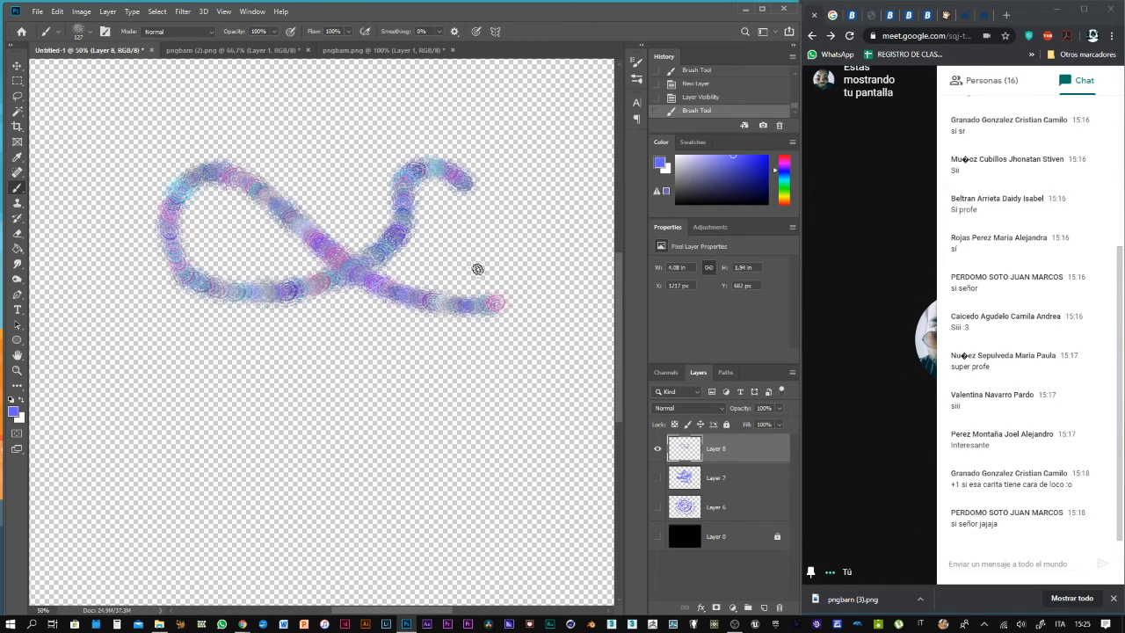
{"action": "mouse_move", "coordinate": [455, 238]}
{"action": "left_mouse_down"}
{"action": "mouse_move", "coordinate": [436, 299]}
{"action": "mouse_move", "coordinate": [380, 361]}
{"action": "left_mouse_up"}
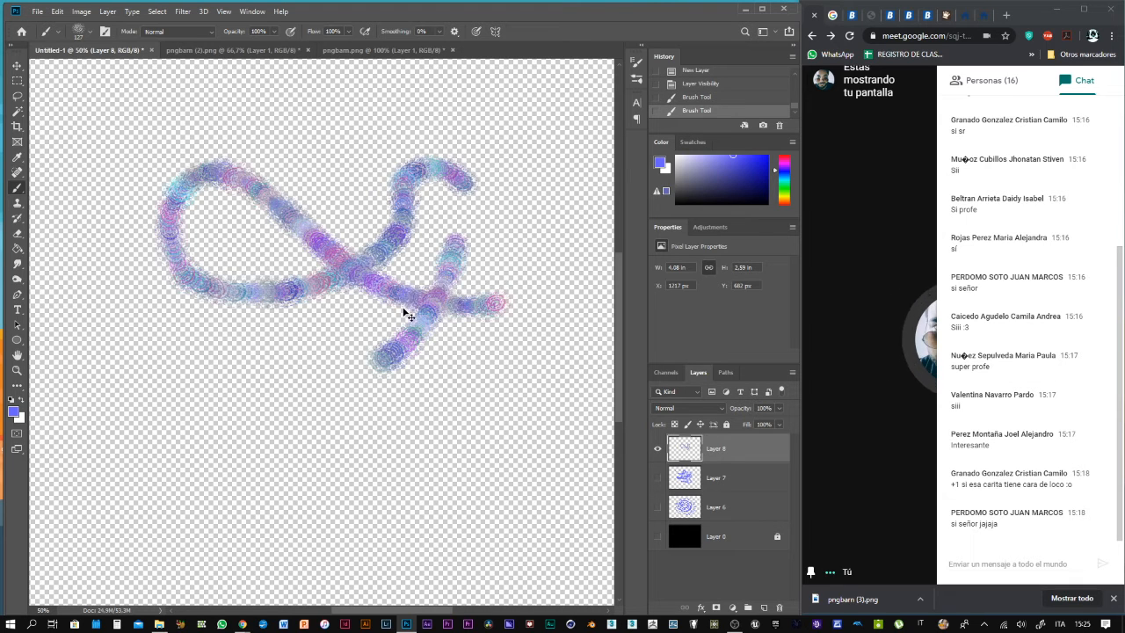
{"action": "key", "text": "ctrl+z"}
{"action": "key", "text": "ctrl+z"}
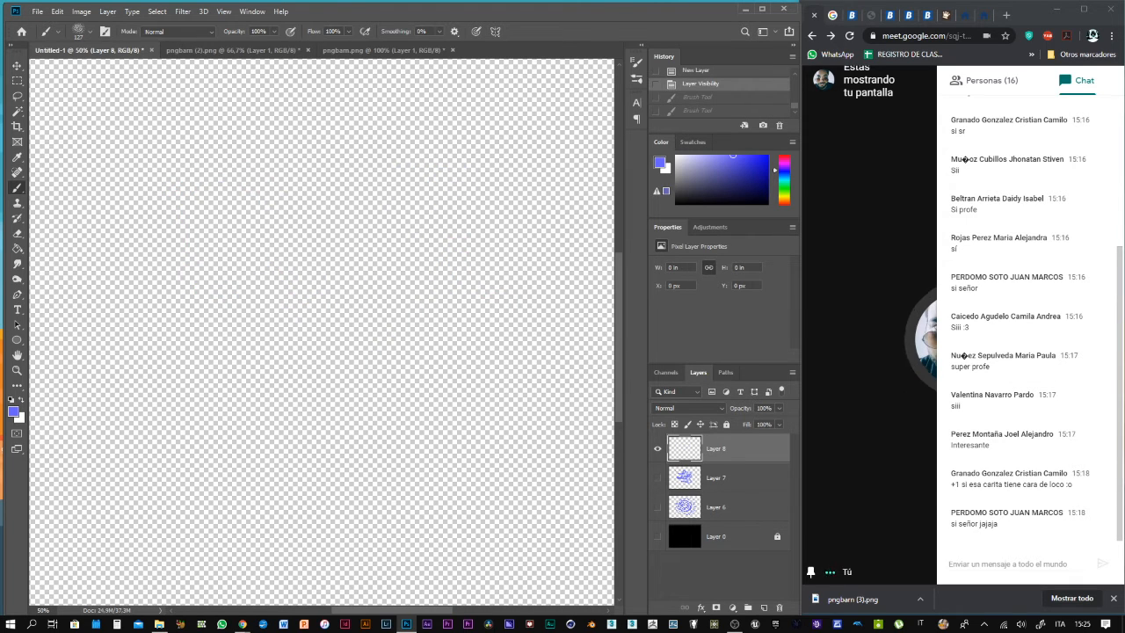
Switch to the Brushes folder in File Explorer and open pngbarn (3).png with Adobe Photoshop CC 2019
{"action": "key", "text": "alt+Tab"}
{"action": "key", "text": "Tab"}
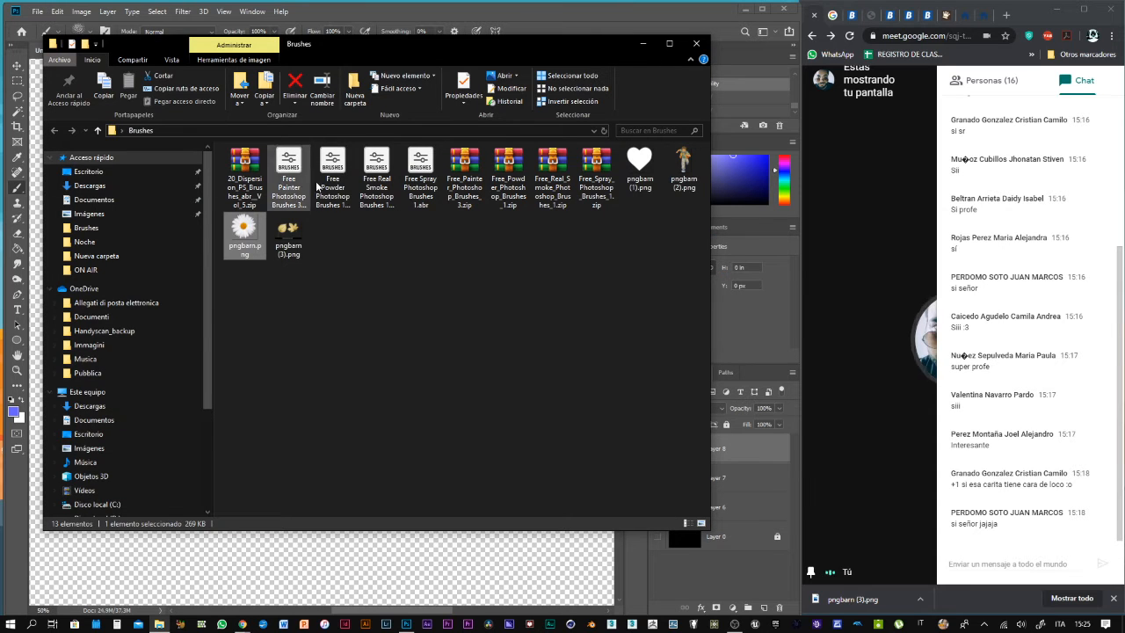
{"action": "left_click", "coordinate": [297, 240]}
{"action": "right_click", "coordinate": [291, 235]}
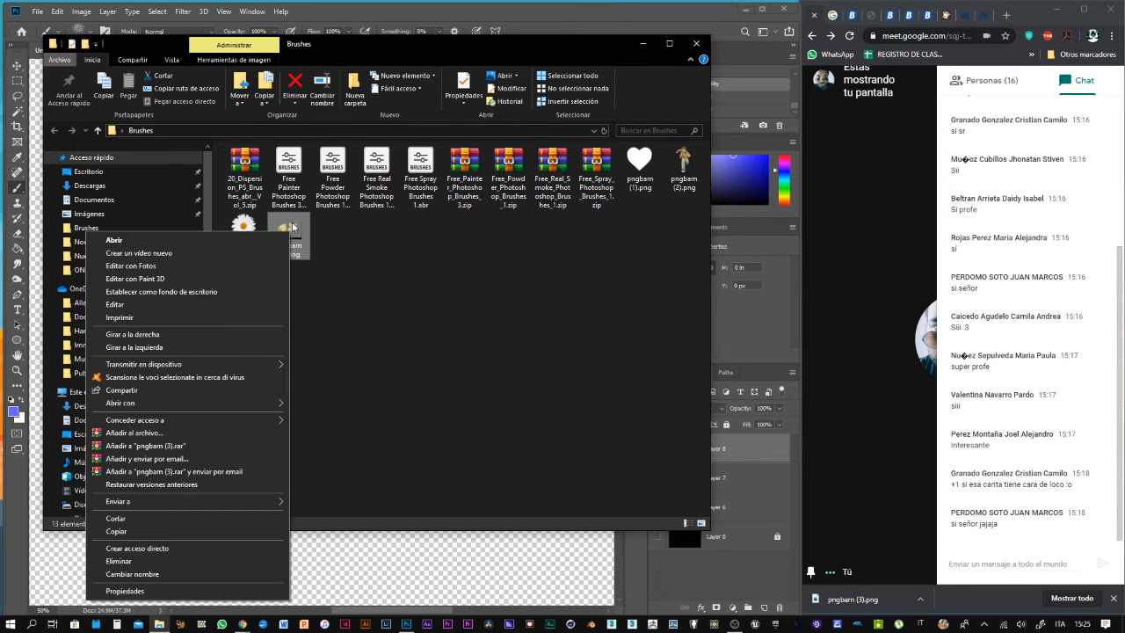
{"action": "mouse_move", "coordinate": [251, 403]}
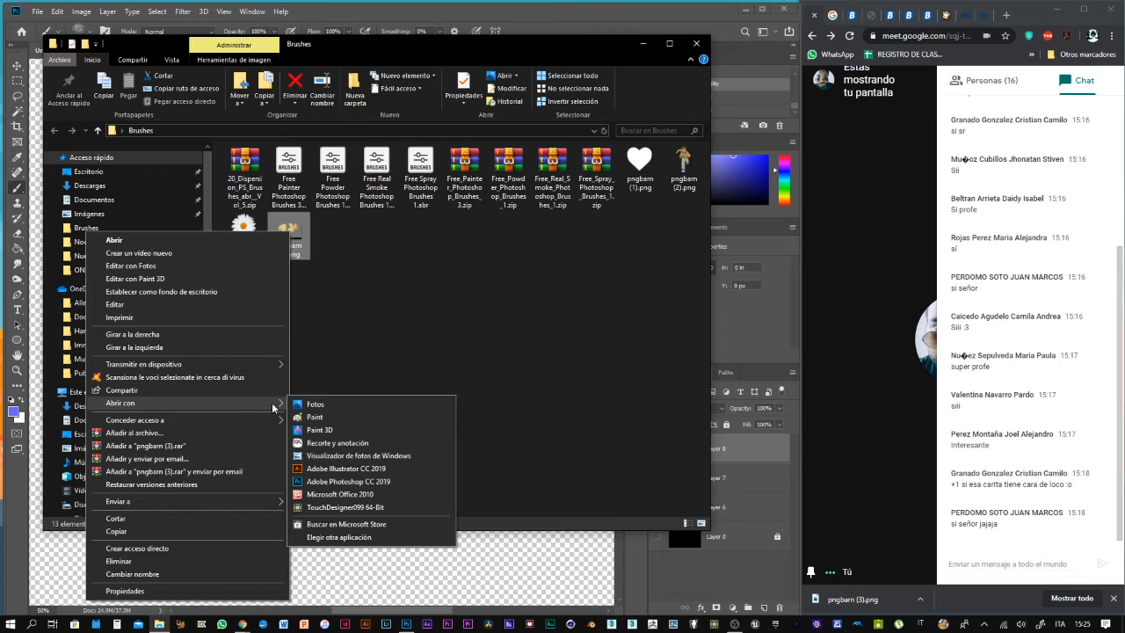
{"action": "left_click", "coordinate": [339, 480]}
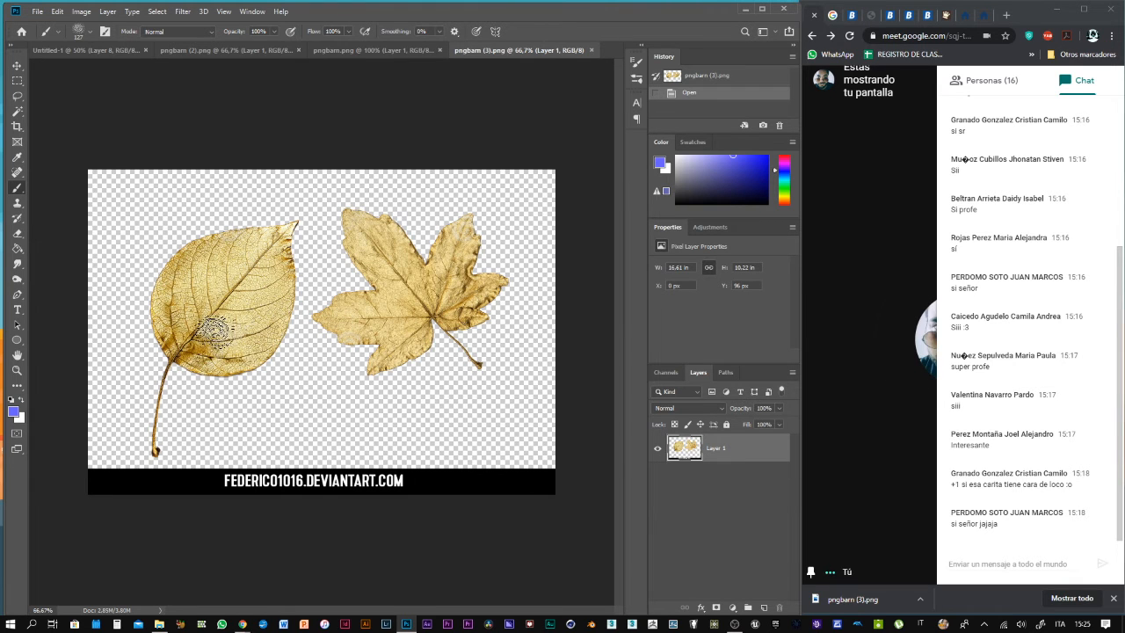
Erase the maple leaf and the black caption band, keeping only the oval leaf
{"action": "key", "text": "v"}
{"action": "key", "text": "e"}
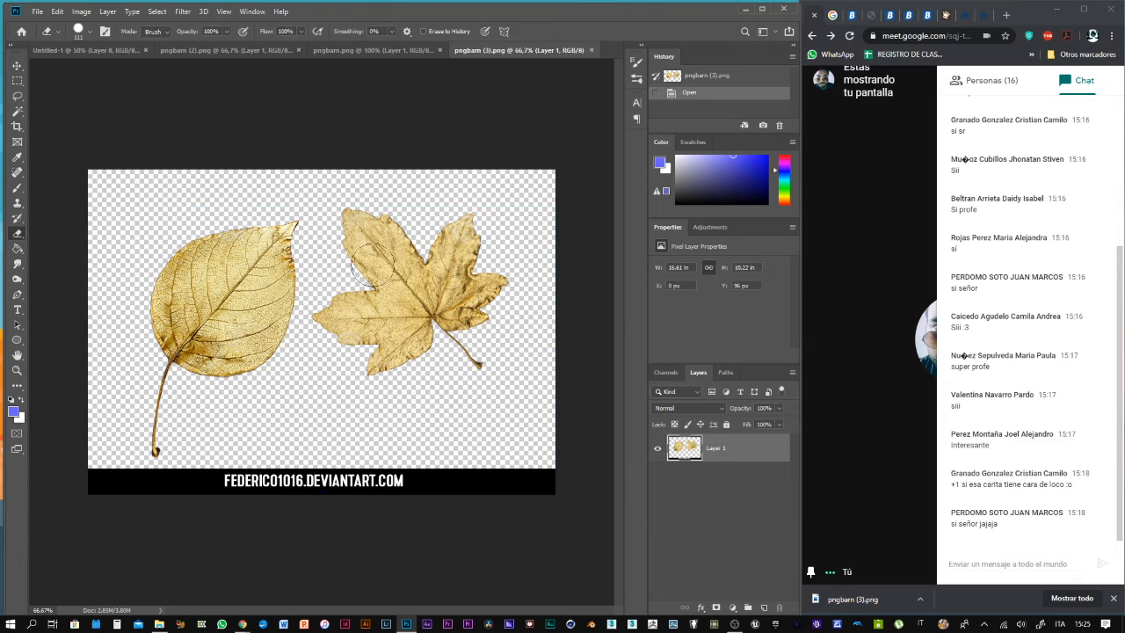
{"action": "mouse_move", "coordinate": [375, 224]}
{"action": "left_mouse_down"}
{"action": "mouse_move", "coordinate": [351, 208]}
{"action": "mouse_move", "coordinate": [341, 245]}
{"action": "mouse_move", "coordinate": [360, 292]}
{"action": "mouse_move", "coordinate": [325, 324]}
{"action": "mouse_move", "coordinate": [397, 368]}
{"action": "mouse_move", "coordinate": [380, 248]}
{"action": "mouse_move", "coordinate": [410, 240]}
{"action": "mouse_move", "coordinate": [424, 335]}
{"action": "mouse_move", "coordinate": [490, 359]}
{"action": "mouse_move", "coordinate": [456, 297]}
{"action": "mouse_move", "coordinate": [472, 221]}
{"action": "mouse_move", "coordinate": [445, 271]}
{"action": "mouse_move", "coordinate": [499, 287]}
{"action": "left_mouse_up"}
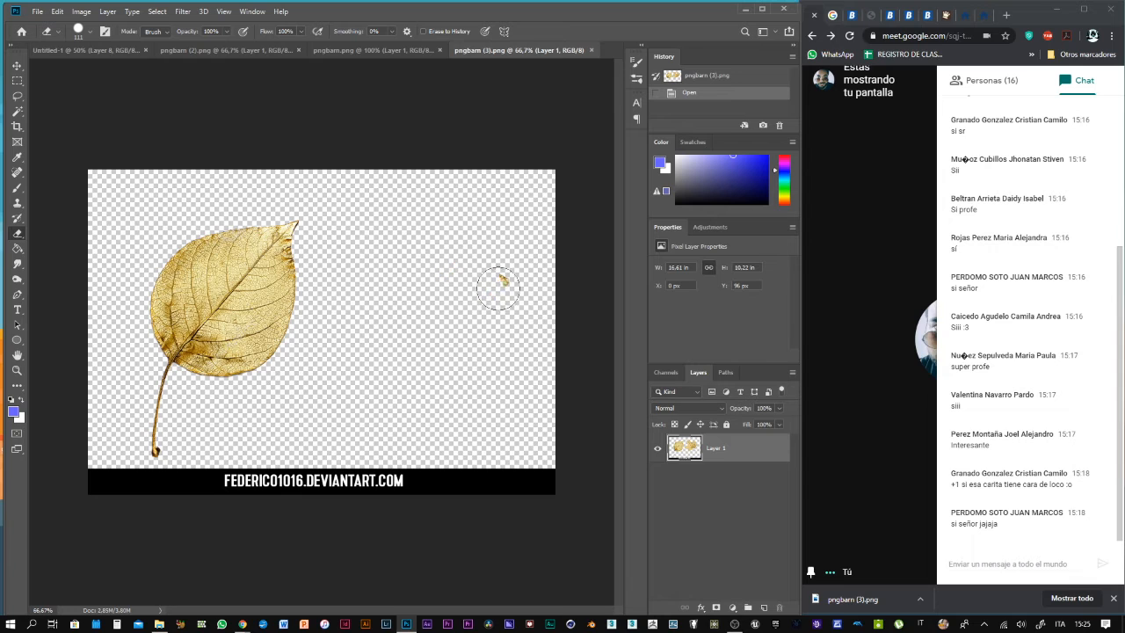
{"action": "mouse_move", "coordinate": [444, 357]}
{"action": "left_mouse_down"}
{"action": "mouse_move", "coordinate": [254, 479]}
{"action": "mouse_move", "coordinate": [89, 476]}
{"action": "mouse_move", "coordinate": [129, 492]}
{"action": "mouse_move", "coordinate": [545, 478]}
{"action": "left_mouse_up"}
{"action": "key", "text": "v"}
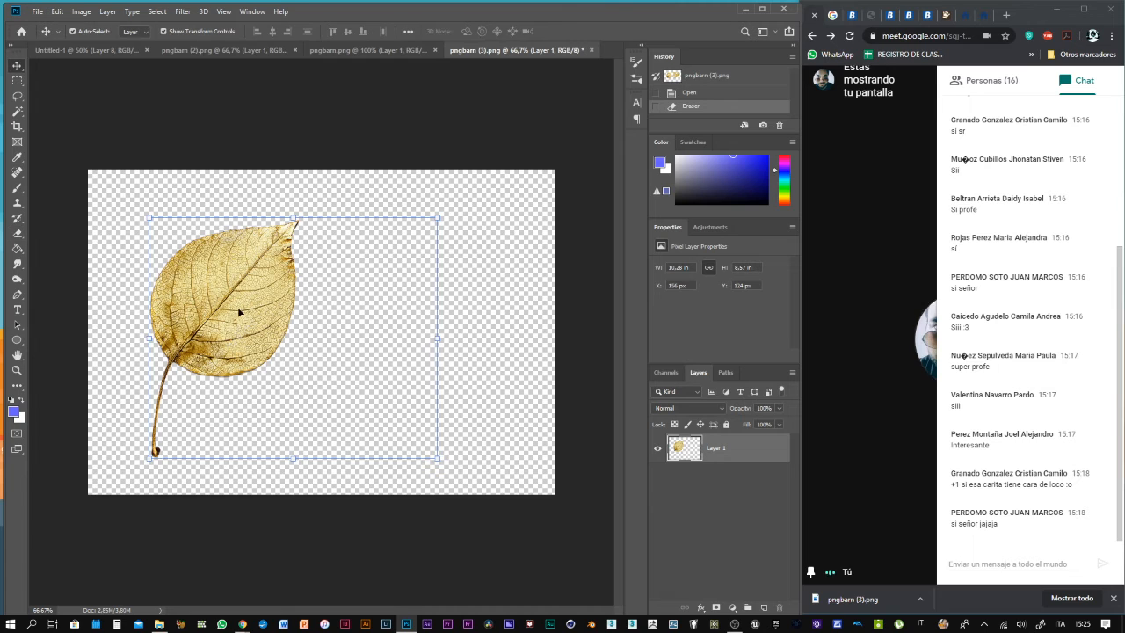
Erase the leftover specks around the oval leaf and move the leaf to the middle of the canvas
{"action": "key", "text": "e"}
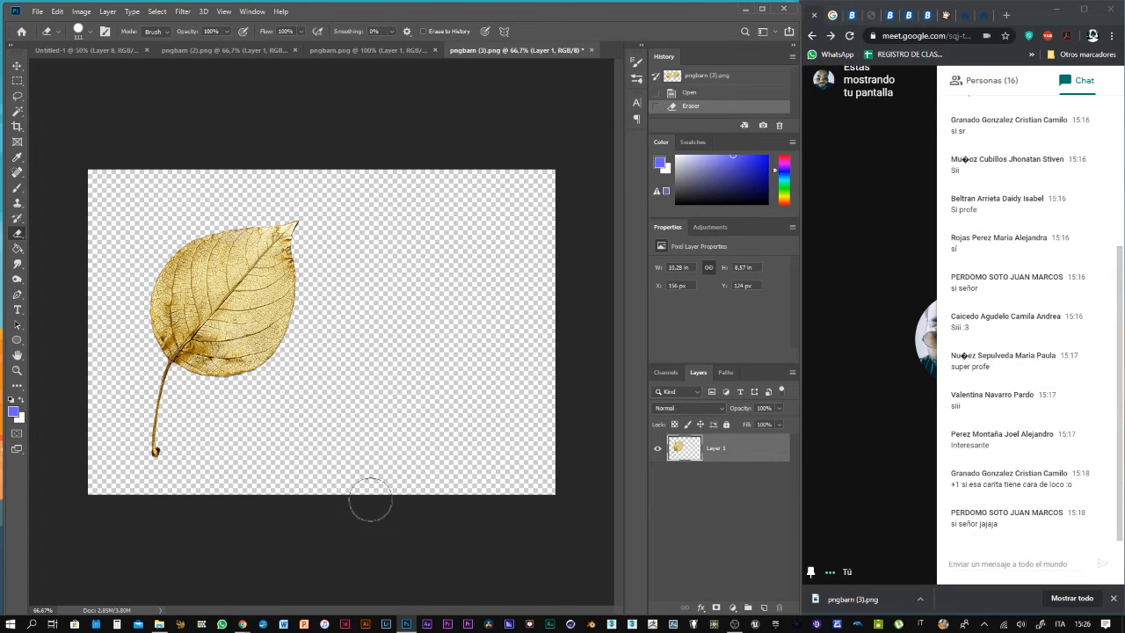
{"action": "left_click", "coordinate": [378, 252]}
{"action": "key", "text": "v"}
{"action": "left_click_drag", "start_coordinate": [277, 302], "coordinate": [319, 298]}
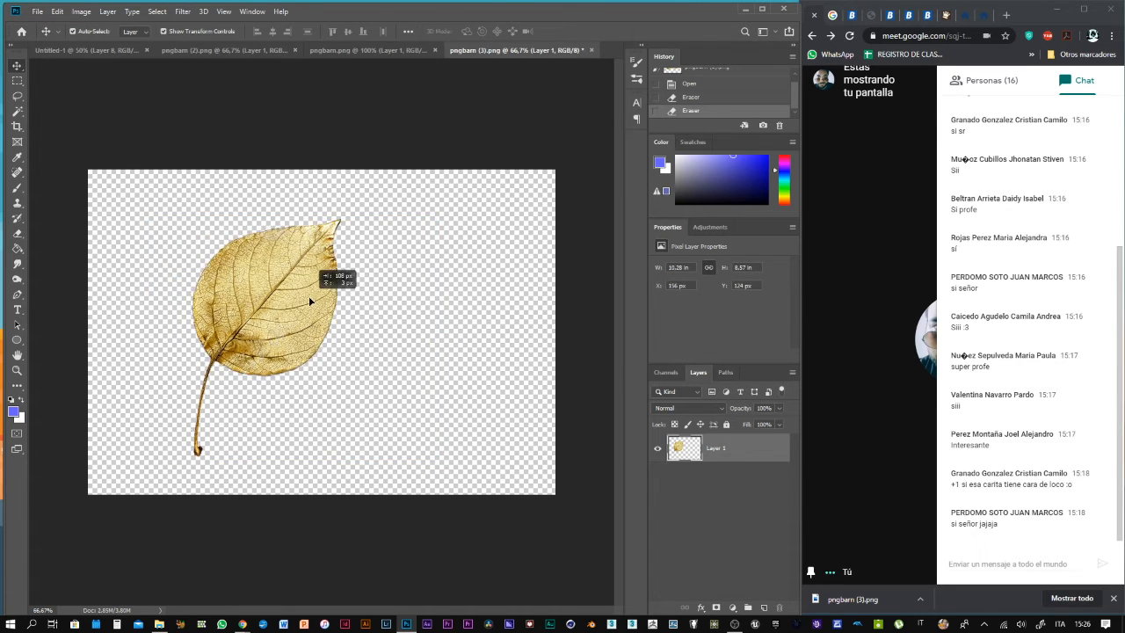
{"action": "key", "text": "e"}
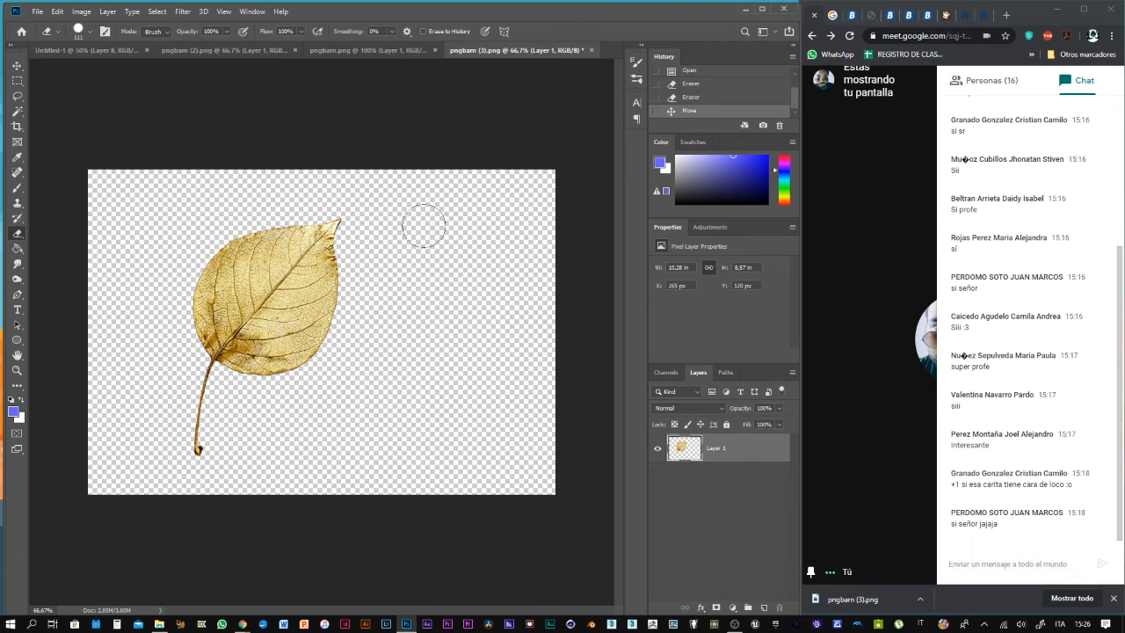
{"action": "left_click", "coordinate": [403, 461]}
{"action": "key", "text": "v"}
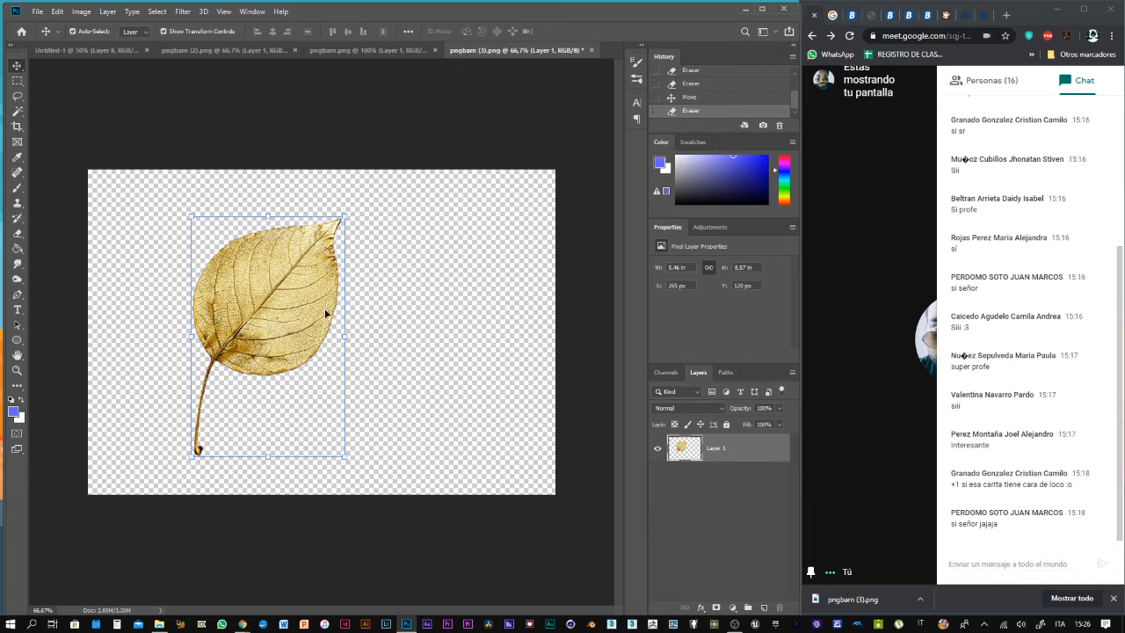
{"action": "left_click_drag", "start_coordinate": [325, 313], "coordinate": [388, 310]}
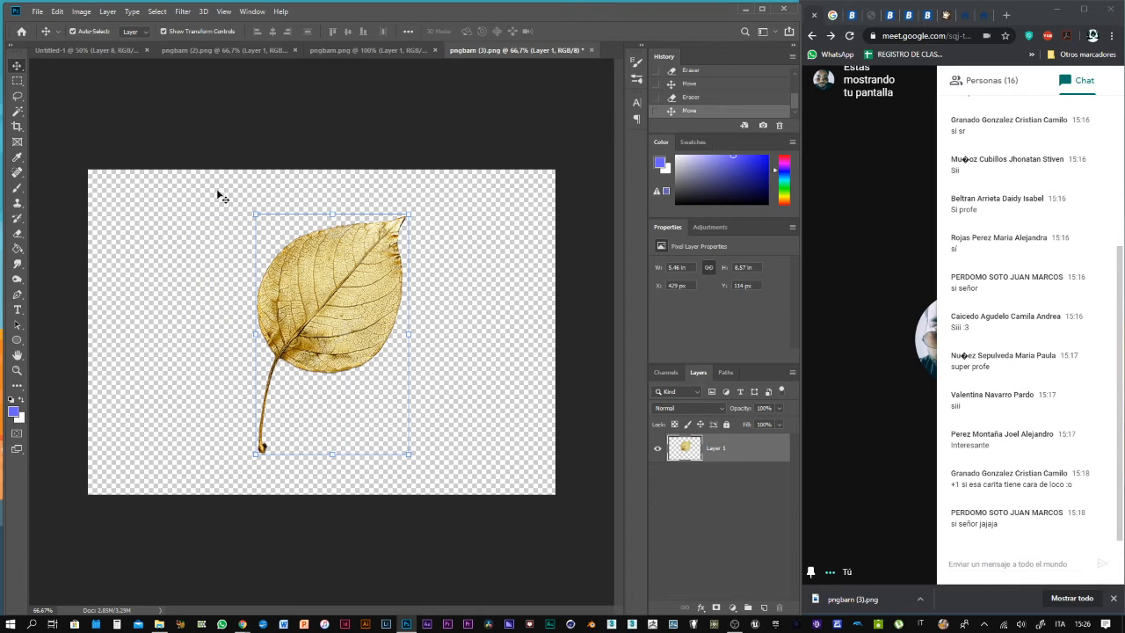
Open the list of image commands for the leaf document
{"action": "left_click", "coordinate": [82, 11]}
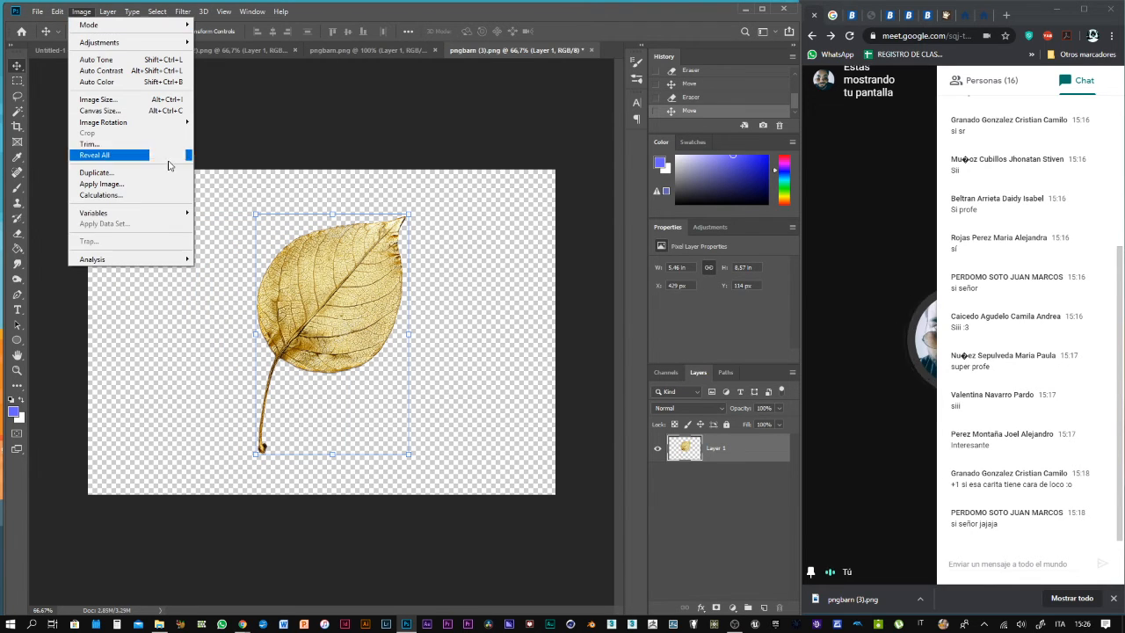
Rotate the golden leaf about 111° so its stem points to the upper left, and apply the transform
{"action": "left_click", "coordinate": [327, 15]}
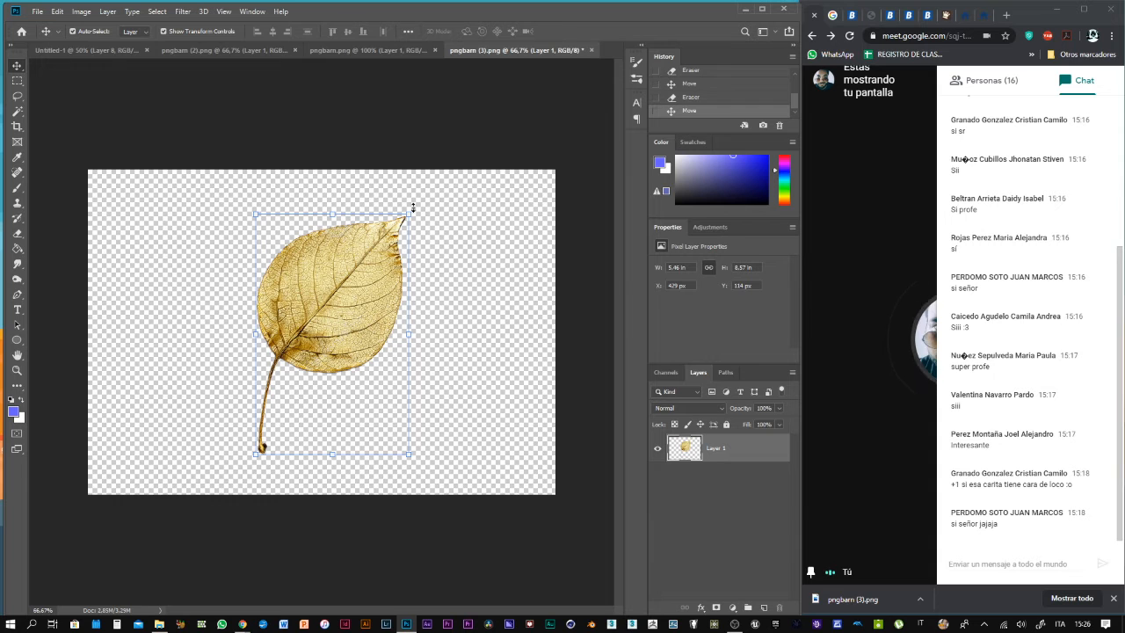
{"action": "left_click_drag", "start_coordinate": [435, 249], "coordinate": [405, 405]}
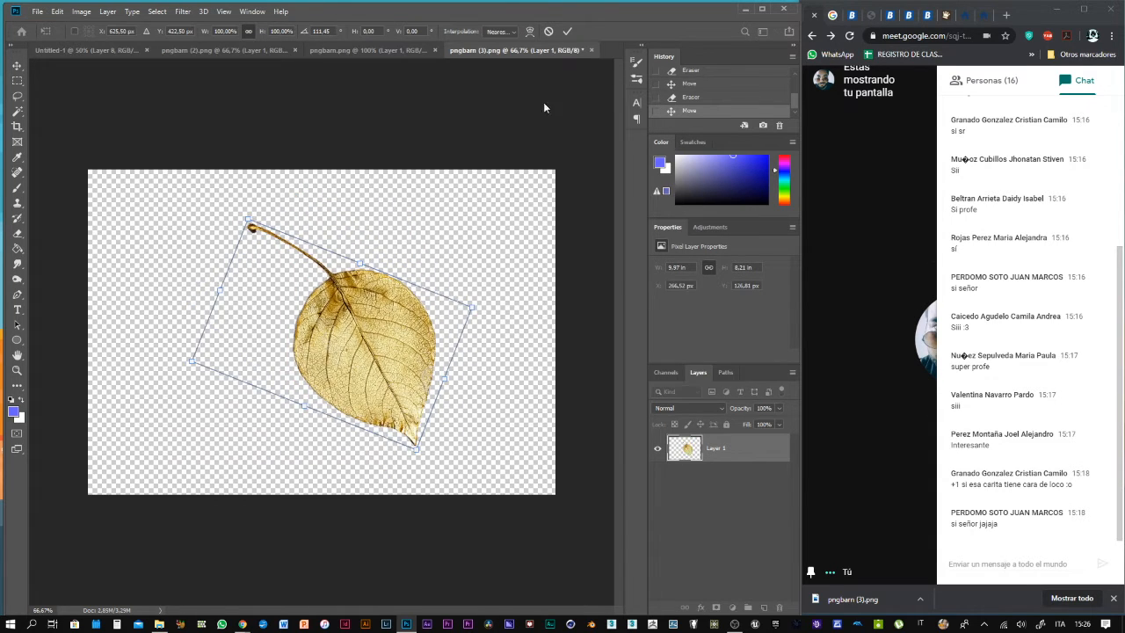
{"action": "left_click", "coordinate": [567, 31]}
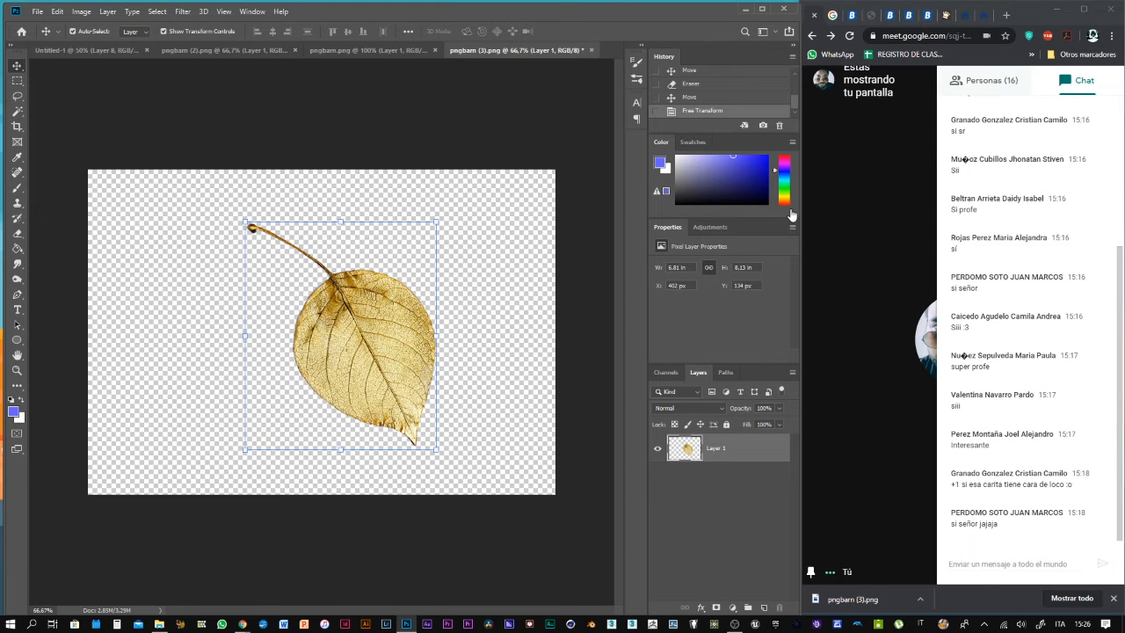
Define a brush preset from the rotated leaf and name it "hojita"
{"action": "left_click", "coordinate": [984, 81]}
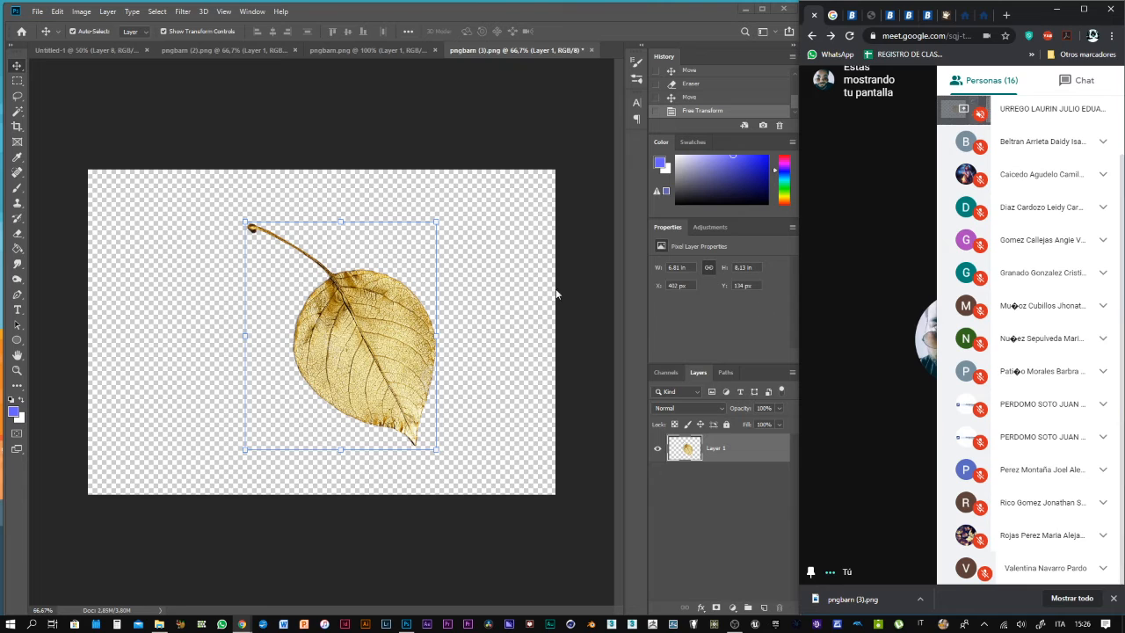
{"action": "left_click", "coordinate": [81, 11]}
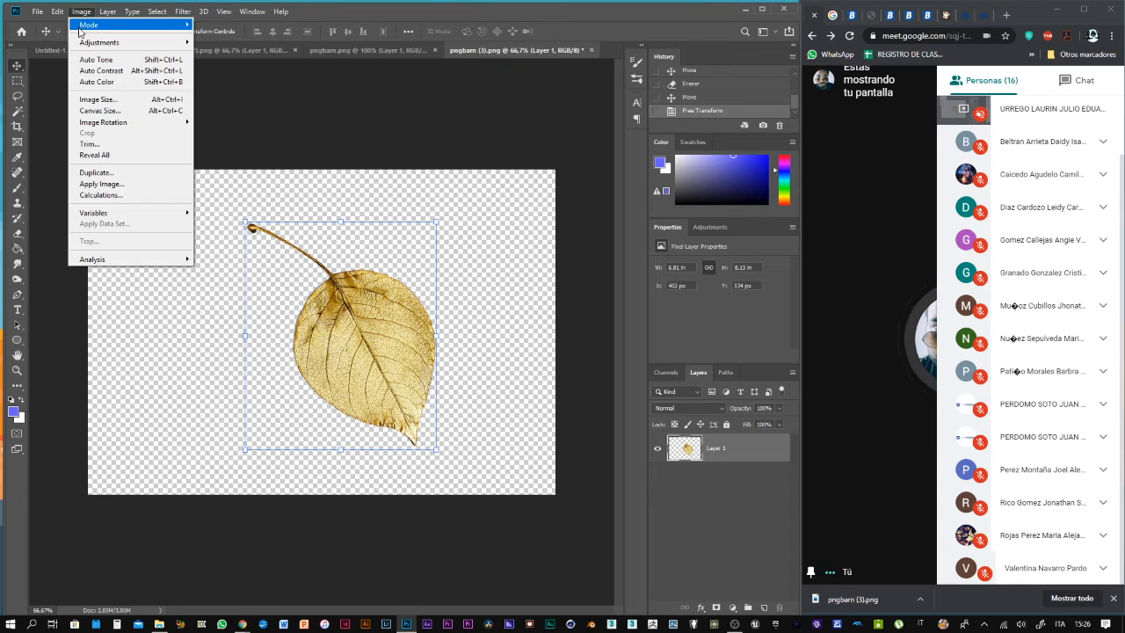
{"action": "left_click", "coordinate": [57, 11]}
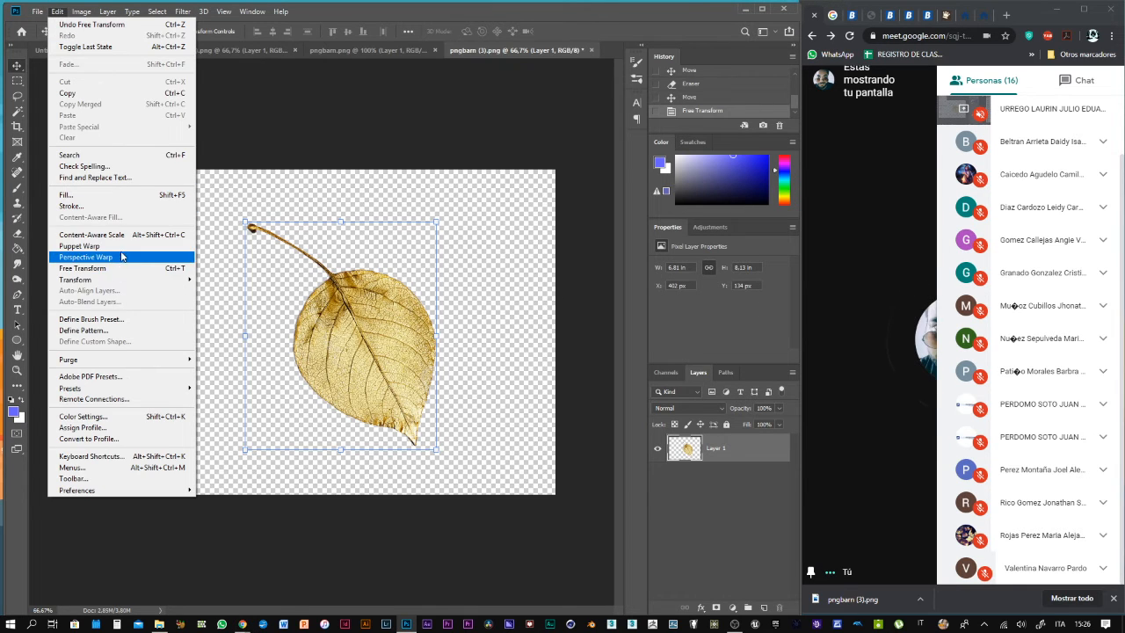
{"action": "left_click", "coordinate": [126, 320]}
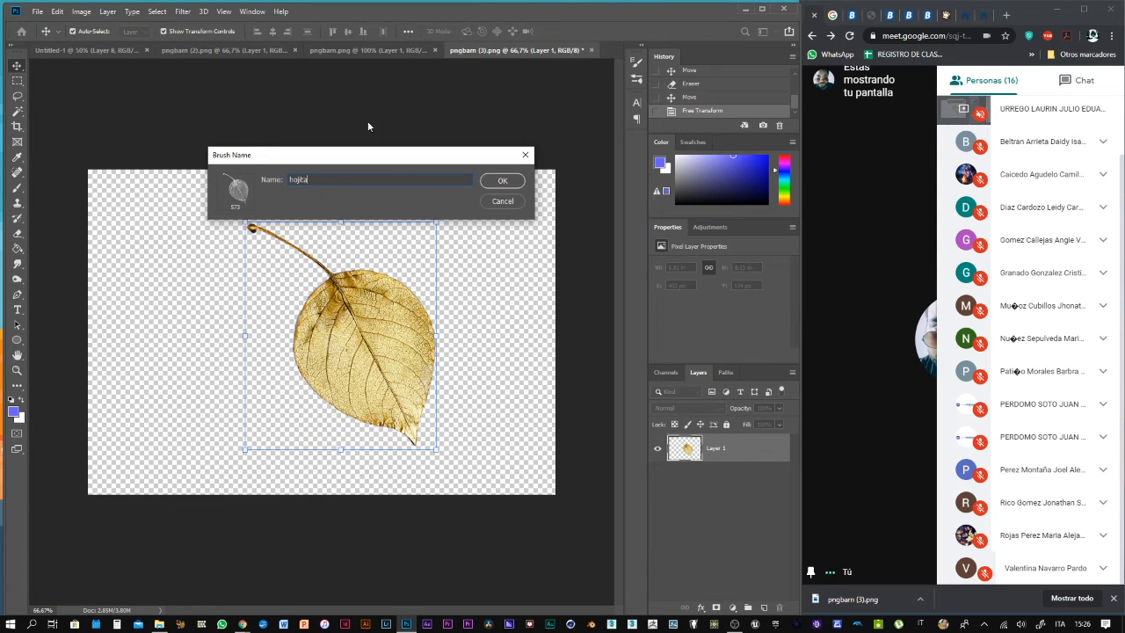
{"action": "left_click", "coordinate": [500, 181]}
Set the hojita brush to 99 px and paint a test stroke shaped like a 2 beside the leaf
{"action": "key", "text": "b"}
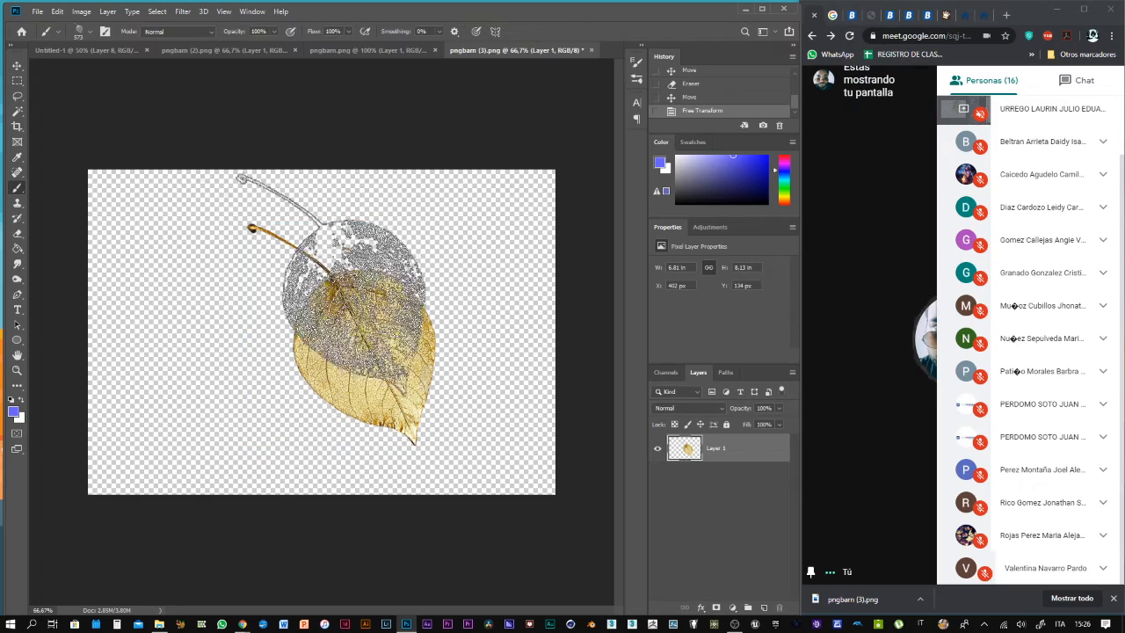
{"action": "right_click", "coordinate": [224, 299]}
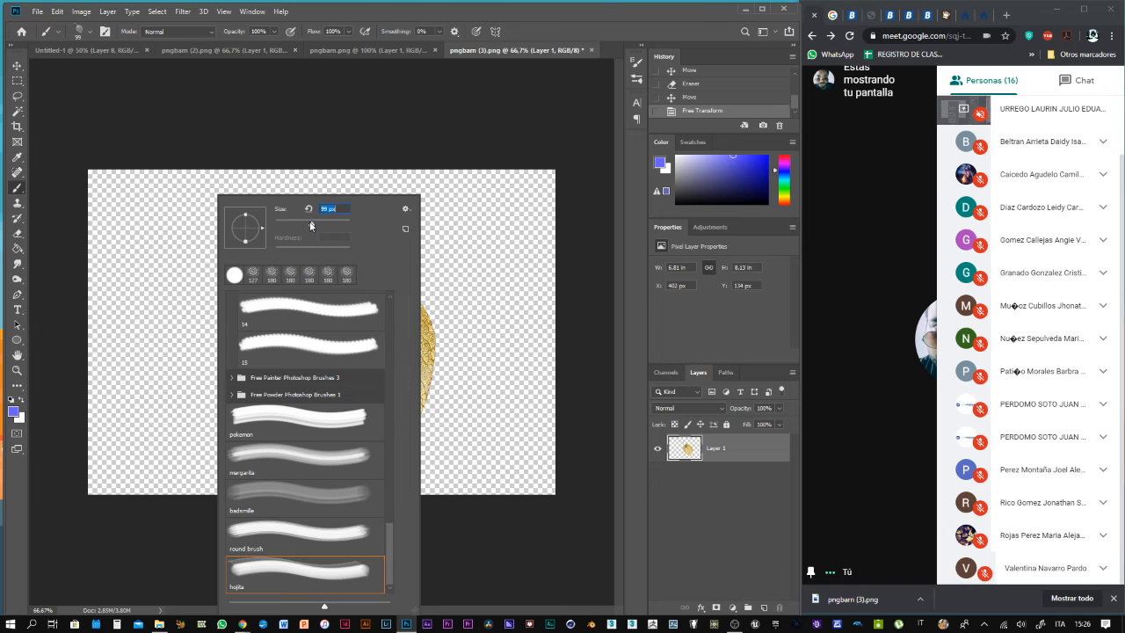
{"action": "left_click", "coordinate": [581, 32]}
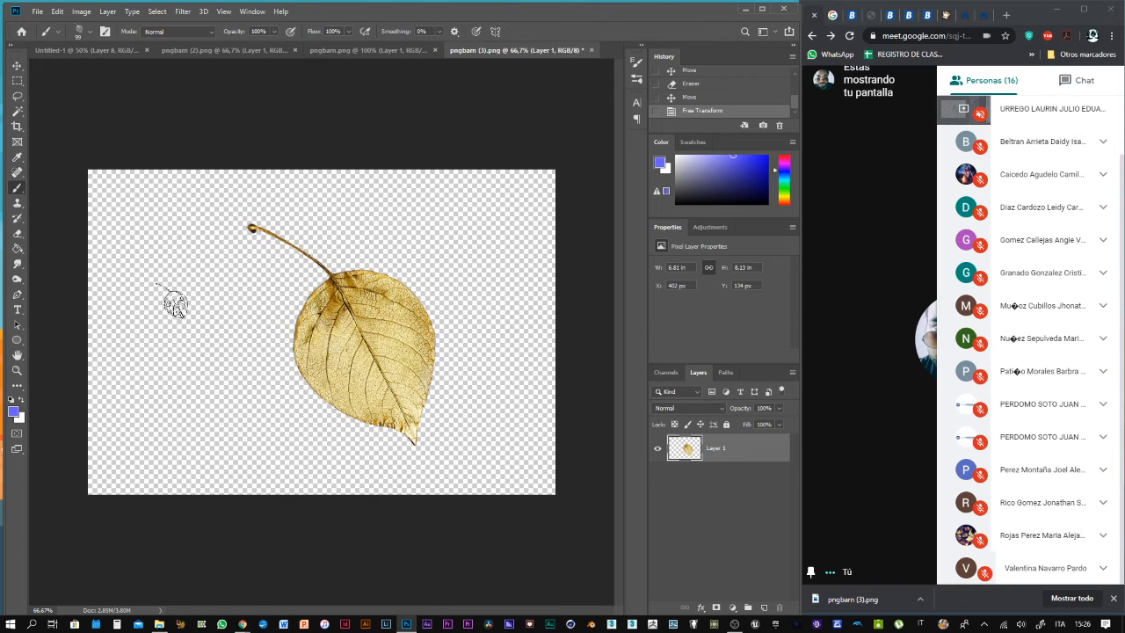
{"action": "mouse_move", "coordinate": [173, 299]}
{"action": "left_mouse_down"}
{"action": "mouse_move", "coordinate": [213, 290]}
{"action": "mouse_move", "coordinate": [236, 314]}
{"action": "mouse_move", "coordinate": [227, 353]}
{"action": "mouse_move", "coordinate": [168, 382]}
{"action": "mouse_move", "coordinate": [157, 423]}
{"action": "mouse_move", "coordinate": [222, 421]}
{"action": "mouse_move", "coordinate": [257, 403]}
{"action": "left_mouse_up"}
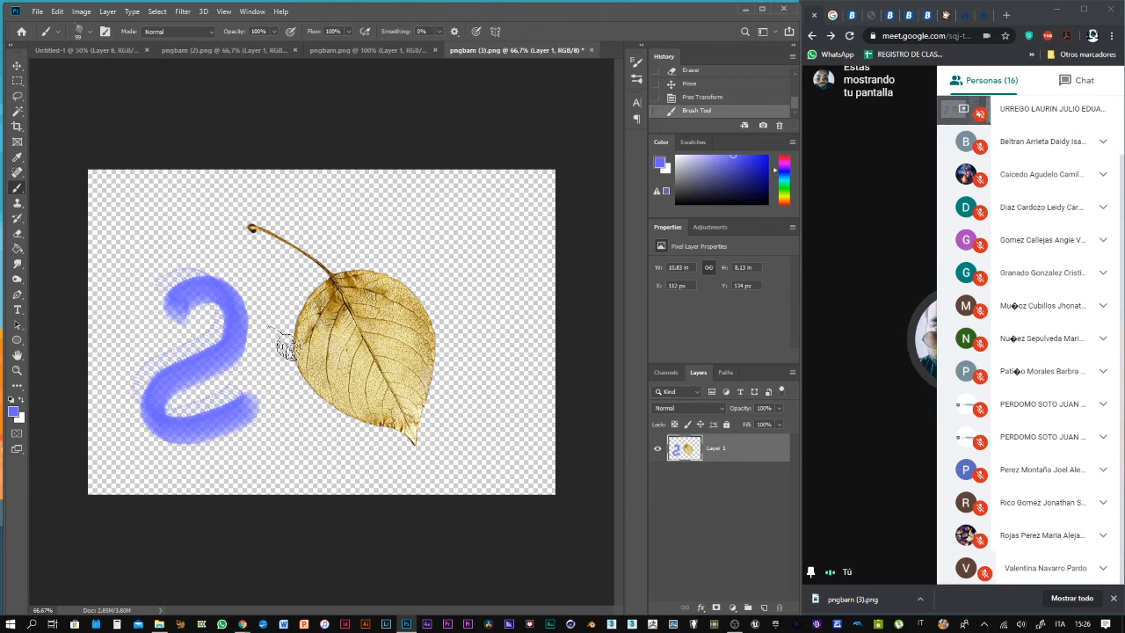
In Untitled-1, enable the brush's Shape Dynamics with 73% size jitter, Pen Pressure control, 9% minimum diameter and 19% roundness jitter
{"action": "left_click", "coordinate": [124, 49]}
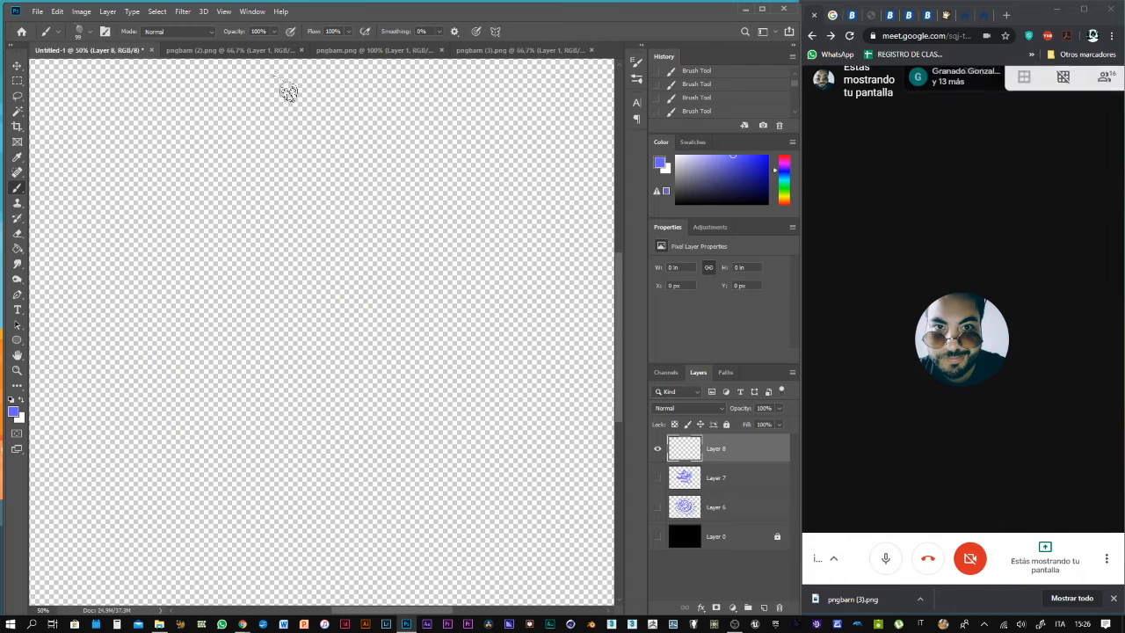
{"action": "left_click", "coordinate": [637, 62]}
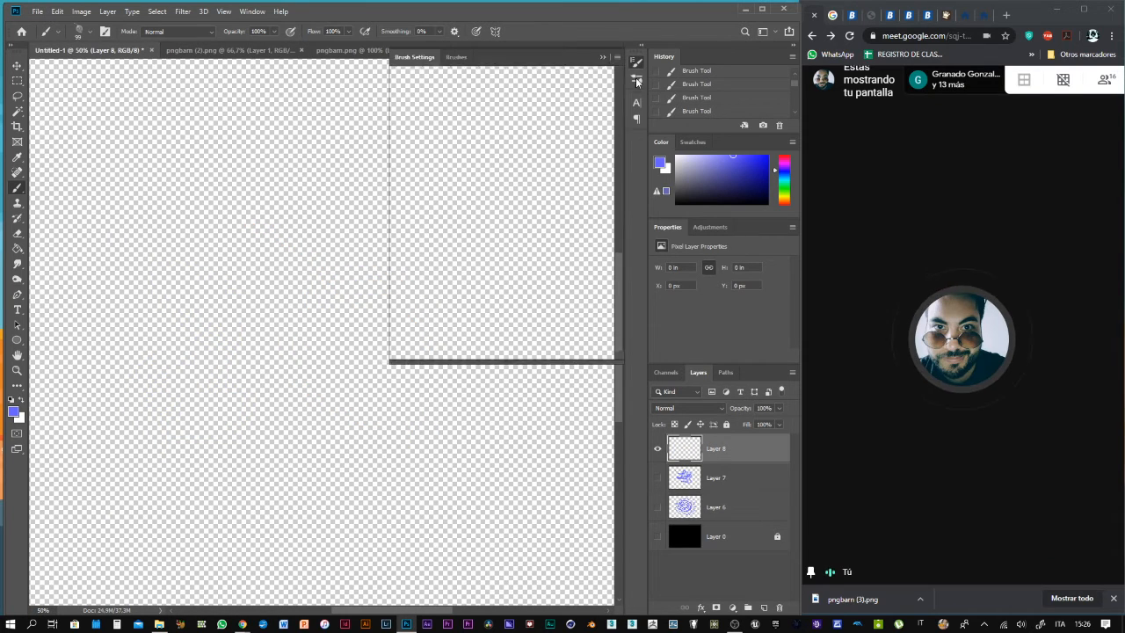
{"action": "left_click", "coordinate": [411, 107]}
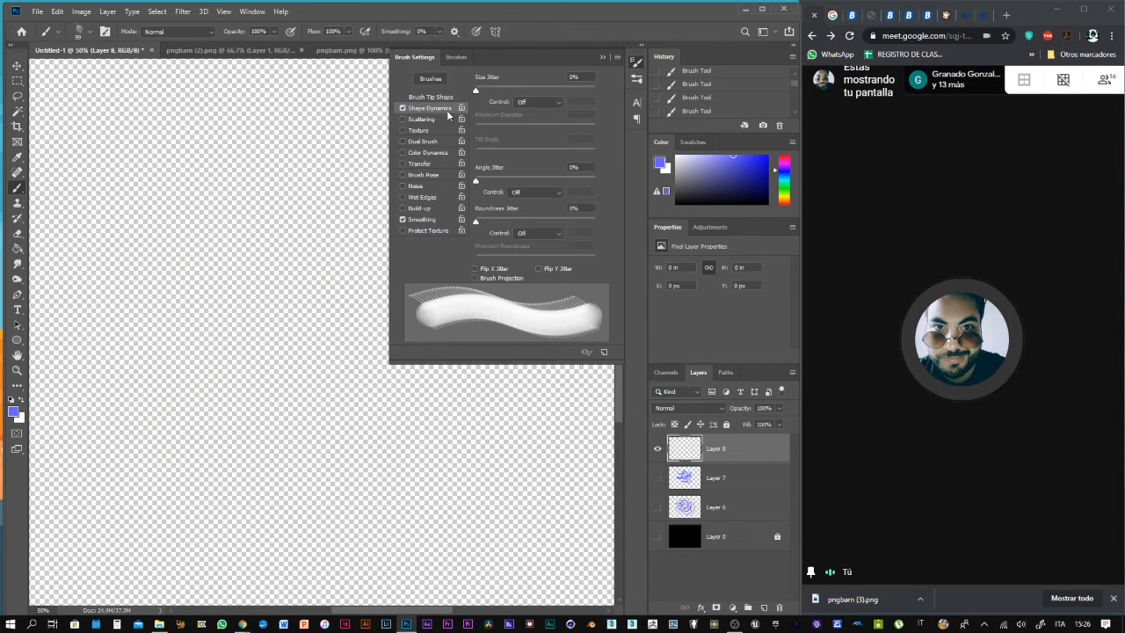
{"action": "left_click_drag", "start_coordinate": [478, 89], "coordinate": [563, 89]}
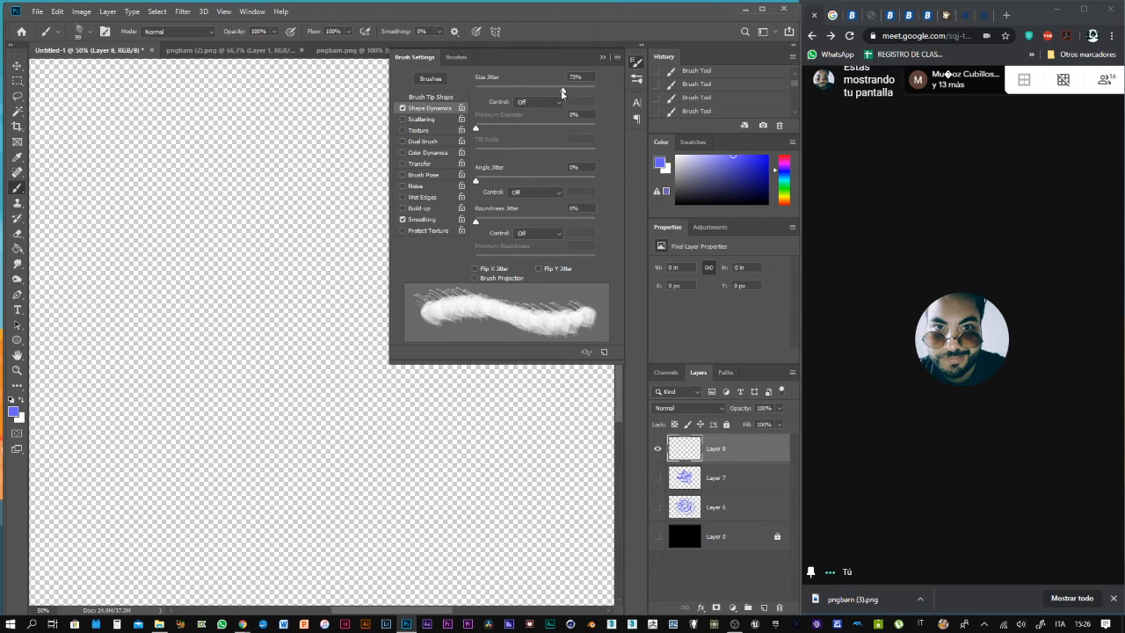
{"action": "left_click", "coordinate": [537, 102]}
{"action": "left_click", "coordinate": [537, 138]}
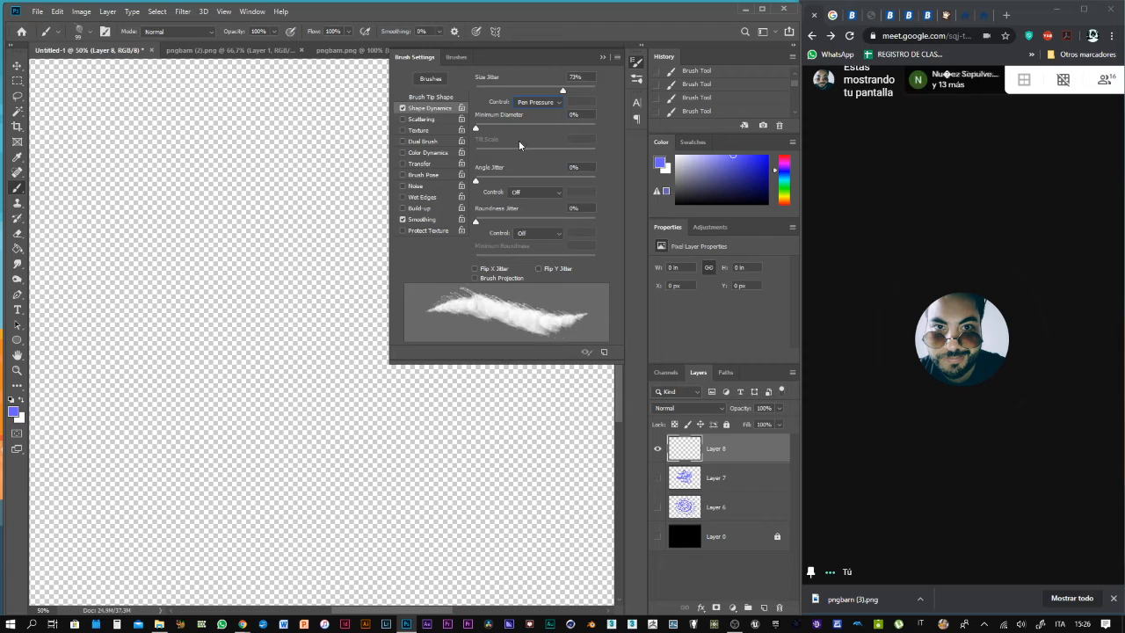
{"action": "left_click_drag", "start_coordinate": [479, 127], "coordinate": [487, 132]}
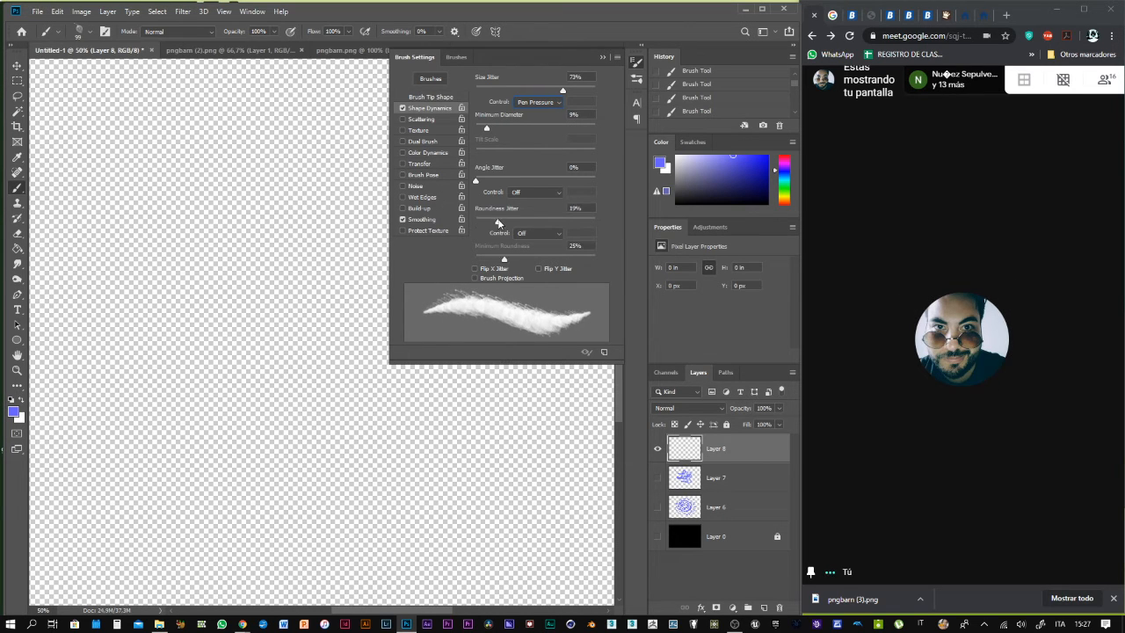
Enable Scattering for the brush with 353% scatter, Pen Pressure control, a count of 1 and 16% count jitter
{"action": "left_click", "coordinate": [421, 119]}
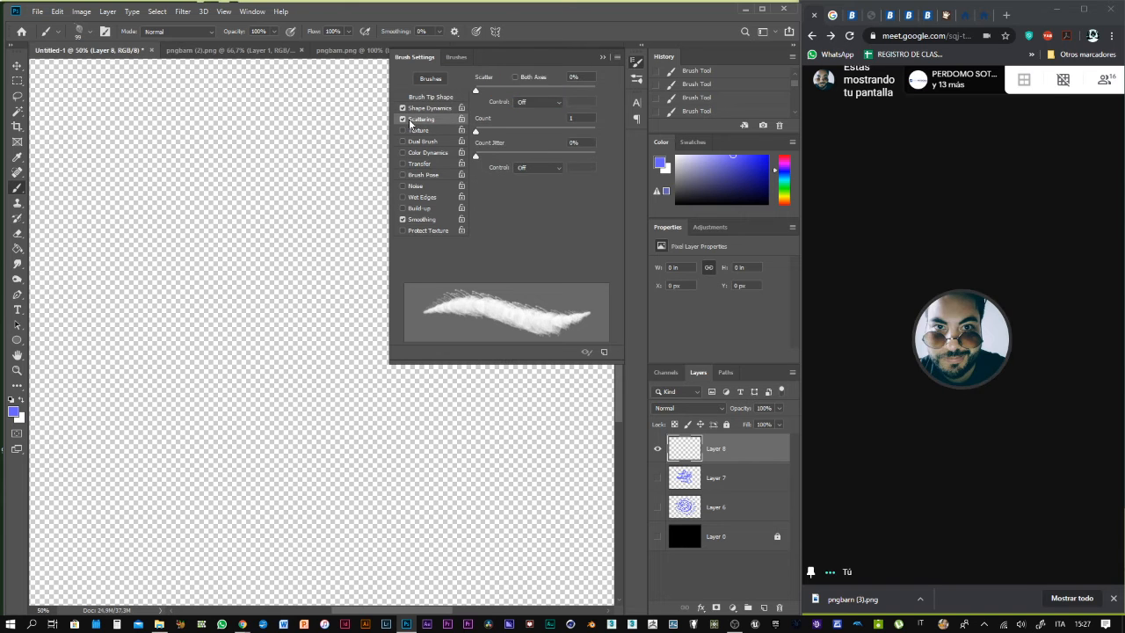
{"action": "left_click_drag", "start_coordinate": [477, 91], "coordinate": [519, 93]}
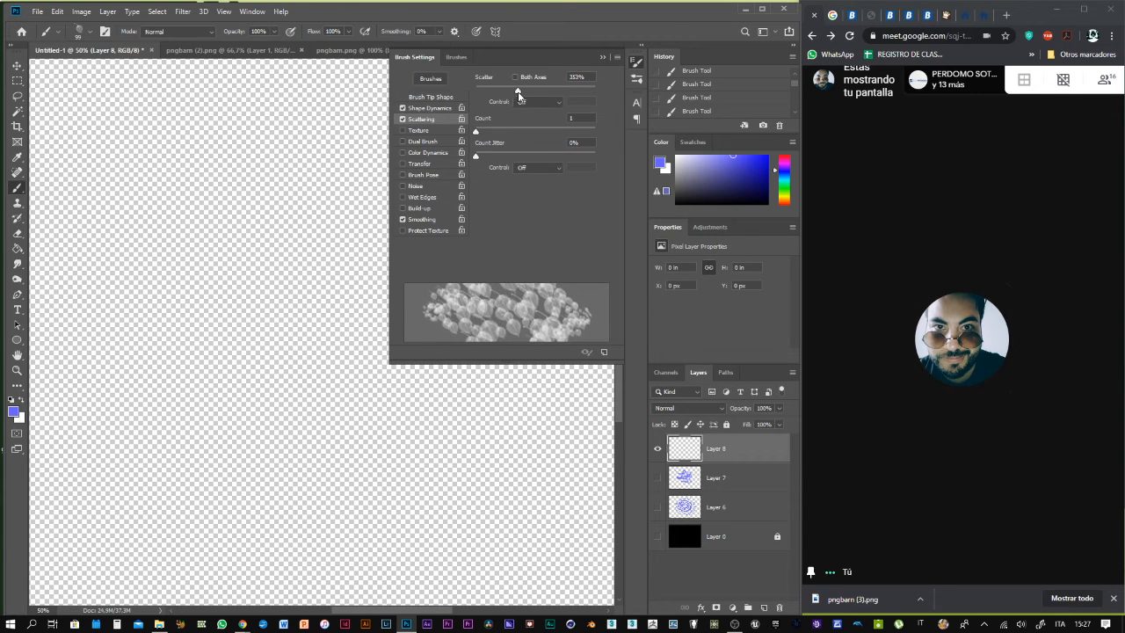
{"action": "left_click", "coordinate": [540, 102]}
{"action": "left_click", "coordinate": [537, 128]}
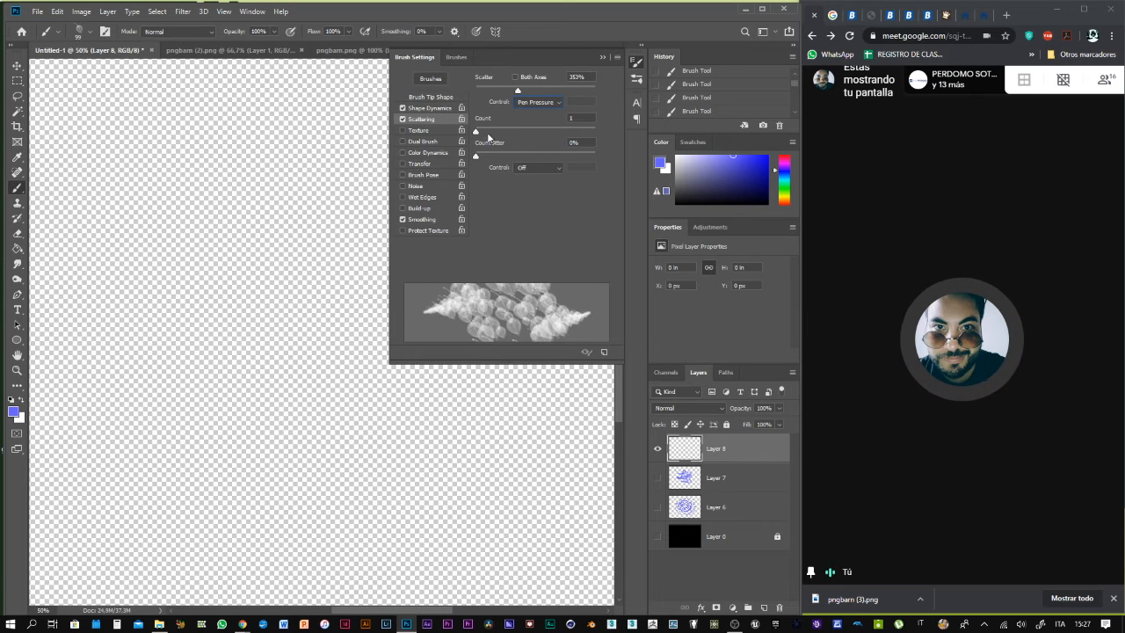
{"action": "mouse_move", "coordinate": [477, 131]}
{"action": "left_mouse_down"}
{"action": "mouse_move", "coordinate": [492, 132]}
{"action": "mouse_move", "coordinate": [472, 132]}
{"action": "left_mouse_up"}
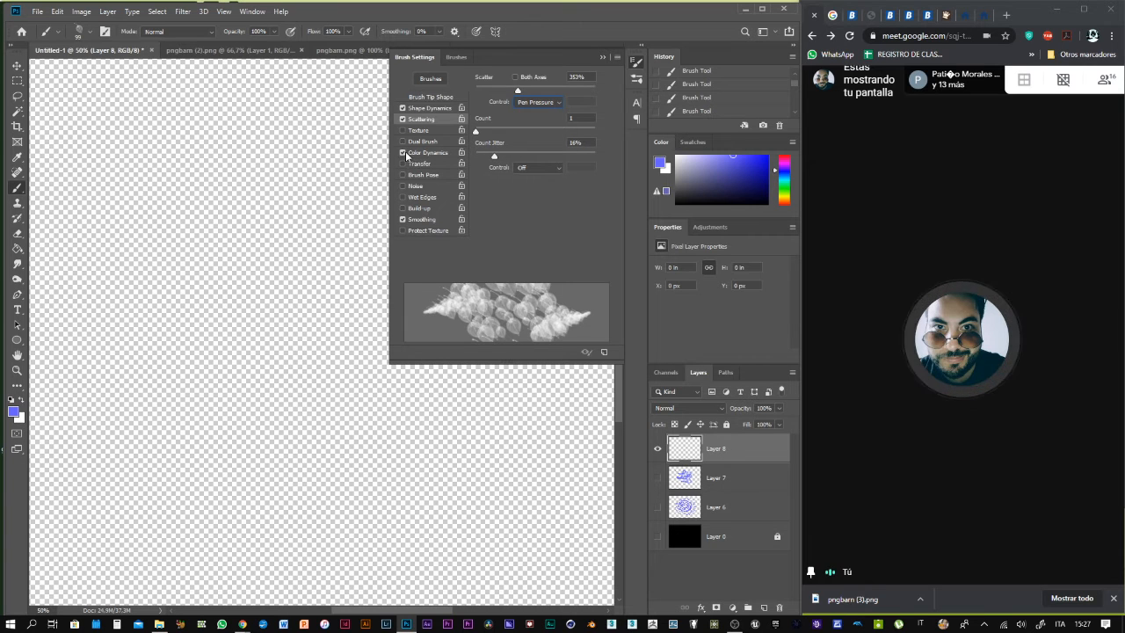
Enable Color Dynamics for the brush with 29% hue jitter and 24% brightness jitter
{"action": "left_click", "coordinate": [427, 154]}
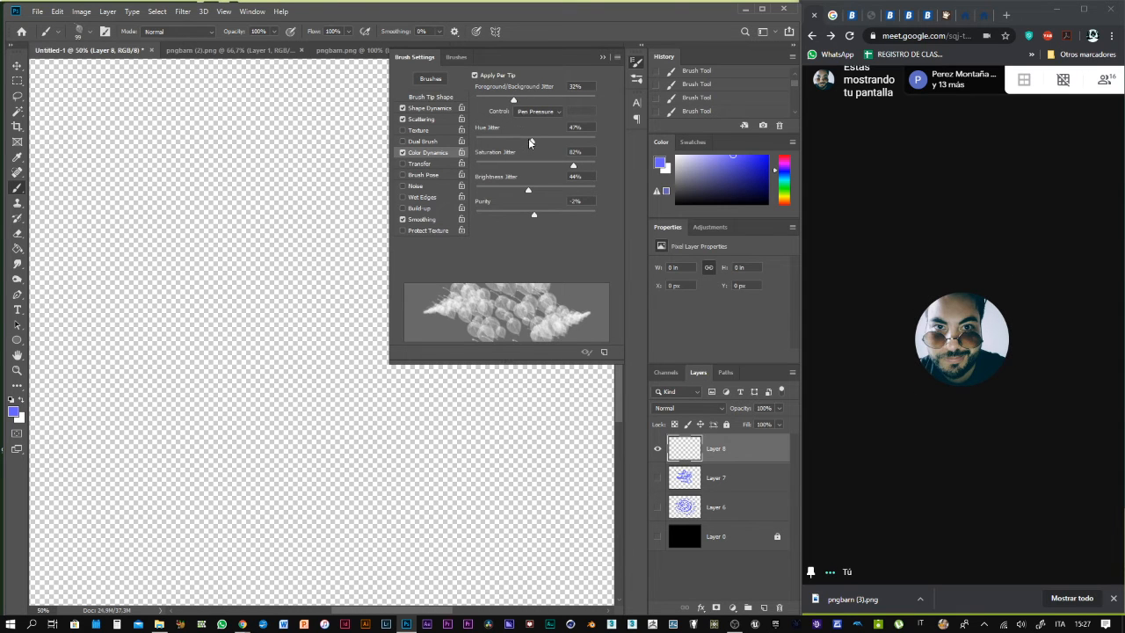
{"action": "left_click_drag", "start_coordinate": [509, 142], "coordinate": [510, 142]}
{"action": "left_click_drag", "start_coordinate": [508, 191], "coordinate": [504, 191]}
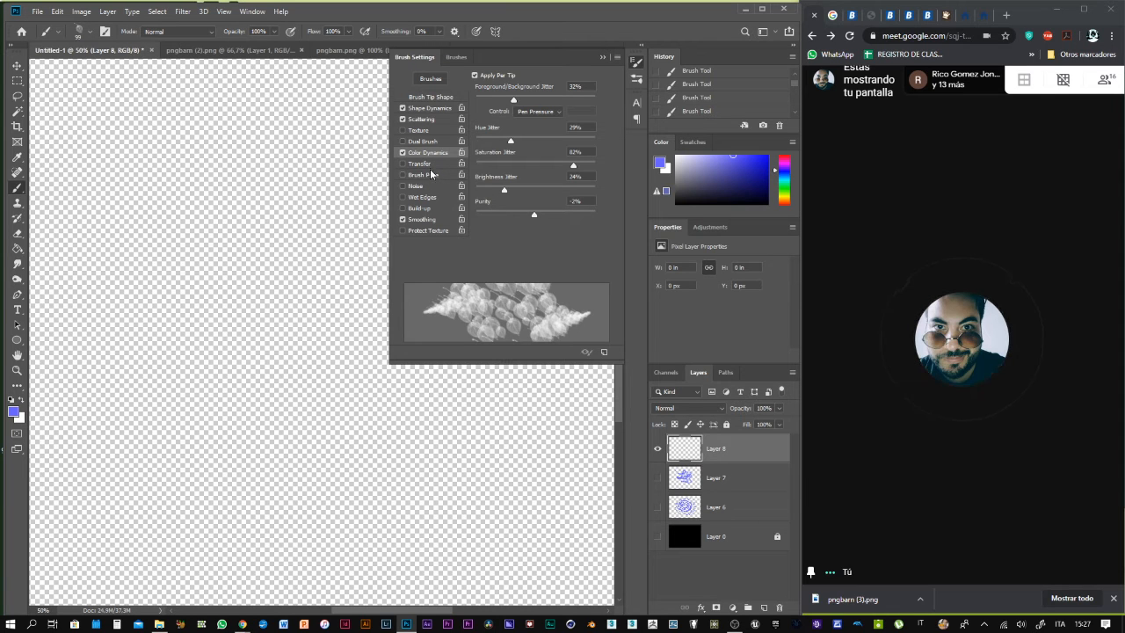
Enable Dual Brush and choose the 232 px tip as the second brush
{"action": "left_click", "coordinate": [426, 141]}
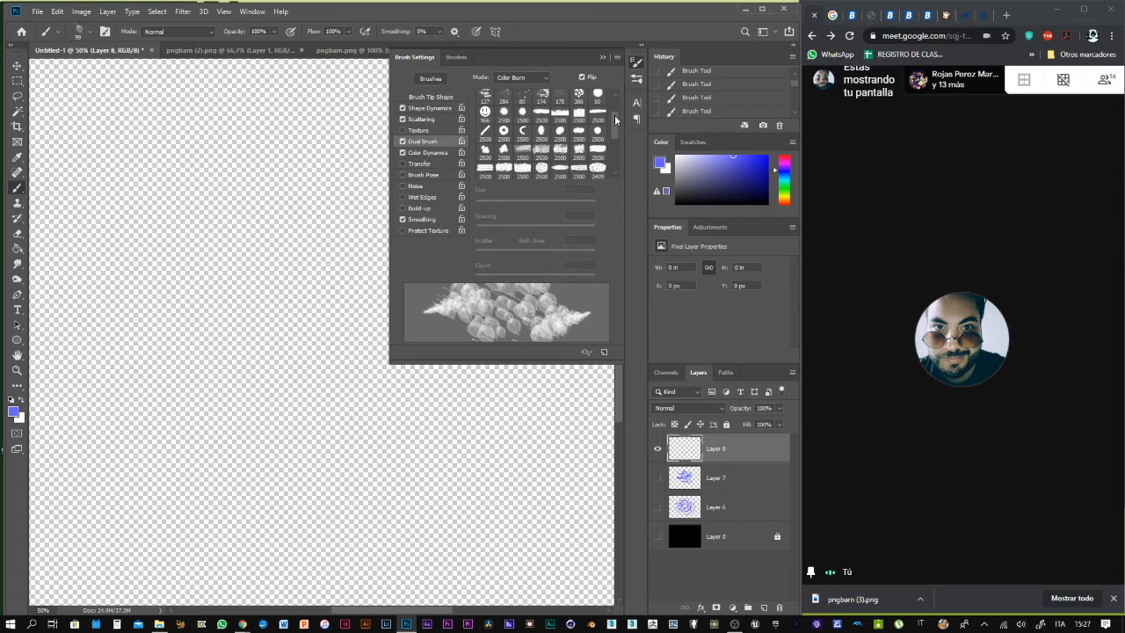
{"action": "left_click_drag", "start_coordinate": [616, 122], "coordinate": [618, 92]}
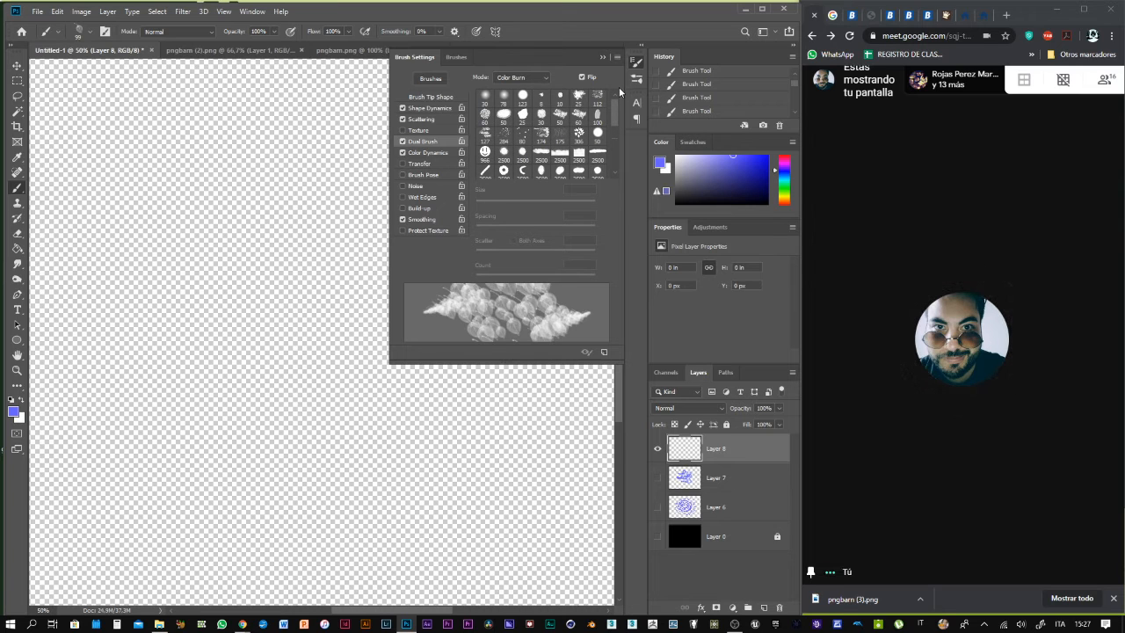
{"action": "left_click_drag", "start_coordinate": [615, 98], "coordinate": [612, 166]}
{"action": "left_click", "coordinate": [579, 131]}
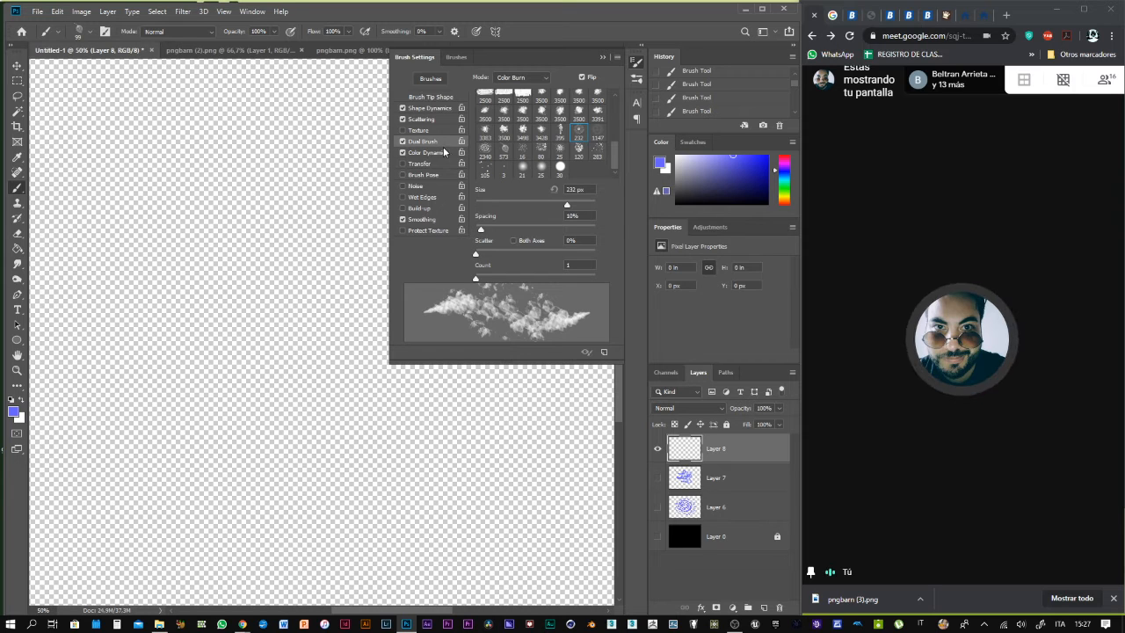
Try the Multiply, Color Dodge, Linear Burn and Hard Mix modes for the dual brush
{"action": "left_click", "coordinate": [542, 80]}
{"action": "left_click", "coordinate": [531, 89]}
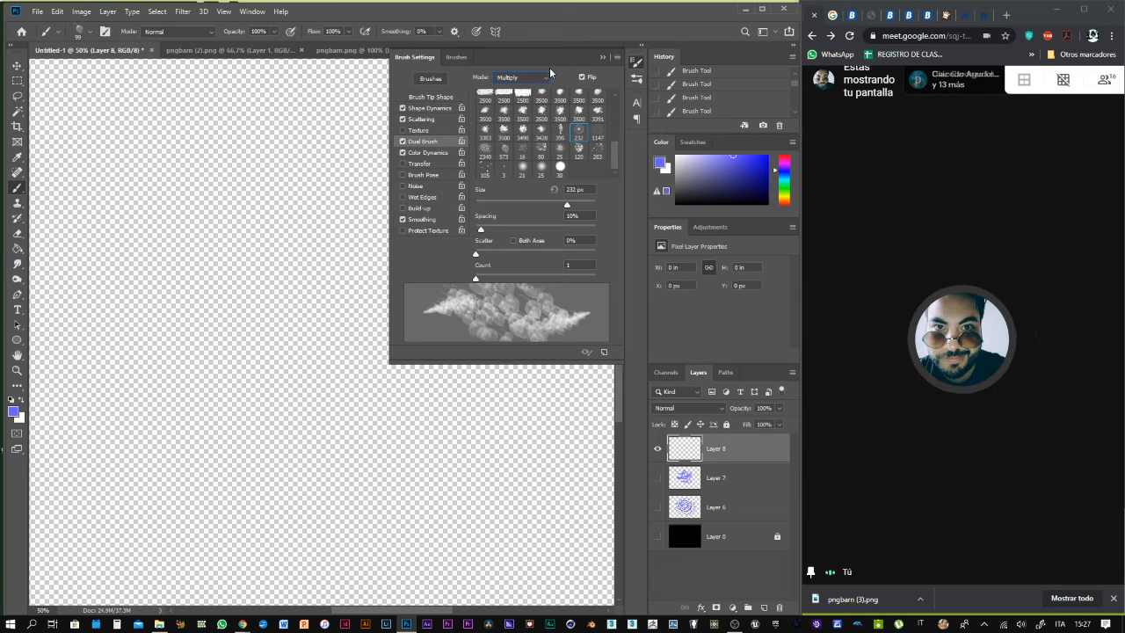
{"action": "left_click", "coordinate": [548, 77]}
{"action": "left_click", "coordinate": [528, 116]}
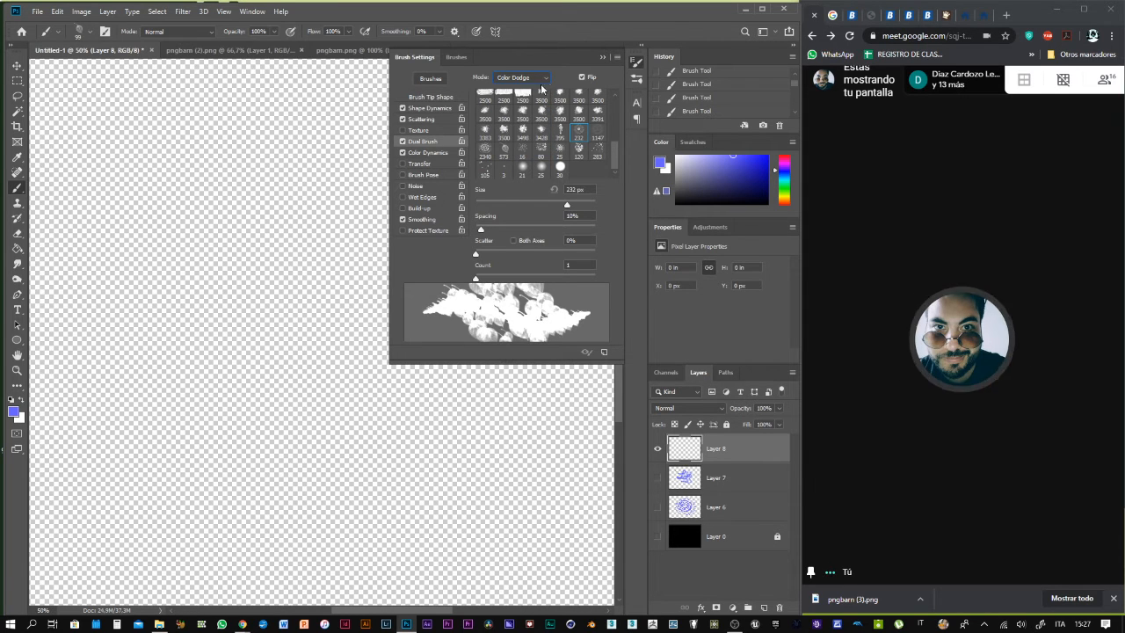
{"action": "left_click", "coordinate": [543, 82]}
{"action": "left_click", "coordinate": [517, 131]}
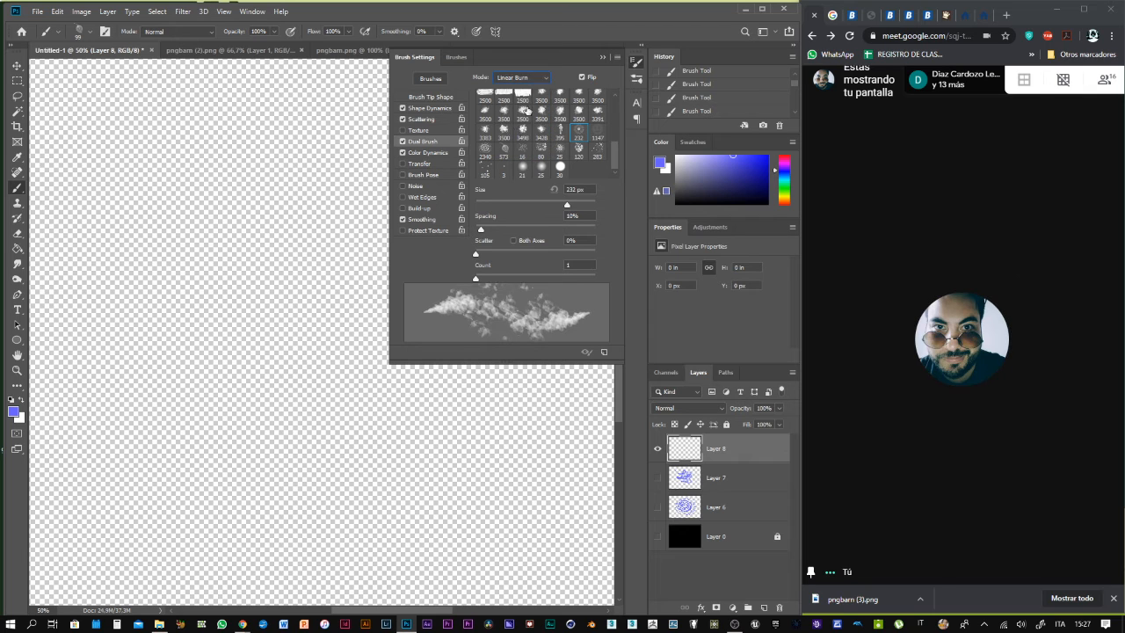
{"action": "left_click", "coordinate": [542, 79]}
{"action": "left_click", "coordinate": [522, 141]}
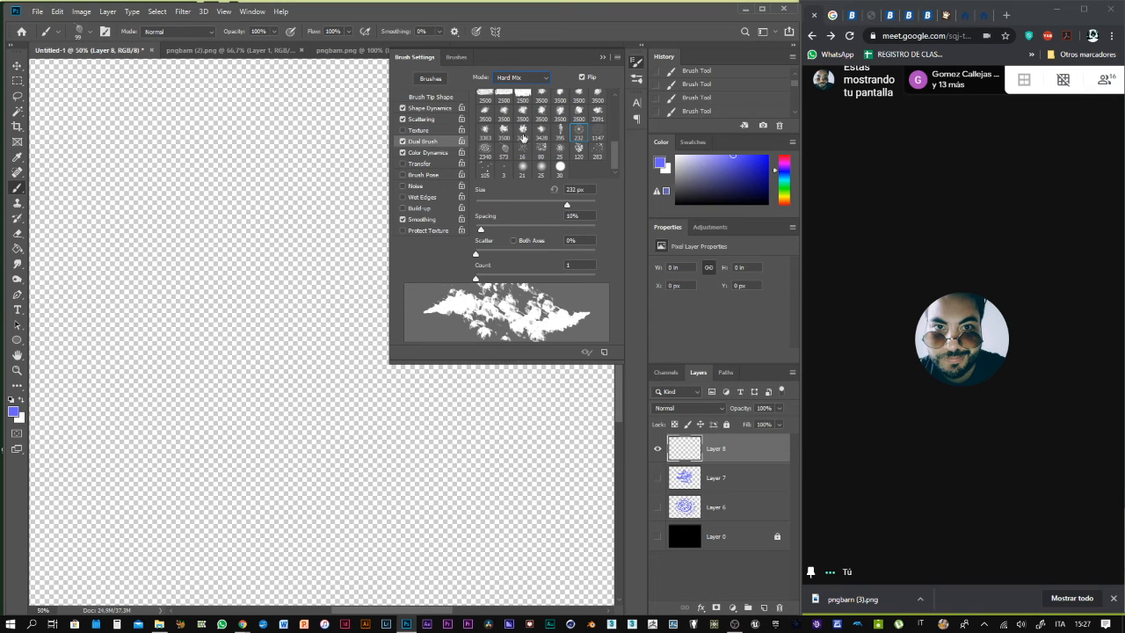
Set the dual brush mode to Linear Height and close the brush settings
{"action": "left_click", "coordinate": [542, 80]}
{"action": "left_click", "coordinate": [518, 151]}
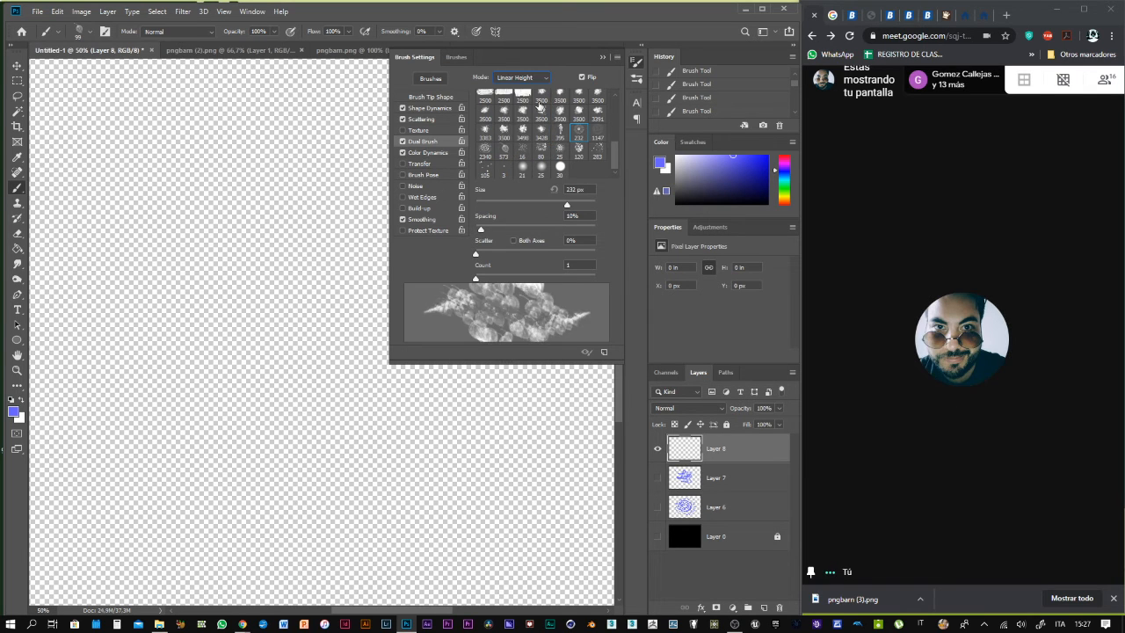
{"action": "left_click", "coordinate": [601, 55]}
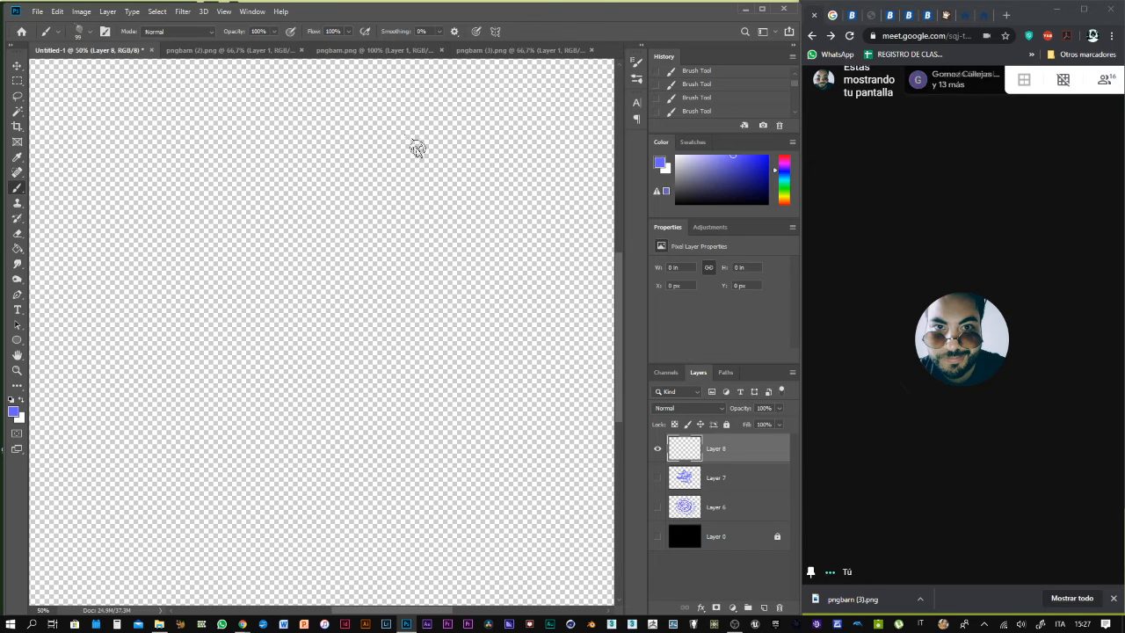
Paint a winding trail of scattered leaves on Layer 8, and enlarge the brush to 228 px
{"action": "mouse_move", "coordinate": [430, 178]}
{"action": "left_mouse_down"}
{"action": "mouse_move", "coordinate": [324, 175]}
{"action": "mouse_move", "coordinate": [262, 210]}
{"action": "left_mouse_up"}
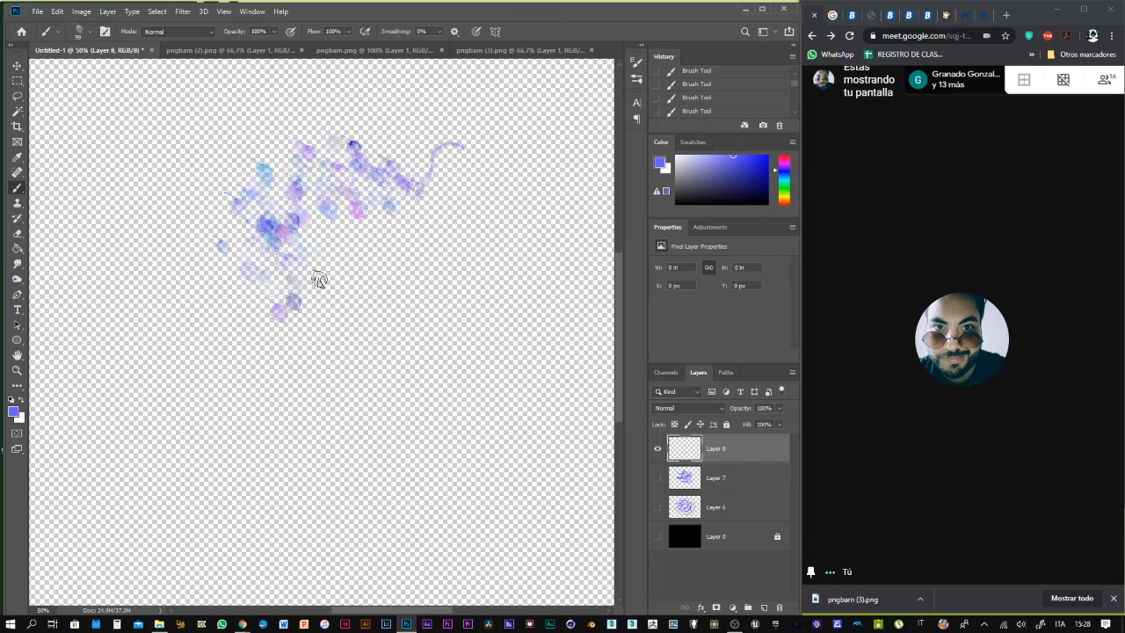
{"action": "mouse_move", "coordinate": [319, 280]}
{"action": "left_mouse_down"}
{"action": "mouse_move", "coordinate": [395, 321]}
{"action": "mouse_move", "coordinate": [384, 392]}
{"action": "mouse_move", "coordinate": [298, 394]}
{"action": "mouse_move", "coordinate": [168, 360]}
{"action": "left_mouse_up"}
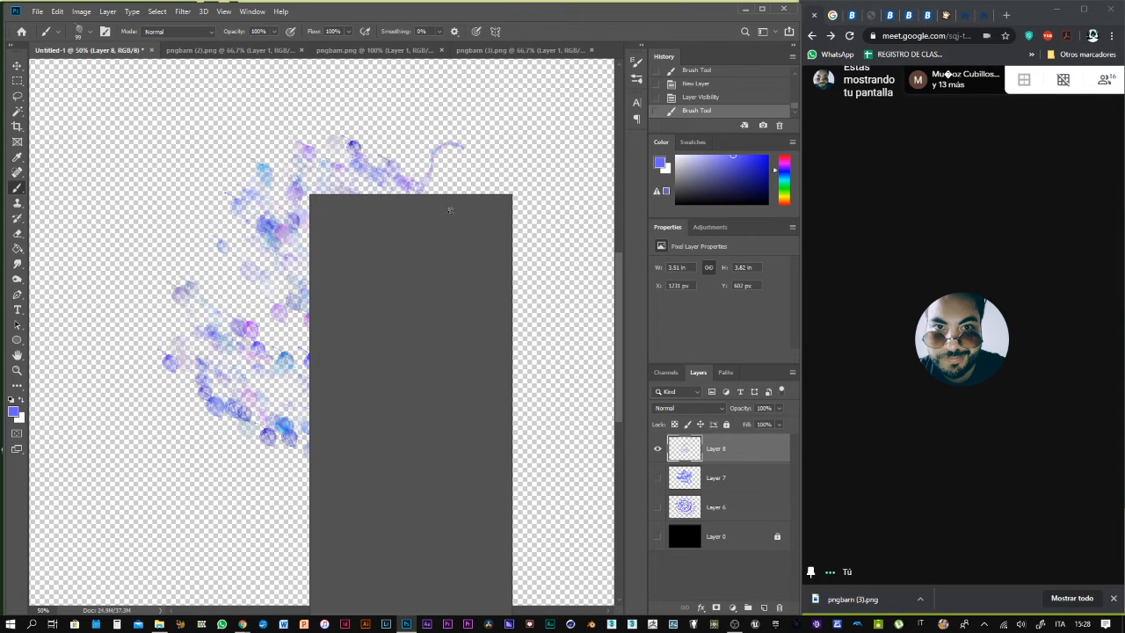
{"action": "left_click_drag", "start_coordinate": [405, 223], "coordinate": [440, 225]}
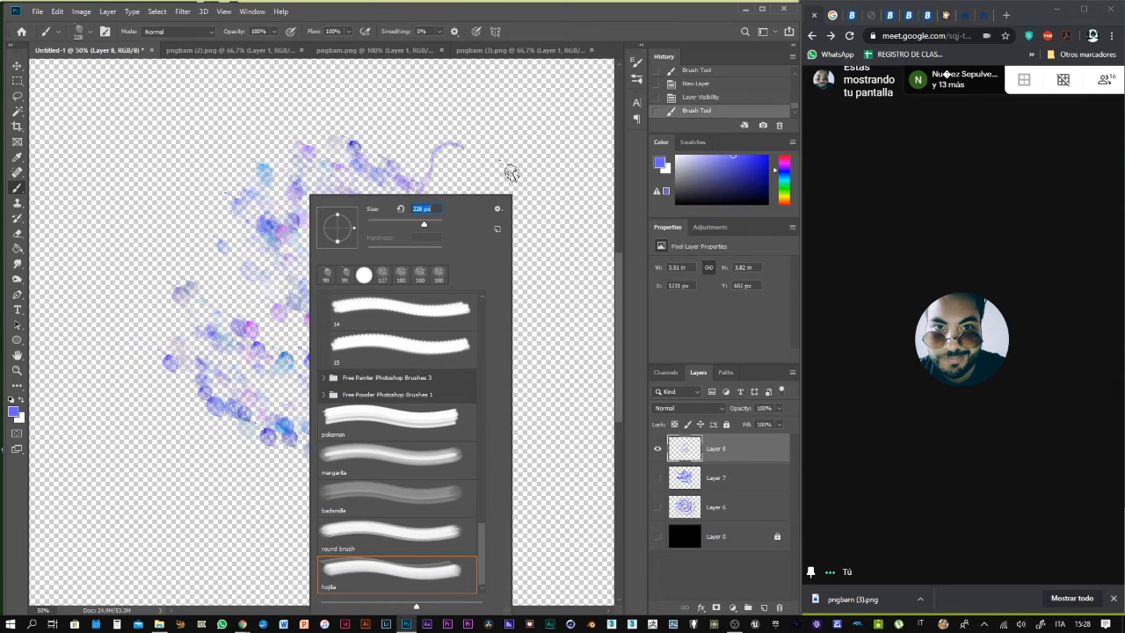
Greatly enlarge the leaf brush and paint big overlapping leaves over most of the canvas on Layer 8
{"action": "left_click_drag", "start_coordinate": [425, 227], "coordinate": [434, 224]}
{"action": "left_click", "coordinate": [492, 198]}
{"action": "mouse_move", "coordinate": [527, 188]}
{"action": "left_mouse_down"}
{"action": "mouse_move", "coordinate": [448, 172]}
{"action": "mouse_move", "coordinate": [415, 234]}
{"action": "mouse_move", "coordinate": [299, 264]}
{"action": "mouse_move", "coordinate": [246, 297]}
{"action": "mouse_move", "coordinate": [160, 382]}
{"action": "mouse_move", "coordinate": [201, 401]}
{"action": "left_mouse_up"}
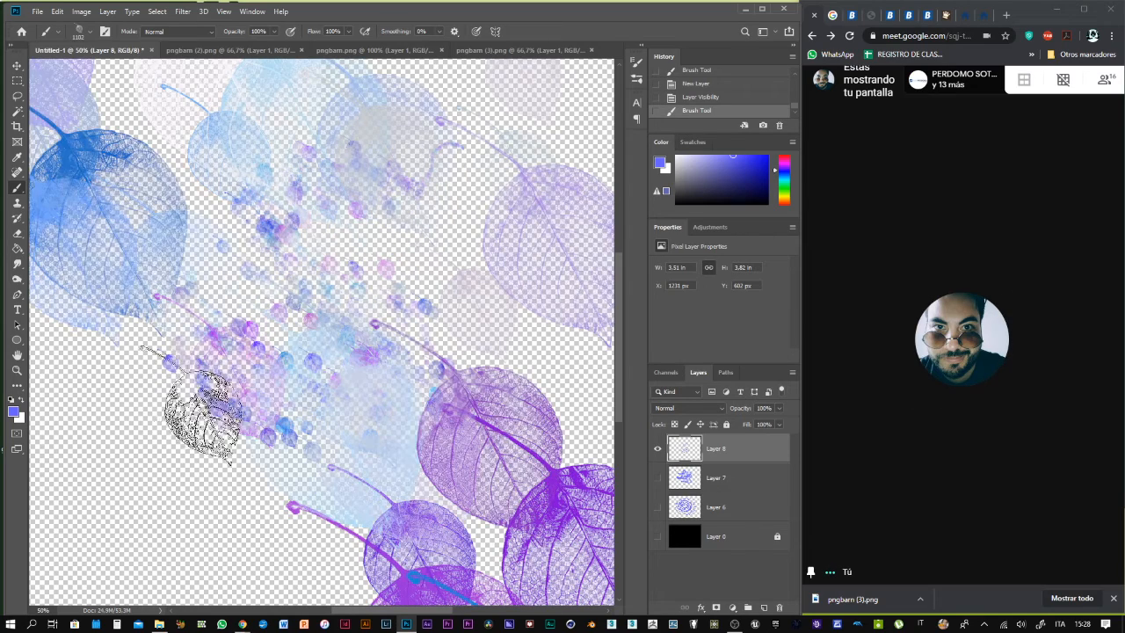
{"action": "left_click_drag", "start_coordinate": [230, 349], "coordinate": [255, 358]}
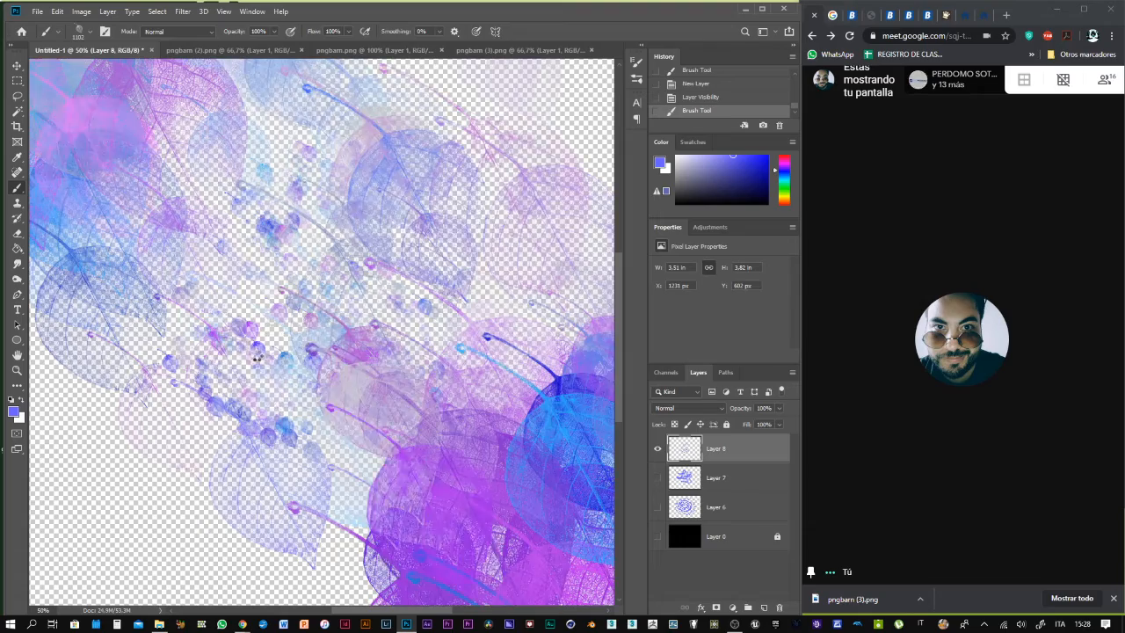
{"action": "key", "text": "z"}
{"action": "left_click", "coordinate": [256, 358]}
{"action": "left_click", "coordinate": [257, 362], "text": "alt"}
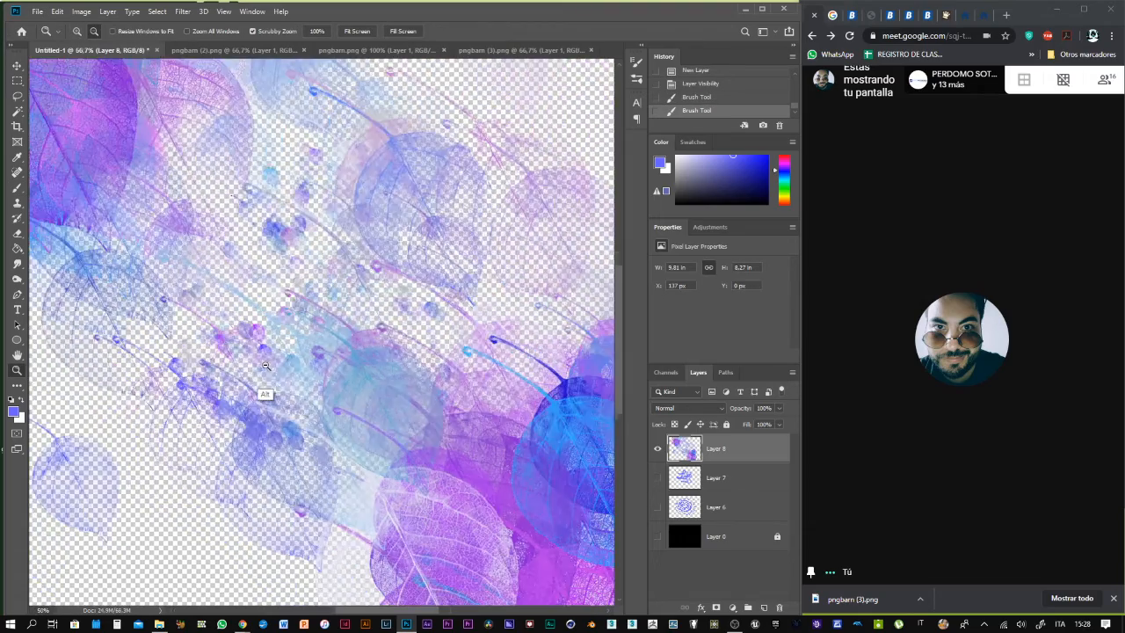
{"action": "left_click", "coordinate": [262, 366], "text": "alt"}
{"action": "left_click", "coordinate": [268, 369], "text": "alt"}
{"action": "key", "text": "b"}
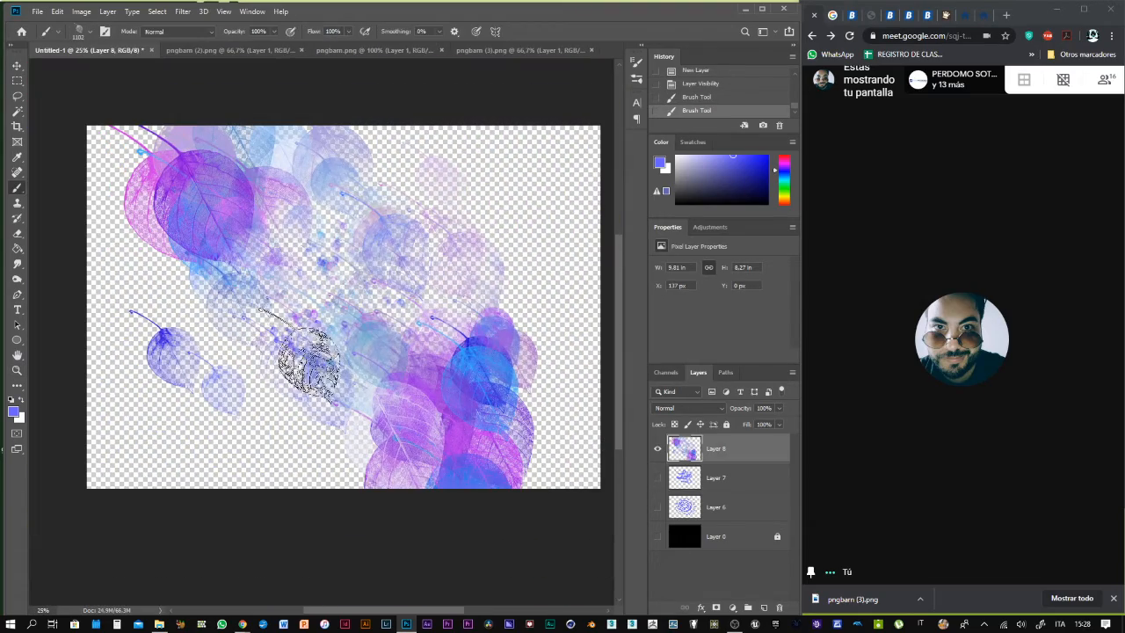
{"action": "mouse_move", "coordinate": [436, 226]}
{"action": "left_mouse_down"}
{"action": "mouse_move", "coordinate": [406, 264]}
{"action": "mouse_move", "coordinate": [341, 297]}
{"action": "mouse_move", "coordinate": [204, 352]}
{"action": "mouse_move", "coordinate": [147, 356]}
{"action": "mouse_move", "coordinate": [111, 297]}
{"action": "mouse_move", "coordinate": [157, 235]}
{"action": "mouse_move", "coordinate": [118, 171]}
{"action": "mouse_move", "coordinate": [157, 158]}
{"action": "mouse_move", "coordinate": [130, 207]}
{"action": "mouse_move", "coordinate": [272, 391]}
{"action": "mouse_move", "coordinate": [224, 431]}
{"action": "mouse_move", "coordinate": [132, 449]}
{"action": "mouse_move", "coordinate": [160, 457]}
{"action": "mouse_move", "coordinate": [347, 430]}
{"action": "mouse_move", "coordinate": [369, 391]}
{"action": "left_mouse_up"}
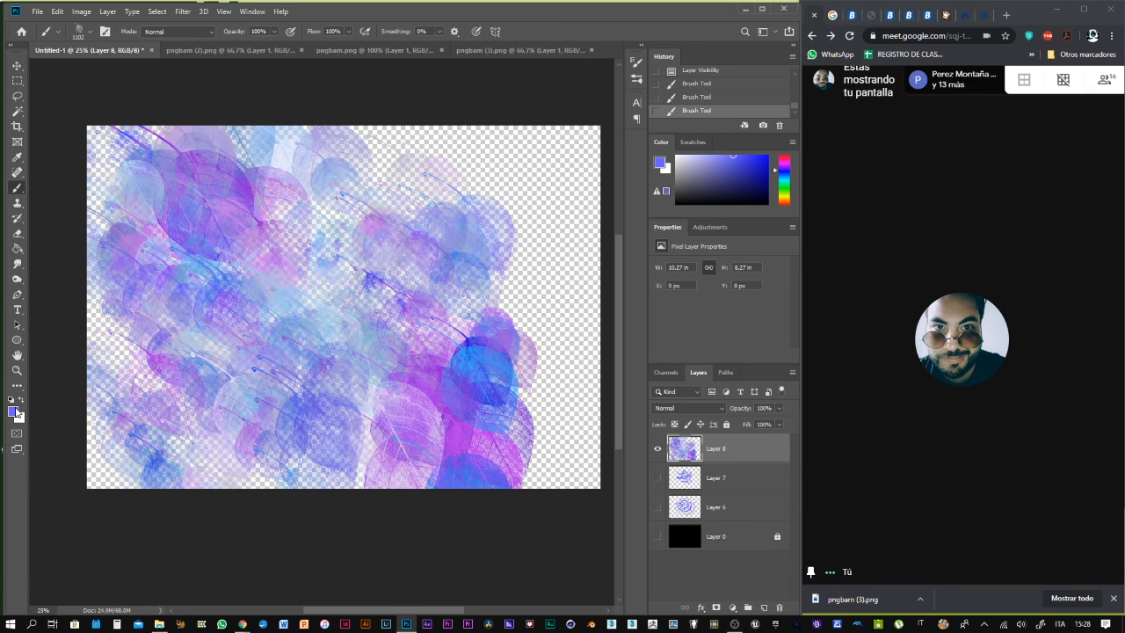
Set the foreground colour to green #60ff60 and paint large green leaves across the canvas on Layer 8
{"action": "left_click", "coordinate": [13, 411]}
{"action": "left_click", "coordinate": [425, 289]}
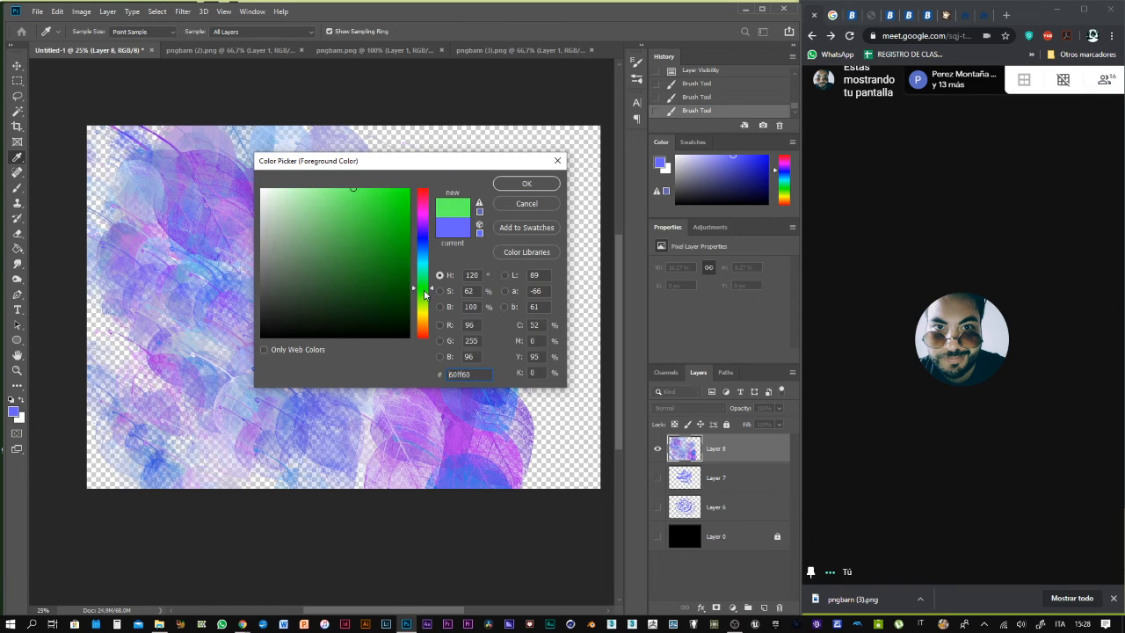
{"action": "left_click", "coordinate": [526, 182]}
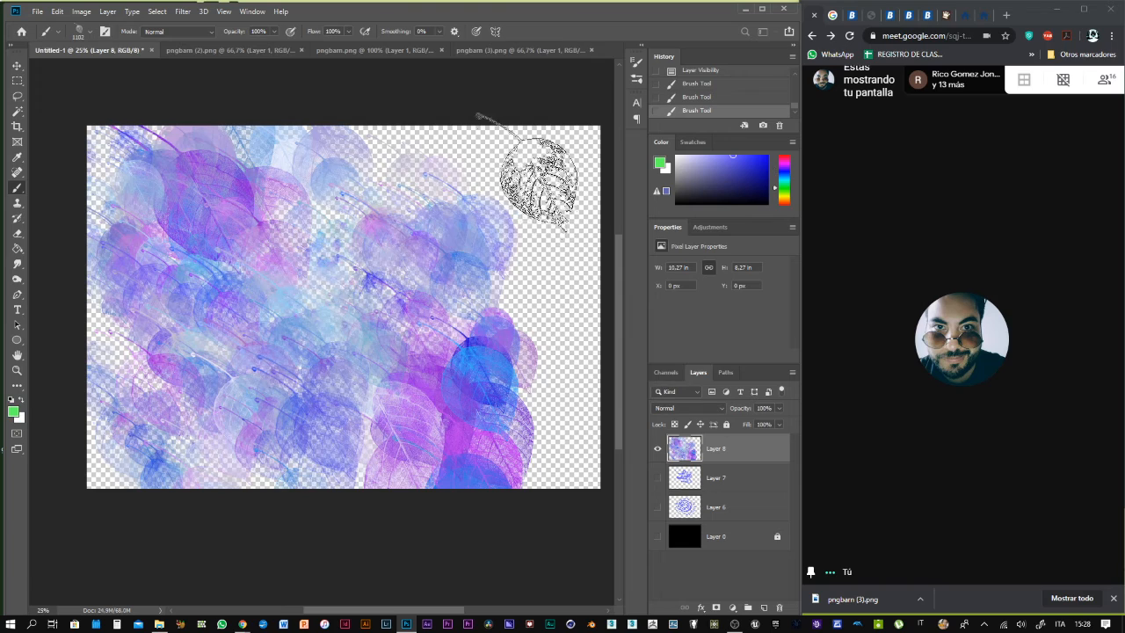
{"action": "mouse_move", "coordinate": [532, 176]}
{"action": "left_mouse_down"}
{"action": "mouse_move", "coordinate": [508, 190]}
{"action": "mouse_move", "coordinate": [518, 223]}
{"action": "mouse_move", "coordinate": [485, 233]}
{"action": "mouse_move", "coordinate": [420, 175]}
{"action": "mouse_move", "coordinate": [351, 192]}
{"action": "mouse_move", "coordinate": [350, 232]}
{"action": "mouse_move", "coordinate": [521, 333]}
{"action": "mouse_move", "coordinate": [539, 406]}
{"action": "mouse_move", "coordinate": [508, 442]}
{"action": "mouse_move", "coordinate": [457, 422]}
{"action": "mouse_move", "coordinate": [433, 362]}
{"action": "mouse_move", "coordinate": [534, 237]}
{"action": "mouse_move", "coordinate": [549, 172]}
{"action": "mouse_move", "coordinate": [524, 148]}
{"action": "mouse_move", "coordinate": [401, 145]}
{"action": "mouse_move", "coordinate": [101, 176]}
{"action": "mouse_move", "coordinate": [117, 322]}
{"action": "mouse_move", "coordinate": [107, 454]}
{"action": "mouse_move", "coordinate": [457, 446]}
{"action": "mouse_move", "coordinate": [533, 413]}
{"action": "mouse_move", "coordinate": [455, 359]}
{"action": "mouse_move", "coordinate": [306, 301]}
{"action": "mouse_move", "coordinate": [251, 259]}
{"action": "mouse_move", "coordinate": [259, 222]}
{"action": "mouse_move", "coordinate": [323, 210]}
{"action": "mouse_move", "coordinate": [357, 255]}
{"action": "left_mouse_up"}
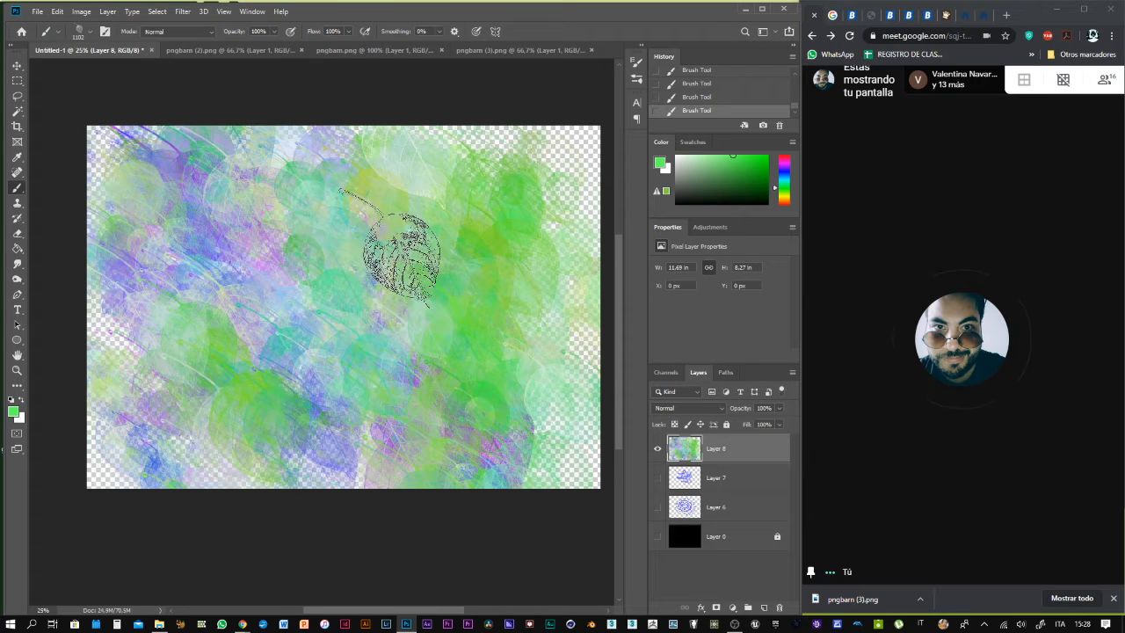
Delete Layer 8 with all of its painted leaves
{"action": "key", "text": "v"}
{"action": "key", "text": "Delete"}
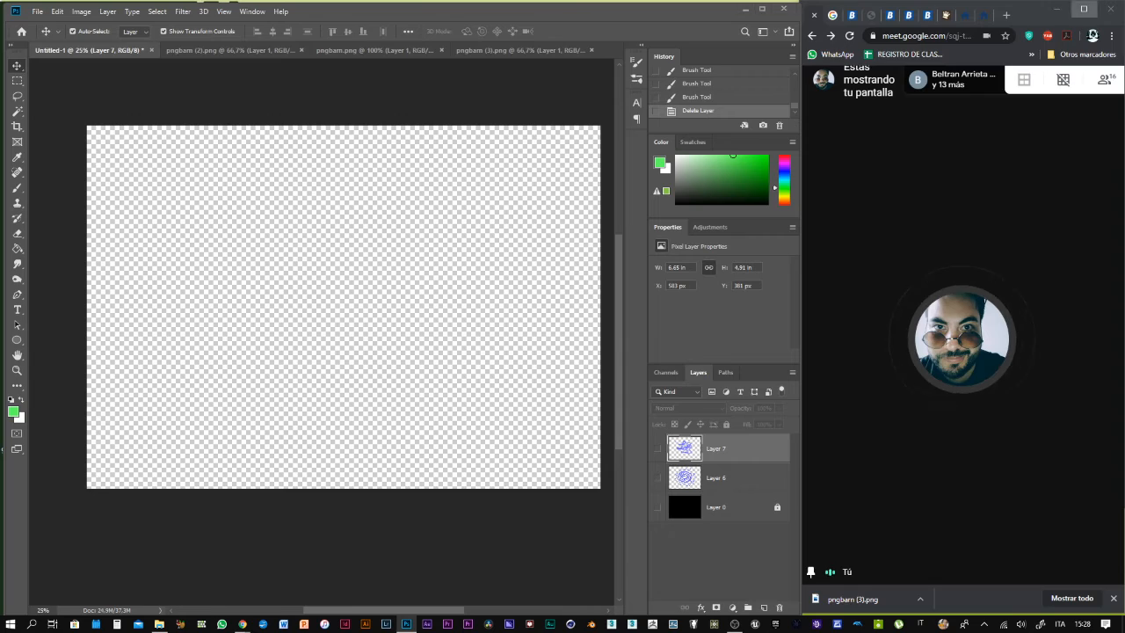
Switch to Chrome, close the leaf download page and search PNGBarn for "clouds"
{"action": "left_click", "coordinate": [1083, 9]}
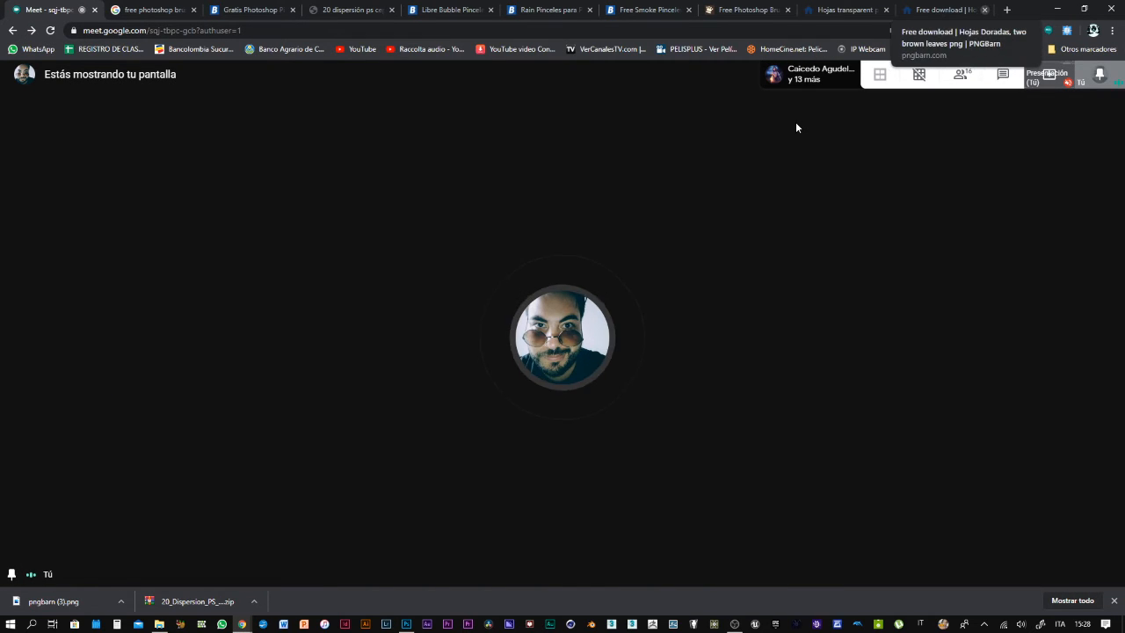
{"action": "left_click", "coordinate": [984, 10]}
{"action": "left_click", "coordinate": [939, 10]}
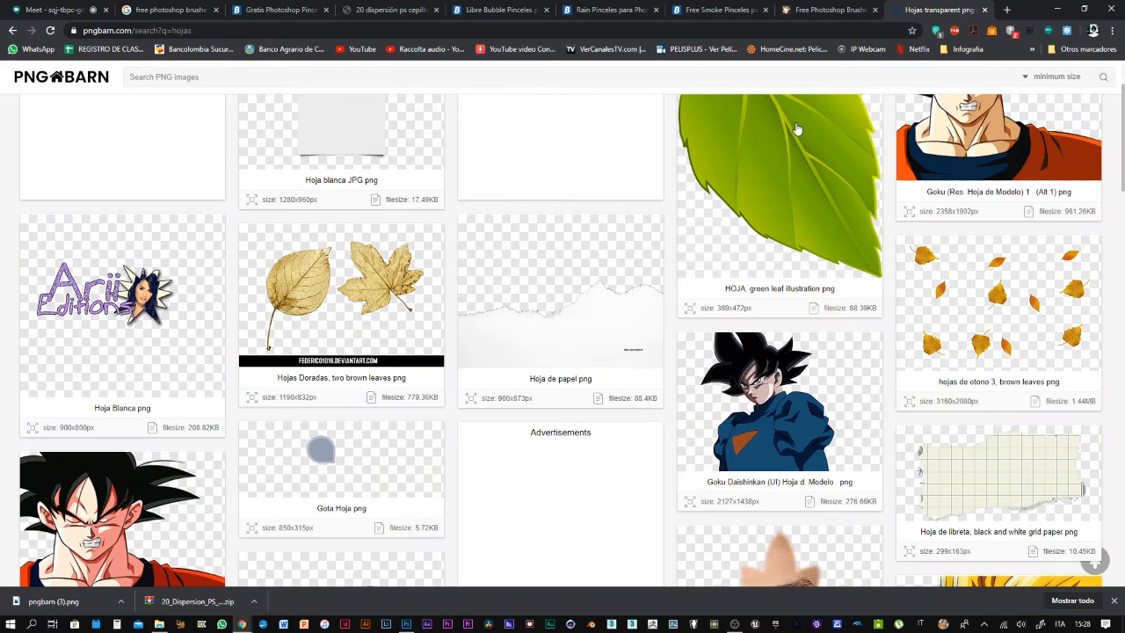
{"action": "scroll", "coordinate": [796, 121], "scroll_direction": "up", "scroll_amount": 2}
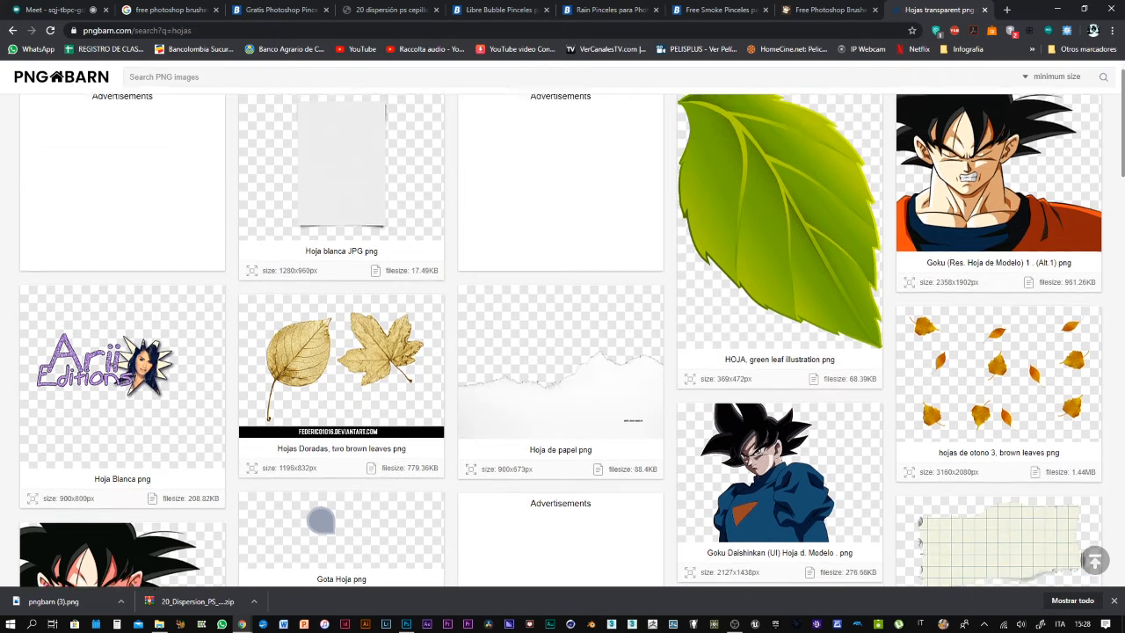
{"action": "left_click", "coordinate": [797, 78]}
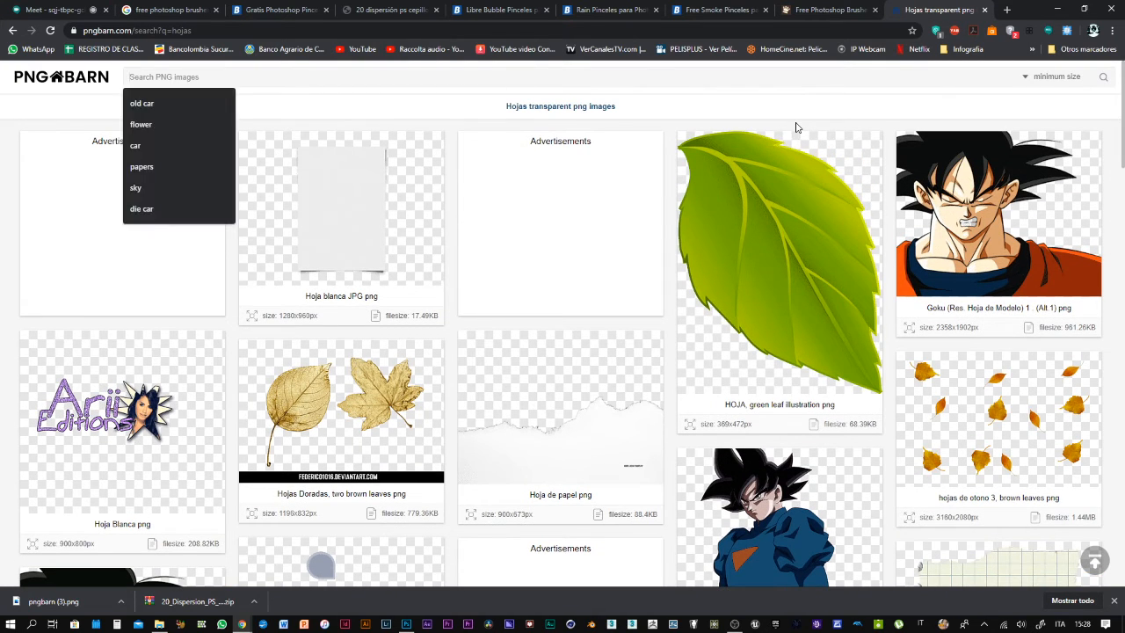
{"action": "type", "text": "clouds"}
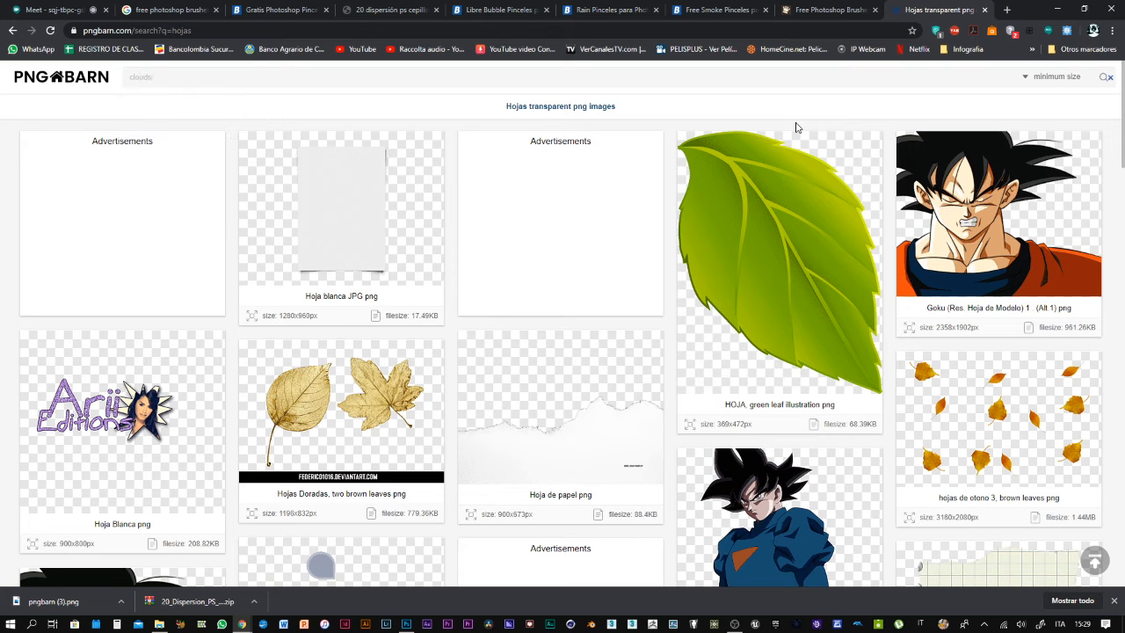
{"action": "key", "text": "Return"}
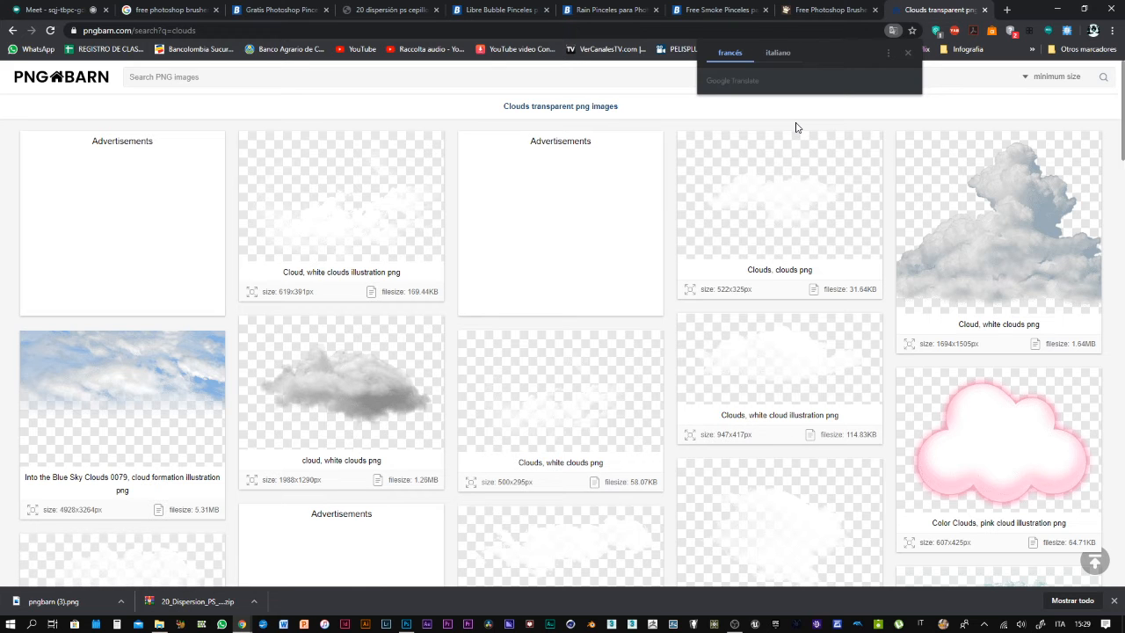
Open the 551x432px white clouds image and download it as pngbarn (4).png into the Brushes folder
{"action": "scroll", "coordinate": [795, 127], "scroll_direction": "down", "scroll_amount": 2}
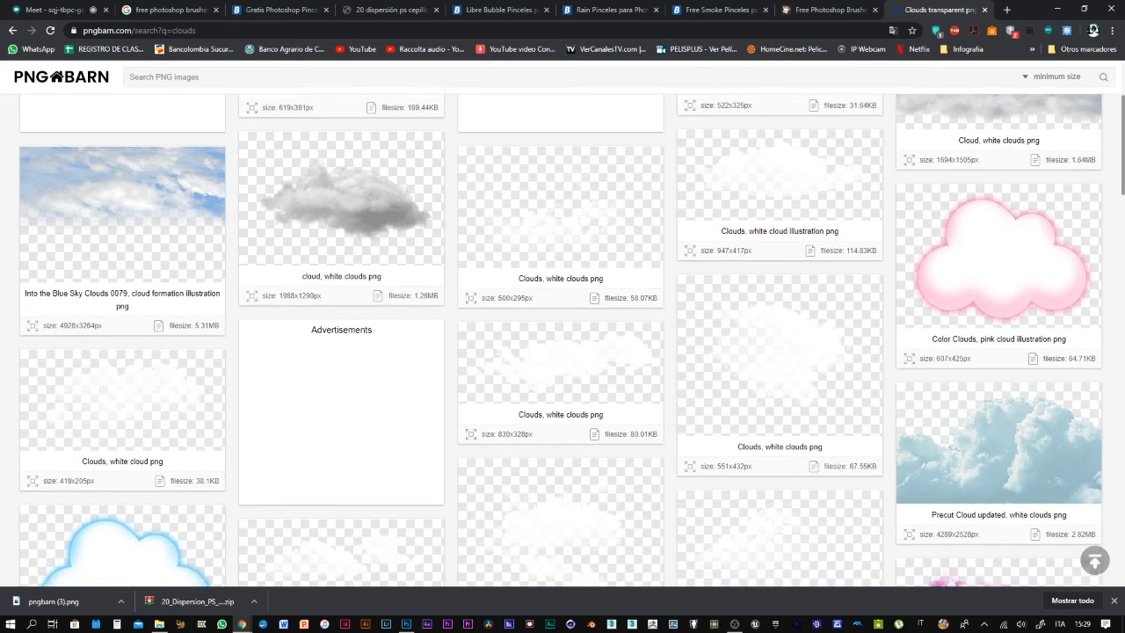
{"action": "scroll", "coordinate": [562, 340], "scroll_direction": "down", "scroll_amount": 1}
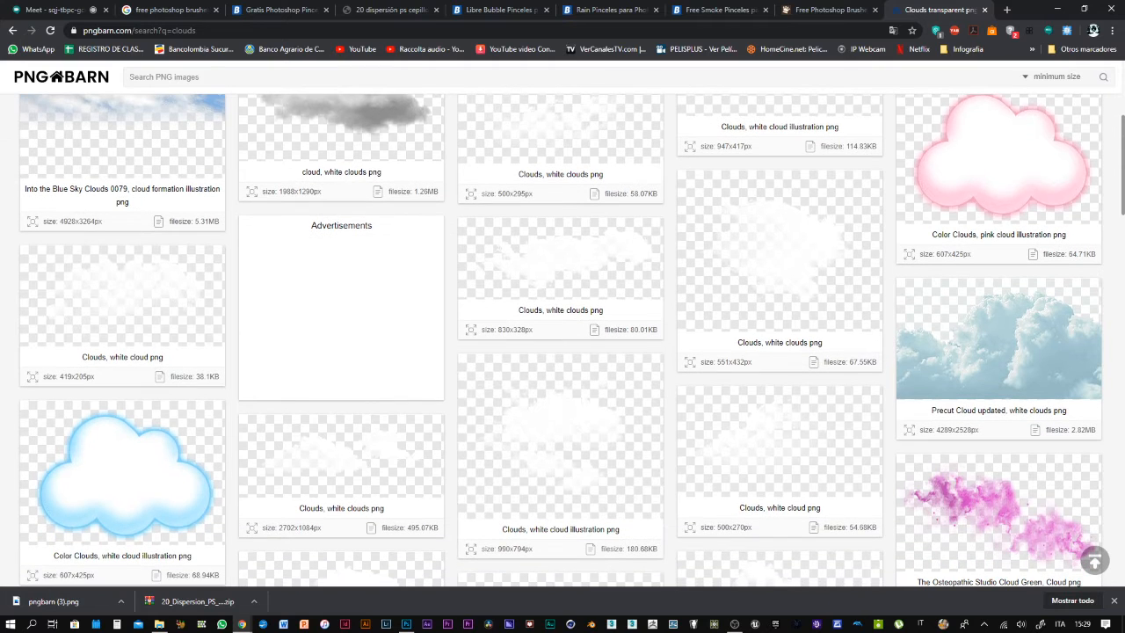
{"action": "left_click", "coordinate": [796, 128]}
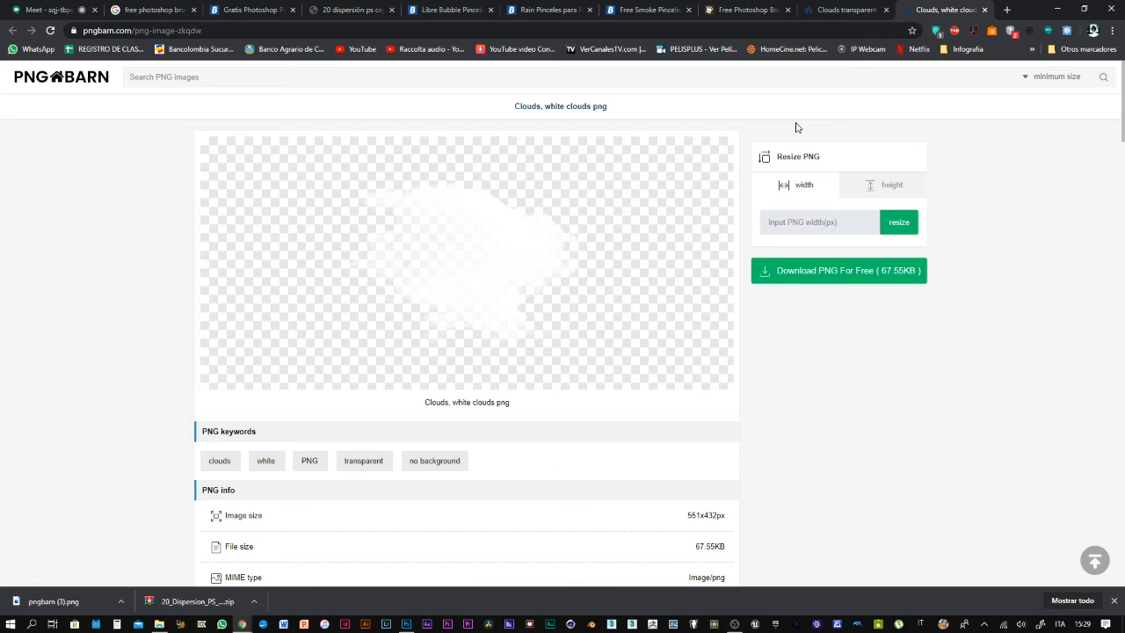
{"action": "scroll", "coordinate": [563, 343], "scroll_direction": "down", "scroll_amount": 7}
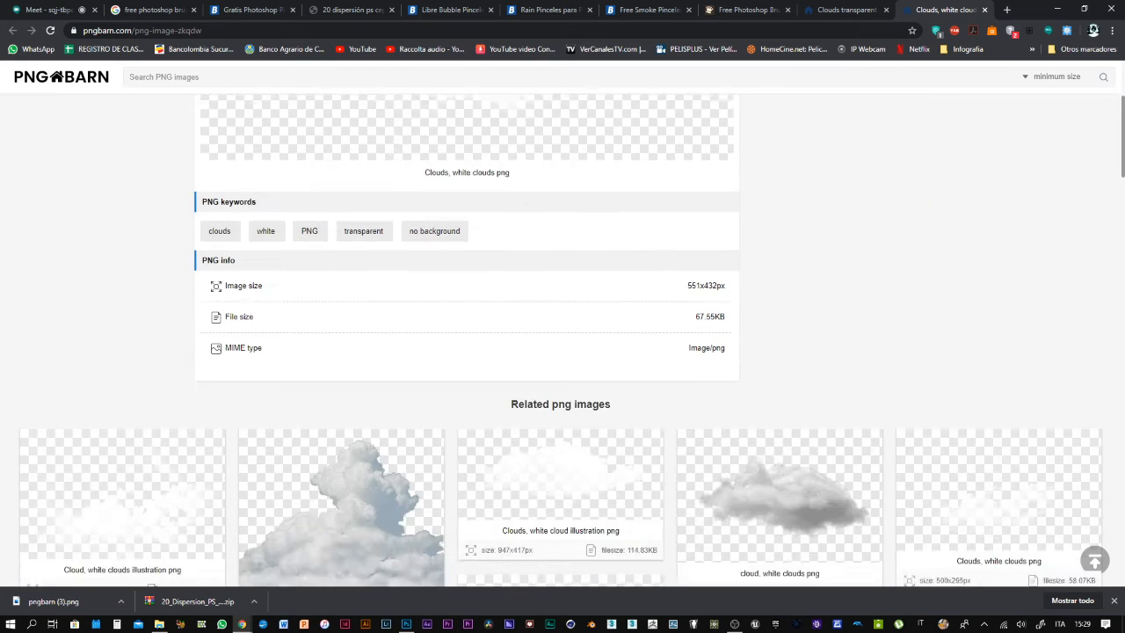
{"action": "scroll", "coordinate": [1028, 405], "scroll_direction": "down", "scroll_amount": 4}
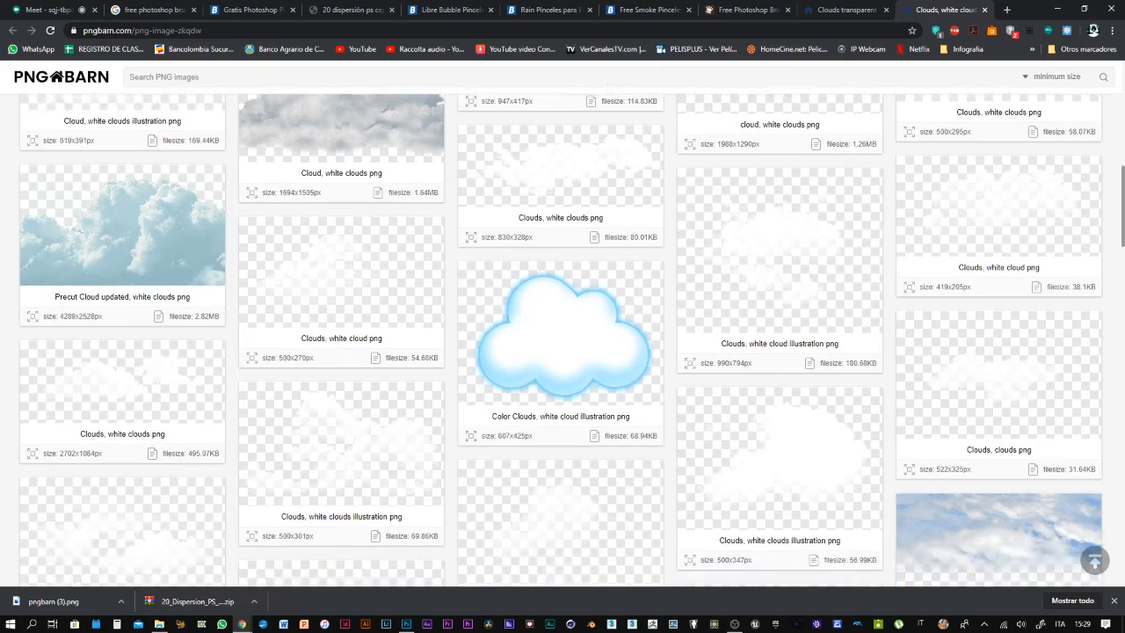
{"action": "scroll", "coordinate": [1028, 405], "scroll_direction": "up", "scroll_amount": 6}
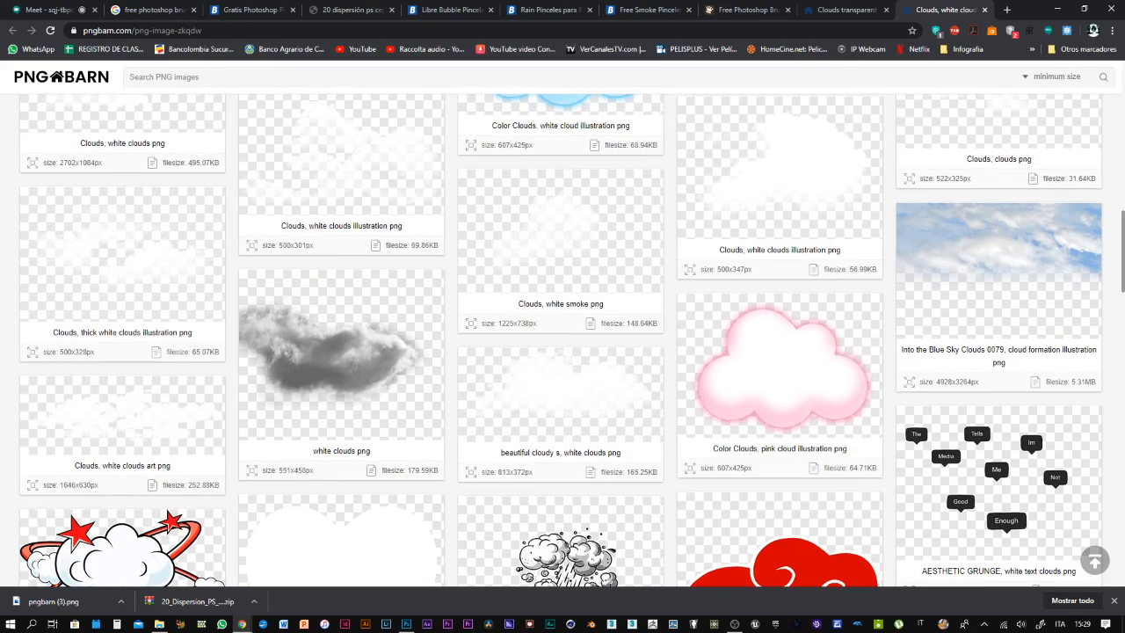
{"action": "scroll", "coordinate": [563, 343], "scroll_direction": "up", "scroll_amount": 2}
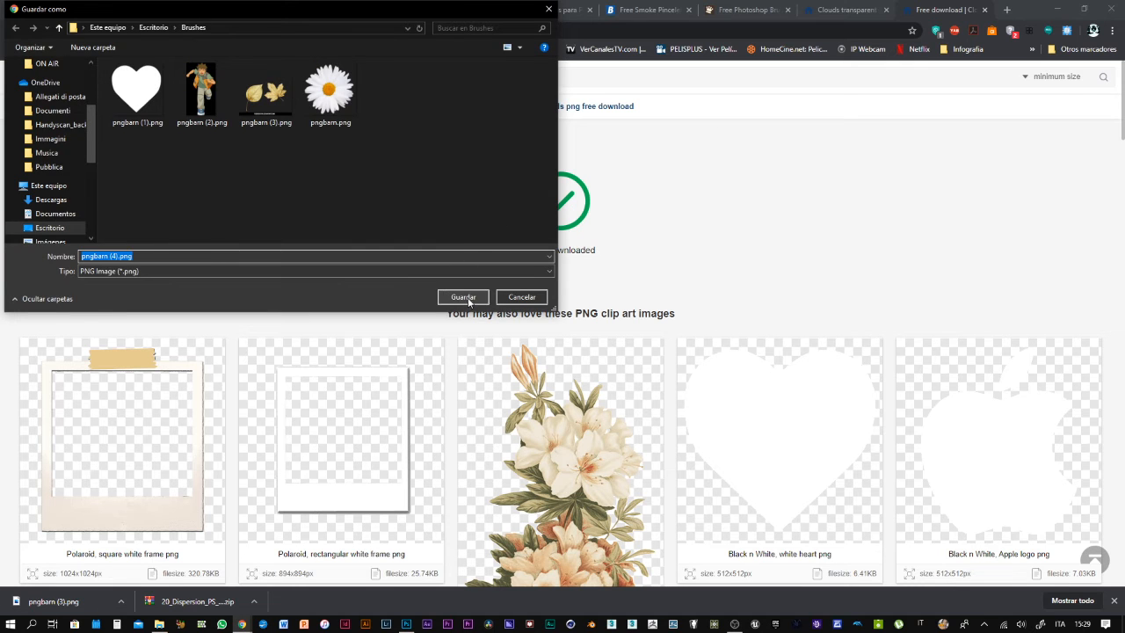
{"action": "left_click", "coordinate": [467, 300]}
Return to the Brushes folder in File Explorer and open pngbarn (4).png with Adobe Photoshop CC 2019
{"action": "key", "text": "super+Down"}
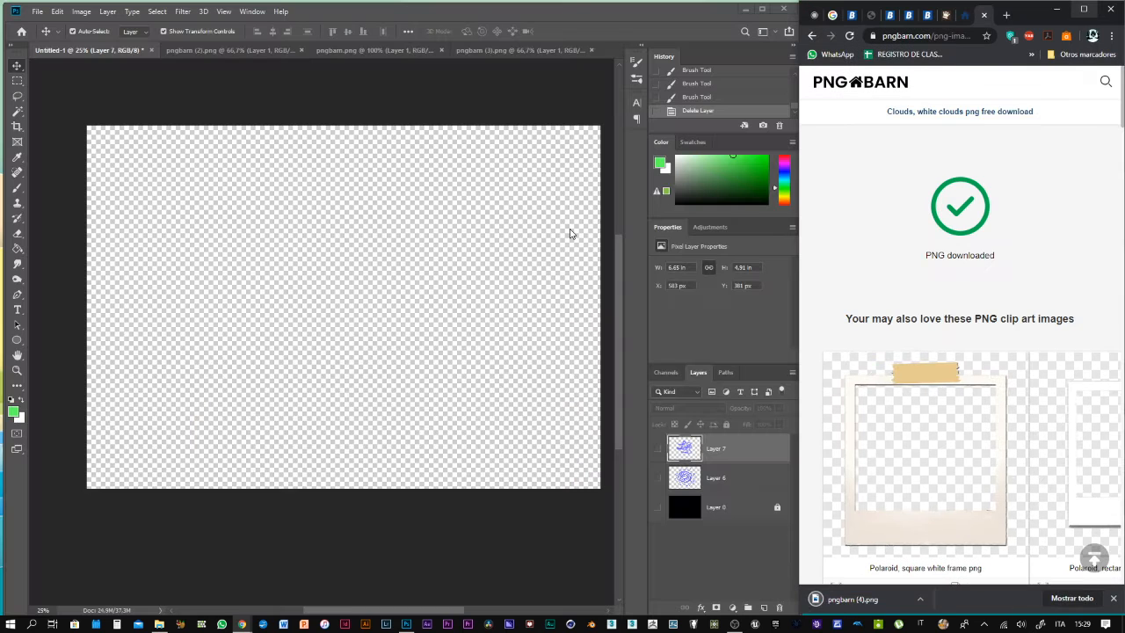
{"action": "key", "text": "ctrl+1"}
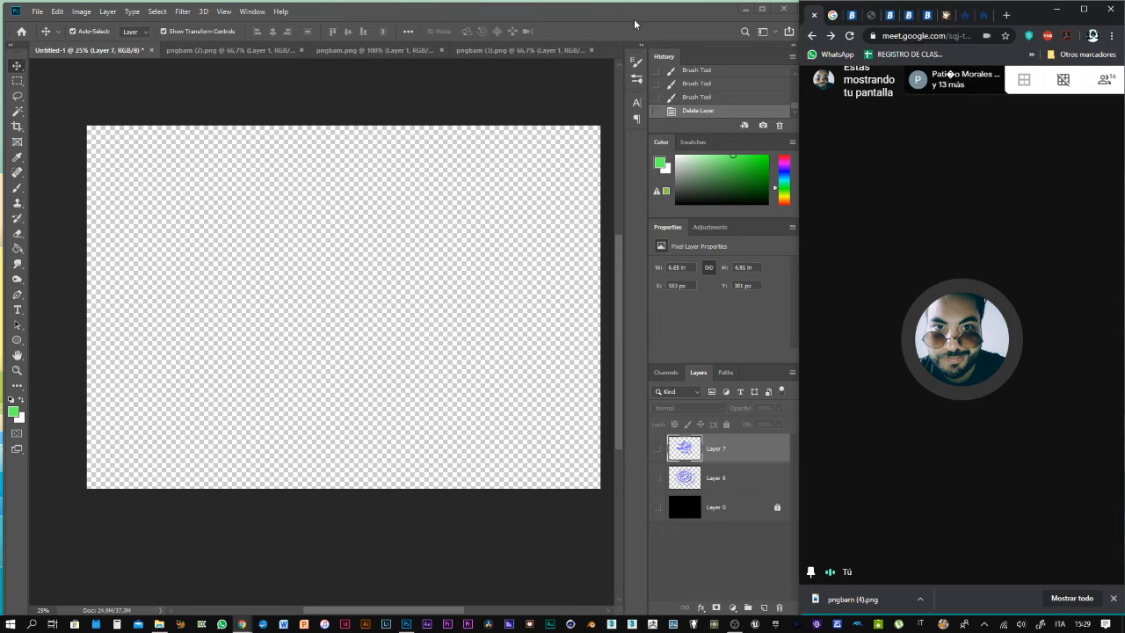
{"action": "left_click", "coordinate": [695, 21]}
{"action": "left_click", "coordinate": [747, 10]}
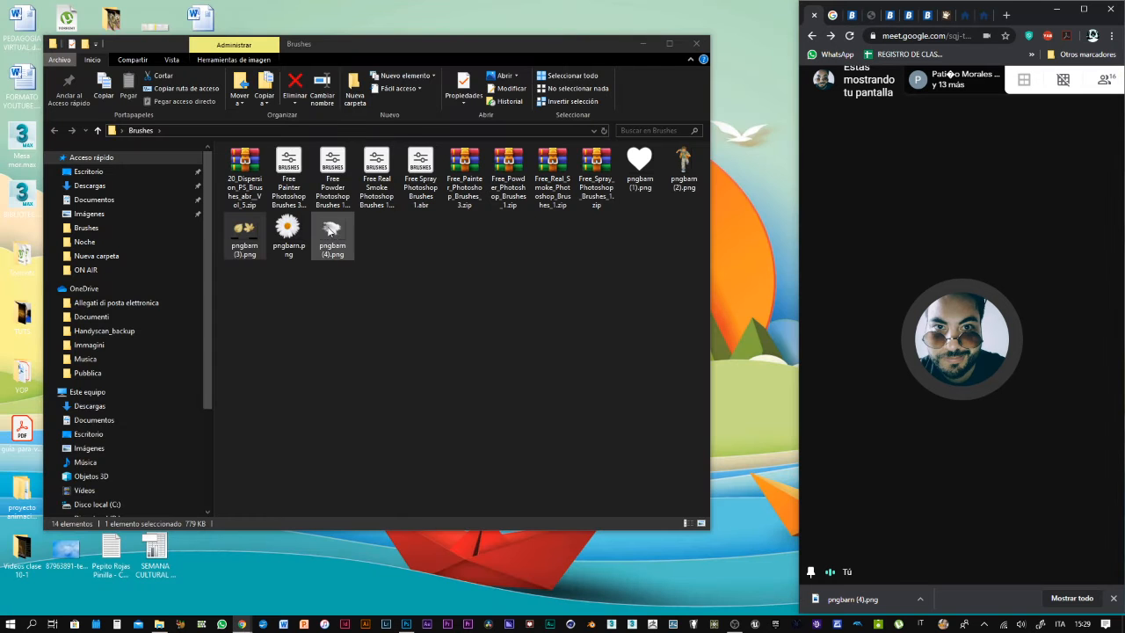
{"action": "left_click", "coordinate": [330, 236]}
{"action": "right_click", "coordinate": [330, 235]}
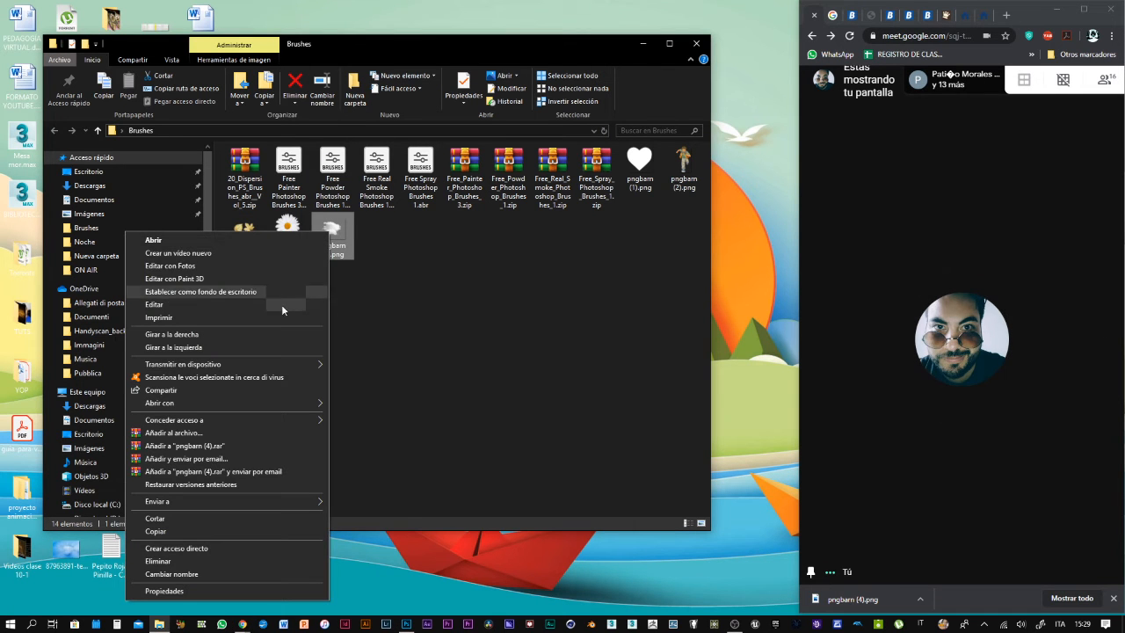
{"action": "mouse_move", "coordinate": [271, 404]}
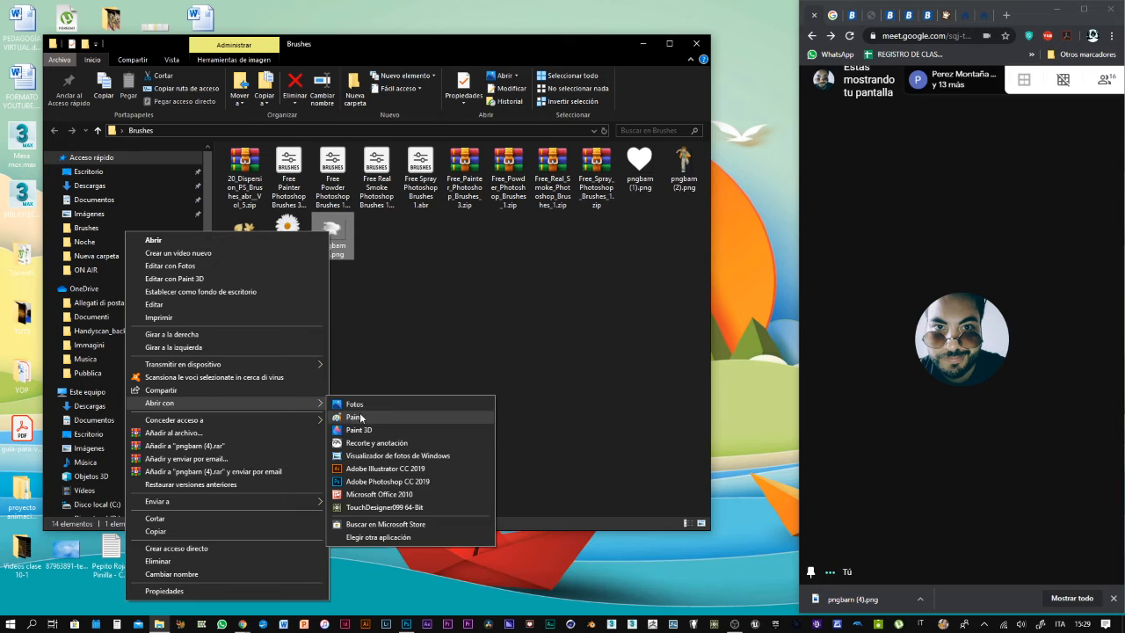
{"action": "left_click", "coordinate": [393, 479]}
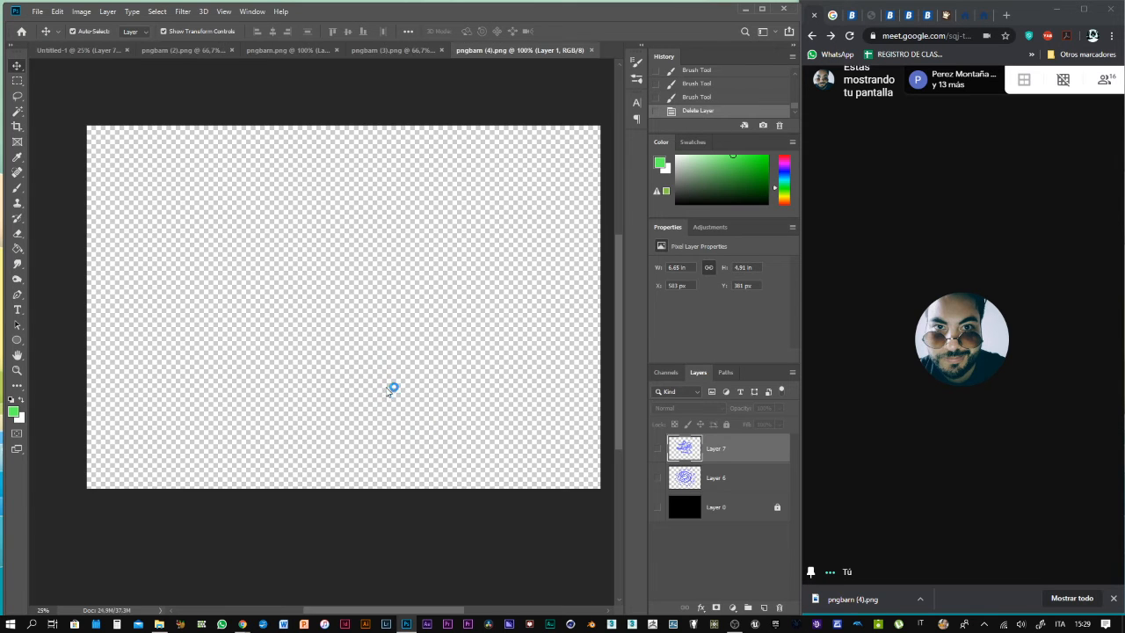
Move the cloud slightly up and to the right on its canvas, and duplicate its layer
{"action": "left_click_drag", "start_coordinate": [374, 318], "coordinate": [412, 295]}
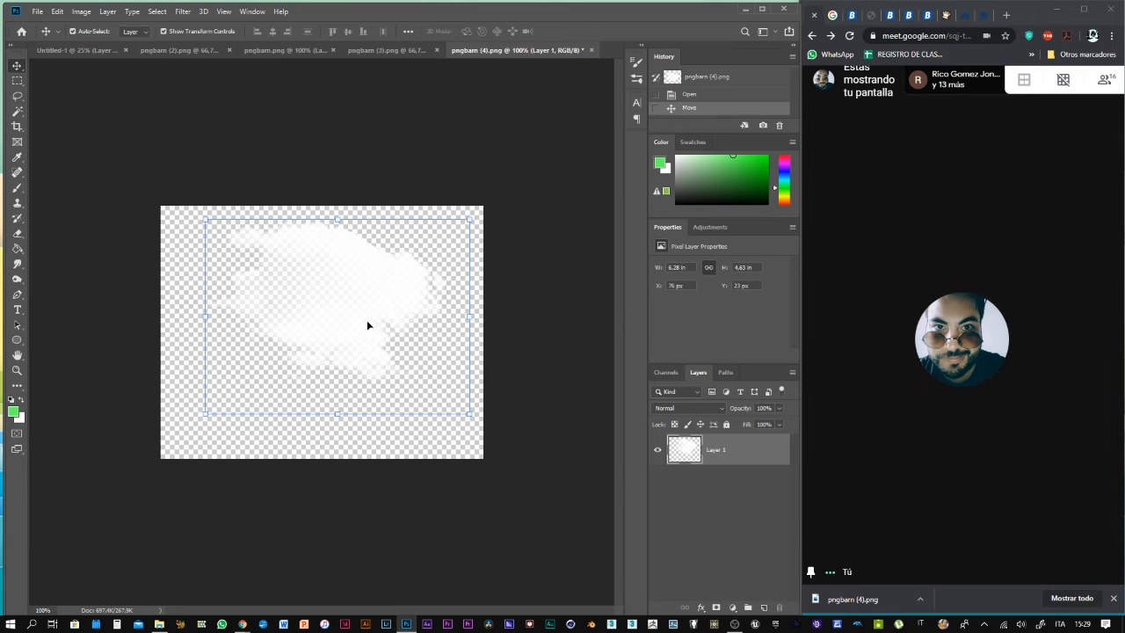
{"action": "key", "text": "ctrl+j"}
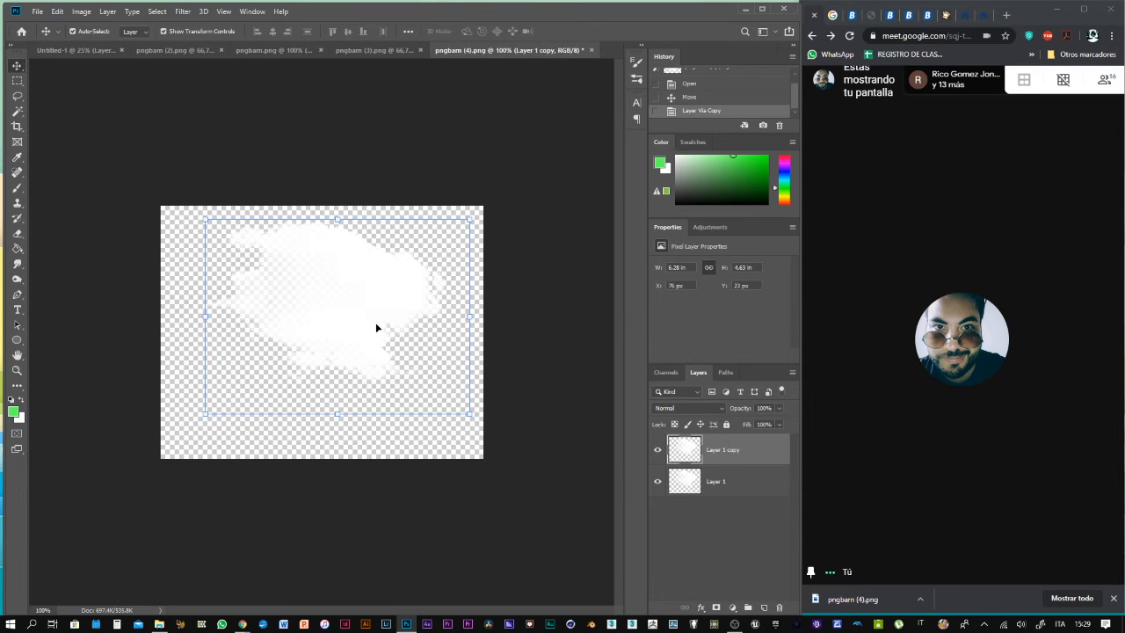
Flip the duplicated cloud vertically and horizontally, and shift it to the left so it overlaps the original
{"action": "key", "text": "ctrl+t"}
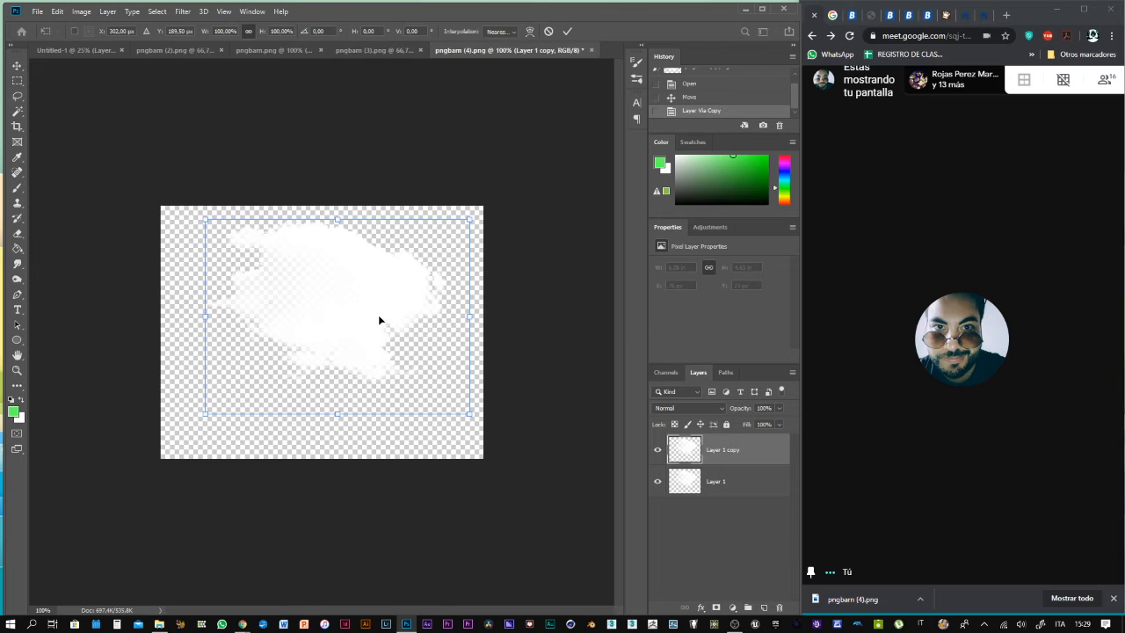
{"action": "left_click_drag", "start_coordinate": [479, 216], "coordinate": [276, 392]}
{"action": "key", "text": "ctrl+z"}
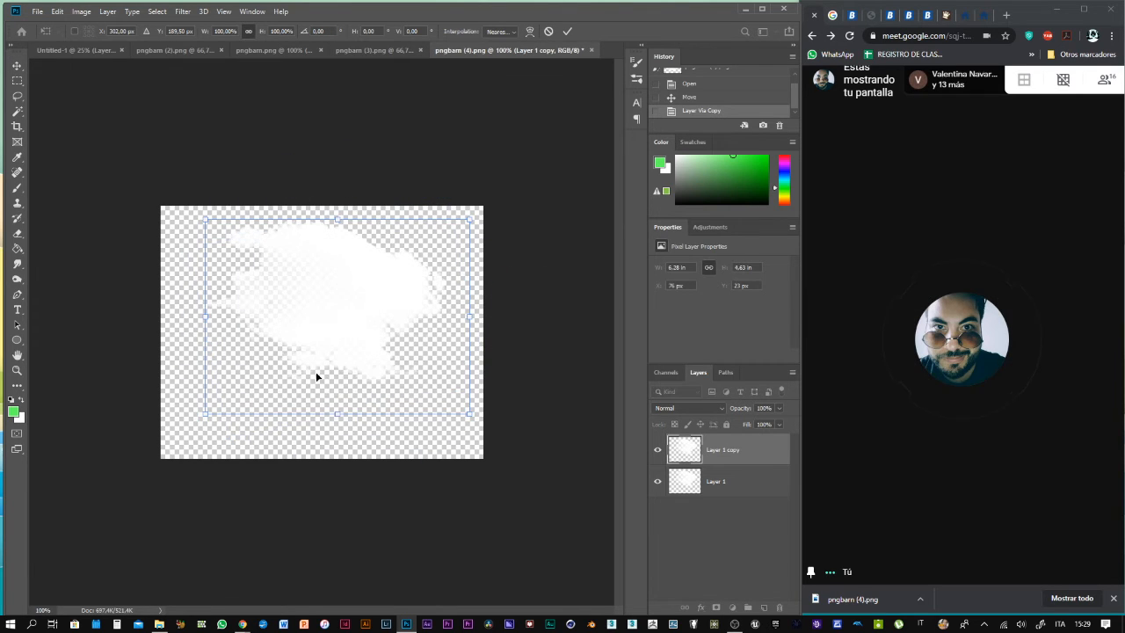
{"action": "right_click", "coordinate": [334, 298]}
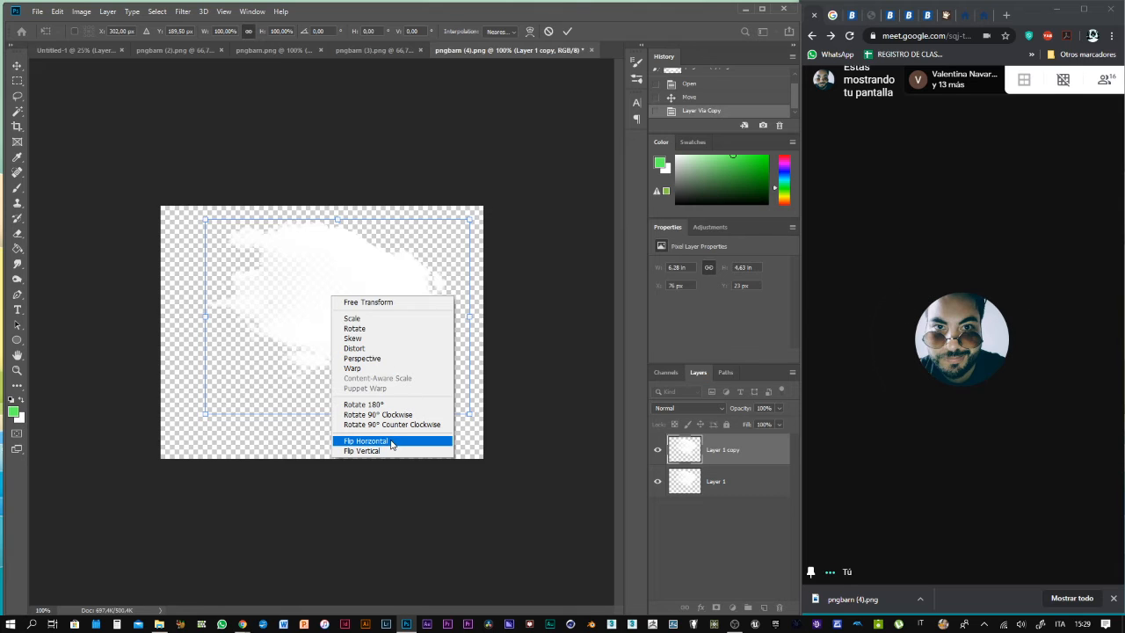
{"action": "left_click", "coordinate": [390, 451]}
{"action": "left_click_drag", "start_coordinate": [355, 324], "coordinate": [286, 354]}
{"action": "right_click", "coordinate": [343, 348]}
{"action": "left_click", "coordinate": [401, 492]}
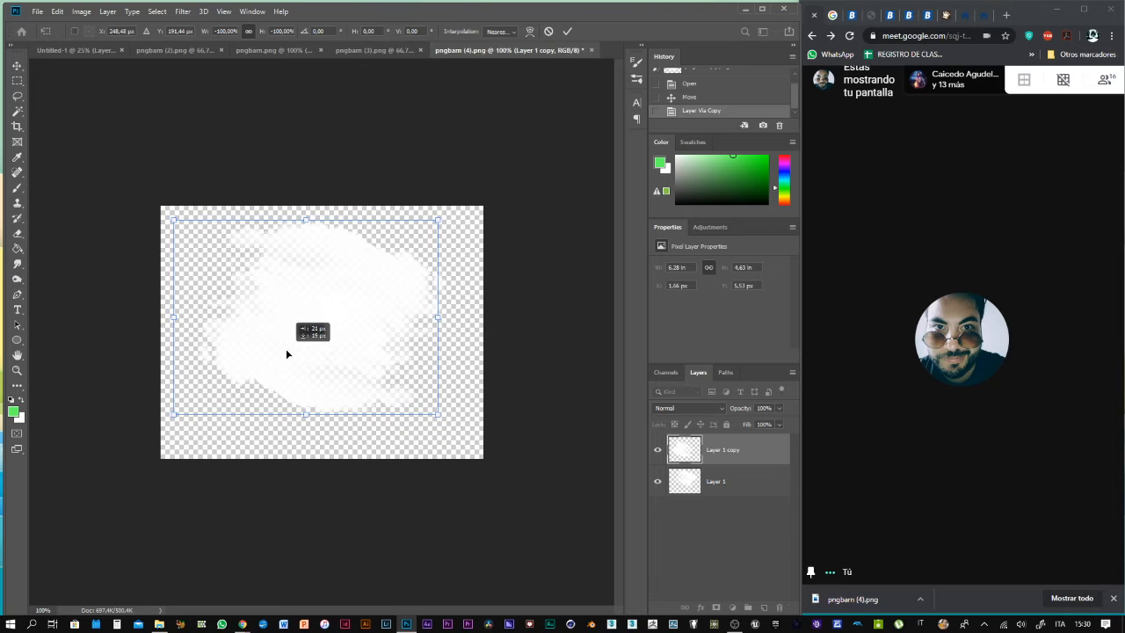
Combine the two overlapping cloud layers into one smart object and rasterize it into a single pixel layer
{"action": "left_click", "coordinate": [737, 482], "text": "shift"}
{"action": "right_click", "coordinate": [730, 458]}
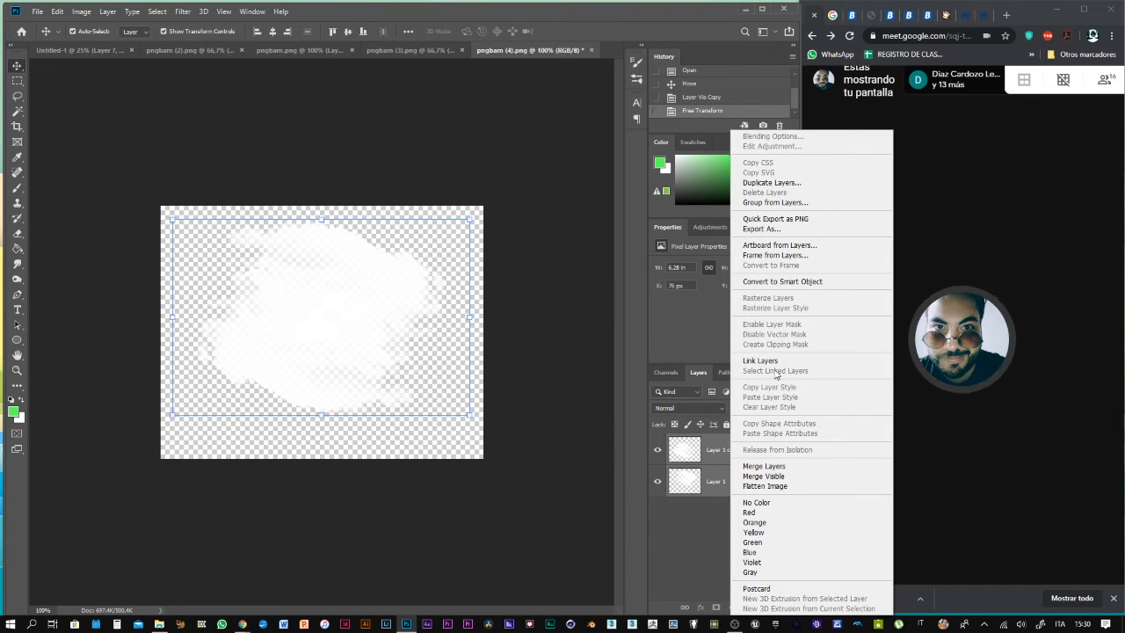
{"action": "left_click", "coordinate": [782, 282]}
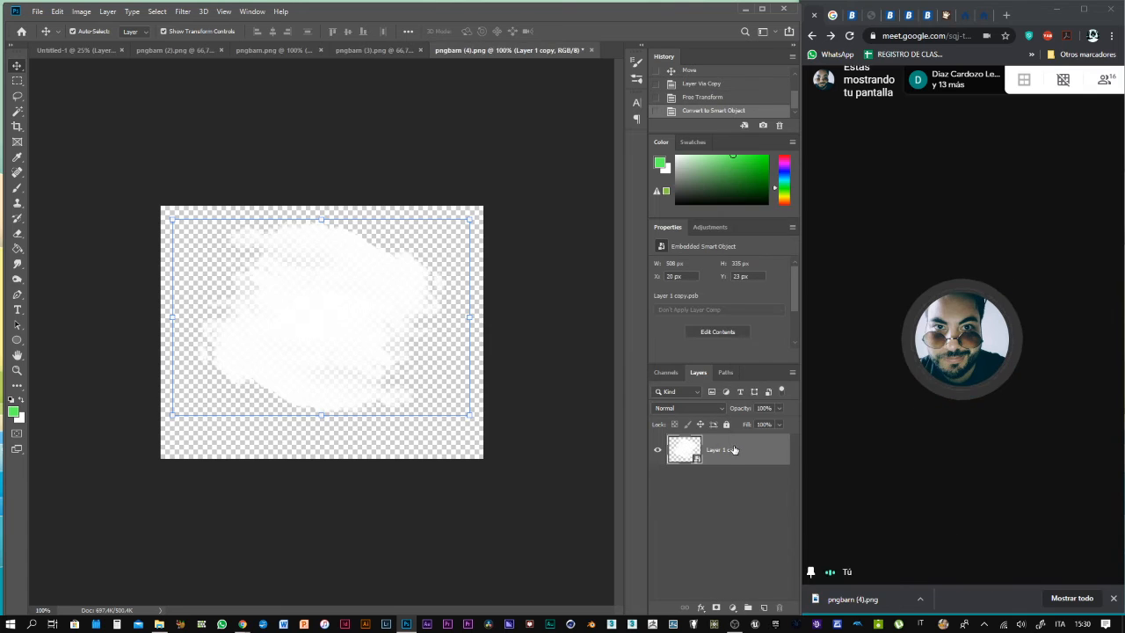
{"action": "right_click", "coordinate": [734, 447]}
{"action": "left_click", "coordinate": [782, 324]}
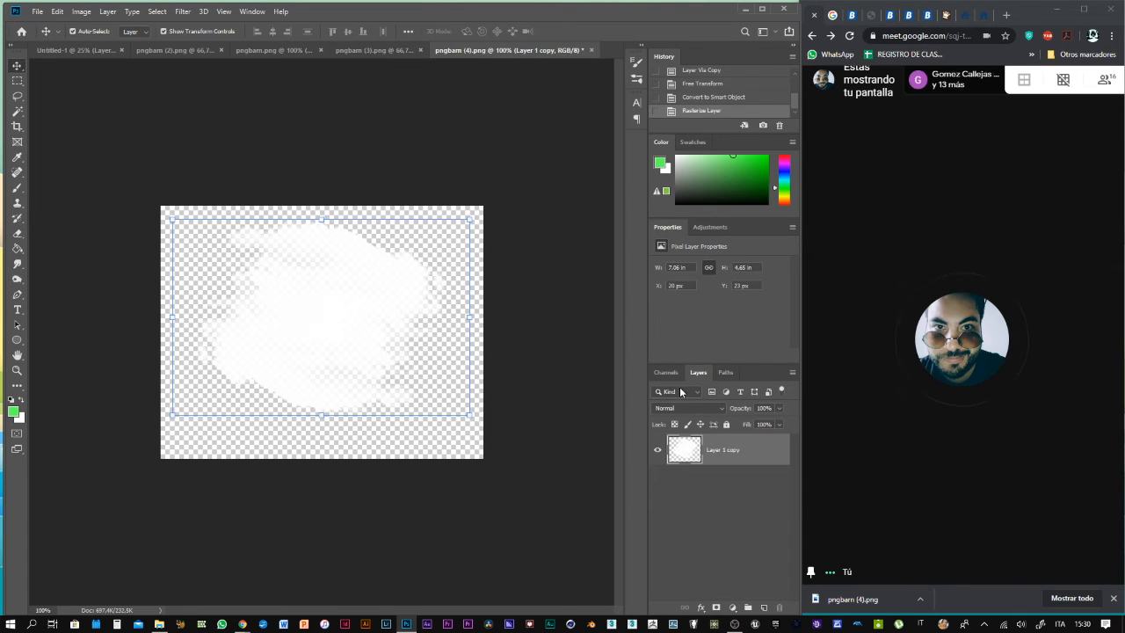
Shift the combined cloud slightly down and to the right, and try to define it as a brush preset
{"action": "left_click_drag", "start_coordinate": [303, 326], "coordinate": [330, 338]}
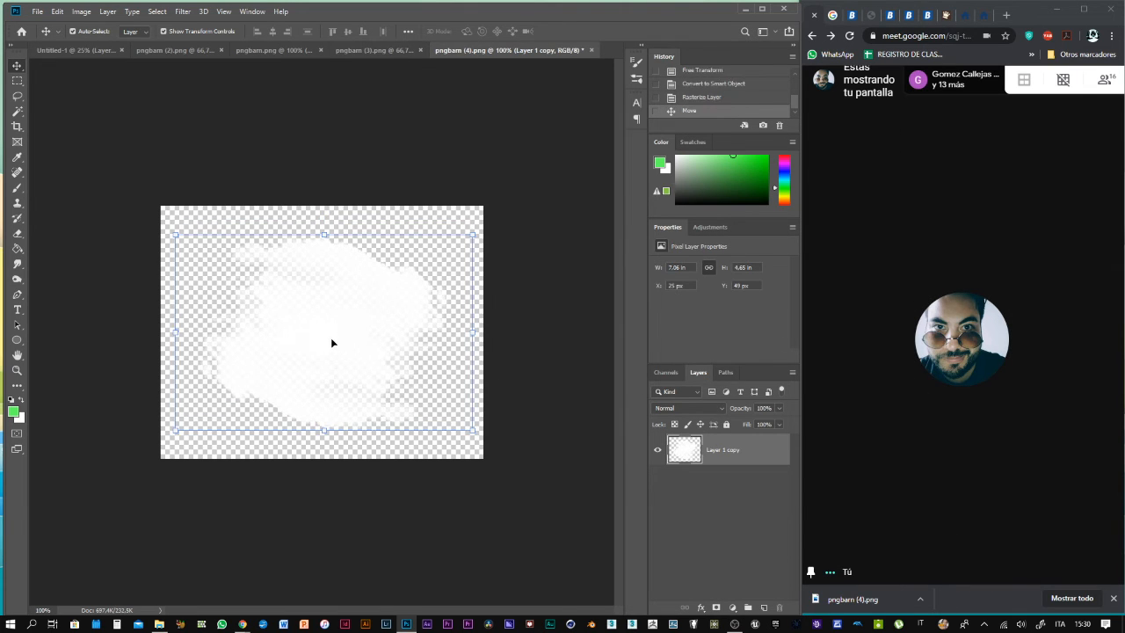
{"action": "left_click", "coordinate": [57, 12]}
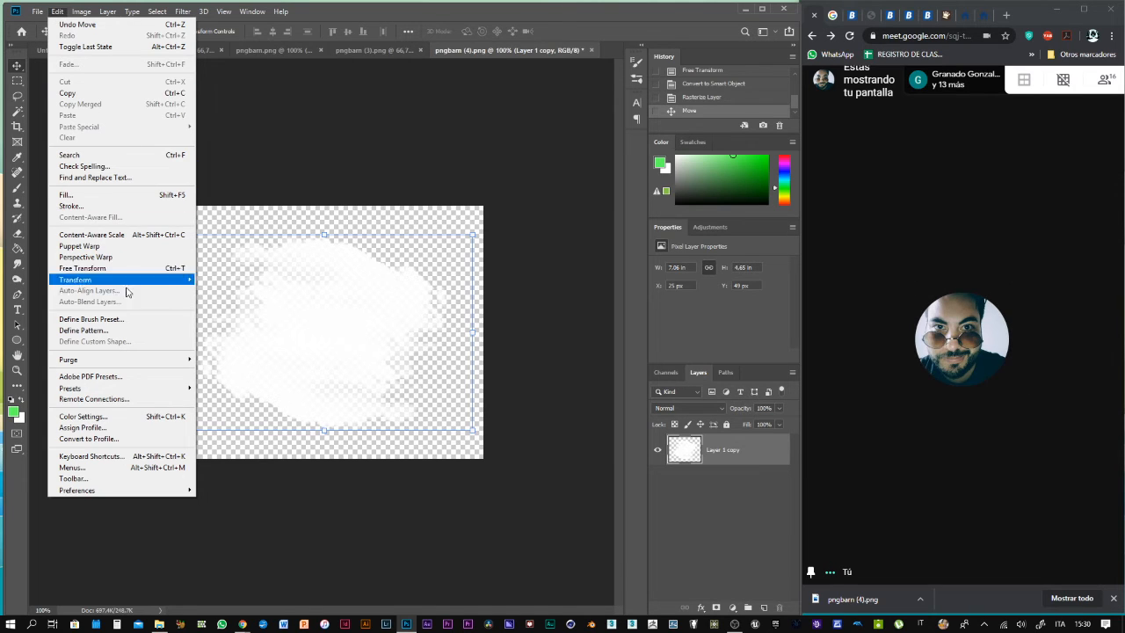
{"action": "left_click", "coordinate": [131, 320]}
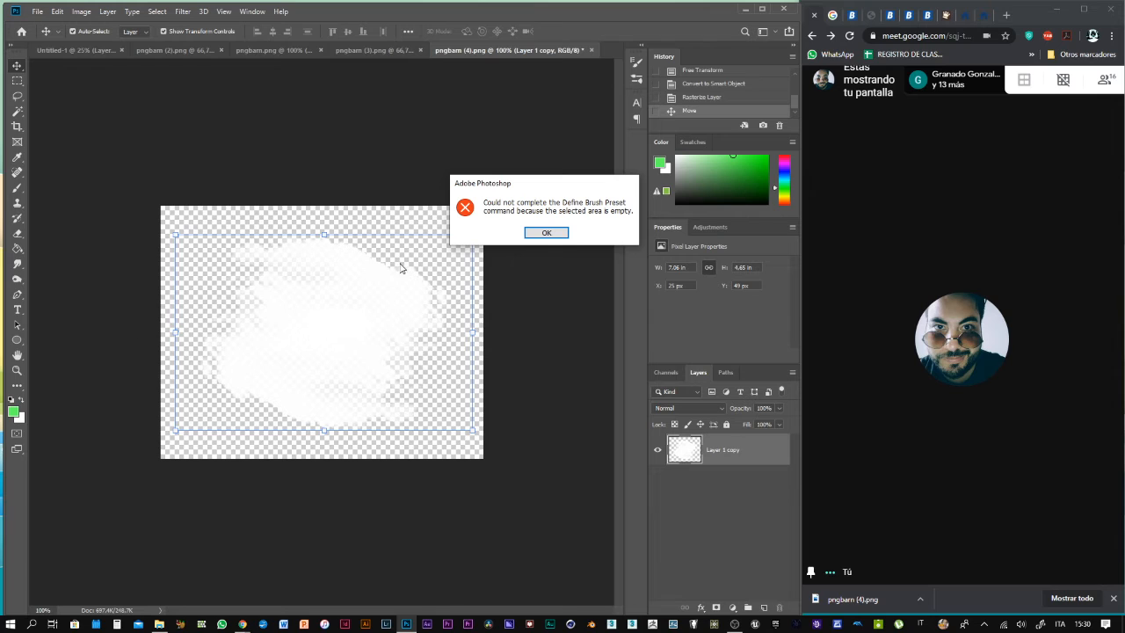
{"action": "left_click", "coordinate": [547, 233]}
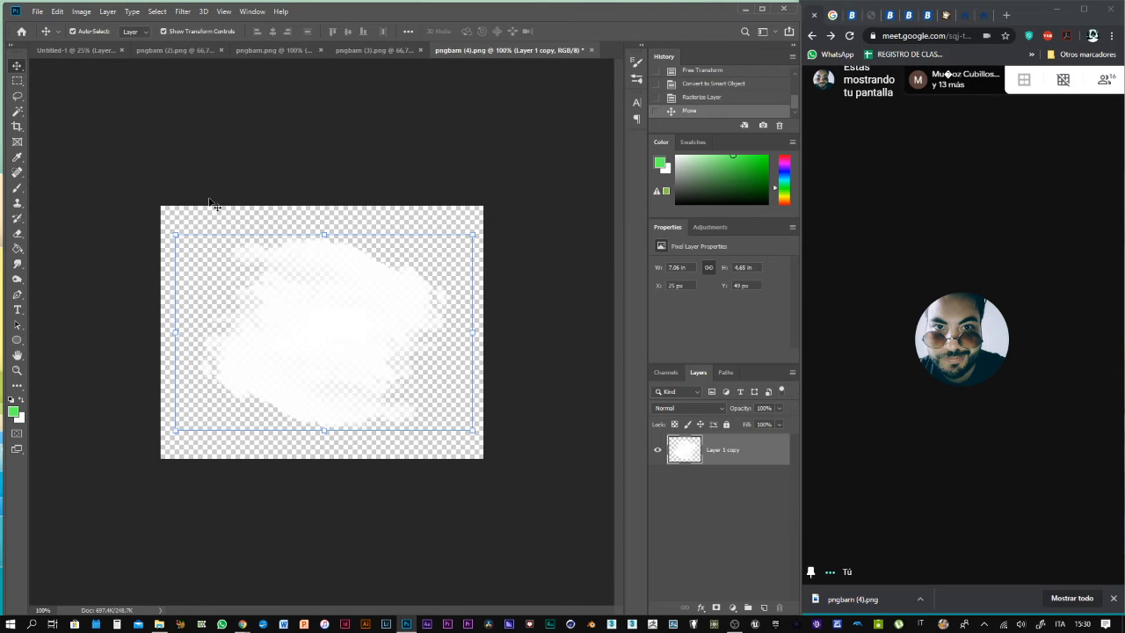
{"action": "left_click", "coordinate": [58, 13]}
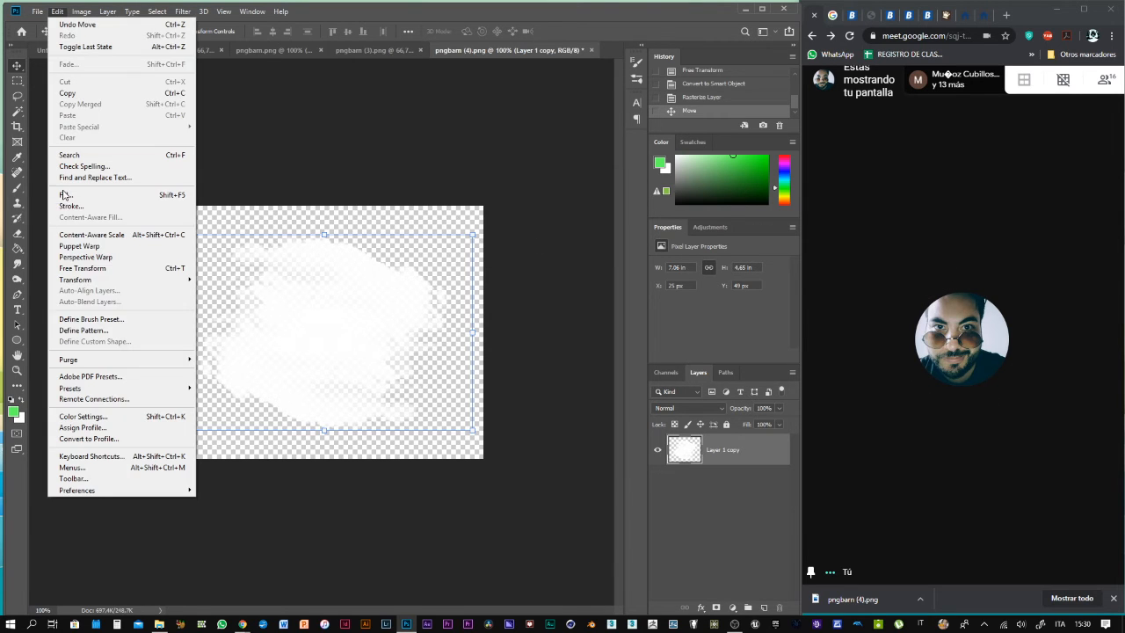
{"action": "left_click", "coordinate": [120, 320]}
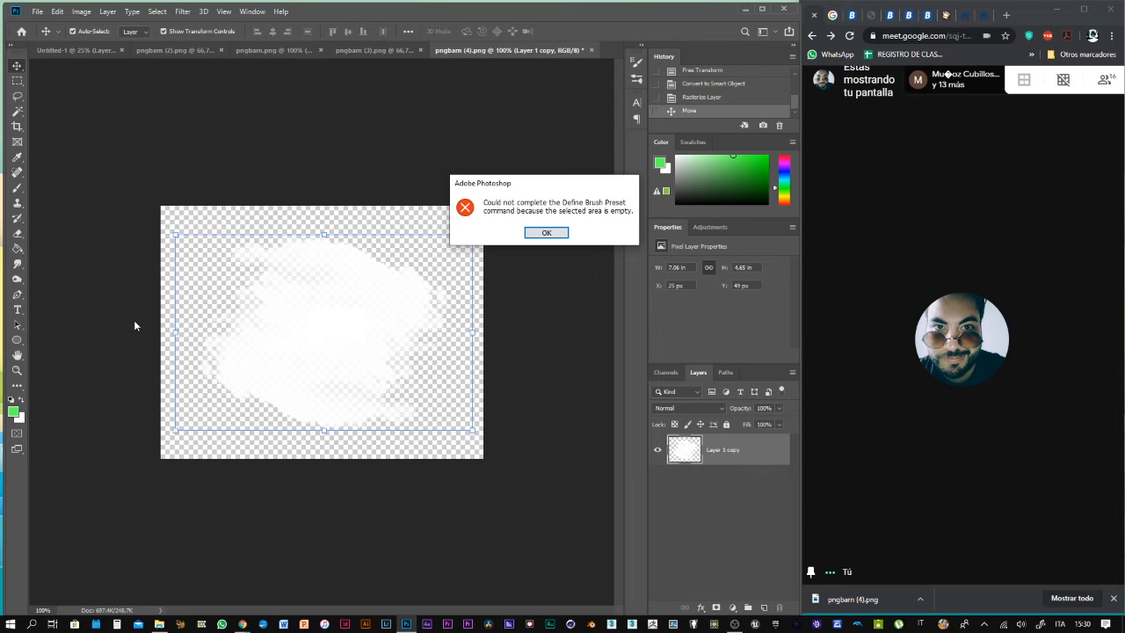
{"action": "left_click", "coordinate": [547, 233]}
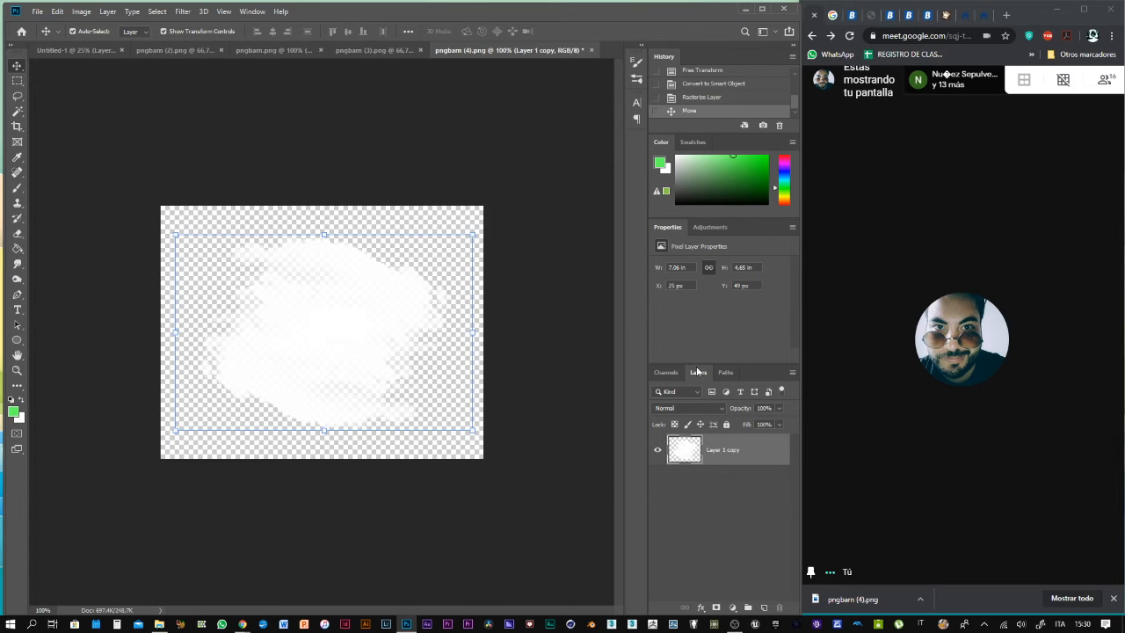
Move the cloud slightly up and to the right, and add an empty layer beneath the cloud layer
{"action": "mouse_move", "coordinate": [304, 337]}
{"action": "left_mouse_down"}
{"action": "mouse_move", "coordinate": [296, 327]}
{"action": "mouse_move", "coordinate": [323, 338]}
{"action": "left_mouse_up"}
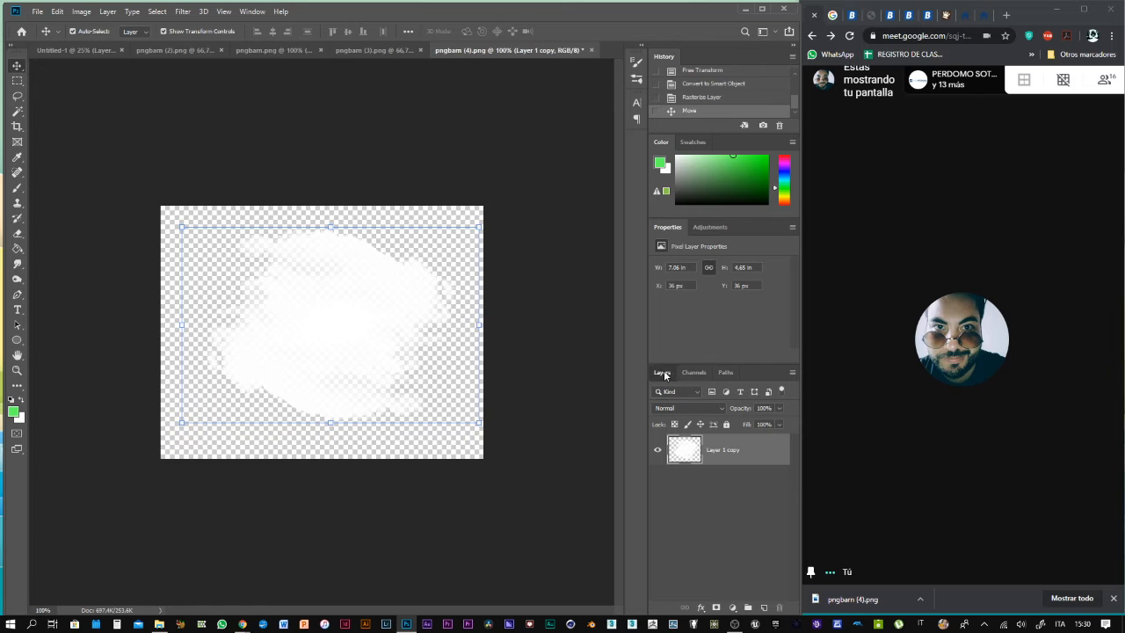
{"action": "left_click", "coordinate": [721, 499]}
{"action": "left_click", "coordinate": [750, 457]}
{"action": "left_click", "coordinate": [763, 607]}
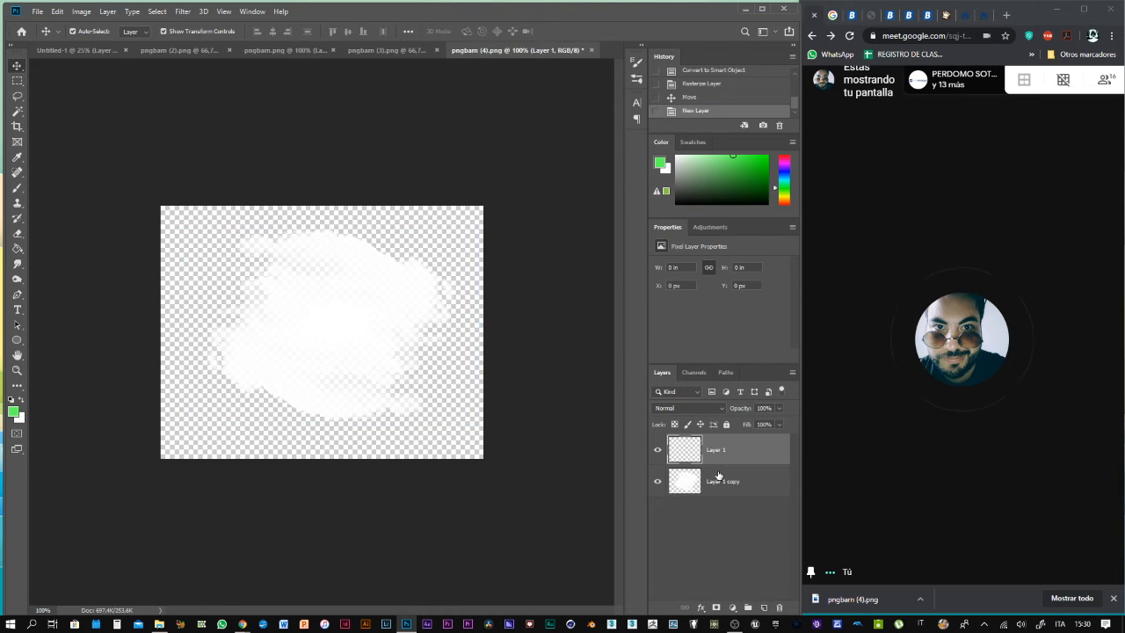
{"action": "mouse_move", "coordinate": [732, 452]}
{"action": "left_mouse_down"}
{"action": "mouse_move", "coordinate": [735, 483]}
{"action": "mouse_move", "coordinate": [735, 471]}
{"action": "left_mouse_up"}
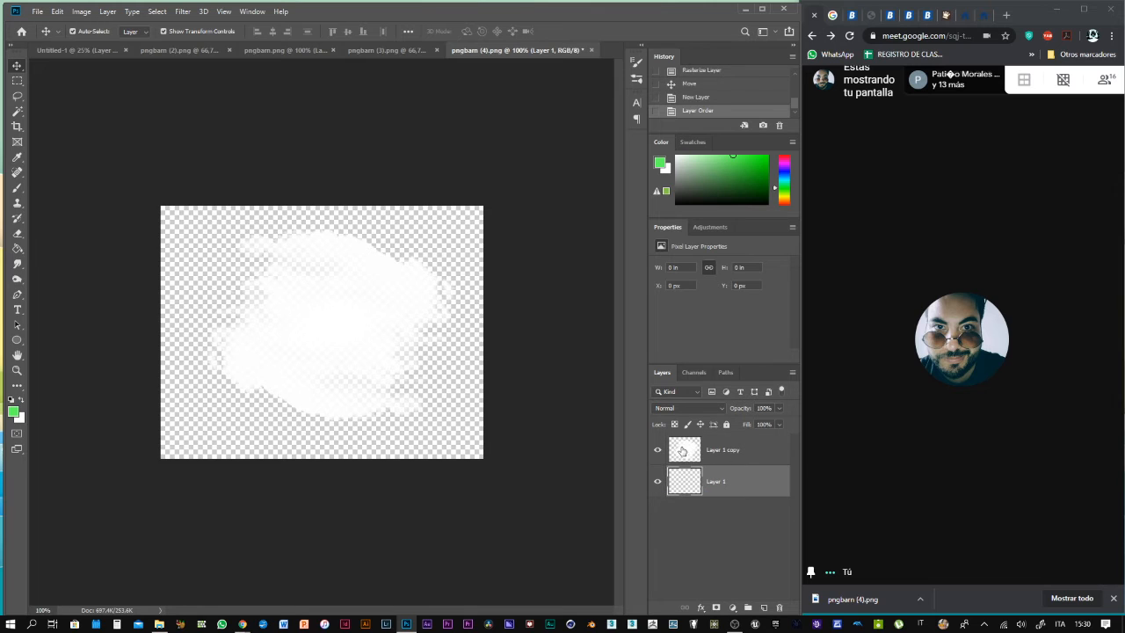
Select the Layer 1 copy cloud, try to define it as a brush preset again, and adjust its position on the canvas
{"action": "left_click", "coordinate": [696, 457]}
{"action": "left_click_drag", "start_coordinate": [316, 334], "coordinate": [299, 341]}
{"action": "left_click", "coordinate": [57, 13]}
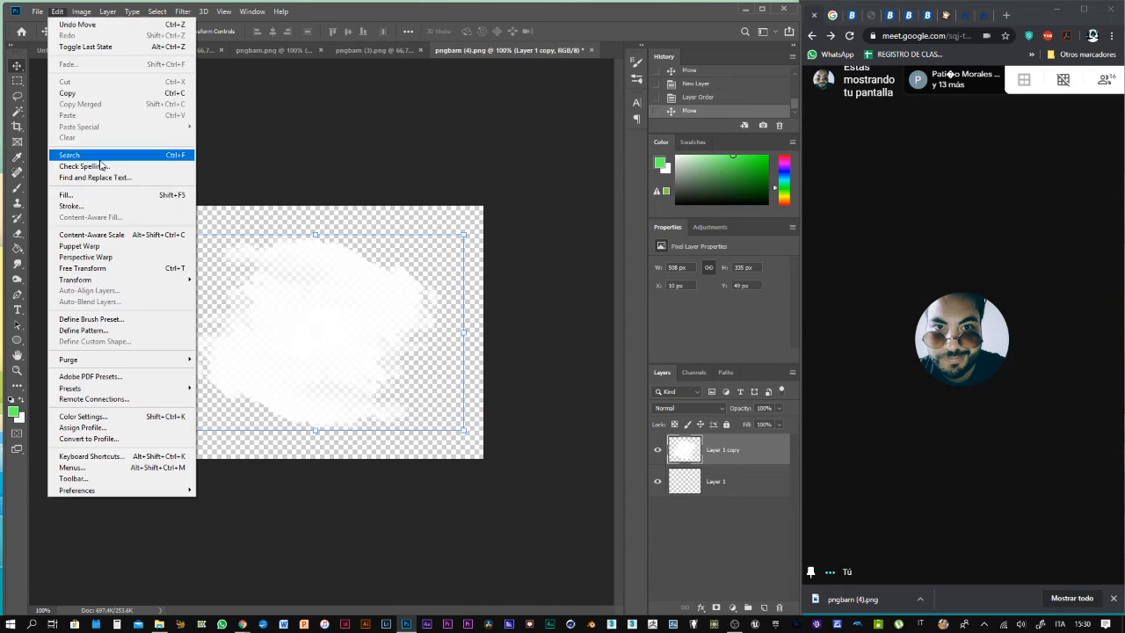
{"action": "left_click", "coordinate": [135, 324]}
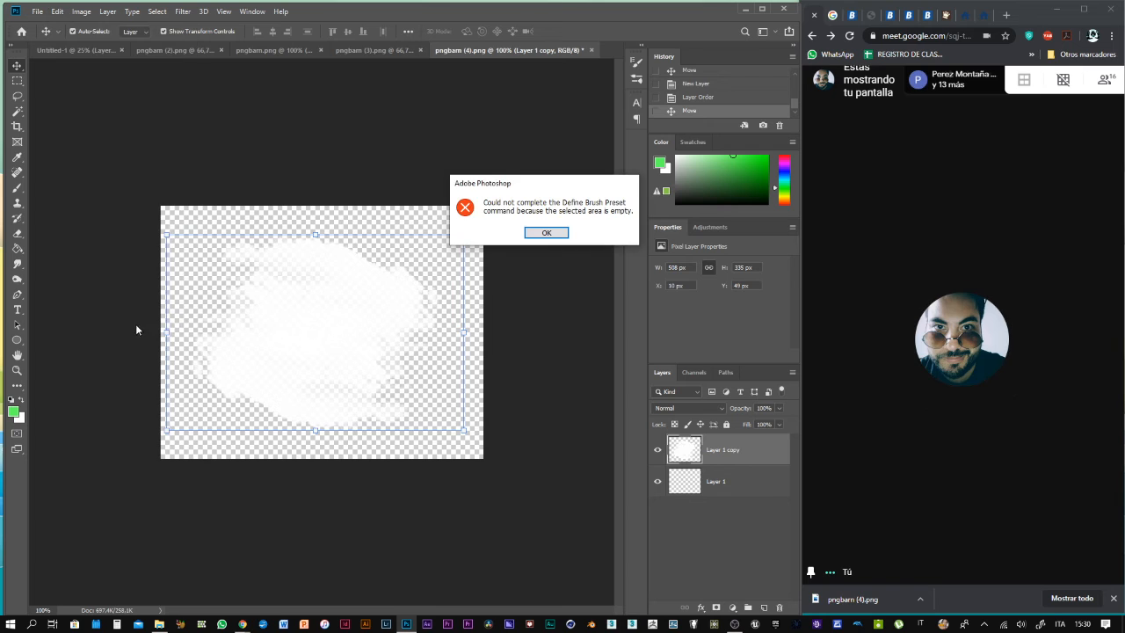
{"action": "left_click", "coordinate": [566, 233]}
{"action": "mouse_move", "coordinate": [387, 301]}
{"action": "left_mouse_down"}
{"action": "mouse_move", "coordinate": [366, 290]}
{"action": "mouse_move", "coordinate": [383, 292]}
{"action": "left_mouse_up"}
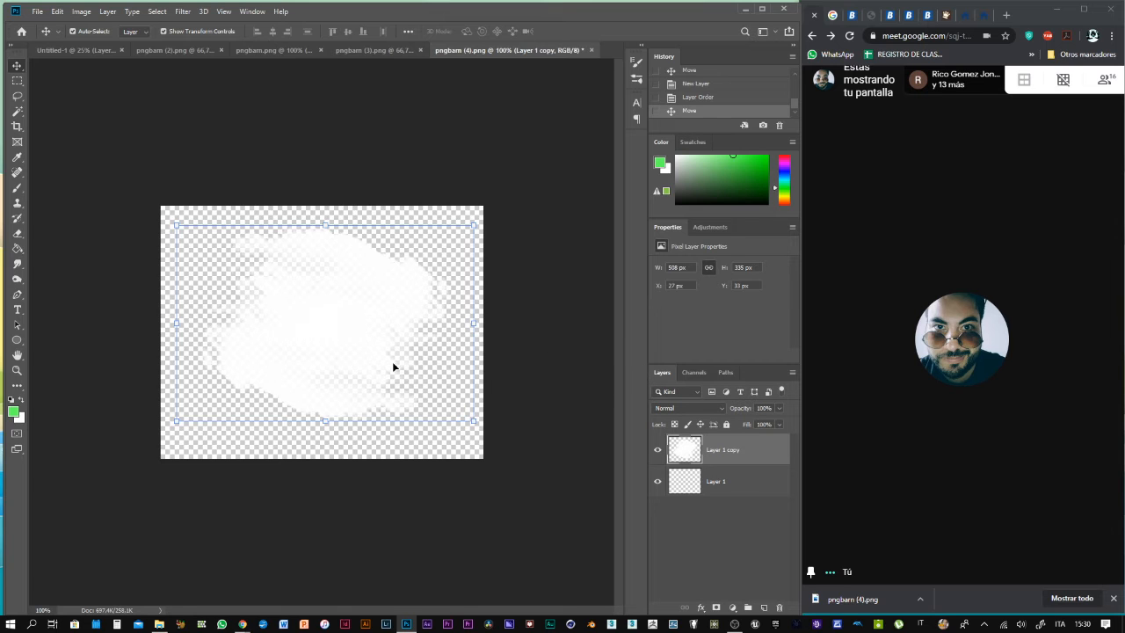
{"action": "left_click_drag", "start_coordinate": [330, 312], "coordinate": [323, 319]}
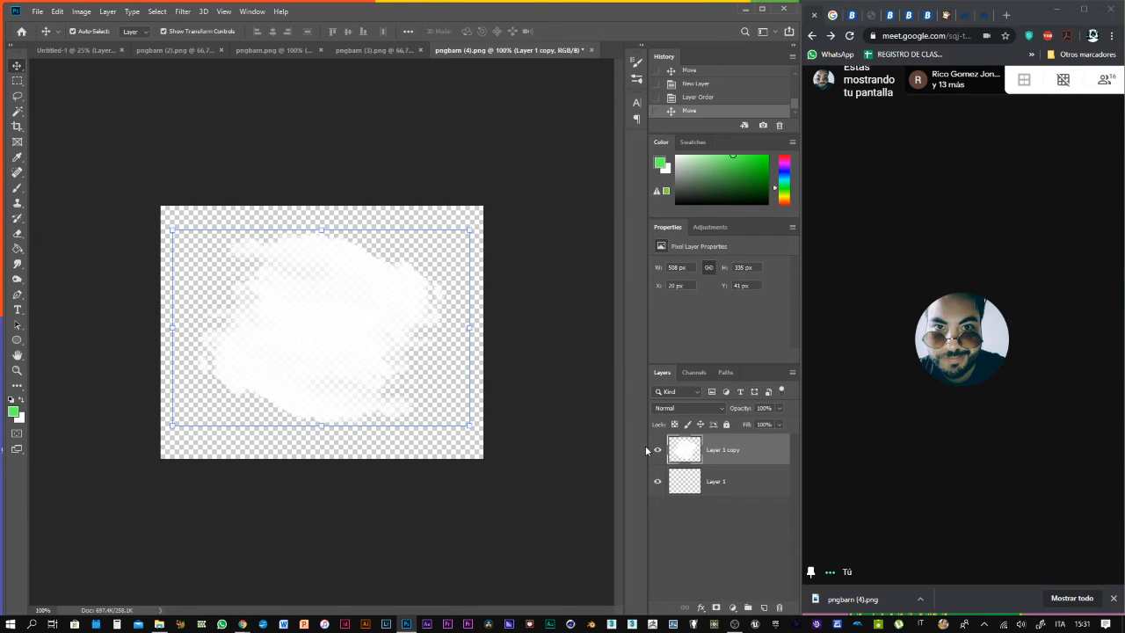
Convert the Layer 1 copy cloud to a smart object, shift it right, and try to define a brush preset from it
{"action": "right_click", "coordinate": [680, 451]}
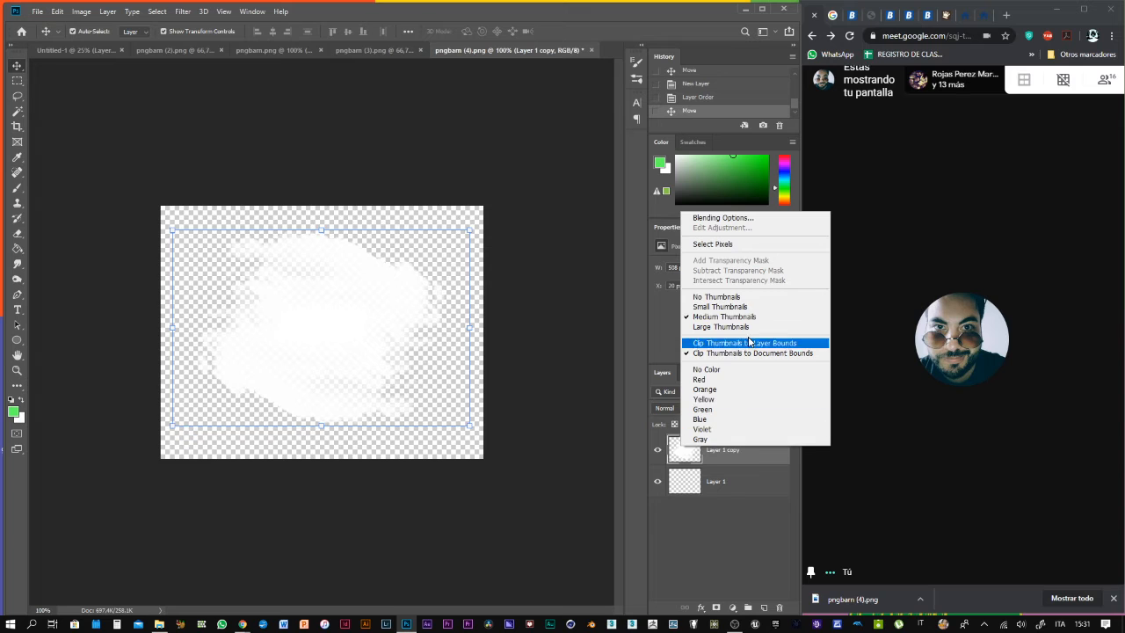
{"action": "right_click", "coordinate": [762, 455]}
{"action": "left_click", "coordinate": [815, 280]}
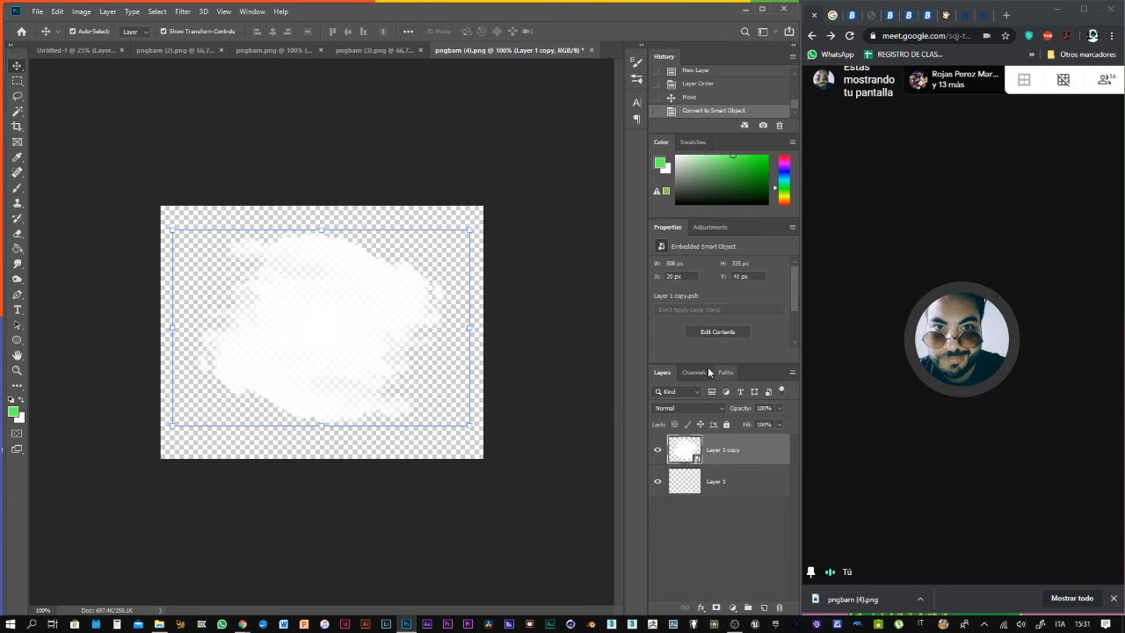
{"action": "left_click_drag", "start_coordinate": [322, 331], "coordinate": [337, 330]}
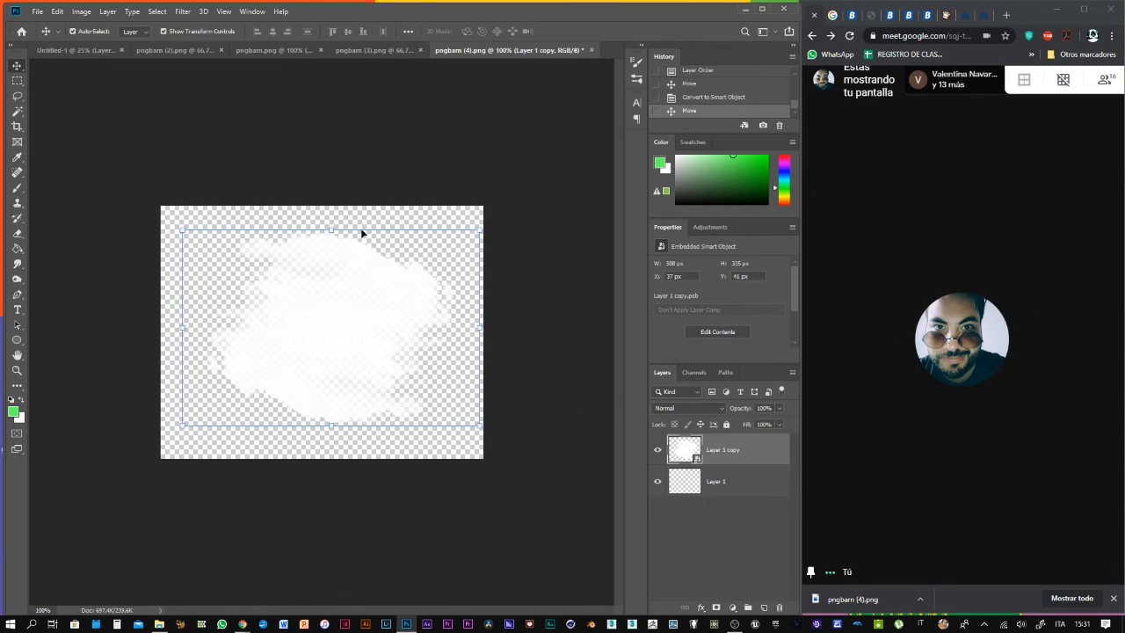
{"action": "left_click", "coordinate": [57, 11]}
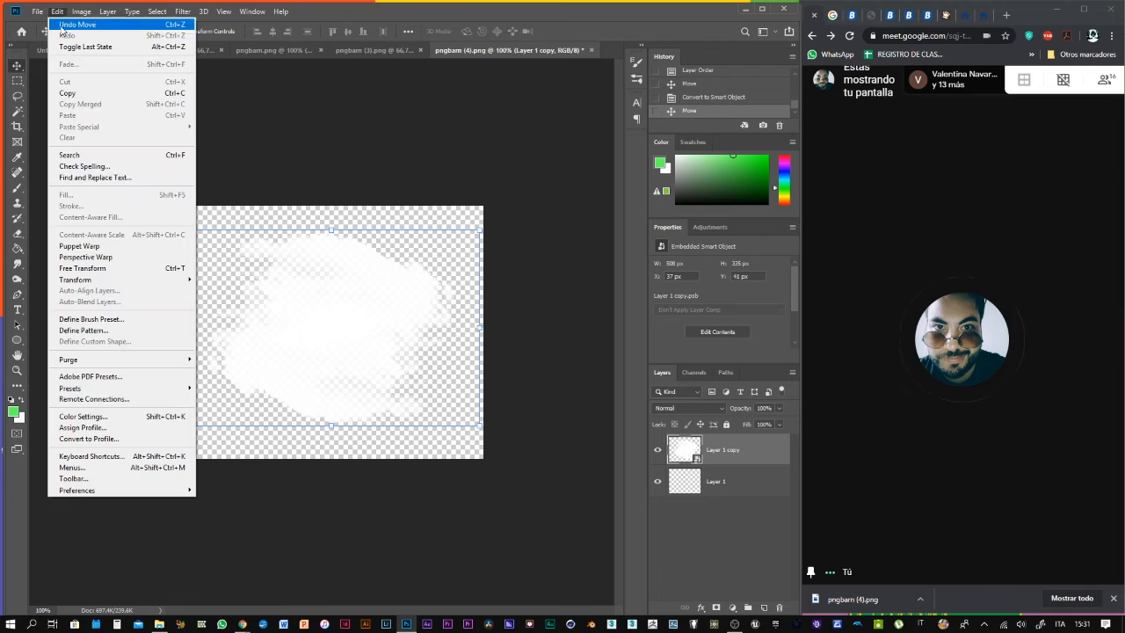
{"action": "left_click", "coordinate": [128, 321]}
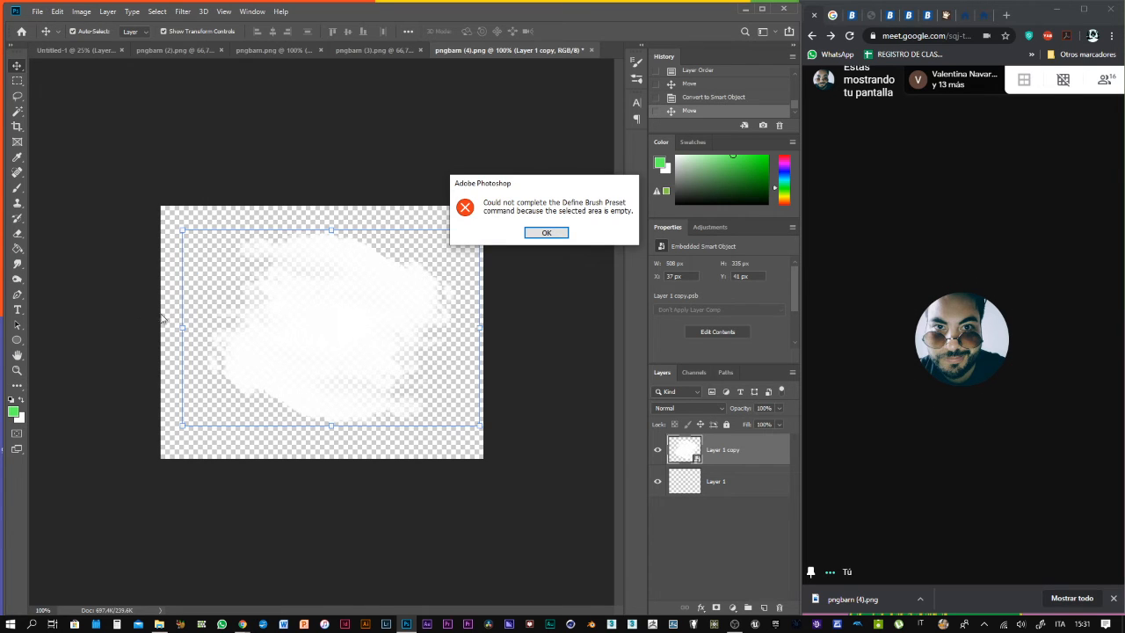
{"action": "left_click", "coordinate": [546, 233]}
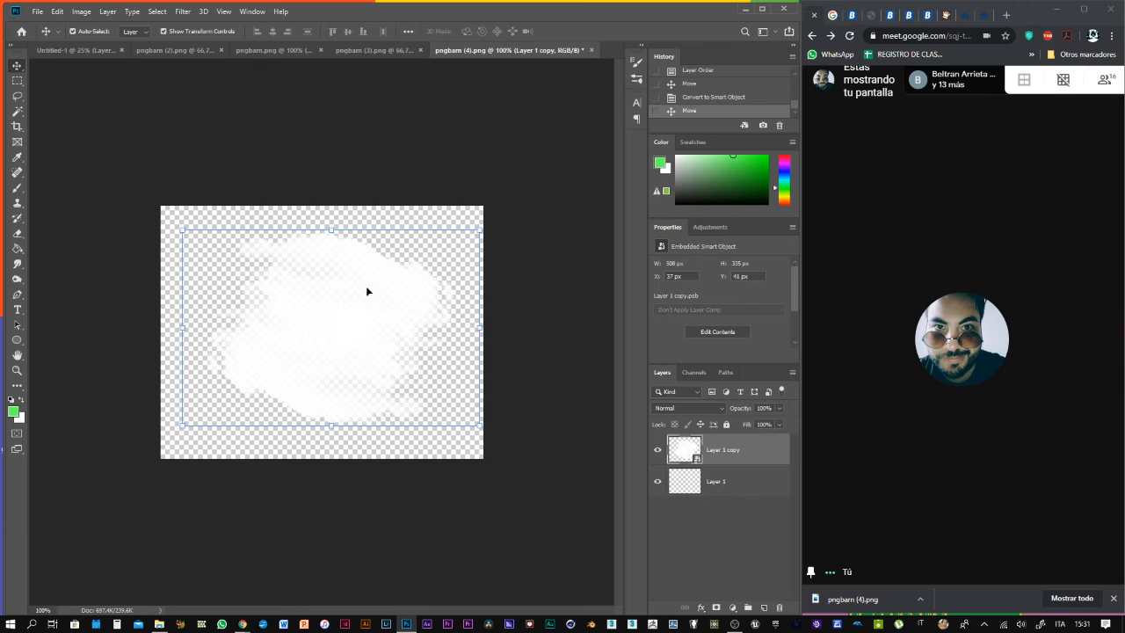
Move the cloud smart object slightly up and to the left, and rasterize its layer
{"action": "mouse_move", "coordinate": [326, 306]}
{"action": "left_mouse_down"}
{"action": "mouse_move", "coordinate": [304, 311]}
{"action": "mouse_move", "coordinate": [319, 304]}
{"action": "left_mouse_up"}
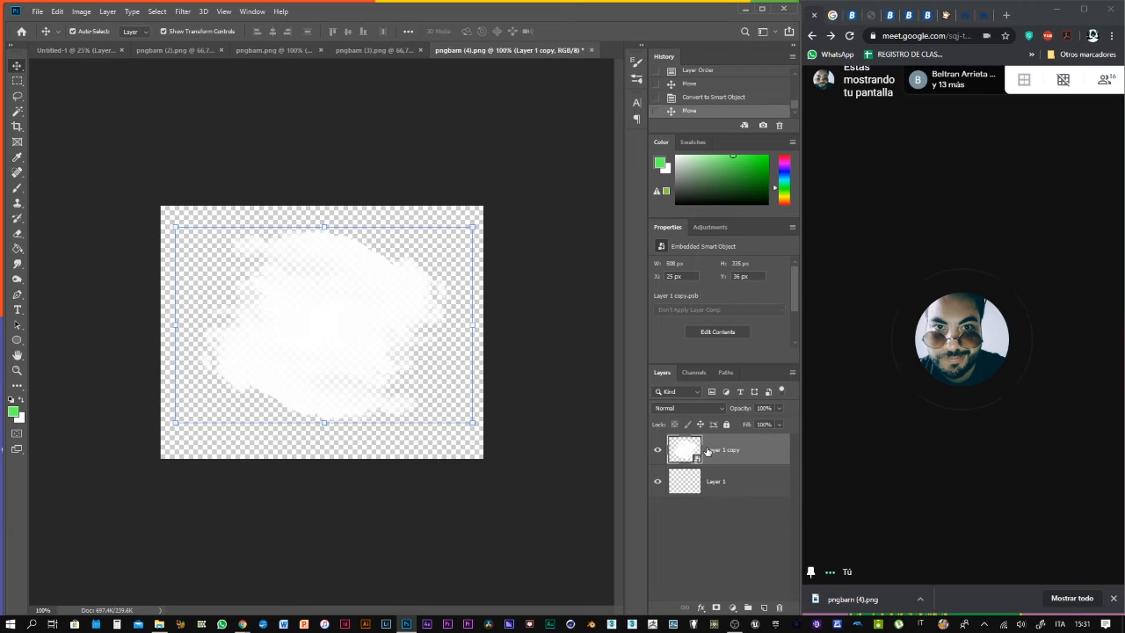
{"action": "right_click", "coordinate": [707, 450]}
{"action": "left_click", "coordinate": [752, 324]}
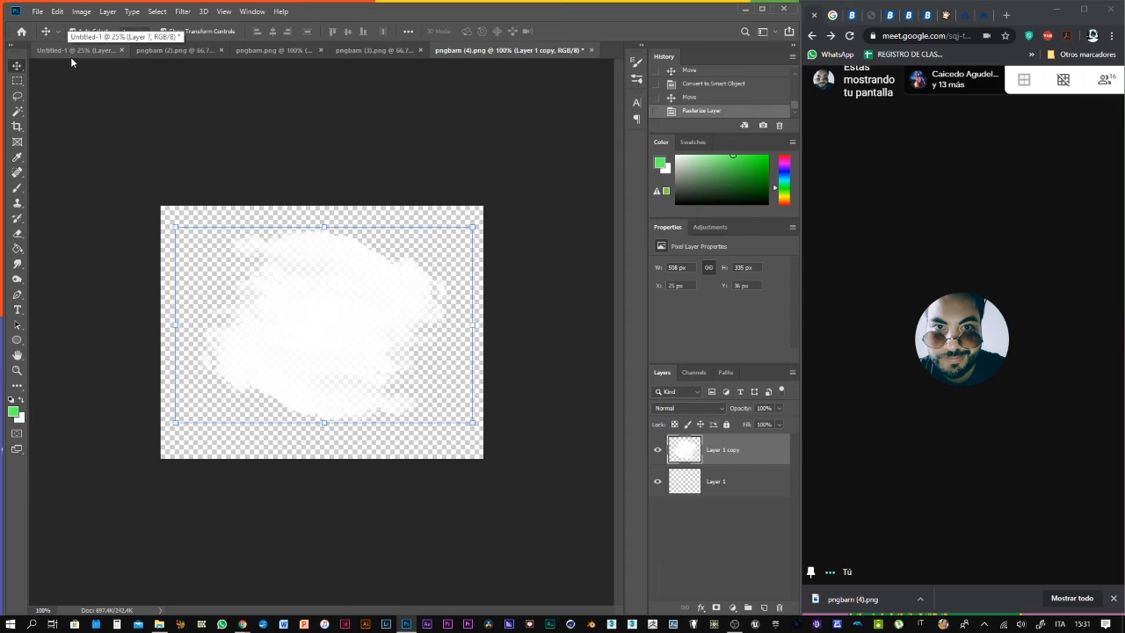
Select the cloud with the Magic Wand, try to define the selection as a brush preset, and deselect it
{"action": "left_click", "coordinate": [16, 112]}
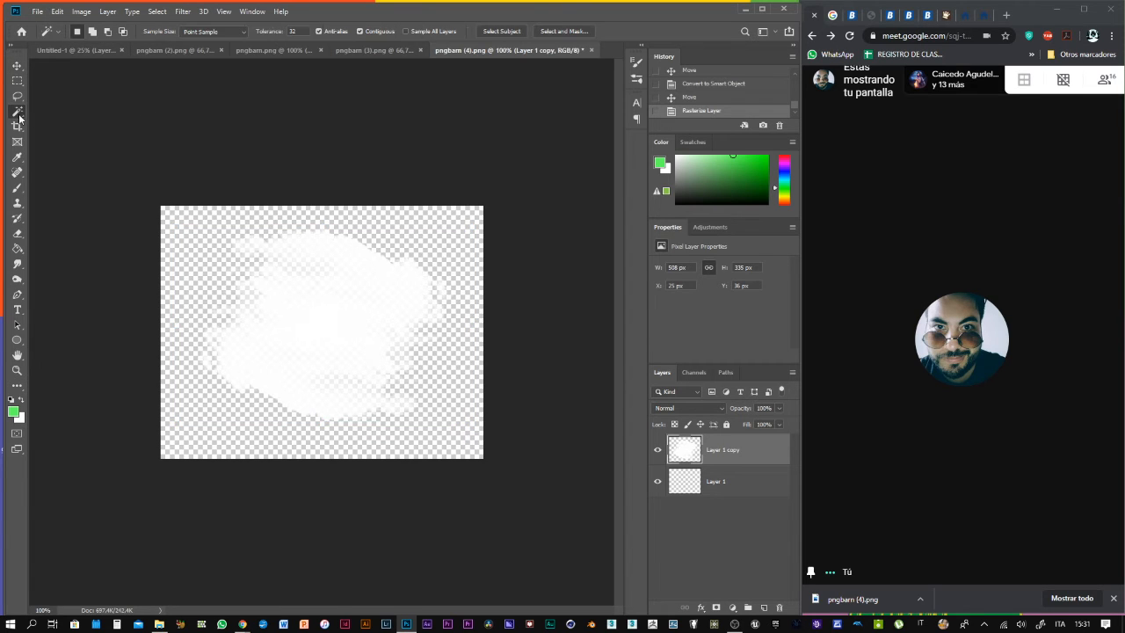
{"action": "left_click", "coordinate": [370, 347]}
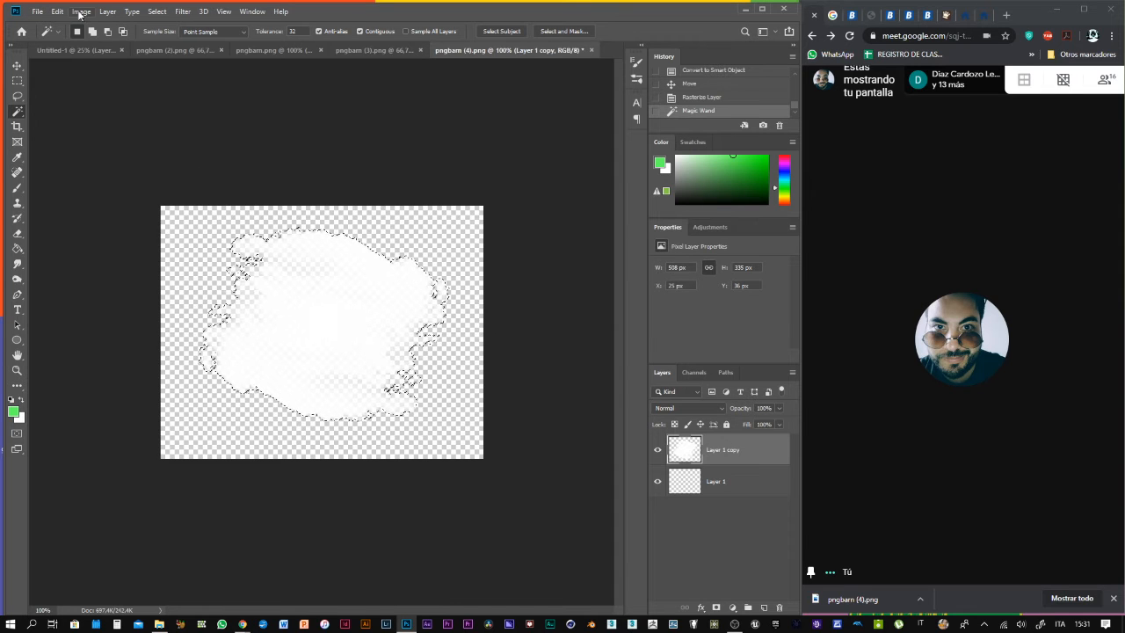
{"action": "left_click", "coordinate": [57, 11]}
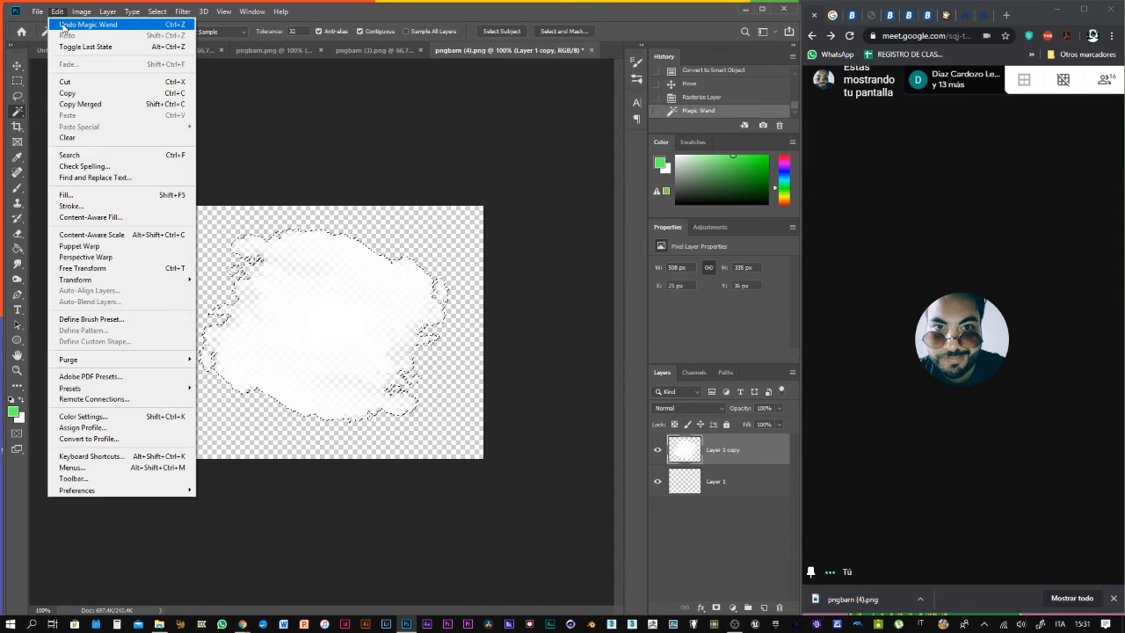
{"action": "left_click", "coordinate": [120, 320]}
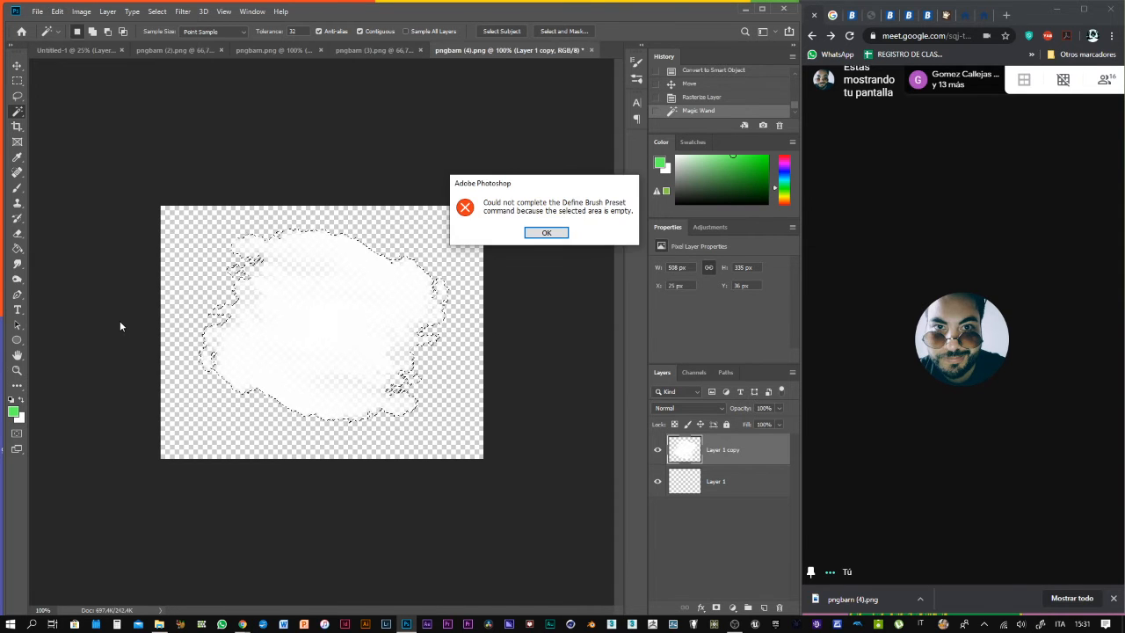
{"action": "left_click", "coordinate": [546, 233]}
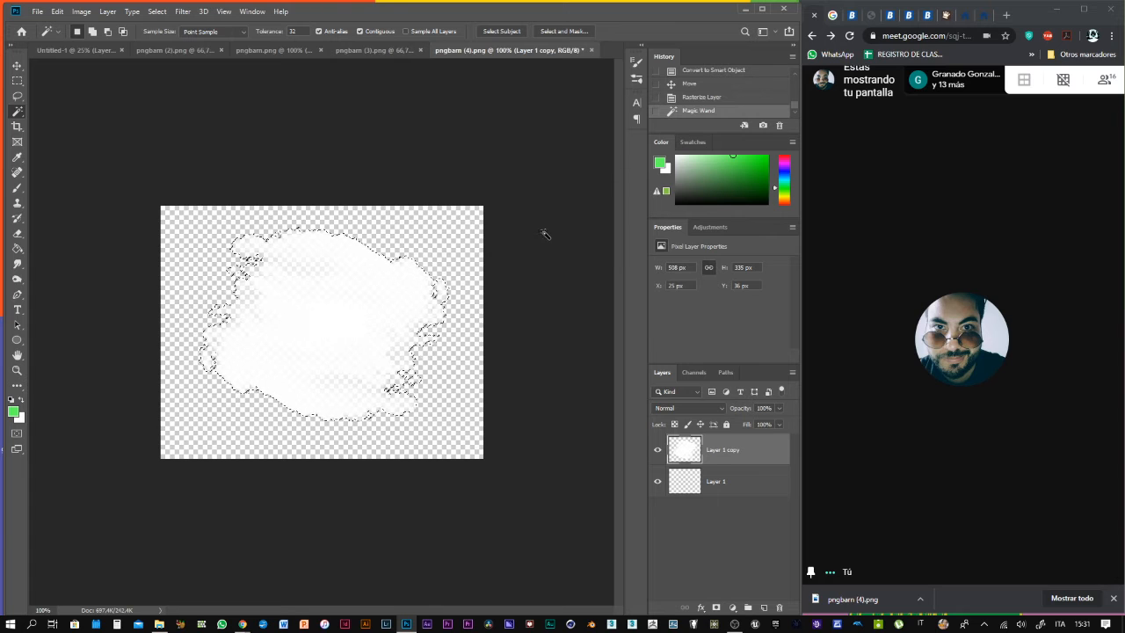
{"action": "key", "text": "ctrl+d"}
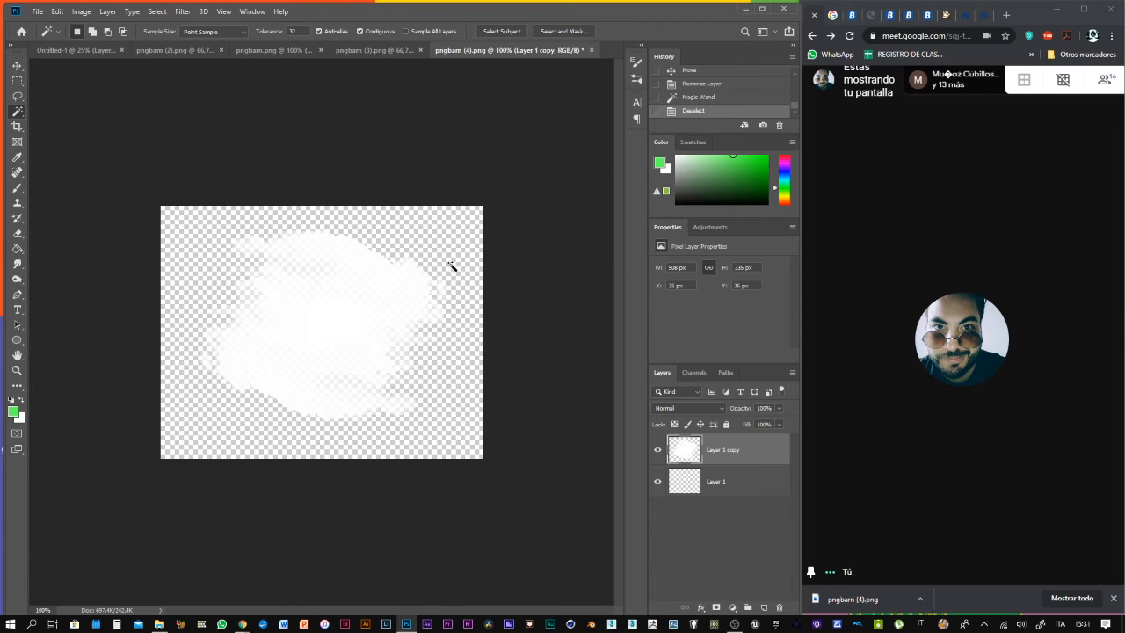
Reposition the cloud near the middle of the canvas and set its layer's blending mode to Multiply
{"action": "key", "text": "v"}
{"action": "left_click_drag", "start_coordinate": [375, 296], "coordinate": [352, 305]}
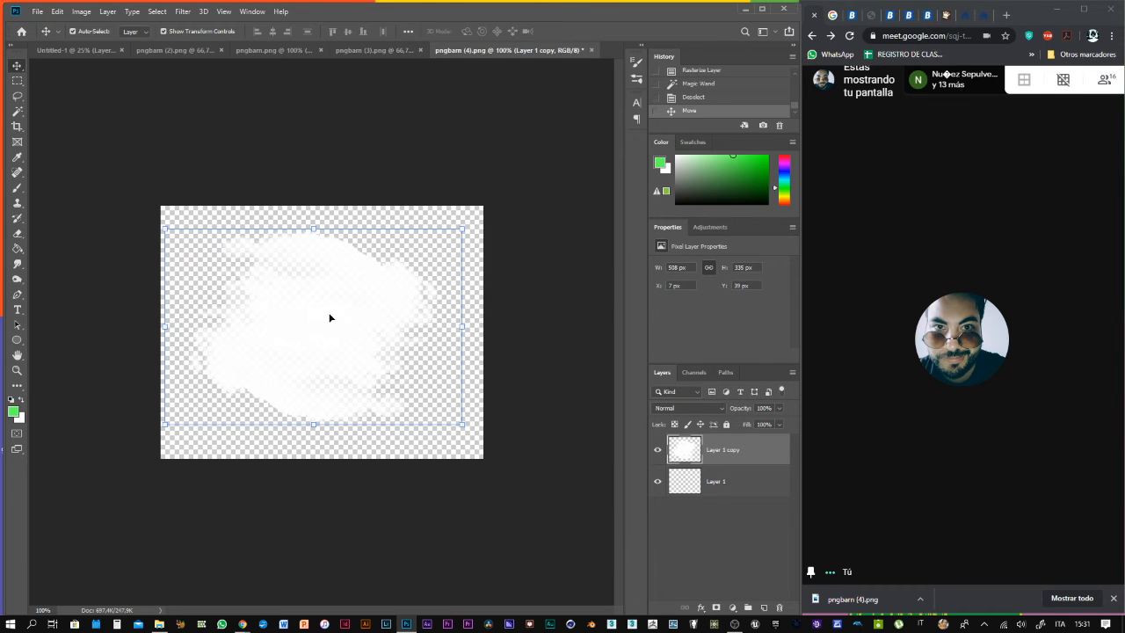
{"action": "left_click_drag", "start_coordinate": [330, 317], "coordinate": [352, 321]}
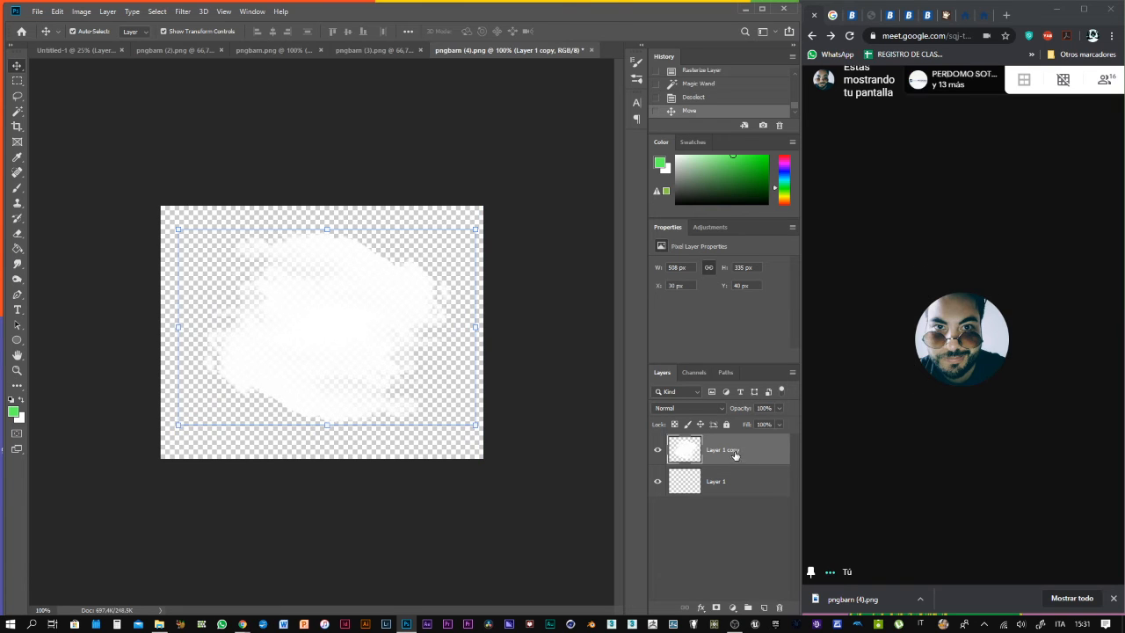
{"action": "left_click", "coordinate": [717, 408]}
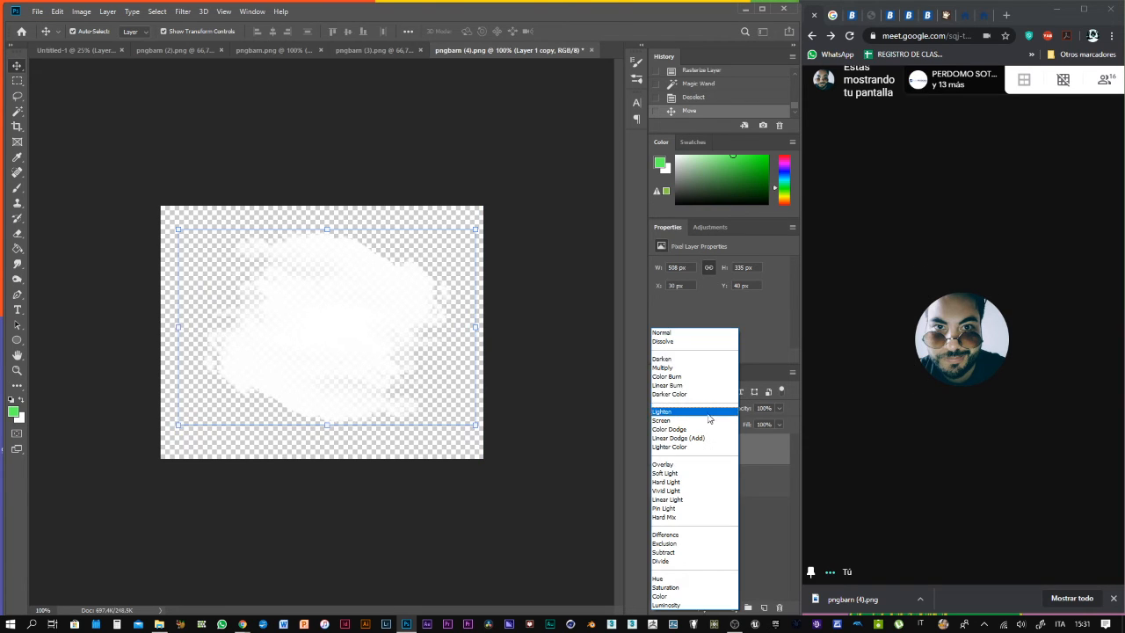
{"action": "left_click", "coordinate": [684, 368]}
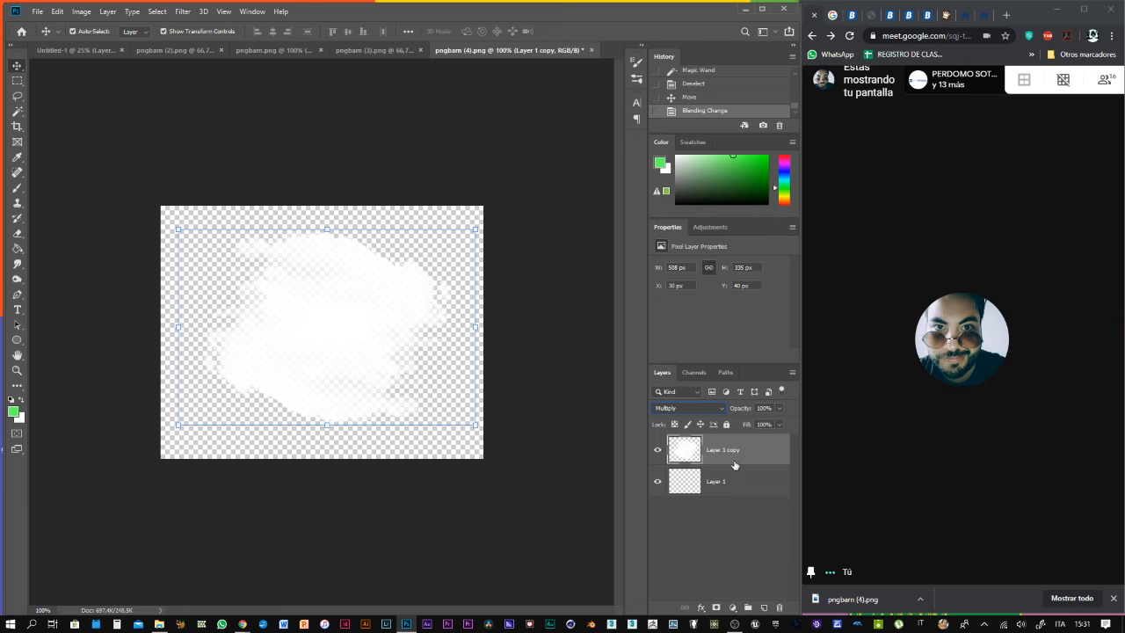
Duplicate the Layer 1 copy cloud and try to define a brush preset with both cloud layers selected
{"action": "key", "text": "ctrl+j"}
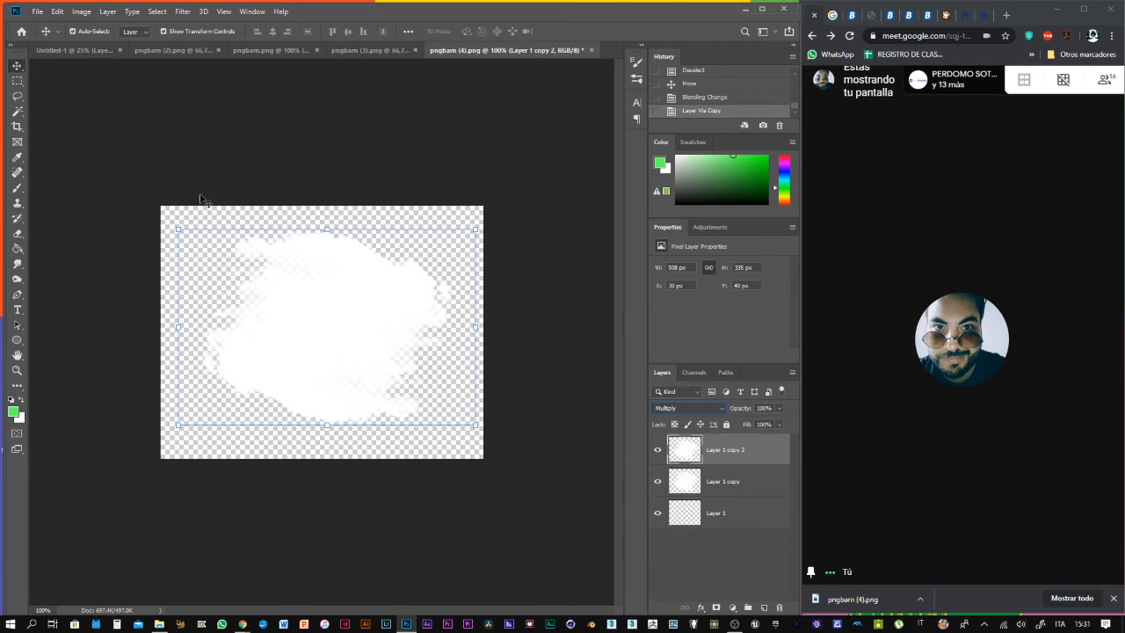
{"action": "left_click", "coordinate": [755, 482], "text": "shift"}
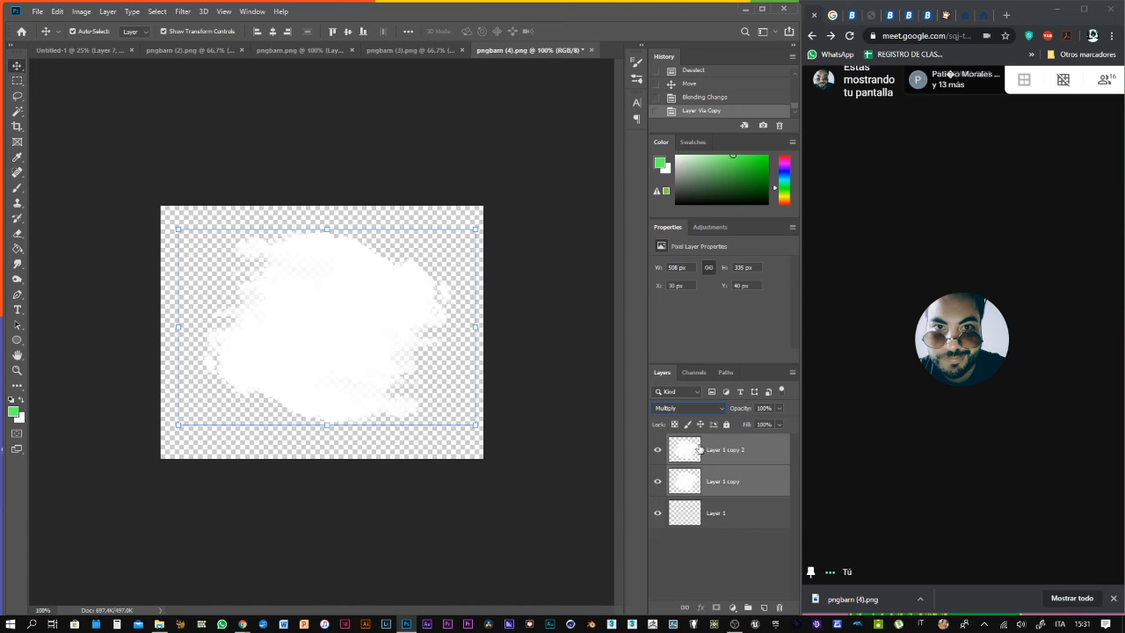
{"action": "left_click", "coordinate": [57, 13]}
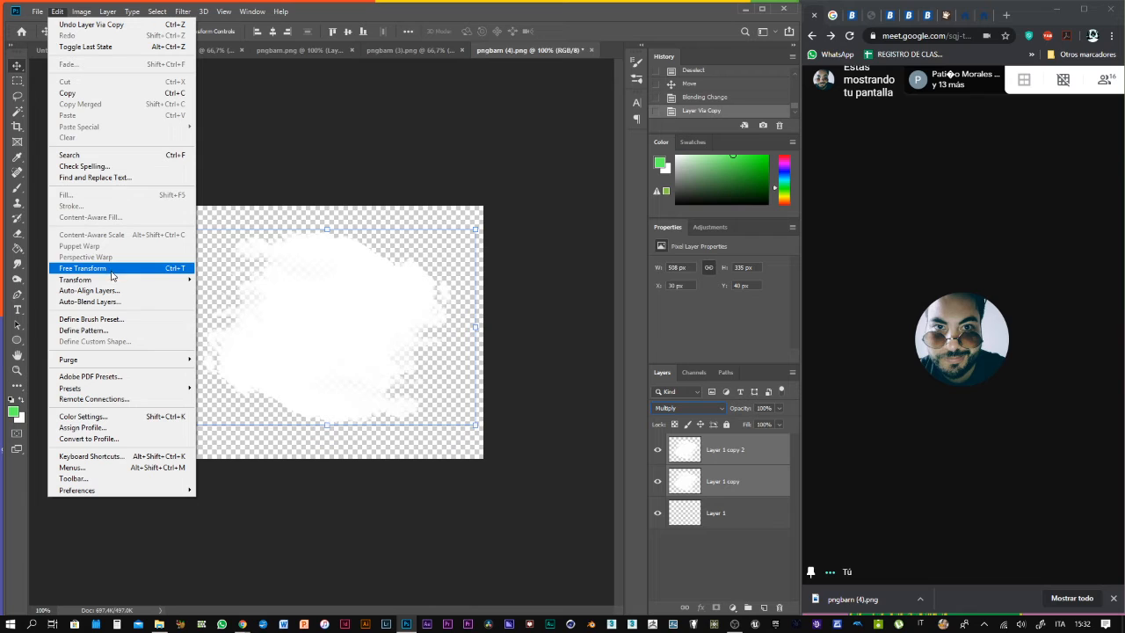
{"action": "left_click", "coordinate": [116, 319]}
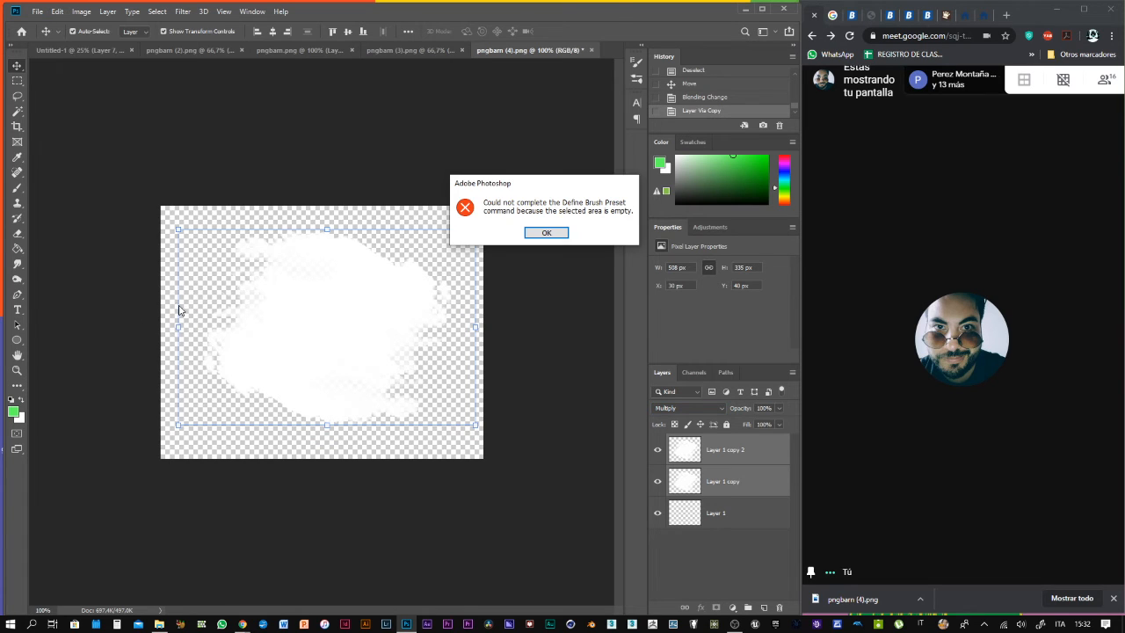
{"action": "left_click", "coordinate": [546, 233]}
{"action": "left_click", "coordinate": [495, 319]}
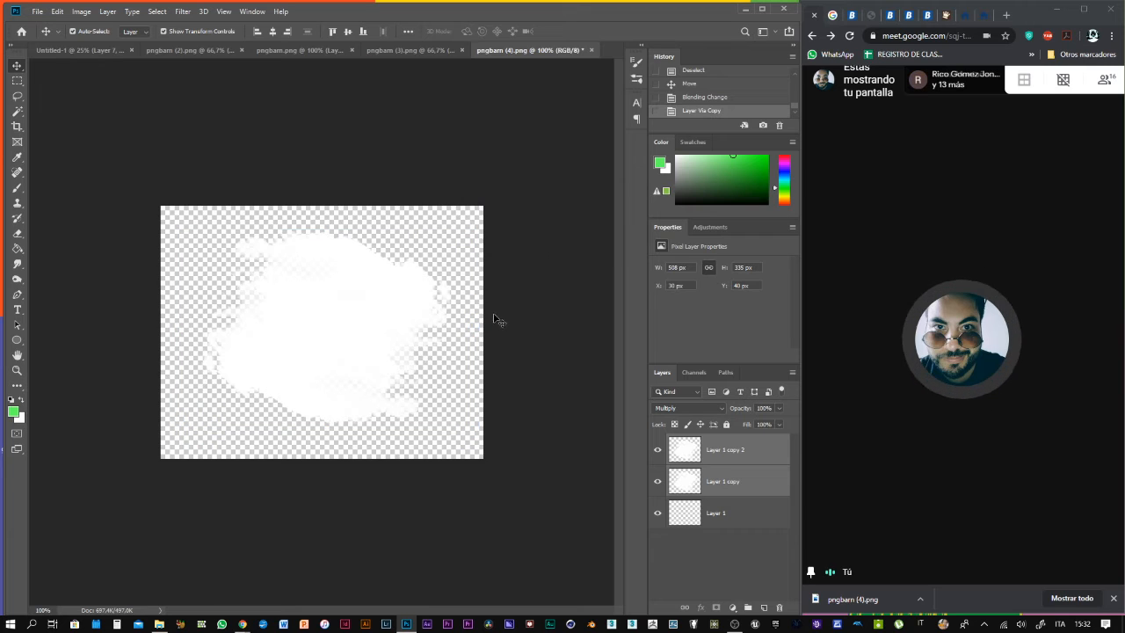
Delete the duplicate cloud layer and shift the remaining cloud slightly left and down on the canvas
{"action": "mouse_move", "coordinate": [338, 319]}
{"action": "left_mouse_down"}
{"action": "mouse_move", "coordinate": [361, 315]}
{"action": "mouse_move", "coordinate": [348, 325]}
{"action": "left_mouse_up"}
{"action": "key", "text": "Delete"}
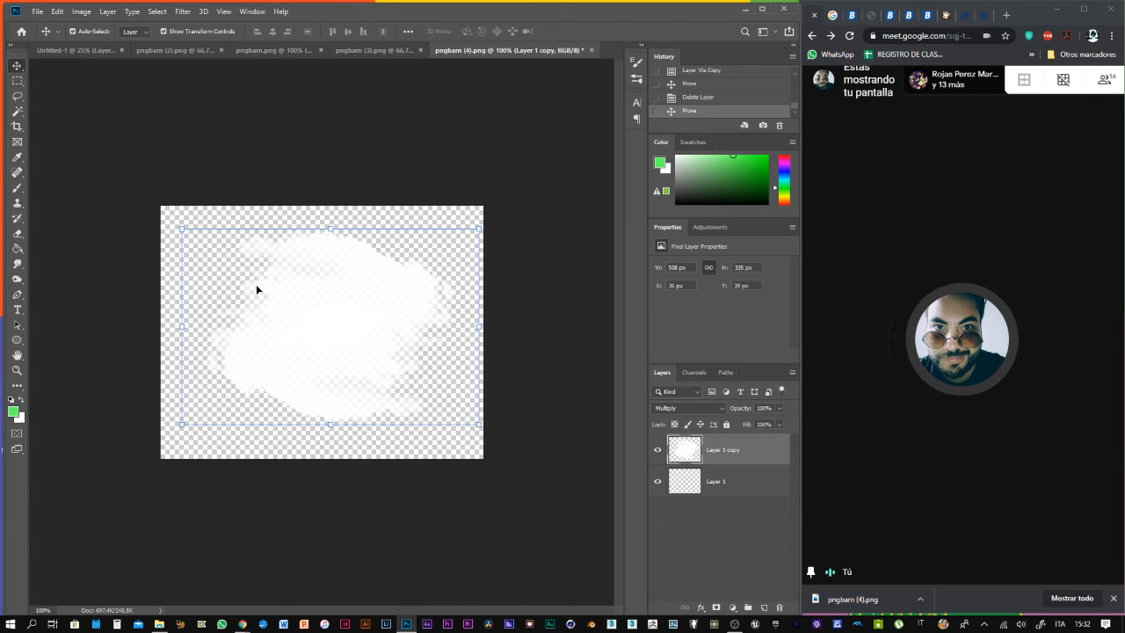
{"action": "mouse_move", "coordinate": [309, 328]}
{"action": "left_mouse_down"}
{"action": "mouse_move", "coordinate": [310, 319]}
{"action": "mouse_move", "coordinate": [328, 339]}
{"action": "left_mouse_up"}
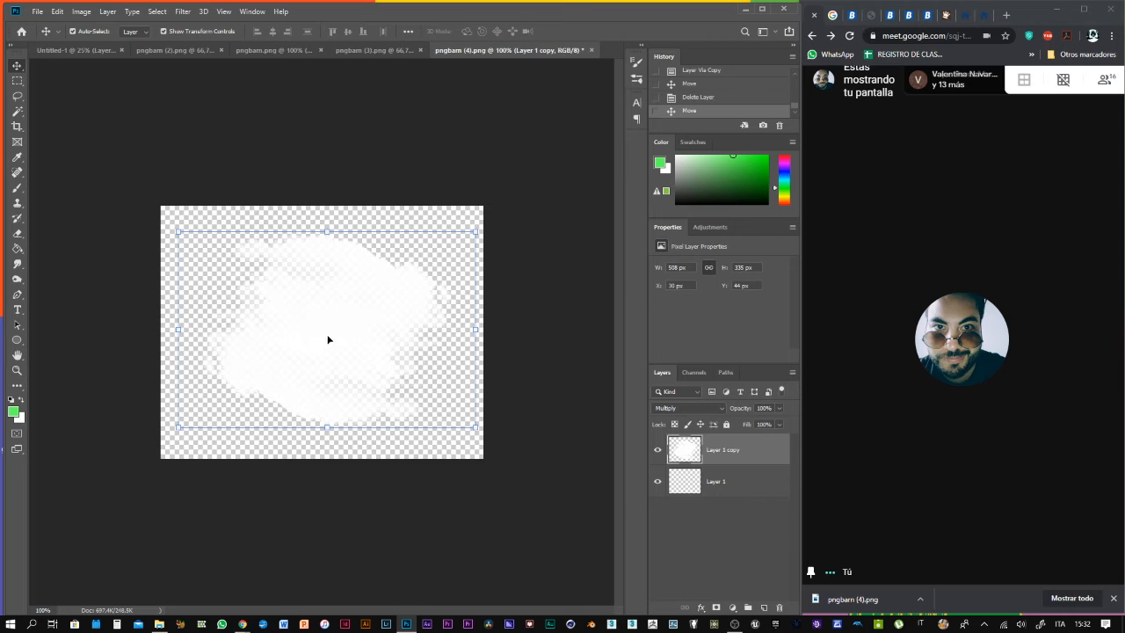
Invert the colours of the Layer 1 copy cloud and nudge it slightly up and to the left
{"action": "left_click", "coordinate": [80, 12]}
{"action": "mouse_move", "coordinate": [176, 42]}
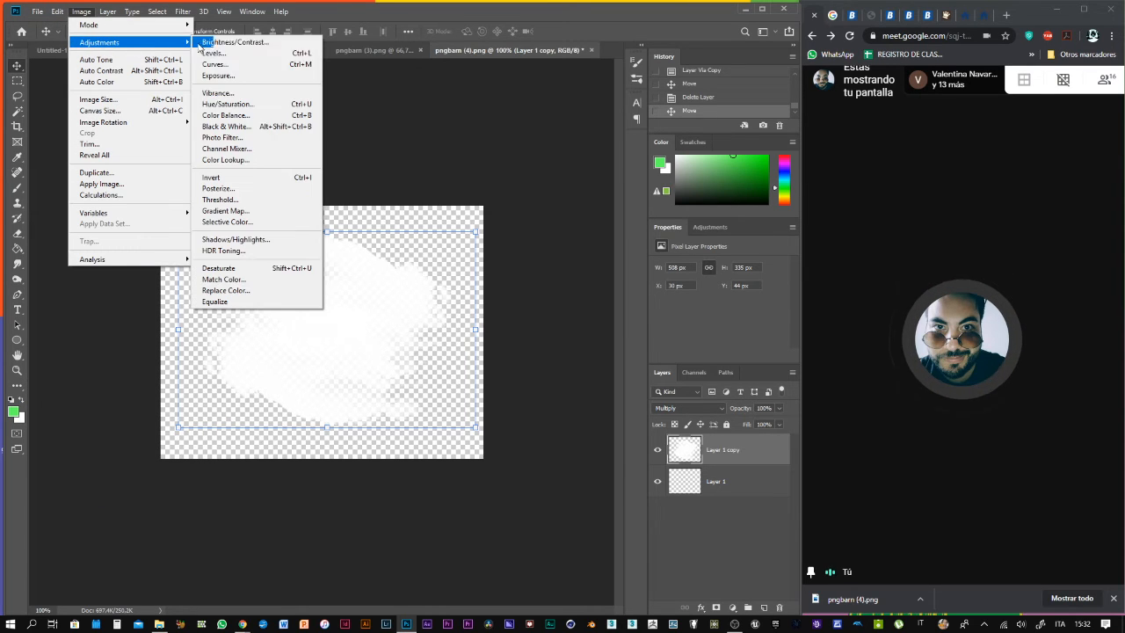
{"action": "left_click", "coordinate": [251, 178]}
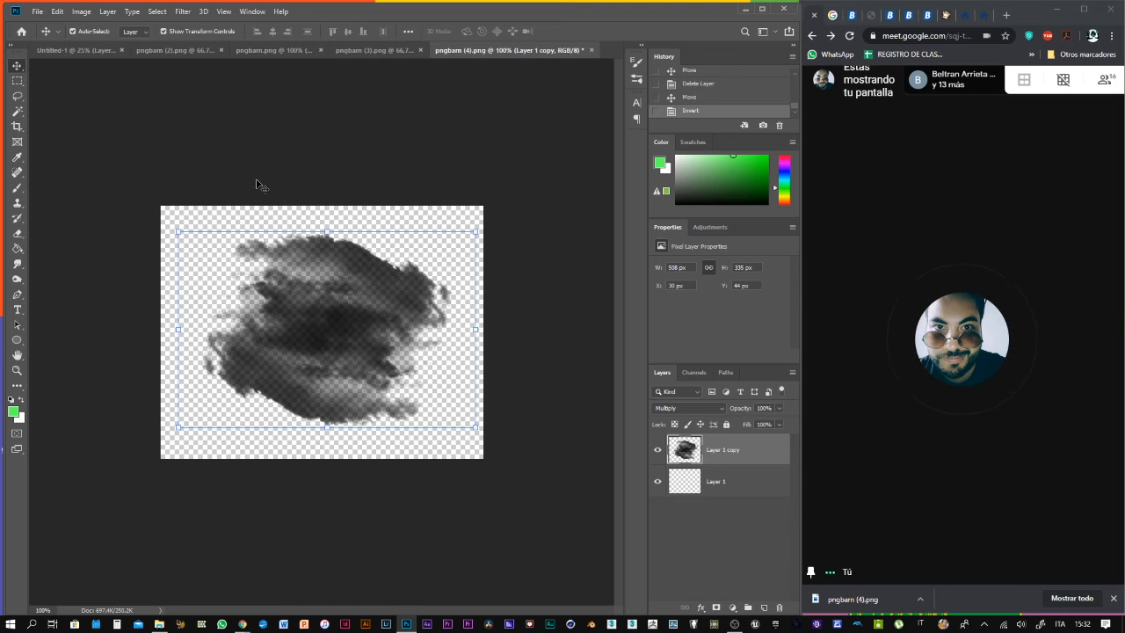
{"action": "mouse_move", "coordinate": [335, 330]}
{"action": "left_mouse_down"}
{"action": "mouse_move", "coordinate": [336, 315]}
{"action": "mouse_move", "coordinate": [332, 325]}
{"action": "left_mouse_up"}
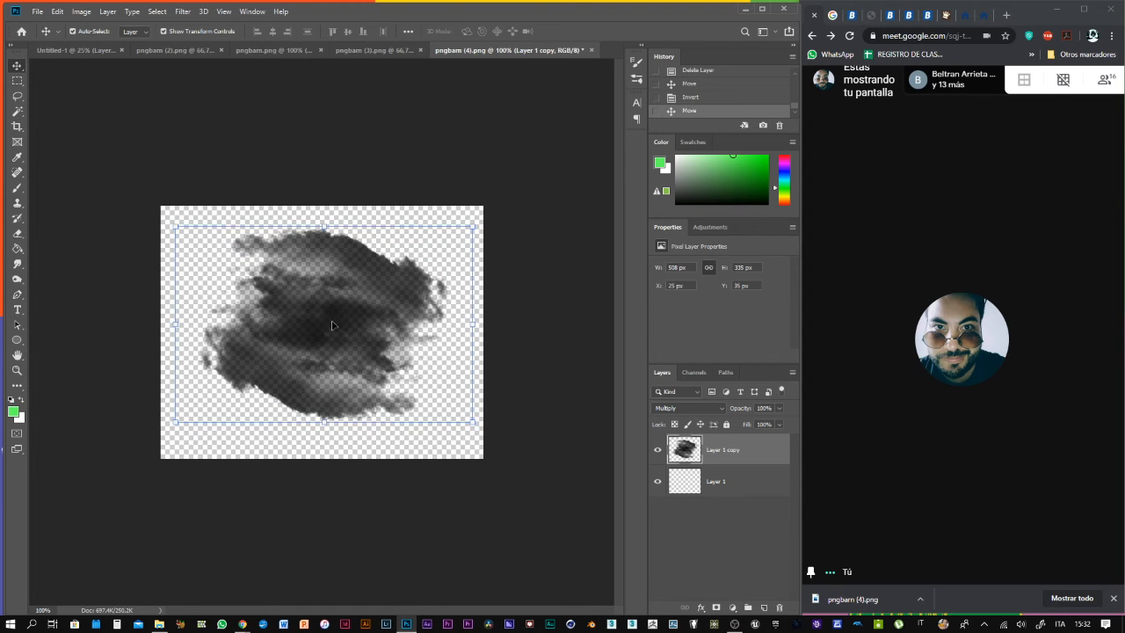
Define a brush preset named smoke from the inverted dark cloud
{"action": "left_click", "coordinate": [57, 11]}
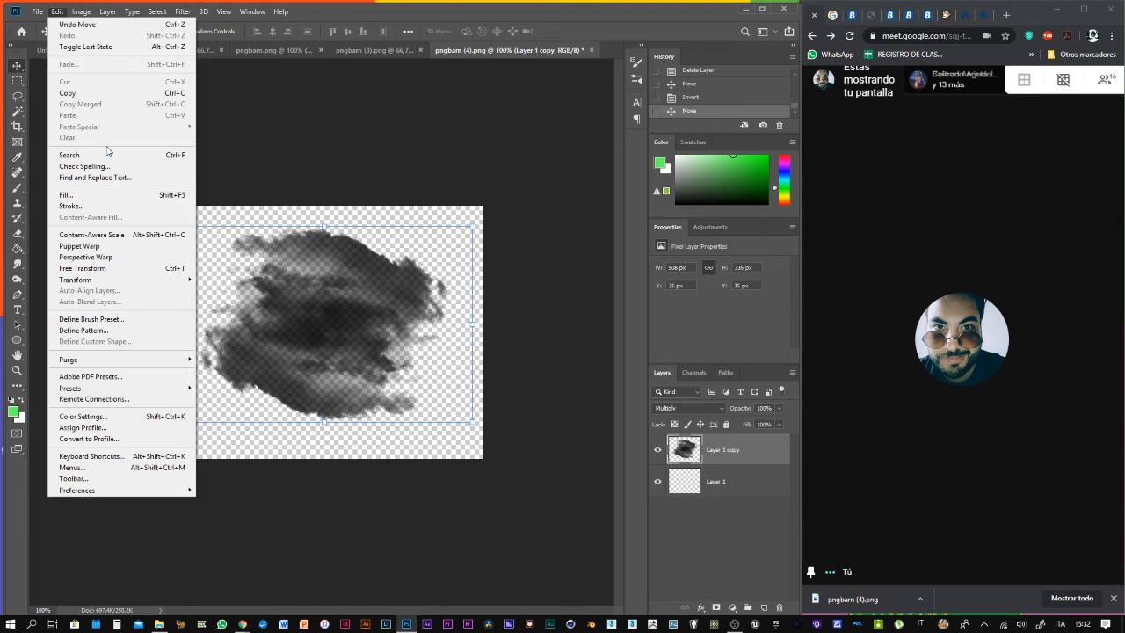
{"action": "left_click", "coordinate": [123, 322]}
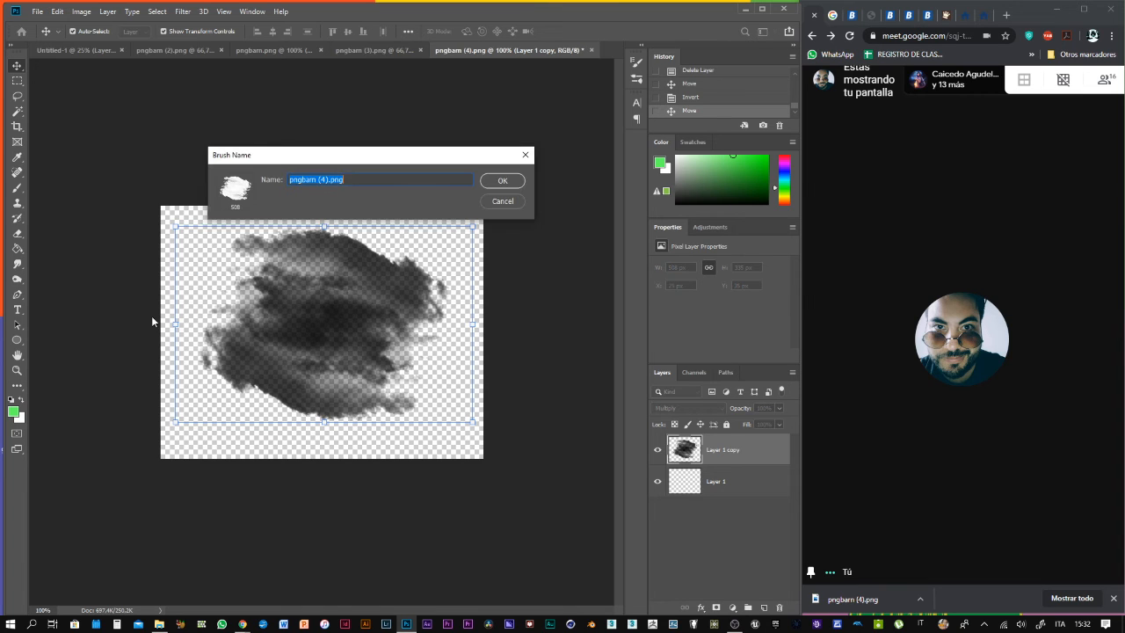
{"action": "left_click_drag", "start_coordinate": [441, 159], "coordinate": [440, 109]}
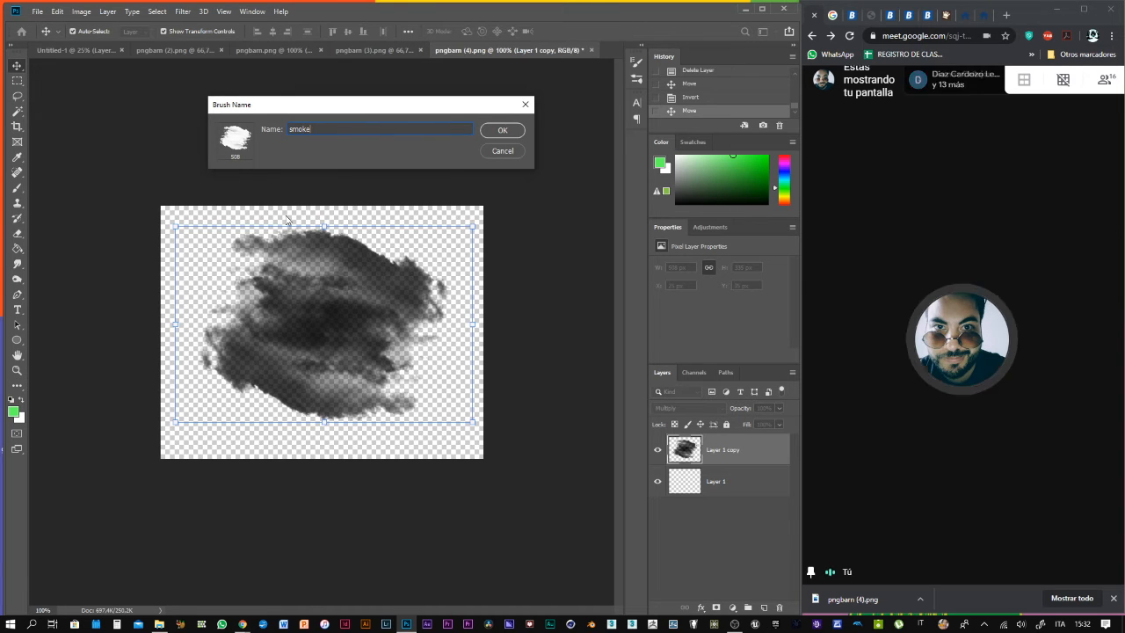
{"action": "left_click", "coordinate": [502, 131]}
Activate the Brush tool, return to the Untitled-1 document, show the black Layer 0, and add a new layer on top
{"action": "key", "text": "b"}
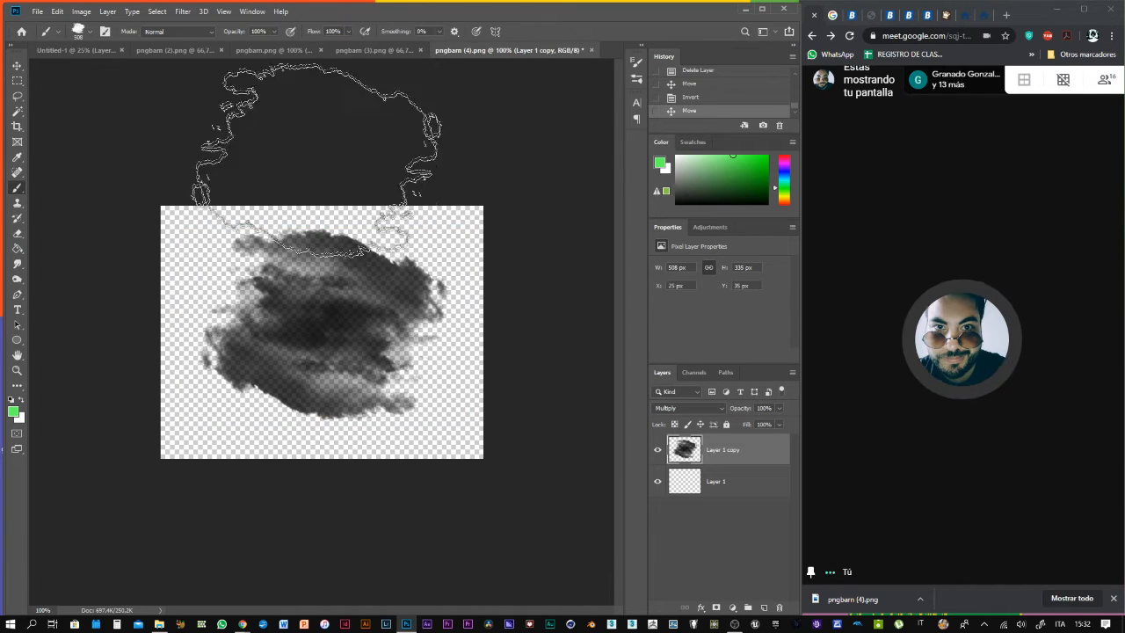
{"action": "left_click", "coordinate": [93, 50]}
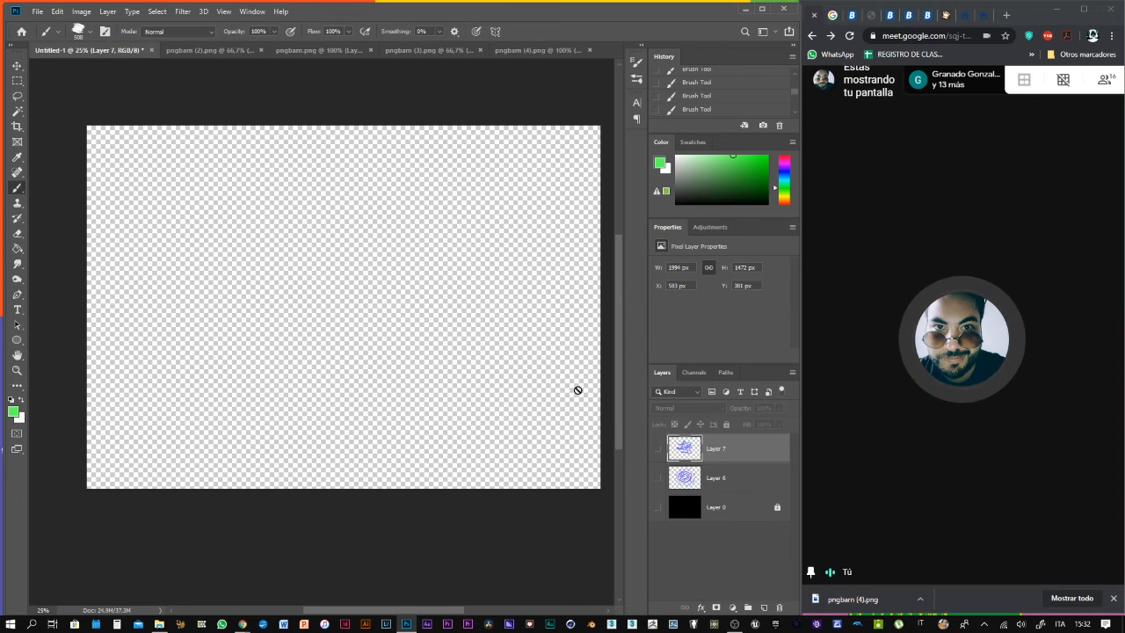
{"action": "left_click", "coordinate": [661, 505]}
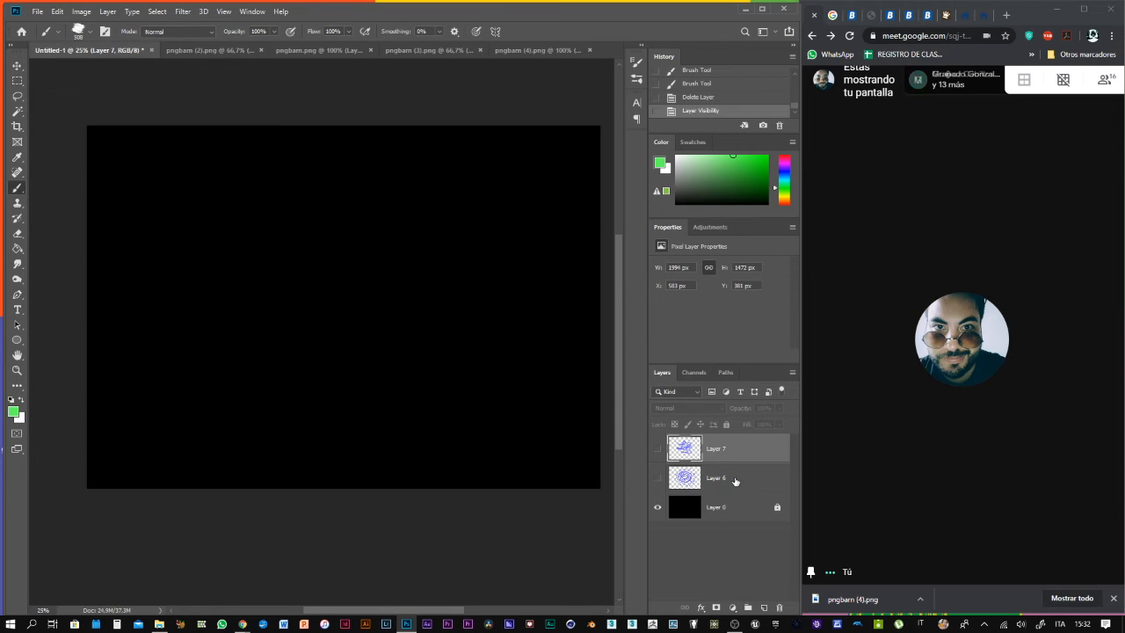
{"action": "left_click", "coordinate": [764, 607]}
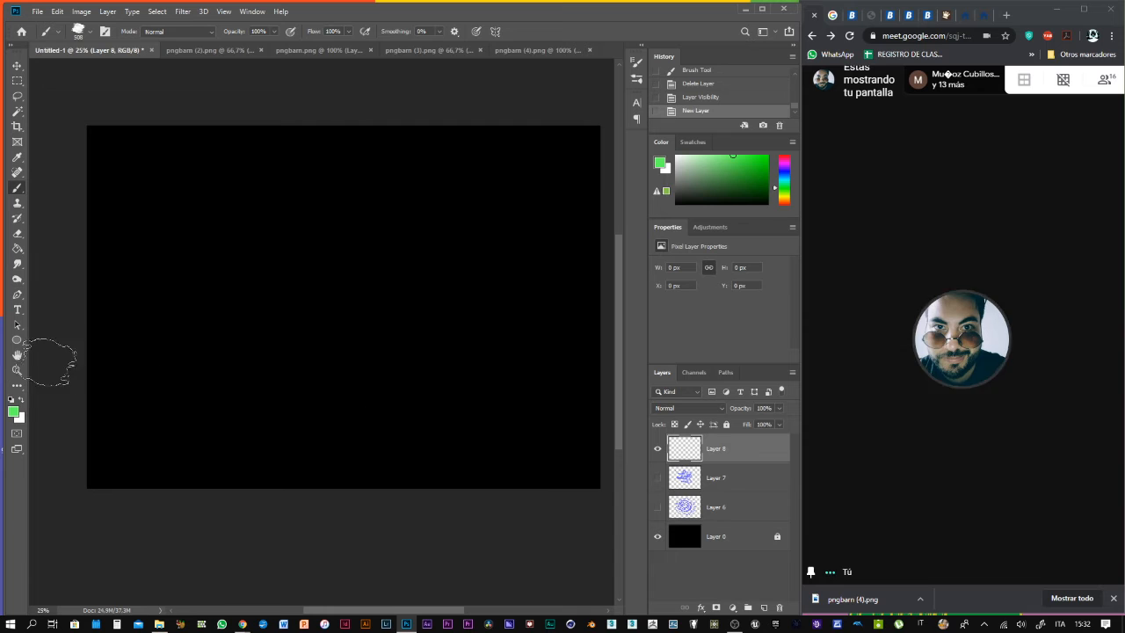
Set the foreground colour to white (ffffff), and paint and undo a test stroke with the smoke brush
{"action": "left_click", "coordinate": [13, 413]}
{"action": "left_click_drag", "start_coordinate": [288, 203], "coordinate": [242, 178]}
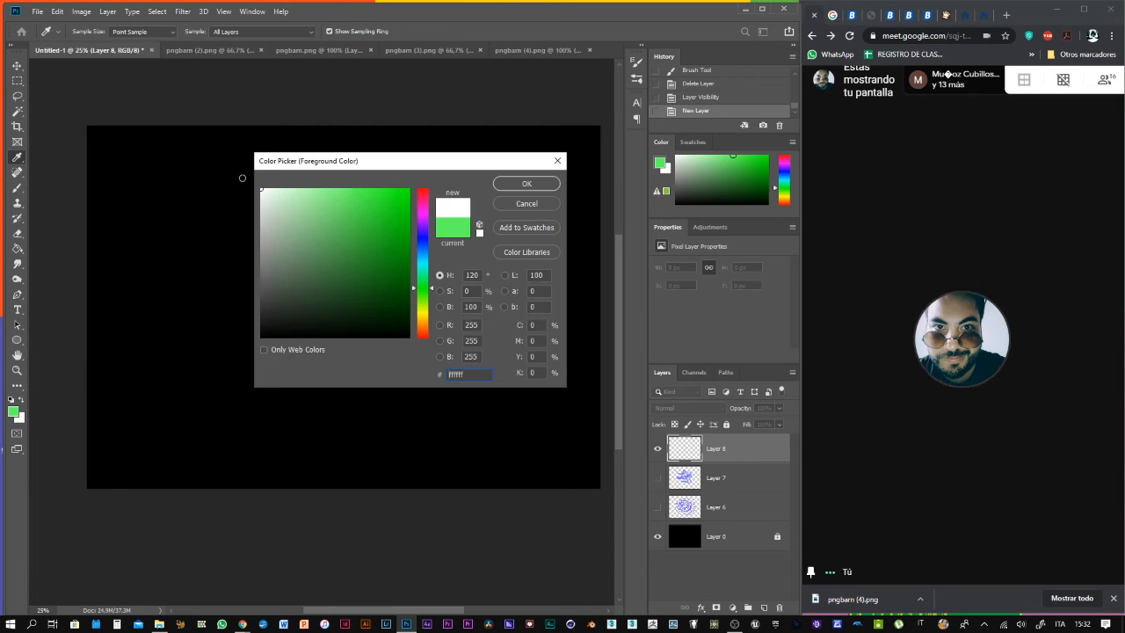
{"action": "left_click", "coordinate": [514, 187]}
{"action": "key", "text": "b"}
{"action": "mouse_move", "coordinate": [164, 298]}
{"action": "left_mouse_down"}
{"action": "mouse_move", "coordinate": [242, 333]}
{"action": "mouse_move", "coordinate": [317, 347]}
{"action": "mouse_move", "coordinate": [408, 318]}
{"action": "mouse_move", "coordinate": [412, 272]}
{"action": "mouse_move", "coordinate": [354, 280]}
{"action": "mouse_move", "coordinate": [341, 328]}
{"action": "mouse_move", "coordinate": [281, 362]}
{"action": "left_mouse_up"}
{"action": "key", "text": "ctrl+z"}
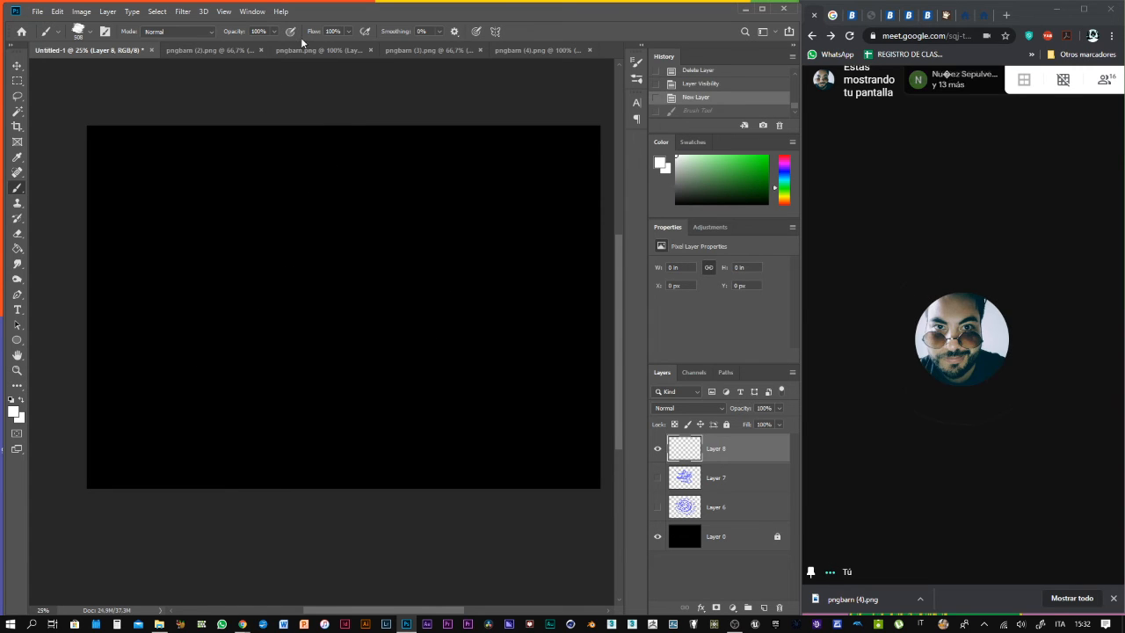
Set the brush flow to 59% and opacity to 64%, with pen pressure controlling the opacity
{"action": "left_click", "coordinate": [350, 32]}
{"action": "left_click", "coordinate": [324, 44]}
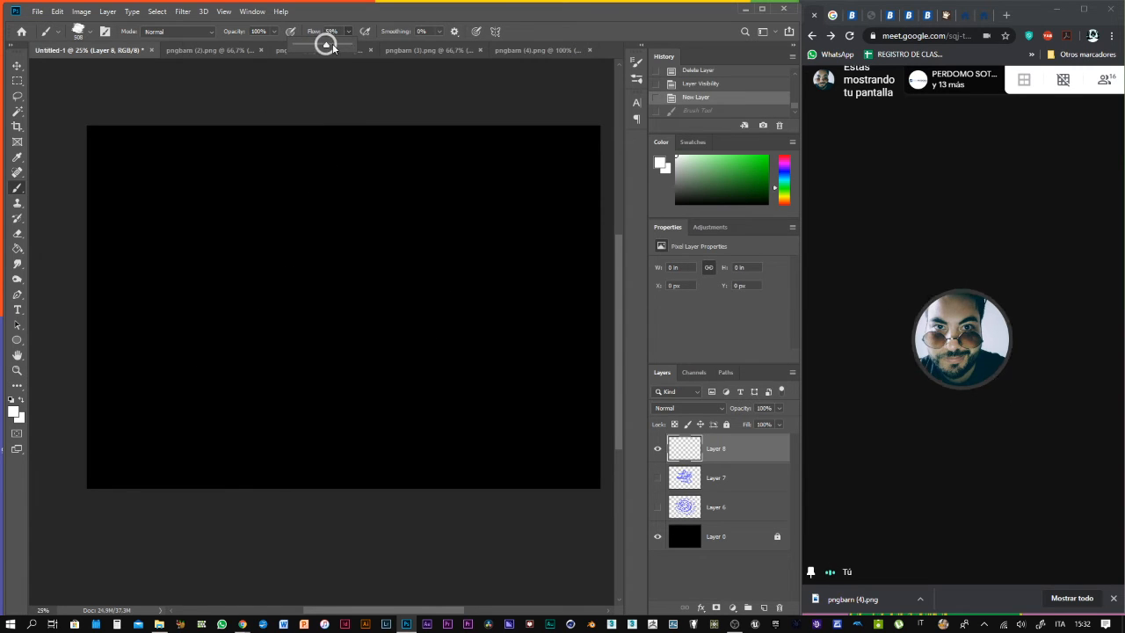
{"action": "left_click", "coordinate": [273, 32]}
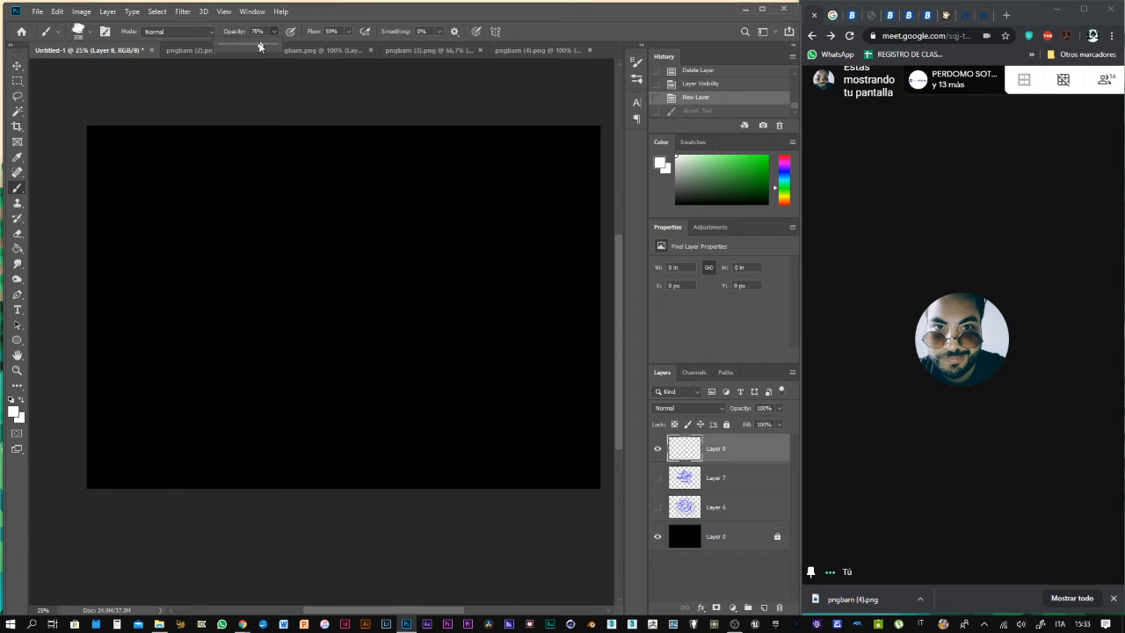
{"action": "left_click", "coordinate": [309, 20]}
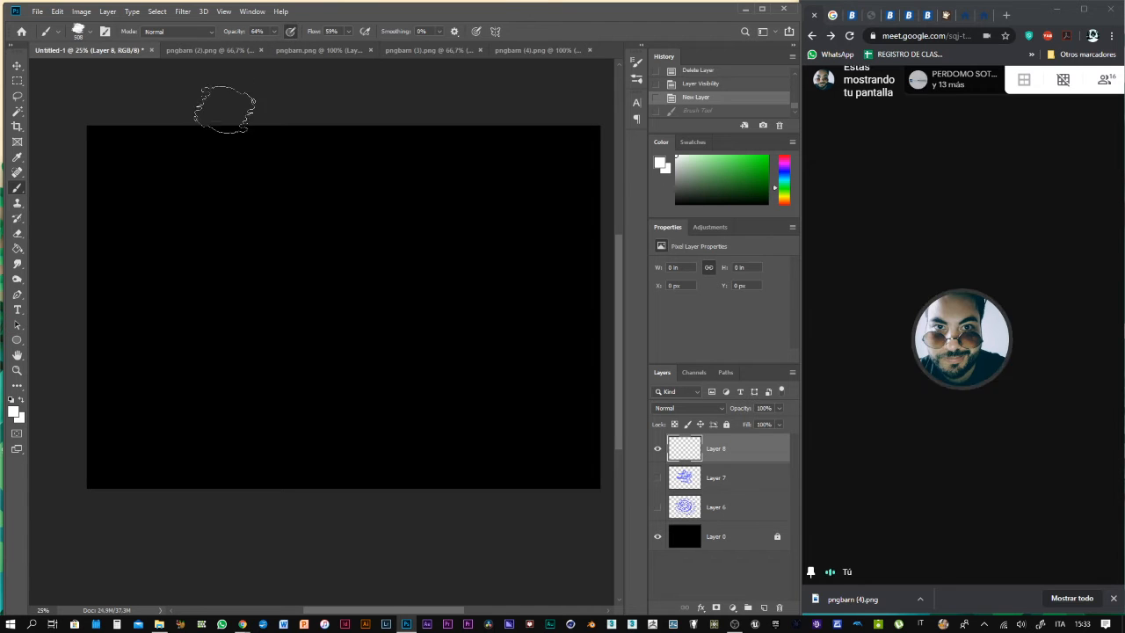
Paint two test strokes on Layer 8 with the adjusted brush and undo both
{"action": "mouse_move", "coordinate": [148, 226]}
{"action": "left_mouse_down"}
{"action": "mouse_move", "coordinate": [276, 256]}
{"action": "mouse_move", "coordinate": [358, 244]}
{"action": "mouse_move", "coordinate": [326, 222]}
{"action": "mouse_move", "coordinate": [246, 220]}
{"action": "left_mouse_up"}
{"action": "key", "text": "ctrl+z"}
{"action": "key", "text": "ctrl+z"}
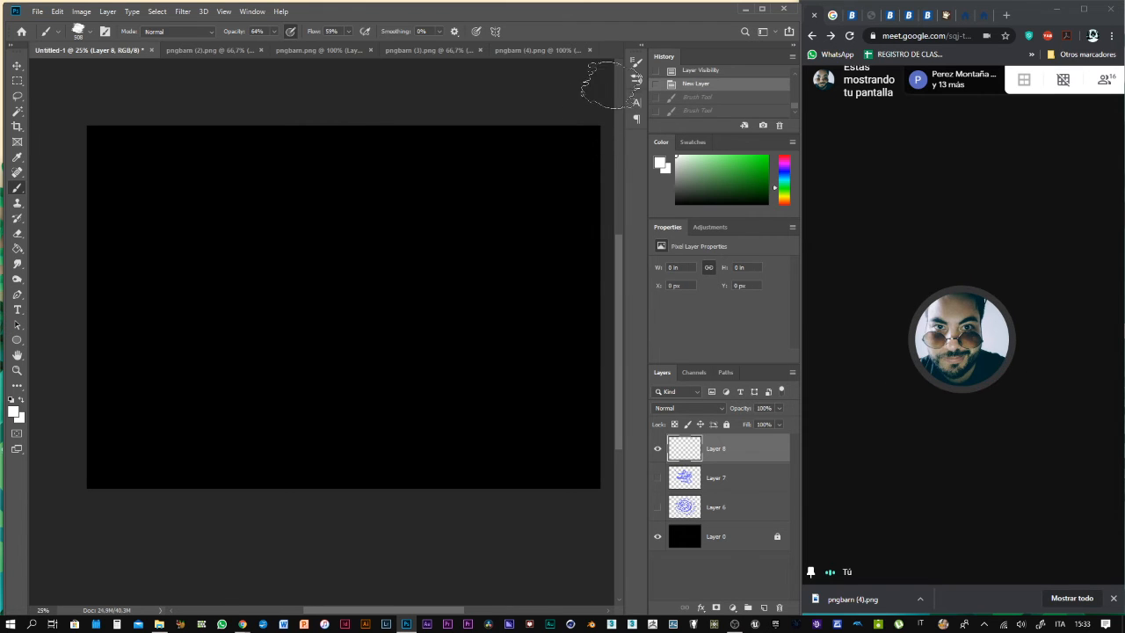
Configure Shape Dynamics with 35% size jitter controlled by Pen Pressure, 20% minimum diameter, 20% angle jitter and 10% roundness jitter
{"action": "left_click", "coordinate": [636, 63]}
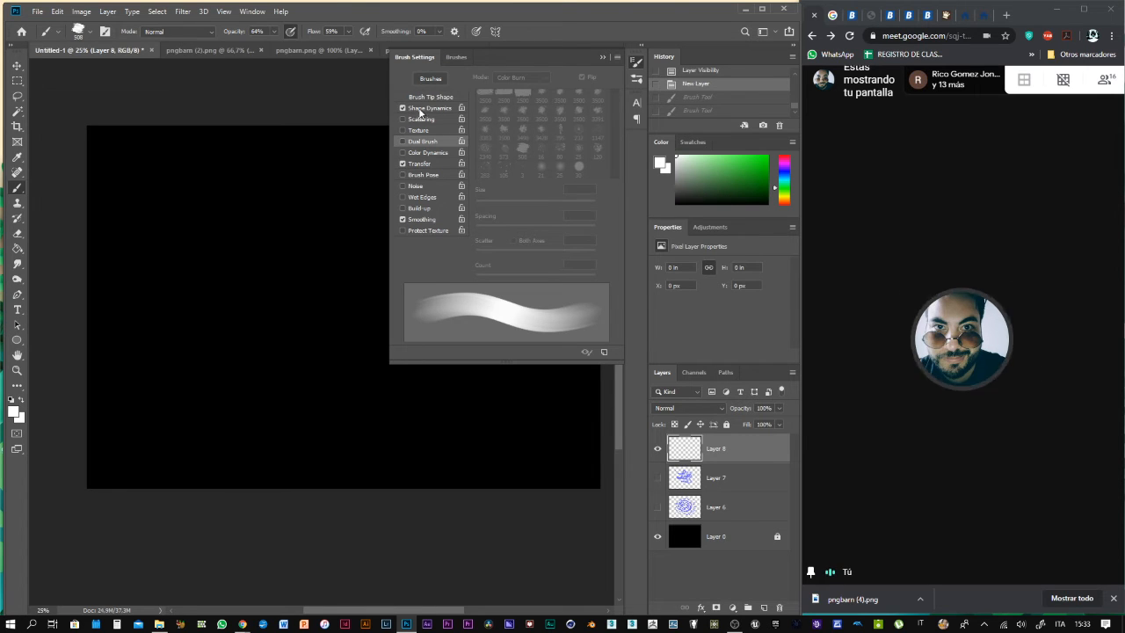
{"action": "left_click", "coordinate": [426, 108]}
{"action": "left_click_drag", "start_coordinate": [490, 90], "coordinate": [503, 91]}
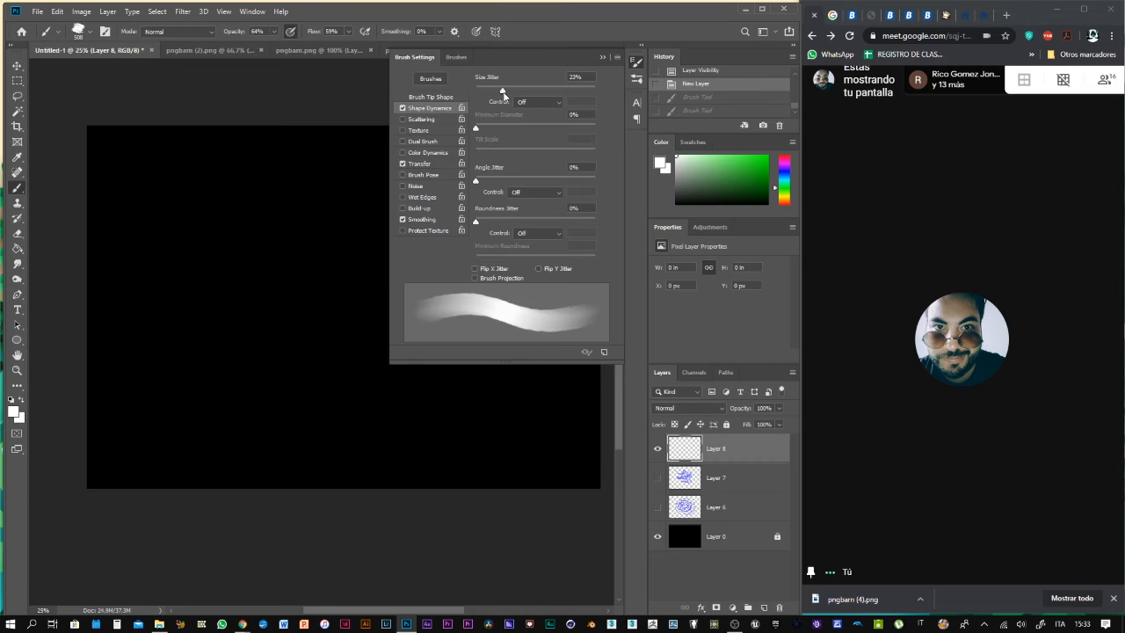
{"action": "left_click", "coordinate": [543, 102]}
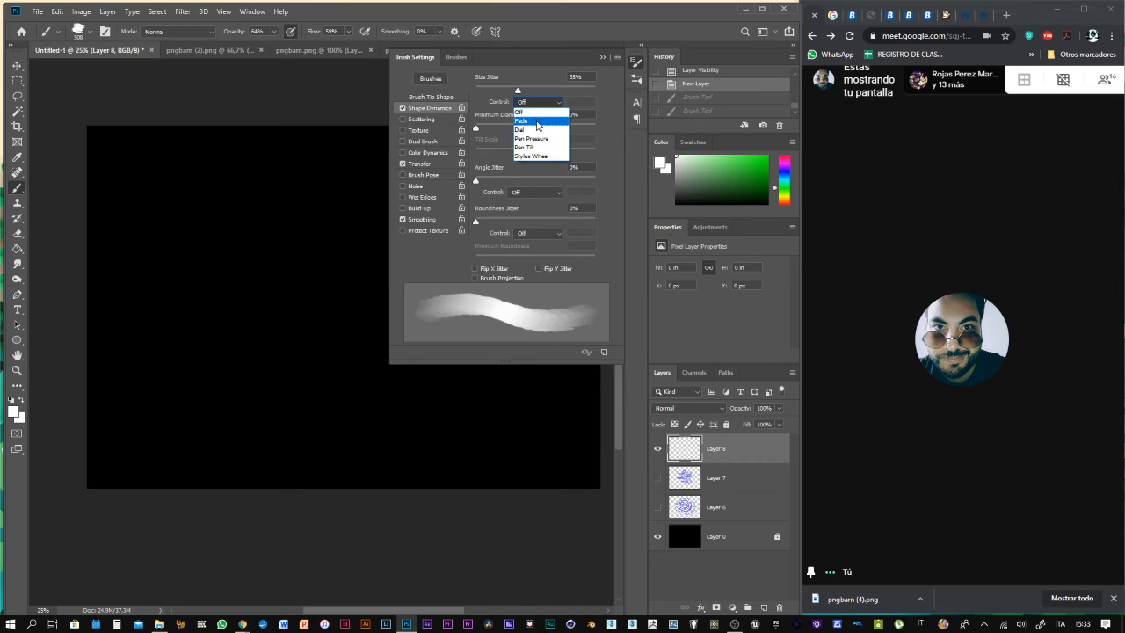
{"action": "left_click", "coordinate": [536, 142]}
{"action": "mouse_move", "coordinate": [476, 130]}
{"action": "left_mouse_down"}
{"action": "mouse_move", "coordinate": [512, 132]}
{"action": "mouse_move", "coordinate": [498, 132]}
{"action": "left_mouse_up"}
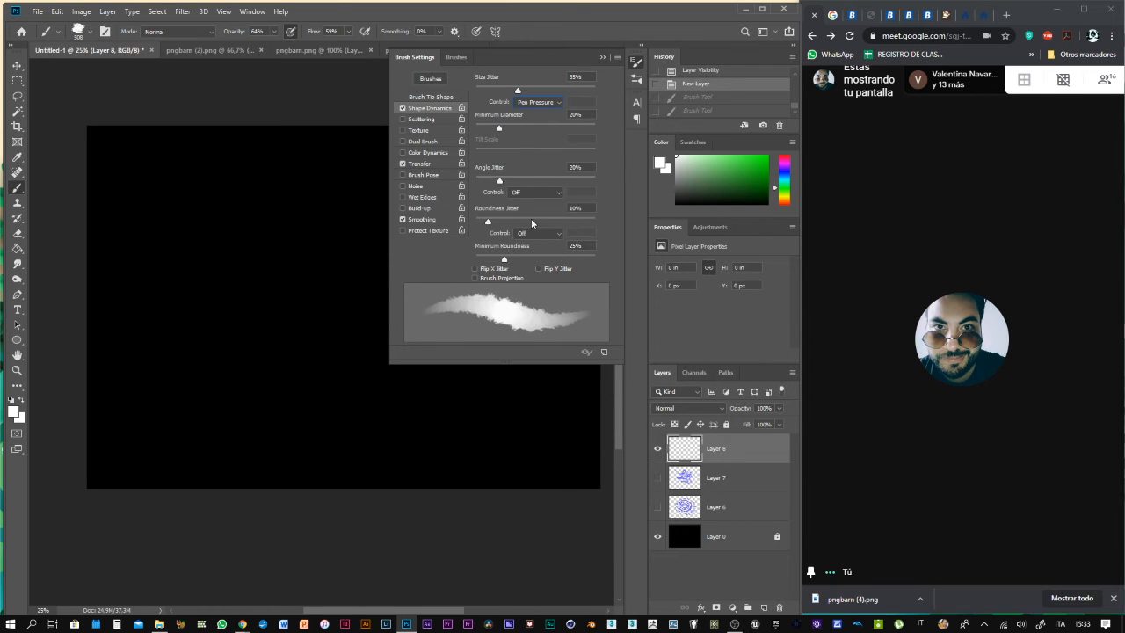
Enable brush scattering with 34% scatter, a count of 2 and 14% count jitter, and collapse the brush settings
{"action": "left_click", "coordinate": [420, 119]}
{"action": "left_click_drag", "start_coordinate": [500, 89], "coordinate": [480, 93]}
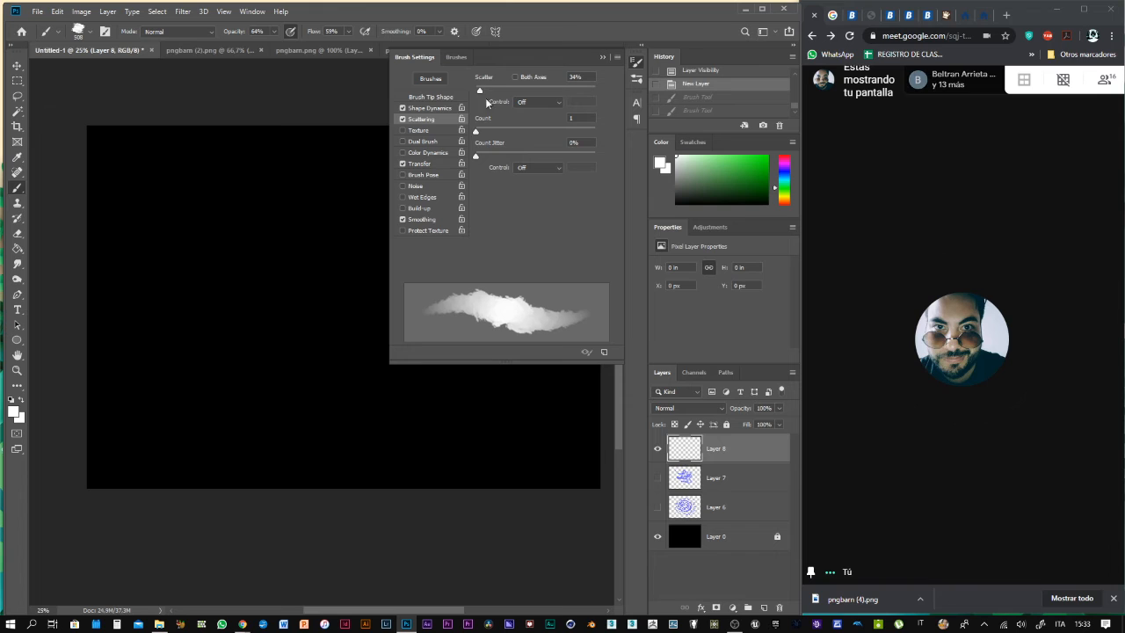
{"action": "left_click_drag", "start_coordinate": [475, 131], "coordinate": [487, 133]}
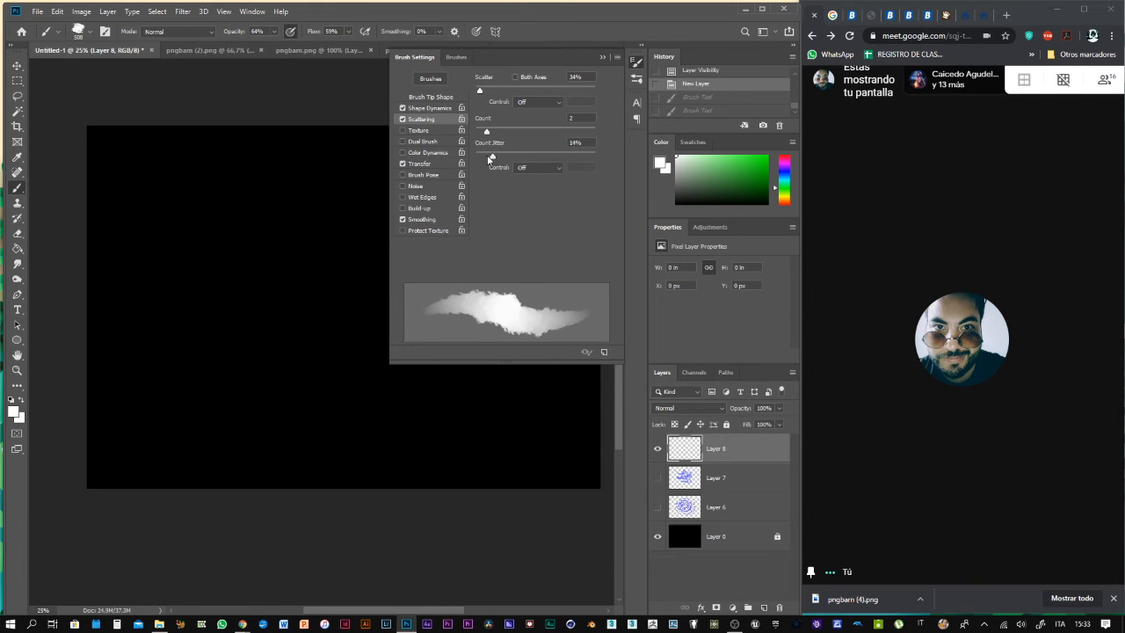
{"action": "left_click", "coordinate": [603, 57]}
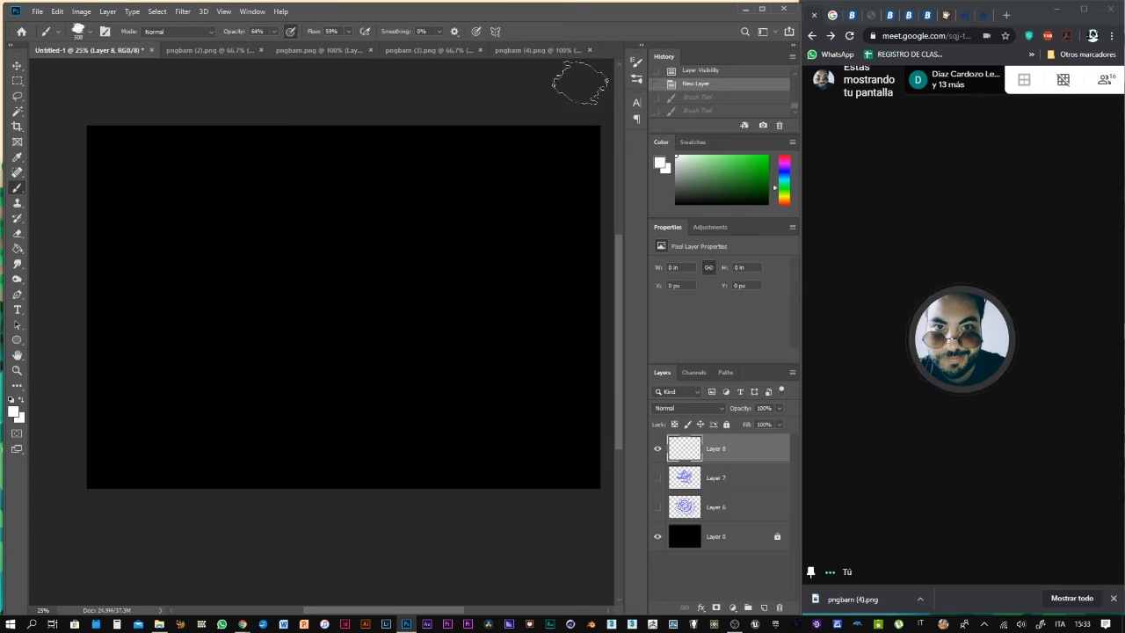
Paint white smoke strokes across Layer 8, raising the brush opacity to 100% for the denser strokes in the lower half
{"action": "mouse_move", "coordinate": [180, 225]}
{"action": "left_mouse_down"}
{"action": "mouse_move", "coordinate": [241, 257]}
{"action": "mouse_move", "coordinate": [311, 268]}
{"action": "mouse_move", "coordinate": [358, 261]}
{"action": "mouse_move", "coordinate": [453, 215]}
{"action": "mouse_move", "coordinate": [492, 213]}
{"action": "left_mouse_up"}
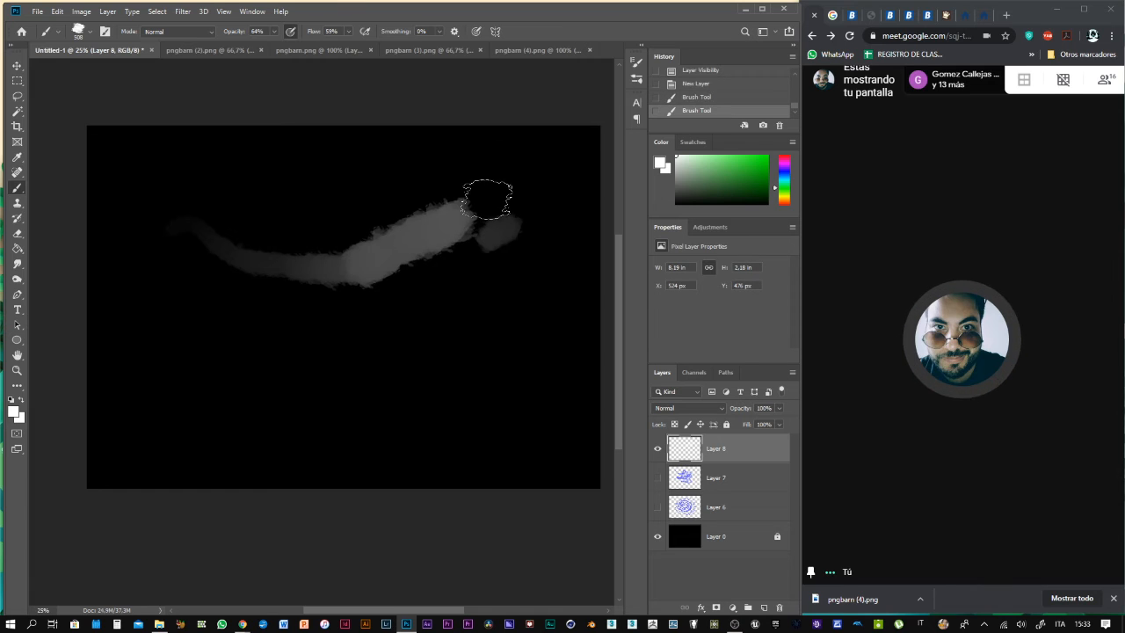
{"action": "left_click", "coordinate": [274, 31]}
{"action": "mouse_move", "coordinate": [290, 48]}
{"action": "left_mouse_down"}
{"action": "mouse_move", "coordinate": [369, 47]}
{"action": "mouse_move", "coordinate": [360, 27]}
{"action": "left_mouse_up"}
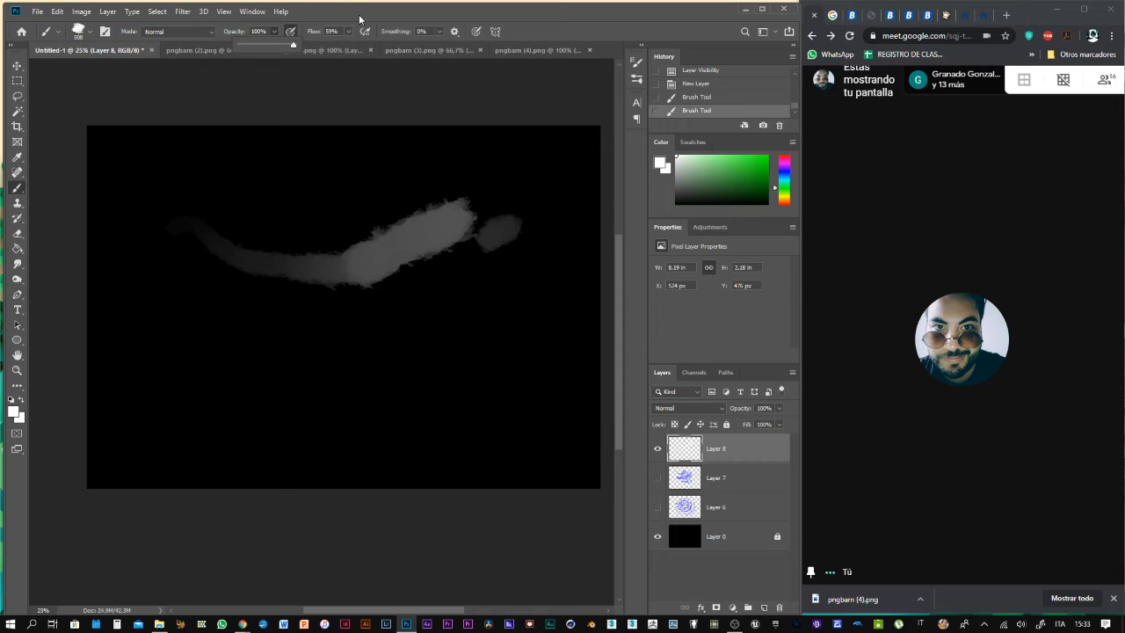
{"action": "mouse_move", "coordinate": [490, 333]}
{"action": "left_mouse_down"}
{"action": "mouse_move", "coordinate": [477, 319]}
{"action": "mouse_move", "coordinate": [432, 357]}
{"action": "mouse_move", "coordinate": [402, 358]}
{"action": "mouse_move", "coordinate": [364, 334]}
{"action": "mouse_move", "coordinate": [327, 338]}
{"action": "mouse_move", "coordinate": [268, 369]}
{"action": "mouse_move", "coordinate": [178, 343]}
{"action": "mouse_move", "coordinate": [221, 319]}
{"action": "mouse_move", "coordinate": [492, 283]}
{"action": "left_mouse_up"}
{"action": "left_click_drag", "start_coordinate": [343, 379], "coordinate": [299, 414]}
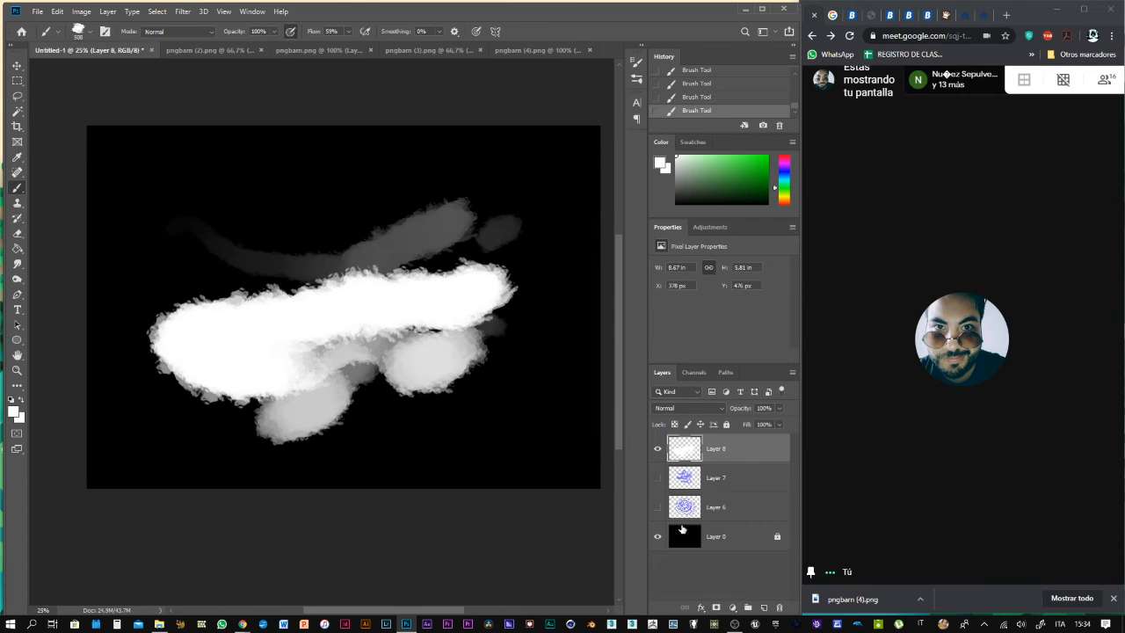
Add a new layer, hide Layer 8, and paint a faint curved smoke stroke across the lower part of the canvas
{"action": "left_click", "coordinate": [763, 607]}
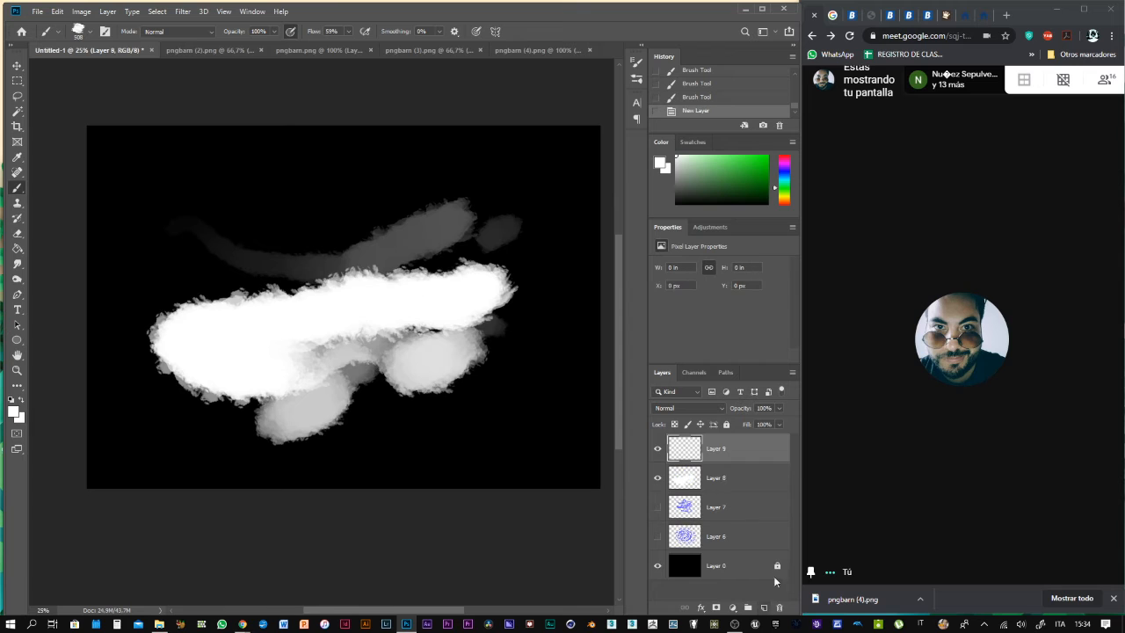
{"action": "left_click", "coordinate": [657, 477]}
{"action": "mouse_move", "coordinate": [500, 430]}
{"action": "left_mouse_down"}
{"action": "mouse_move", "coordinate": [458, 419]}
{"action": "mouse_move", "coordinate": [396, 426]}
{"action": "mouse_move", "coordinate": [329, 400]}
{"action": "mouse_move", "coordinate": [276, 356]}
{"action": "mouse_move", "coordinate": [283, 316]}
{"action": "left_mouse_up"}
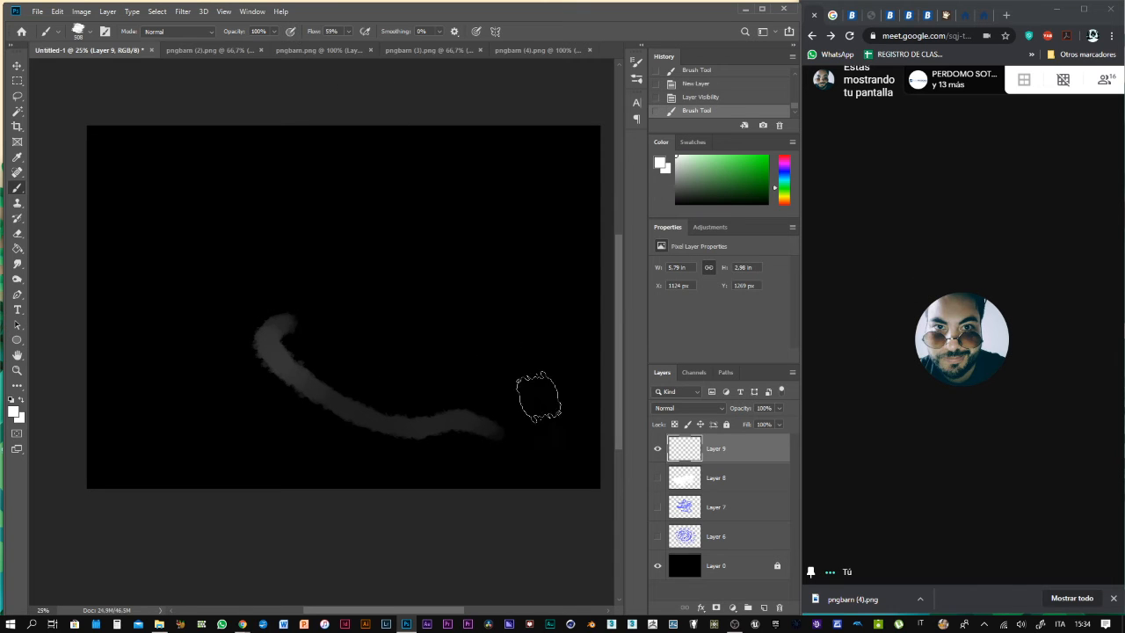
Paint a trial smoke stroke over the lower canvas, undo it, and lower the brush opacity to 77%
{"action": "mouse_move", "coordinate": [528, 392]}
{"action": "left_mouse_down"}
{"action": "mouse_move", "coordinate": [427, 389]}
{"action": "mouse_move", "coordinate": [367, 354]}
{"action": "mouse_move", "coordinate": [326, 309]}
{"action": "left_mouse_up"}
{"action": "key", "text": "ctrl+z"}
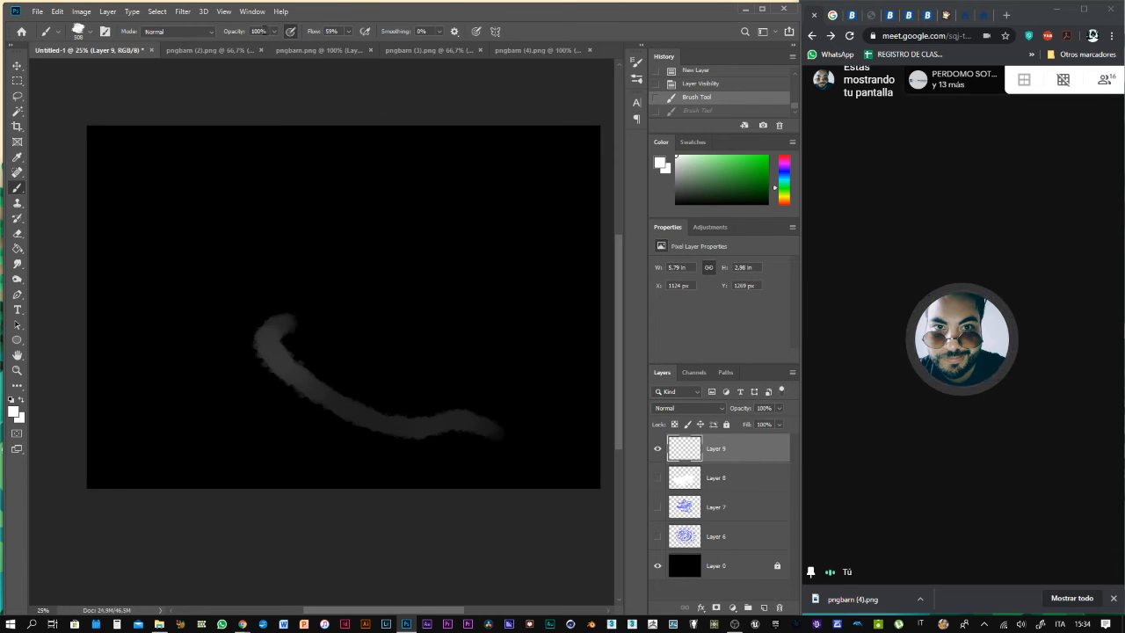
{"action": "left_click", "coordinate": [274, 32]}
{"action": "left_click_drag", "start_coordinate": [275, 42], "coordinate": [261, 44]}
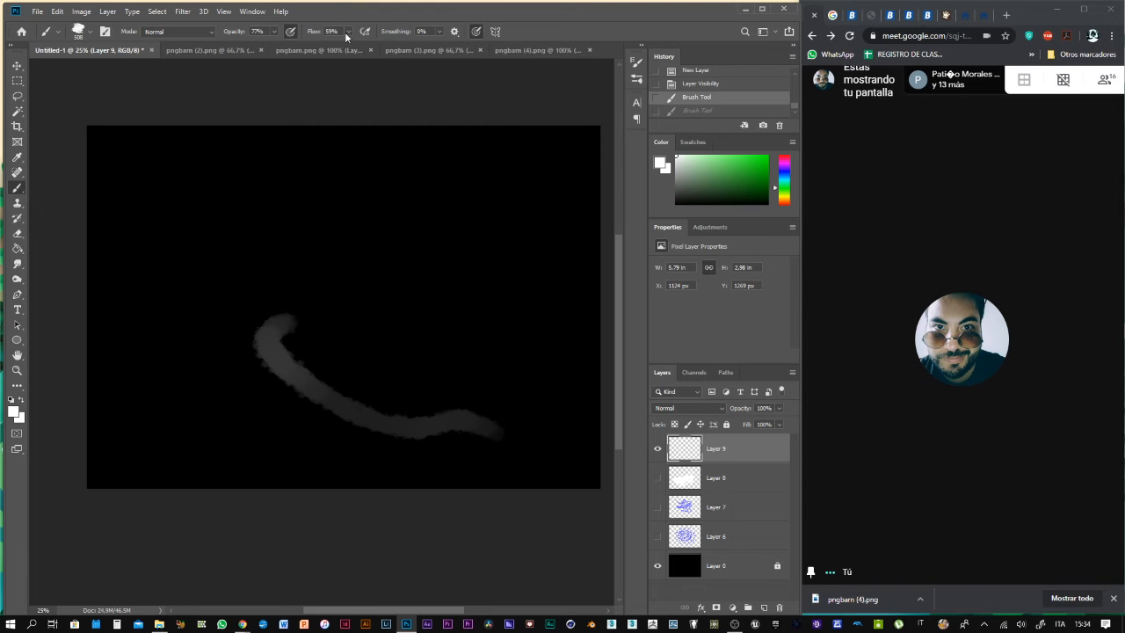
Enlarge the smoke brush to 1811 px and build up broad, overlapping smoke clouds across Layer 9
{"action": "mouse_move", "coordinate": [505, 334]}
{"action": "left_mouse_down"}
{"action": "mouse_move", "coordinate": [450, 346]}
{"action": "mouse_move", "coordinate": [413, 330]}
{"action": "mouse_move", "coordinate": [440, 329]}
{"action": "left_mouse_up"}
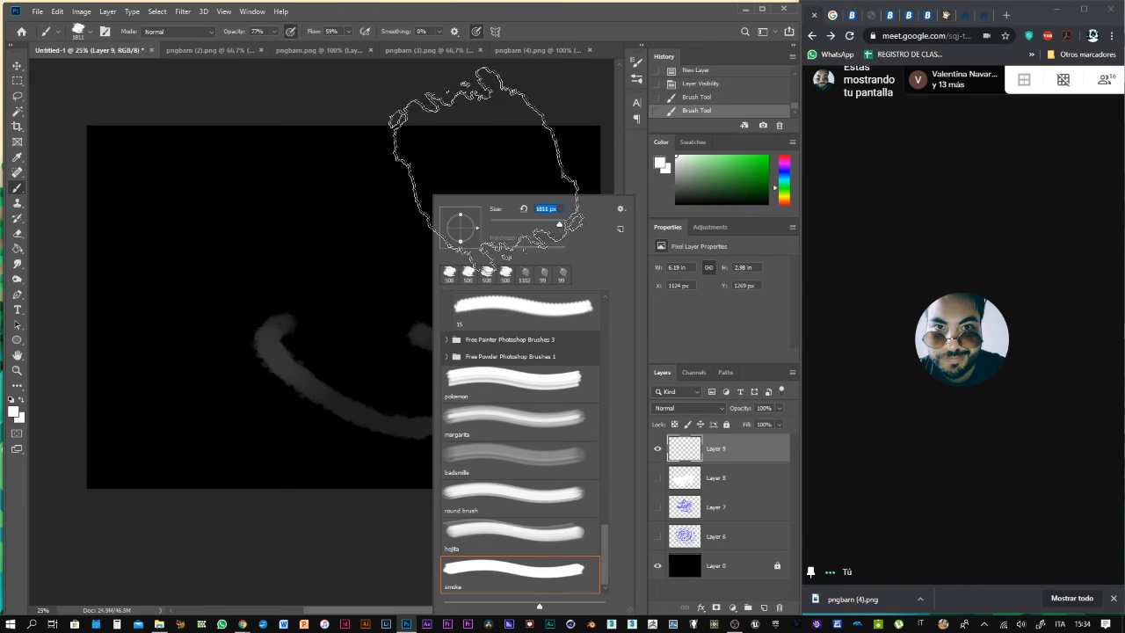
{"action": "key", "text": "Return"}
{"action": "mouse_move", "coordinate": [508, 303]}
{"action": "left_mouse_down"}
{"action": "mouse_move", "coordinate": [462, 316]}
{"action": "mouse_move", "coordinate": [337, 301]}
{"action": "mouse_move", "coordinate": [209, 309]}
{"action": "mouse_move", "coordinate": [165, 342]}
{"action": "mouse_move", "coordinate": [168, 368]}
{"action": "mouse_move", "coordinate": [261, 376]}
{"action": "mouse_move", "coordinate": [374, 362]}
{"action": "mouse_move", "coordinate": [484, 204]}
{"action": "mouse_move", "coordinate": [430, 198]}
{"action": "mouse_move", "coordinate": [399, 226]}
{"action": "mouse_move", "coordinate": [383, 210]}
{"action": "mouse_move", "coordinate": [339, 204]}
{"action": "mouse_move", "coordinate": [313, 243]}
{"action": "mouse_move", "coordinate": [308, 213]}
{"action": "mouse_move", "coordinate": [258, 206]}
{"action": "mouse_move", "coordinate": [266, 226]}
{"action": "mouse_move", "coordinate": [246, 202]}
{"action": "mouse_move", "coordinate": [182, 218]}
{"action": "mouse_move", "coordinate": [194, 250]}
{"action": "mouse_move", "coordinate": [233, 230]}
{"action": "mouse_move", "coordinate": [409, 253]}
{"action": "mouse_move", "coordinate": [410, 236]}
{"action": "mouse_move", "coordinate": [334, 253]}
{"action": "mouse_move", "coordinate": [508, 244]}
{"action": "mouse_move", "coordinate": [487, 242]}
{"action": "mouse_move", "coordinate": [437, 285]}
{"action": "mouse_move", "coordinate": [408, 286]}
{"action": "mouse_move", "coordinate": [409, 273]}
{"action": "mouse_move", "coordinate": [277, 292]}
{"action": "mouse_move", "coordinate": [284, 283]}
{"action": "mouse_move", "coordinate": [242, 250]}
{"action": "mouse_move", "coordinate": [272, 263]}
{"action": "mouse_move", "coordinate": [277, 250]}
{"action": "mouse_move", "coordinate": [313, 255]}
{"action": "mouse_move", "coordinate": [359, 309]}
{"action": "mouse_move", "coordinate": [436, 362]}
{"action": "mouse_move", "coordinate": [379, 342]}
{"action": "mouse_move", "coordinate": [316, 356]}
{"action": "mouse_move", "coordinate": [468, 386]}
{"action": "mouse_move", "coordinate": [494, 371]}
{"action": "mouse_move", "coordinate": [463, 368]}
{"action": "mouse_move", "coordinate": [497, 374]}
{"action": "mouse_move", "coordinate": [511, 341]}
{"action": "mouse_move", "coordinate": [413, 322]}
{"action": "mouse_move", "coordinate": [238, 322]}
{"action": "mouse_move", "coordinate": [303, 261]}
{"action": "mouse_move", "coordinate": [386, 294]}
{"action": "mouse_move", "coordinate": [335, 299]}
{"action": "mouse_move", "coordinate": [419, 351]}
{"action": "left_mouse_up"}
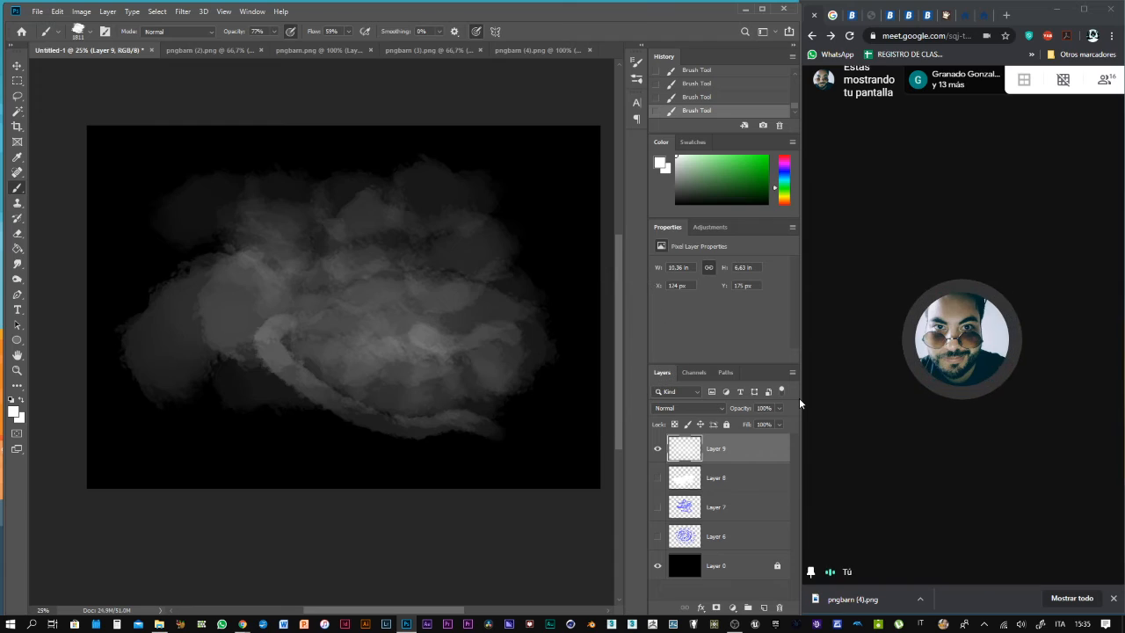
Switch to the maximized Chrome window and search Google for "pexels" in a new tab
{"action": "left_click", "coordinate": [1083, 9]}
{"action": "key", "text": "ctrl+t"}
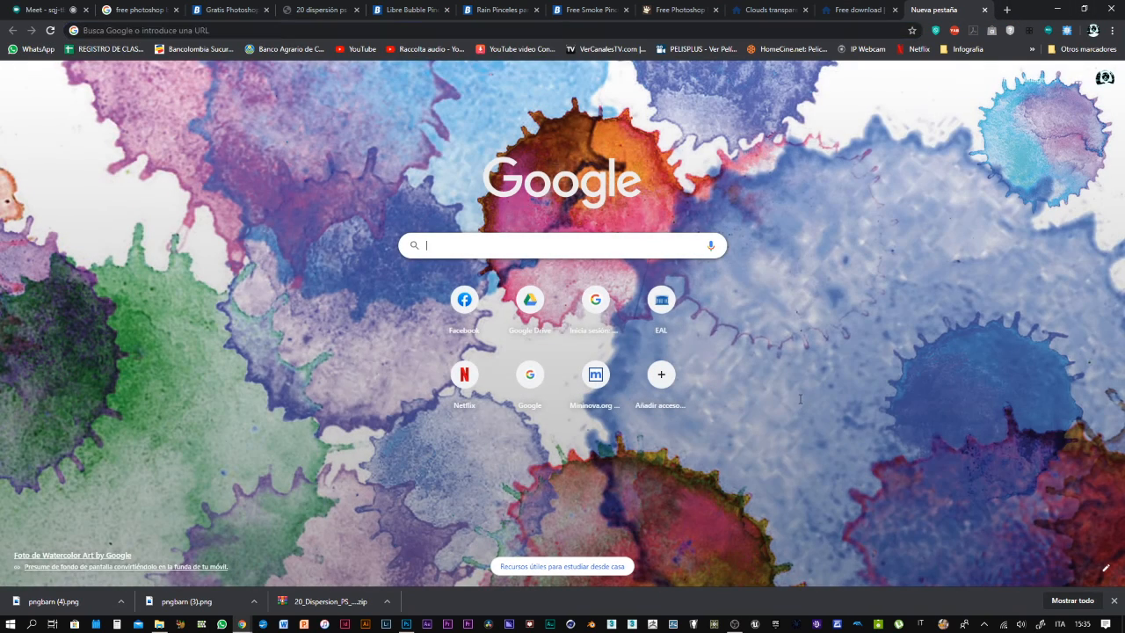
{"action": "type", "text": "pex"}
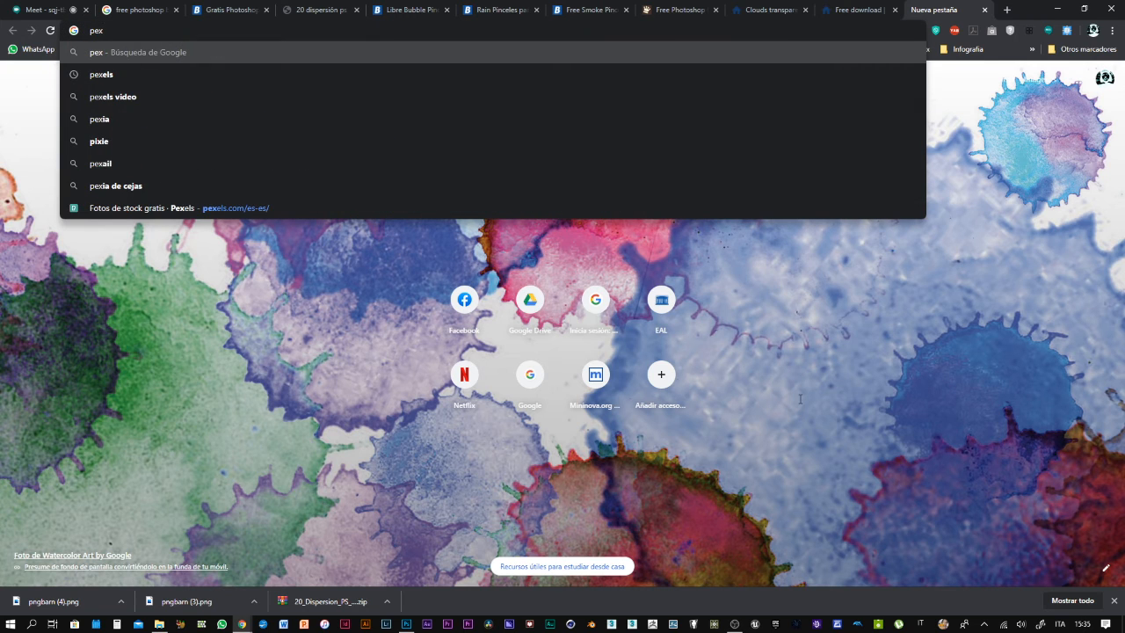
{"action": "type", "text": "els"}
{"action": "key", "text": "Return"}
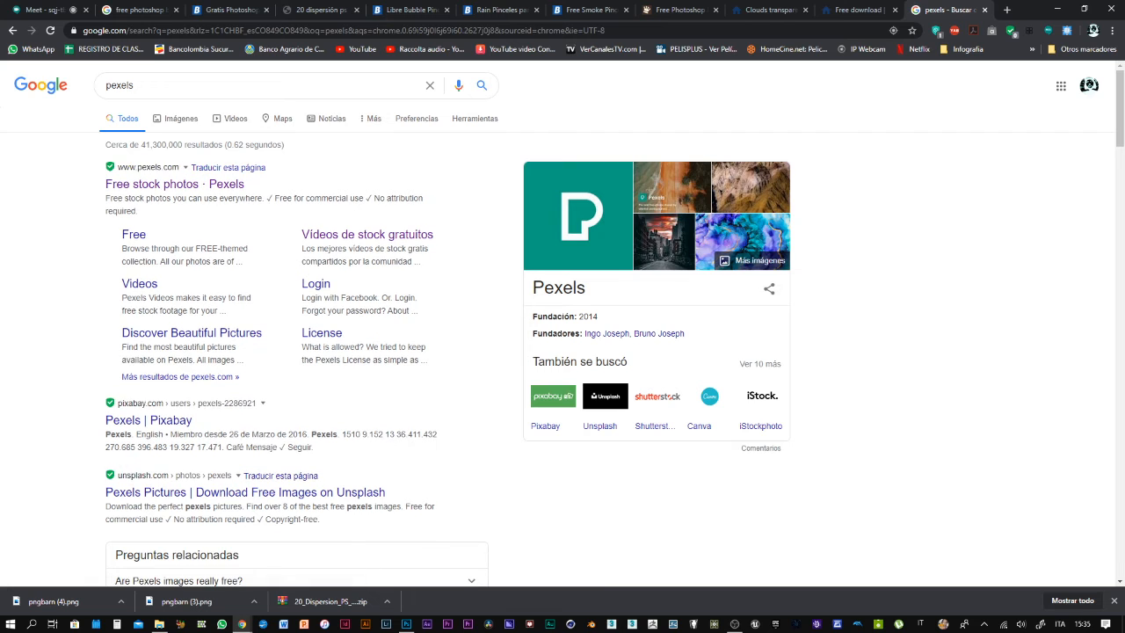
Check the new chat messages in the Google Meet call, and return to the pexels search results
{"action": "left_click", "coordinate": [44, 9]}
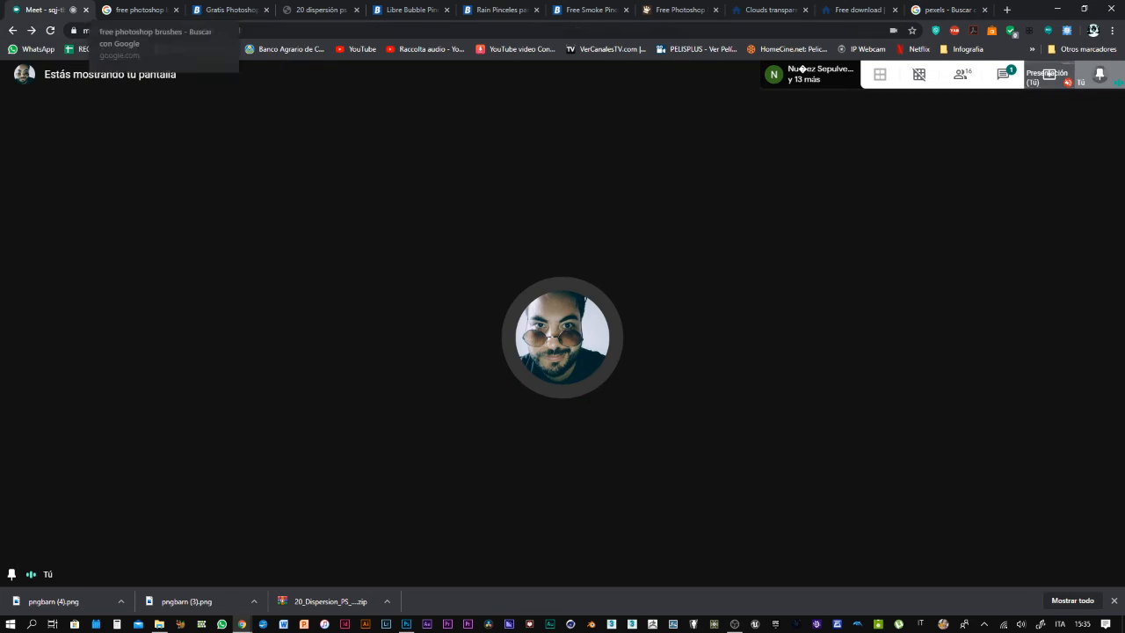
{"action": "left_click", "coordinate": [1004, 75]}
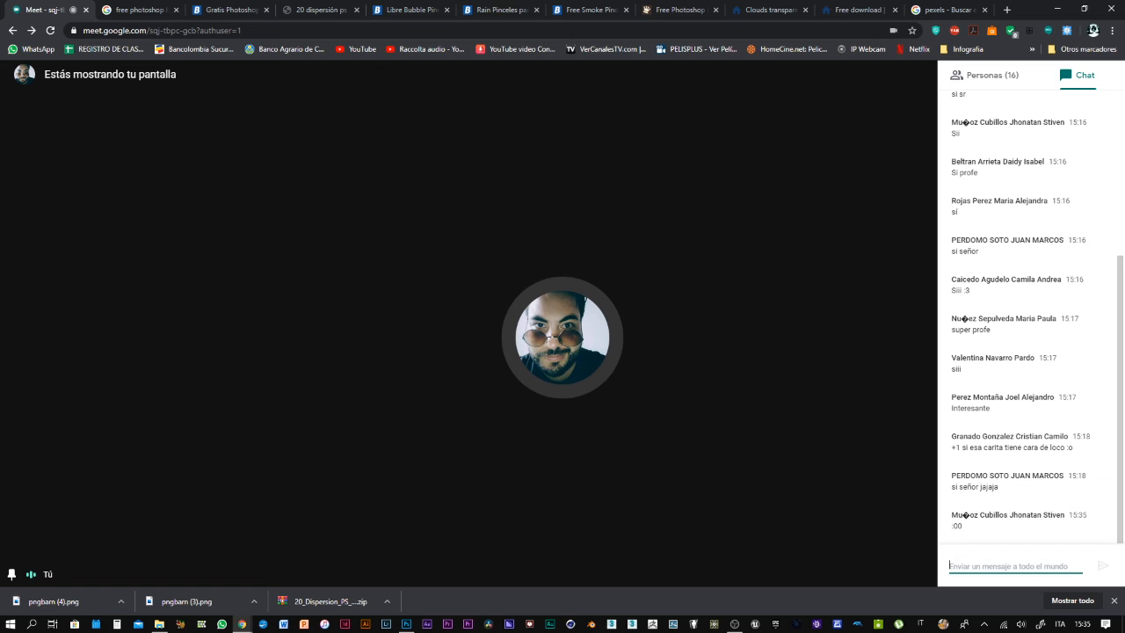
{"action": "left_click", "coordinate": [950, 10]}
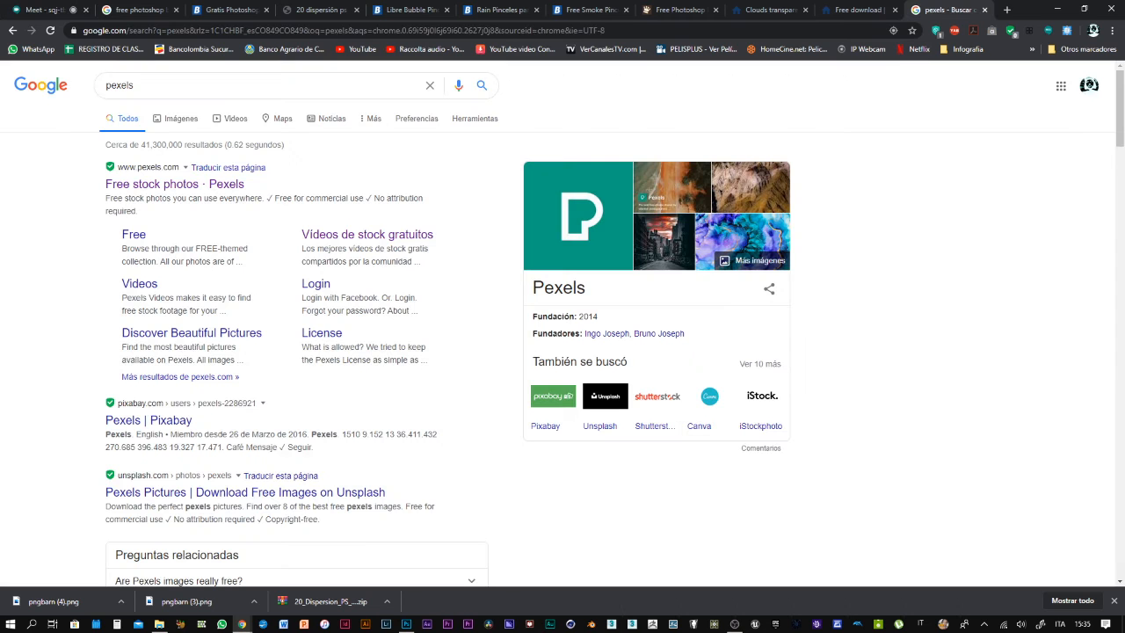
Open the Pexels site from the search results and browse the free stock photos on its home page
{"action": "left_click", "coordinate": [174, 184]}
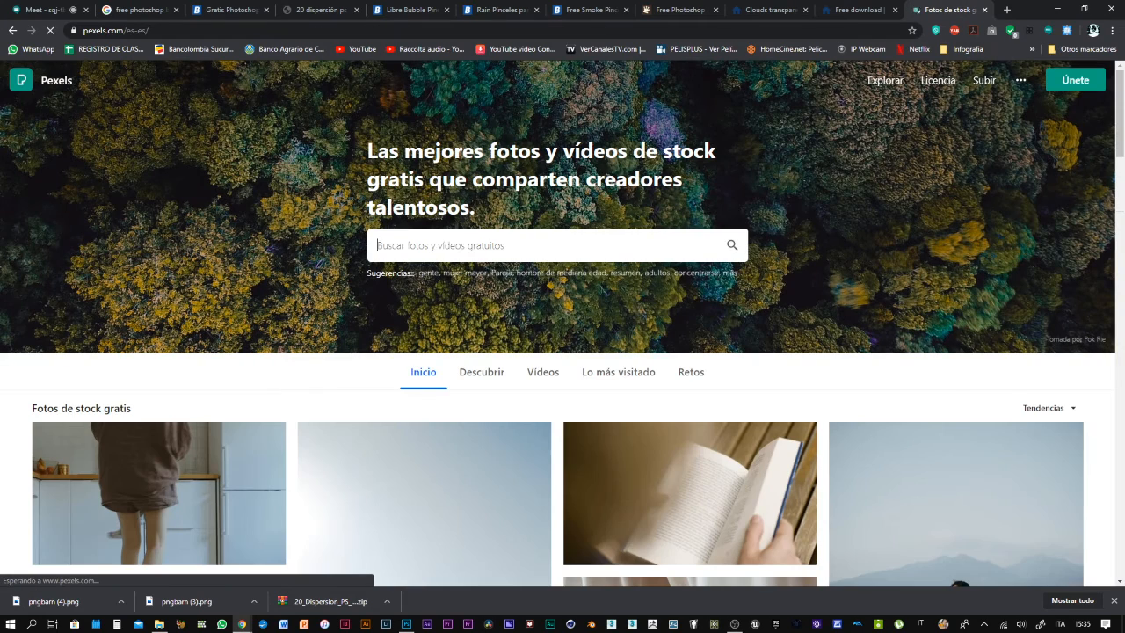
{"action": "scroll", "coordinate": [562, 323], "scroll_direction": "down", "scroll_amount": 4}
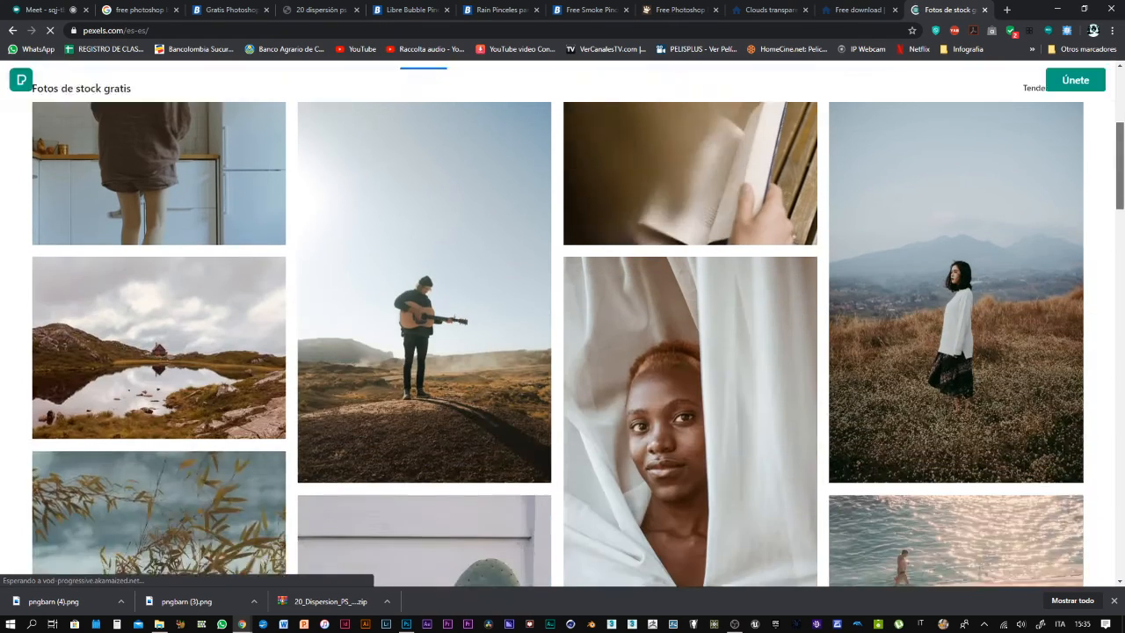
{"action": "scroll", "coordinate": [562, 343], "scroll_direction": "up", "scroll_amount": 2}
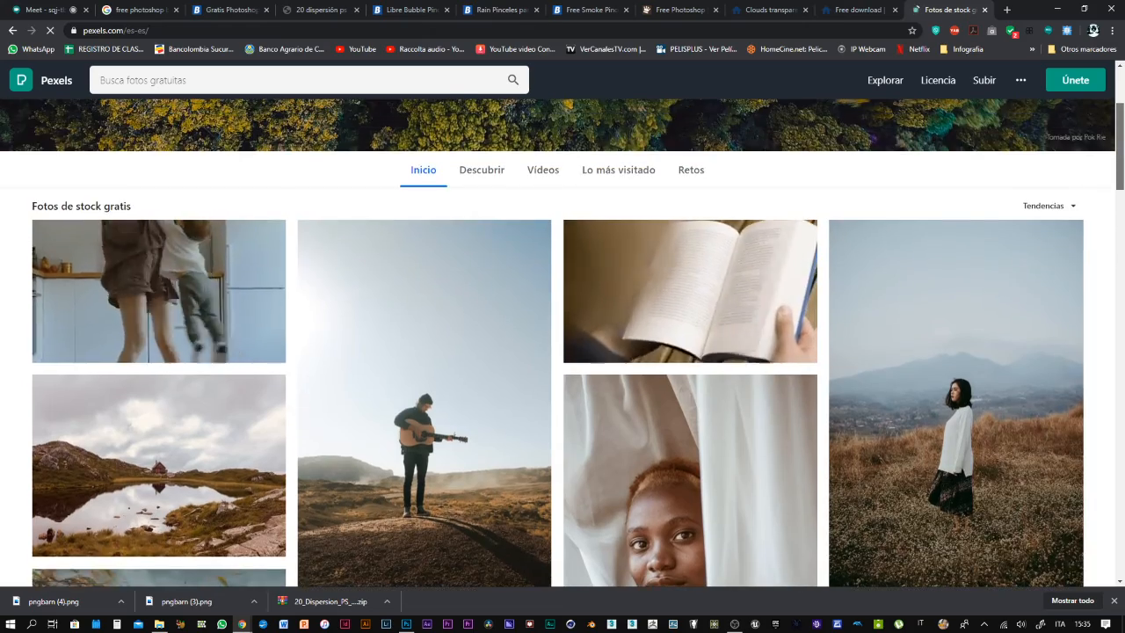
{"action": "scroll", "coordinate": [563, 342], "scroll_direction": "down", "scroll_amount": 3}
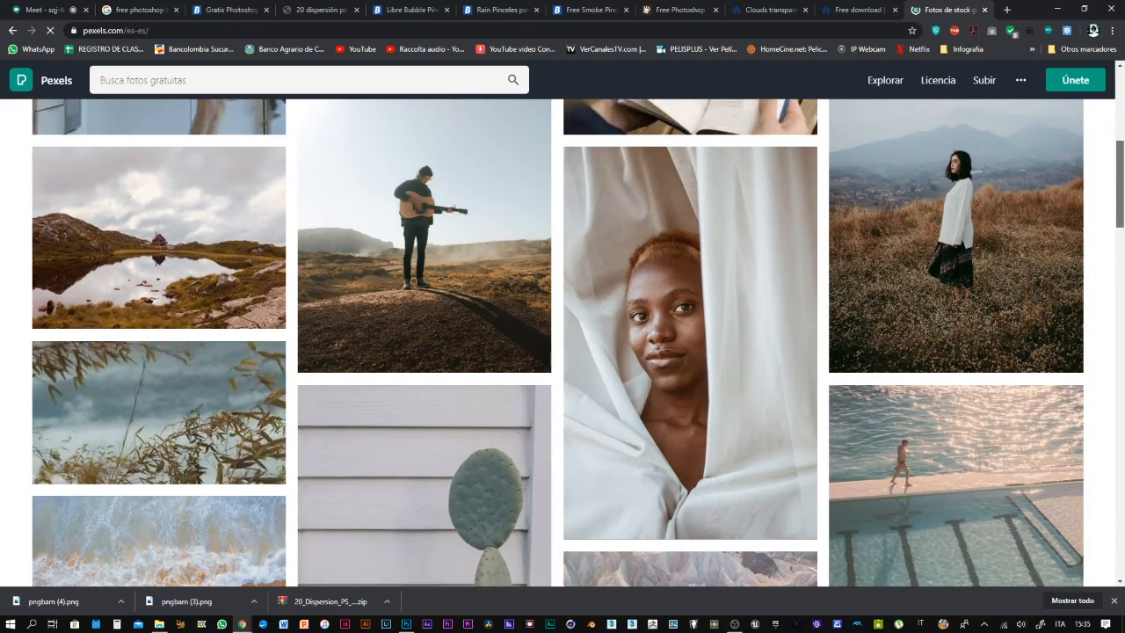
{"action": "scroll", "coordinate": [562, 343], "scroll_direction": "down", "scroll_amount": 6}
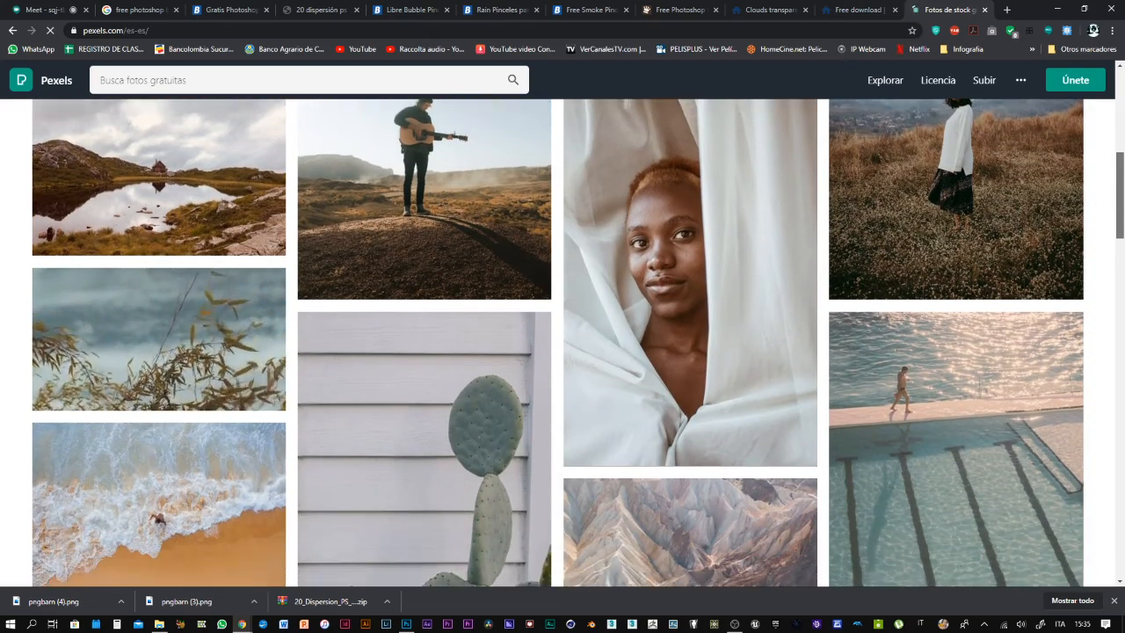
{"action": "scroll", "coordinate": [563, 342], "scroll_direction": "down", "scroll_amount": 6}
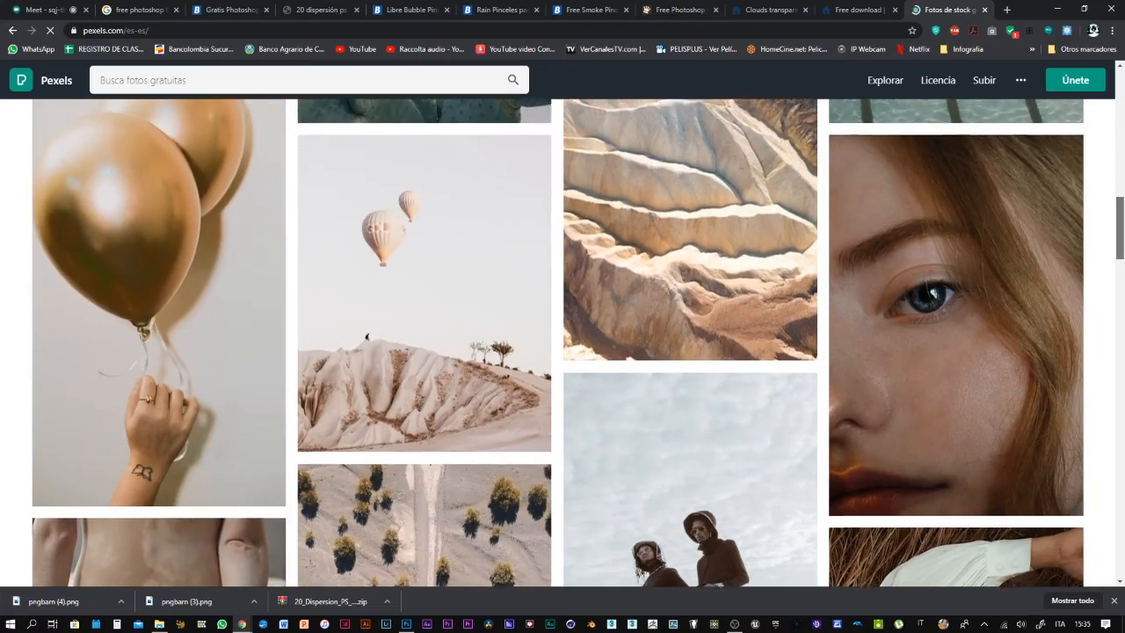
{"action": "scroll", "coordinate": [563, 342], "scroll_direction": "down", "scroll_amount": 3}
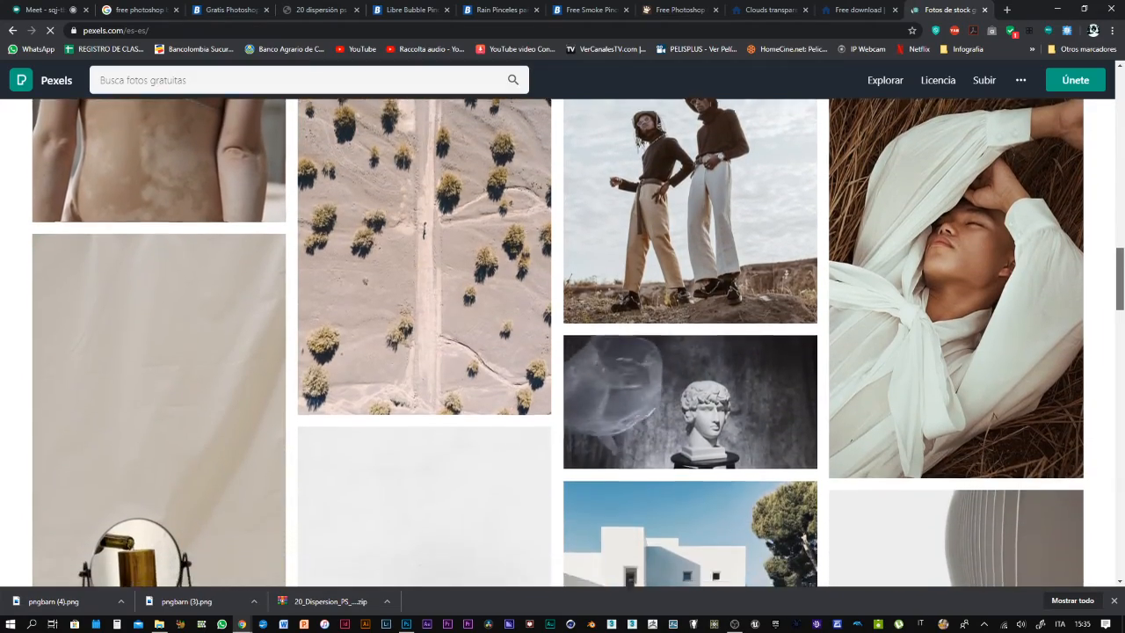
{"action": "scroll", "coordinate": [562, 343], "scroll_direction": "up", "scroll_amount": 6}
{"action": "scroll", "coordinate": [562, 342], "scroll_direction": "down", "scroll_amount": 12}
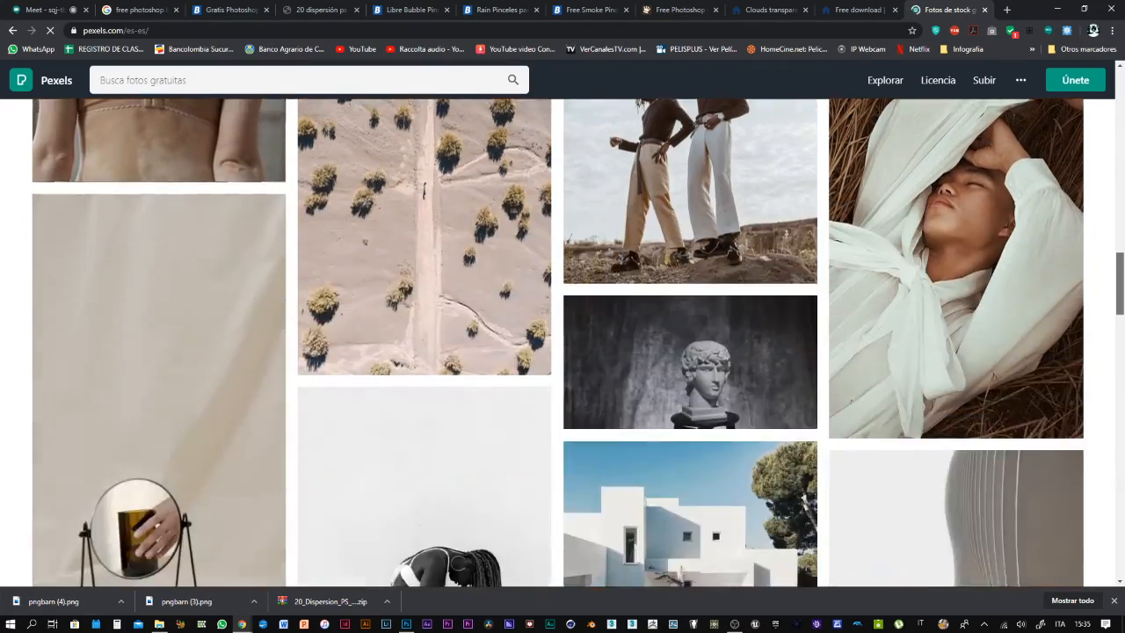
{"action": "scroll", "coordinate": [563, 343], "scroll_direction": "down", "scroll_amount": 3}
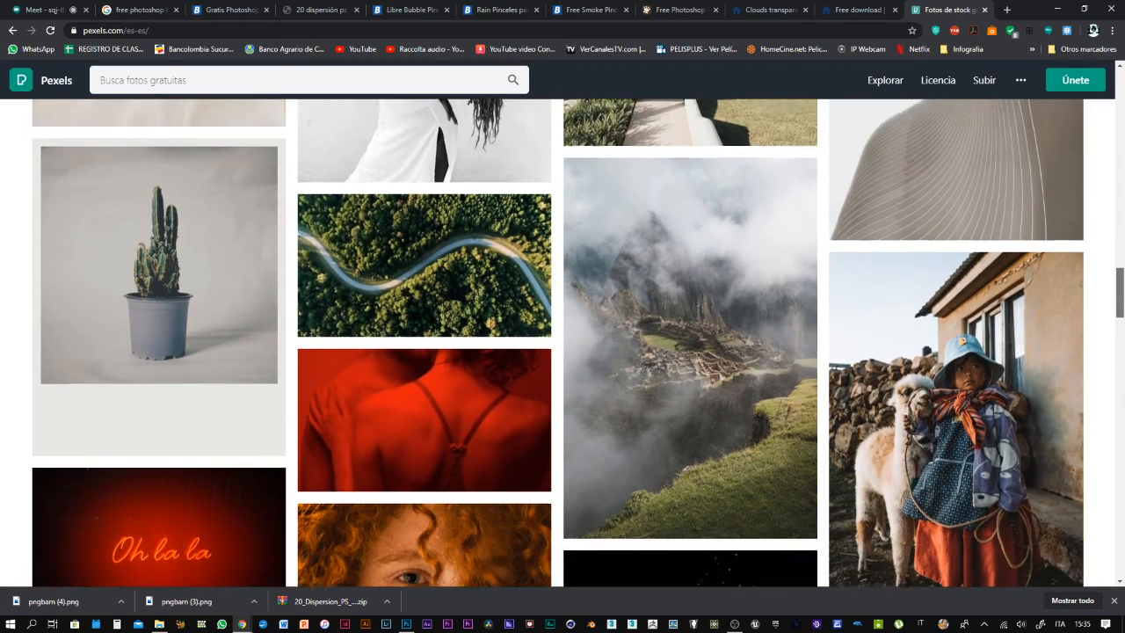
{"action": "scroll", "coordinate": [563, 343], "scroll_direction": "down", "scroll_amount": 3}
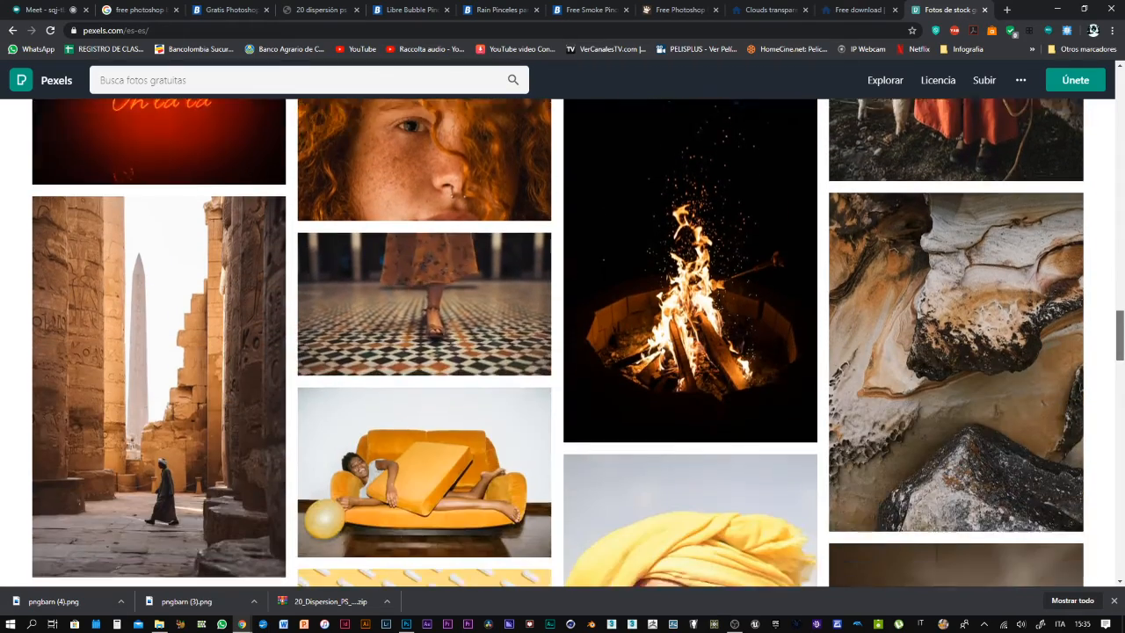
{"action": "scroll", "coordinate": [563, 342], "scroll_direction": "down", "scroll_amount": 2}
{"action": "scroll", "coordinate": [563, 343], "scroll_direction": "up", "scroll_amount": 15}
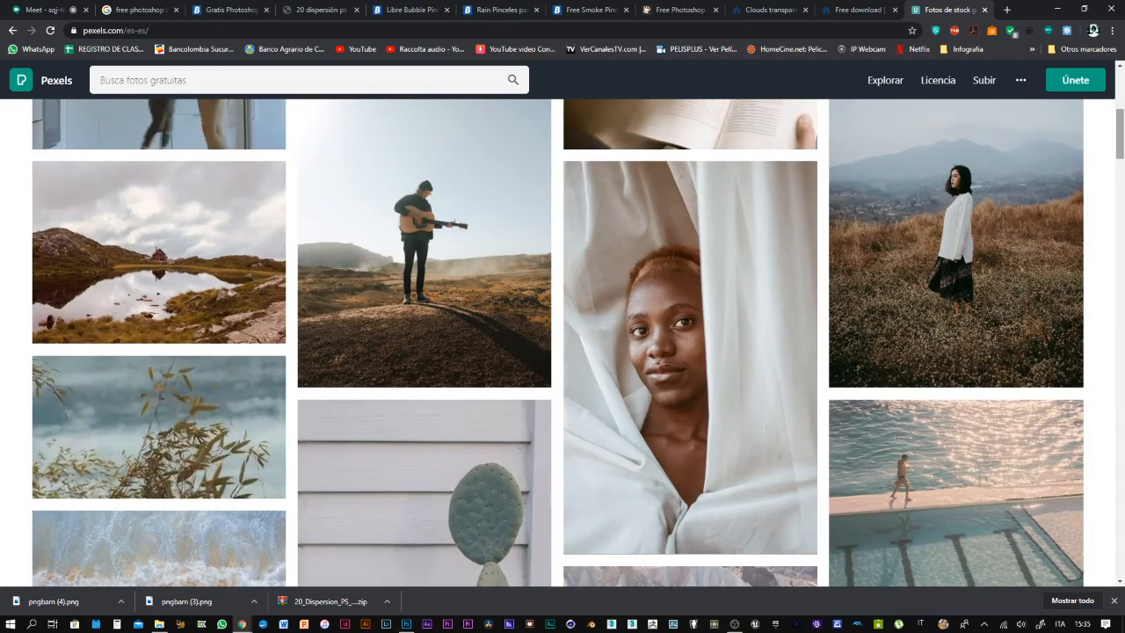
Search Pexels for photos of "train"
{"action": "scroll", "coordinate": [562, 343], "scroll_direction": "up", "scroll_amount": 5}
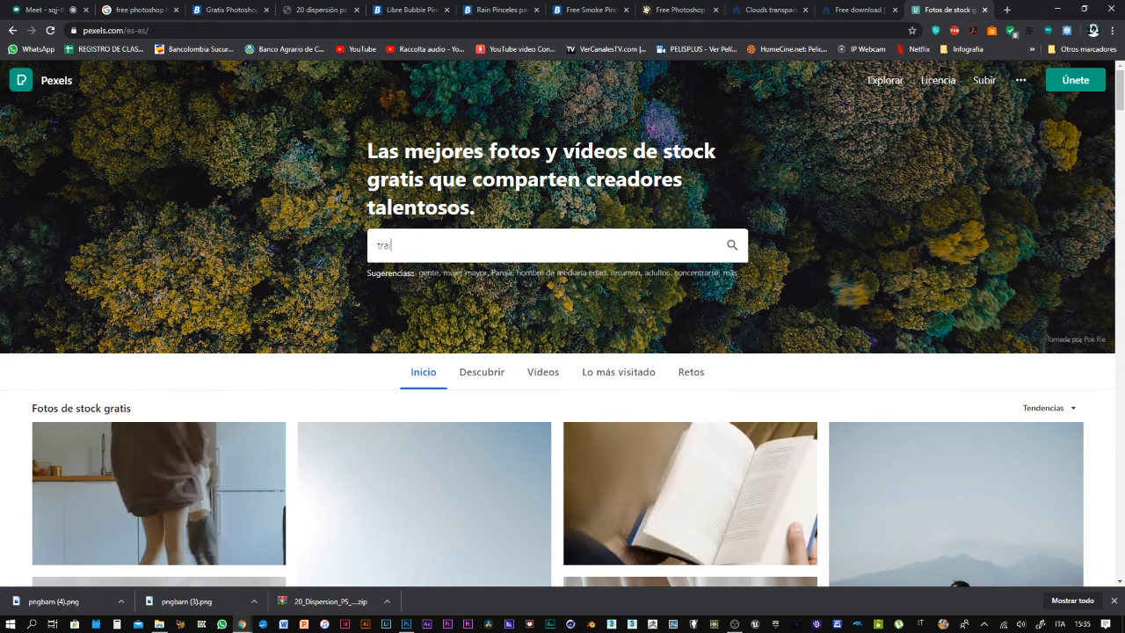
{"action": "type", "text": "ain"}
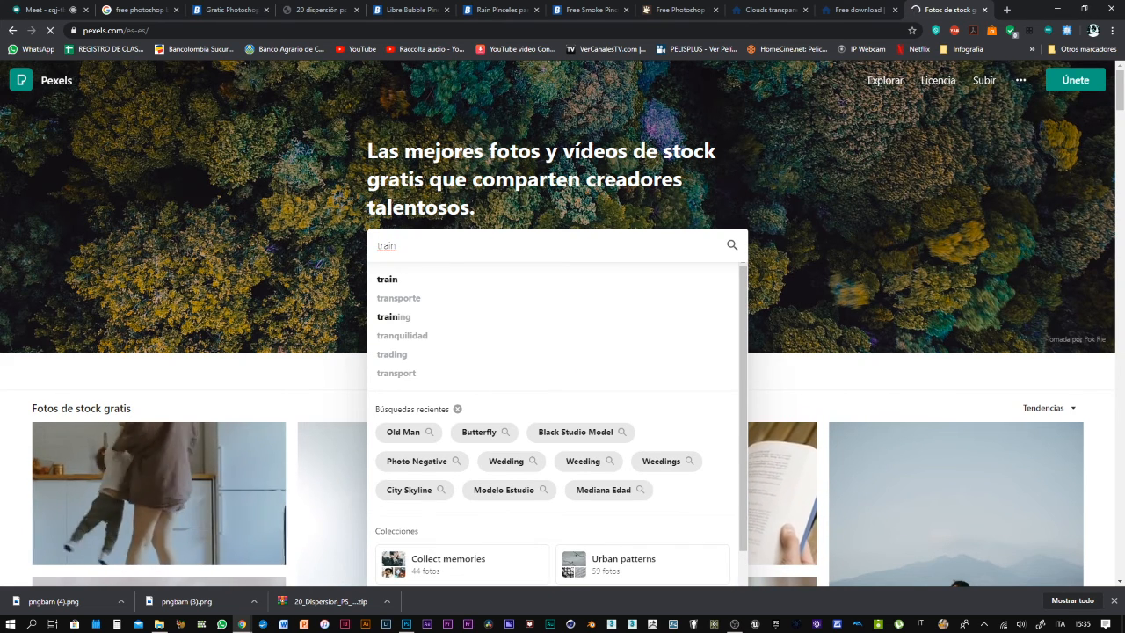
{"action": "key", "text": "Return"}
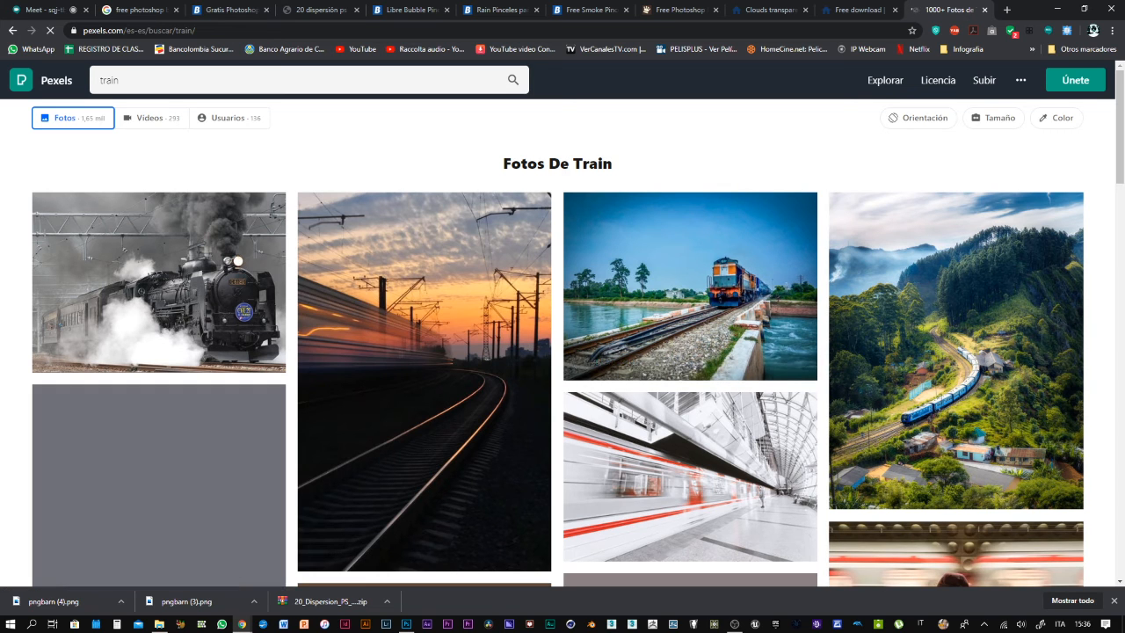
Look through the train photos and open the one of the dark steam locomotive numbered 99 7247-2 on a forest track
{"action": "scroll", "coordinate": [558, 343], "scroll_direction": "down", "scroll_amount": 3}
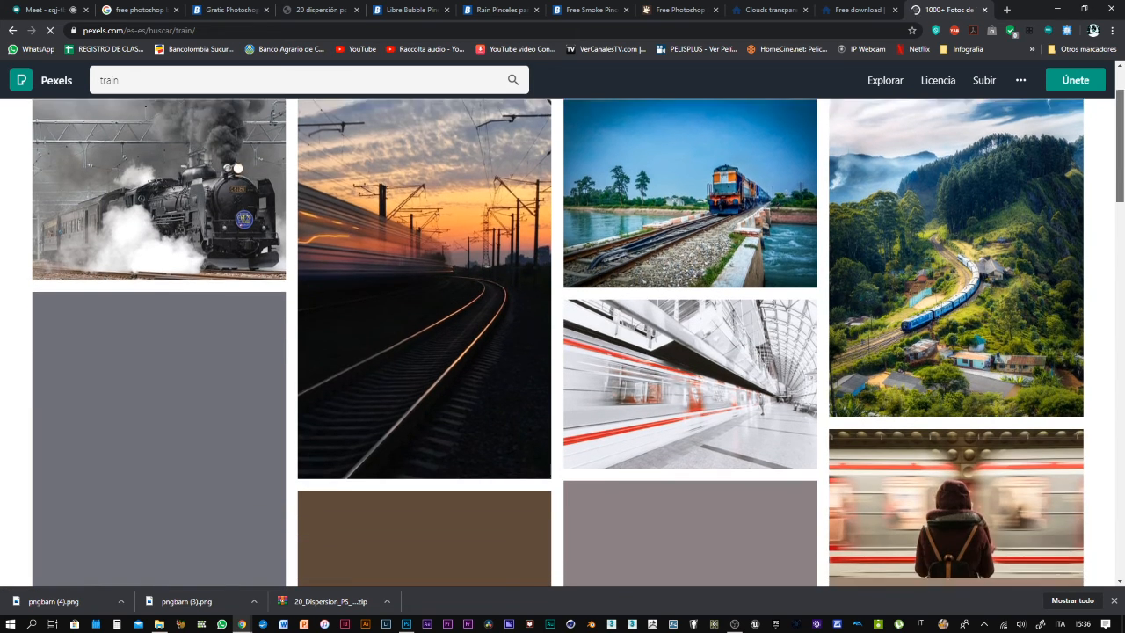
{"action": "scroll", "coordinate": [956, 264], "scroll_direction": "down", "scroll_amount": 2}
{"action": "scroll", "coordinate": [956, 264], "scroll_direction": "up", "scroll_amount": 3}
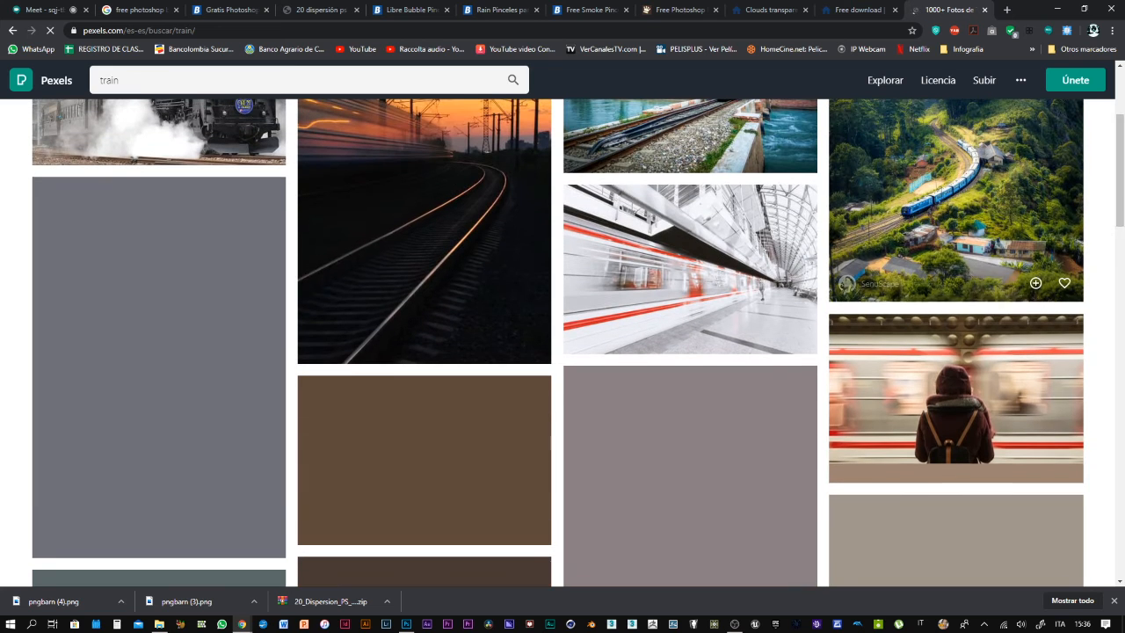
{"action": "scroll", "coordinate": [563, 342], "scroll_direction": "down", "scroll_amount": 3}
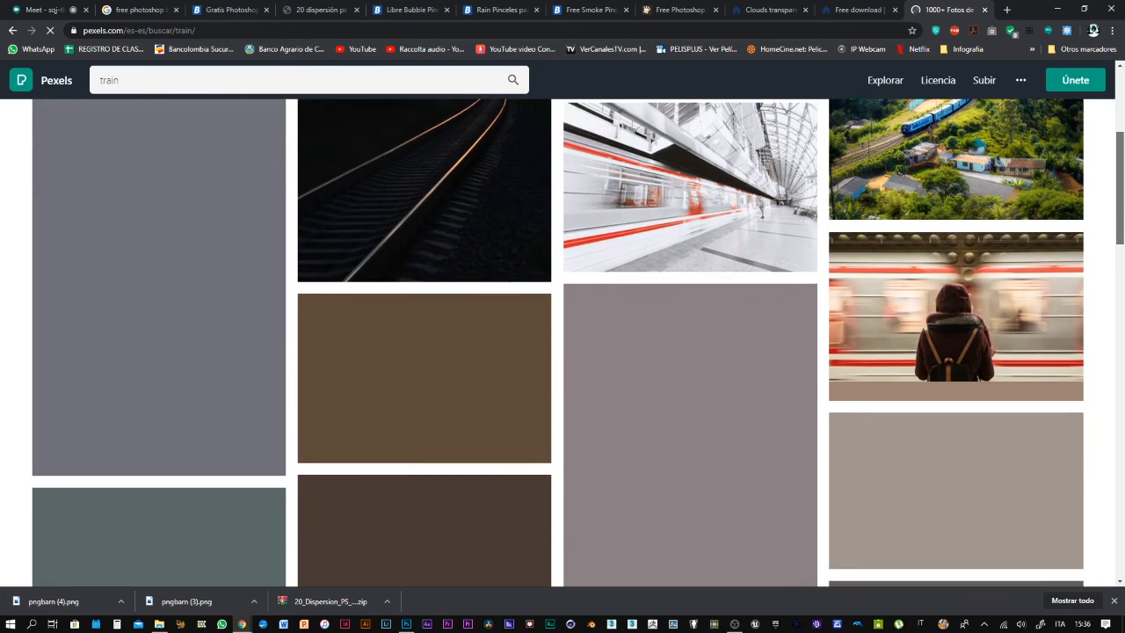
{"action": "scroll", "coordinate": [562, 343], "scroll_direction": "up", "scroll_amount": 2}
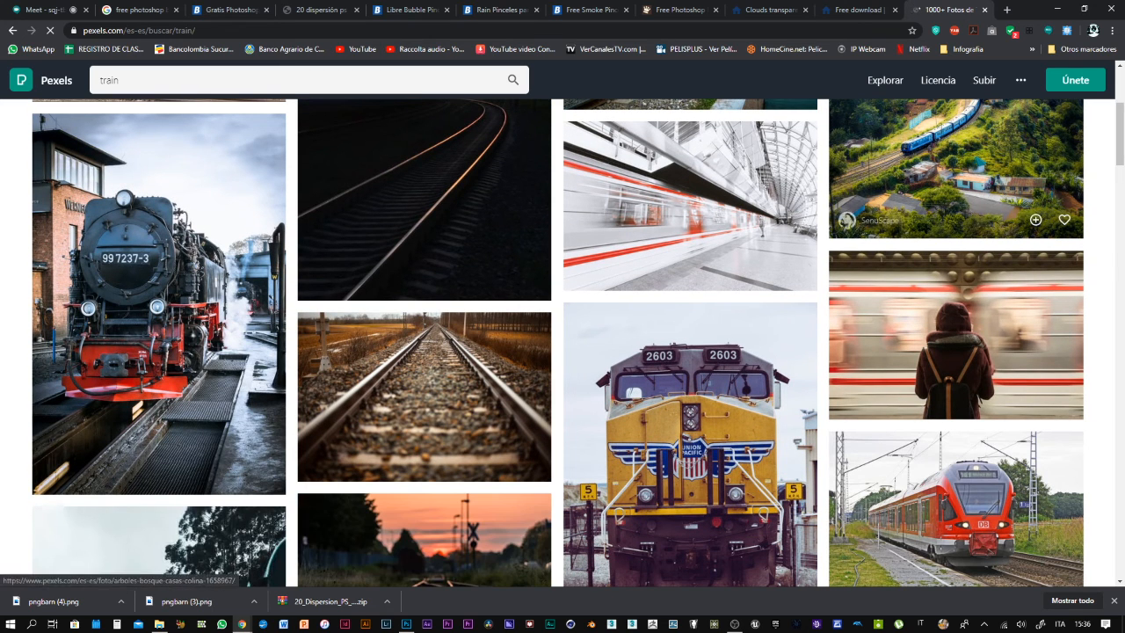
{"action": "scroll", "coordinate": [562, 343], "scroll_direction": "down", "scroll_amount": 5}
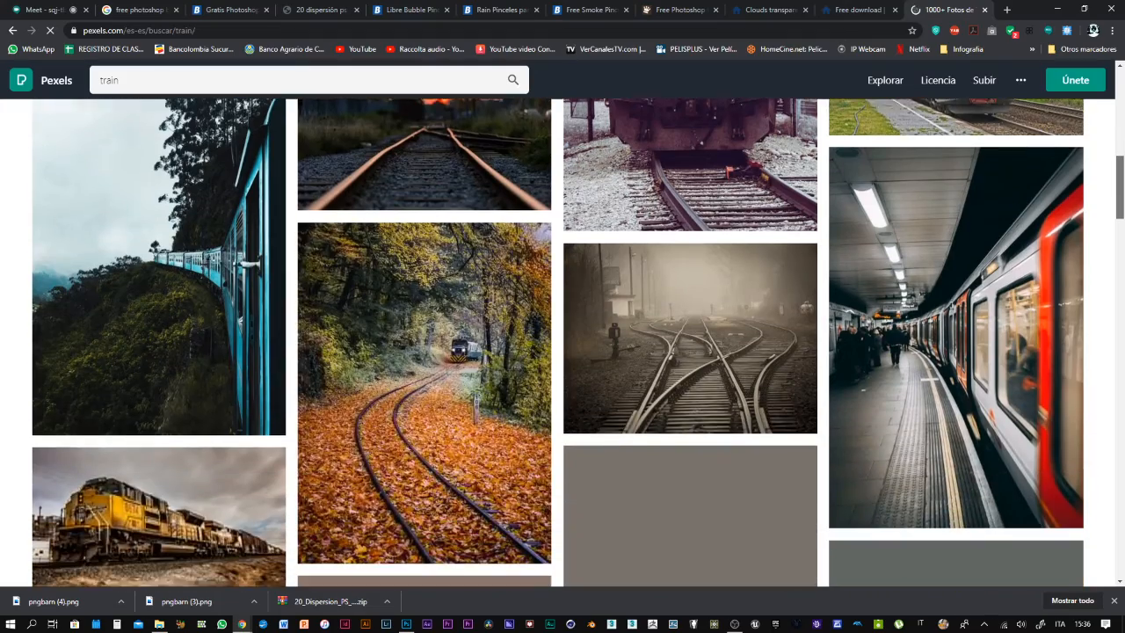
{"action": "scroll", "coordinate": [562, 343], "scroll_direction": "down", "scroll_amount": 2}
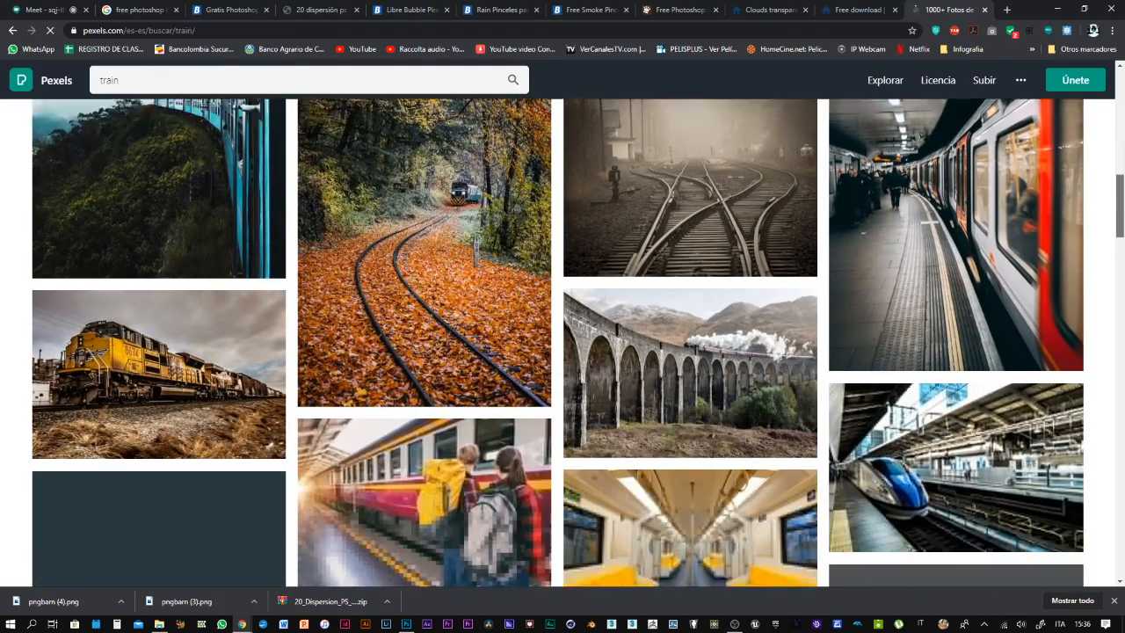
{"action": "scroll", "coordinate": [562, 342], "scroll_direction": "down", "scroll_amount": 2}
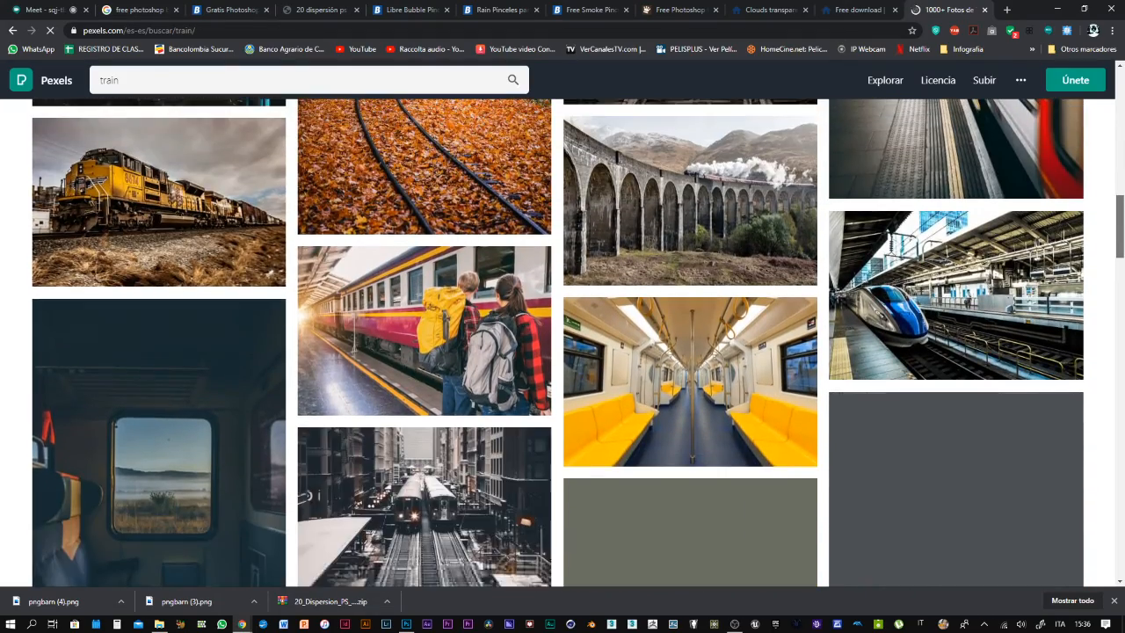
{"action": "scroll", "coordinate": [563, 342], "scroll_direction": "down", "scroll_amount": 6}
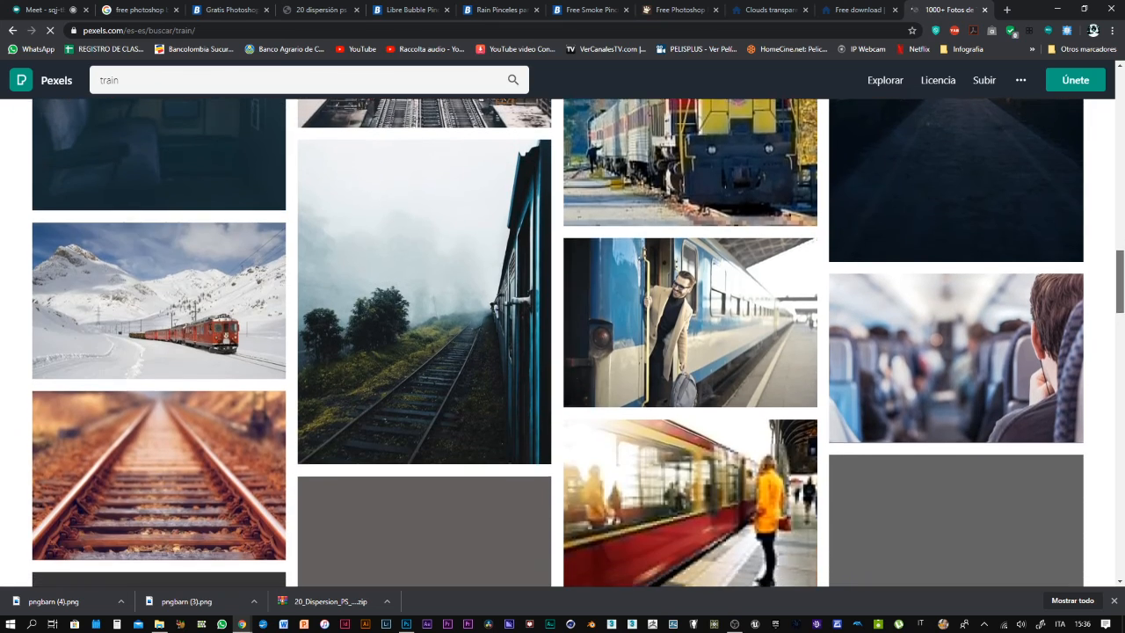
{"action": "scroll", "coordinate": [563, 343], "scroll_direction": "down", "scroll_amount": 5}
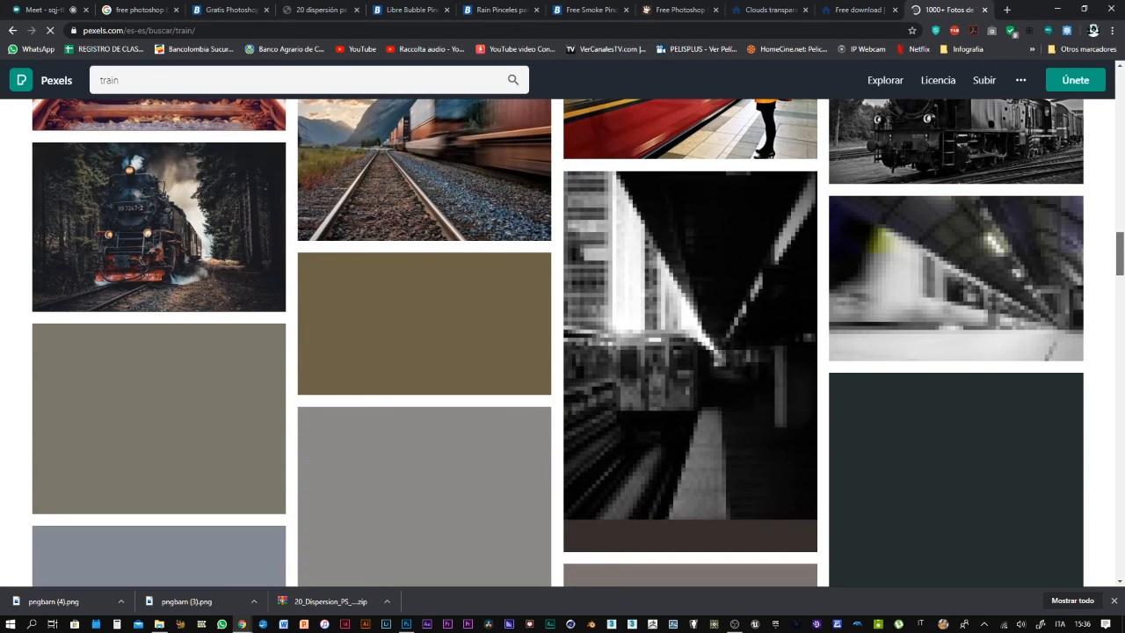
{"action": "scroll", "coordinate": [563, 343], "scroll_direction": "up", "scroll_amount": 1}
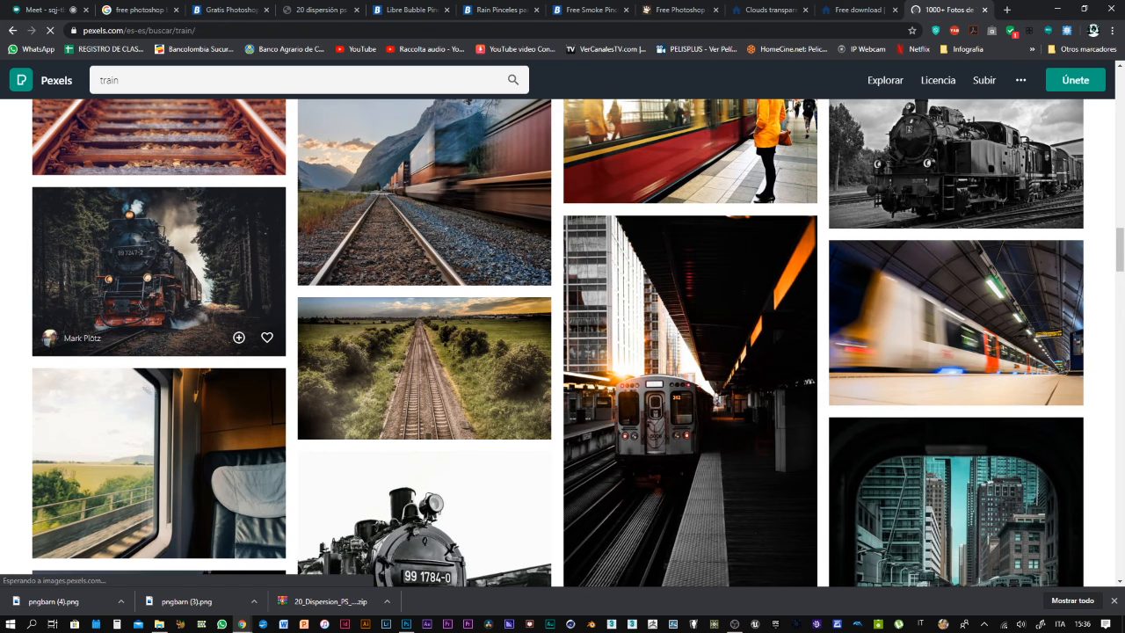
{"action": "left_click", "coordinate": [158, 264]}
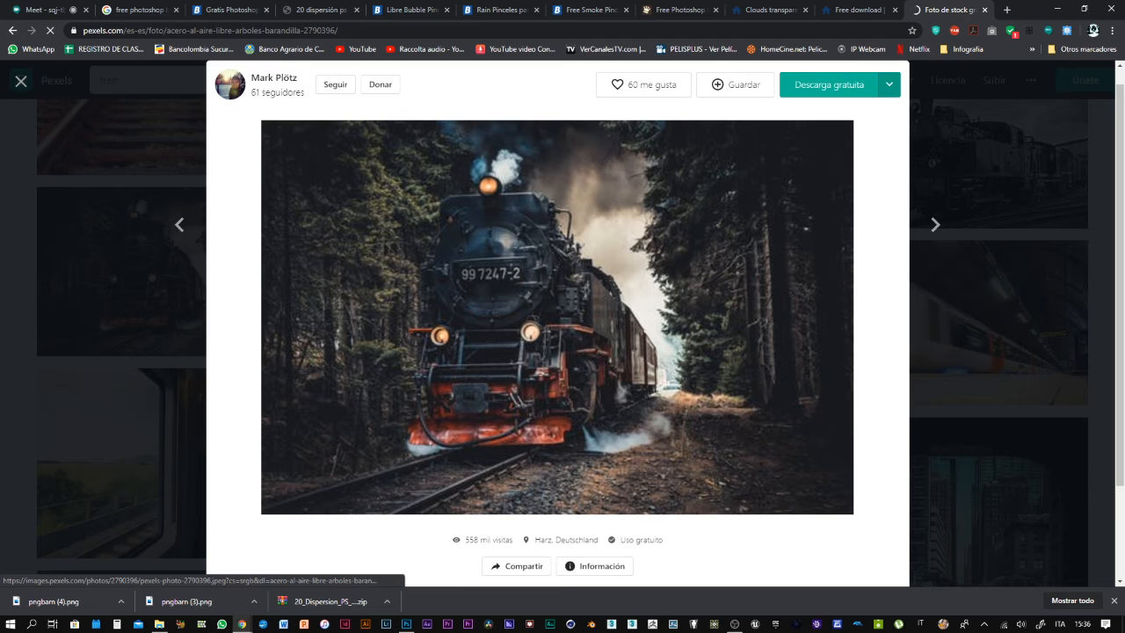
Save the steam train photo to the Escritorio folder as train-in-railway-2790396.jpg and dismiss the Avast privacy alert
{"action": "left_click", "coordinate": [648, 184]}
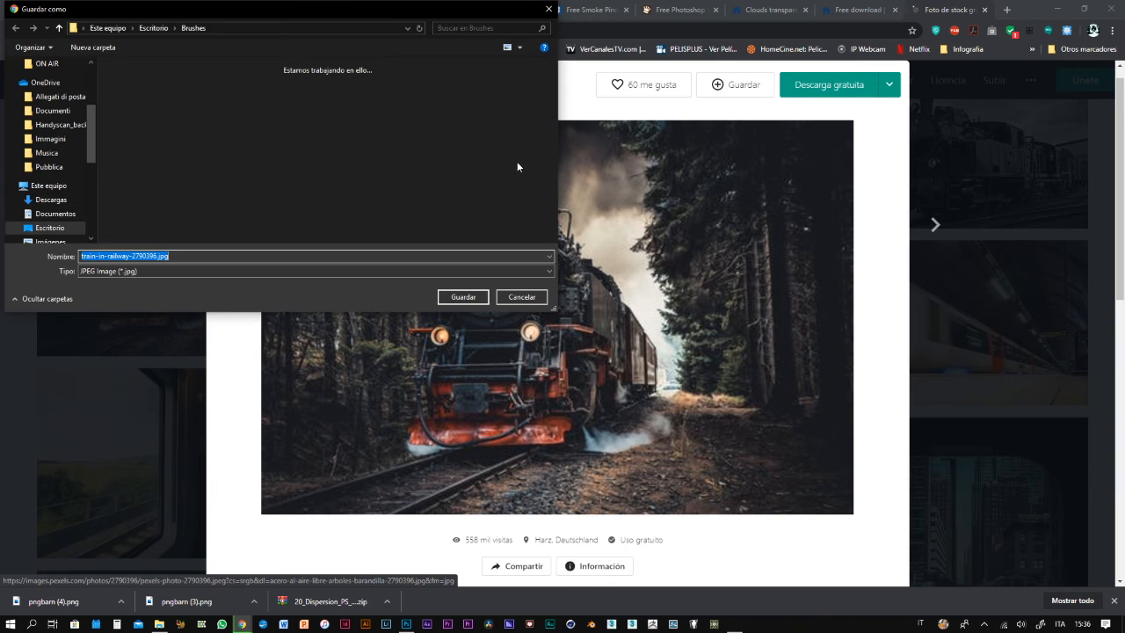
{"action": "left_click", "coordinate": [56, 229]}
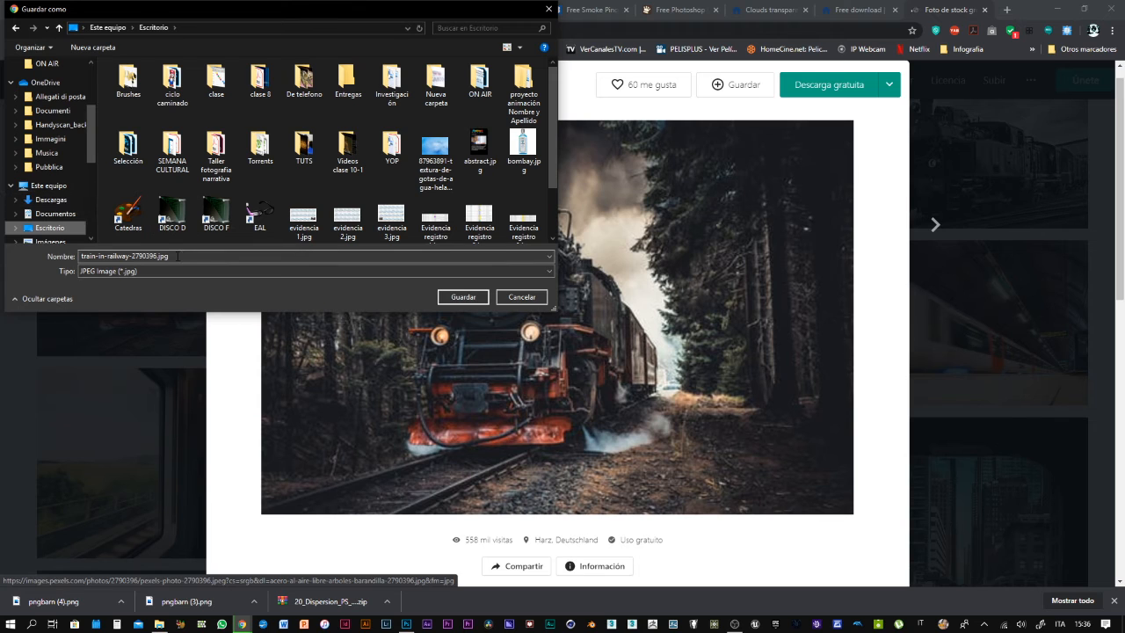
{"action": "left_click", "coordinate": [463, 297]}
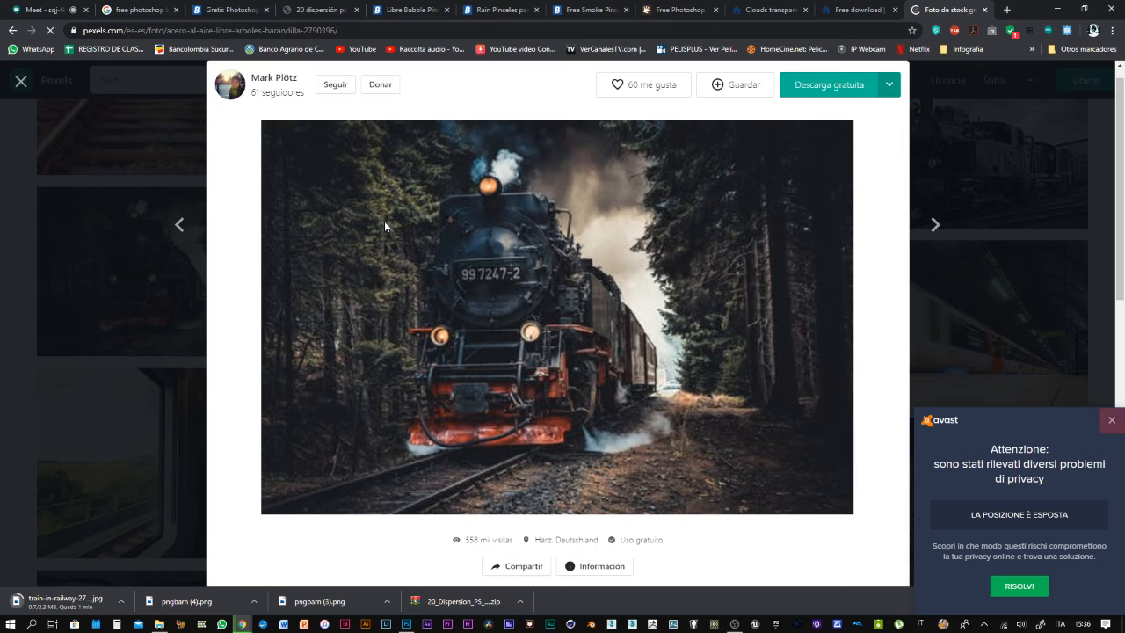
{"action": "left_click", "coordinate": [1111, 421]}
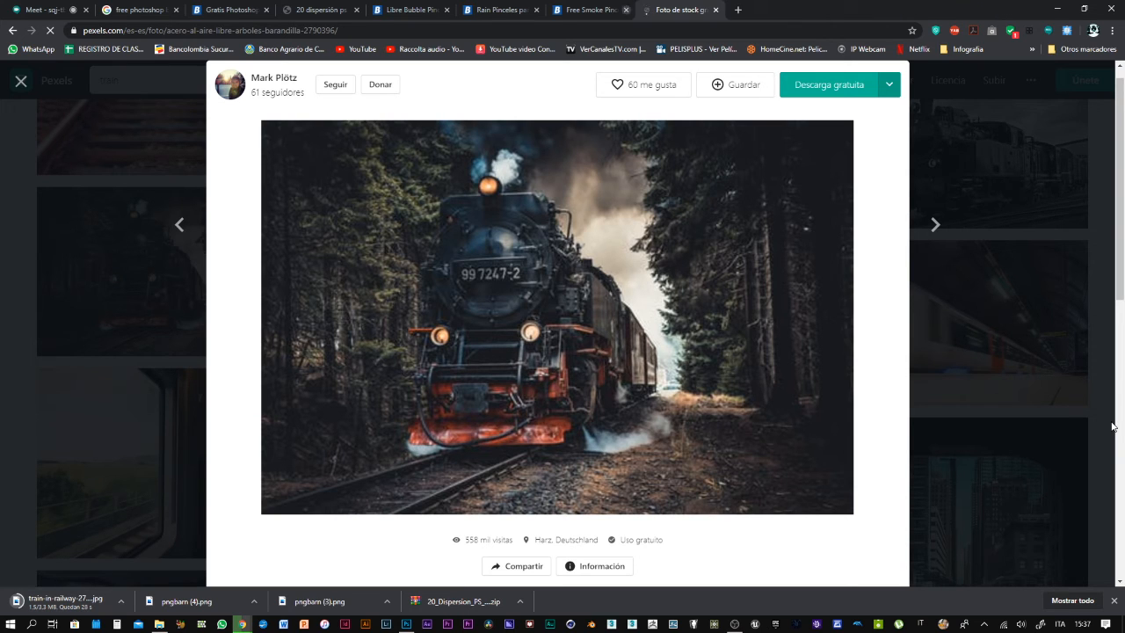
Close the leftover brush and download tabs, return to the Google Meet call, and shrink the browser window to share the screen
{"action": "key", "text": "ctrl+shift+Tab"}
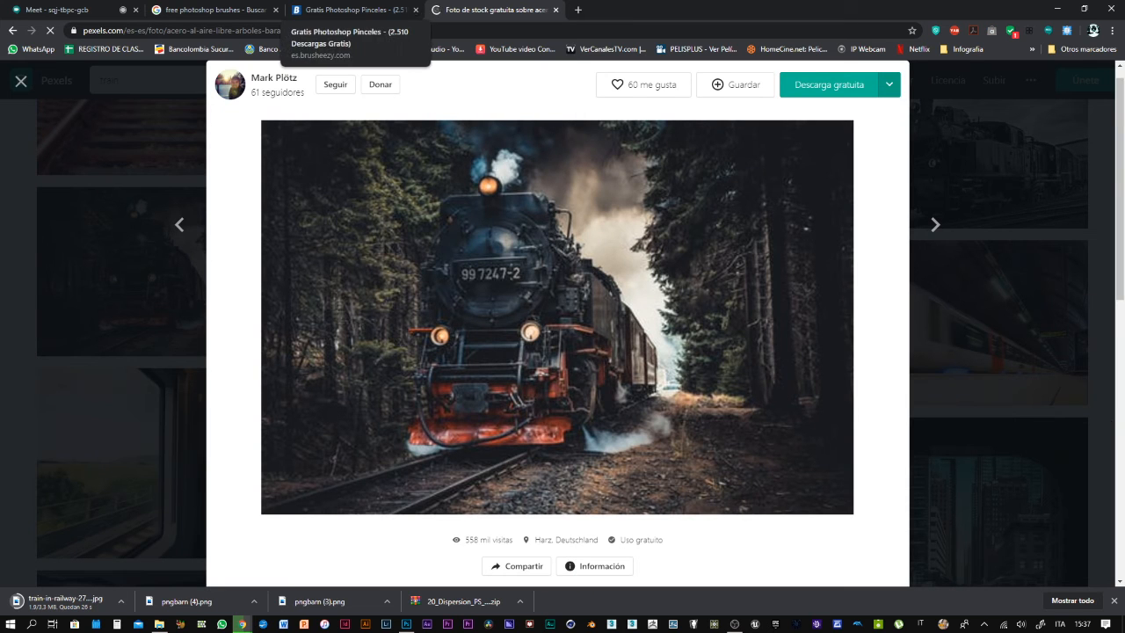
{"action": "key", "text": "Escape"}
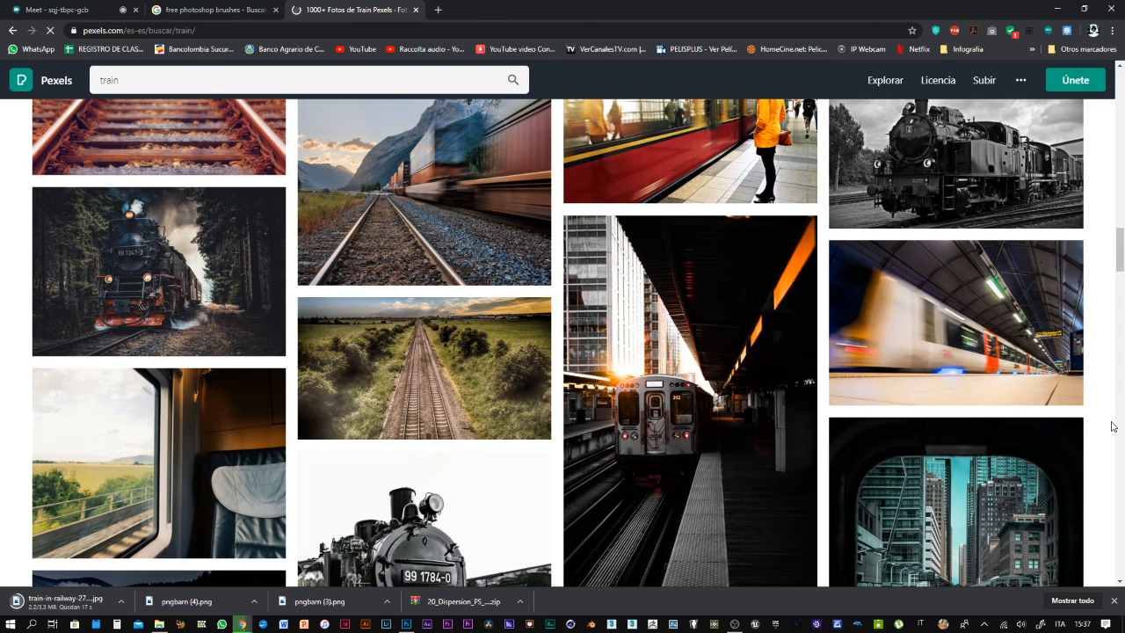
{"action": "key", "text": "ctrl+1"}
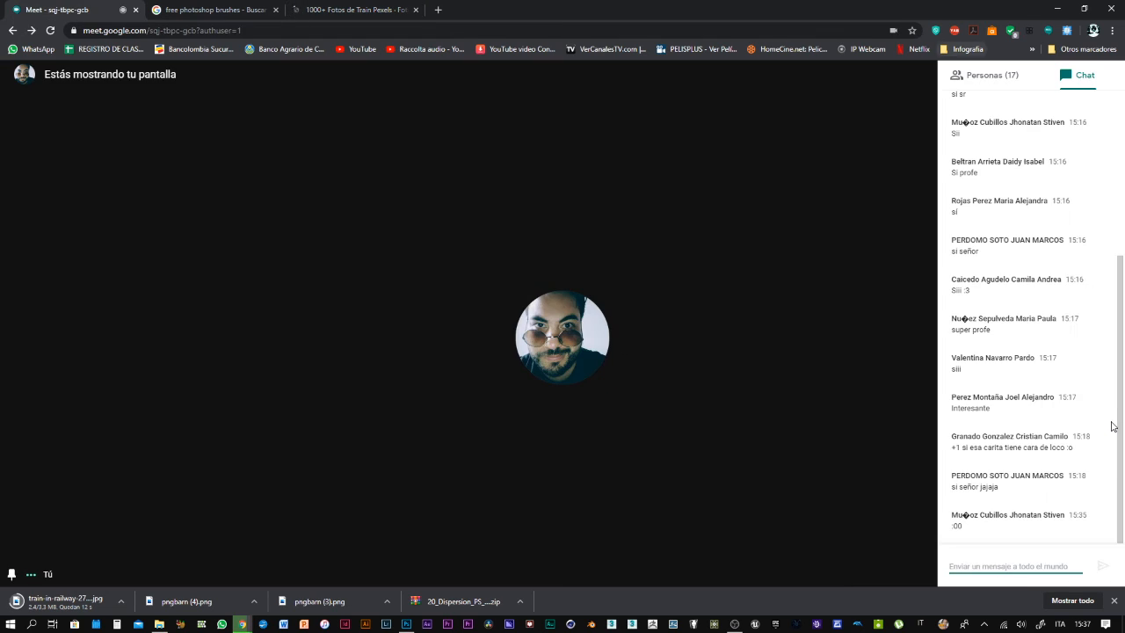
{"action": "left_click", "coordinate": [1084, 8]}
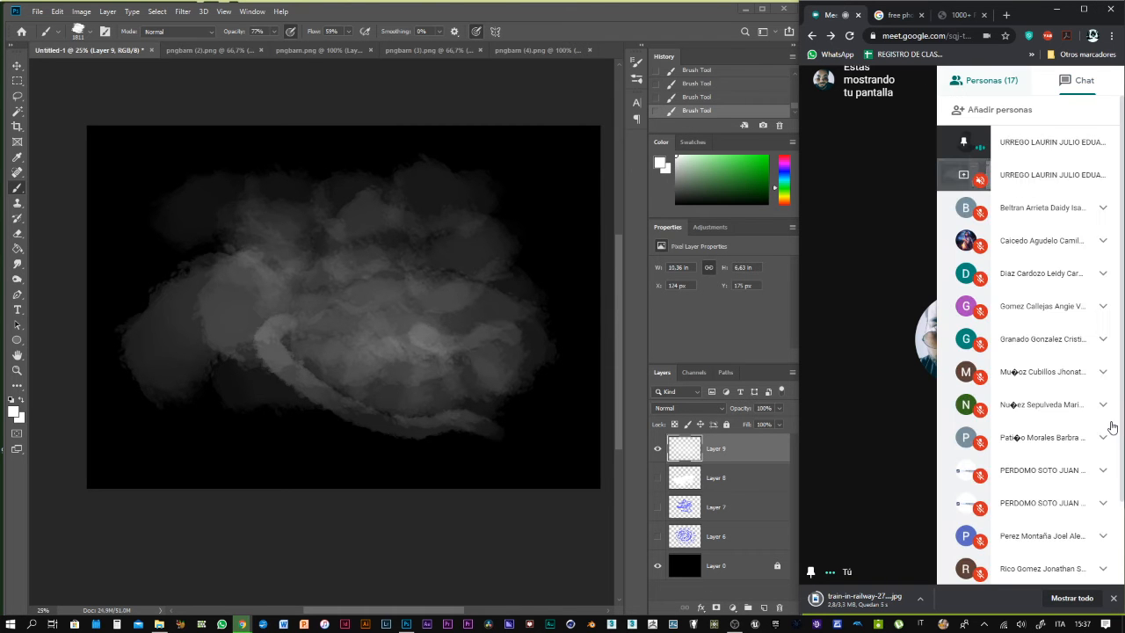
Clear the windows covering the desktop and open train-in-railway-2790396.jpg from there in Adobe Photoshop CC 2019
{"action": "left_click", "coordinate": [747, 11]}
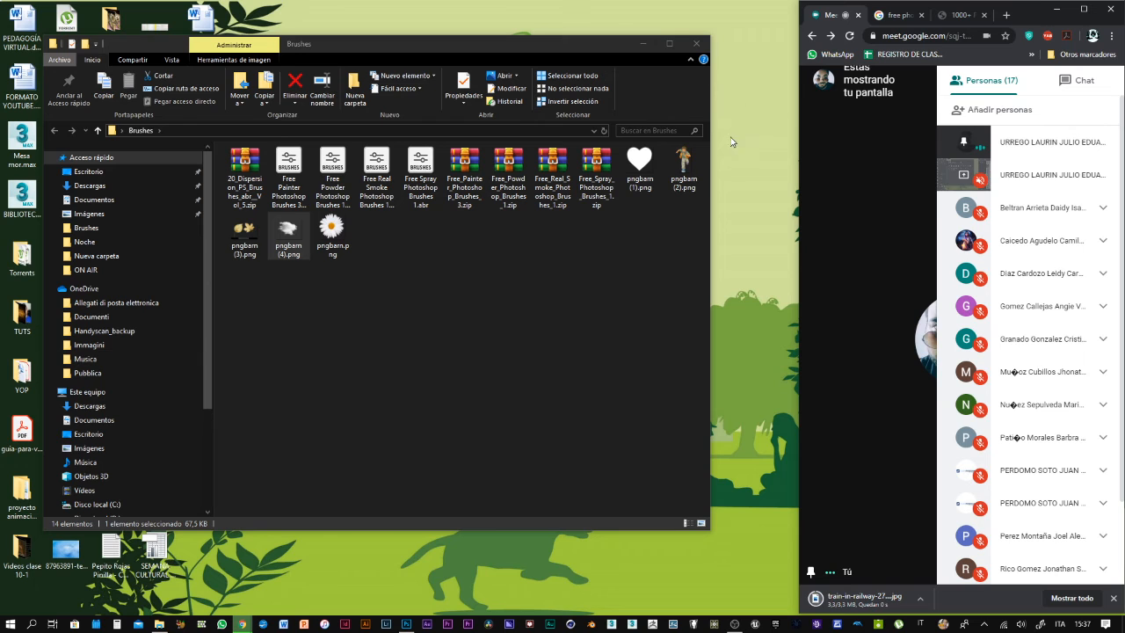
{"action": "left_click", "coordinate": [696, 43]}
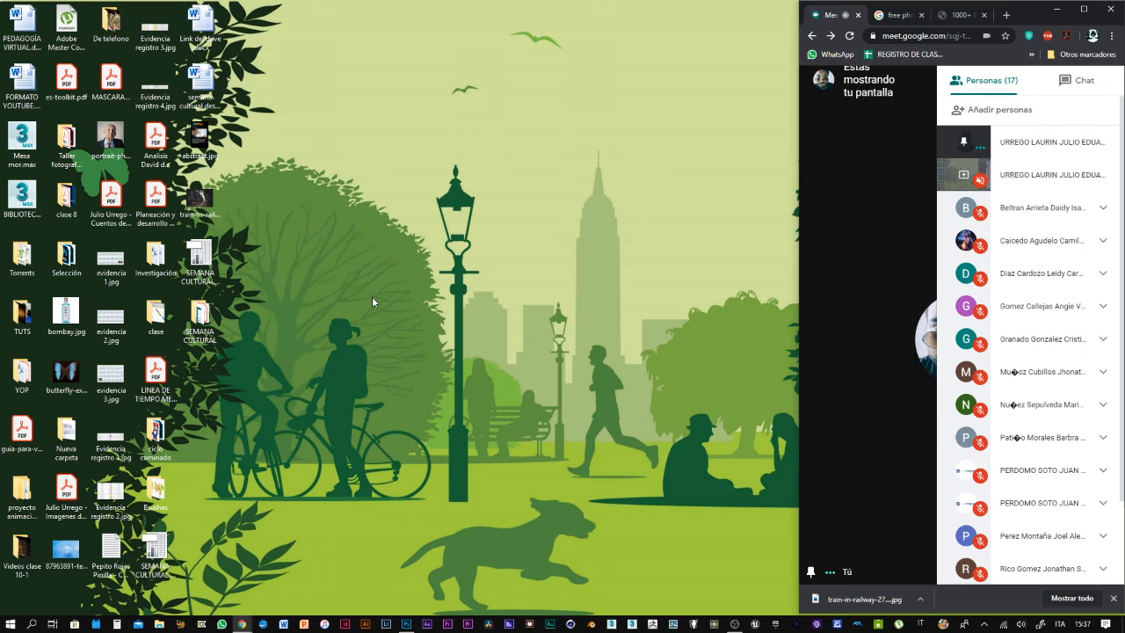
{"action": "left_click", "coordinate": [205, 206]}
{"action": "right_click", "coordinate": [201, 198]}
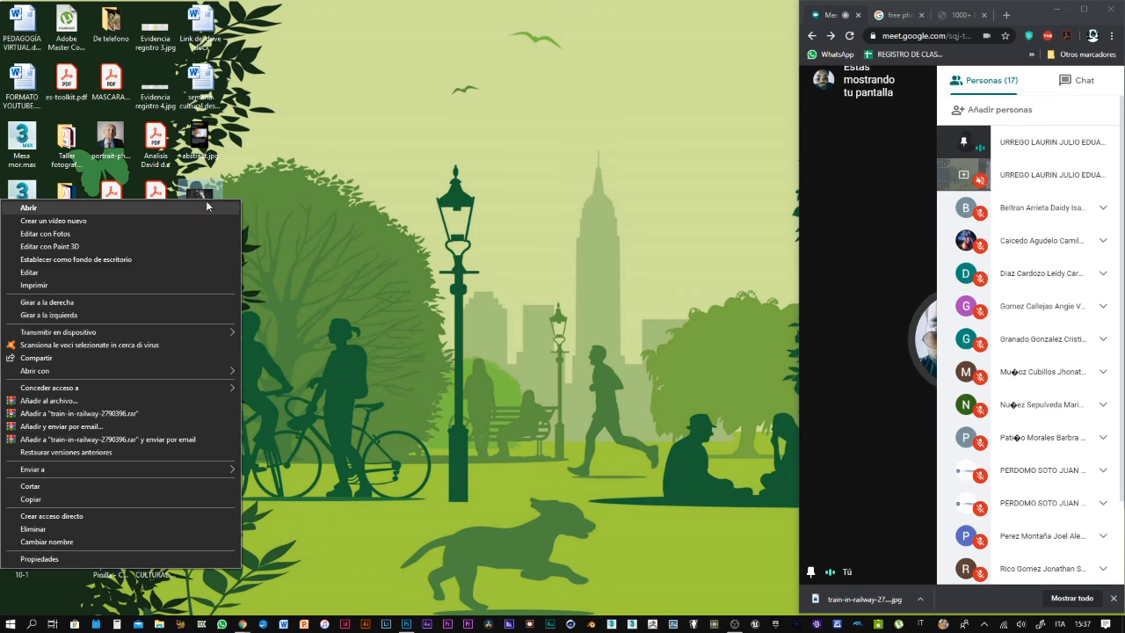
{"action": "mouse_move", "coordinate": [213, 373]}
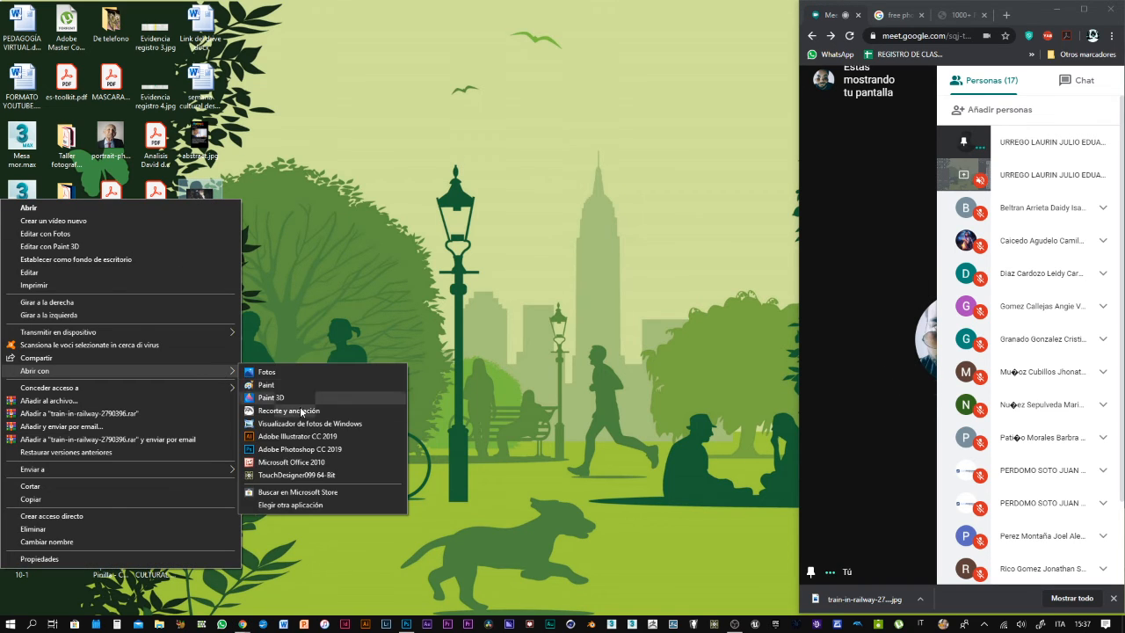
{"action": "left_click", "coordinate": [308, 443]}
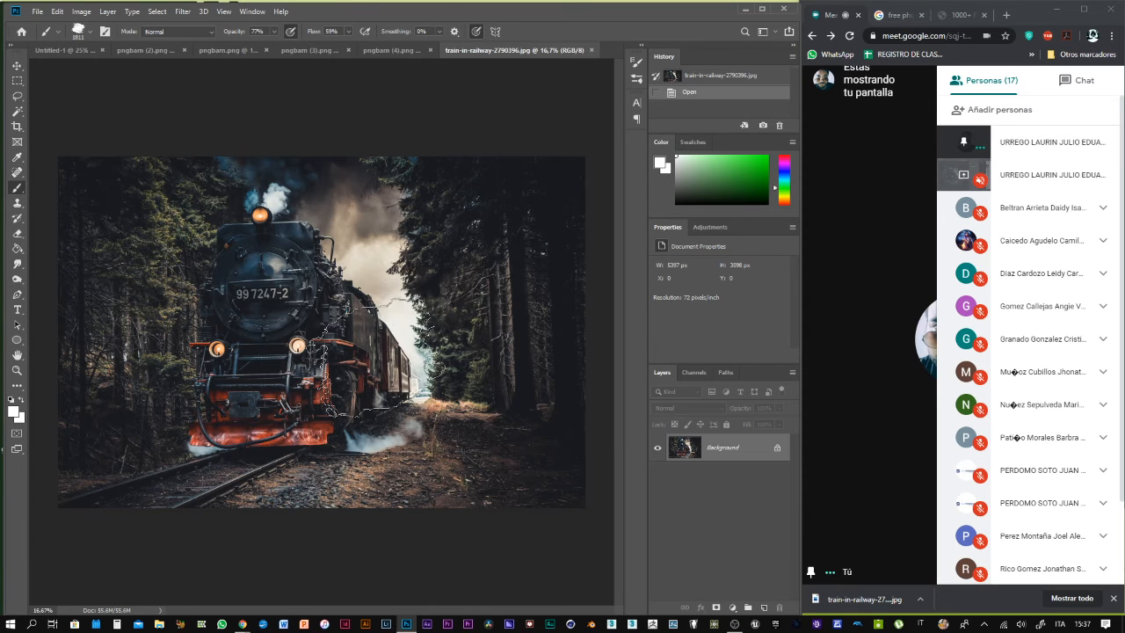
Add a new layer, resize the smoke brush, and paint white smoke on the ground beside the locomotive's wheels
{"action": "left_click", "coordinate": [763, 608]}
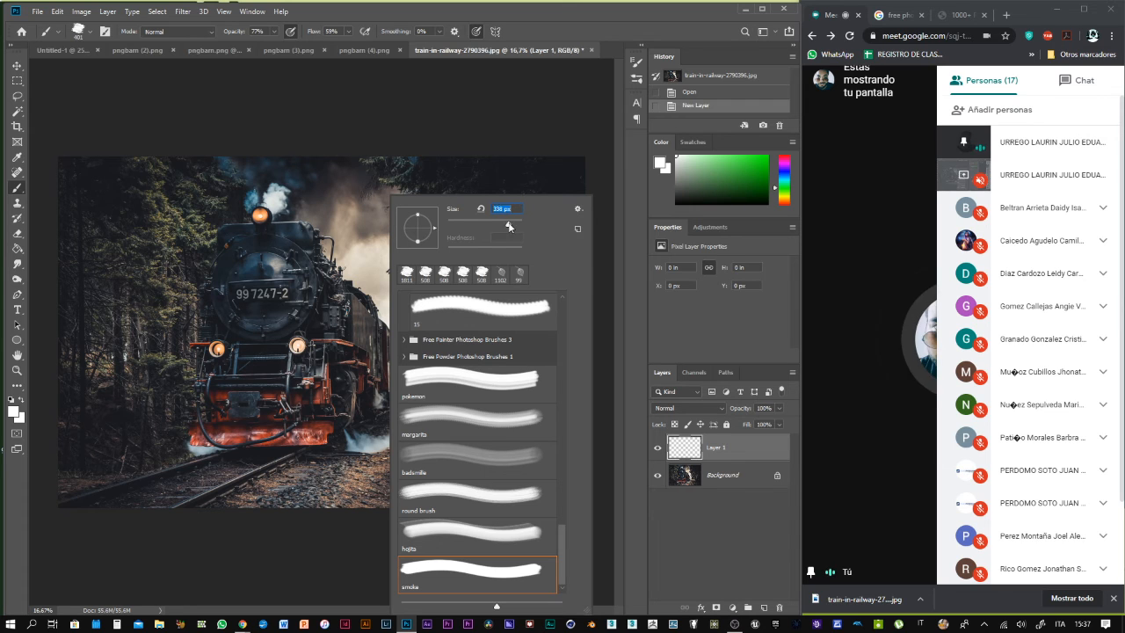
{"action": "left_click", "coordinate": [554, 28]}
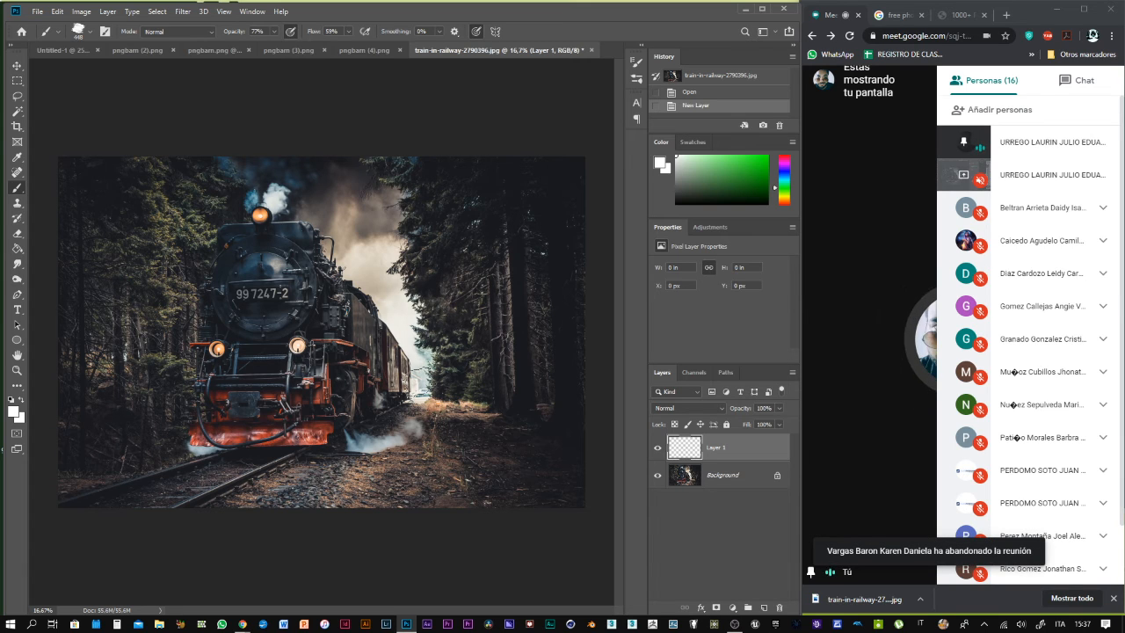
{"action": "left_click", "coordinate": [359, 425]}
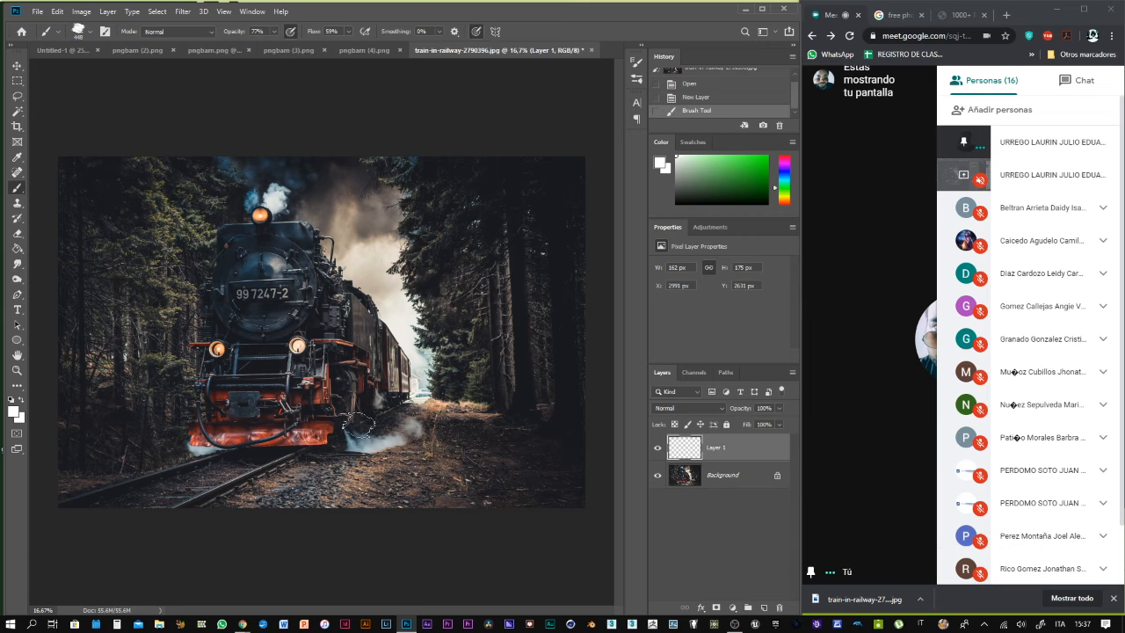
{"action": "mouse_move", "coordinate": [383, 426]}
{"action": "left_mouse_down"}
{"action": "mouse_move", "coordinate": [367, 423]}
{"action": "mouse_move", "coordinate": [418, 409]}
{"action": "mouse_move", "coordinate": [371, 427]}
{"action": "mouse_move", "coordinate": [402, 427]}
{"action": "mouse_move", "coordinate": [373, 450]}
{"action": "mouse_move", "coordinate": [327, 432]}
{"action": "mouse_move", "coordinate": [338, 453]}
{"action": "mouse_move", "coordinate": [329, 444]}
{"action": "mouse_move", "coordinate": [323, 467]}
{"action": "mouse_move", "coordinate": [353, 474]}
{"action": "mouse_move", "coordinate": [360, 466]}
{"action": "mouse_move", "coordinate": [313, 462]}
{"action": "mouse_move", "coordinate": [378, 461]}
{"action": "mouse_move", "coordinate": [369, 426]}
{"action": "mouse_move", "coordinate": [417, 405]}
{"action": "mouse_move", "coordinate": [404, 413]}
{"action": "mouse_move", "coordinate": [378, 398]}
{"action": "mouse_move", "coordinate": [420, 388]}
{"action": "mouse_move", "coordinate": [378, 412]}
{"action": "mouse_move", "coordinate": [394, 426]}
{"action": "mouse_move", "coordinate": [369, 425]}
{"action": "mouse_move", "coordinate": [401, 426]}
{"action": "mouse_move", "coordinate": [369, 461]}
{"action": "mouse_move", "coordinate": [381, 463]}
{"action": "mouse_move", "coordinate": [361, 460]}
{"action": "mouse_move", "coordinate": [415, 462]}
{"action": "mouse_move", "coordinate": [360, 455]}
{"action": "mouse_move", "coordinate": [411, 452]}
{"action": "left_mouse_up"}
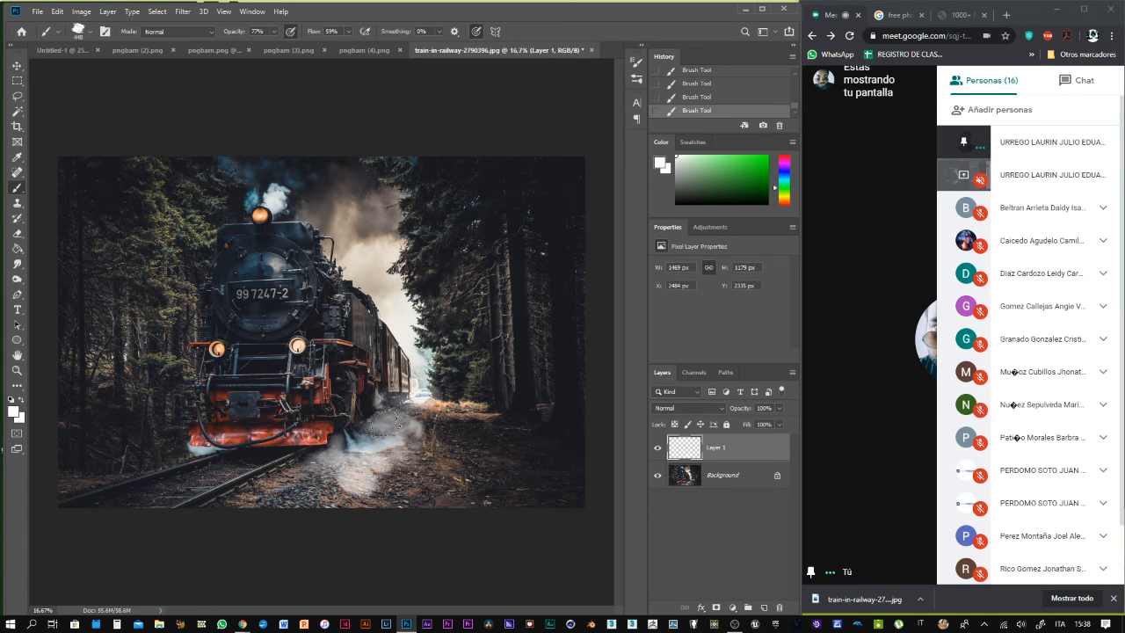
Set the foreground colour to the violet-blue #6a5bff
{"action": "left_click", "coordinate": [13, 410]}
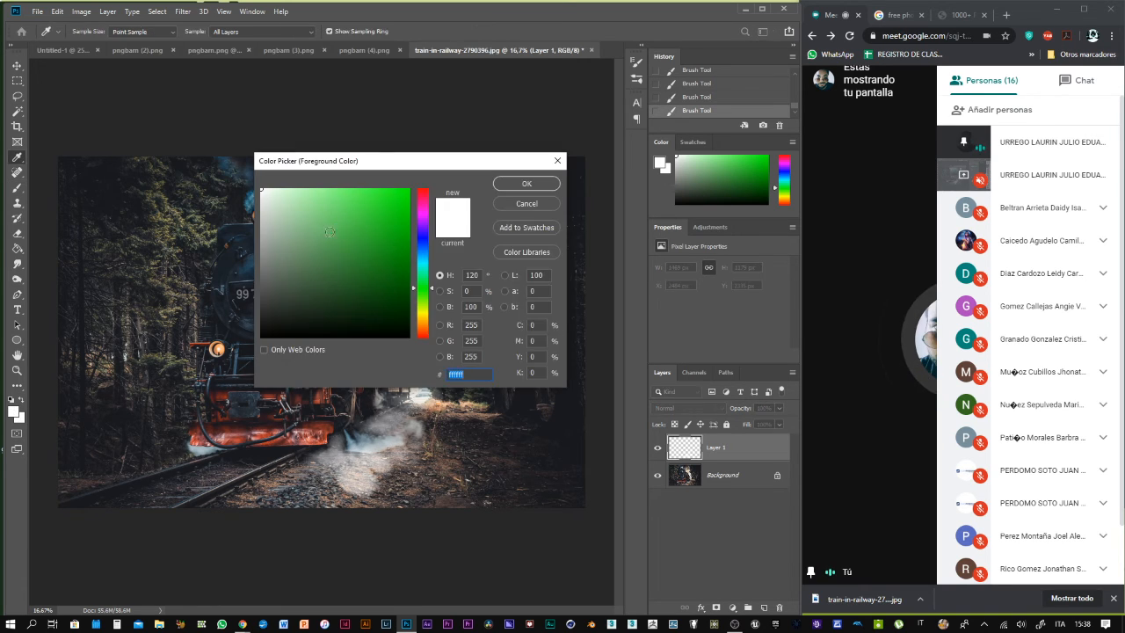
{"action": "left_click", "coordinate": [420, 234]}
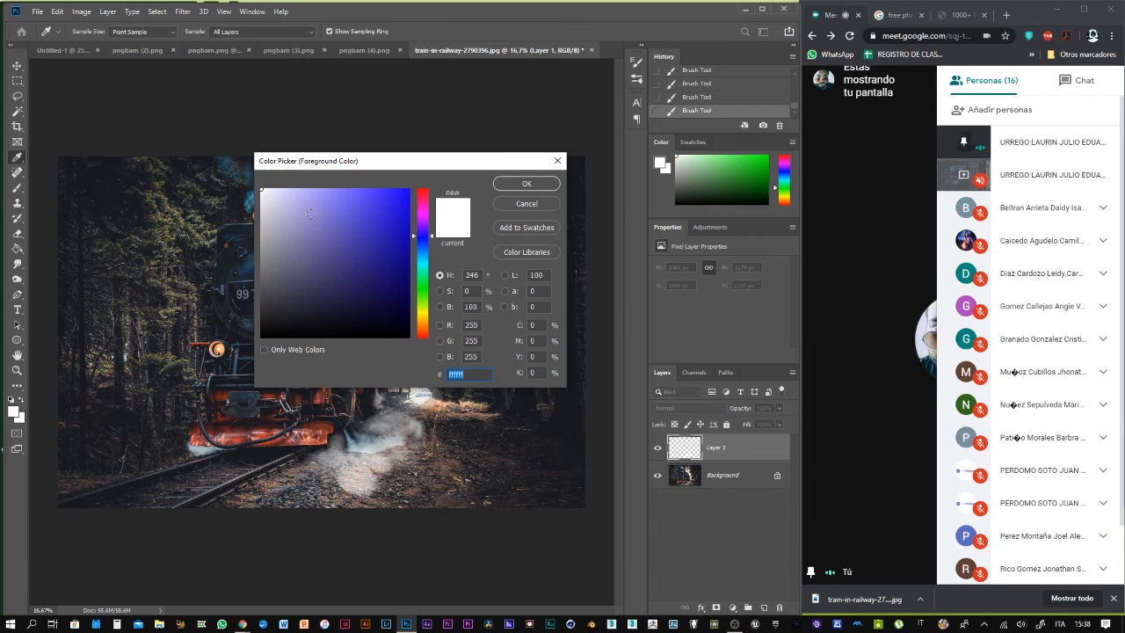
{"action": "left_click", "coordinate": [261, 223]}
{"action": "mouse_move", "coordinate": [260, 224]}
{"action": "left_mouse_down"}
{"action": "mouse_move", "coordinate": [287, 185]}
{"action": "mouse_move", "coordinate": [367, 187]}
{"action": "mouse_move", "coordinate": [356, 186]}
{"action": "left_mouse_up"}
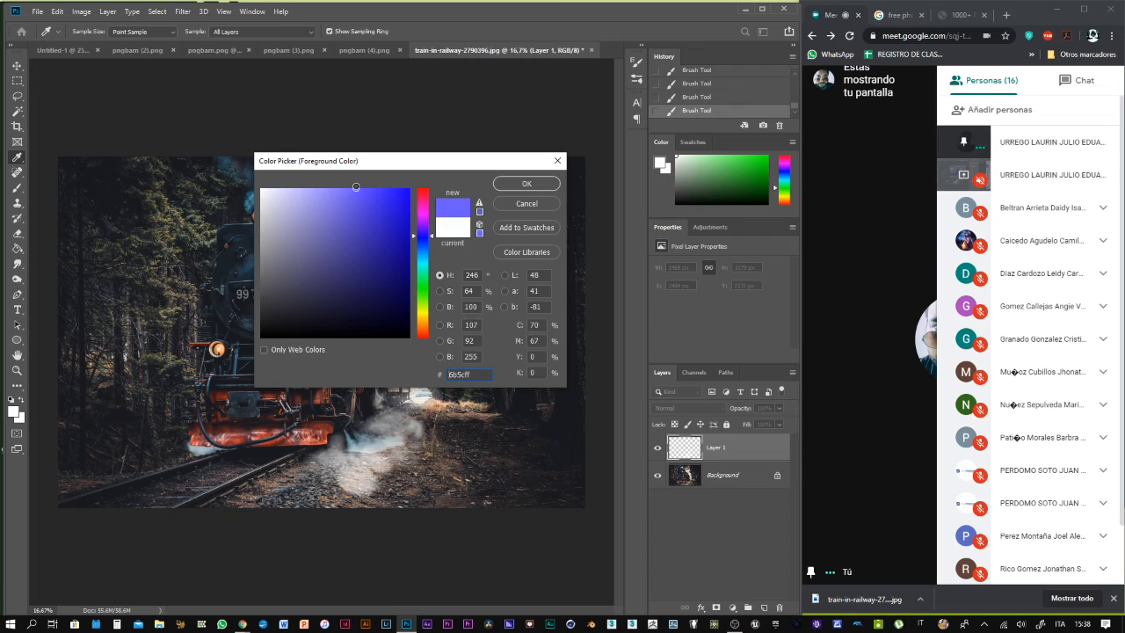
{"action": "left_click", "coordinate": [525, 183]}
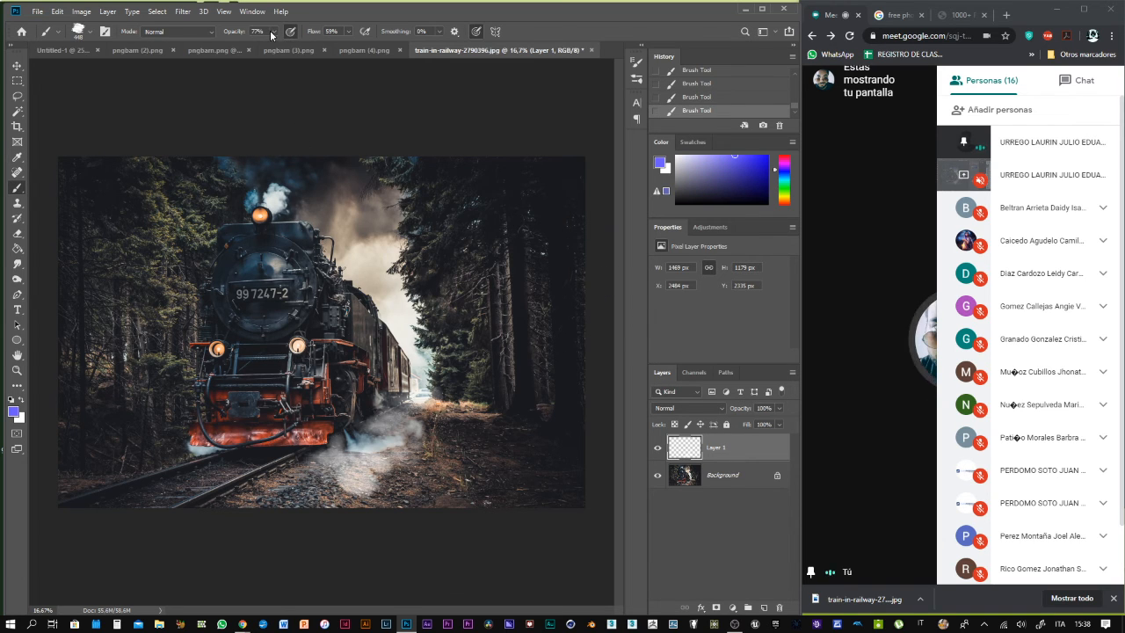
Set the brush opacity to 49% and flow to 26%, and paint a violet-blue tint into the smoke beside the locomotive
{"action": "left_click_drag", "start_coordinate": [275, 32], "coordinate": [274, 46]}
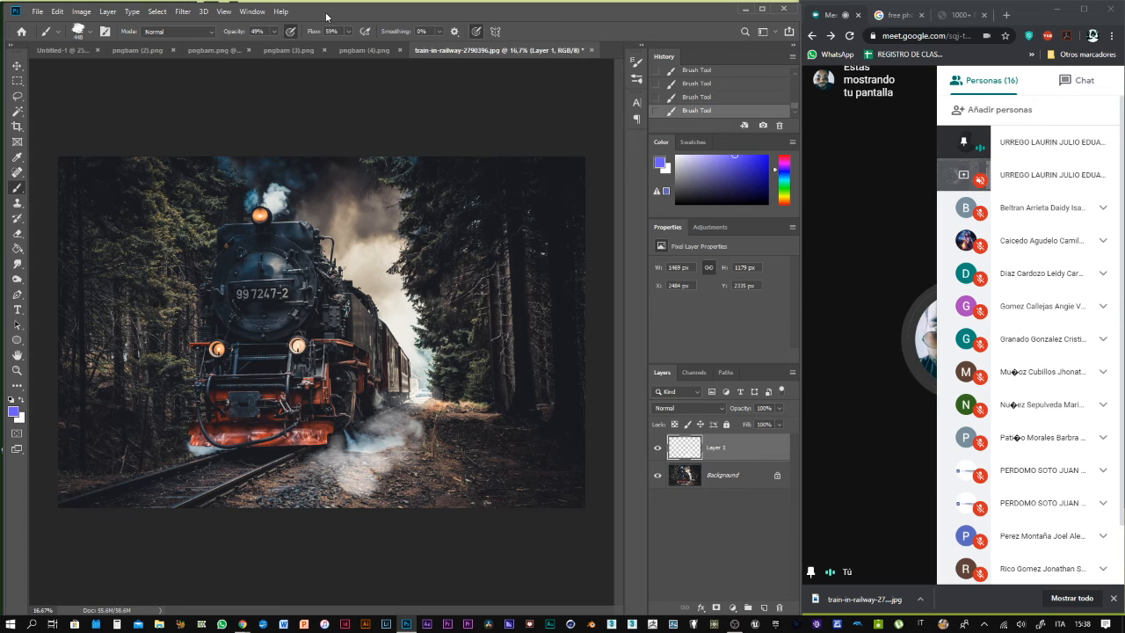
{"action": "left_click_drag", "start_coordinate": [349, 35], "coordinate": [330, 49]}
{"action": "mouse_move", "coordinate": [301, 433]}
{"action": "left_mouse_down"}
{"action": "mouse_move", "coordinate": [341, 440]}
{"action": "mouse_move", "coordinate": [351, 457]}
{"action": "left_mouse_up"}
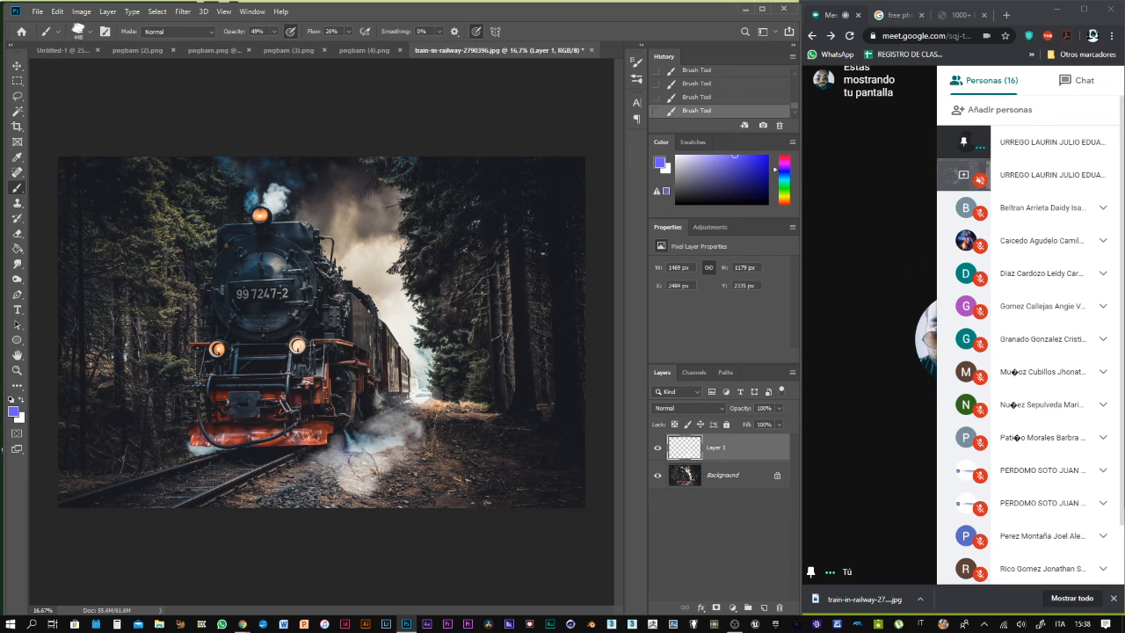
Set the foreground colour to turquoise #5bffe2, reduce the smoke brush to 168 px, and tint the smoke beside the wheels
{"action": "left_click", "coordinate": [14, 411]}
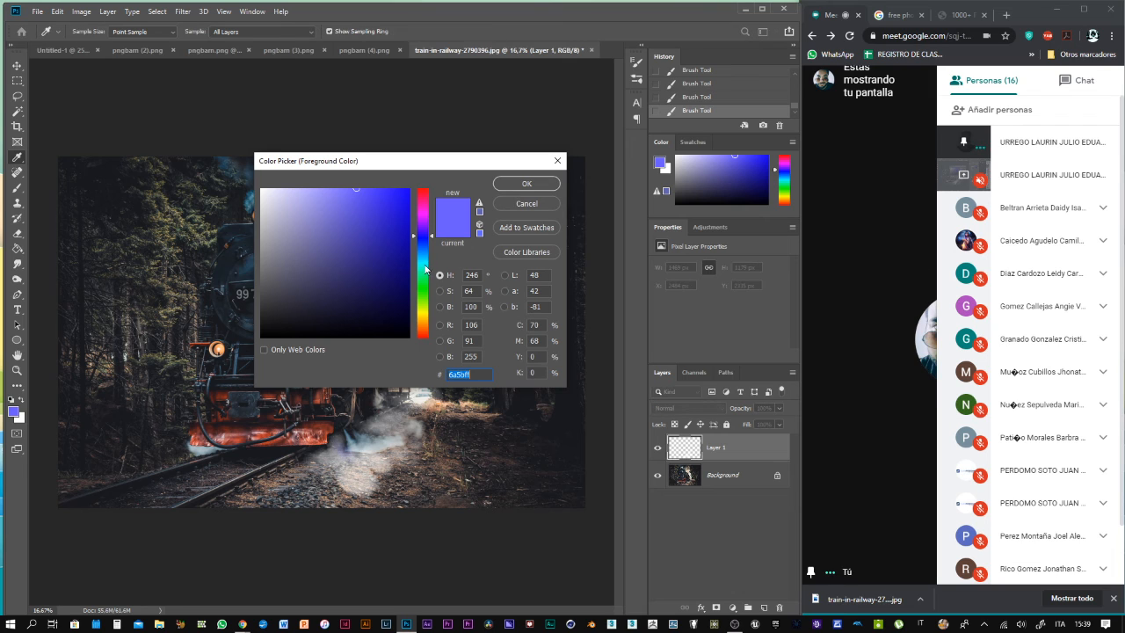
{"action": "left_click", "coordinate": [424, 268]}
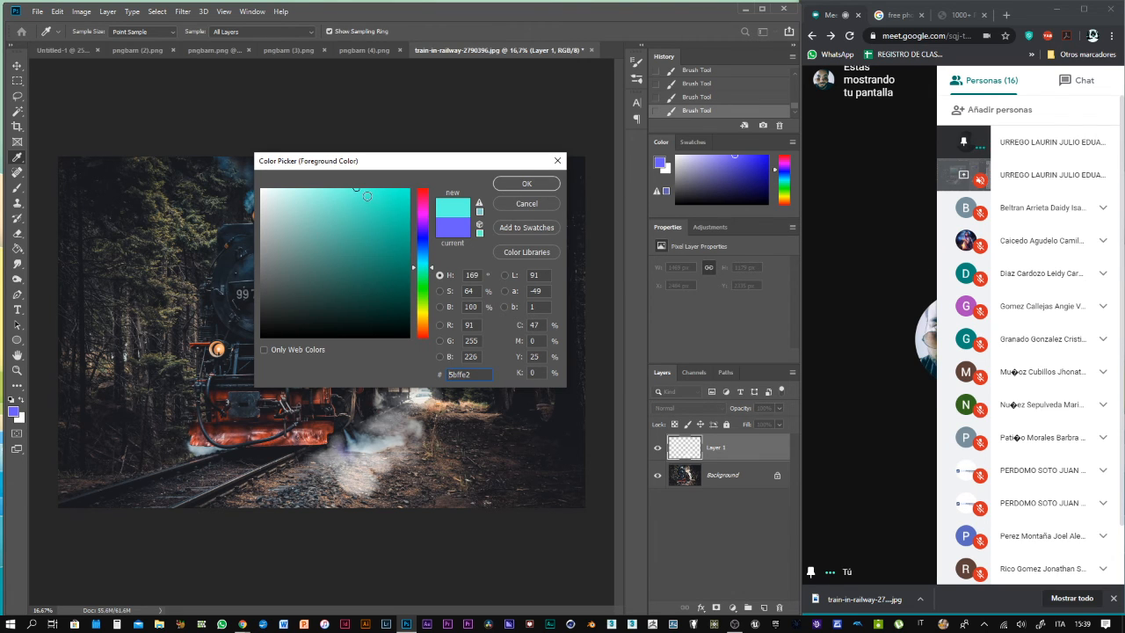
{"action": "left_click", "coordinate": [527, 184]}
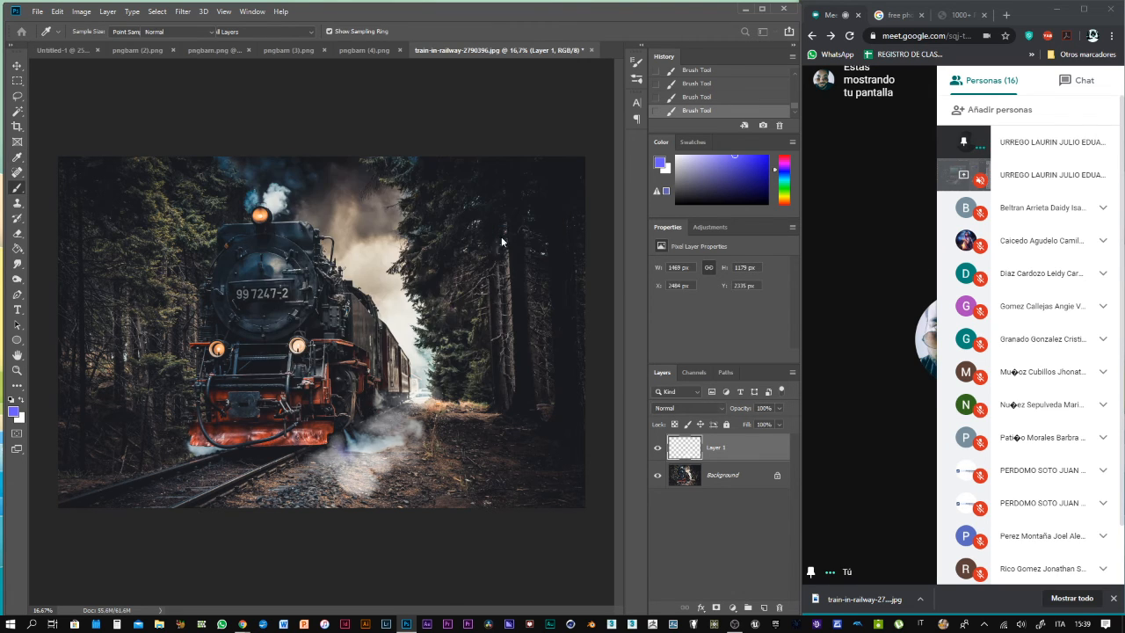
{"action": "right_click", "coordinate": [365, 455]}
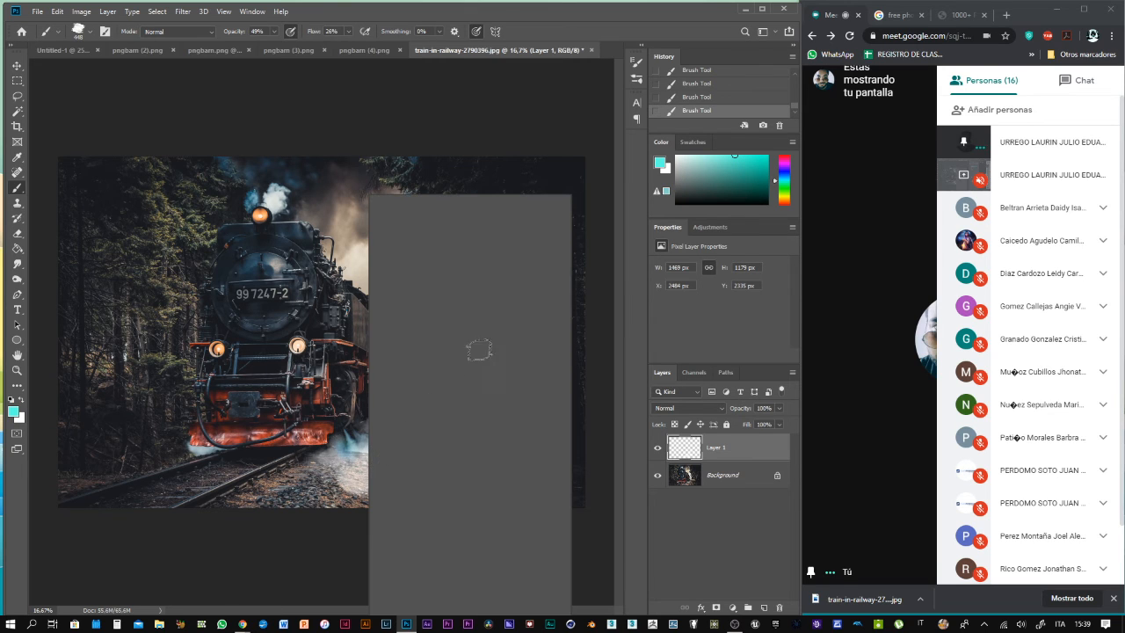
{"action": "left_click_drag", "start_coordinate": [489, 225], "coordinate": [481, 227]}
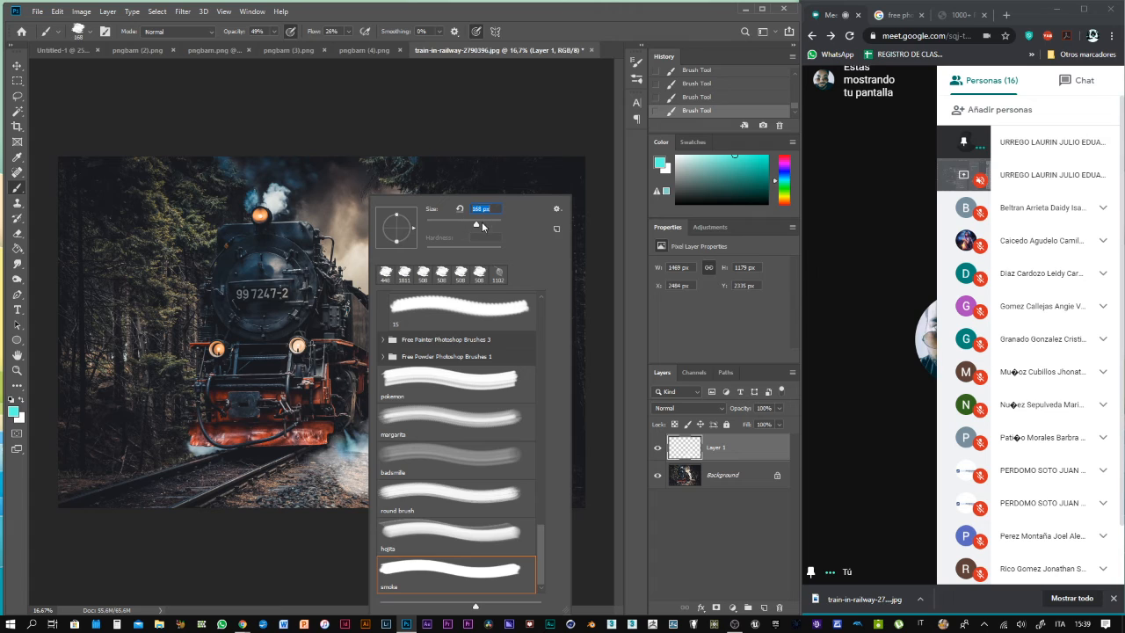
{"action": "left_click", "coordinate": [556, 50]}
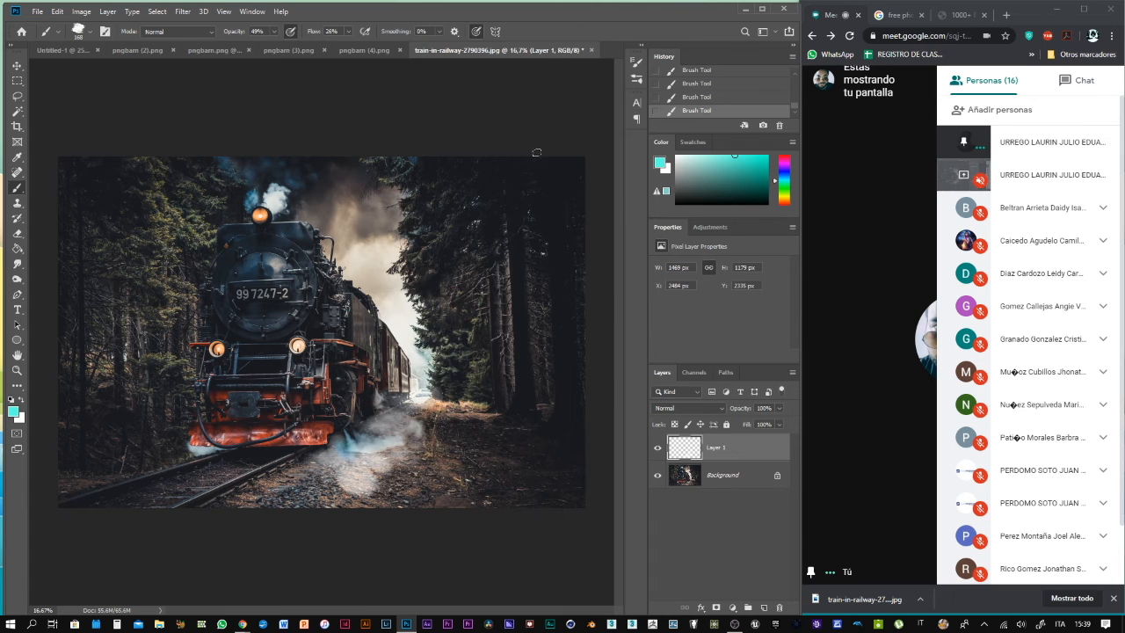
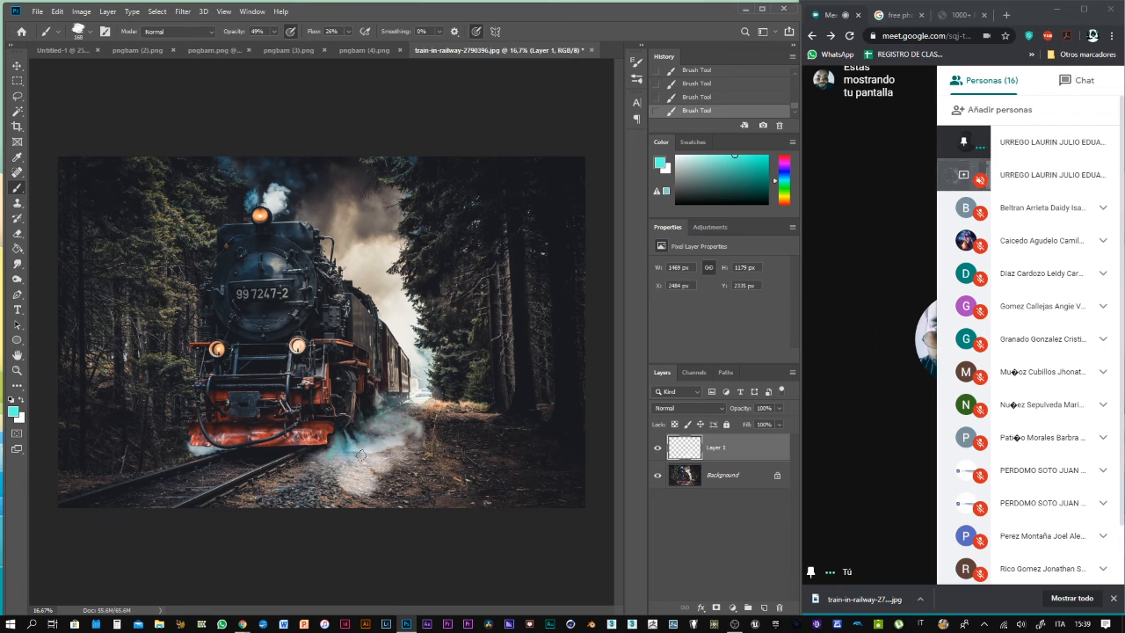
Set the foreground colour back to white and soften the turquoise smoke beside the wheels
{"action": "left_click", "coordinate": [12, 410]}
{"action": "left_click_drag", "start_coordinate": [267, 231], "coordinate": [243, 183]}
{"action": "left_click", "coordinate": [526, 184]}
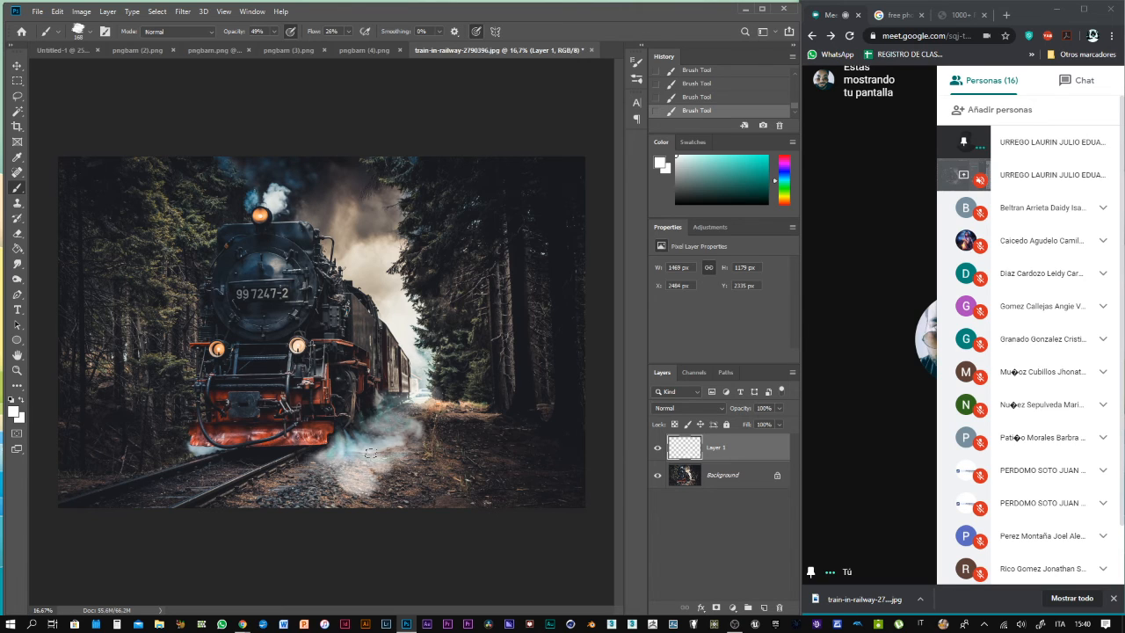
Set Layer 1's blending mode to Luminosity and dab more white smoke beside the locomotive's wheels
{"action": "left_click", "coordinate": [724, 409]}
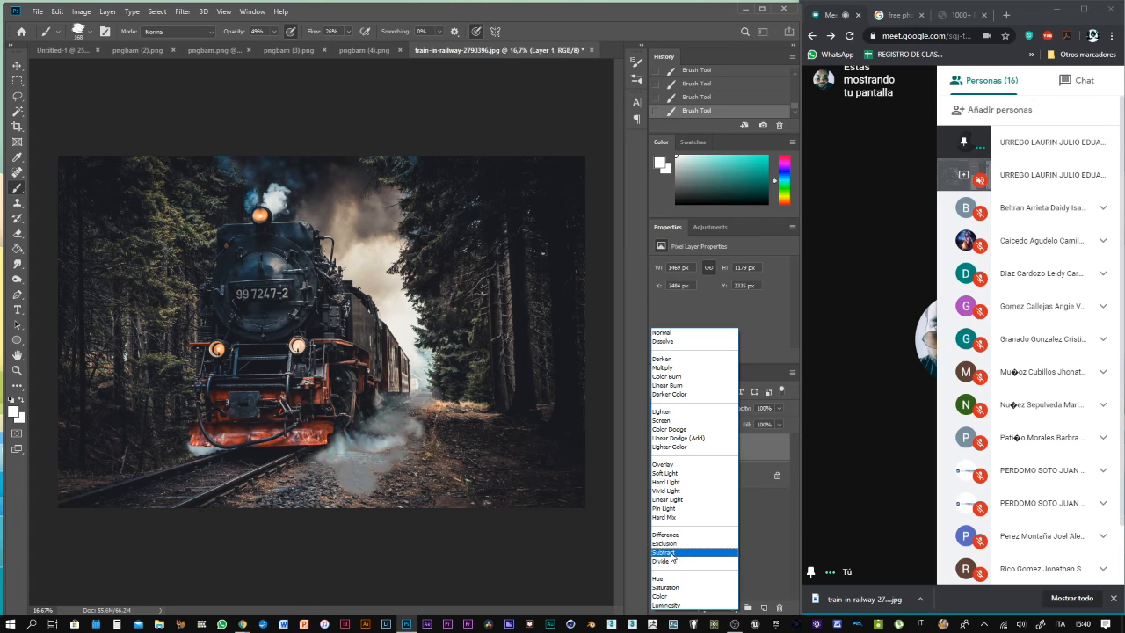
{"action": "left_click", "coordinate": [667, 605]}
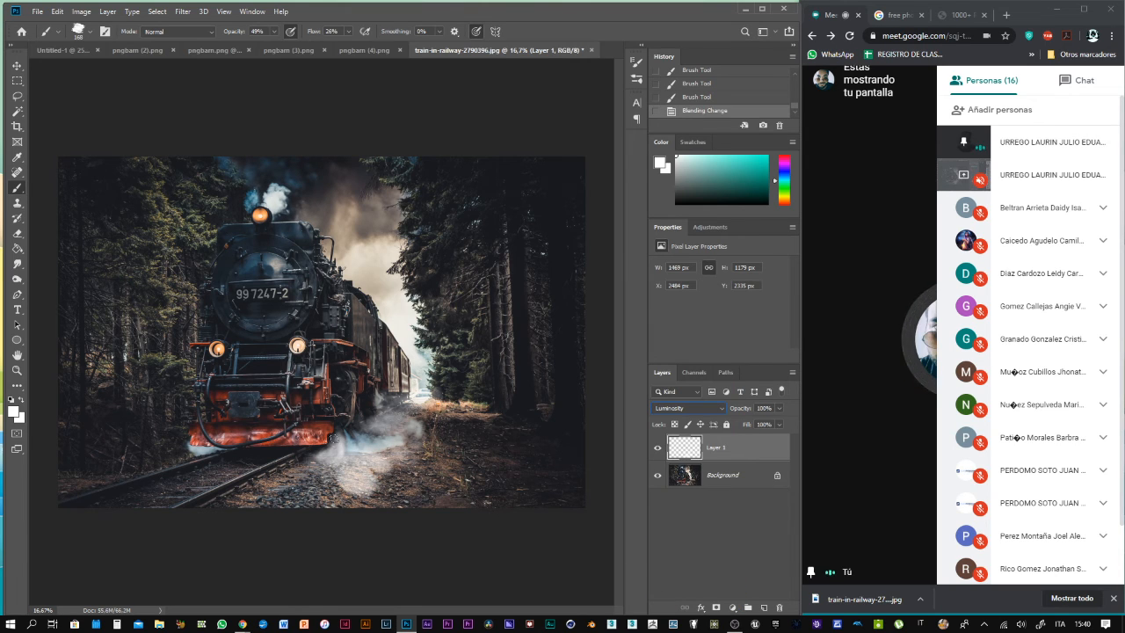
{"action": "left_click", "coordinate": [339, 439]}
{"action": "left_click", "coordinate": [351, 455]}
{"action": "left_click", "coordinate": [355, 450]}
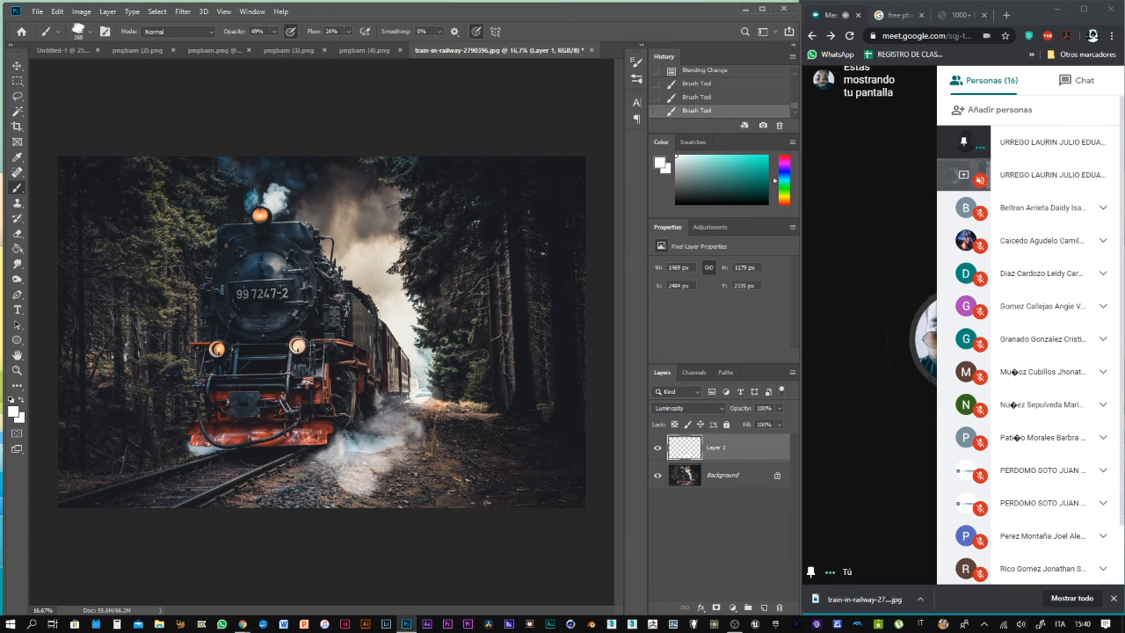
{"action": "left_click", "coordinate": [347, 438]}
Paint smoke at the locomotive's front beside the track, and stamp smoke above the chimney with the brush enlarged to 1102 px
{"action": "left_click", "coordinate": [229, 466]}
{"action": "left_click", "coordinate": [180, 454]}
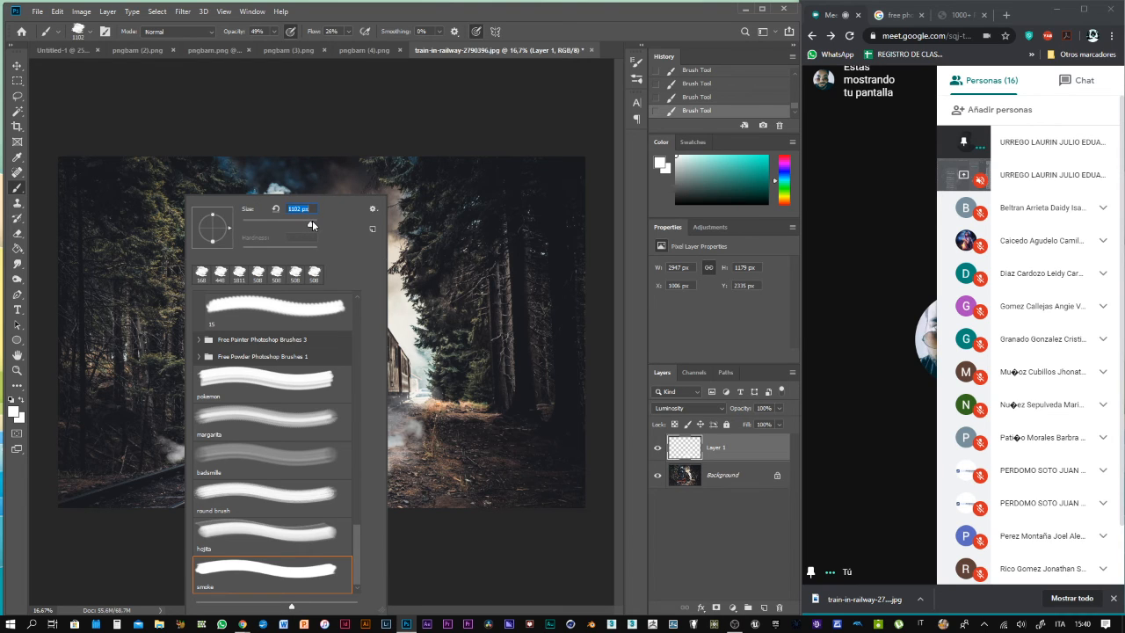
{"action": "left_click", "coordinate": [417, 113]}
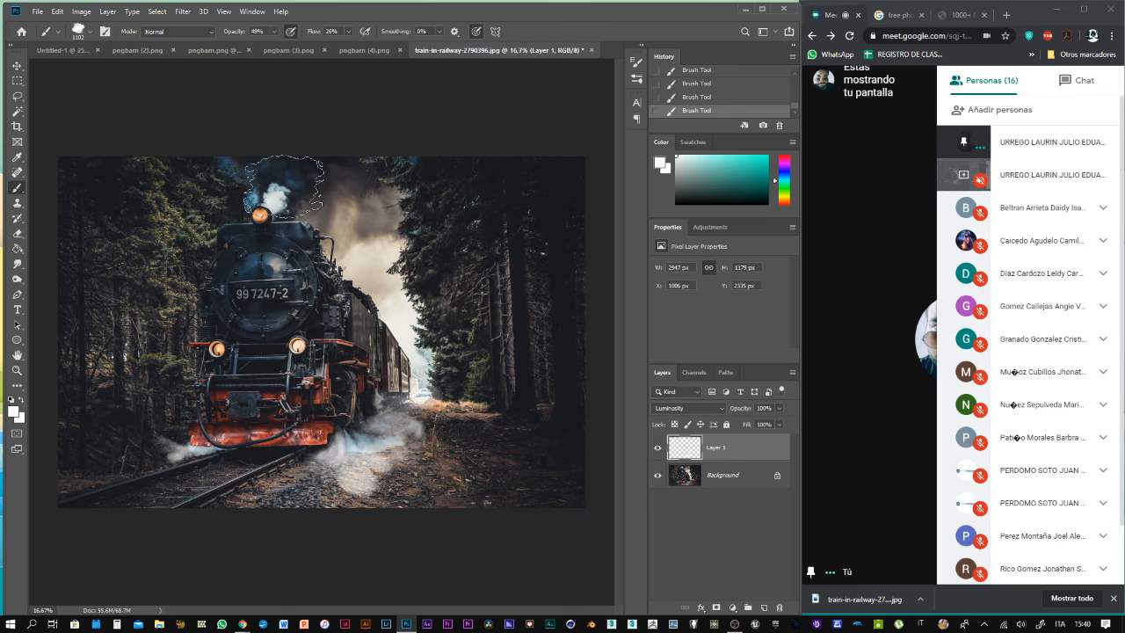
{"action": "left_click", "coordinate": [279, 179]}
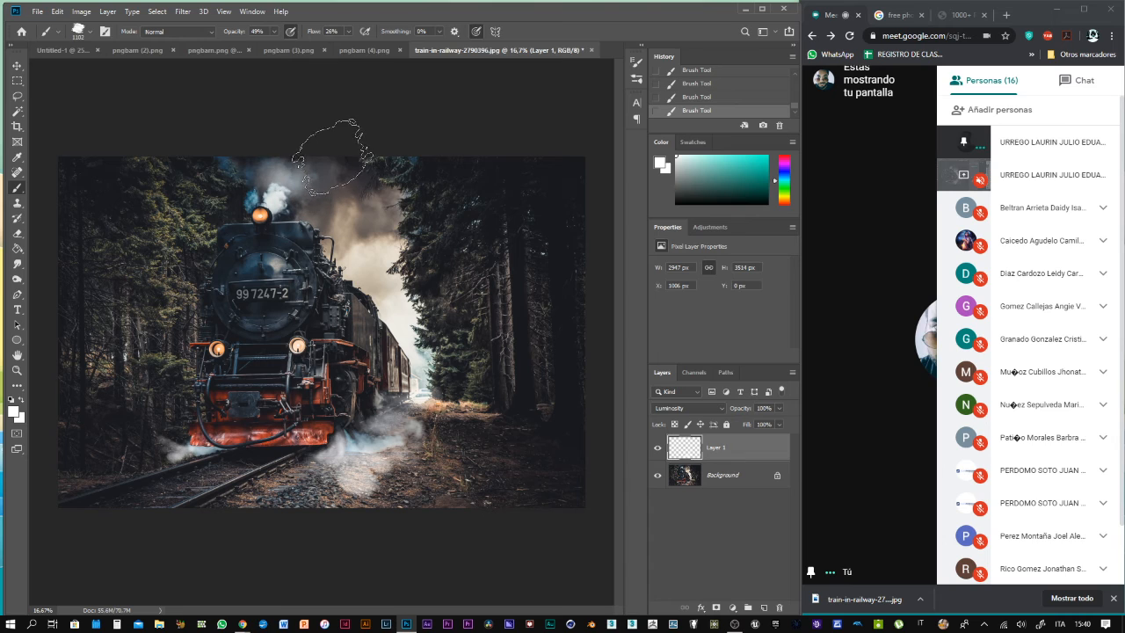
Set the brush flow to 100%, opacity to 84% and size to 158 px, and paint smoke at the chimney
{"action": "left_click", "coordinate": [348, 30]}
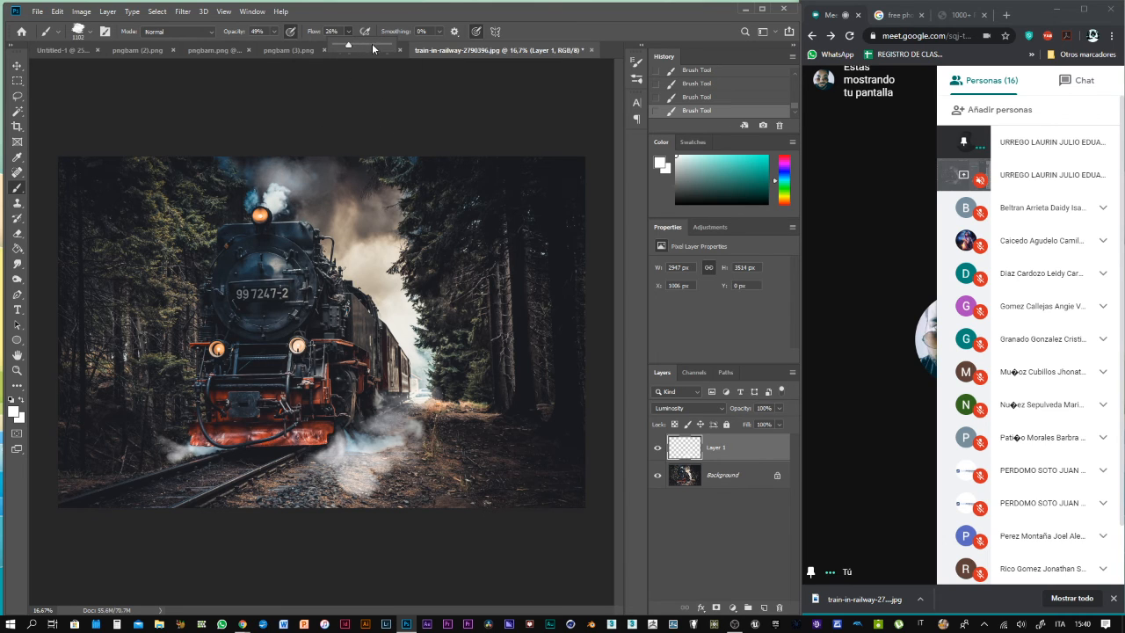
{"action": "left_click_drag", "start_coordinate": [373, 48], "coordinate": [393, 48]}
{"action": "left_click", "coordinate": [275, 33]}
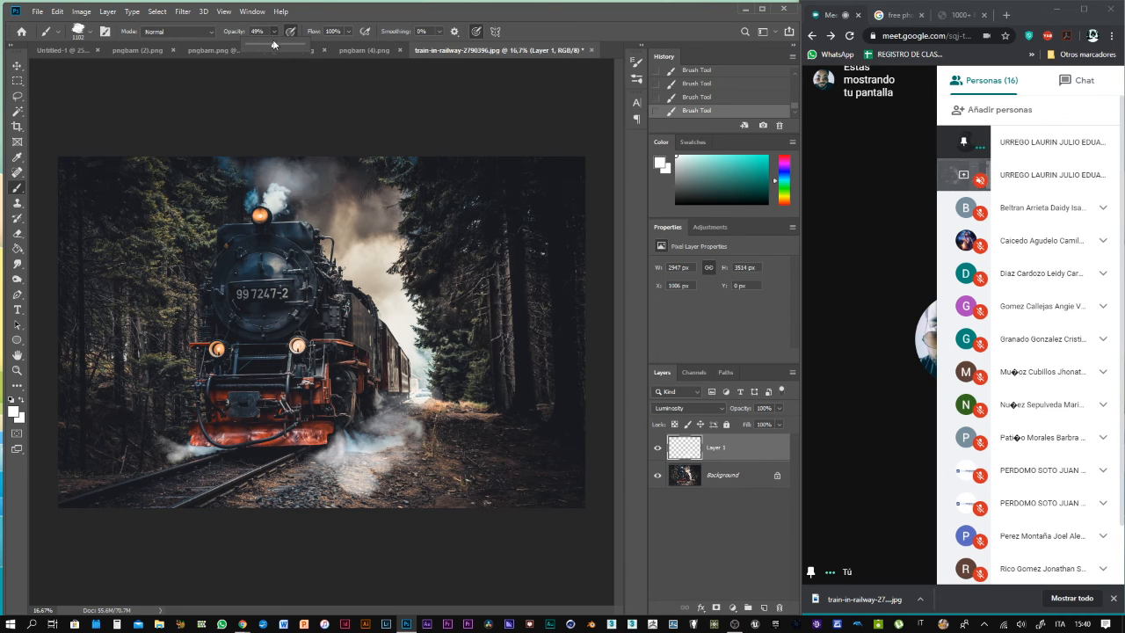
{"action": "left_click", "coordinate": [292, 42]}
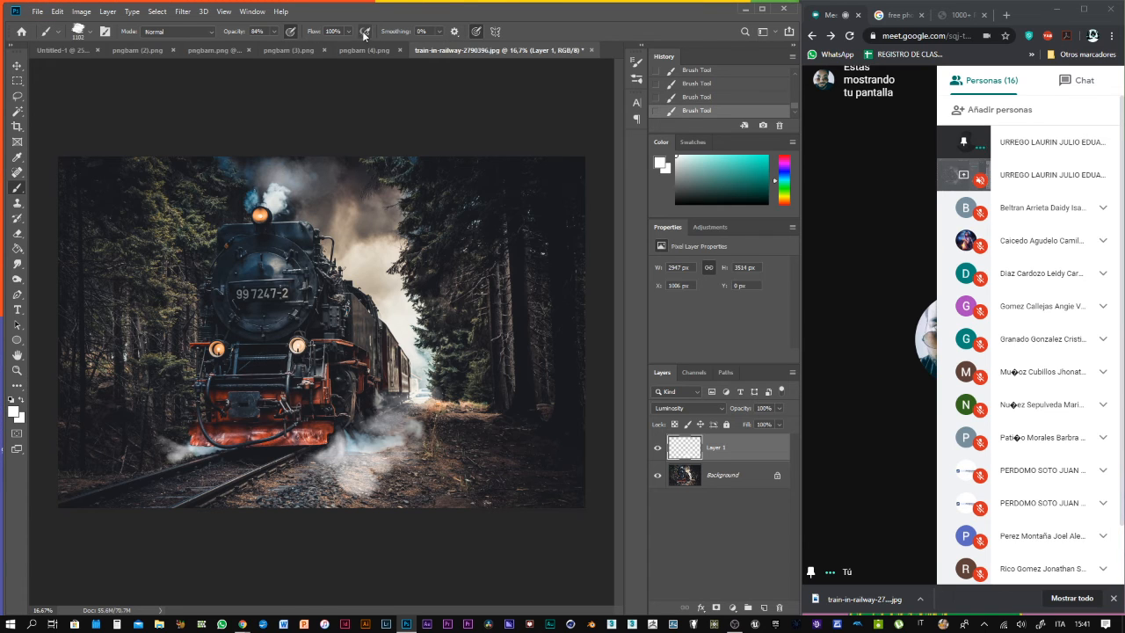
{"action": "right_click", "coordinate": [283, 165]}
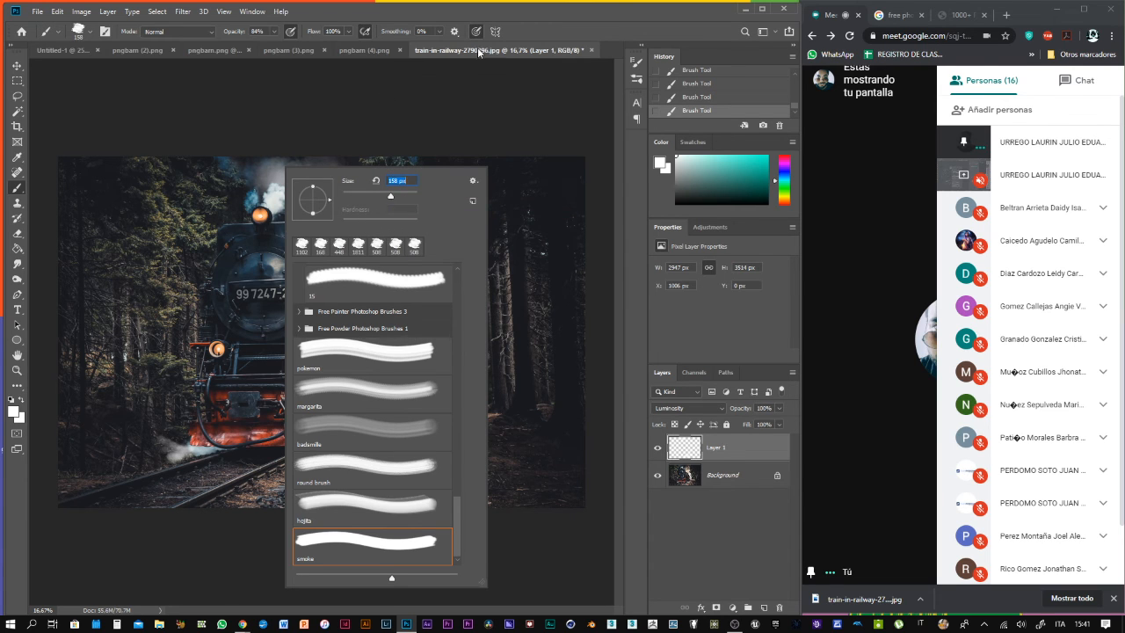
{"action": "left_click", "coordinate": [558, 27]}
{"action": "left_click", "coordinate": [260, 195]}
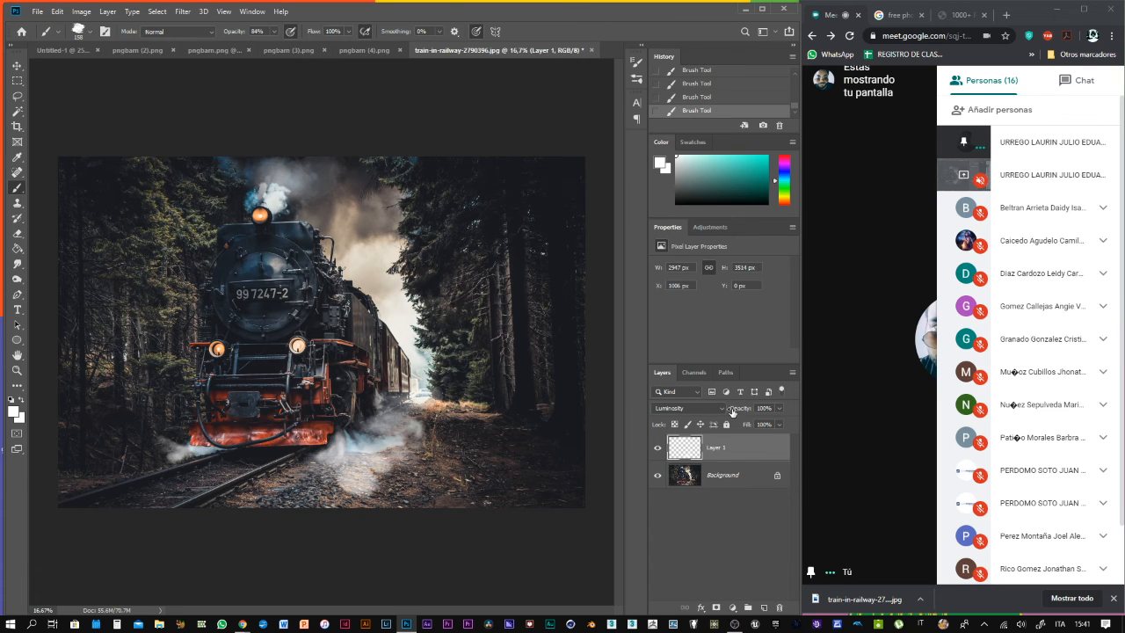
Set Layer 1's blending mode back to Normal and build up dense white smoke above the chimney
{"action": "left_click", "coordinate": [714, 410]}
{"action": "left_click", "coordinate": [694, 332]}
{"action": "left_click", "coordinate": [263, 188]}
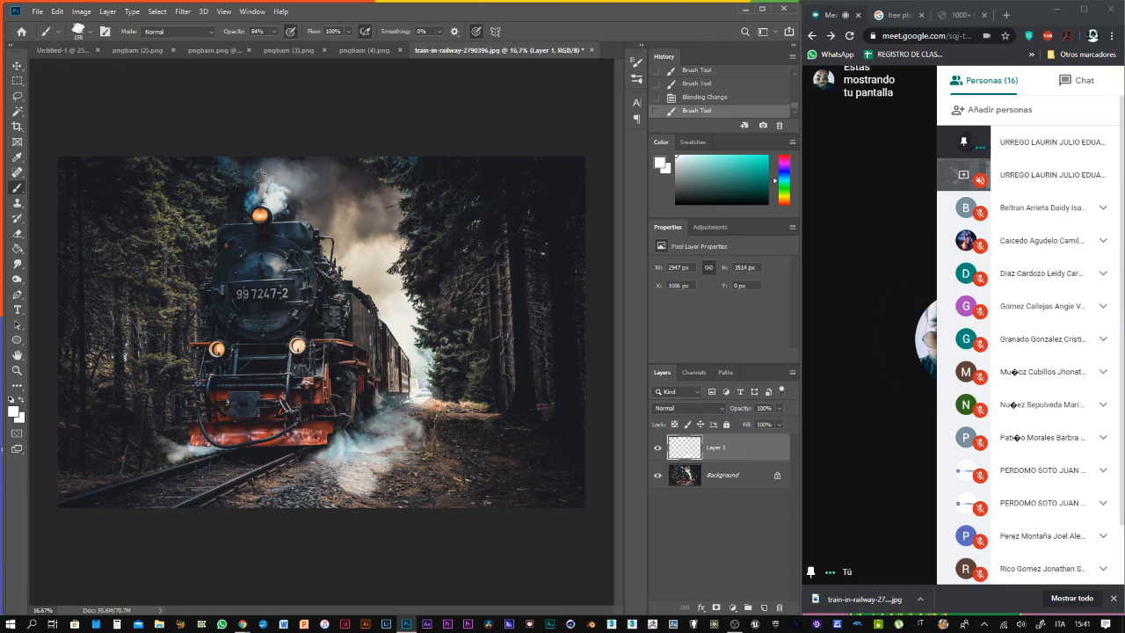
{"action": "left_click", "coordinate": [258, 184]}
{"action": "left_click", "coordinate": [255, 188]}
{"action": "left_click", "coordinate": [255, 183]}
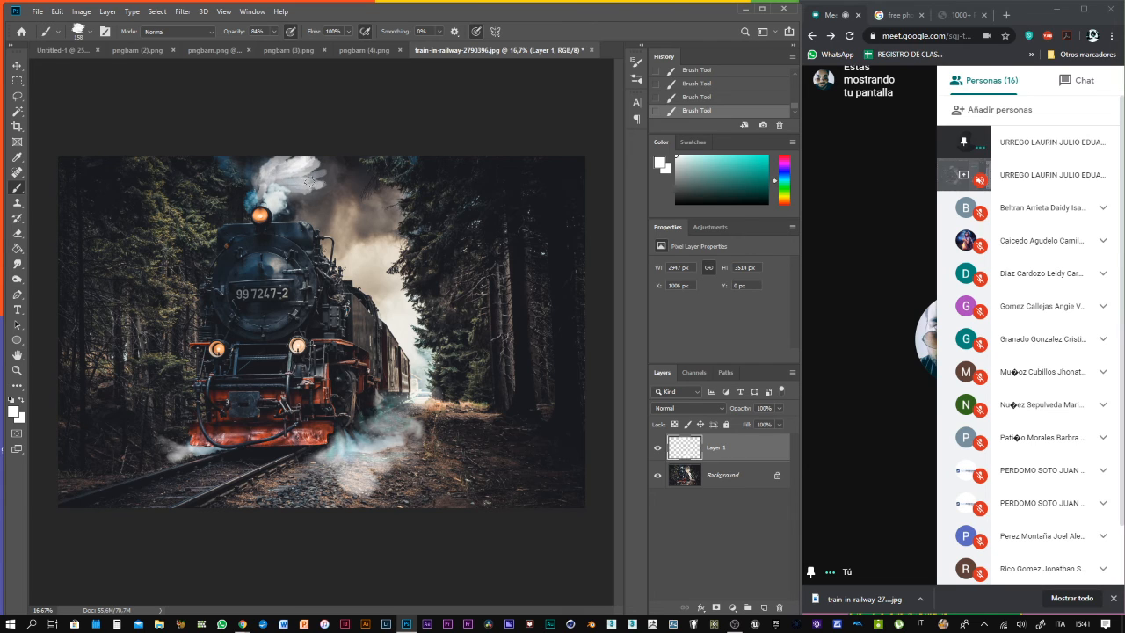
Enlarge the smoke brush to 243 px and extend the smoke trailing from the chimney and beside the front of the track
{"action": "right_click", "coordinate": [288, 182]}
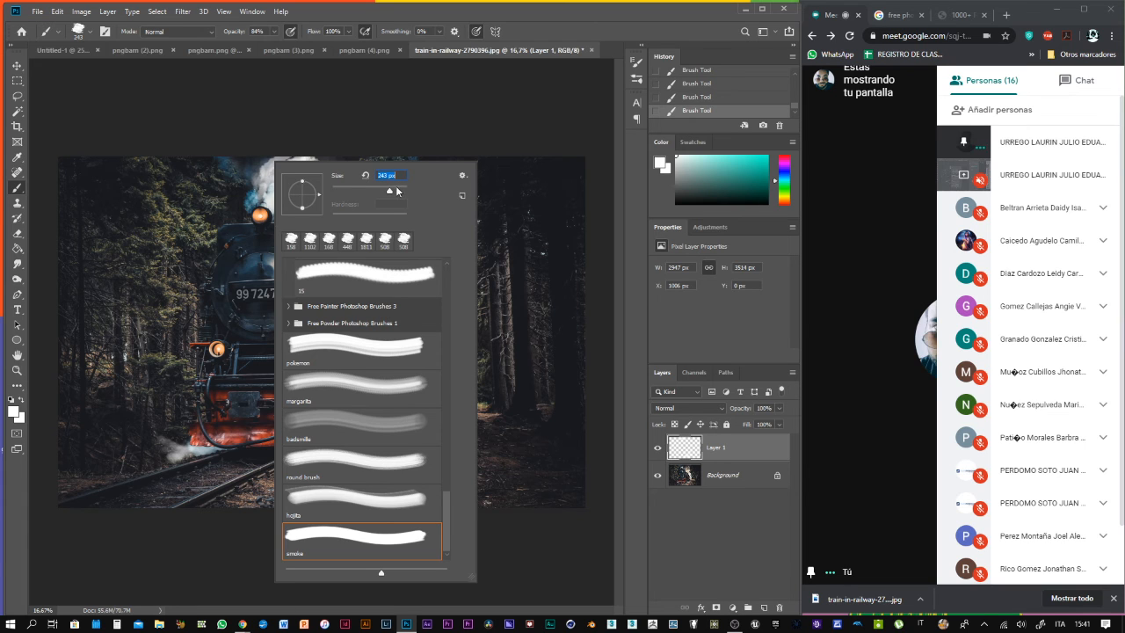
{"action": "left_click", "coordinate": [511, 26]}
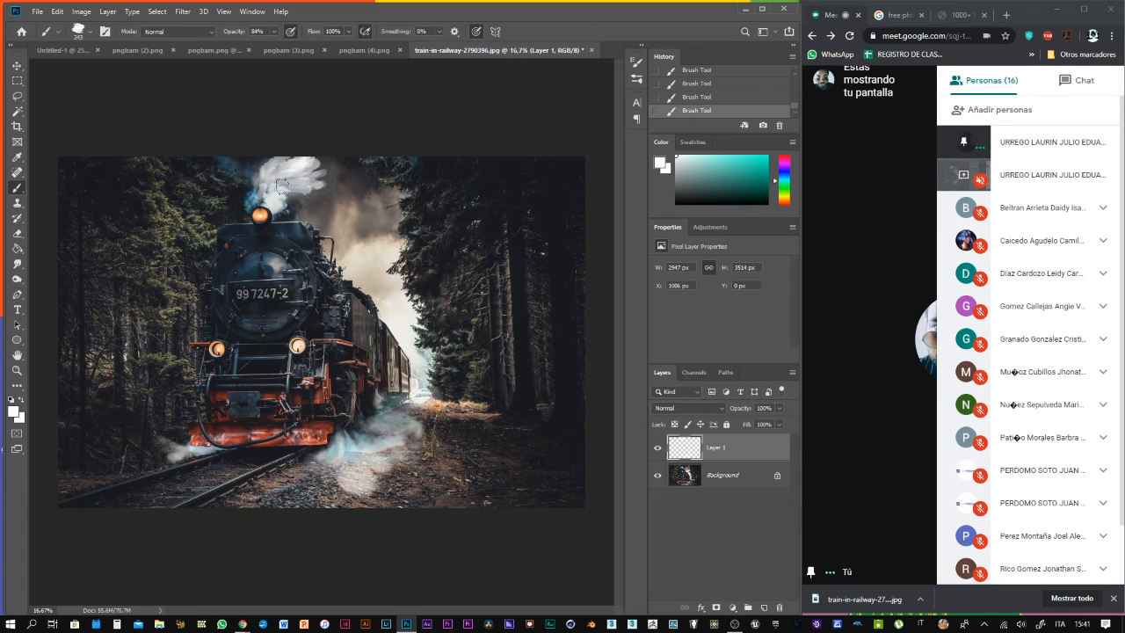
{"action": "mouse_move", "coordinate": [282, 185]}
{"action": "left_mouse_down"}
{"action": "mouse_move", "coordinate": [322, 182]}
{"action": "mouse_move", "coordinate": [275, 183]}
{"action": "mouse_move", "coordinate": [316, 183]}
{"action": "mouse_move", "coordinate": [315, 166]}
{"action": "mouse_move", "coordinate": [304, 171]}
{"action": "mouse_move", "coordinate": [328, 161]}
{"action": "mouse_move", "coordinate": [273, 174]}
{"action": "mouse_move", "coordinate": [358, 168]}
{"action": "mouse_move", "coordinate": [307, 171]}
{"action": "mouse_move", "coordinate": [334, 162]}
{"action": "left_mouse_up"}
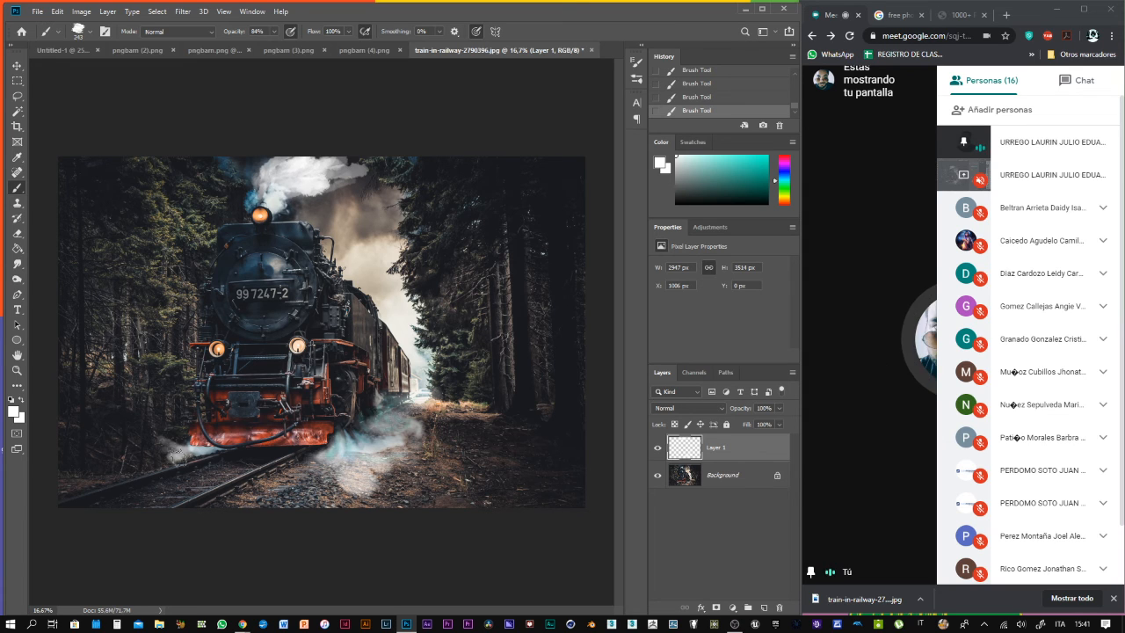
{"action": "mouse_move", "coordinate": [174, 456]}
{"action": "left_mouse_down"}
{"action": "mouse_move", "coordinate": [158, 455]}
{"action": "mouse_move", "coordinate": [177, 448]}
{"action": "left_mouse_up"}
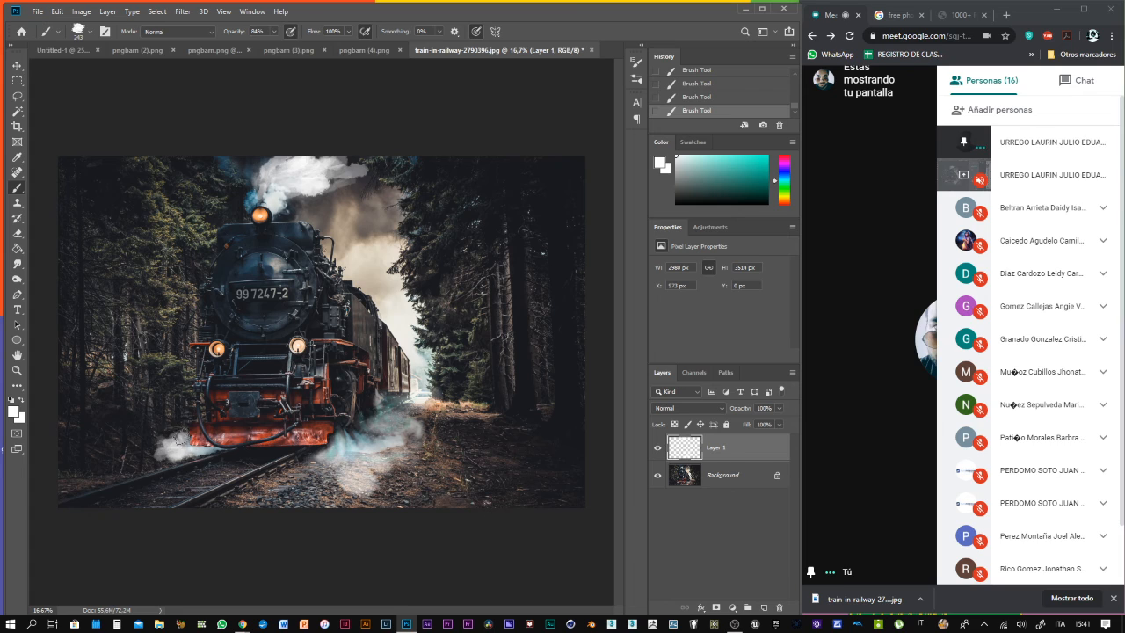
{"action": "mouse_move", "coordinate": [168, 427]}
{"action": "left_mouse_down"}
{"action": "mouse_move", "coordinate": [132, 463]}
{"action": "mouse_move", "coordinate": [154, 465]}
{"action": "left_mouse_up"}
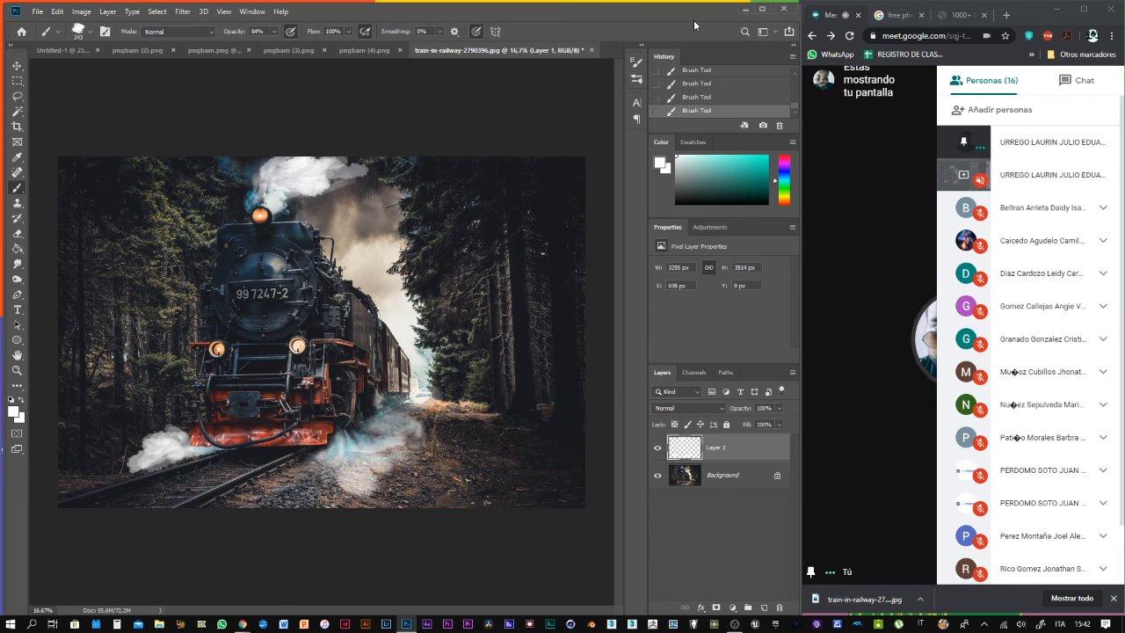
Check the replies in the Google Meet chat and return to Photoshop
{"action": "left_click", "coordinate": [745, 9]}
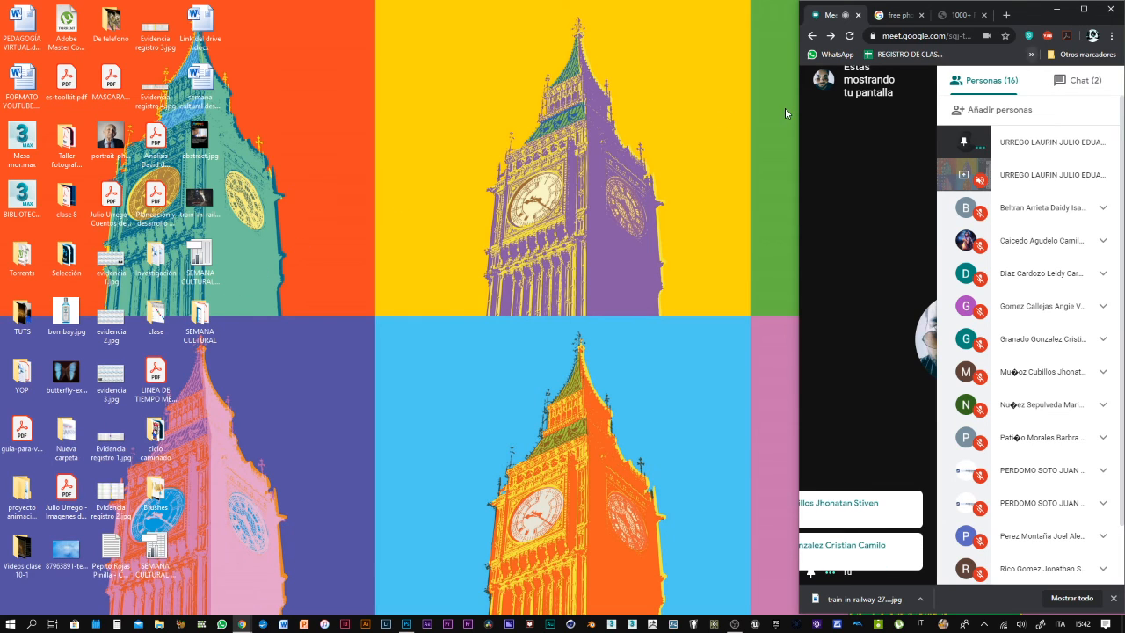
{"action": "left_click", "coordinate": [1077, 80]}
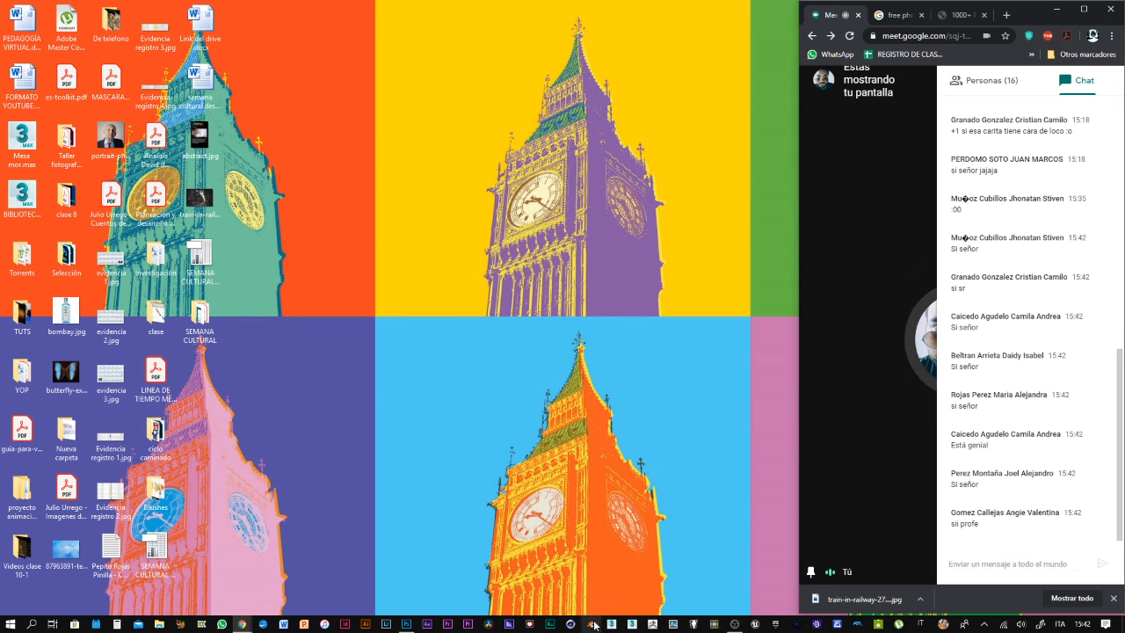
{"action": "left_click", "coordinate": [405, 624]}
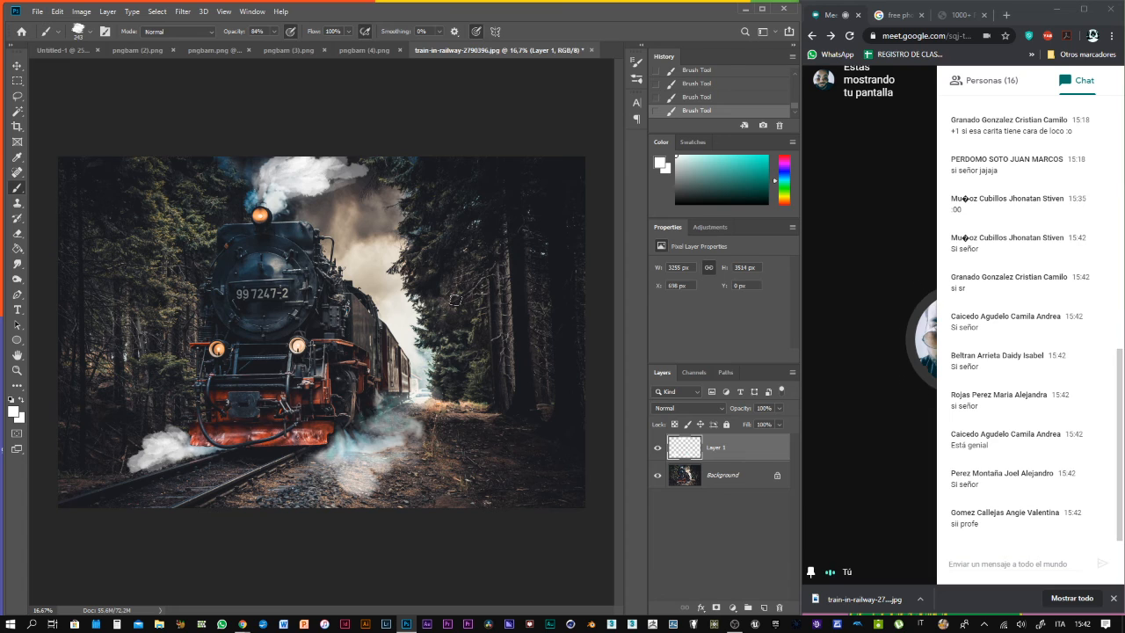
Enable Color Dynamics for the smoke brush and paint a thick column of smoke over the carriages behind the locomotive
{"action": "left_click", "coordinate": [636, 62]}
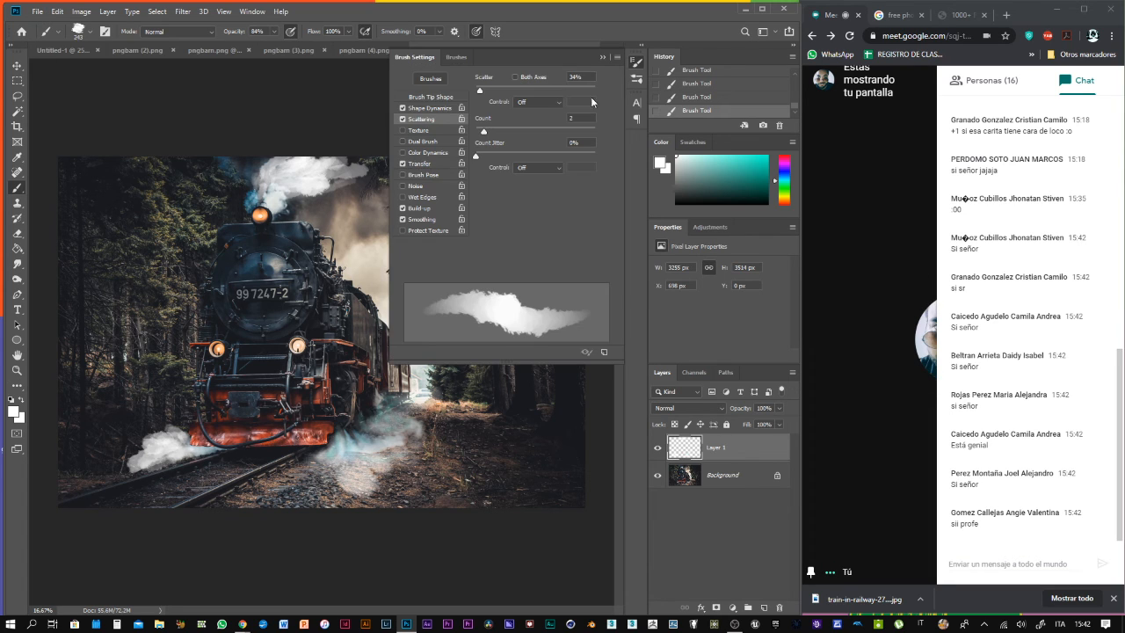
{"action": "left_click", "coordinate": [436, 152]}
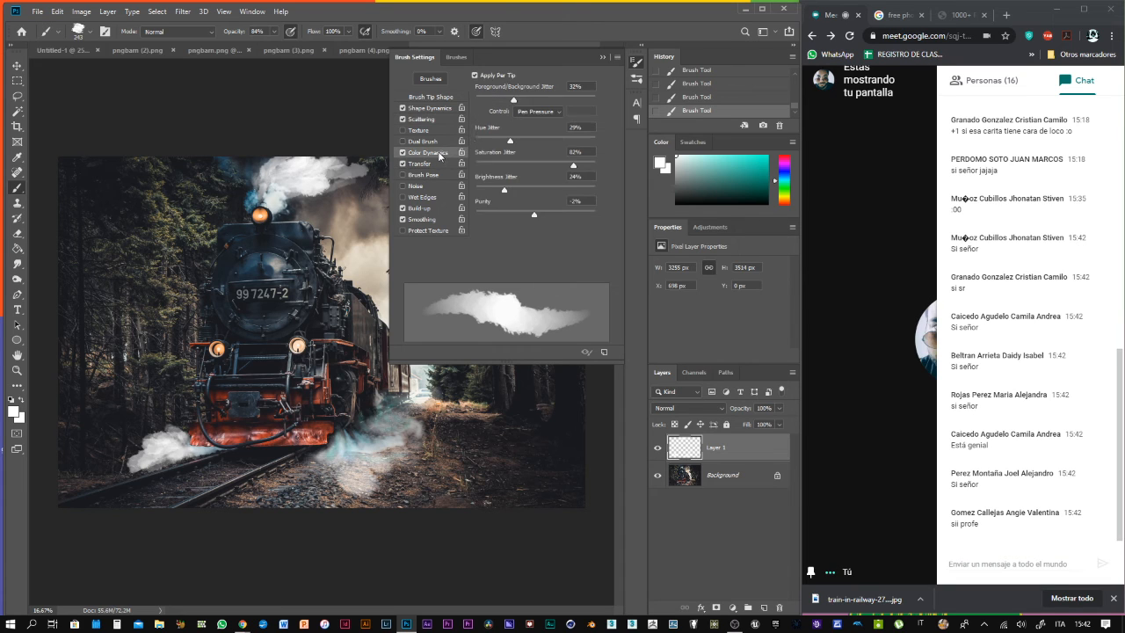
{"action": "left_click", "coordinate": [603, 58]}
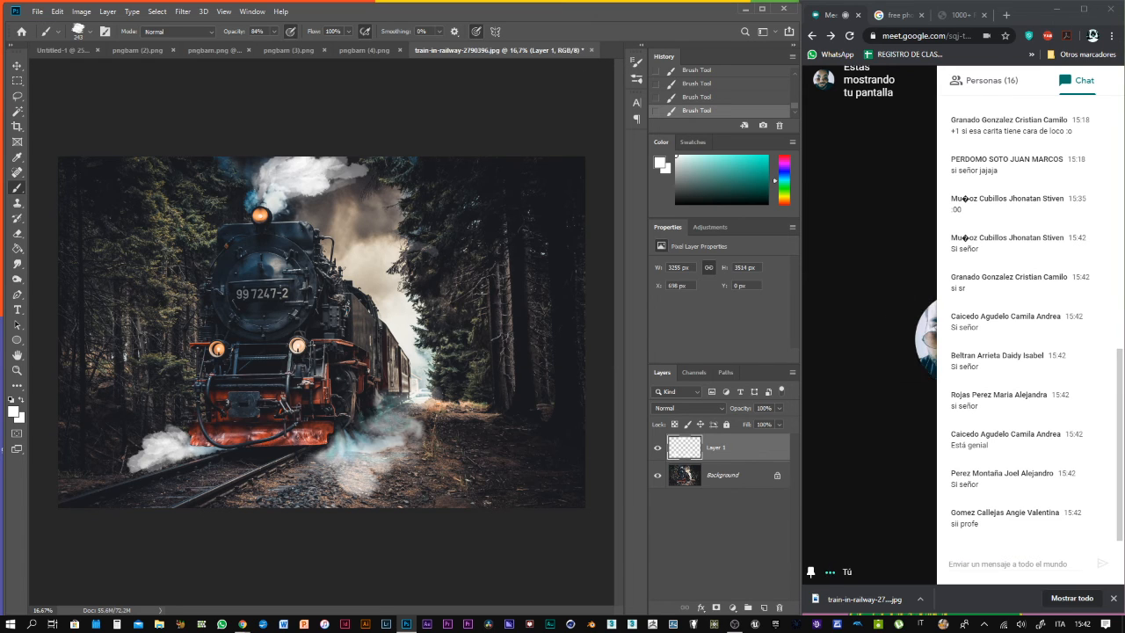
{"action": "mouse_move", "coordinate": [403, 290]}
{"action": "left_mouse_down"}
{"action": "mouse_move", "coordinate": [377, 318]}
{"action": "mouse_move", "coordinate": [370, 375]}
{"action": "mouse_move", "coordinate": [396, 334]}
{"action": "mouse_move", "coordinate": [420, 381]}
{"action": "left_mouse_up"}
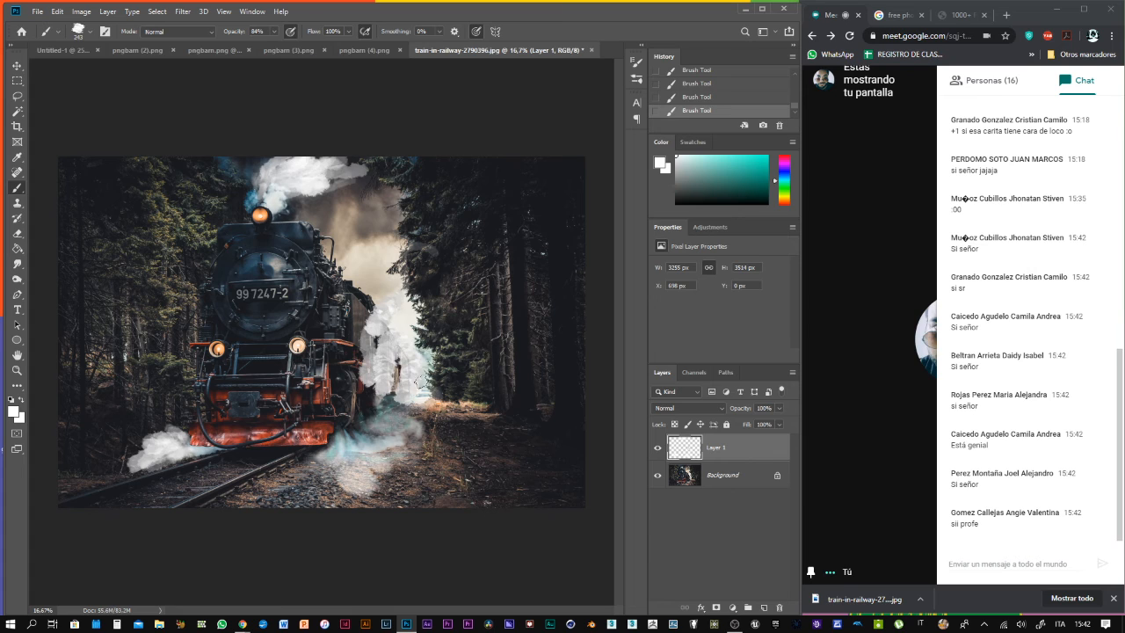
{"action": "left_click_drag", "start_coordinate": [408, 332], "coordinate": [409, 367]}
{"action": "mouse_move", "coordinate": [400, 320]}
{"action": "left_mouse_down"}
{"action": "mouse_move", "coordinate": [427, 309]}
{"action": "mouse_move", "coordinate": [378, 299]}
{"action": "mouse_move", "coordinate": [407, 277]}
{"action": "mouse_move", "coordinate": [374, 351]}
{"action": "mouse_move", "coordinate": [387, 367]}
{"action": "mouse_move", "coordinate": [361, 396]}
{"action": "mouse_move", "coordinate": [374, 380]}
{"action": "mouse_move", "coordinate": [372, 420]}
{"action": "mouse_move", "coordinate": [397, 386]}
{"action": "mouse_move", "coordinate": [391, 418]}
{"action": "mouse_move", "coordinate": [405, 444]}
{"action": "mouse_move", "coordinate": [422, 369]}
{"action": "left_mouse_up"}
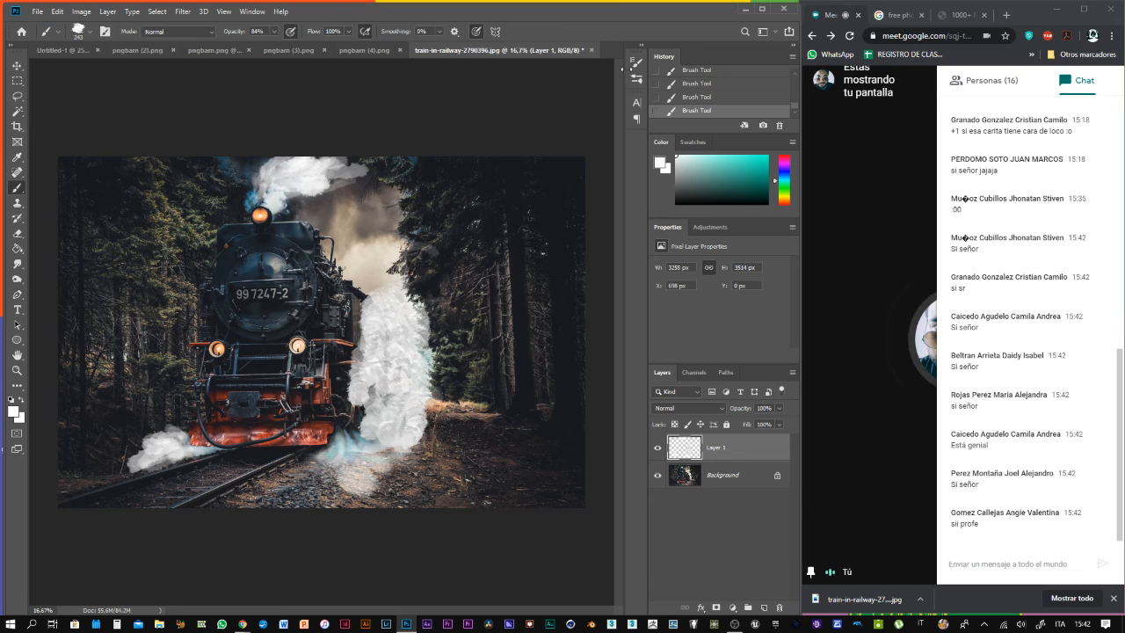
Set the Color Dynamics saturation jitter to 64% and brightness jitter to 13%, and paint more smoke over the carriages and ground
{"action": "left_click", "coordinate": [635, 63]}
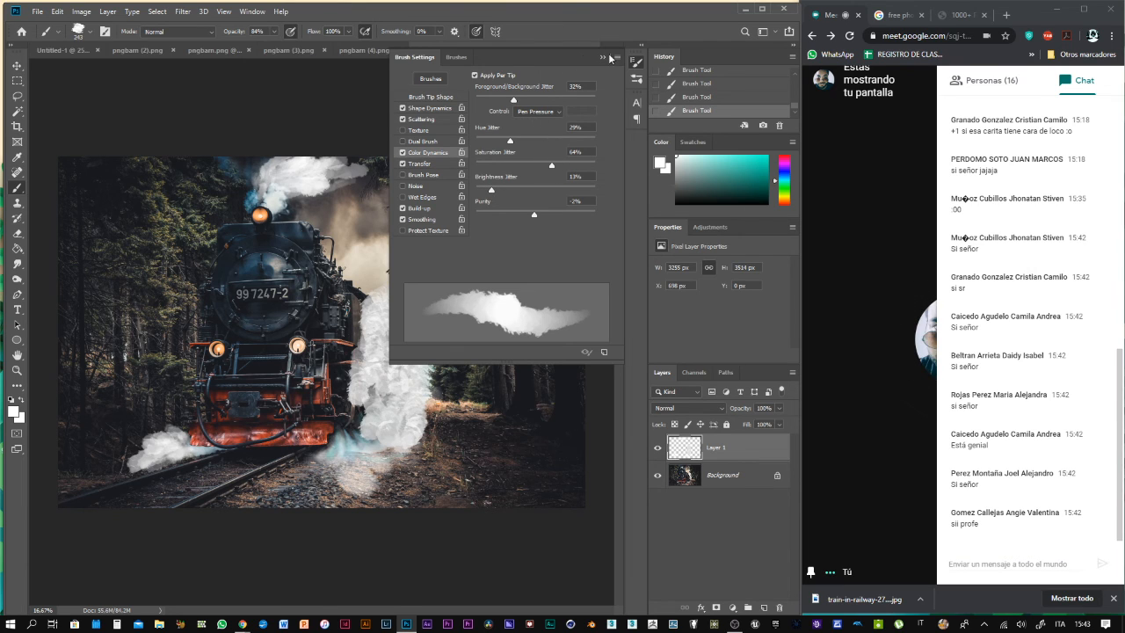
{"action": "left_click", "coordinate": [602, 58]}
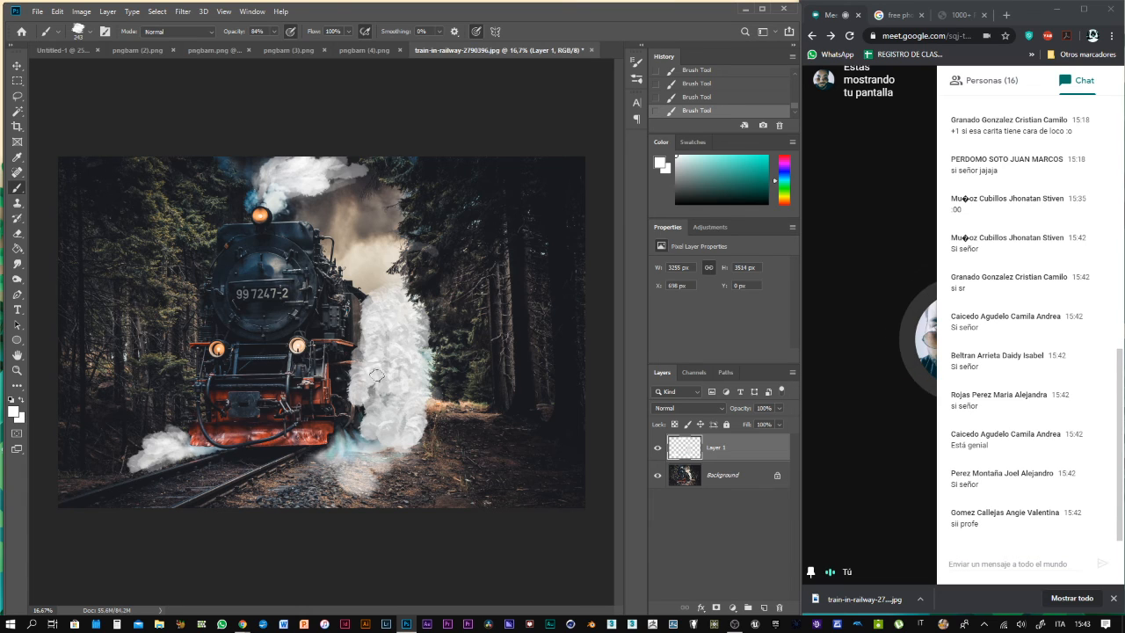
{"action": "mouse_move", "coordinate": [385, 278]}
{"action": "left_mouse_down"}
{"action": "mouse_move", "coordinate": [354, 301]}
{"action": "mouse_move", "coordinate": [374, 282]}
{"action": "mouse_move", "coordinate": [350, 387]}
{"action": "mouse_move", "coordinate": [338, 395]}
{"action": "mouse_move", "coordinate": [361, 330]}
{"action": "mouse_move", "coordinate": [388, 360]}
{"action": "mouse_move", "coordinate": [377, 406]}
{"action": "mouse_move", "coordinate": [370, 381]}
{"action": "mouse_move", "coordinate": [348, 435]}
{"action": "mouse_move", "coordinate": [359, 425]}
{"action": "mouse_move", "coordinate": [352, 480]}
{"action": "mouse_move", "coordinate": [489, 446]}
{"action": "mouse_move", "coordinate": [507, 409]}
{"action": "left_mouse_up"}
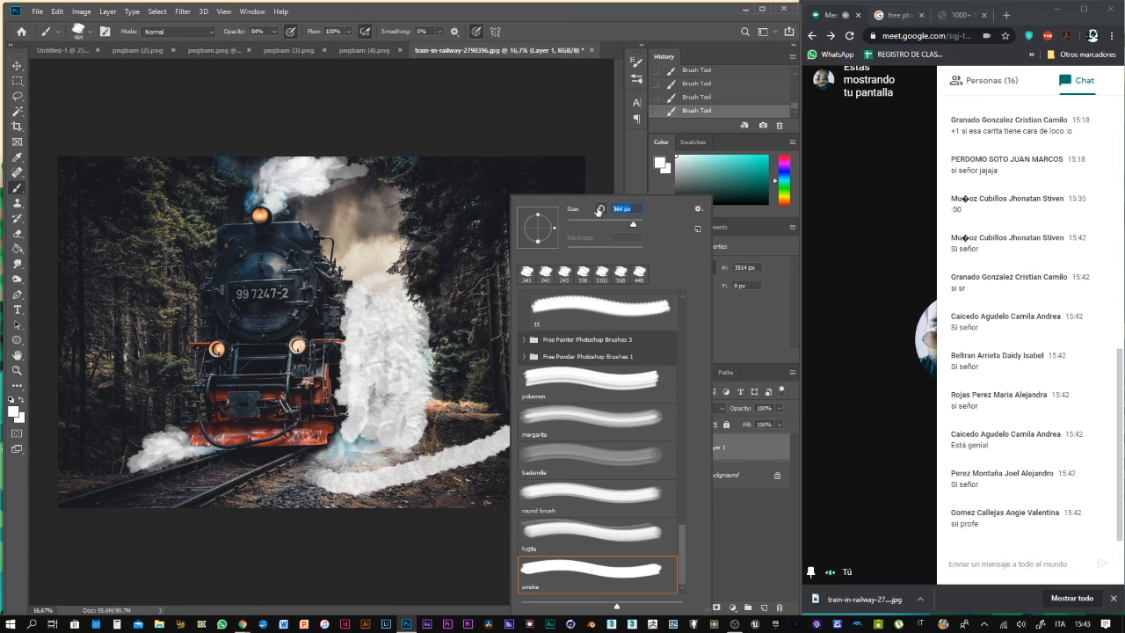
Set the smoke brush size to 600 px and cover the ground, tracks and lower trees beside the train with smoke
{"action": "type", "text": "600"}
{"action": "key", "text": "Return"}
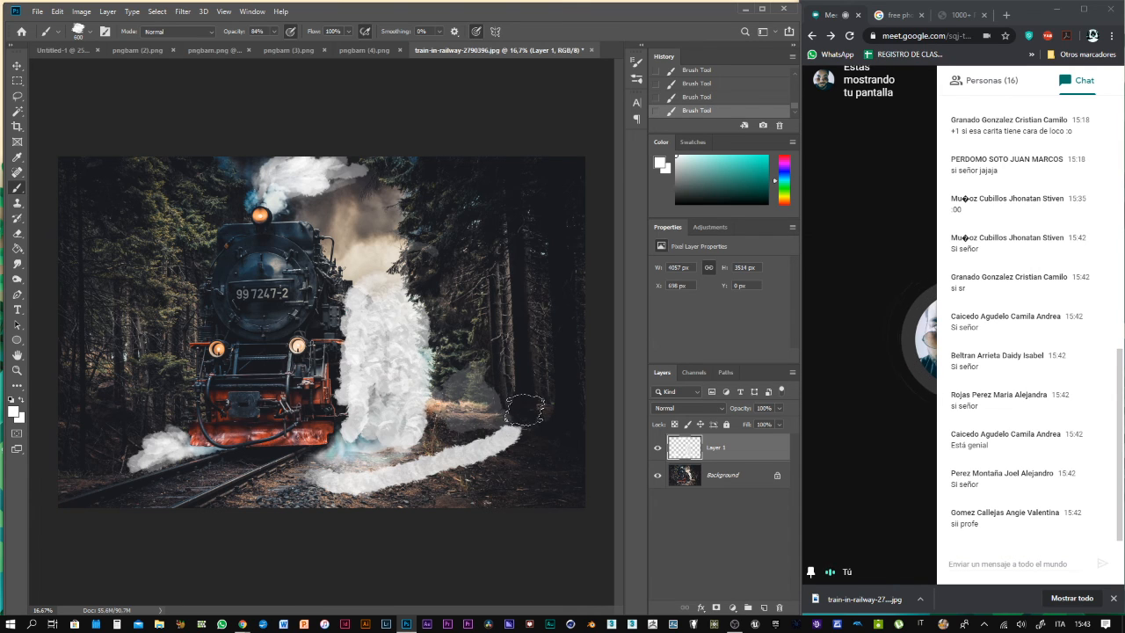
{"action": "mouse_move", "coordinate": [525, 409]}
{"action": "left_mouse_down"}
{"action": "mouse_move", "coordinate": [492, 393]}
{"action": "mouse_move", "coordinate": [486, 410]}
{"action": "mouse_move", "coordinate": [459, 383]}
{"action": "mouse_move", "coordinate": [468, 411]}
{"action": "mouse_move", "coordinate": [482, 404]}
{"action": "mouse_move", "coordinate": [483, 444]}
{"action": "mouse_move", "coordinate": [482, 426]}
{"action": "mouse_move", "coordinate": [410, 424]}
{"action": "mouse_move", "coordinate": [525, 379]}
{"action": "mouse_move", "coordinate": [506, 373]}
{"action": "mouse_move", "coordinate": [495, 387]}
{"action": "mouse_move", "coordinate": [473, 346]}
{"action": "mouse_move", "coordinate": [479, 373]}
{"action": "mouse_move", "coordinate": [576, 377]}
{"action": "mouse_move", "coordinate": [578, 398]}
{"action": "mouse_move", "coordinate": [511, 392]}
{"action": "mouse_move", "coordinate": [528, 379]}
{"action": "mouse_move", "coordinate": [563, 431]}
{"action": "mouse_move", "coordinate": [574, 417]}
{"action": "mouse_move", "coordinate": [533, 416]}
{"action": "mouse_move", "coordinate": [557, 437]}
{"action": "mouse_move", "coordinate": [453, 415]}
{"action": "mouse_move", "coordinate": [397, 450]}
{"action": "mouse_move", "coordinate": [341, 456]}
{"action": "mouse_move", "coordinate": [488, 438]}
{"action": "mouse_move", "coordinate": [433, 449]}
{"action": "mouse_move", "coordinate": [483, 460]}
{"action": "mouse_move", "coordinate": [466, 481]}
{"action": "mouse_move", "coordinate": [371, 489]}
{"action": "mouse_move", "coordinate": [141, 473]}
{"action": "mouse_move", "coordinate": [202, 488]}
{"action": "mouse_move", "coordinate": [382, 452]}
{"action": "mouse_move", "coordinate": [469, 410]}
{"action": "mouse_move", "coordinate": [439, 397]}
{"action": "mouse_move", "coordinate": [461, 330]}
{"action": "mouse_move", "coordinate": [435, 347]}
{"action": "mouse_move", "coordinate": [439, 382]}
{"action": "mouse_move", "coordinate": [527, 360]}
{"action": "mouse_move", "coordinate": [518, 404]}
{"action": "mouse_move", "coordinate": [558, 369]}
{"action": "mouse_move", "coordinate": [523, 333]}
{"action": "mouse_move", "coordinate": [430, 304]}
{"action": "mouse_move", "coordinate": [546, 303]}
{"action": "mouse_move", "coordinate": [558, 283]}
{"action": "mouse_move", "coordinate": [533, 268]}
{"action": "mouse_move", "coordinate": [468, 292]}
{"action": "mouse_move", "coordinate": [471, 327]}
{"action": "mouse_move", "coordinate": [444, 369]}
{"action": "mouse_move", "coordinate": [488, 417]}
{"action": "left_mouse_up"}
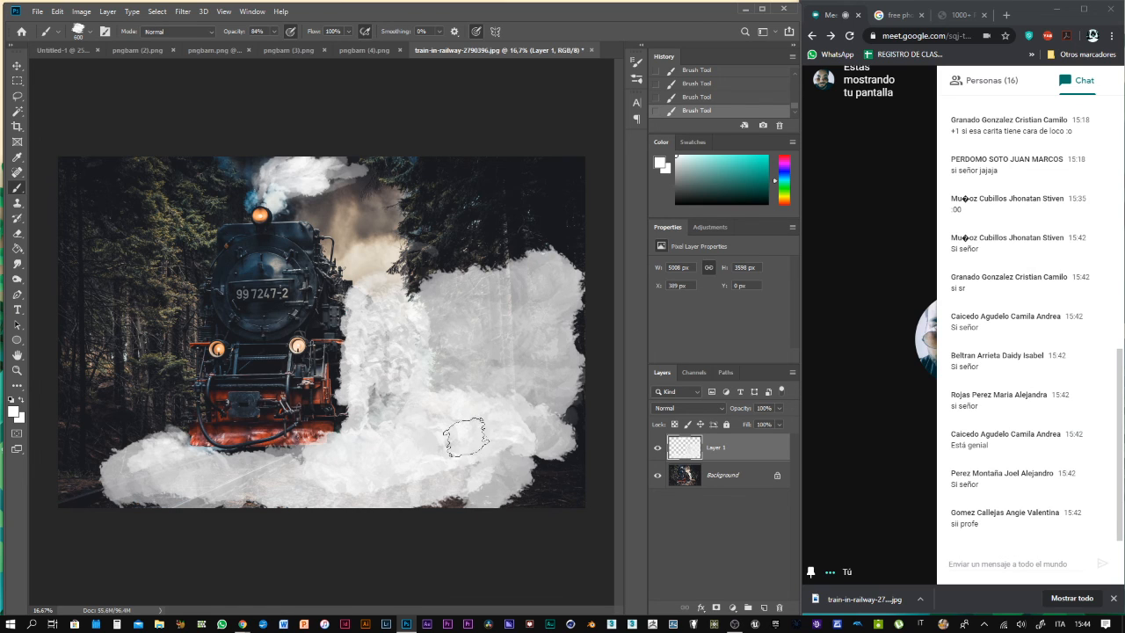
{"action": "mouse_move", "coordinate": [110, 483]}
{"action": "left_mouse_down"}
{"action": "mouse_move", "coordinate": [63, 488]}
{"action": "mouse_move", "coordinate": [145, 498]}
{"action": "mouse_move", "coordinate": [66, 487]}
{"action": "mouse_move", "coordinate": [116, 479]}
{"action": "mouse_move", "coordinate": [98, 468]}
{"action": "mouse_move", "coordinate": [59, 477]}
{"action": "mouse_move", "coordinate": [107, 475]}
{"action": "mouse_move", "coordinate": [108, 459]}
{"action": "mouse_move", "coordinate": [154, 435]}
{"action": "mouse_move", "coordinate": [88, 462]}
{"action": "mouse_move", "coordinate": [126, 458]}
{"action": "mouse_move", "coordinate": [136, 442]}
{"action": "mouse_move", "coordinate": [68, 470]}
{"action": "left_mouse_up"}
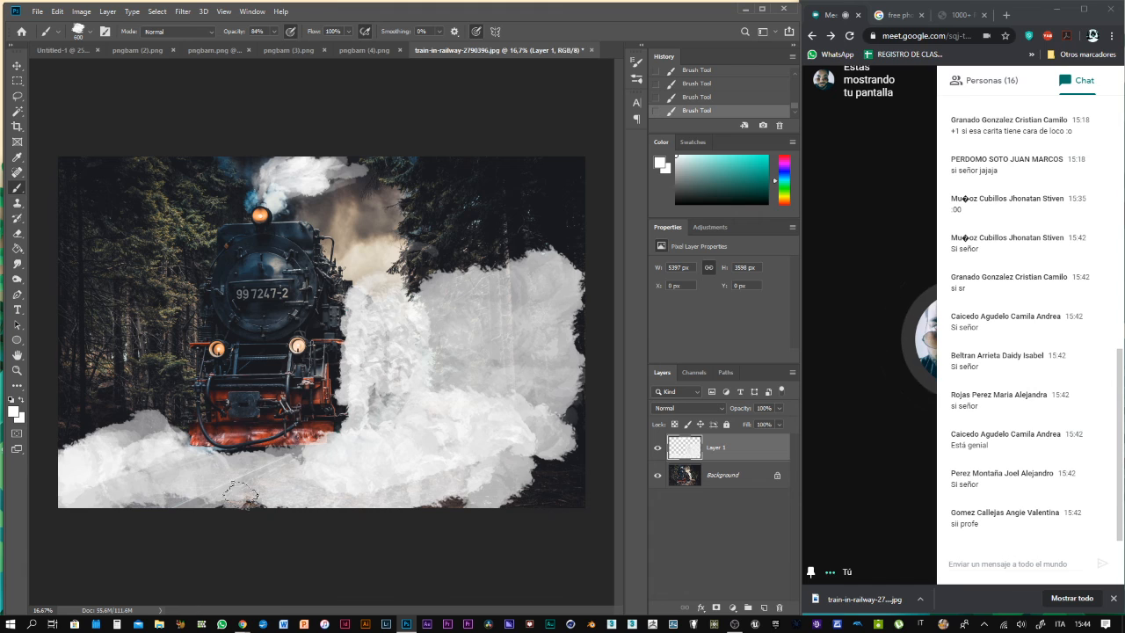
{"action": "mouse_move", "coordinate": [251, 495]}
{"action": "left_mouse_down"}
{"action": "mouse_move", "coordinate": [82, 499]}
{"action": "mouse_move", "coordinate": [220, 469]}
{"action": "mouse_move", "coordinate": [141, 468]}
{"action": "mouse_move", "coordinate": [316, 468]}
{"action": "mouse_move", "coordinate": [232, 466]}
{"action": "mouse_move", "coordinate": [248, 469]}
{"action": "mouse_move", "coordinate": [282, 461]}
{"action": "mouse_move", "coordinate": [171, 446]}
{"action": "mouse_move", "coordinate": [312, 443]}
{"action": "mouse_move", "coordinate": [374, 421]}
{"action": "mouse_move", "coordinate": [303, 439]}
{"action": "mouse_move", "coordinate": [185, 443]}
{"action": "mouse_move", "coordinate": [465, 489]}
{"action": "mouse_move", "coordinate": [414, 499]}
{"action": "mouse_move", "coordinate": [490, 498]}
{"action": "mouse_move", "coordinate": [433, 503]}
{"action": "mouse_move", "coordinate": [540, 492]}
{"action": "mouse_move", "coordinate": [562, 483]}
{"action": "mouse_move", "coordinate": [565, 457]}
{"action": "mouse_move", "coordinate": [508, 464]}
{"action": "mouse_move", "coordinate": [504, 451]}
{"action": "mouse_move", "coordinate": [437, 481]}
{"action": "mouse_move", "coordinate": [556, 494]}
{"action": "mouse_move", "coordinate": [582, 483]}
{"action": "mouse_move", "coordinate": [566, 444]}
{"action": "mouse_move", "coordinate": [578, 380]}
{"action": "mouse_move", "coordinate": [545, 478]}
{"action": "mouse_move", "coordinate": [480, 502]}
{"action": "mouse_move", "coordinate": [555, 423]}
{"action": "mouse_move", "coordinate": [567, 373]}
{"action": "mouse_move", "coordinate": [531, 436]}
{"action": "mouse_move", "coordinate": [560, 413]}
{"action": "left_mouse_up"}
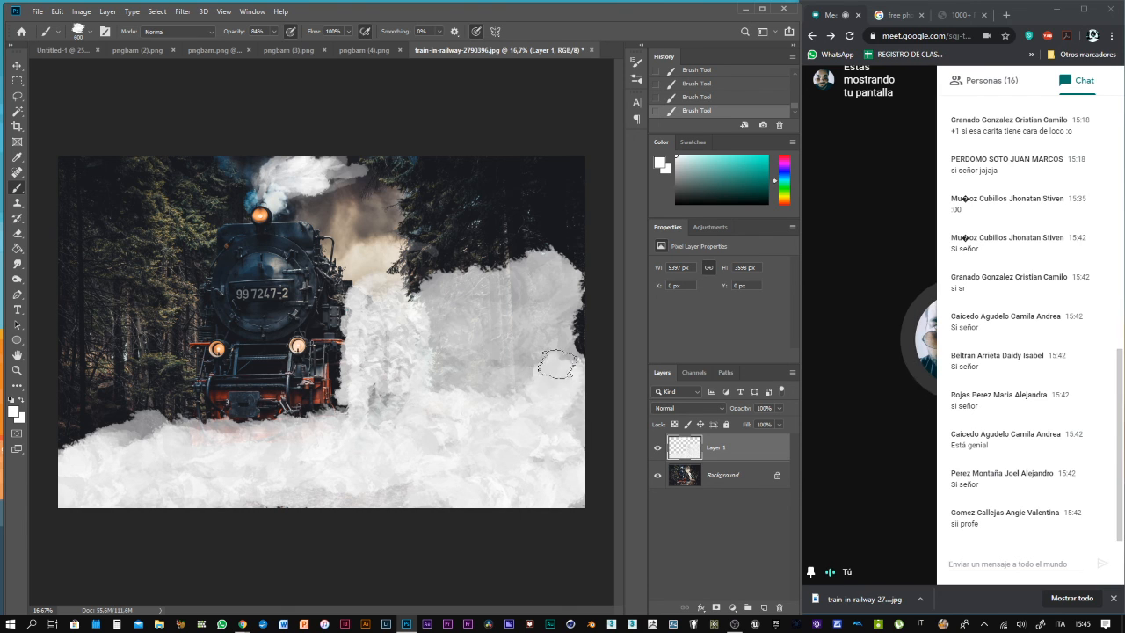
Paint dense smoke over the sky and upper trees beside the train and across the locomotive's lower front
{"action": "mouse_move", "coordinate": [420, 258]}
{"action": "left_mouse_down"}
{"action": "mouse_move", "coordinate": [421, 208]}
{"action": "mouse_move", "coordinate": [373, 289]}
{"action": "mouse_move", "coordinate": [393, 246]}
{"action": "mouse_move", "coordinate": [383, 182]}
{"action": "mouse_move", "coordinate": [440, 262]}
{"action": "mouse_move", "coordinate": [439, 234]}
{"action": "mouse_move", "coordinate": [457, 221]}
{"action": "mouse_move", "coordinate": [454, 173]}
{"action": "mouse_move", "coordinate": [427, 201]}
{"action": "mouse_move", "coordinate": [426, 167]}
{"action": "mouse_move", "coordinate": [488, 167]}
{"action": "mouse_move", "coordinate": [501, 237]}
{"action": "mouse_move", "coordinate": [484, 253]}
{"action": "mouse_move", "coordinate": [533, 213]}
{"action": "mouse_move", "coordinate": [571, 189]}
{"action": "left_mouse_up"}
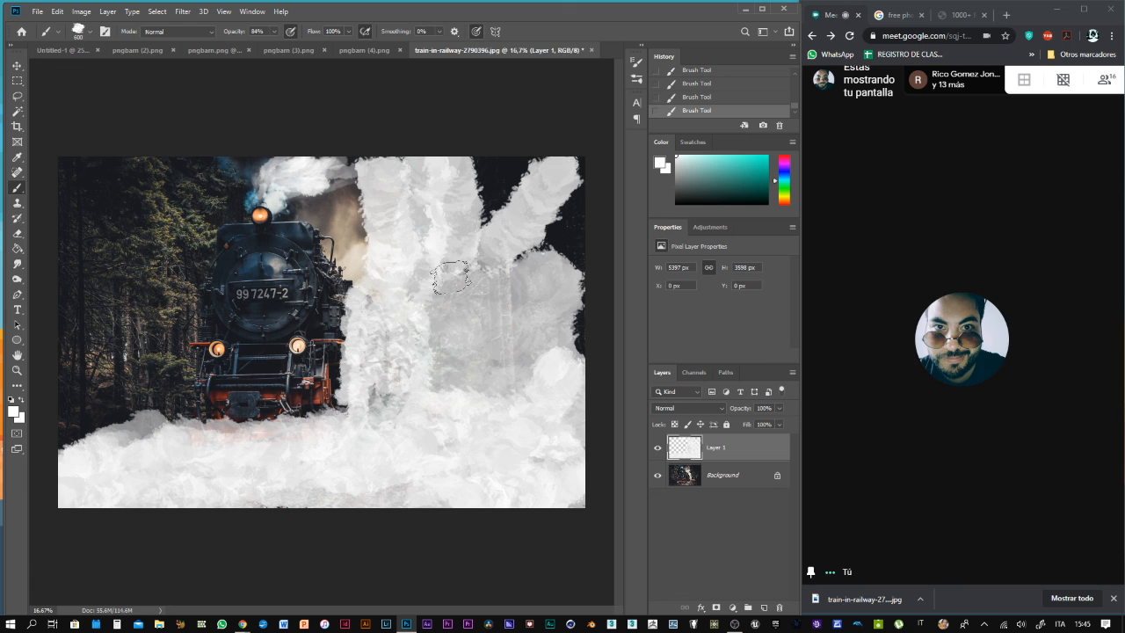
{"action": "mouse_move", "coordinate": [448, 273]}
{"action": "left_mouse_down"}
{"action": "mouse_move", "coordinate": [533, 252]}
{"action": "mouse_move", "coordinate": [561, 230]}
{"action": "mouse_move", "coordinate": [582, 181]}
{"action": "left_mouse_up"}
{"action": "mouse_move", "coordinate": [497, 208]}
{"action": "left_mouse_down"}
{"action": "mouse_move", "coordinate": [522, 153]}
{"action": "mouse_move", "coordinate": [469, 206]}
{"action": "mouse_move", "coordinate": [494, 155]}
{"action": "mouse_move", "coordinate": [475, 207]}
{"action": "mouse_move", "coordinate": [506, 196]}
{"action": "mouse_move", "coordinate": [545, 282]}
{"action": "mouse_move", "coordinate": [593, 257]}
{"action": "mouse_move", "coordinate": [573, 297]}
{"action": "mouse_move", "coordinate": [584, 338]}
{"action": "mouse_move", "coordinate": [567, 362]}
{"action": "left_mouse_up"}
{"action": "mouse_move", "coordinate": [361, 275]}
{"action": "left_mouse_down"}
{"action": "mouse_move", "coordinate": [355, 266]}
{"action": "mouse_move", "coordinate": [347, 277]}
{"action": "mouse_move", "coordinate": [345, 221]}
{"action": "mouse_move", "coordinate": [363, 213]}
{"action": "mouse_move", "coordinate": [344, 356]}
{"action": "mouse_move", "coordinate": [317, 413]}
{"action": "mouse_move", "coordinate": [138, 414]}
{"action": "mouse_move", "coordinate": [75, 429]}
{"action": "left_mouse_up"}
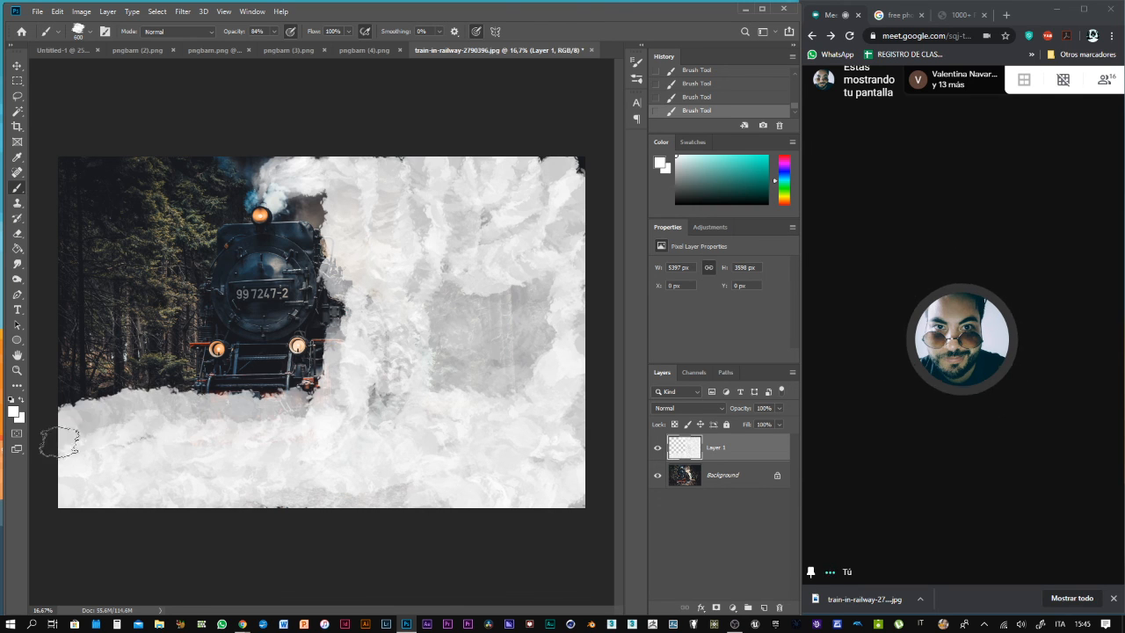
Add a new empty layer, delete the smoke-covered Layer 1, and make the empty layer active
{"action": "left_click", "coordinate": [763, 607]}
{"action": "left_click", "coordinate": [659, 484]}
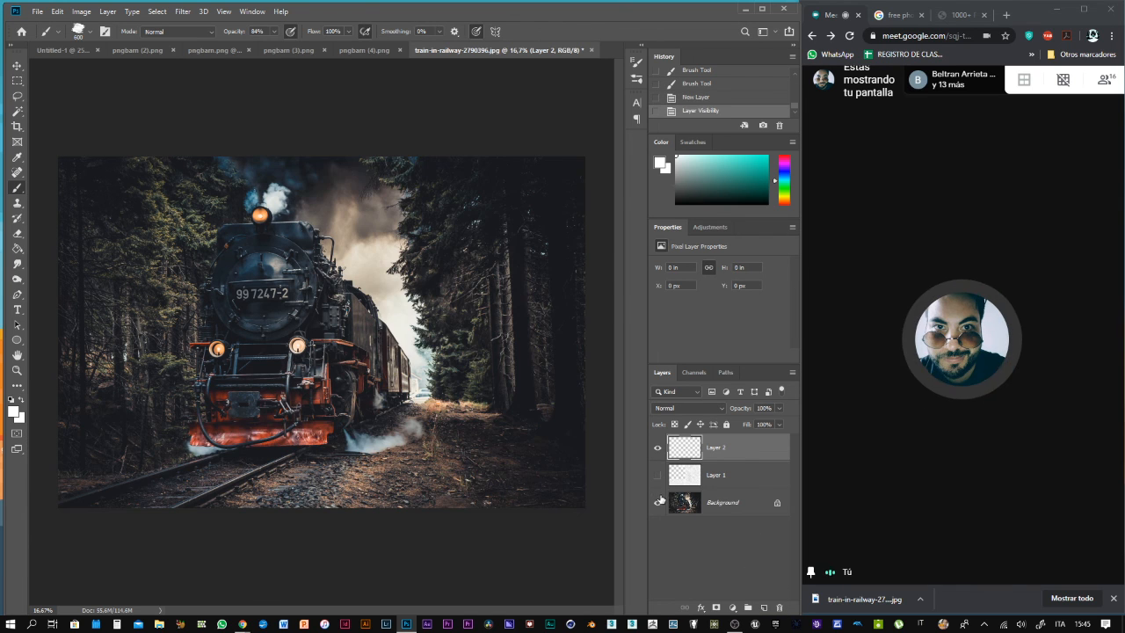
{"action": "left_click", "coordinate": [740, 475]}
{"action": "left_click", "coordinate": [777, 606]}
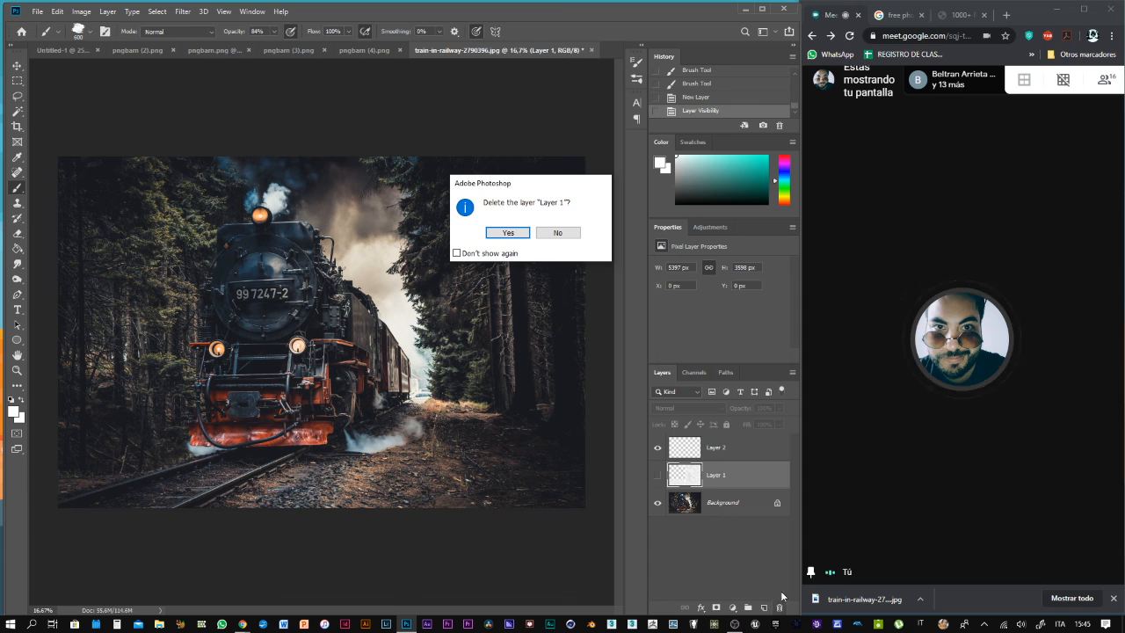
{"action": "left_click", "coordinate": [508, 232]}
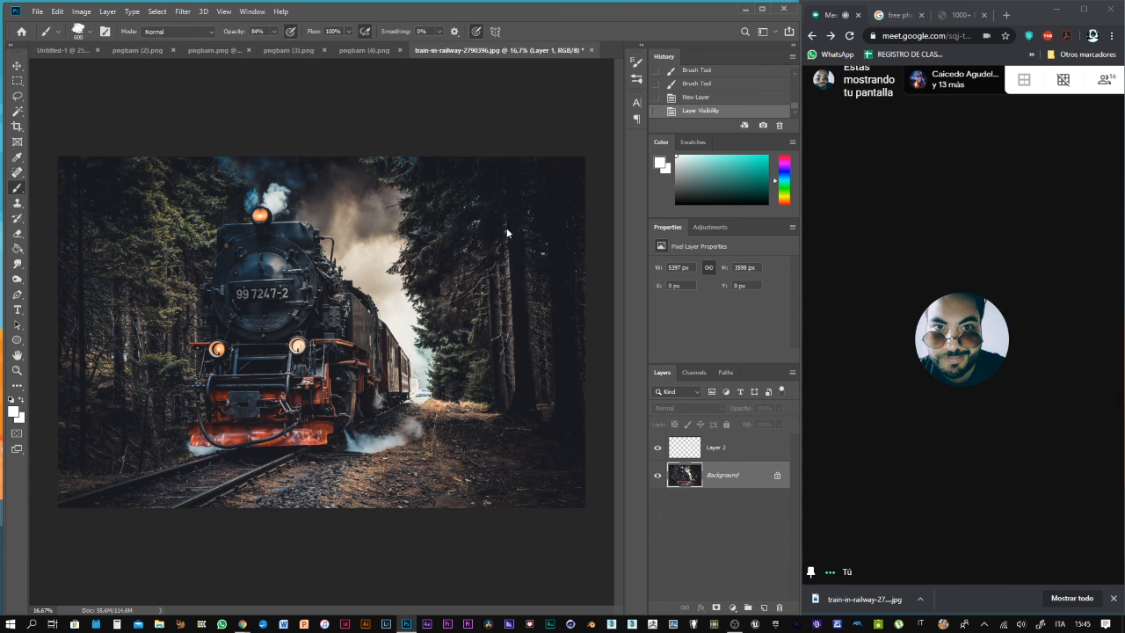
{"action": "left_click", "coordinate": [743, 448]}
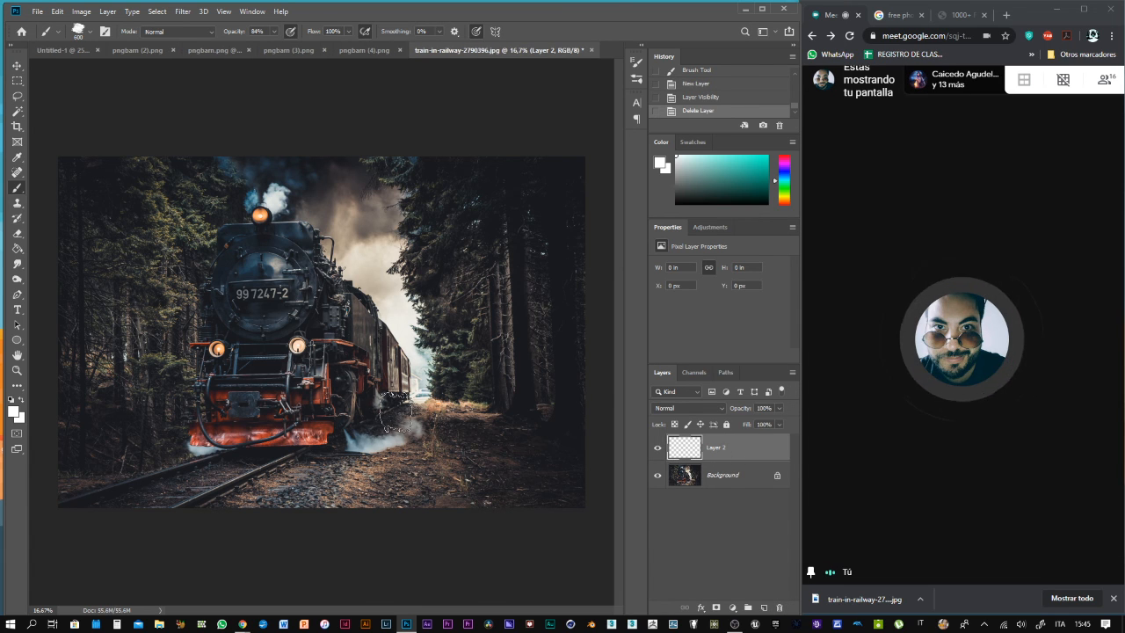
Set the smoke brush flow to 30% and its size to 165 px
{"action": "left_click", "coordinate": [349, 31]}
{"action": "left_click_drag", "start_coordinate": [335, 43], "coordinate": [310, 43]}
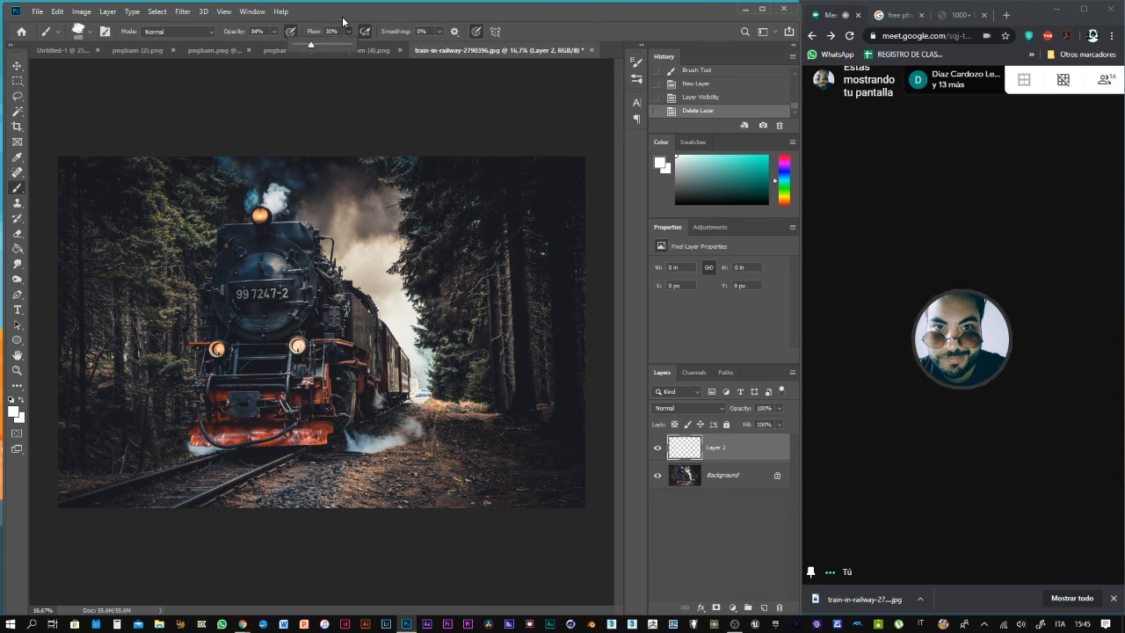
{"action": "left_click", "coordinate": [343, 22]}
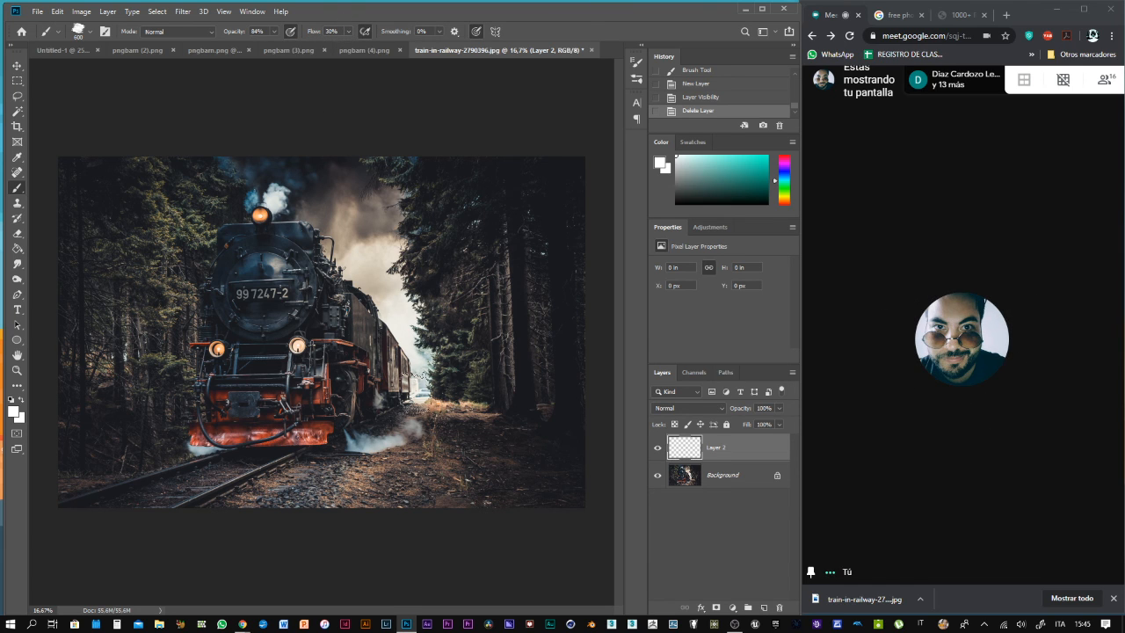
{"action": "right_click", "coordinate": [415, 374]}
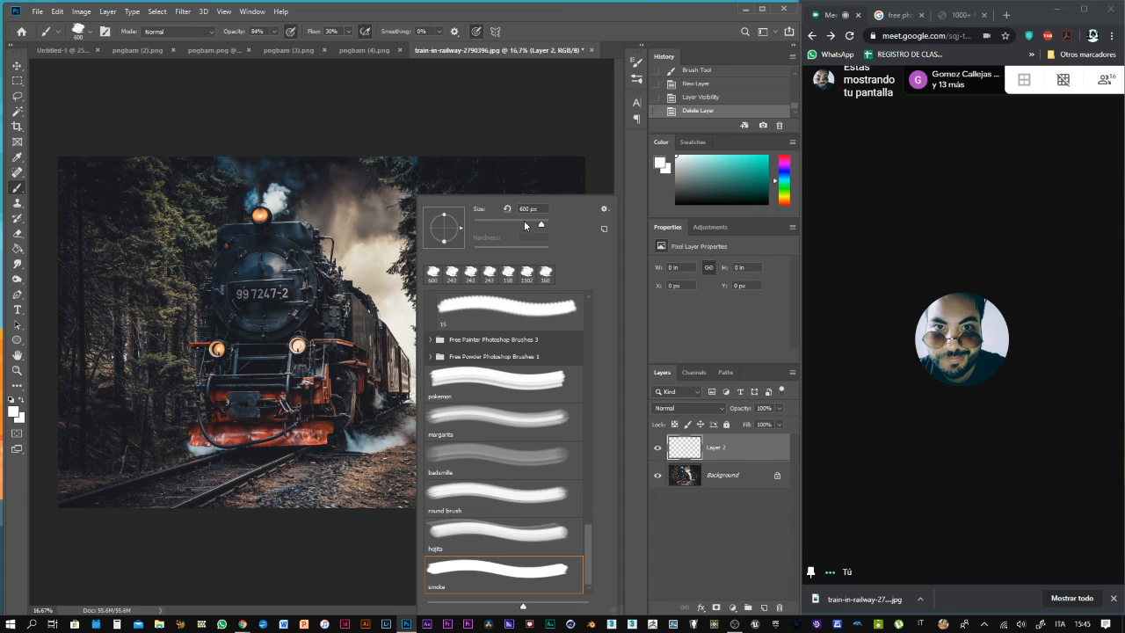
{"action": "left_click", "coordinate": [578, 32]}
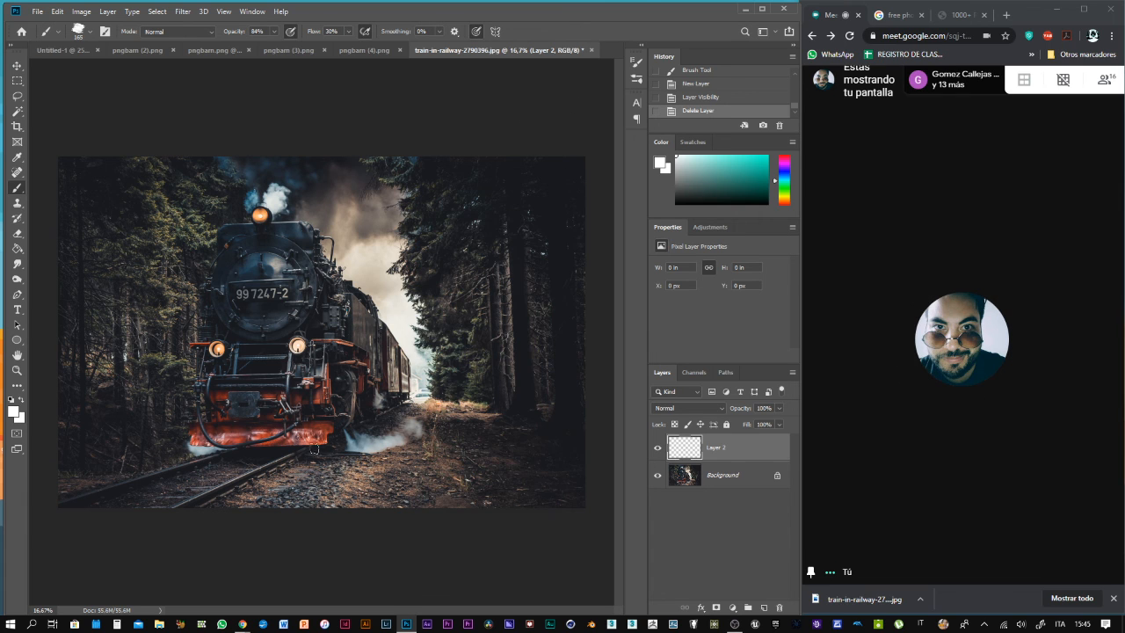
{"action": "right_click", "coordinate": [337, 439]}
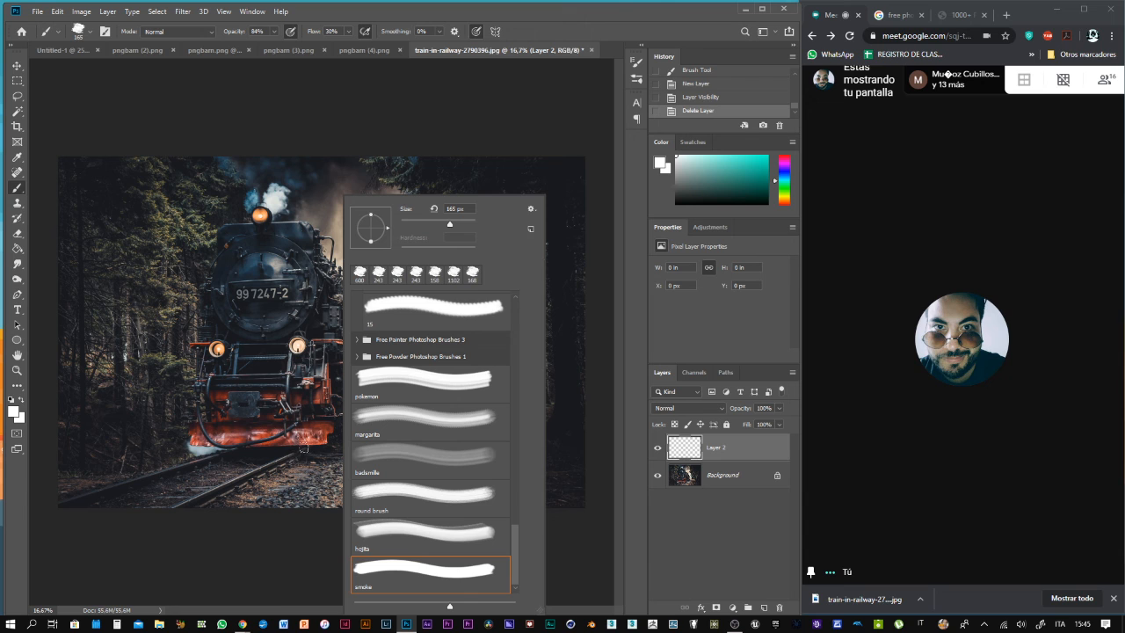
Test a few small smoke dabs on the ground in front of the locomotive and undo the last stroke
{"action": "left_click", "coordinate": [312, 455]}
{"action": "left_click", "coordinate": [312, 455]}
{"action": "left_click", "coordinate": [312, 455]}
{"action": "left_click", "coordinate": [312, 456]}
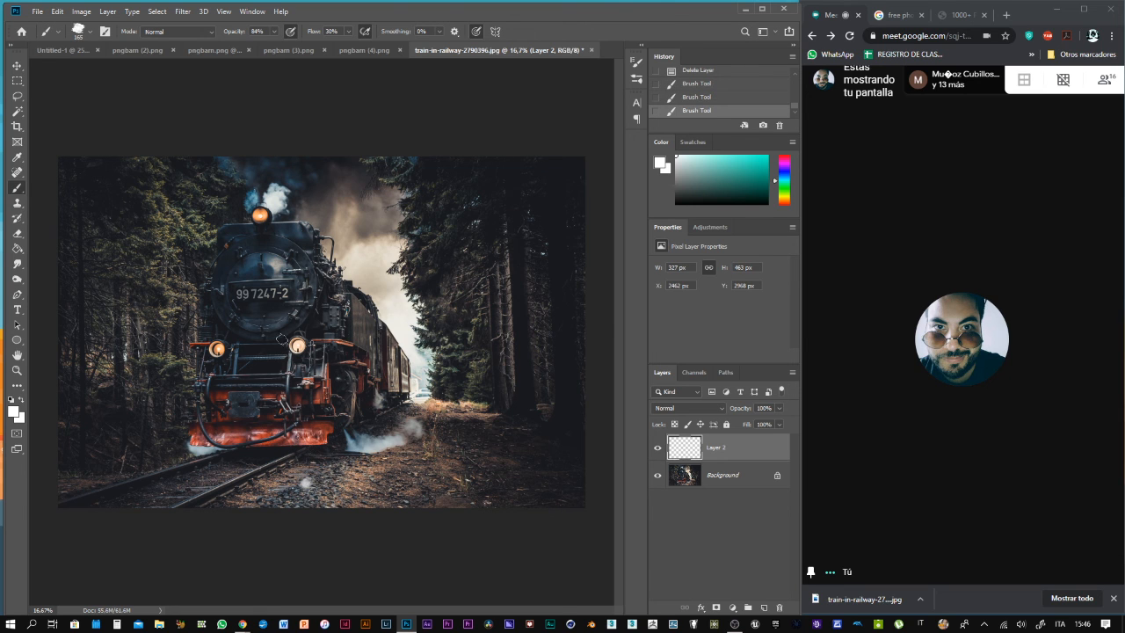
{"action": "key", "text": "ctrl+z"}
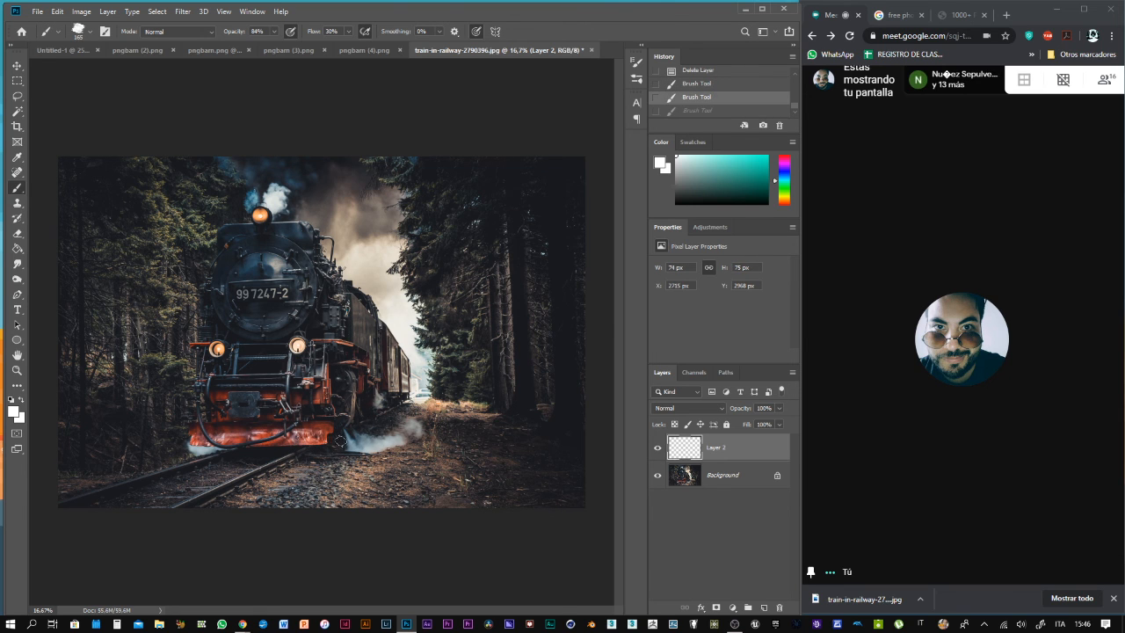
Paint low smoke along the ground under the locomotive's front and curl it up over the trees beside the tracks
{"action": "left_click", "coordinate": [321, 450]}
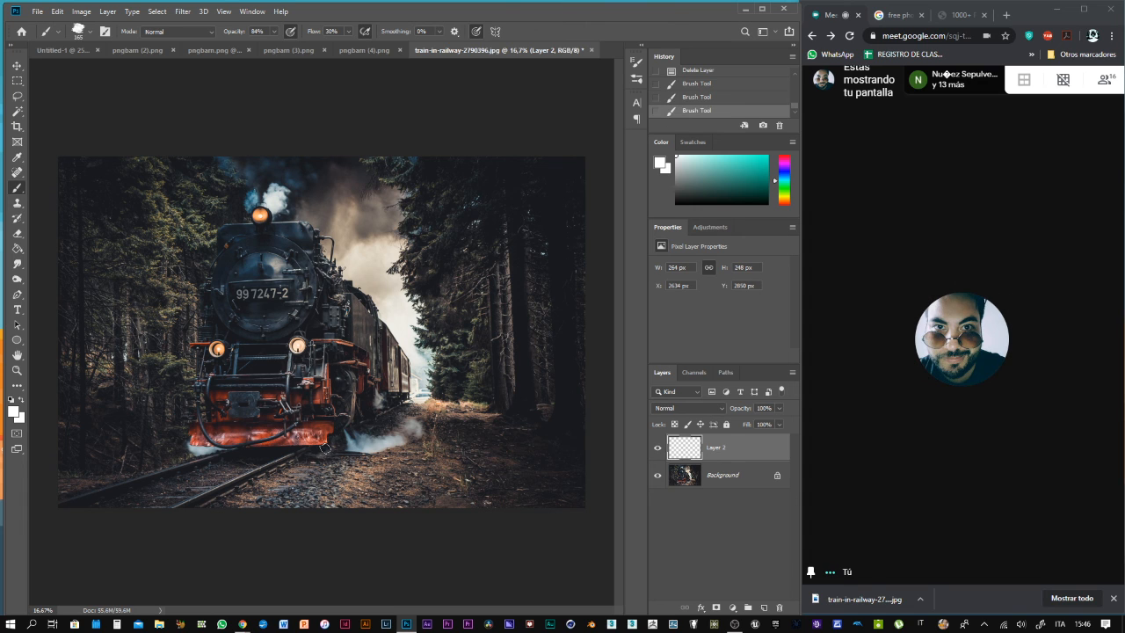
{"action": "mouse_move", "coordinate": [263, 452]}
{"action": "left_mouse_down"}
{"action": "mouse_move", "coordinate": [191, 450]}
{"action": "mouse_move", "coordinate": [234, 451]}
{"action": "left_mouse_up"}
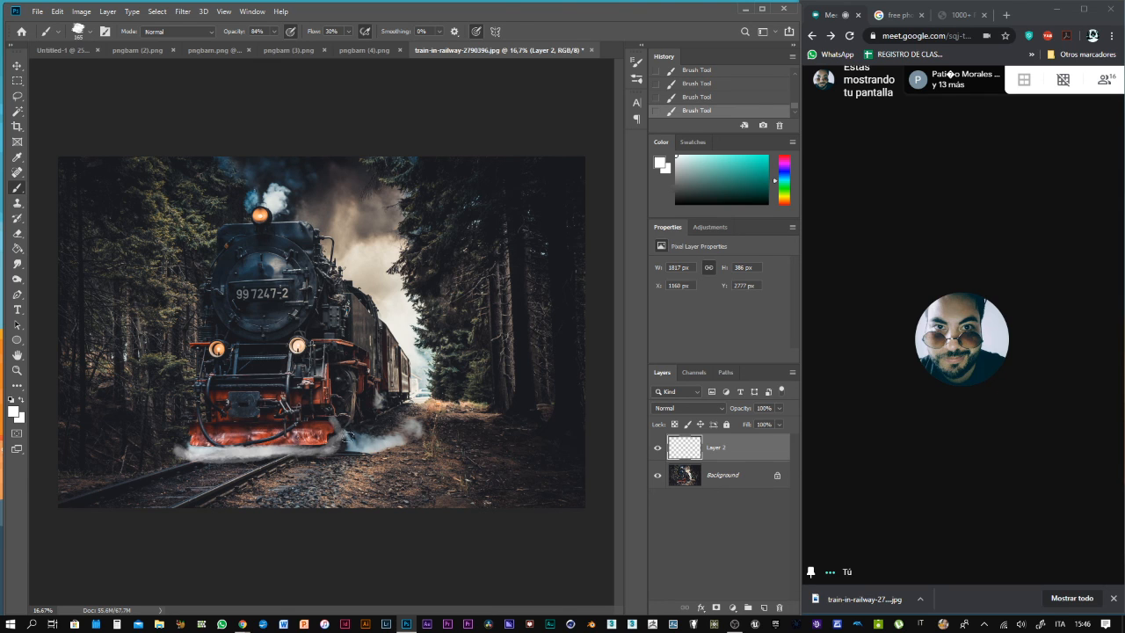
{"action": "left_click_drag", "start_coordinate": [337, 422], "coordinate": [328, 429]}
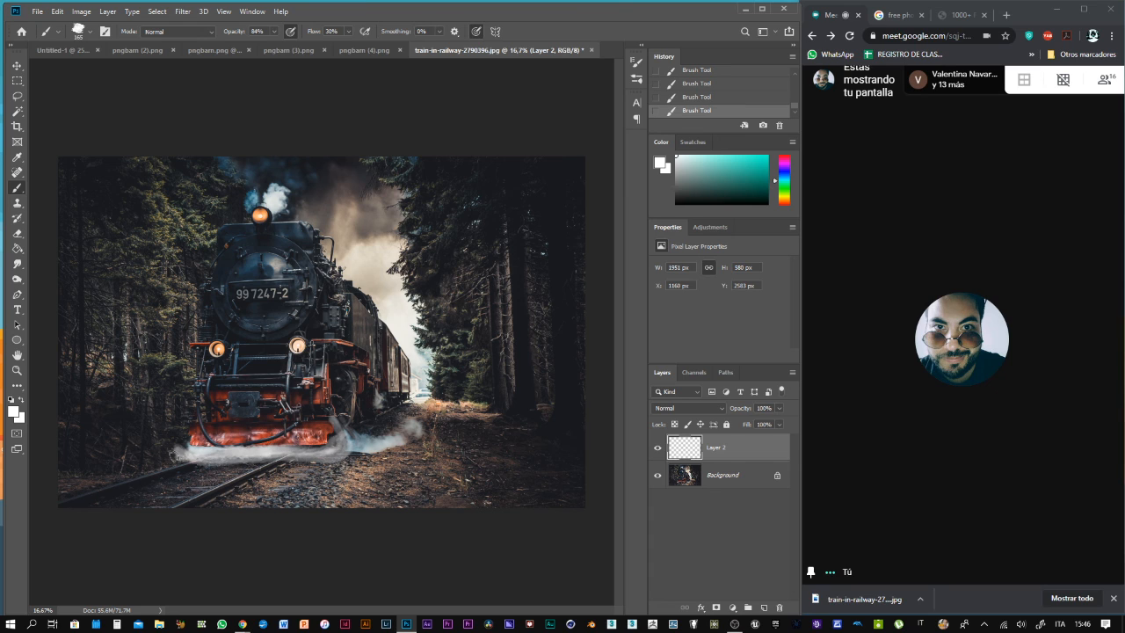
{"action": "mouse_move", "coordinate": [98, 423]}
{"action": "left_mouse_down"}
{"action": "mouse_move", "coordinate": [88, 392]}
{"action": "mouse_move", "coordinate": [119, 360]}
{"action": "left_mouse_up"}
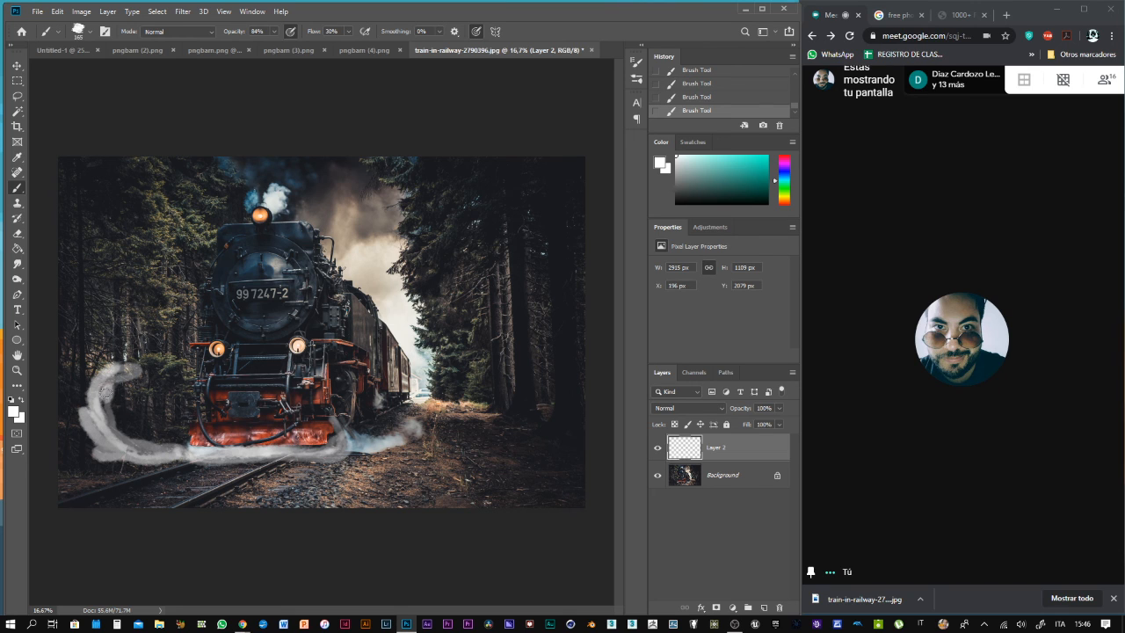
{"action": "mouse_move", "coordinate": [122, 420]}
{"action": "left_mouse_down"}
{"action": "mouse_move", "coordinate": [130, 375]}
{"action": "mouse_move", "coordinate": [132, 421]}
{"action": "mouse_move", "coordinate": [127, 389]}
{"action": "mouse_move", "coordinate": [106, 386]}
{"action": "mouse_move", "coordinate": [122, 423]}
{"action": "mouse_move", "coordinate": [153, 437]}
{"action": "mouse_move", "coordinate": [122, 396]}
{"action": "left_mouse_up"}
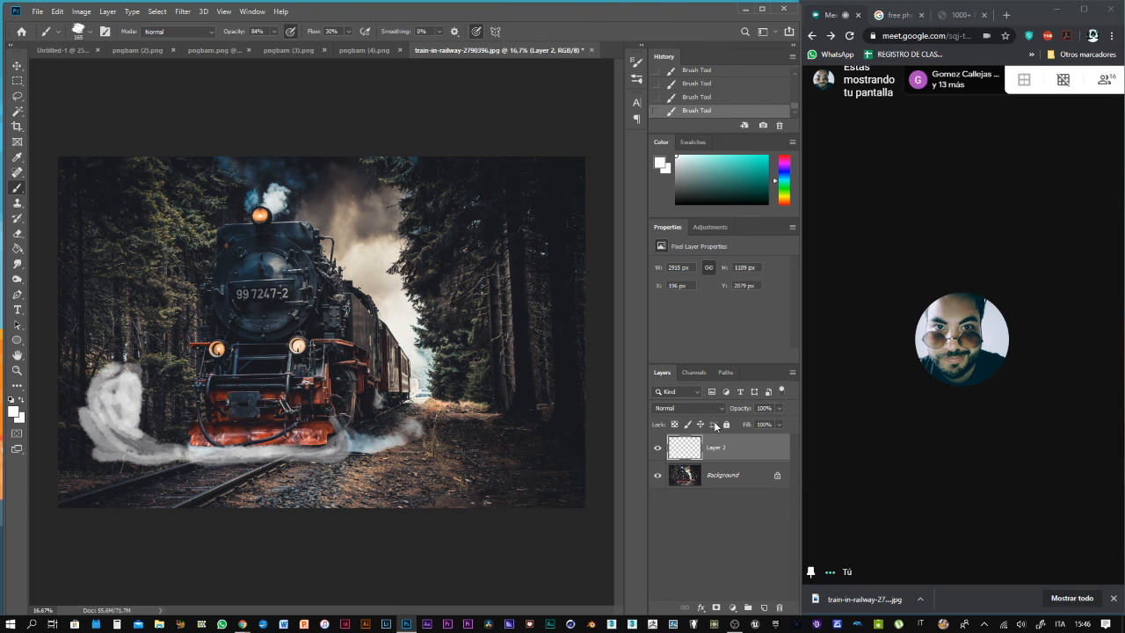
Add a new layer and set the foreground color to a pale mint green with hue 160° for the brush
{"action": "left_click", "coordinate": [764, 608]}
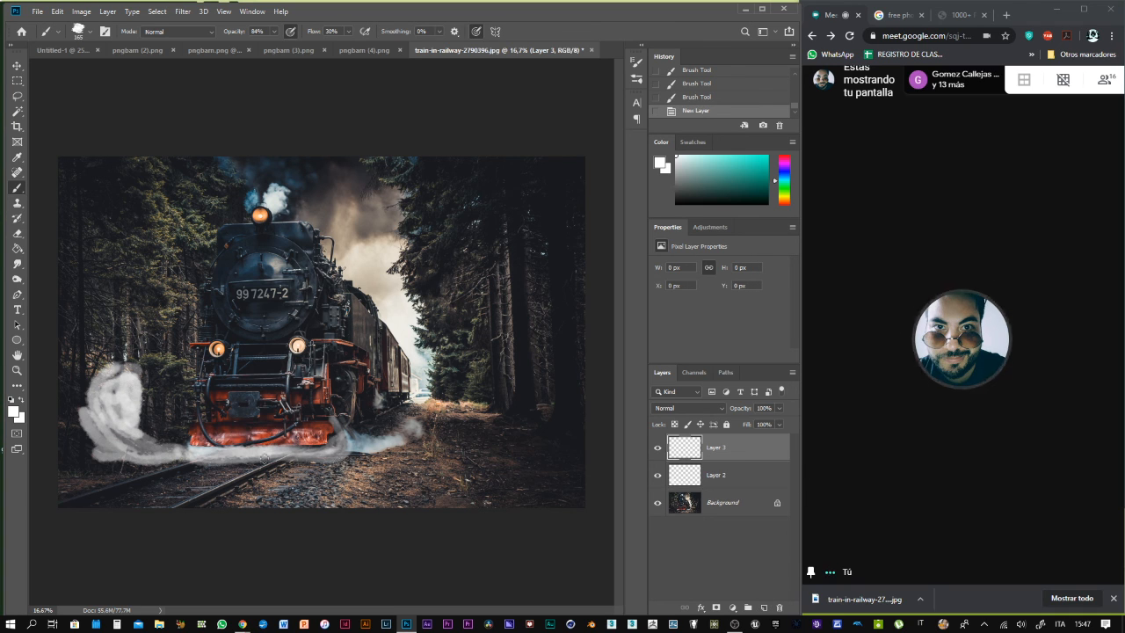
{"action": "left_click", "coordinate": [14, 412]}
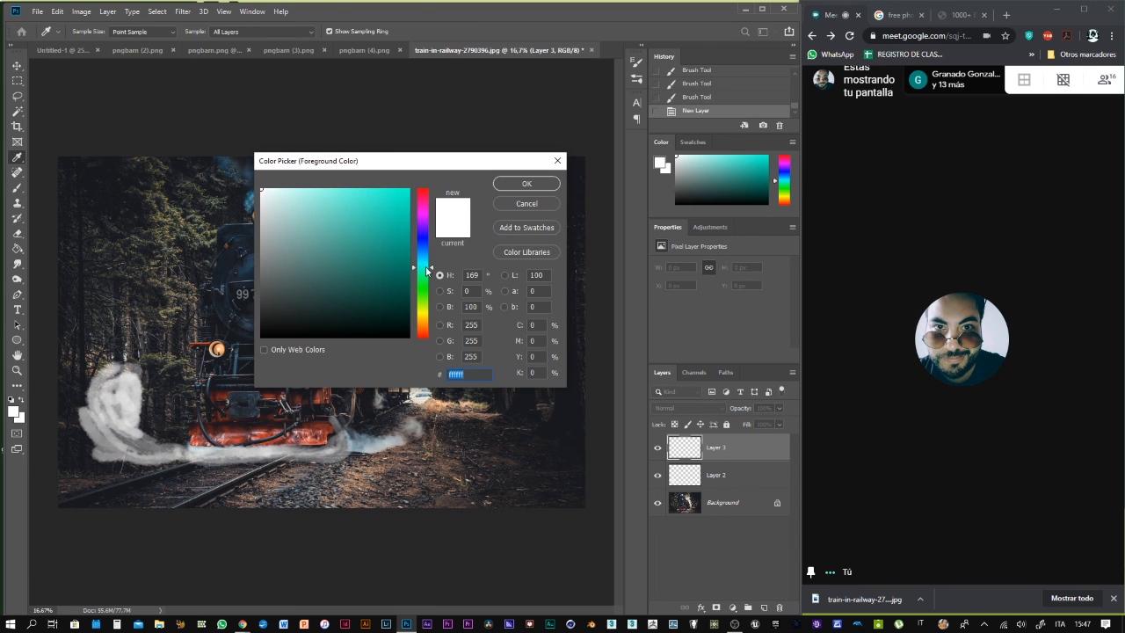
{"action": "mouse_move", "coordinate": [428, 264]}
{"action": "left_mouse_down"}
{"action": "mouse_move", "coordinate": [428, 246]}
{"action": "mouse_move", "coordinate": [422, 273]}
{"action": "left_mouse_up"}
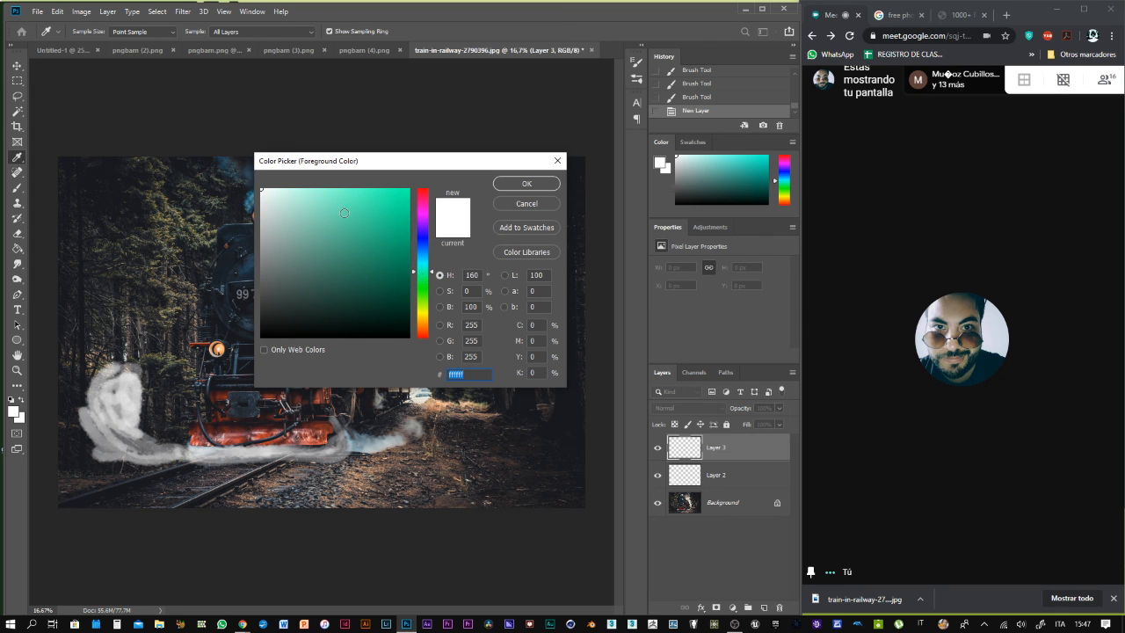
{"action": "left_click", "coordinate": [286, 190]}
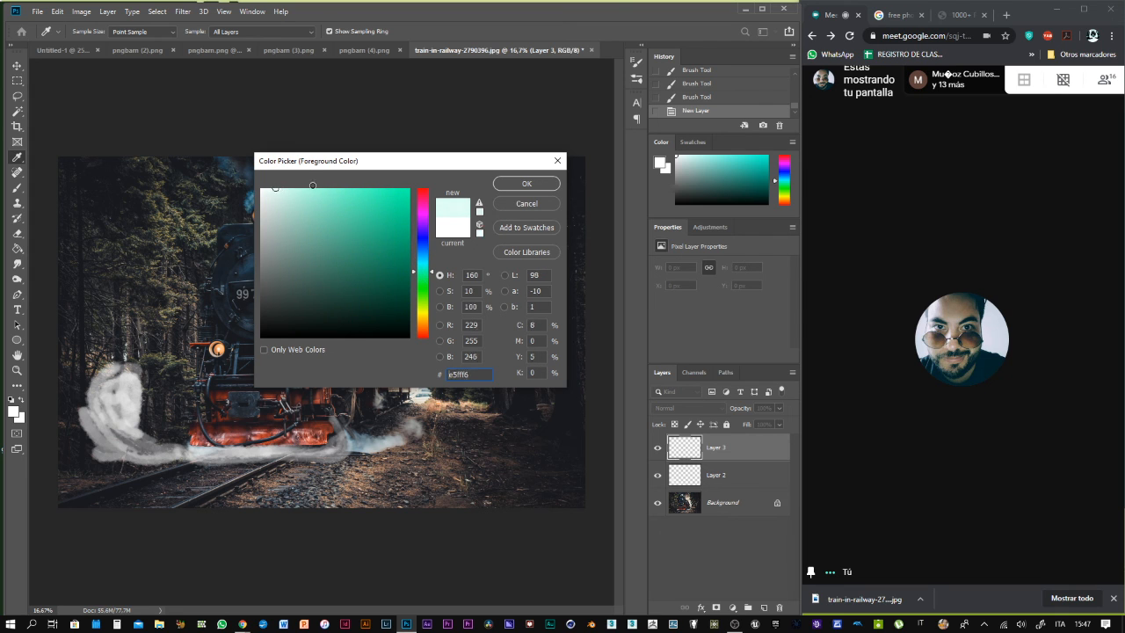
{"action": "left_click", "coordinate": [523, 184]}
{"action": "key", "text": "b"}
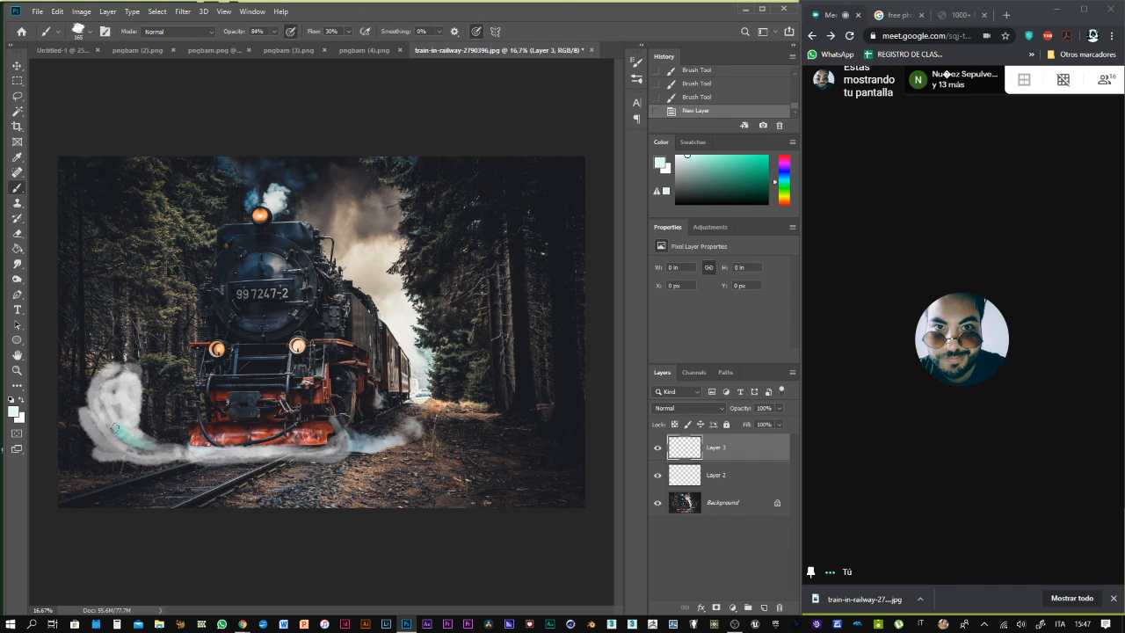
Paint mint smoke over the white curl beside the tracks and a large mint cloud on the ground beside the carriages
{"action": "mouse_move", "coordinate": [123, 356]}
{"action": "left_mouse_down"}
{"action": "mouse_move", "coordinate": [107, 408]}
{"action": "mouse_move", "coordinate": [123, 356]}
{"action": "mouse_move", "coordinate": [116, 409]}
{"action": "mouse_move", "coordinate": [158, 448]}
{"action": "mouse_move", "coordinate": [130, 405]}
{"action": "mouse_move", "coordinate": [133, 368]}
{"action": "mouse_move", "coordinate": [127, 402]}
{"action": "left_mouse_up"}
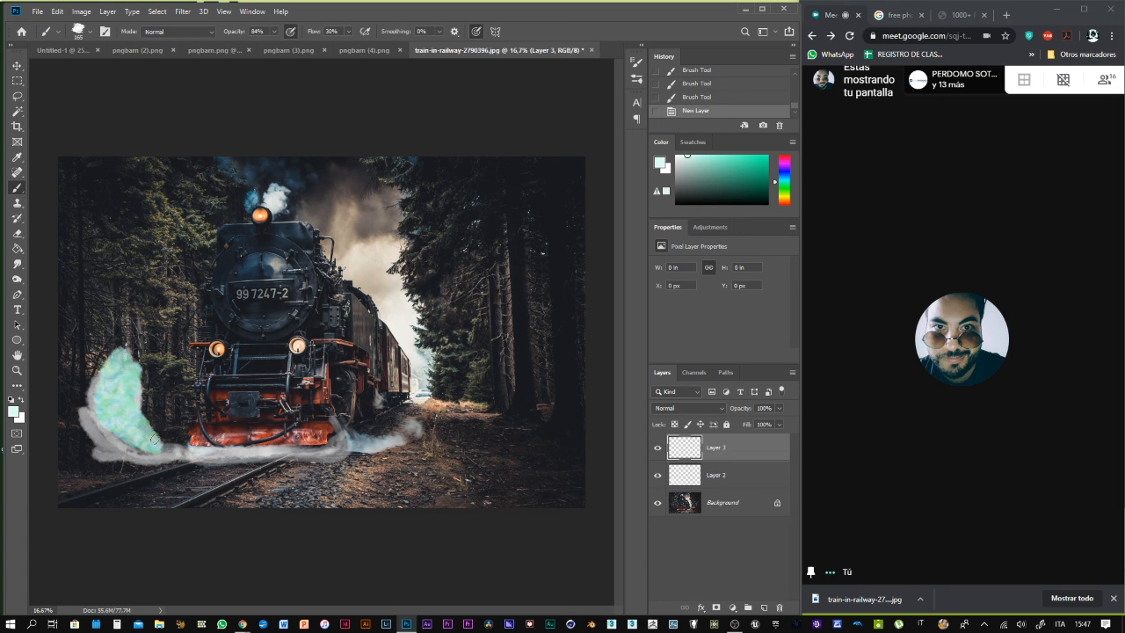
{"action": "mouse_move", "coordinate": [155, 439]}
{"action": "left_mouse_down"}
{"action": "mouse_move", "coordinate": [131, 387]}
{"action": "mouse_move", "coordinate": [152, 404]}
{"action": "left_mouse_up"}
{"action": "mouse_move", "coordinate": [160, 447]}
{"action": "left_mouse_down"}
{"action": "mouse_move", "coordinate": [137, 452]}
{"action": "mouse_move", "coordinate": [93, 427]}
{"action": "mouse_move", "coordinate": [84, 381]}
{"action": "mouse_move", "coordinate": [103, 357]}
{"action": "left_mouse_up"}
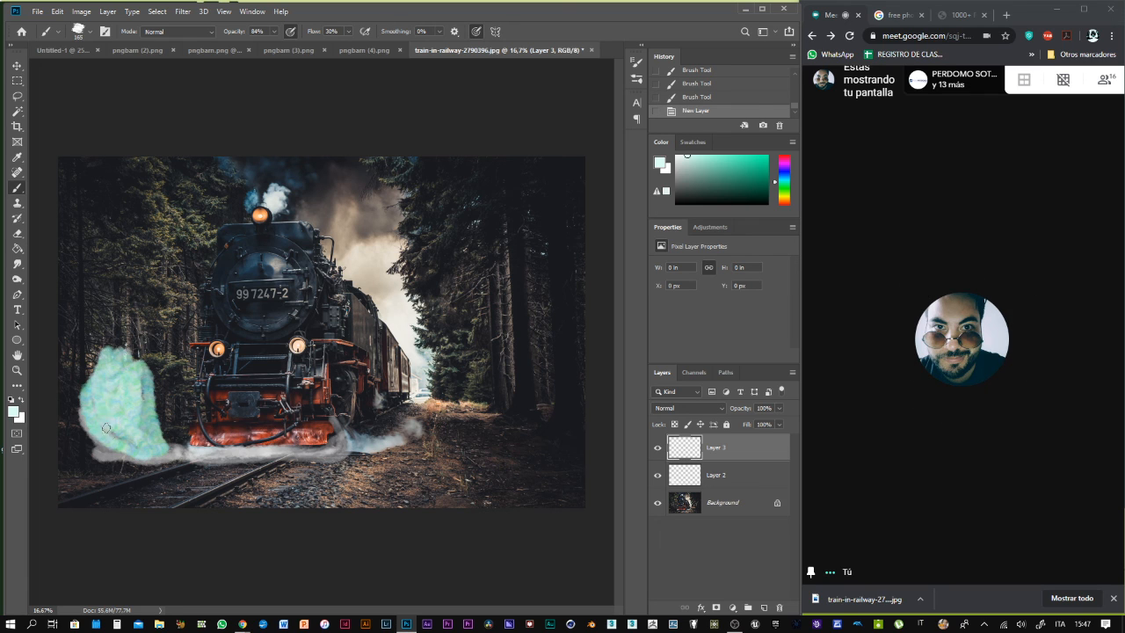
{"action": "left_click_drag", "start_coordinate": [105, 428], "coordinate": [133, 445]}
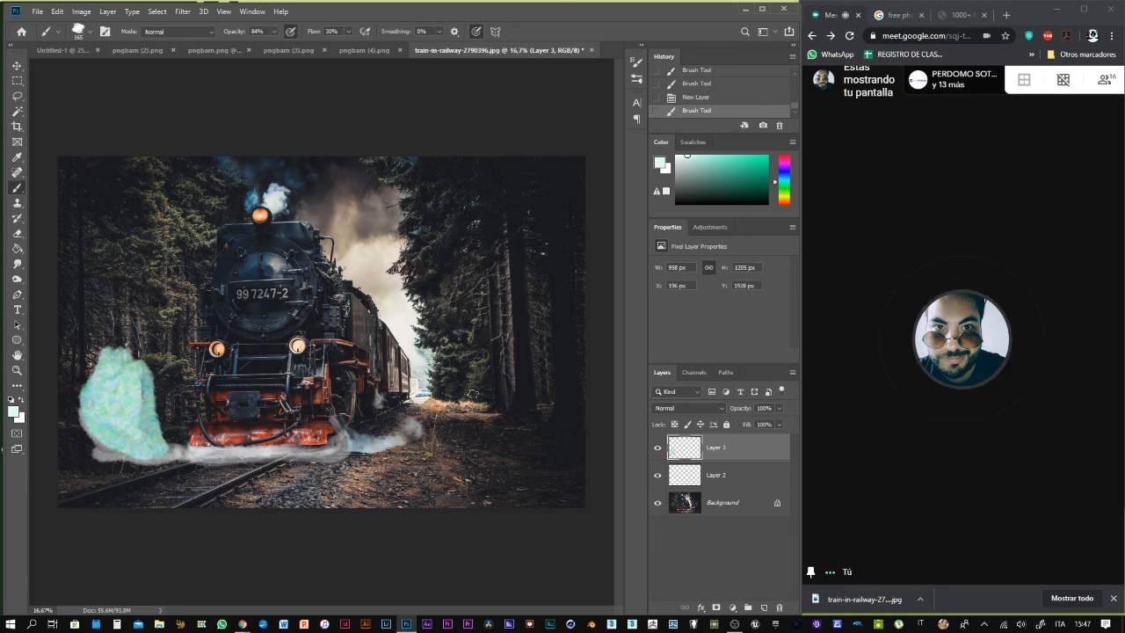
{"action": "mouse_move", "coordinate": [473, 393]}
{"action": "left_mouse_down"}
{"action": "mouse_move", "coordinate": [424, 422]}
{"action": "mouse_move", "coordinate": [479, 404]}
{"action": "mouse_move", "coordinate": [497, 386]}
{"action": "mouse_move", "coordinate": [483, 381]}
{"action": "mouse_move", "coordinate": [528, 435]}
{"action": "mouse_move", "coordinate": [404, 395]}
{"action": "mouse_move", "coordinate": [506, 361]}
{"action": "mouse_move", "coordinate": [428, 406]}
{"action": "mouse_move", "coordinate": [508, 376]}
{"action": "mouse_move", "coordinate": [479, 408]}
{"action": "mouse_move", "coordinate": [440, 413]}
{"action": "mouse_move", "coordinate": [481, 395]}
{"action": "mouse_move", "coordinate": [489, 416]}
{"action": "left_mouse_up"}
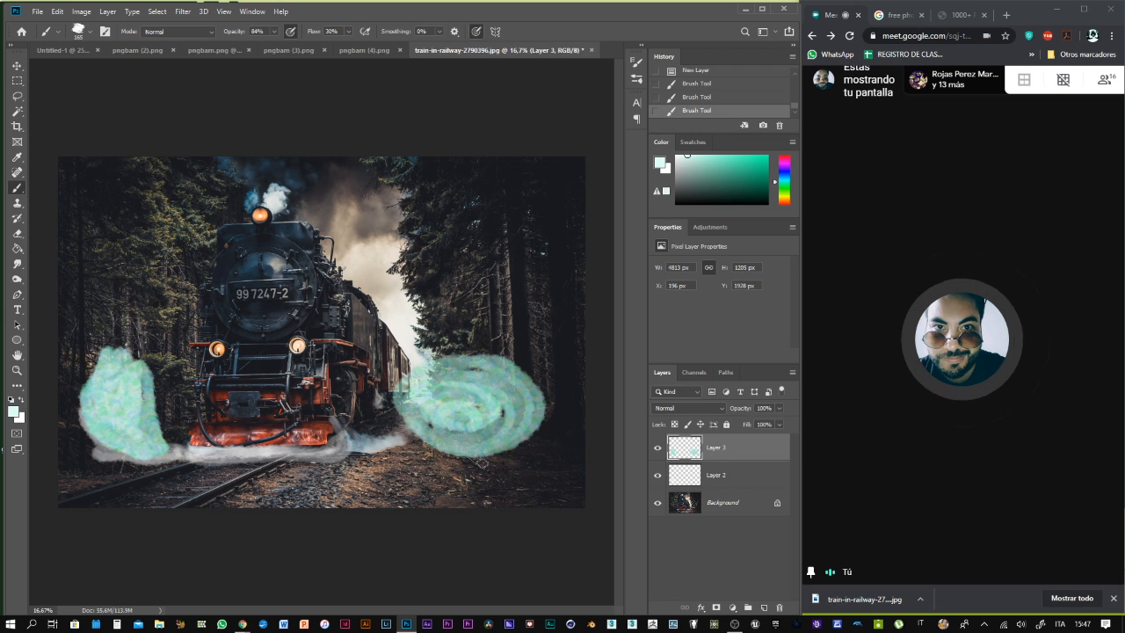
Set the foreground color to pale pink #ffdede, paint over the mint cloud beside the carriages, and add a thin curl above it
{"action": "left_click", "coordinate": [14, 412]}
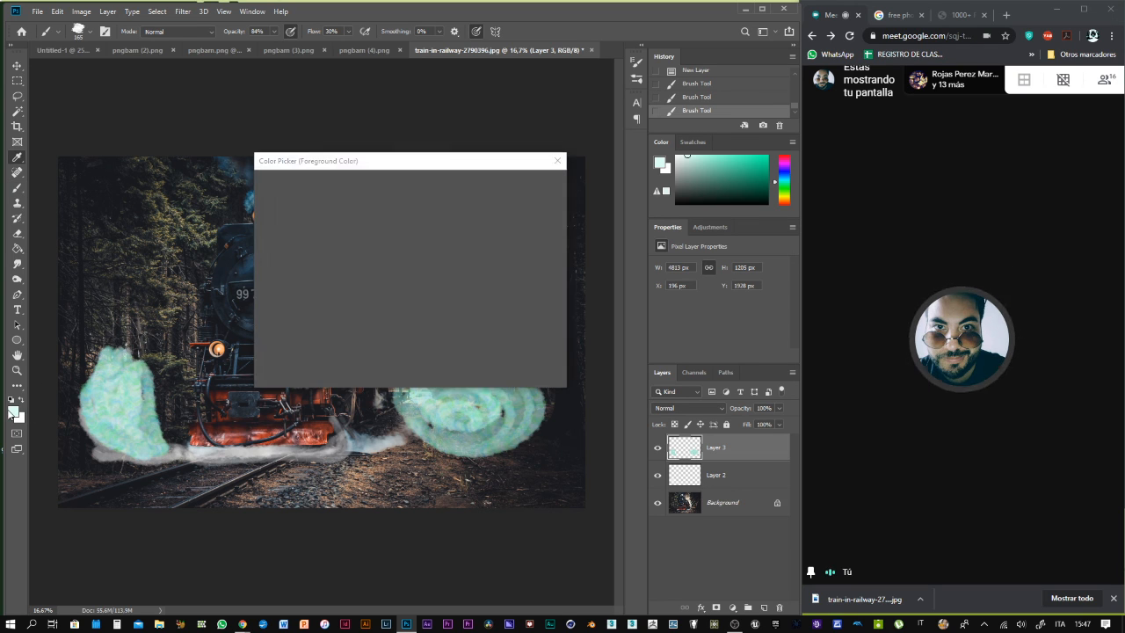
{"action": "left_click_drag", "start_coordinate": [420, 225], "coordinate": [416, 312]}
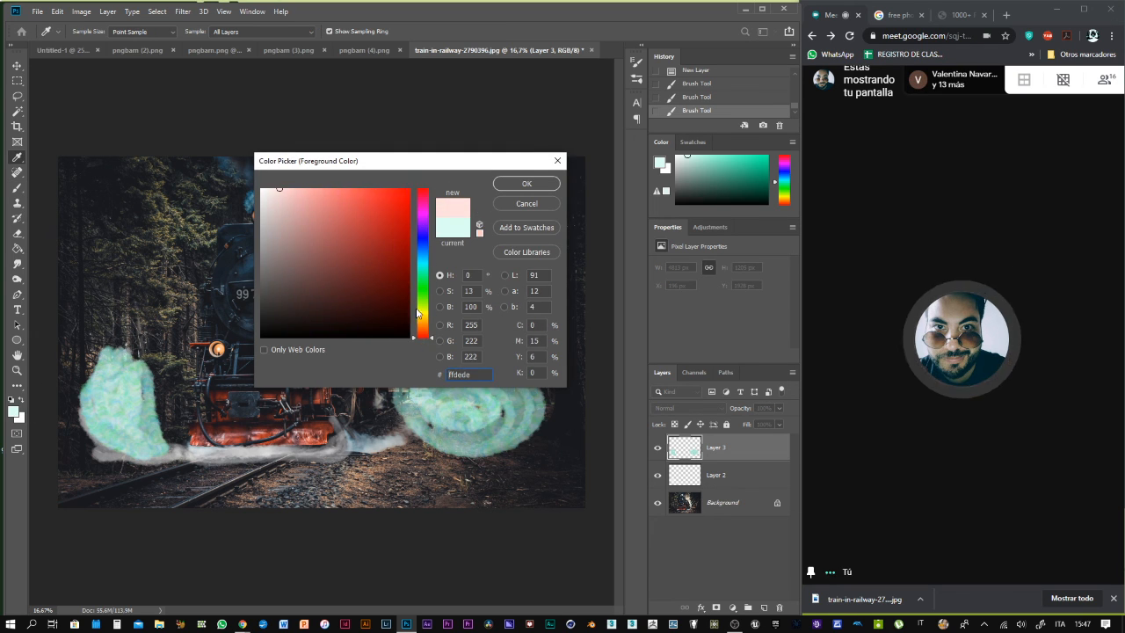
{"action": "left_click", "coordinate": [526, 184]}
{"action": "key", "text": "b"}
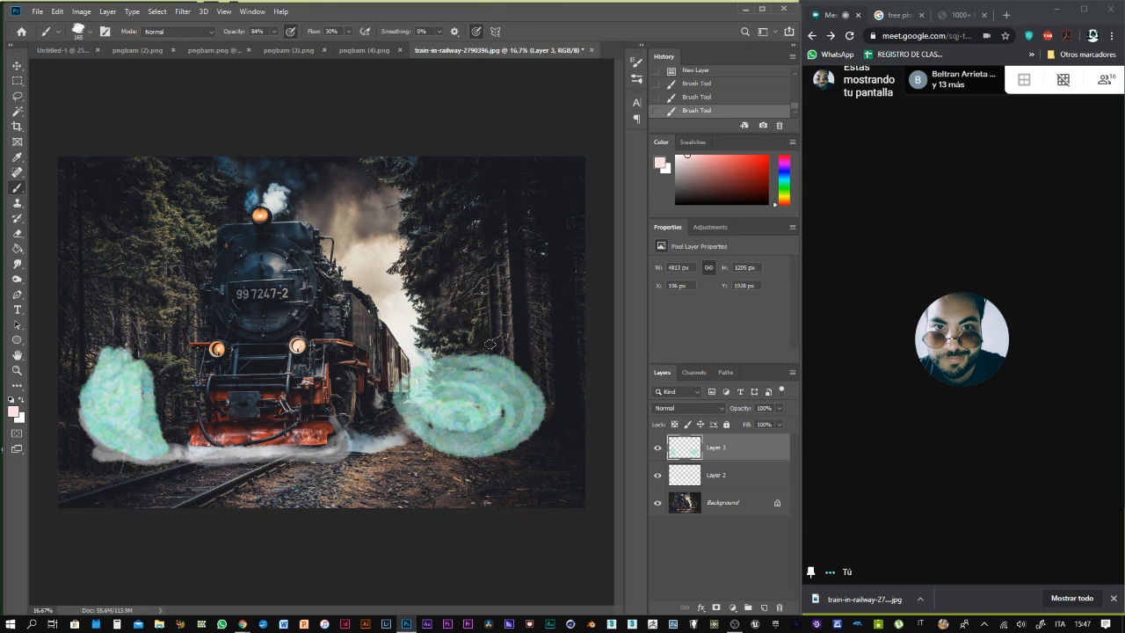
{"action": "mouse_move", "coordinate": [393, 380]}
{"action": "left_mouse_down"}
{"action": "mouse_move", "coordinate": [417, 350]}
{"action": "mouse_move", "coordinate": [379, 414]}
{"action": "mouse_move", "coordinate": [381, 434]}
{"action": "mouse_move", "coordinate": [391, 398]}
{"action": "mouse_move", "coordinate": [407, 448]}
{"action": "mouse_move", "coordinate": [387, 427]}
{"action": "mouse_move", "coordinate": [360, 438]}
{"action": "mouse_move", "coordinate": [382, 392]}
{"action": "mouse_move", "coordinate": [402, 425]}
{"action": "left_mouse_up"}
{"action": "mouse_move", "coordinate": [415, 437]}
{"action": "left_mouse_down"}
{"action": "mouse_move", "coordinate": [455, 457]}
{"action": "mouse_move", "coordinate": [517, 450]}
{"action": "mouse_move", "coordinate": [551, 401]}
{"action": "mouse_move", "coordinate": [503, 357]}
{"action": "mouse_move", "coordinate": [425, 347]}
{"action": "mouse_move", "coordinate": [377, 379]}
{"action": "mouse_move", "coordinate": [371, 425]}
{"action": "mouse_move", "coordinate": [435, 471]}
{"action": "mouse_move", "coordinate": [499, 468]}
{"action": "mouse_move", "coordinate": [563, 428]}
{"action": "mouse_move", "coordinate": [551, 387]}
{"action": "mouse_move", "coordinate": [506, 355]}
{"action": "mouse_move", "coordinate": [440, 341]}
{"action": "mouse_move", "coordinate": [369, 356]}
{"action": "mouse_move", "coordinate": [351, 387]}
{"action": "mouse_move", "coordinate": [411, 348]}
{"action": "mouse_move", "coordinate": [357, 402]}
{"action": "mouse_move", "coordinate": [371, 442]}
{"action": "mouse_move", "coordinate": [415, 475]}
{"action": "mouse_move", "coordinate": [543, 444]}
{"action": "mouse_move", "coordinate": [556, 404]}
{"action": "mouse_move", "coordinate": [529, 447]}
{"action": "mouse_move", "coordinate": [470, 464]}
{"action": "mouse_move", "coordinate": [402, 444]}
{"action": "left_mouse_up"}
{"action": "mouse_move", "coordinate": [391, 403]}
{"action": "left_mouse_down"}
{"action": "mouse_move", "coordinate": [431, 361]}
{"action": "mouse_move", "coordinate": [480, 357]}
{"action": "mouse_move", "coordinate": [524, 372]}
{"action": "mouse_move", "coordinate": [546, 405]}
{"action": "mouse_move", "coordinate": [541, 423]}
{"action": "mouse_move", "coordinate": [509, 442]}
{"action": "mouse_move", "coordinate": [435, 453]}
{"action": "mouse_move", "coordinate": [396, 427]}
{"action": "mouse_move", "coordinate": [398, 389]}
{"action": "mouse_move", "coordinate": [493, 365]}
{"action": "mouse_move", "coordinate": [423, 362]}
{"action": "mouse_move", "coordinate": [500, 359]}
{"action": "mouse_move", "coordinate": [537, 414]}
{"action": "mouse_move", "coordinate": [526, 429]}
{"action": "mouse_move", "coordinate": [440, 445]}
{"action": "mouse_move", "coordinate": [396, 417]}
{"action": "mouse_move", "coordinate": [397, 399]}
{"action": "mouse_move", "coordinate": [488, 369]}
{"action": "mouse_move", "coordinate": [527, 392]}
{"action": "mouse_move", "coordinate": [513, 424]}
{"action": "mouse_move", "coordinate": [441, 435]}
{"action": "mouse_move", "coordinate": [406, 417]}
{"action": "mouse_move", "coordinate": [453, 385]}
{"action": "left_mouse_up"}
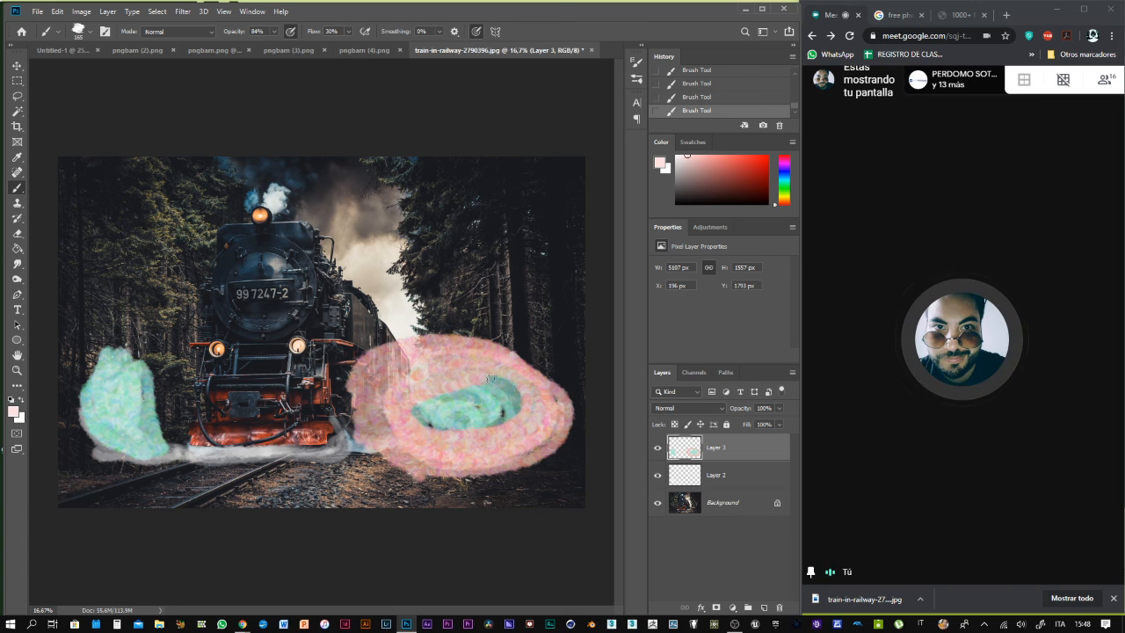
{"action": "mouse_move", "coordinate": [518, 403]}
{"action": "left_mouse_down"}
{"action": "mouse_move", "coordinate": [457, 427]}
{"action": "mouse_move", "coordinate": [415, 407]}
{"action": "mouse_move", "coordinate": [513, 392]}
{"action": "mouse_move", "coordinate": [469, 416]}
{"action": "mouse_move", "coordinate": [428, 411]}
{"action": "mouse_move", "coordinate": [498, 394]}
{"action": "mouse_move", "coordinate": [460, 407]}
{"action": "left_mouse_up"}
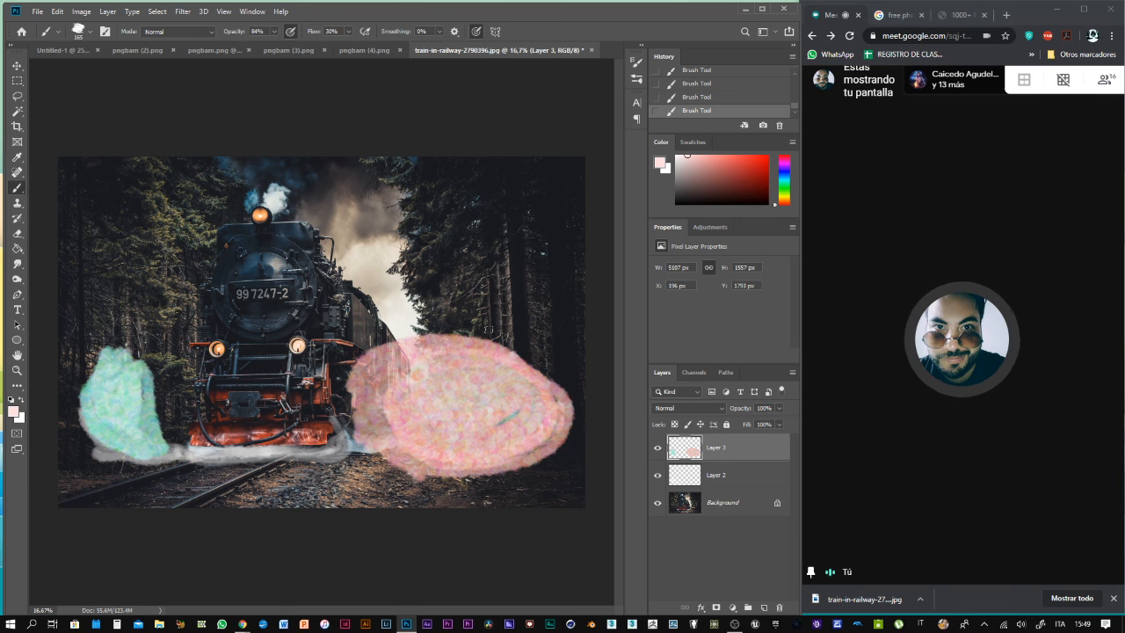
{"action": "mouse_move", "coordinate": [491, 300]}
{"action": "left_mouse_down"}
{"action": "mouse_move", "coordinate": [461, 325]}
{"action": "mouse_move", "coordinate": [421, 290]}
{"action": "mouse_move", "coordinate": [429, 260]}
{"action": "left_mouse_up"}
Set the smoke brush size to 2874 px and paint large pink smoke clouds over the locomotive, trees and sky
{"action": "right_click", "coordinate": [437, 261]}
{"action": "left_click_drag", "start_coordinate": [542, 223], "coordinate": [549, 226]}
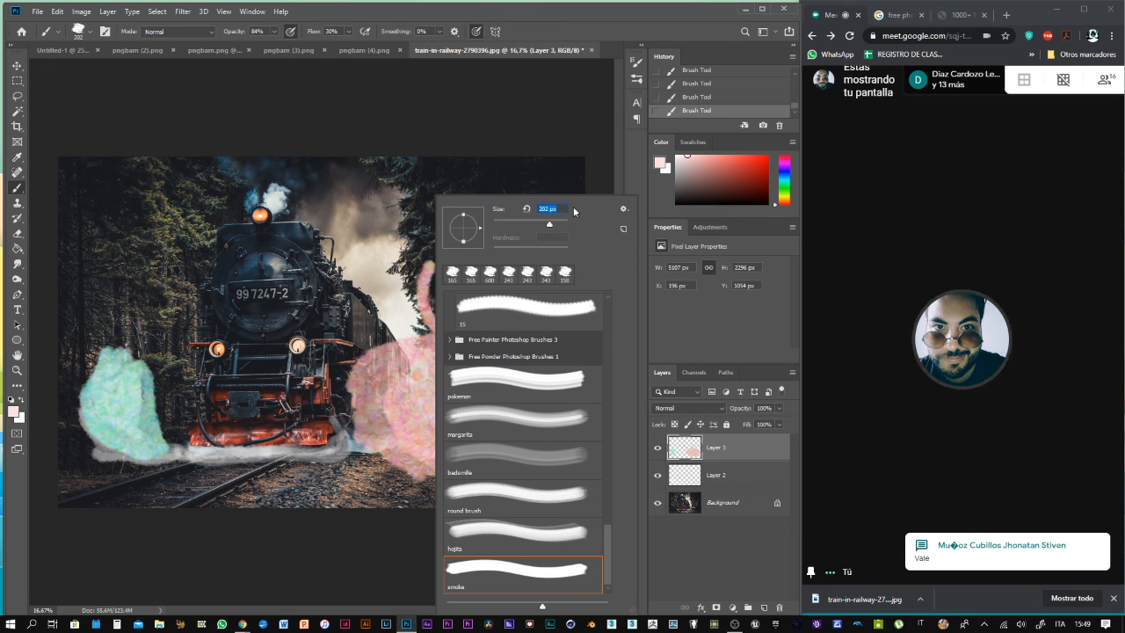
{"action": "left_click_drag", "start_coordinate": [551, 225], "coordinate": [564, 222]}
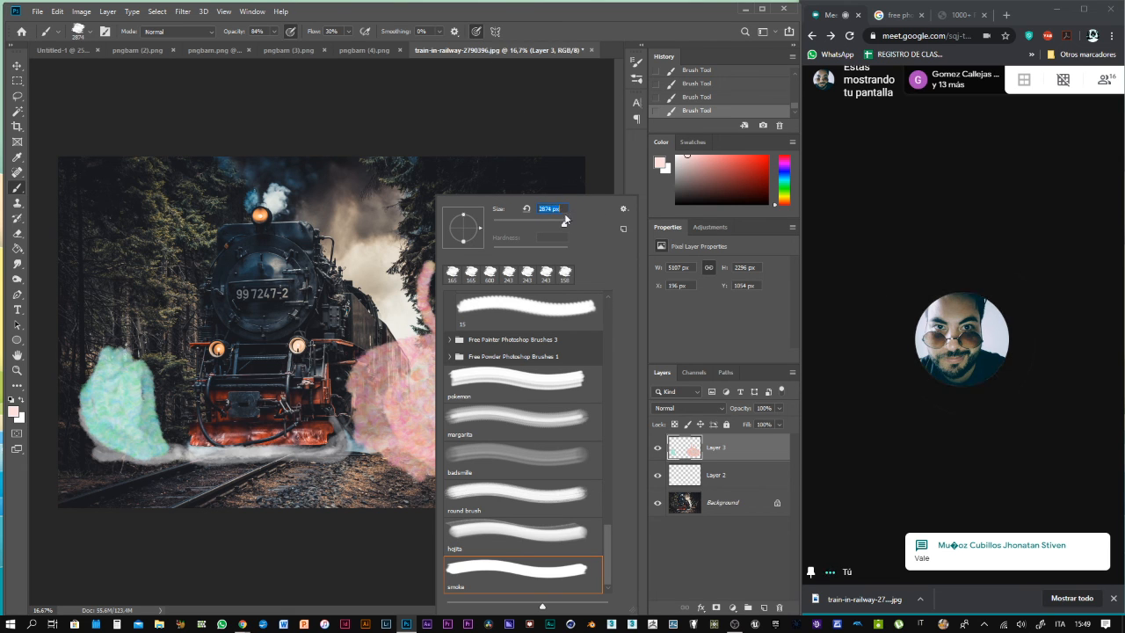
{"action": "left_click", "coordinate": [574, 32]}
{"action": "mouse_move", "coordinate": [474, 255]}
{"action": "left_mouse_down"}
{"action": "mouse_move", "coordinate": [422, 290]}
{"action": "mouse_move", "coordinate": [236, 329]}
{"action": "mouse_move", "coordinate": [126, 201]}
{"action": "mouse_move", "coordinate": [221, 394]}
{"action": "mouse_move", "coordinate": [181, 344]}
{"action": "mouse_move", "coordinate": [156, 400]}
{"action": "mouse_move", "coordinate": [67, 289]}
{"action": "mouse_move", "coordinate": [132, 290]}
{"action": "mouse_move", "coordinate": [136, 235]}
{"action": "mouse_move", "coordinate": [131, 281]}
{"action": "mouse_move", "coordinate": [149, 220]}
{"action": "mouse_move", "coordinate": [176, 194]}
{"action": "mouse_move", "coordinate": [248, 181]}
{"action": "mouse_move", "coordinate": [105, 289]}
{"action": "mouse_move", "coordinate": [88, 351]}
{"action": "mouse_move", "coordinate": [132, 334]}
{"action": "mouse_move", "coordinate": [158, 457]}
{"action": "mouse_move", "coordinate": [220, 422]}
{"action": "mouse_move", "coordinate": [281, 466]}
{"action": "mouse_move", "coordinate": [325, 439]}
{"action": "mouse_move", "coordinate": [194, 404]}
{"action": "mouse_move", "coordinate": [167, 290]}
{"action": "mouse_move", "coordinate": [88, 413]}
{"action": "mouse_move", "coordinate": [158, 396]}
{"action": "left_mouse_up"}
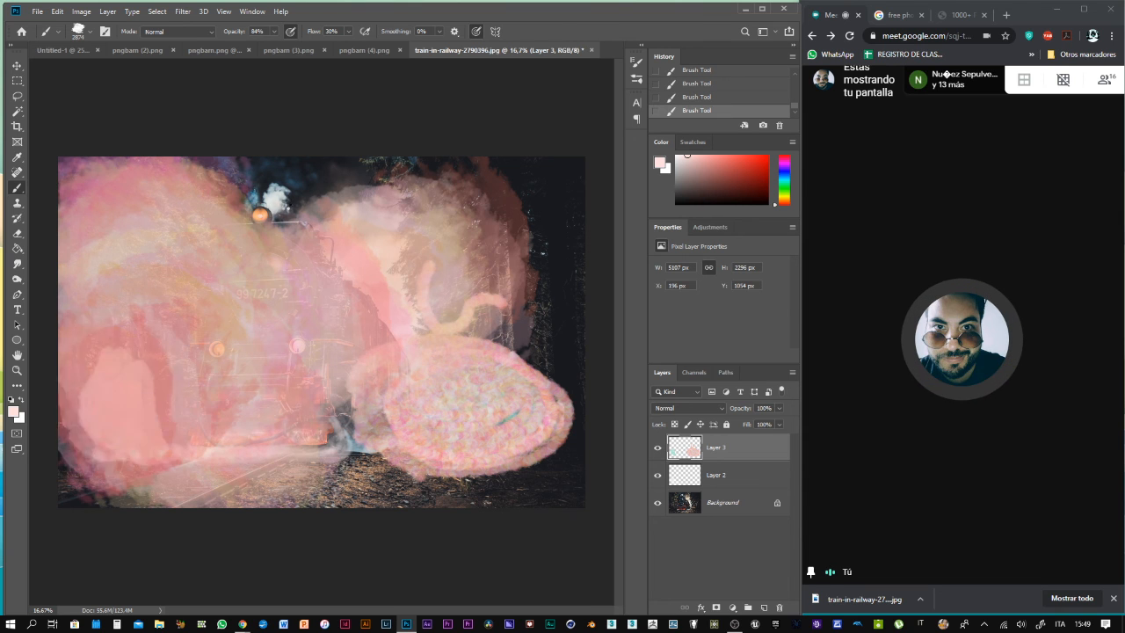
{"action": "mouse_move", "coordinate": [286, 205]}
{"action": "left_mouse_down"}
{"action": "mouse_move", "coordinate": [114, 413]}
{"action": "mouse_move", "coordinate": [158, 396]}
{"action": "mouse_move", "coordinate": [131, 352]}
{"action": "mouse_move", "coordinate": [349, 206]}
{"action": "left_mouse_up"}
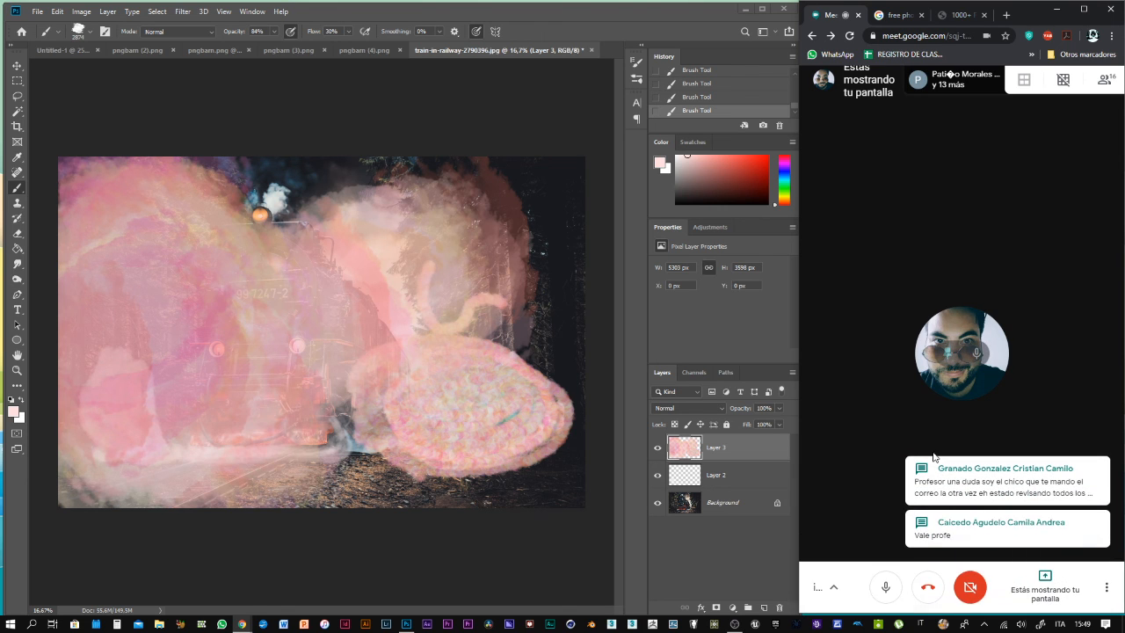
Switch to the Google Meet call and open the meeting chat to read the messages
{"action": "left_click", "coordinate": [1098, 89]}
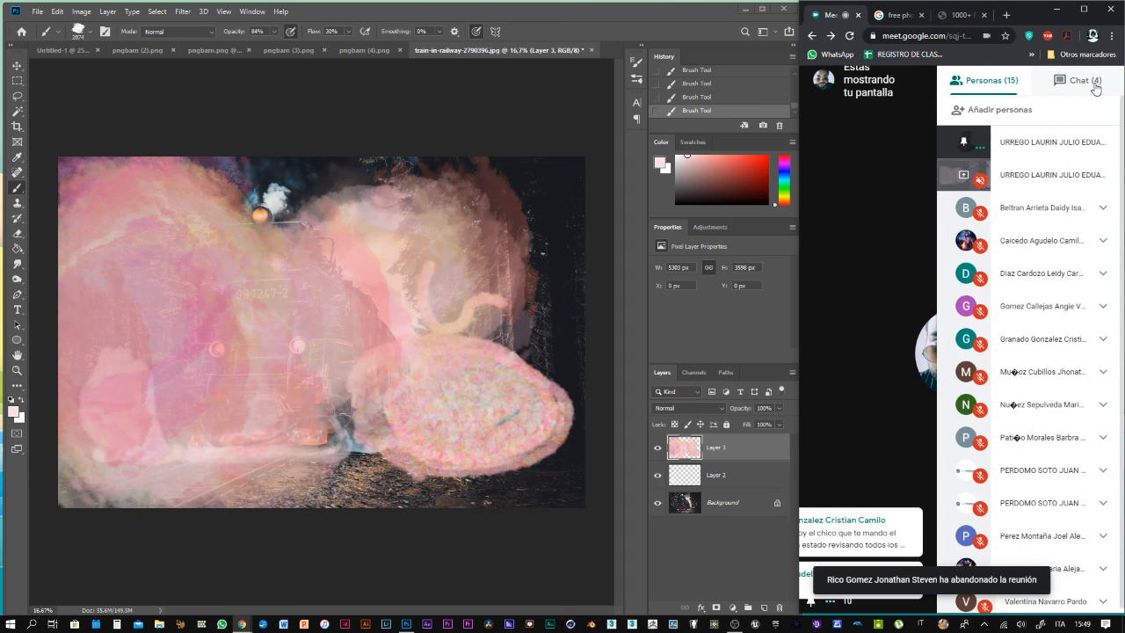
{"action": "left_click", "coordinate": [1079, 80]}
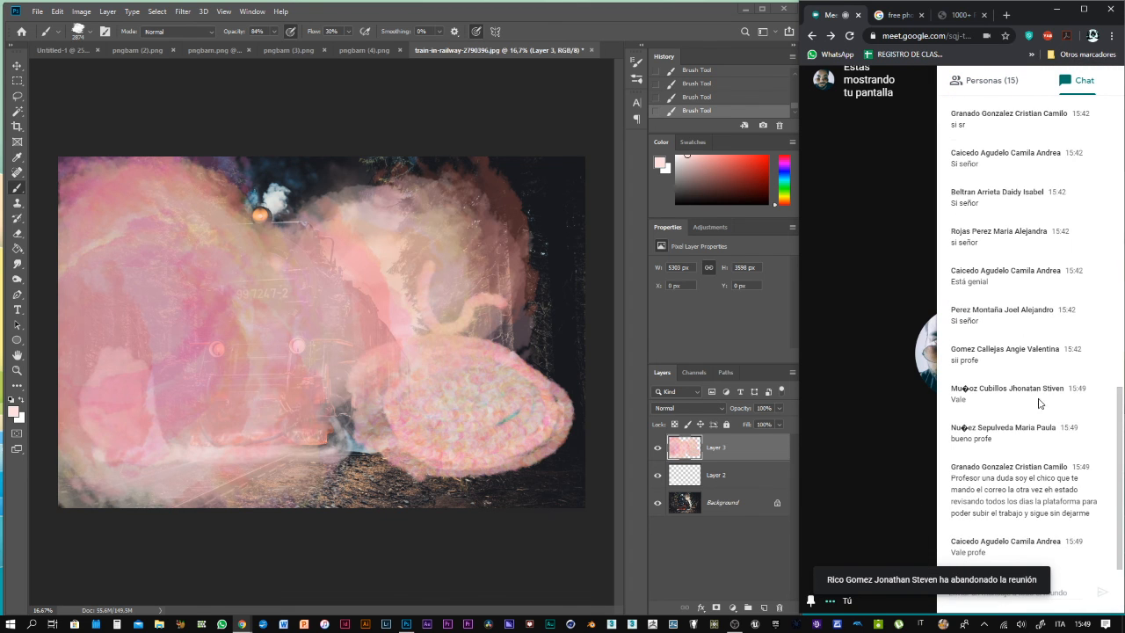